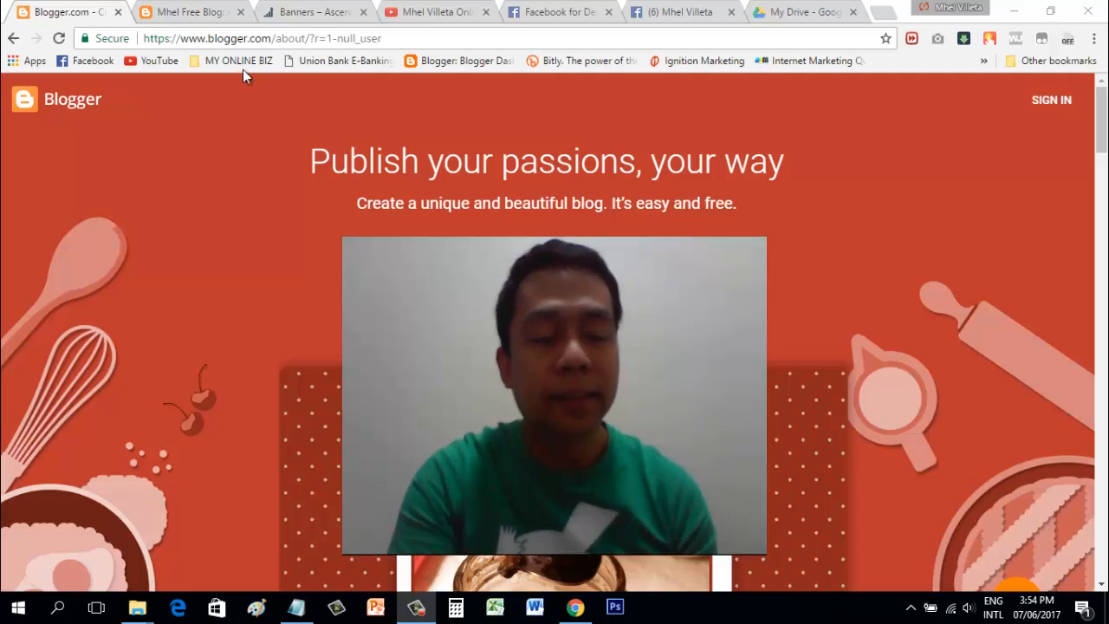
Step: Scroll through Mhel Free Blog's About Me page, then go to the My Products page
{"action": "left_click", "coordinate": [192, 12]}
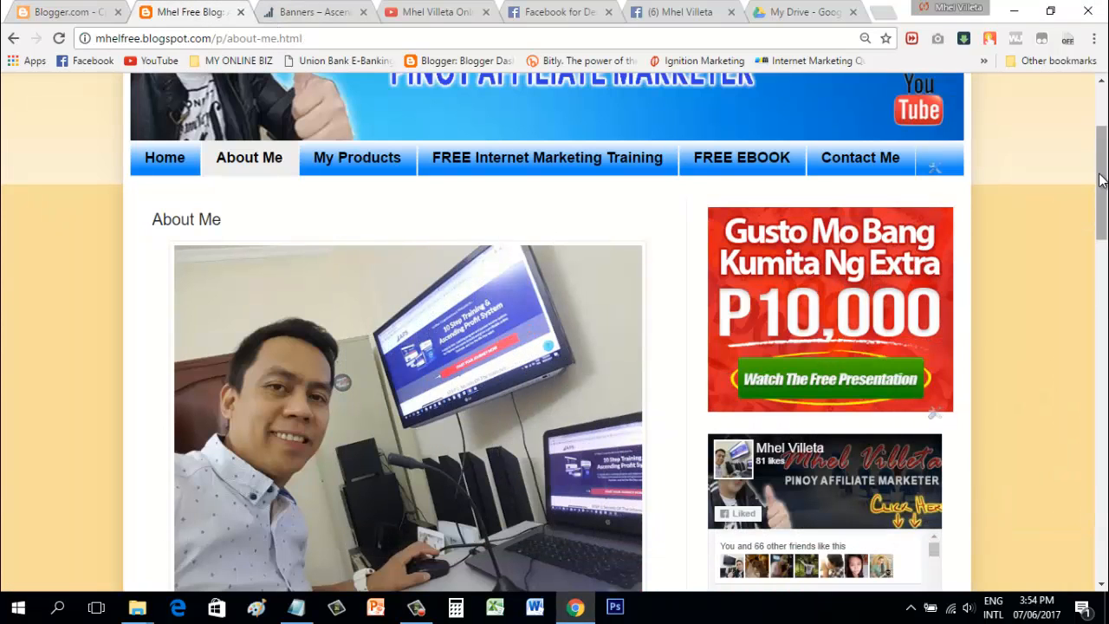
{"action": "left_click_drag", "start_coordinate": [1101, 179], "coordinate": [1104, 121]}
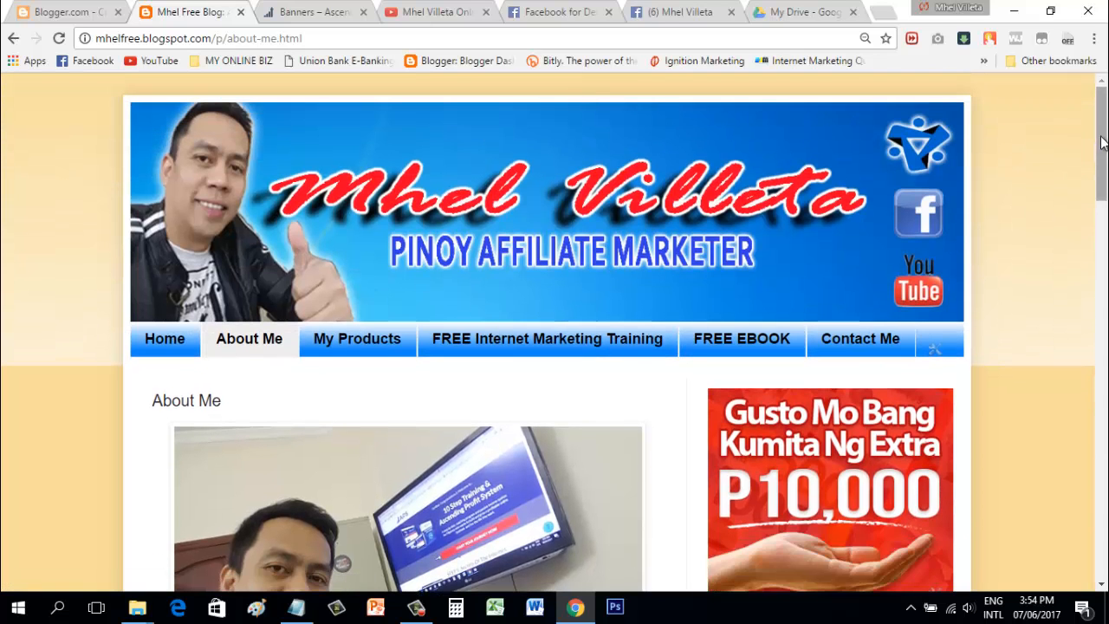
{"action": "scroll", "coordinate": [1102, 143], "scroll_direction": "down", "scroll_amount": 1}
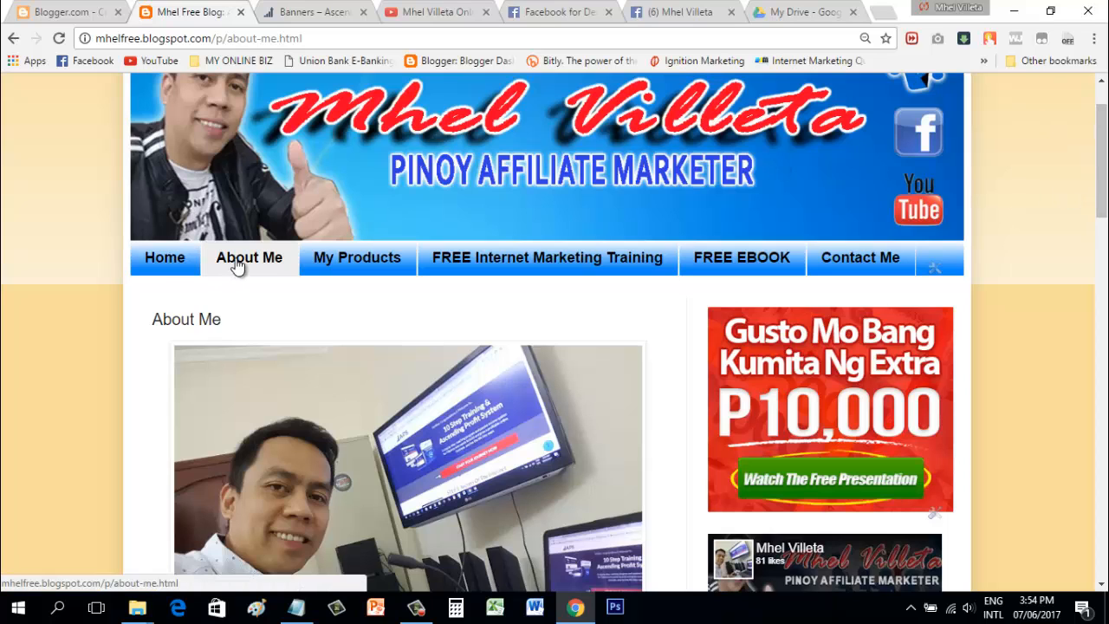
{"action": "left_click", "coordinate": [351, 257]}
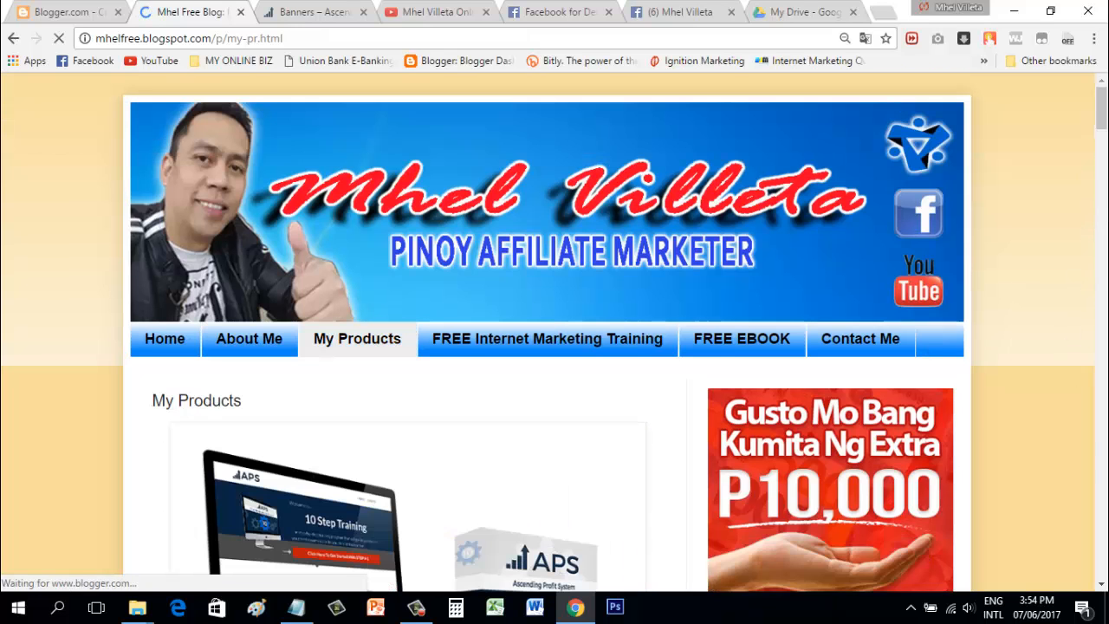
{"action": "scroll", "coordinate": [533, 128], "scroll_direction": "down", "scroll_amount": 6}
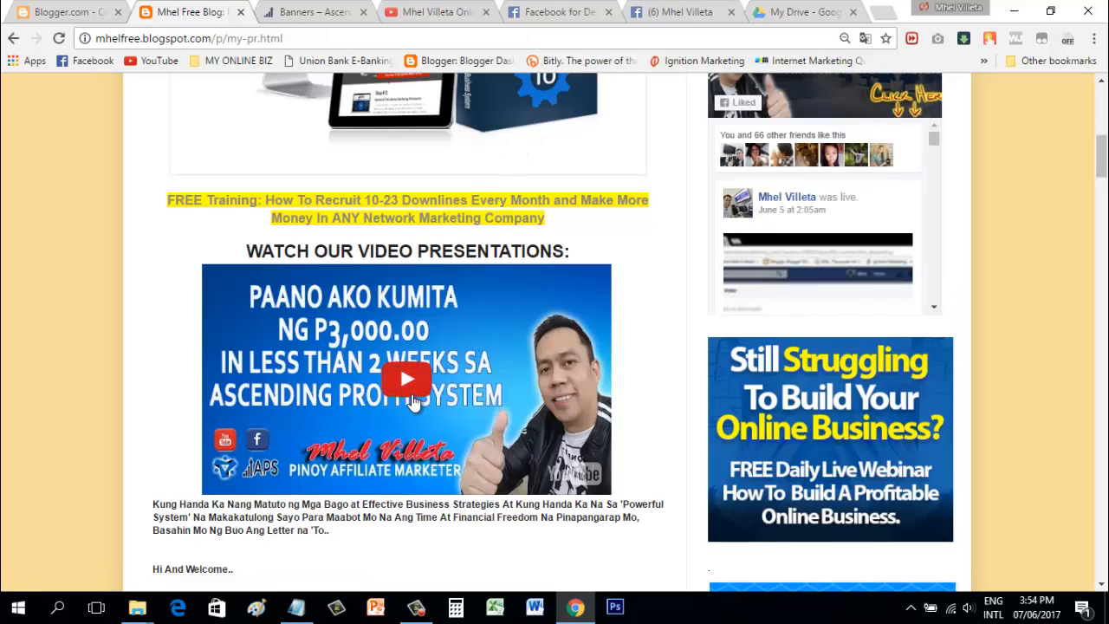
{"action": "left_click", "coordinate": [418, 390]}
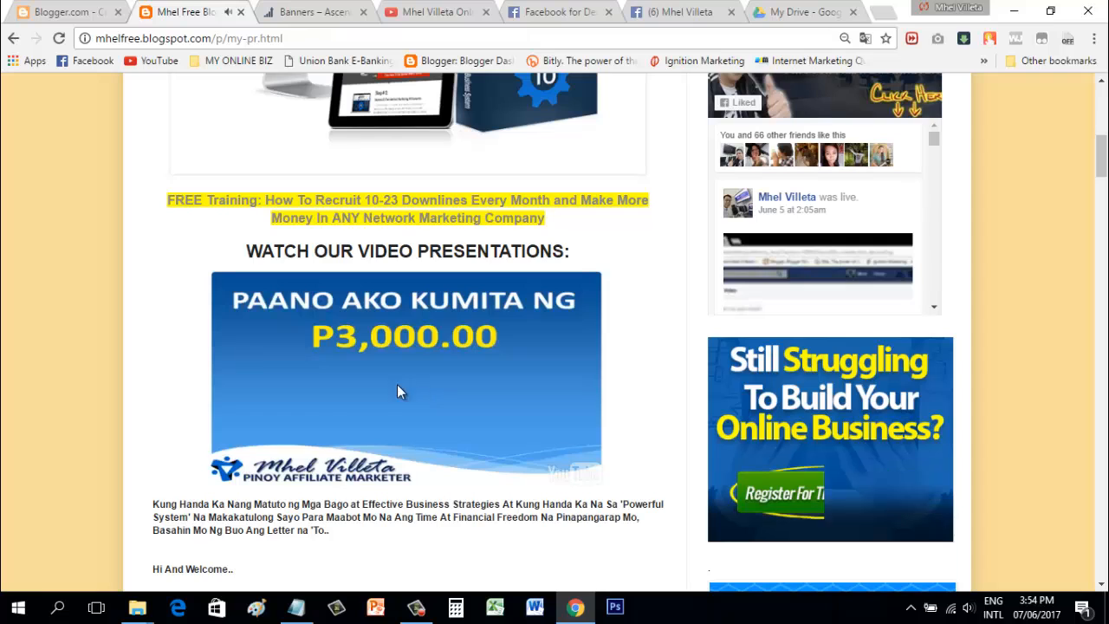
{"action": "left_click", "coordinate": [304, 408]}
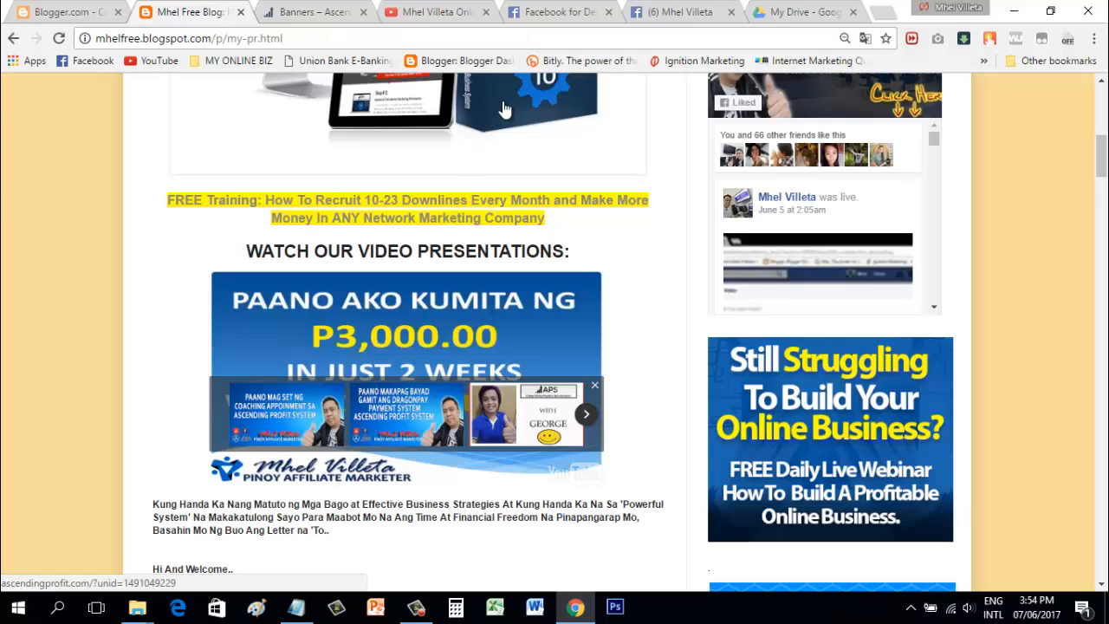
{"action": "left_click_drag", "start_coordinate": [1101, 171], "coordinate": [1101, 136]}
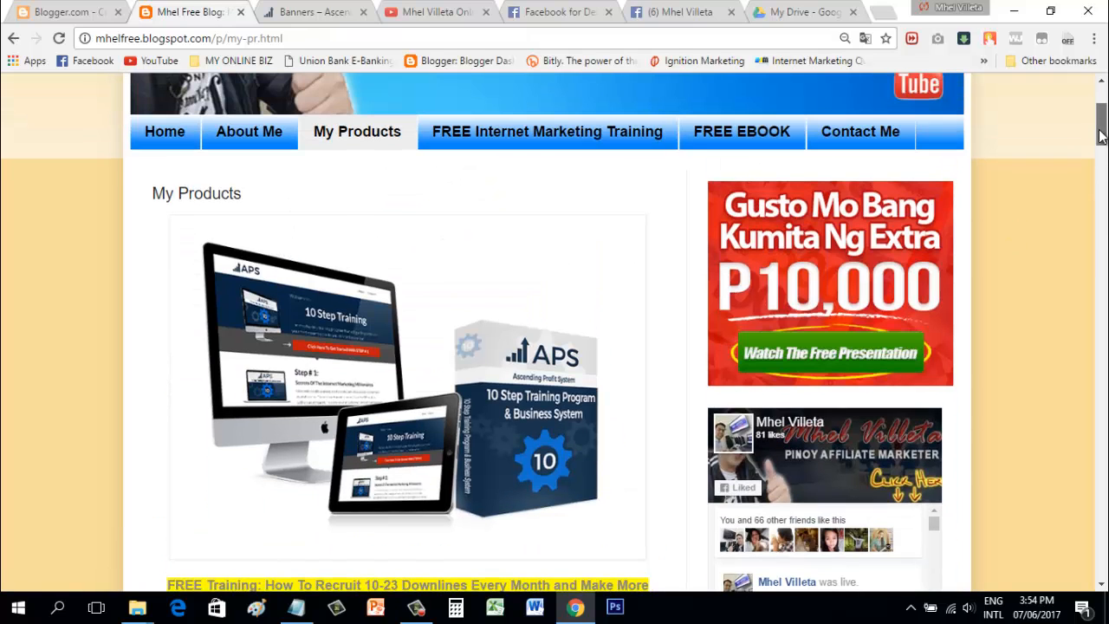
{"action": "left_click", "coordinate": [552, 436]}
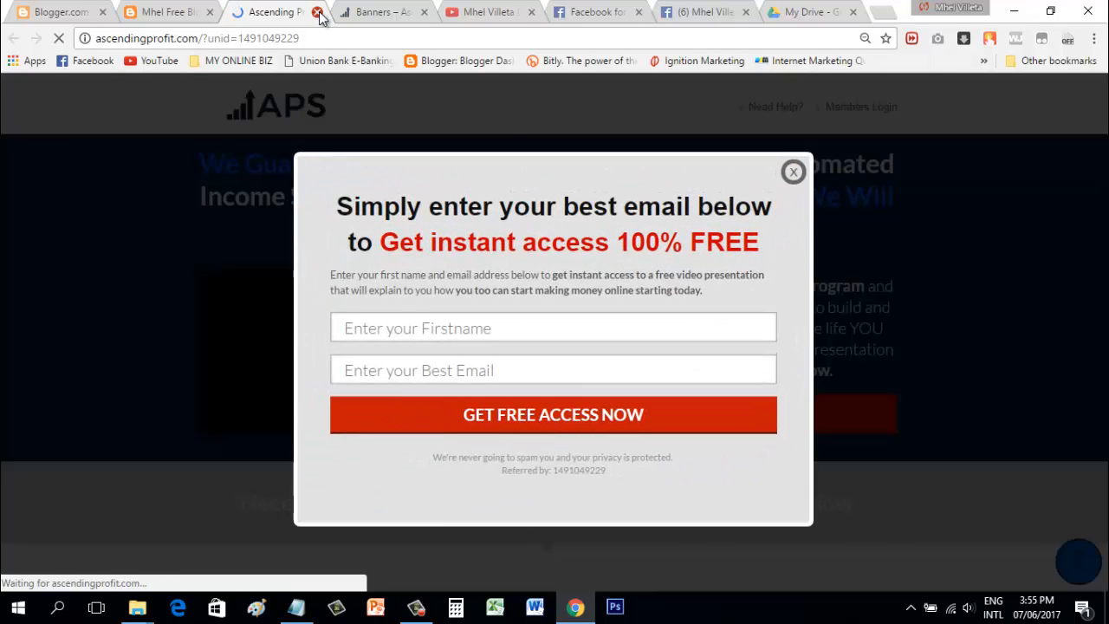
{"action": "left_click", "coordinate": [317, 12]}
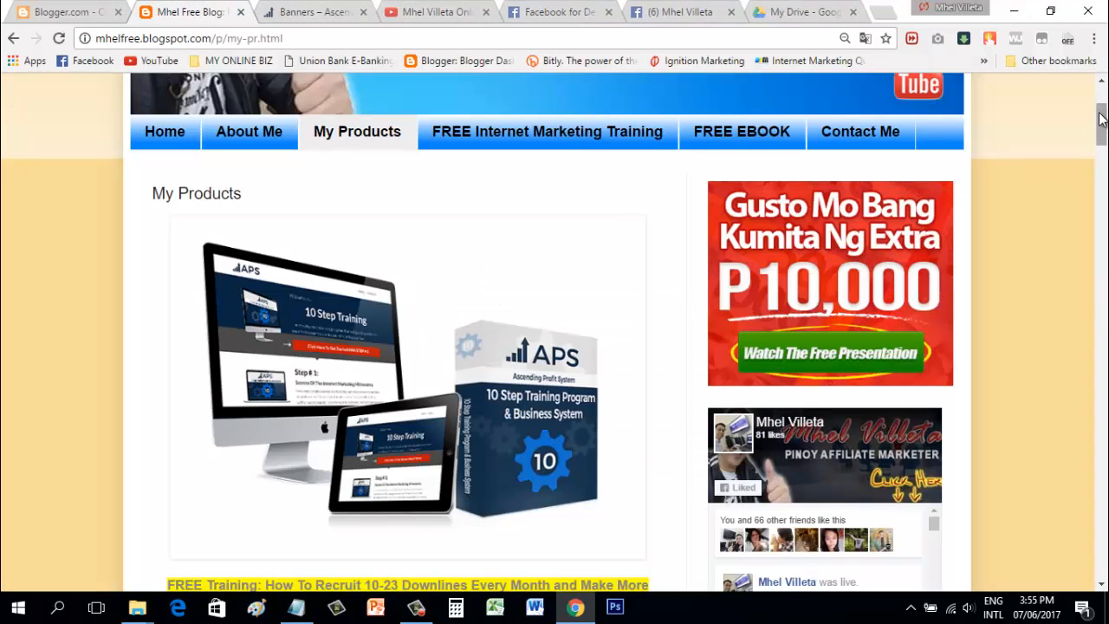
{"action": "mouse_move", "coordinate": [1102, 119]}
{"action": "left_mouse_down"}
{"action": "mouse_move", "coordinate": [1103, 169]}
{"action": "mouse_move", "coordinate": [1104, 133]}
{"action": "left_mouse_up"}
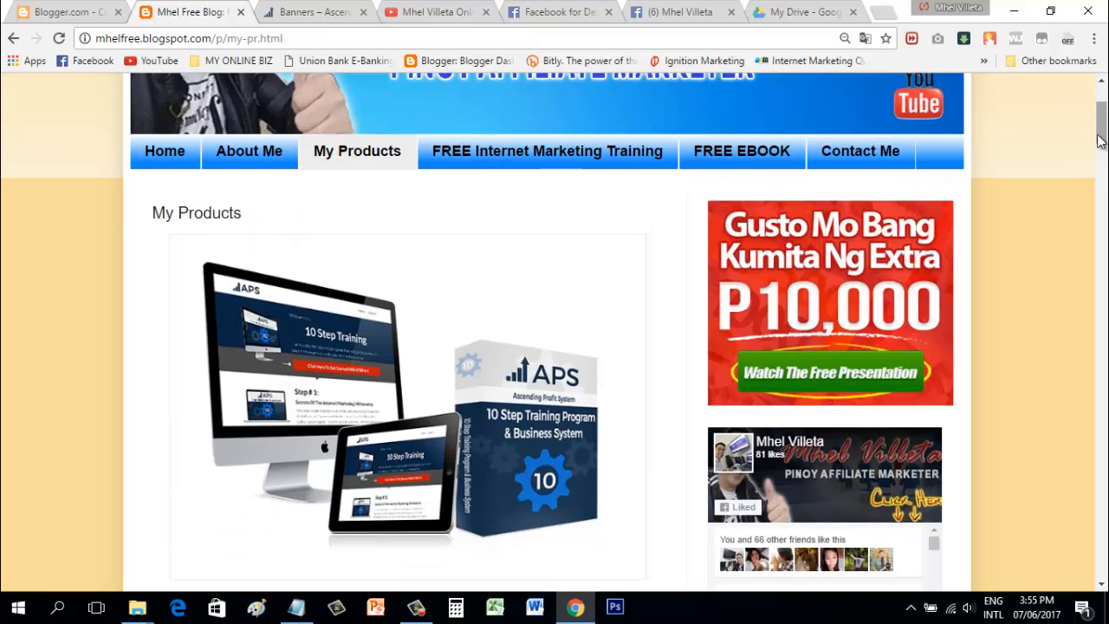
Step: Open the FREE Internet Marketing Training page and follow its free video training link
{"action": "left_click", "coordinate": [555, 153]}
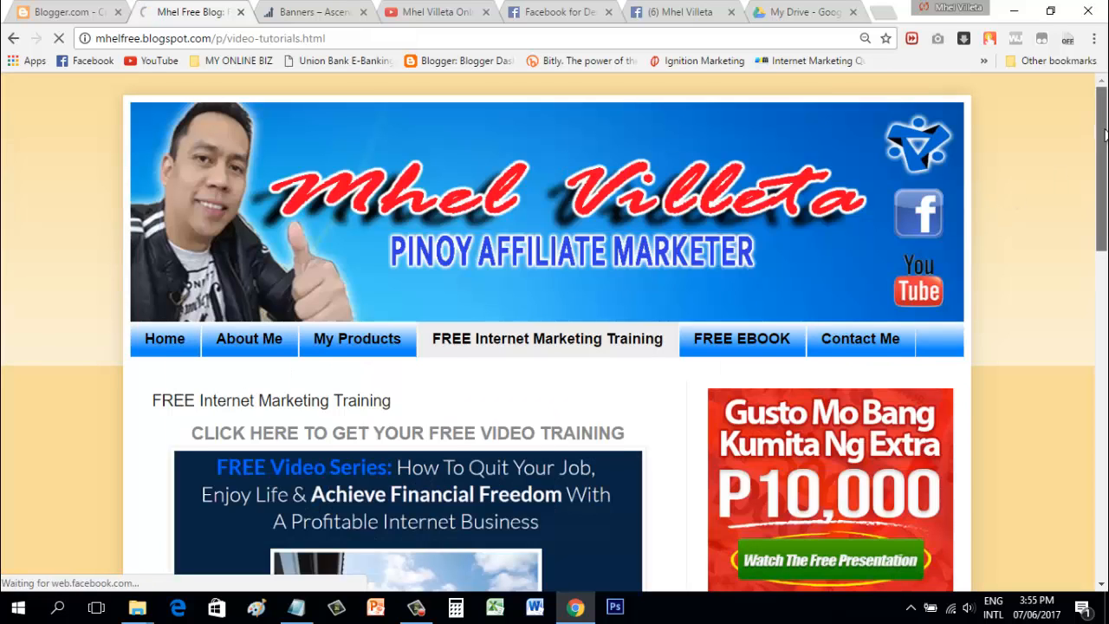
{"action": "scroll", "coordinate": [1088, 168], "scroll_direction": "down", "scroll_amount": 3}
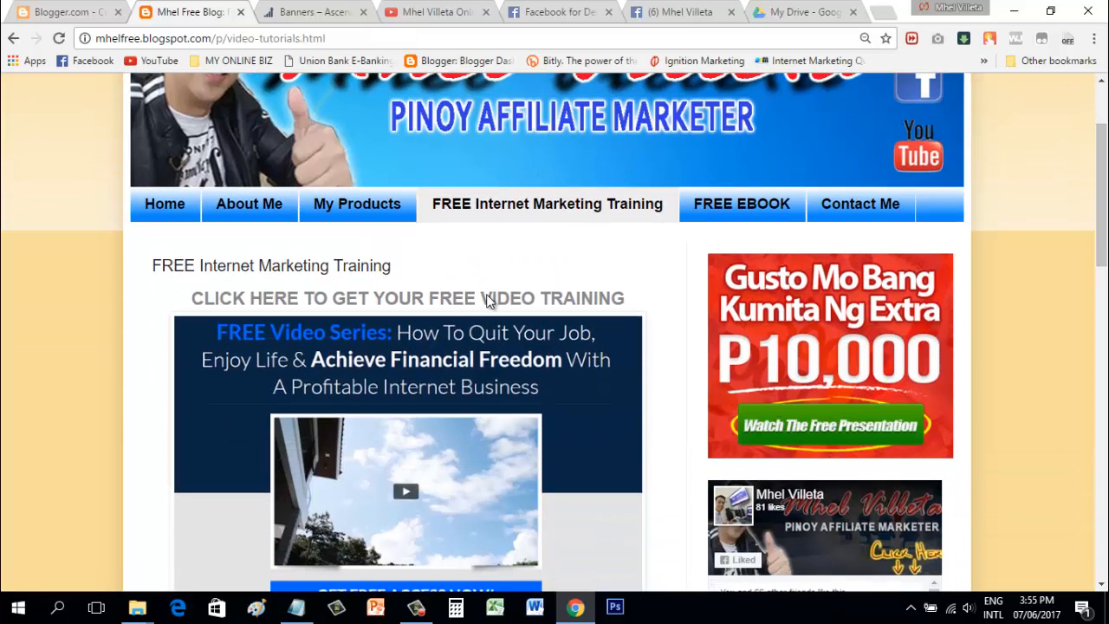
{"action": "left_click", "coordinate": [481, 367]}
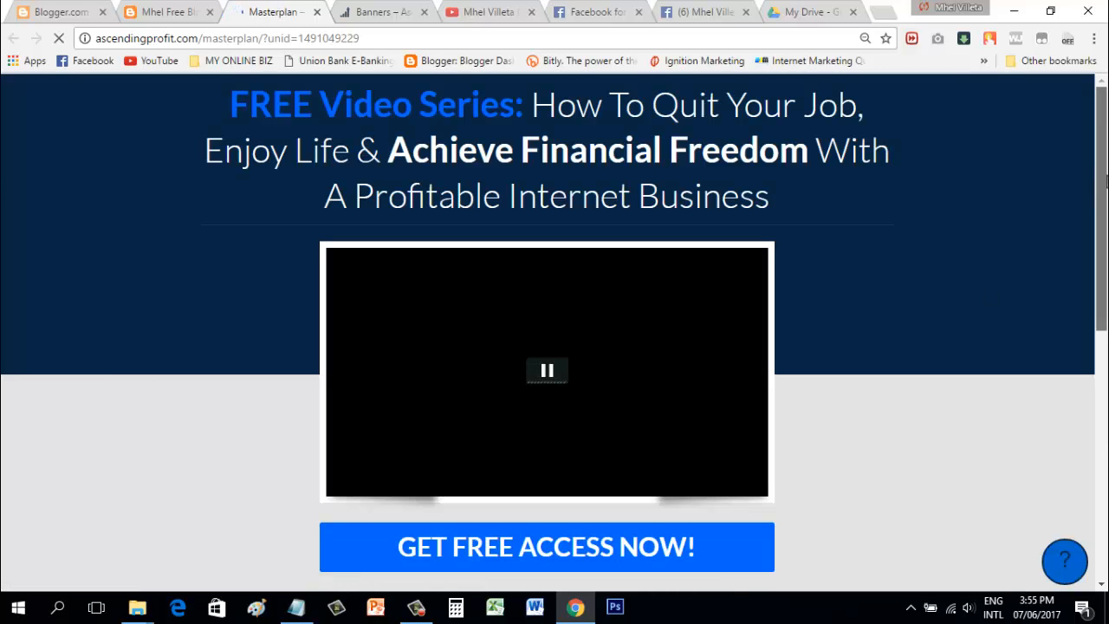
Step: Pause the video series preview, dismiss the signup popup, and close the Masterplan tab
{"action": "scroll", "coordinate": [1106, 178], "scroll_direction": "down", "scroll_amount": 4}
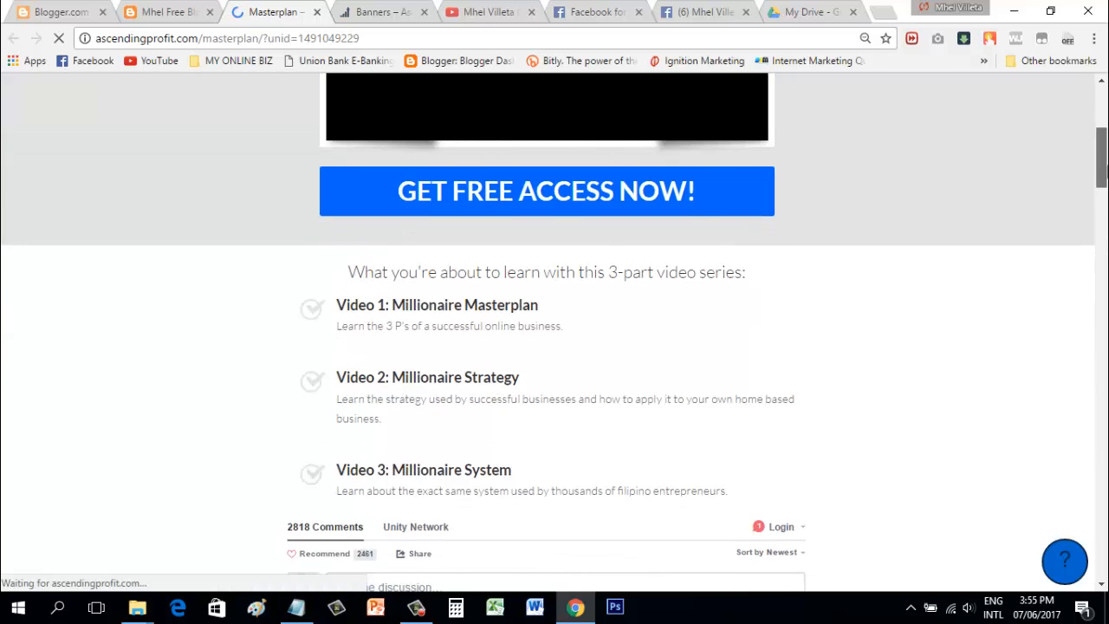
{"action": "left_click_drag", "start_coordinate": [1106, 228], "coordinate": [1105, 178]}
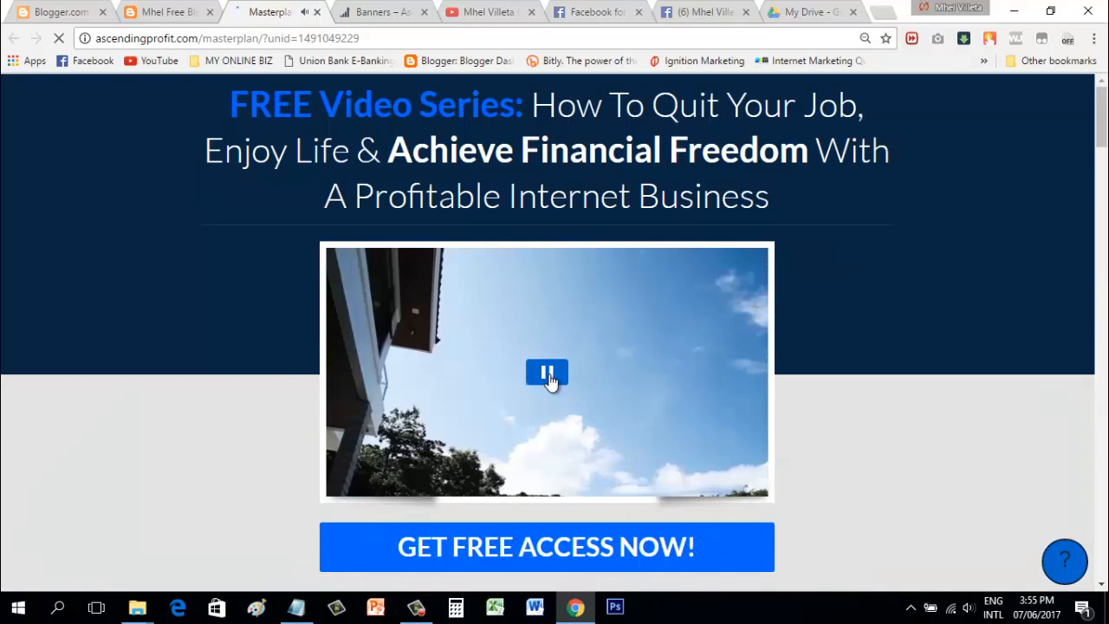
{"action": "left_click", "coordinate": [548, 375]}
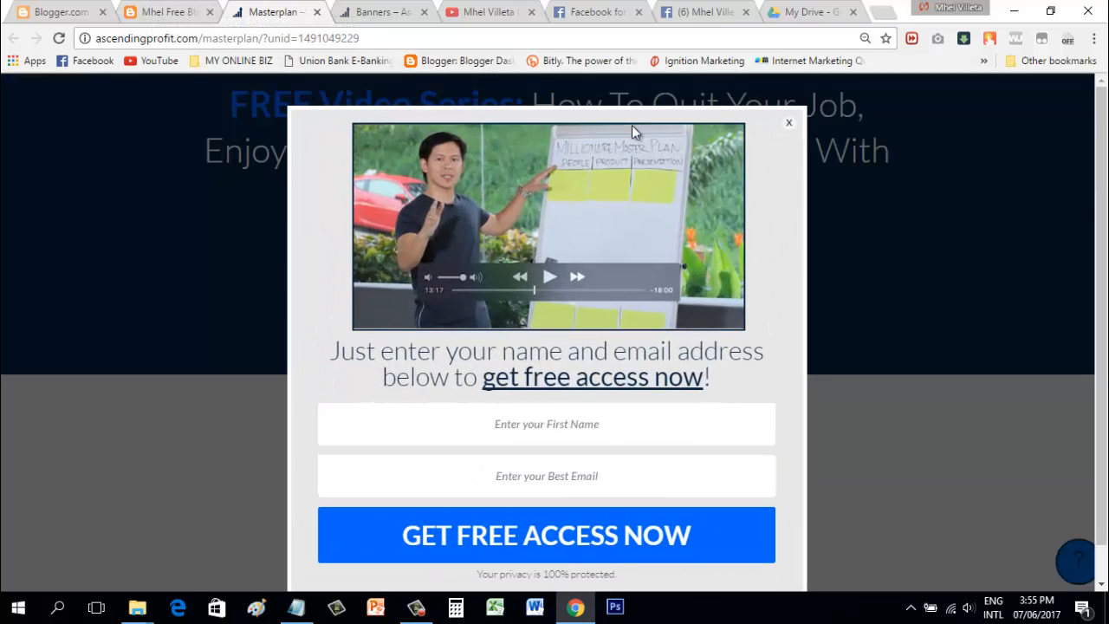
{"action": "left_click", "coordinate": [597, 422]}
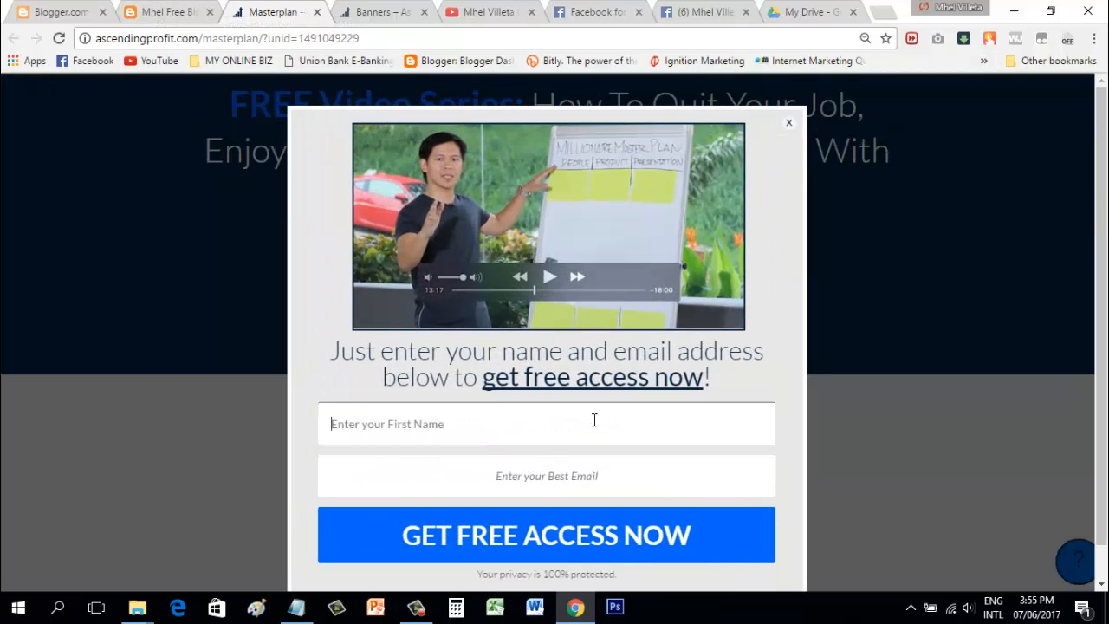
{"action": "left_click", "coordinate": [534, 478]}
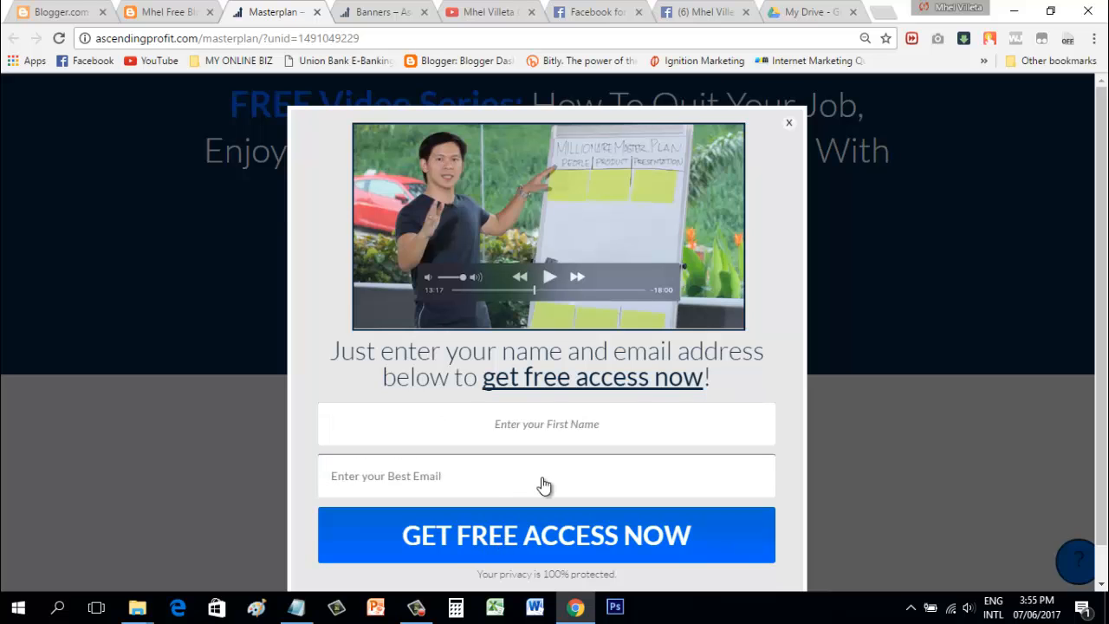
{"action": "left_click", "coordinate": [790, 123]}
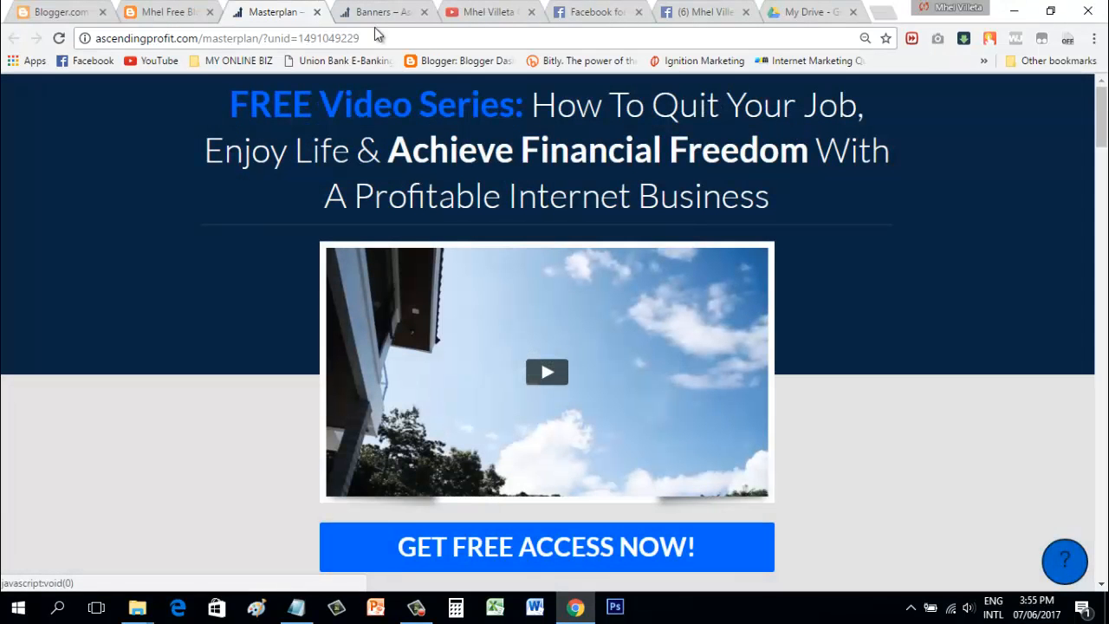
{"action": "left_click", "coordinate": [317, 12]}
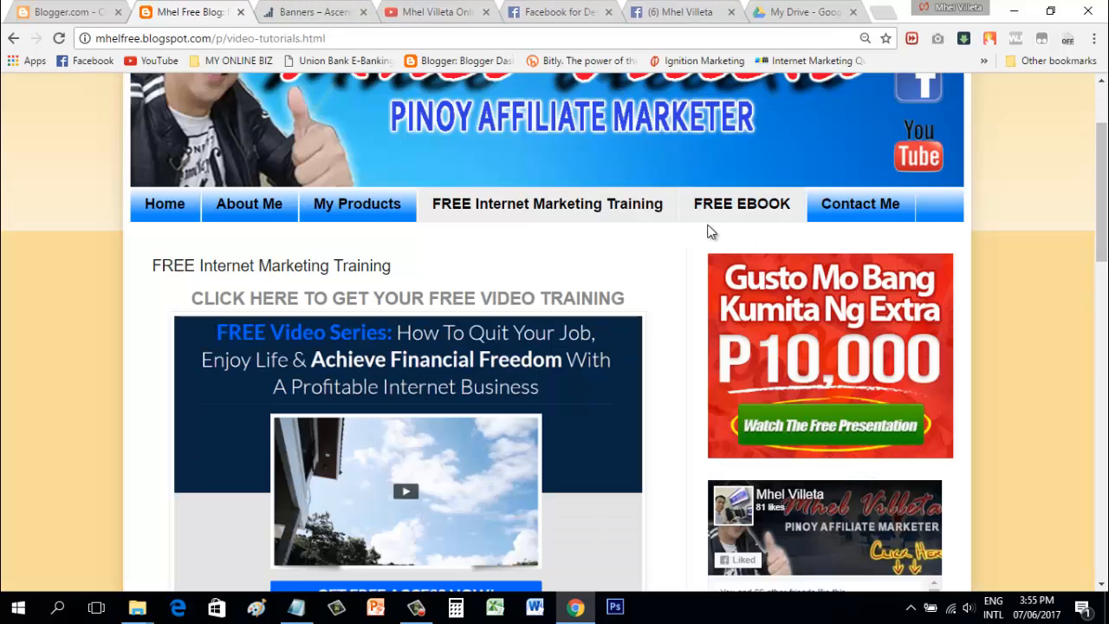
Step: Go to the FREE EBOOK page and open Facebook-Marketing-Secrets.pdf from its cover image
{"action": "left_click", "coordinate": [735, 211]}
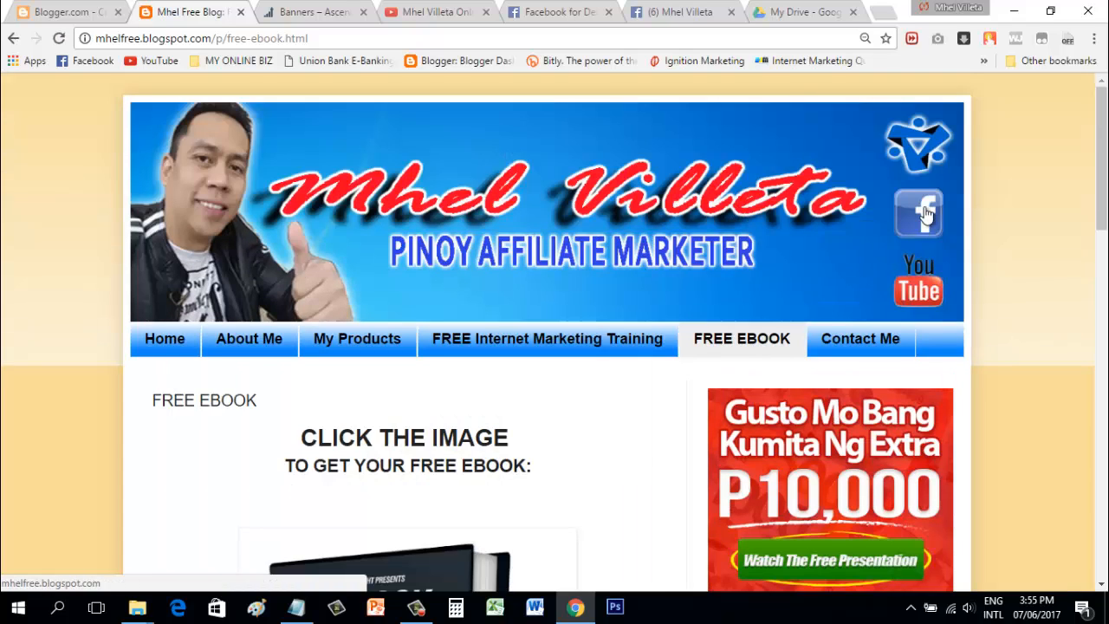
{"action": "left_click_drag", "start_coordinate": [1106, 127], "coordinate": [1105, 199]}
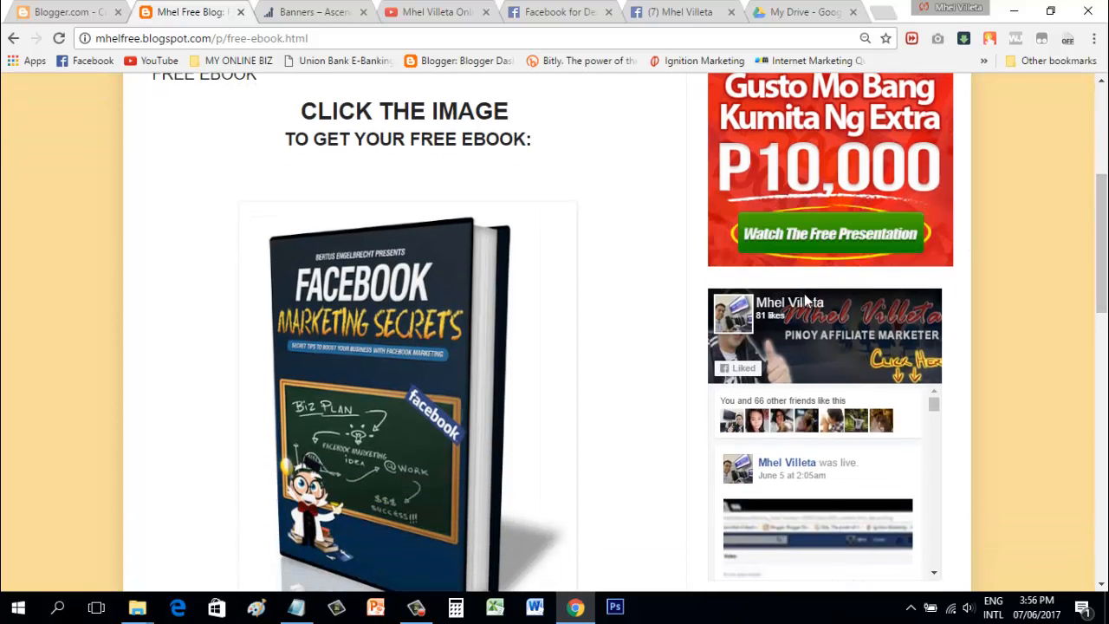
{"action": "left_click_drag", "start_coordinate": [1103, 239], "coordinate": [1105, 206]}
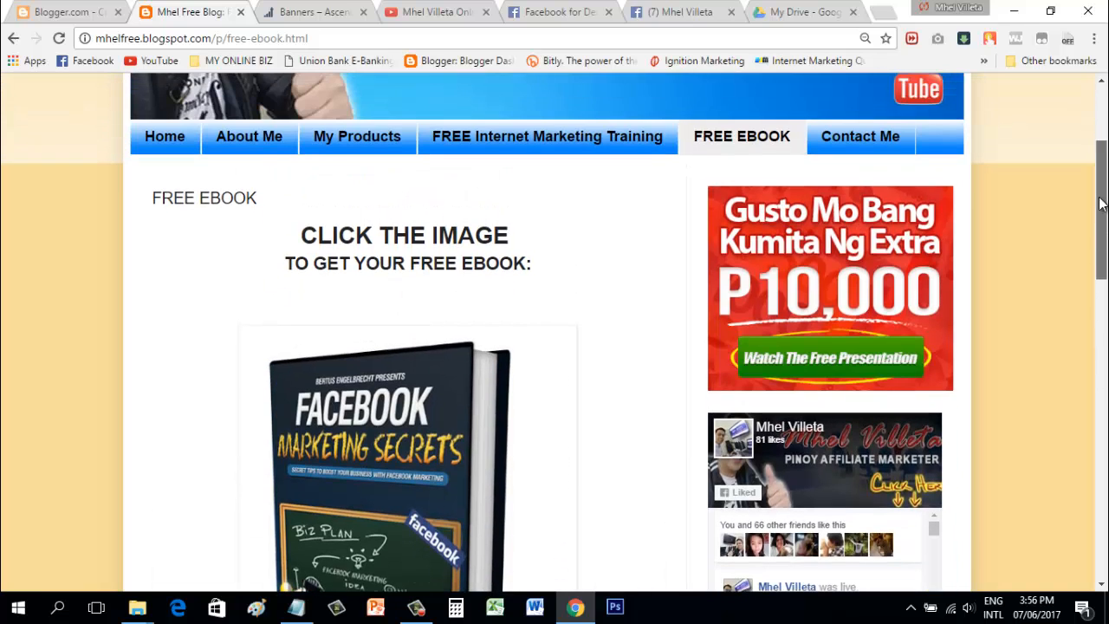
{"action": "left_click", "coordinate": [424, 457]}
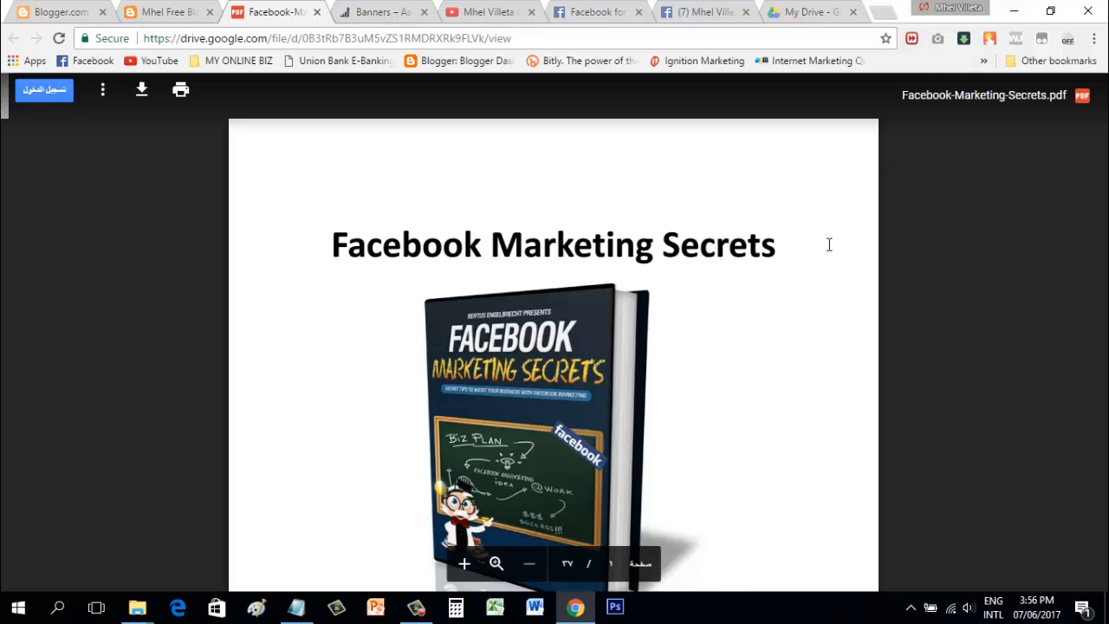
Step: Scroll through the Facebook-Marketing-Secrets.pdf preview in Google Drive, then close that tab
{"action": "scroll", "coordinate": [833, 264], "scroll_direction": "down", "scroll_amount": 8}
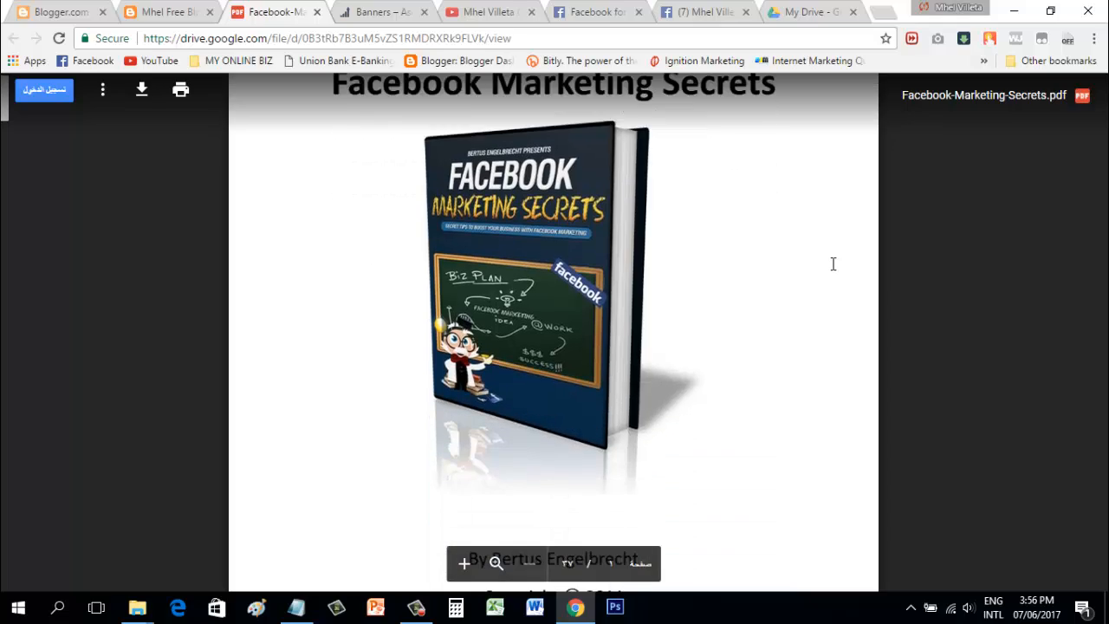
{"action": "scroll", "coordinate": [833, 263], "scroll_direction": "down", "scroll_amount": 10}
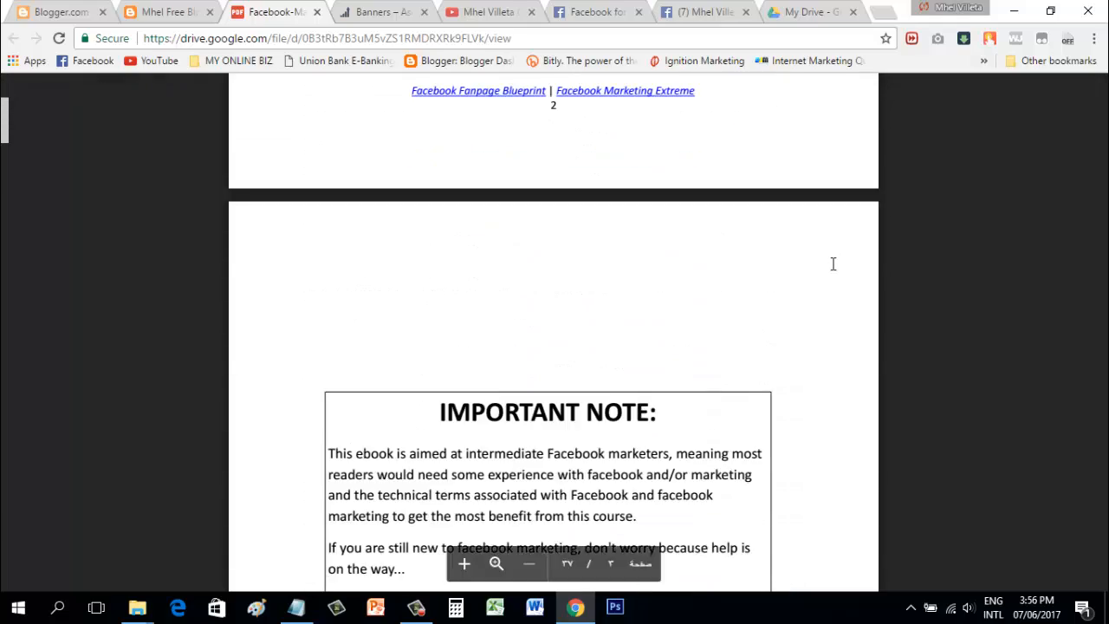
{"action": "scroll", "coordinate": [833, 263], "scroll_direction": "up", "scroll_amount": 3}
{"action": "scroll", "coordinate": [833, 264], "scroll_direction": "up", "scroll_amount": 10}
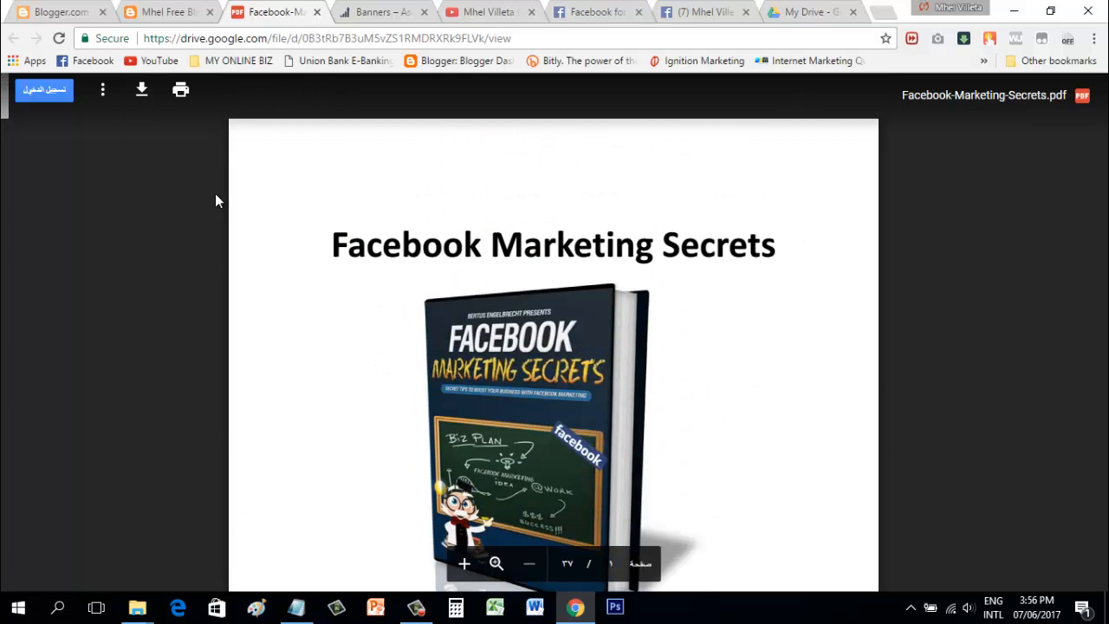
{"action": "left_click", "coordinate": [319, 12]}
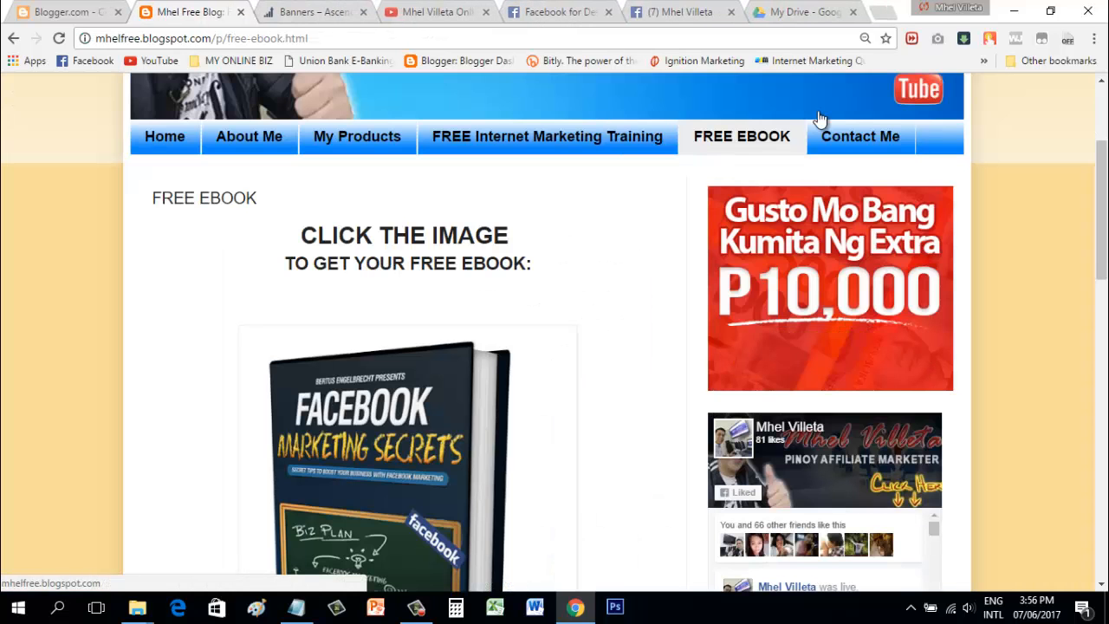
{"action": "left_click", "coordinate": [857, 139]}
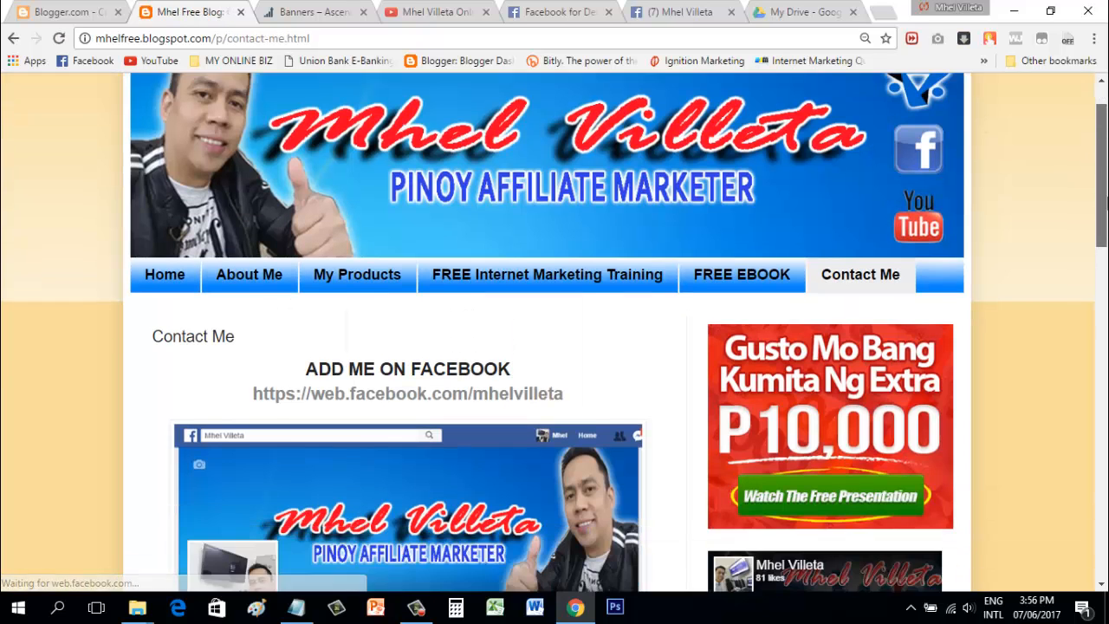
{"action": "scroll", "coordinate": [1106, 173], "scroll_direction": "down", "scroll_amount": 3}
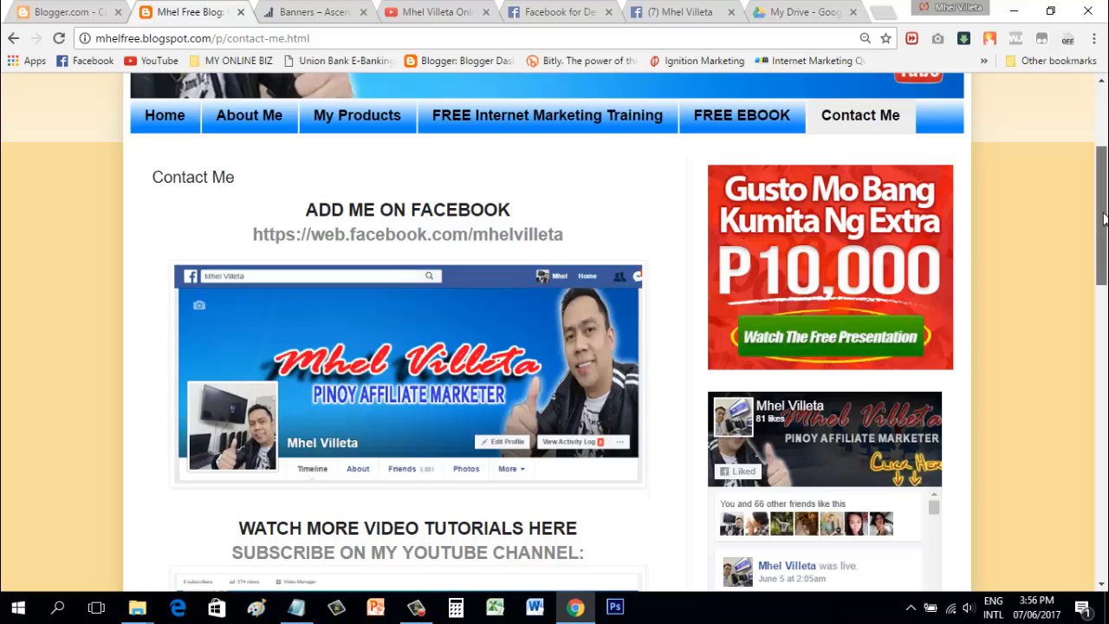
{"action": "left_click_drag", "start_coordinate": [1104, 216], "coordinate": [1105, 272]}
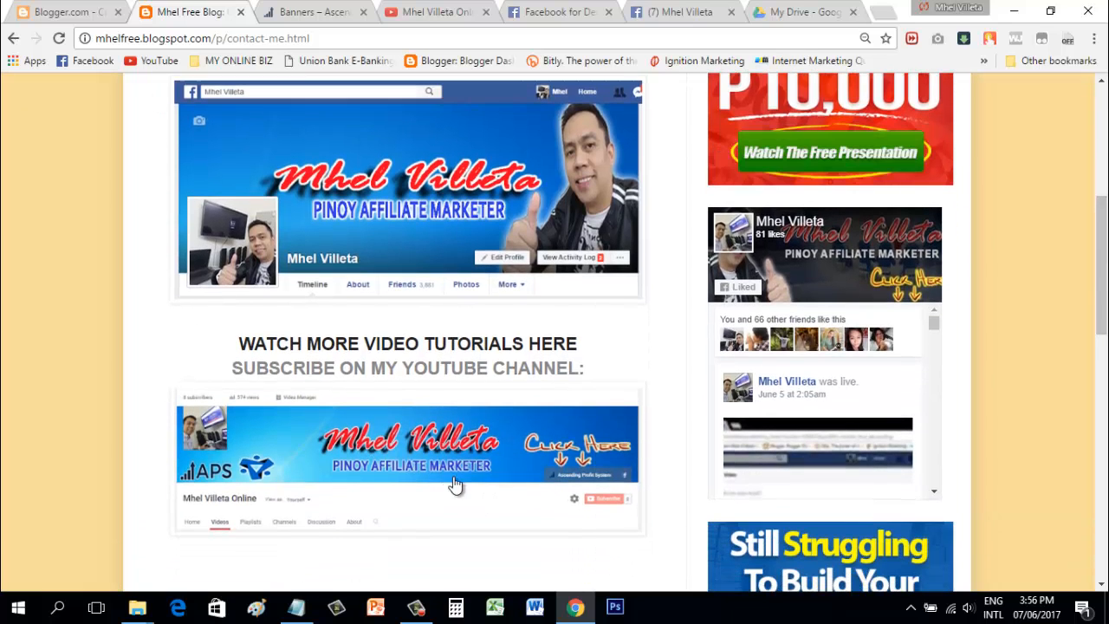
{"action": "left_click", "coordinate": [507, 217]}
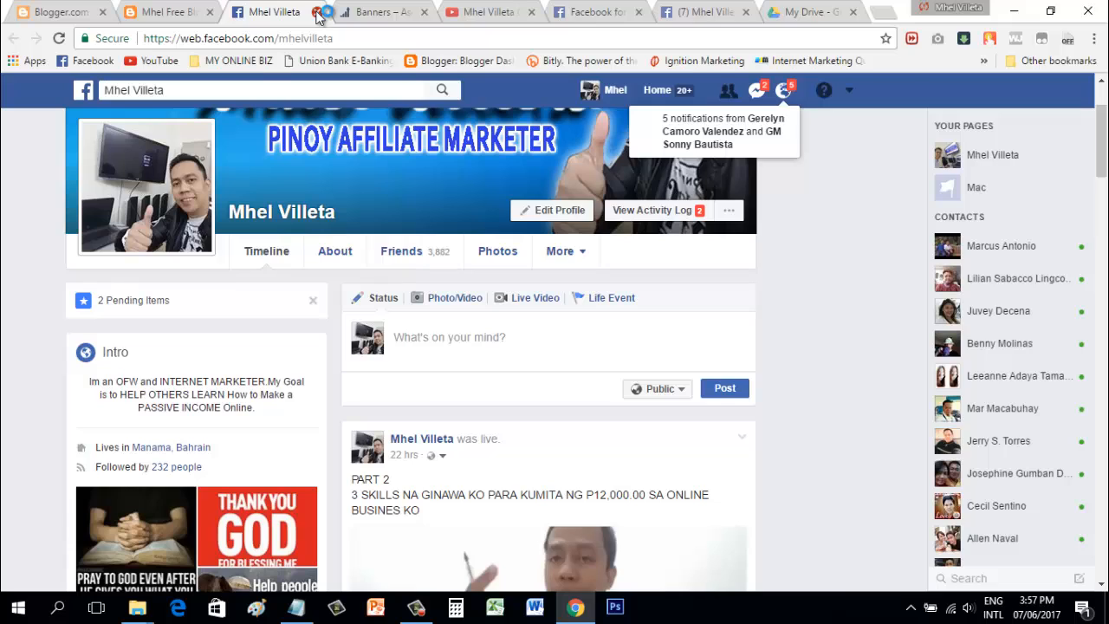
{"action": "left_click", "coordinate": [318, 12]}
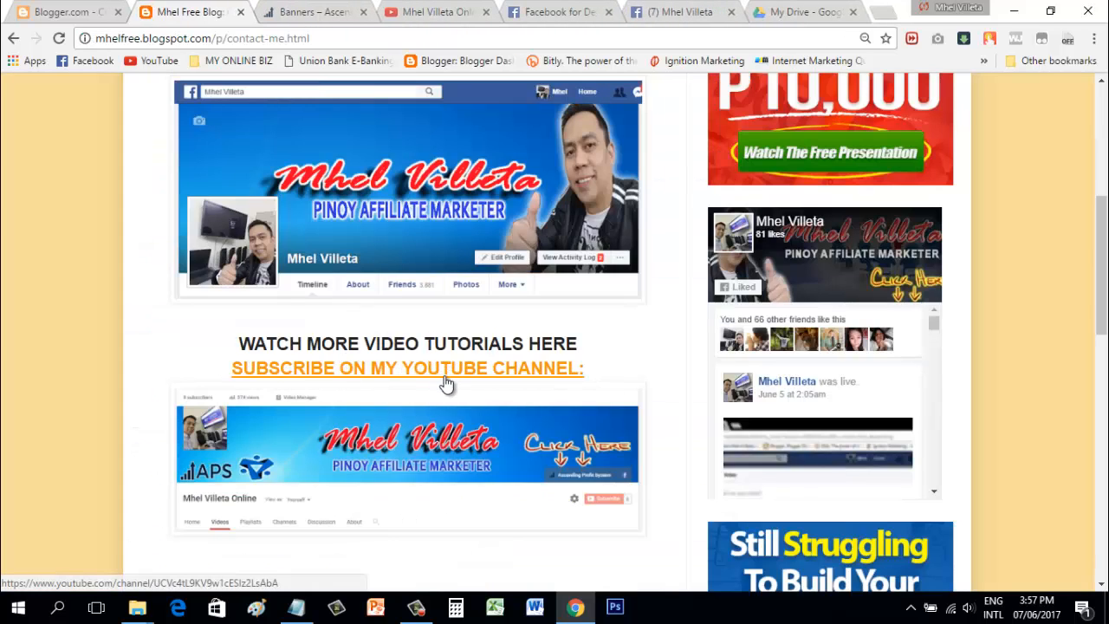
{"action": "left_click", "coordinate": [485, 456]}
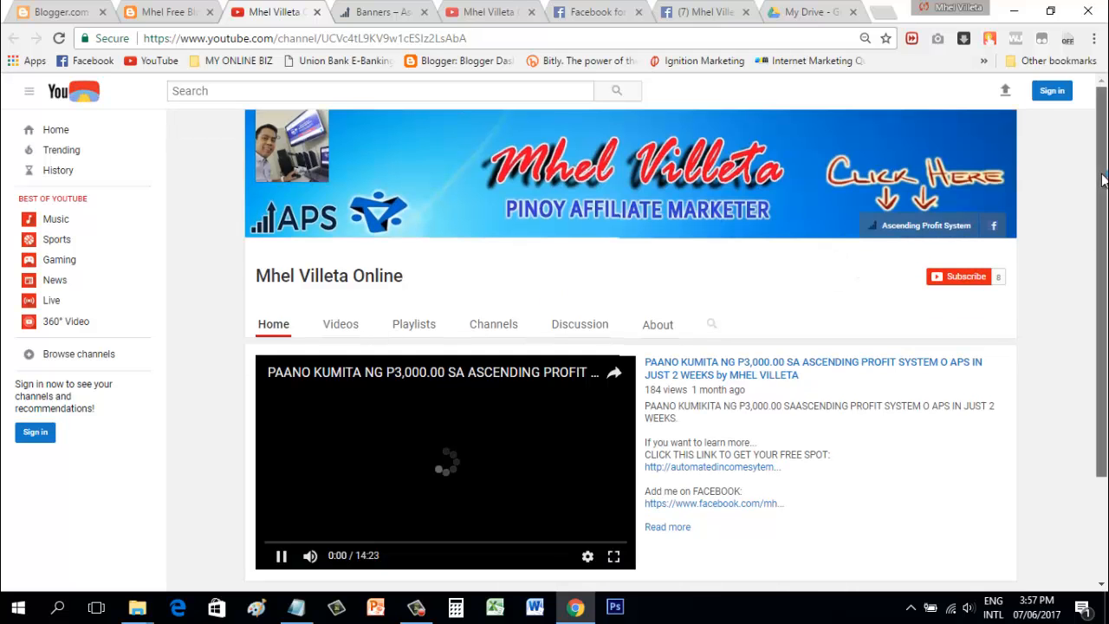
{"action": "mouse_move", "coordinate": [1105, 181]}
{"action": "left_mouse_down"}
{"action": "mouse_move", "coordinate": [1105, 225]}
{"action": "mouse_move", "coordinate": [1105, 198]}
{"action": "left_mouse_up"}
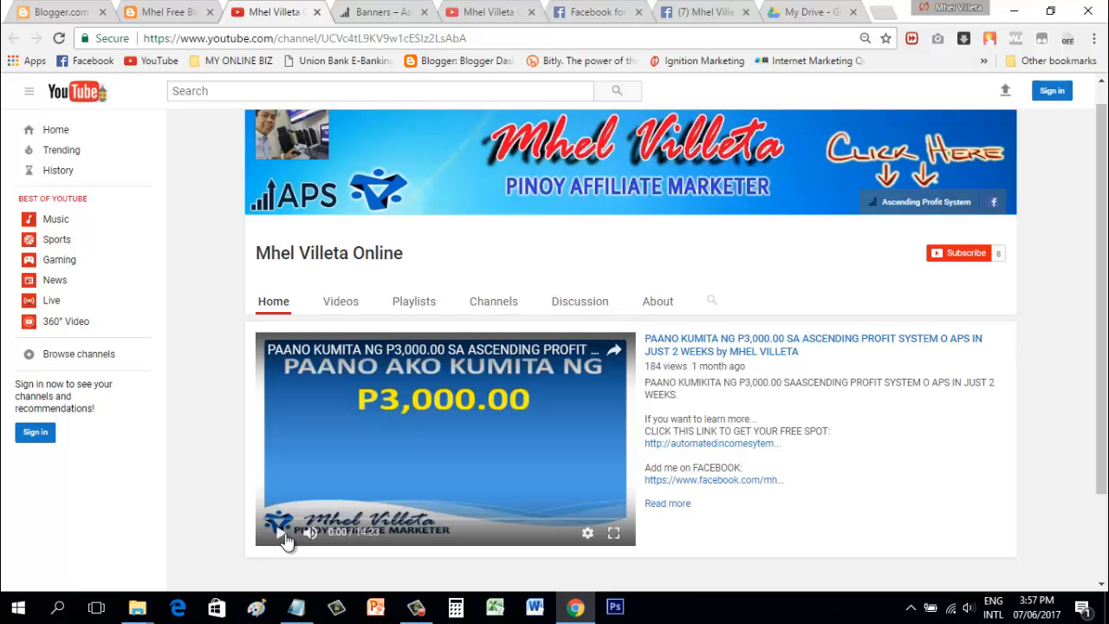
{"action": "left_click", "coordinate": [317, 13]}
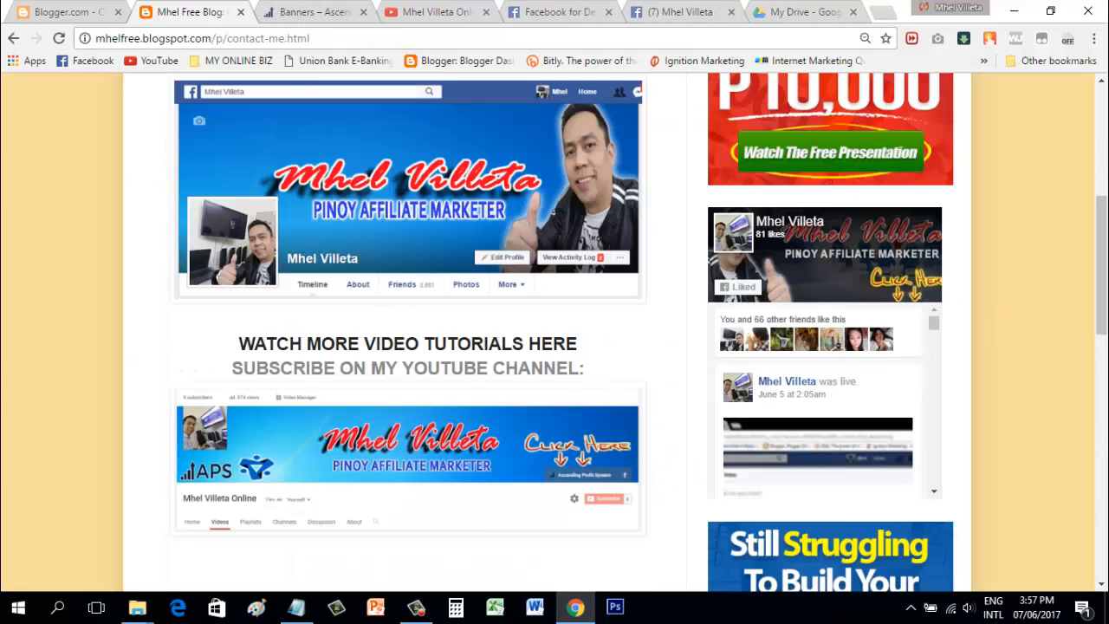
{"action": "left_click_drag", "start_coordinate": [1101, 299], "coordinate": [1101, 250]}
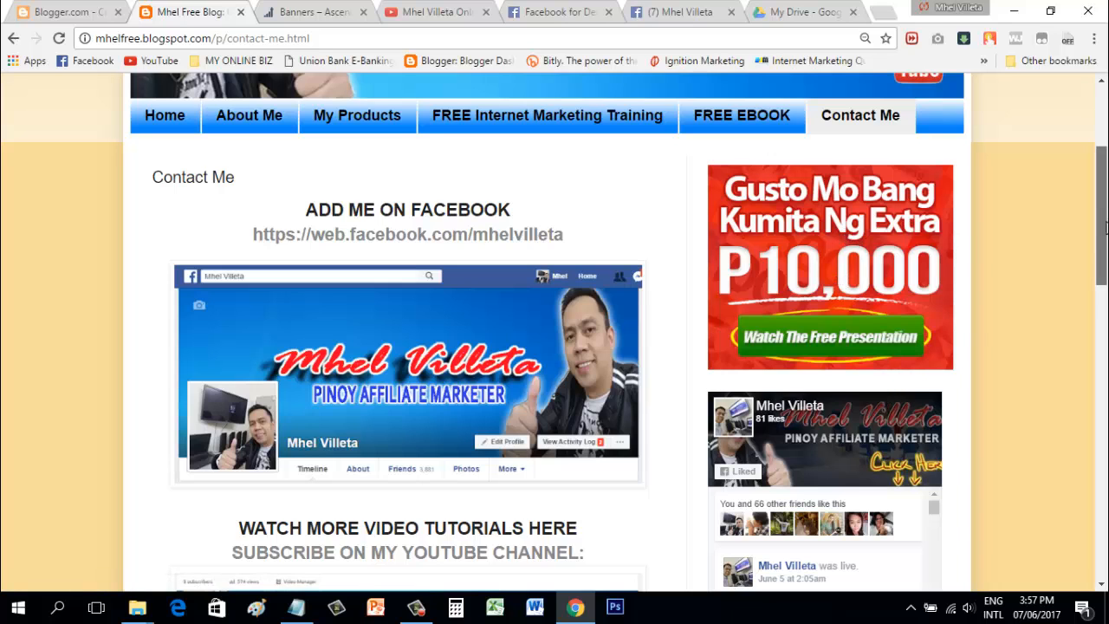
{"action": "left_click_drag", "start_coordinate": [1105, 227], "coordinate": [1105, 200]}
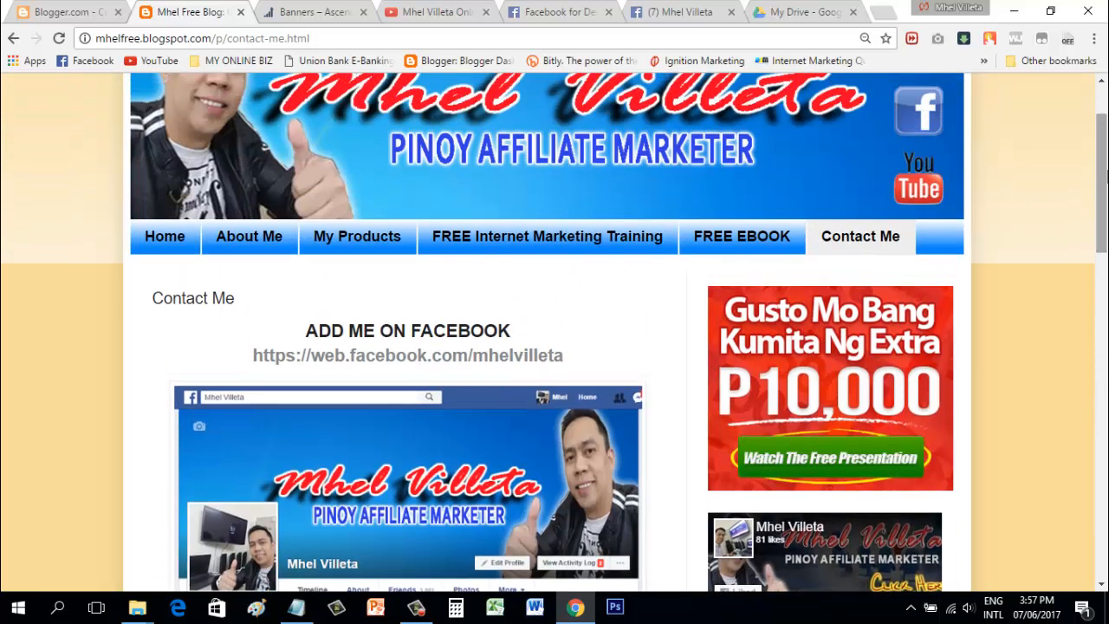
{"action": "left_click", "coordinate": [896, 367]}
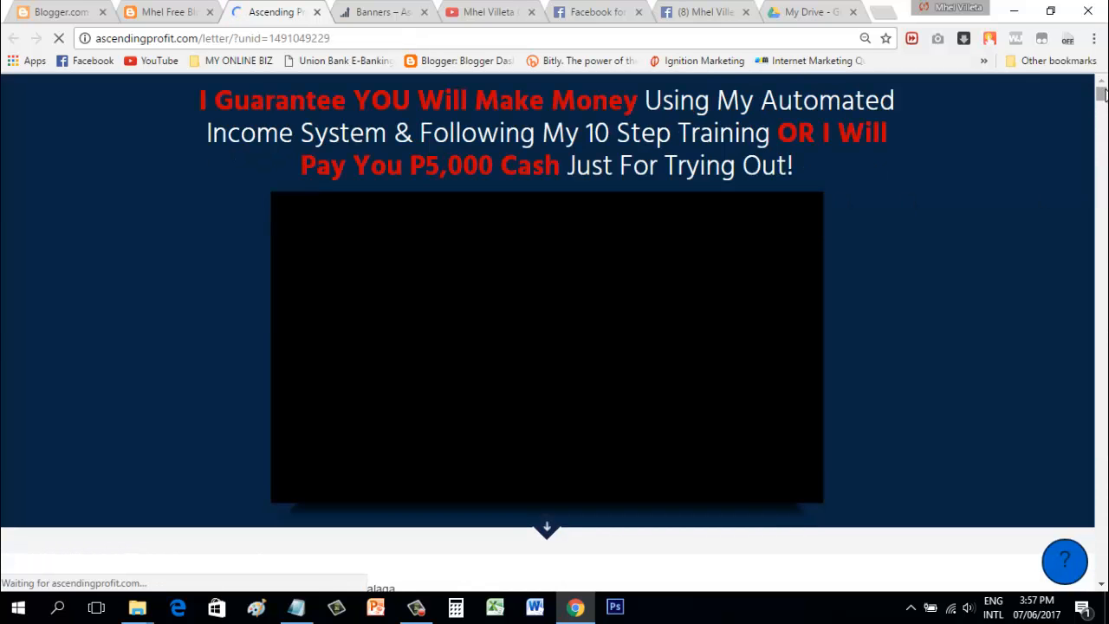
{"action": "mouse_move", "coordinate": [1105, 91]}
{"action": "left_mouse_down"}
{"action": "mouse_move", "coordinate": [1103, 130]}
{"action": "mouse_move", "coordinate": [1101, 91]}
{"action": "left_mouse_up"}
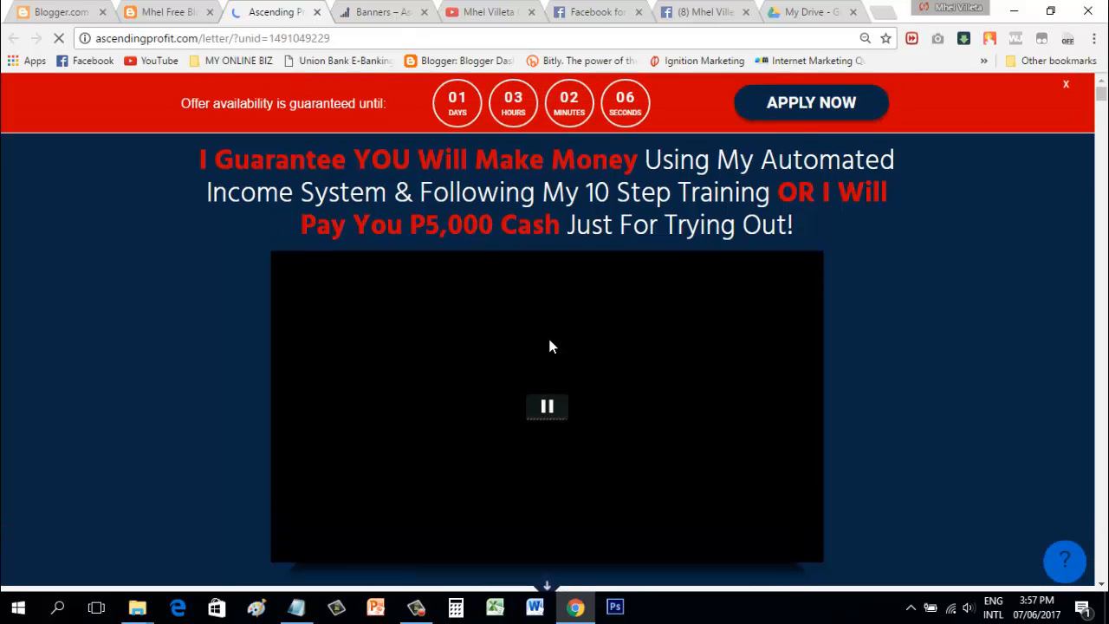
{"action": "left_click", "coordinate": [548, 334]}
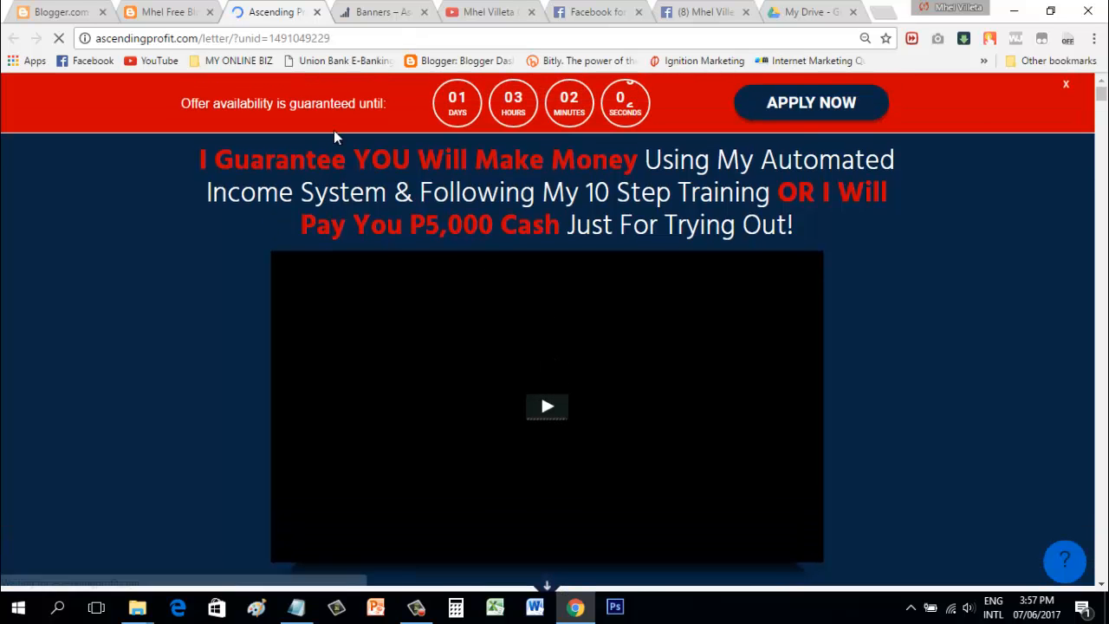
{"action": "left_click", "coordinate": [317, 12]}
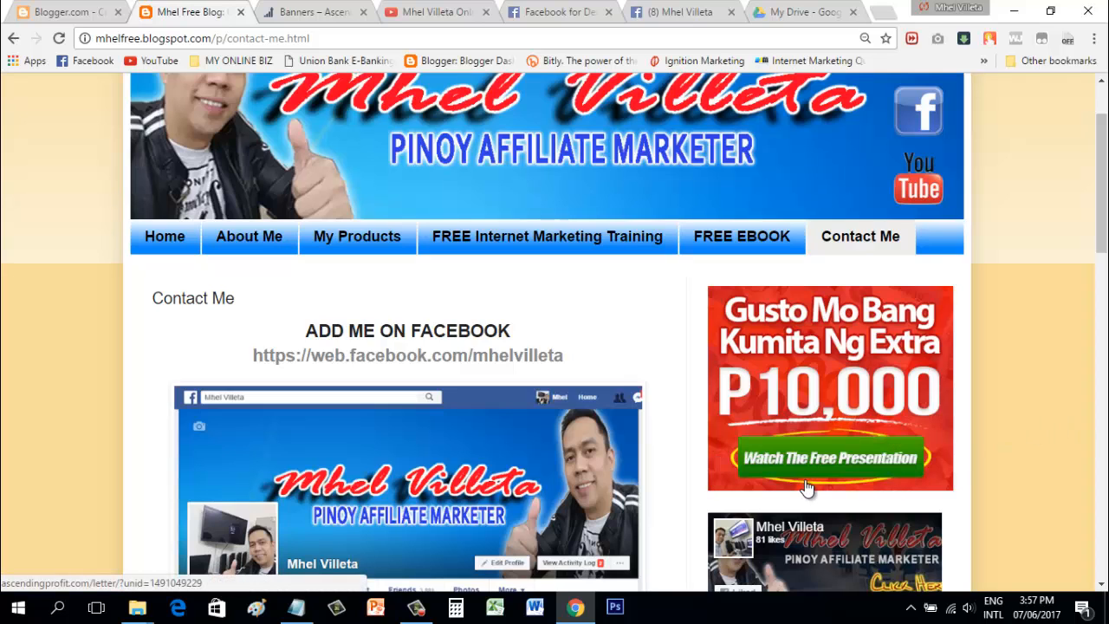
{"action": "scroll", "coordinate": [806, 488], "scroll_direction": "down", "scroll_amount": 1}
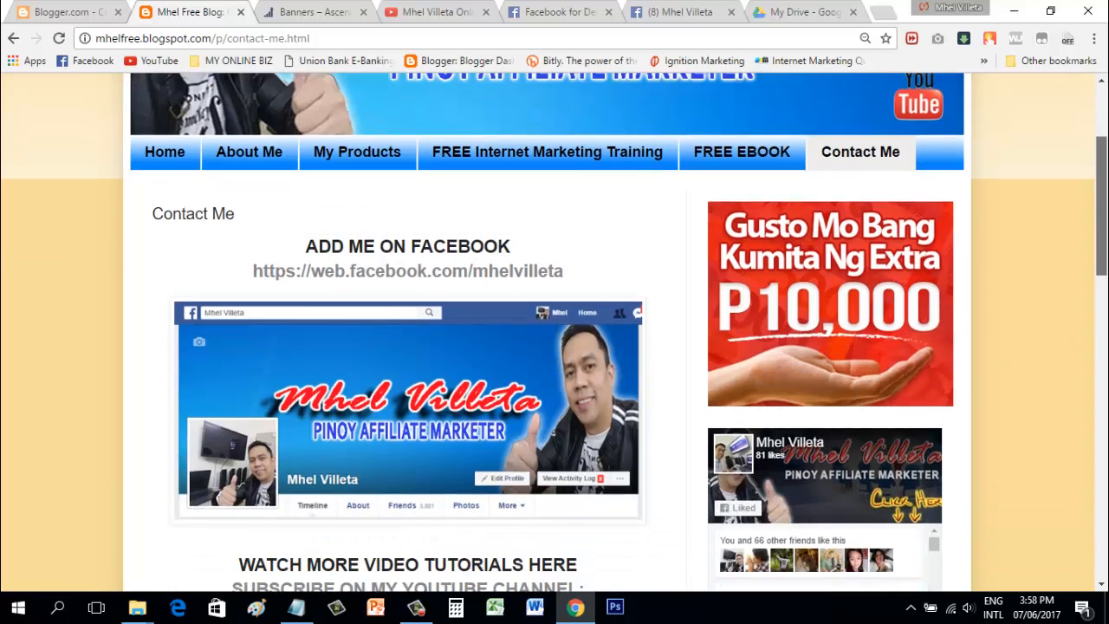
{"action": "scroll", "coordinate": [840, 247], "scroll_direction": "down", "scroll_amount": 3}
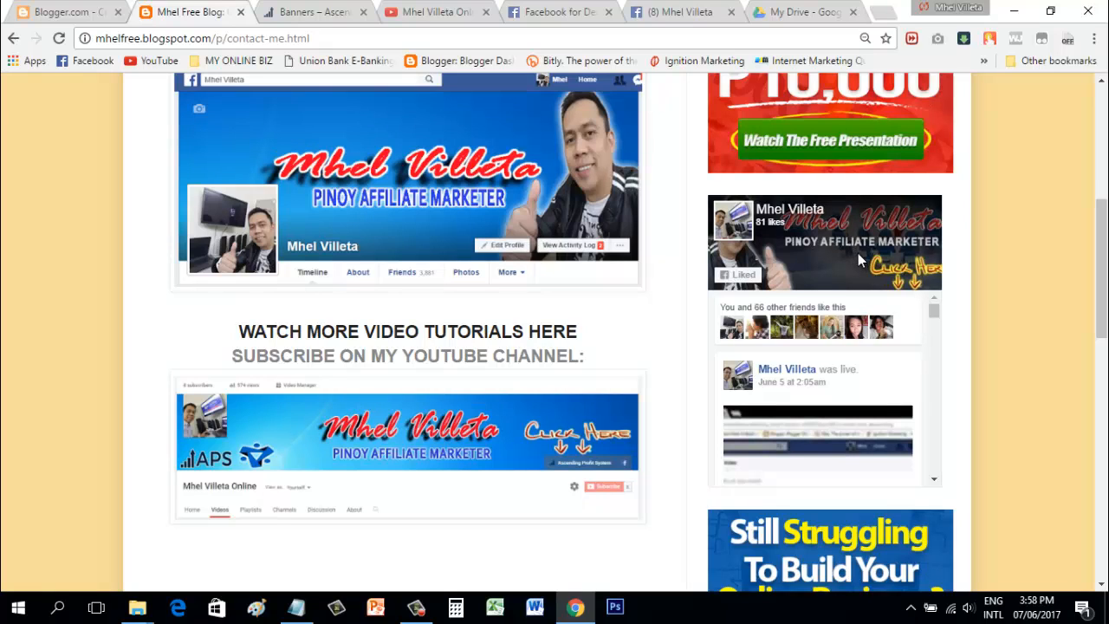
{"action": "left_click", "coordinate": [802, 216]}
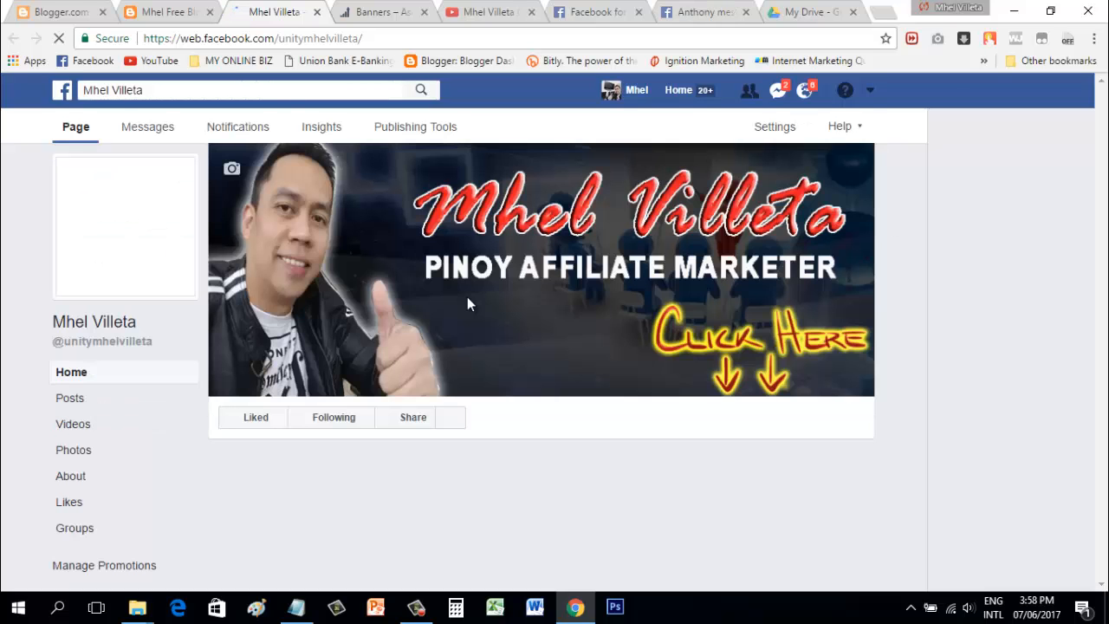
{"action": "left_click", "coordinate": [317, 13]}
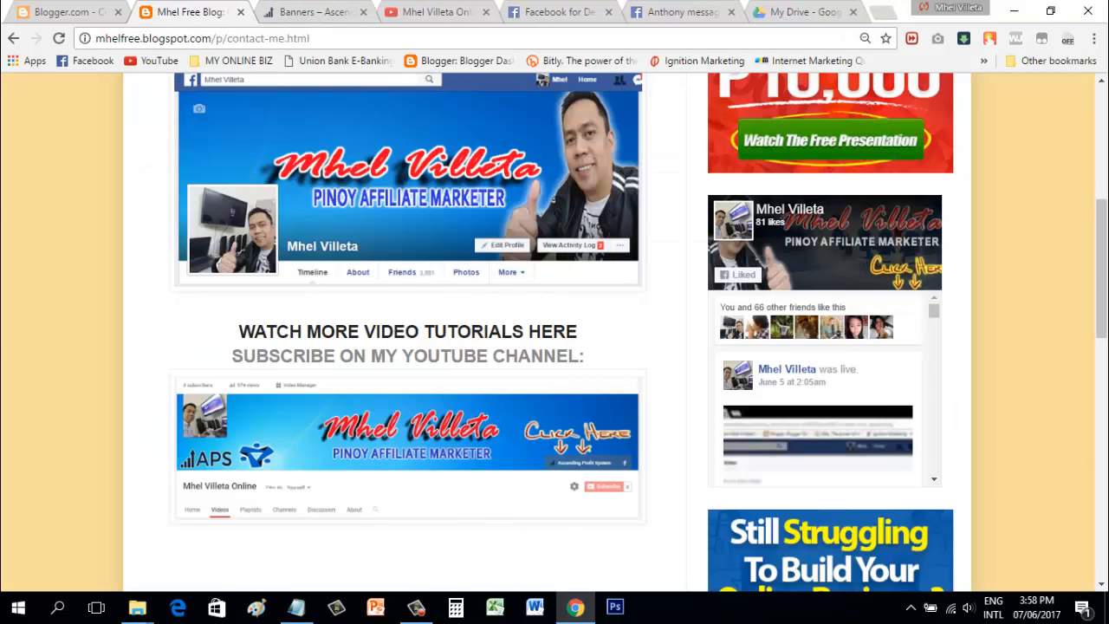
{"action": "left_click_drag", "start_coordinate": [1102, 258], "coordinate": [1106, 338]}
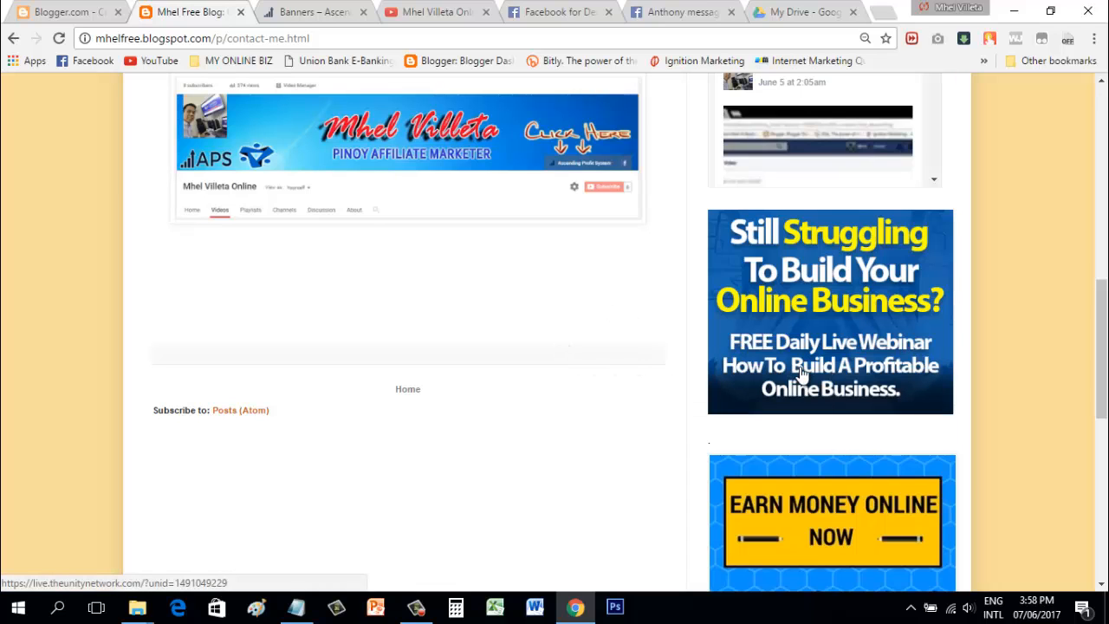
{"action": "left_click", "coordinate": [827, 377]}
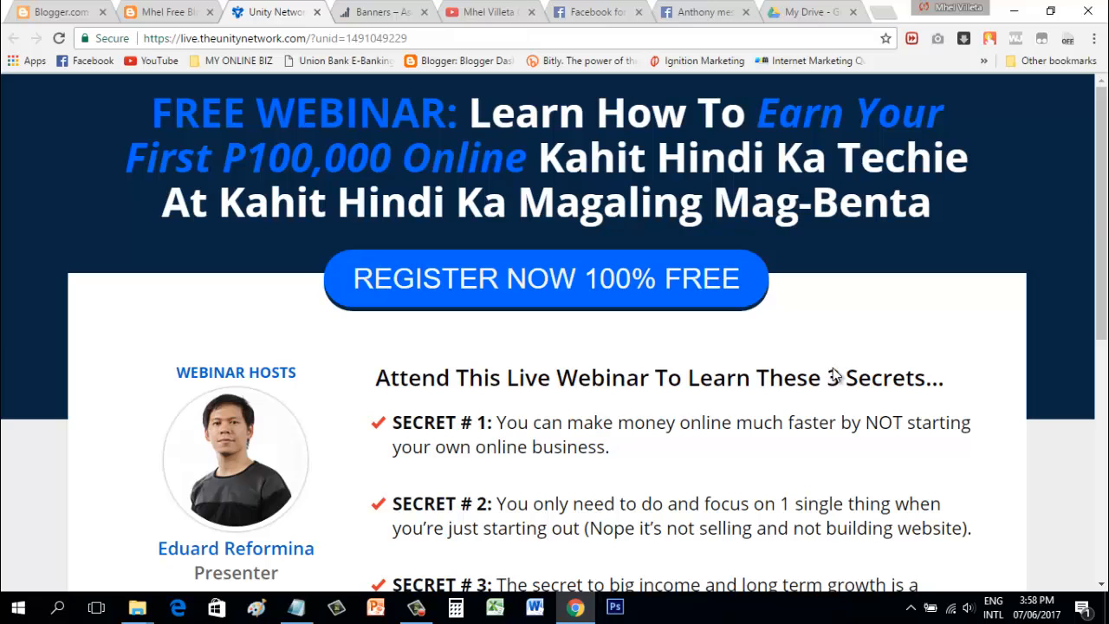
{"action": "mouse_move", "coordinate": [1101, 189]}
{"action": "left_mouse_down"}
{"action": "mouse_move", "coordinate": [1102, 321]}
{"action": "mouse_move", "coordinate": [1104, 186]}
{"action": "left_mouse_up"}
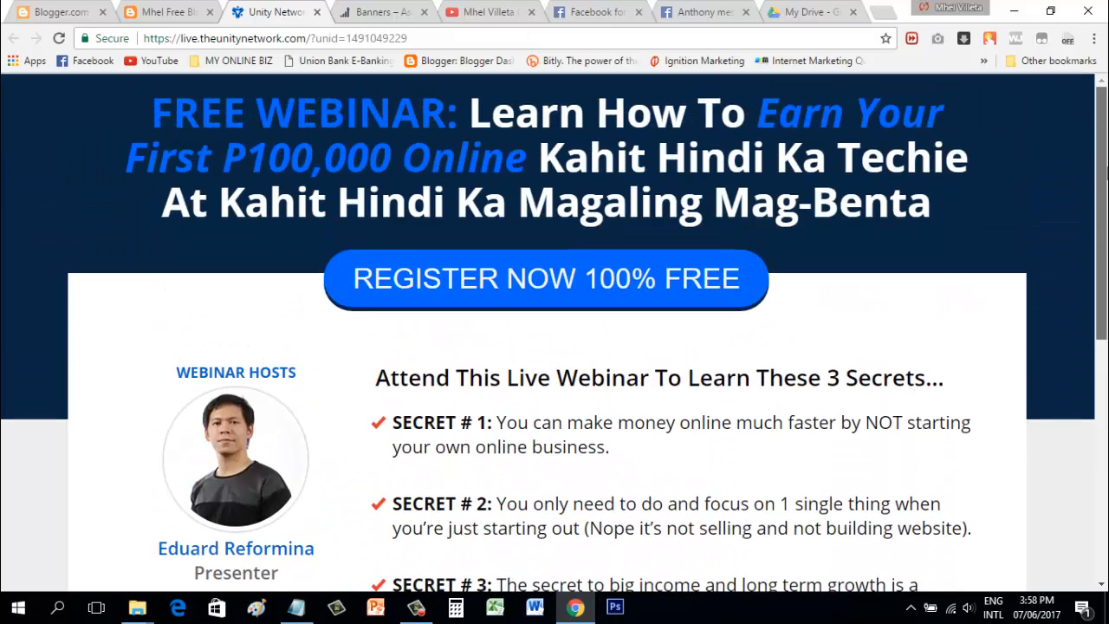
{"action": "left_click", "coordinate": [622, 278]}
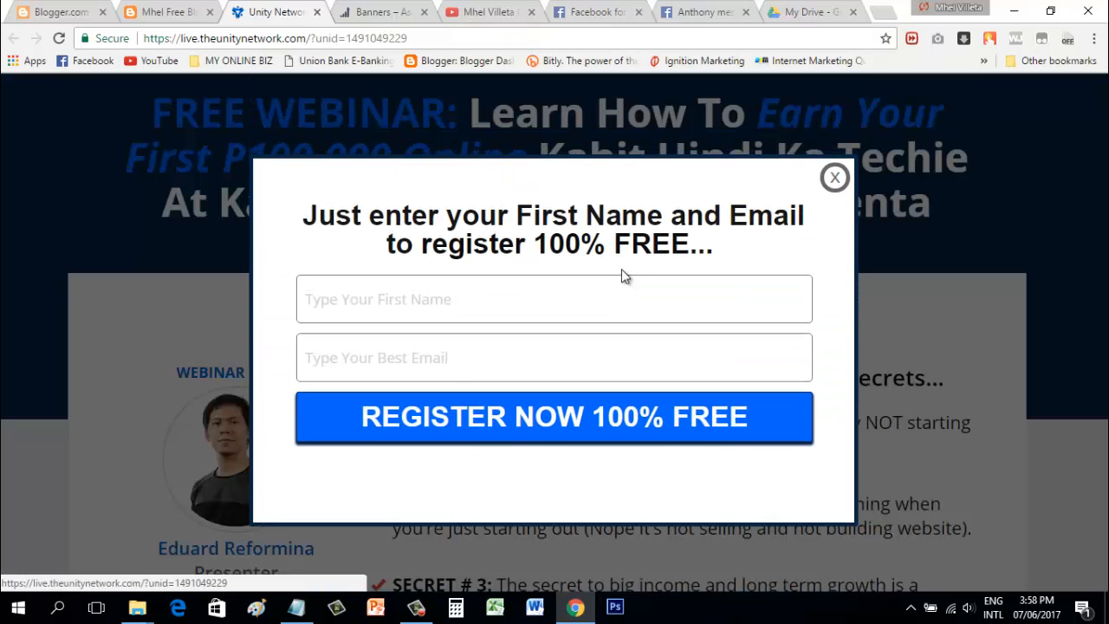
{"action": "left_click", "coordinate": [842, 182]}
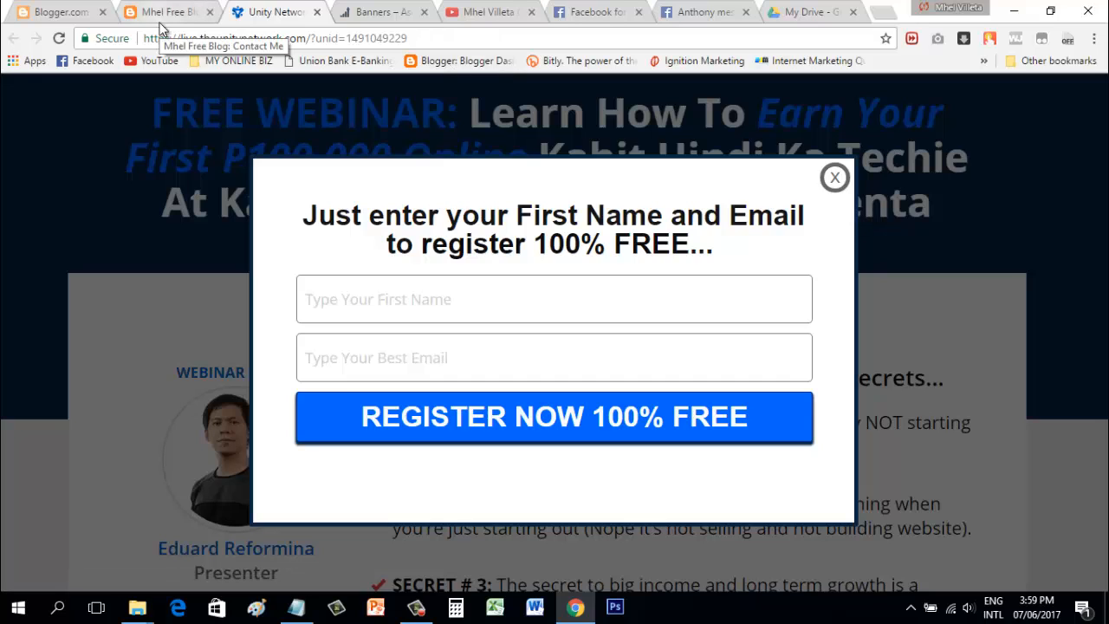
{"action": "left_click", "coordinate": [836, 176]}
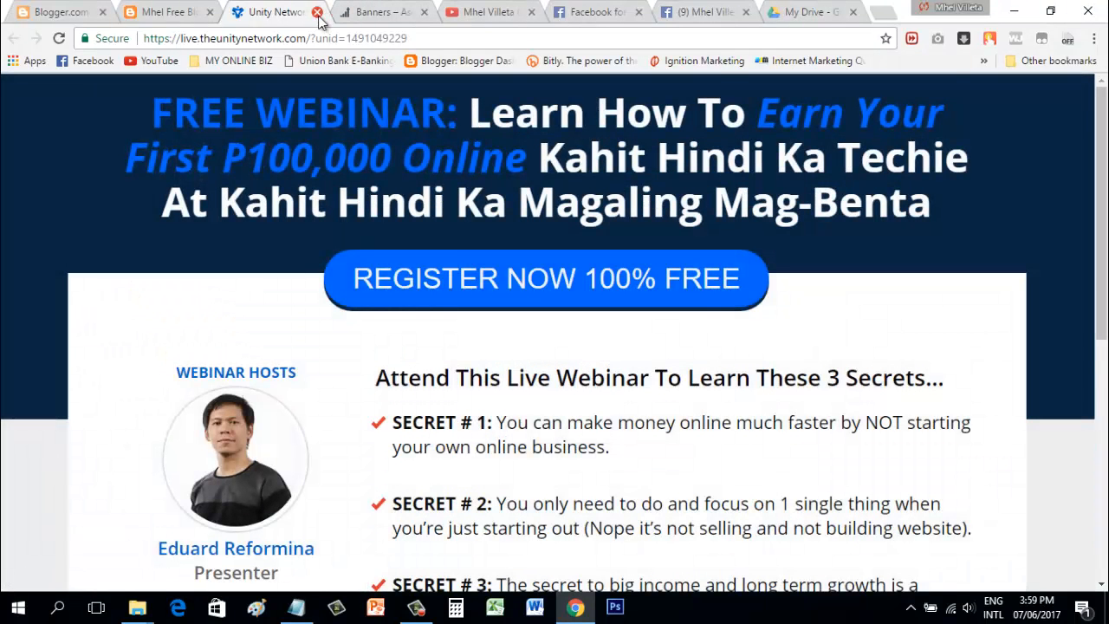
{"action": "left_click", "coordinate": [319, 12]}
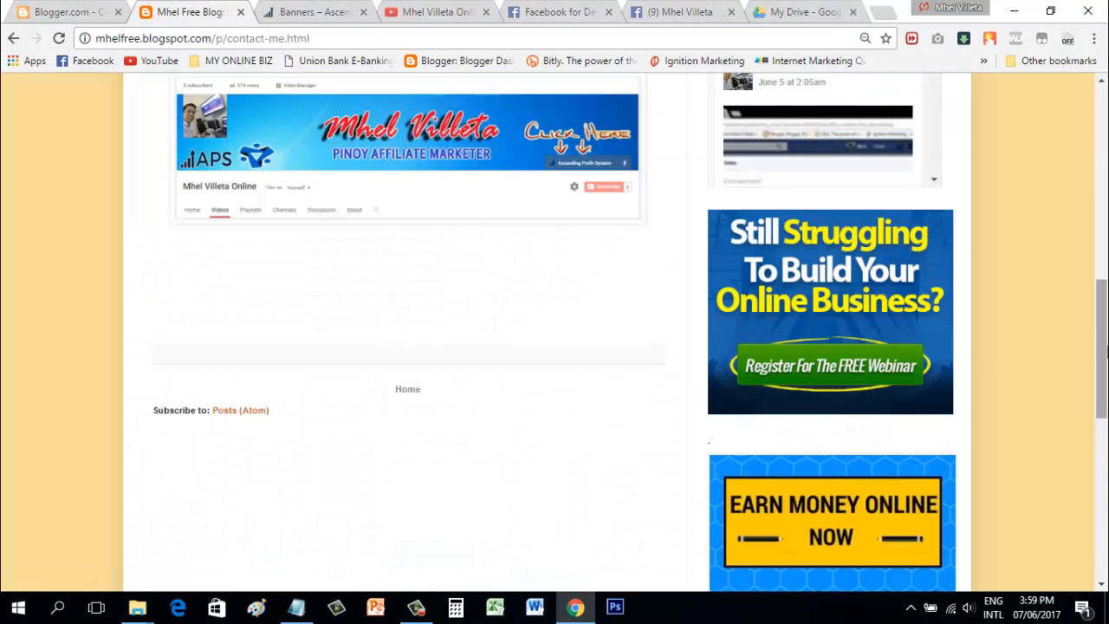
{"action": "left_click_drag", "start_coordinate": [1107, 351], "coordinate": [1102, 414]}
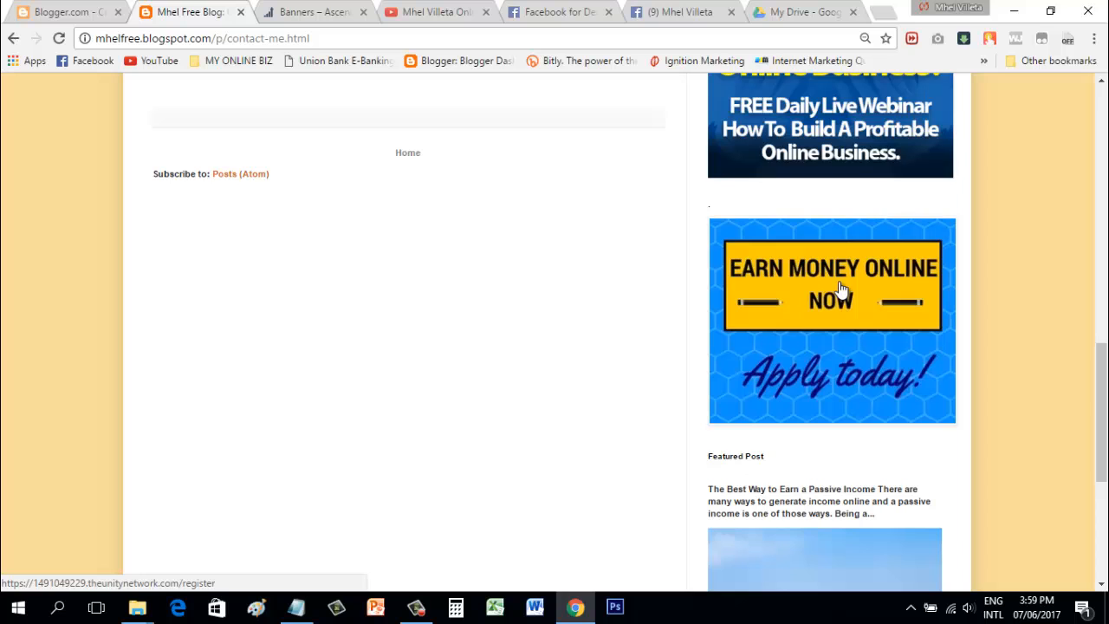
{"action": "left_click", "coordinate": [839, 284]}
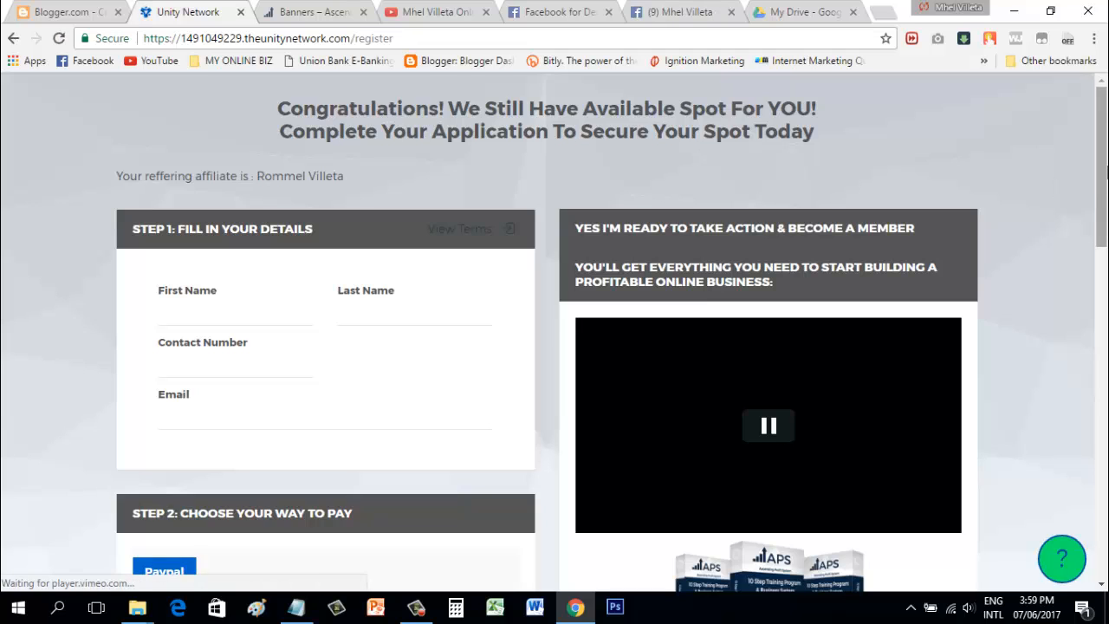
{"action": "mouse_move", "coordinate": [1106, 170]}
{"action": "left_mouse_down"}
{"action": "mouse_move", "coordinate": [1102, 345]}
{"action": "mouse_move", "coordinate": [1101, 152]}
{"action": "left_mouse_up"}
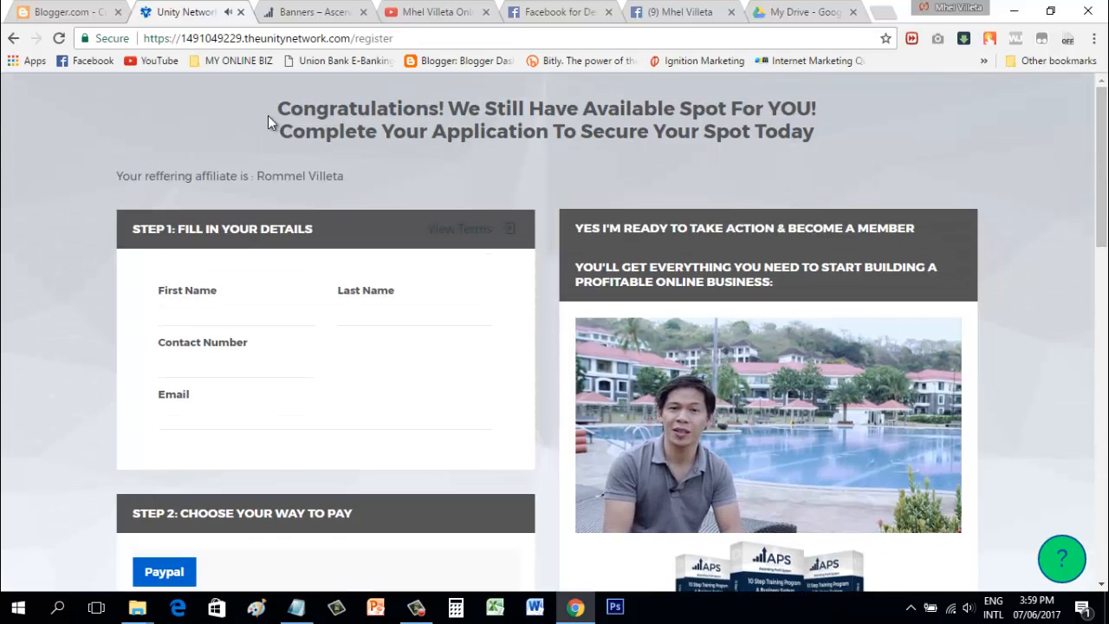
{"action": "left_click", "coordinate": [13, 38]}
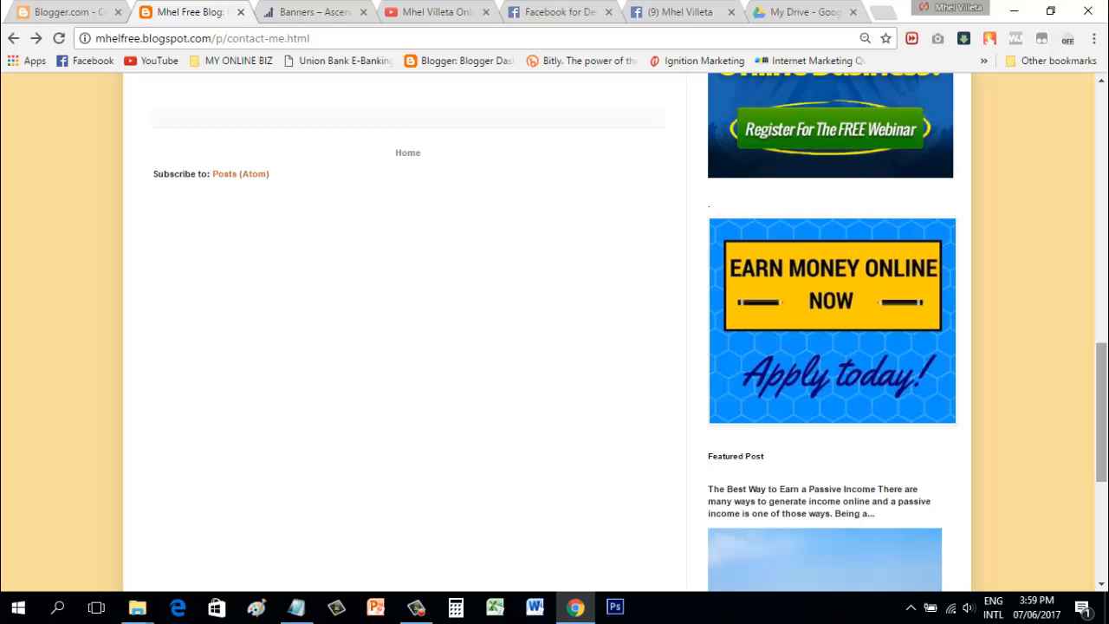
{"action": "left_click_drag", "start_coordinate": [1105, 450], "coordinate": [1105, 206]}
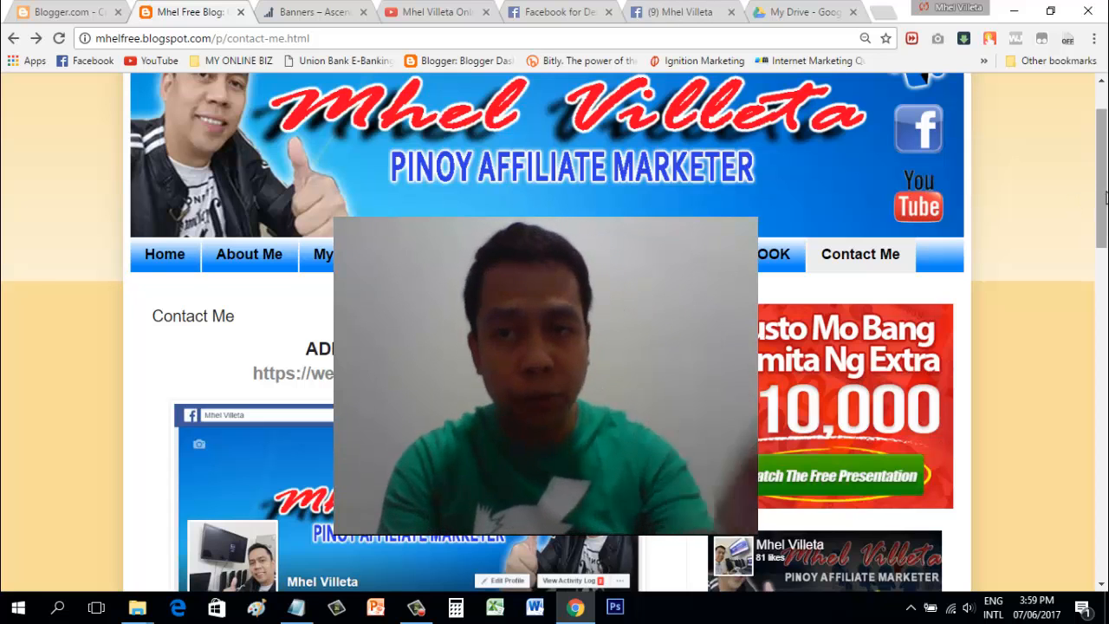
{"action": "scroll", "coordinate": [1104, 166], "scroll_direction": "up", "scroll_amount": 2}
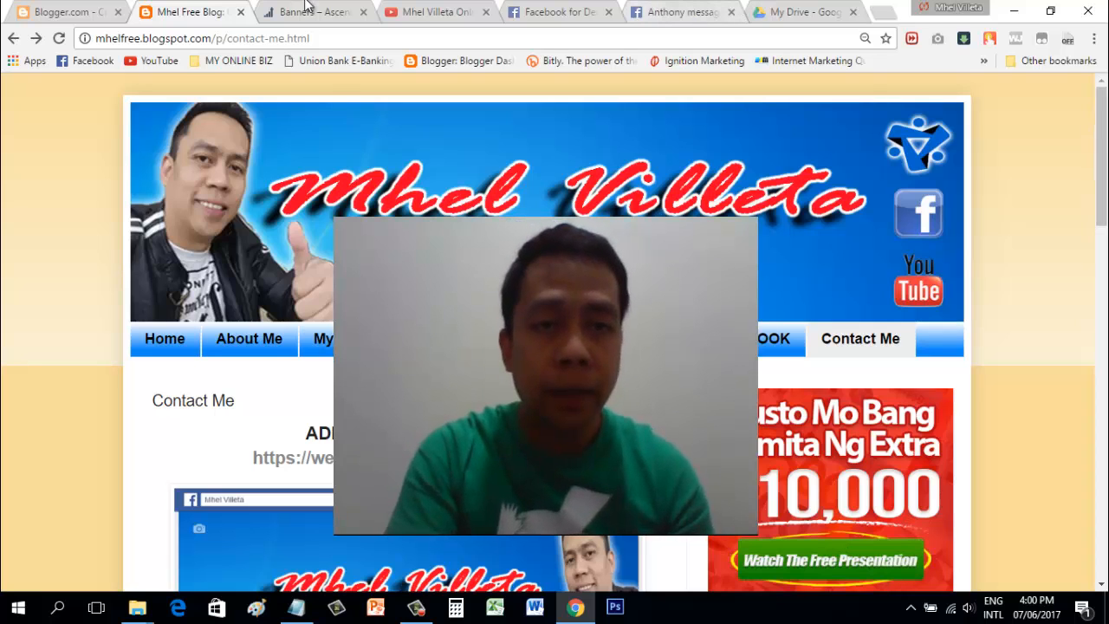
Step: Go to the blogger.com homepage and start signing in to Blogger
{"action": "left_click", "coordinate": [86, 11]}
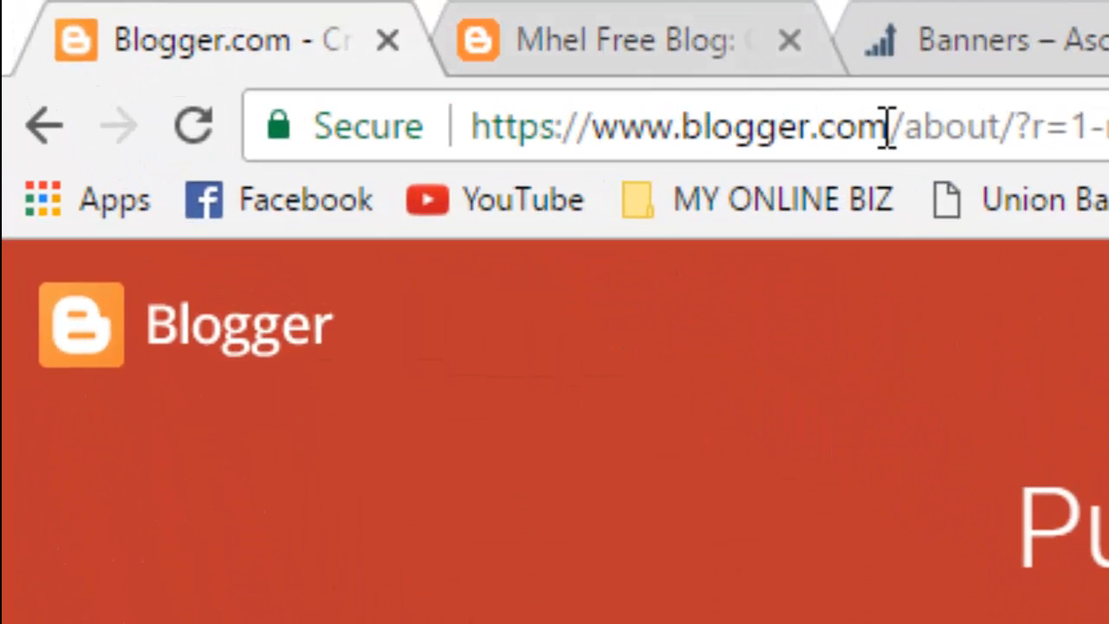
{"action": "left_click", "coordinate": [887, 130]}
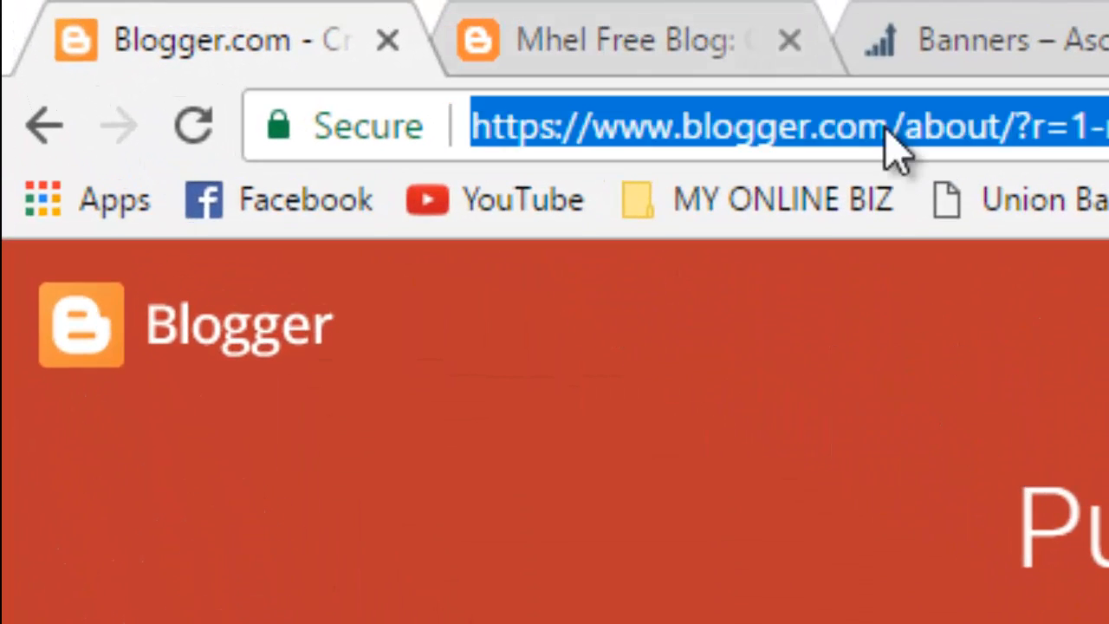
{"action": "left_click", "coordinate": [890, 127]}
{"action": "left_click_drag", "start_coordinate": [890, 128], "coordinate": [476, 136]}
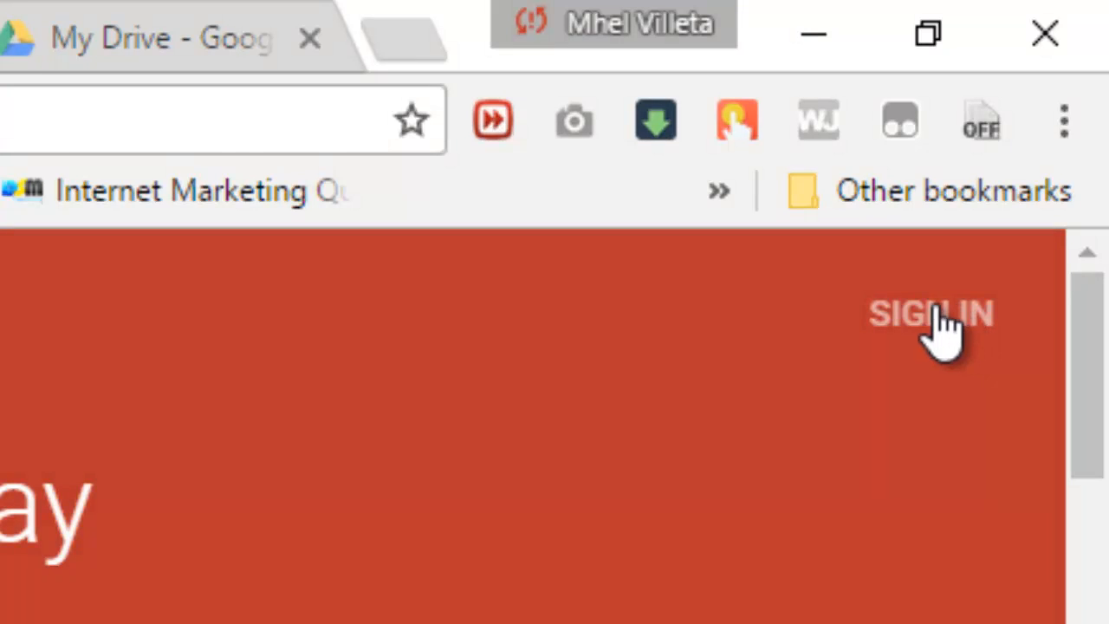
{"action": "left_click", "coordinate": [954, 314]}
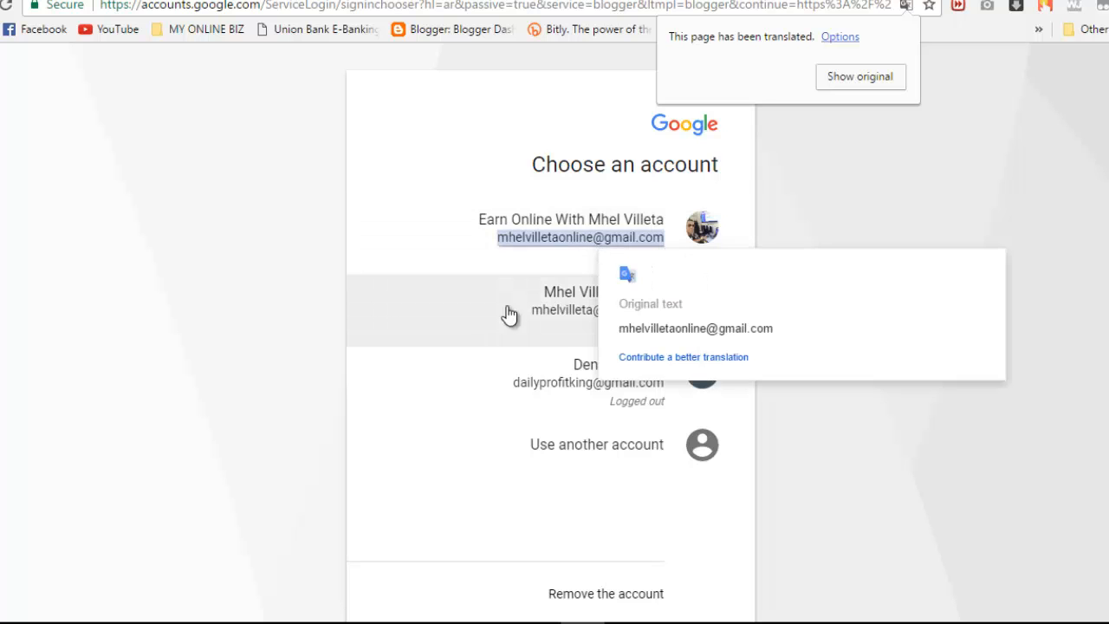
Step: Choose the Google account and enter its password, retrying after the wrong-password error
{"action": "left_click", "coordinate": [556, 321]}
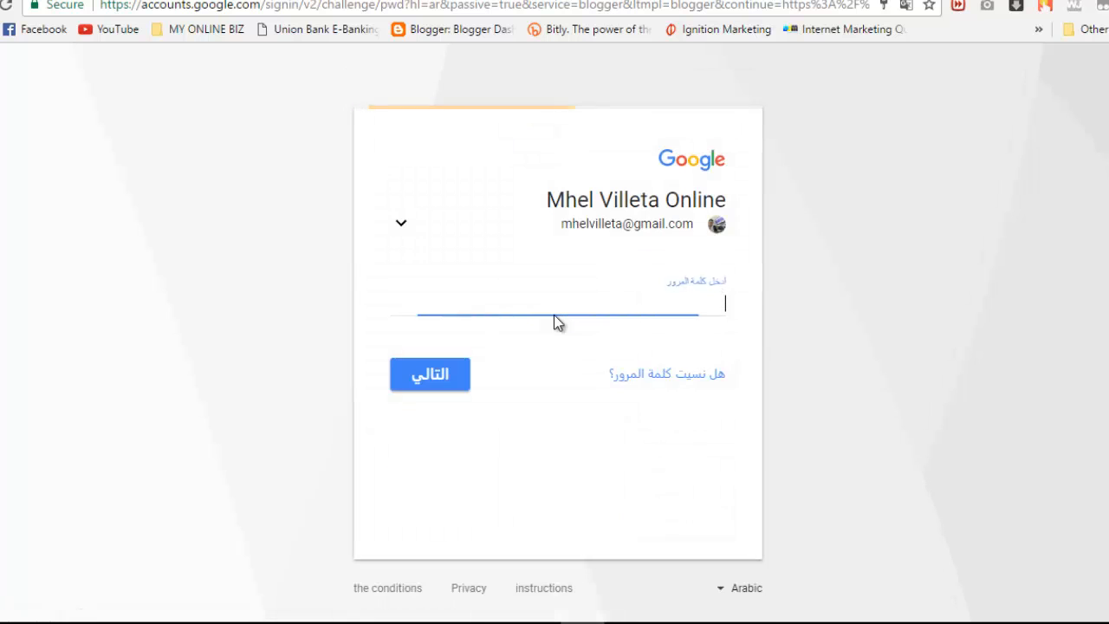
{"action": "left_click", "coordinate": [496, 299]}
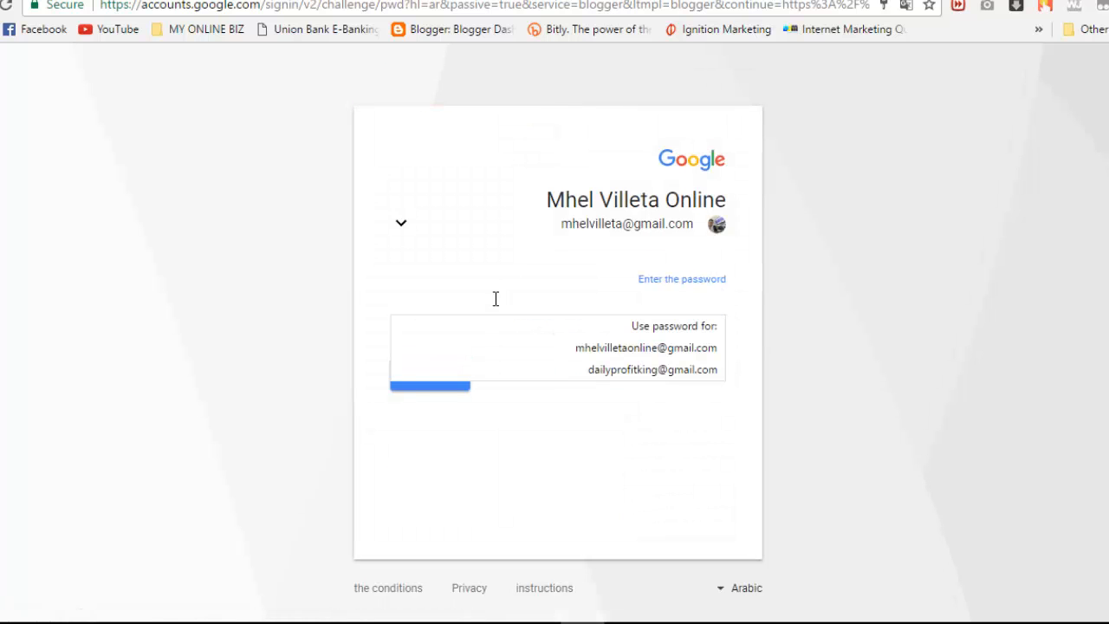
{"action": "type", "text": "•"}
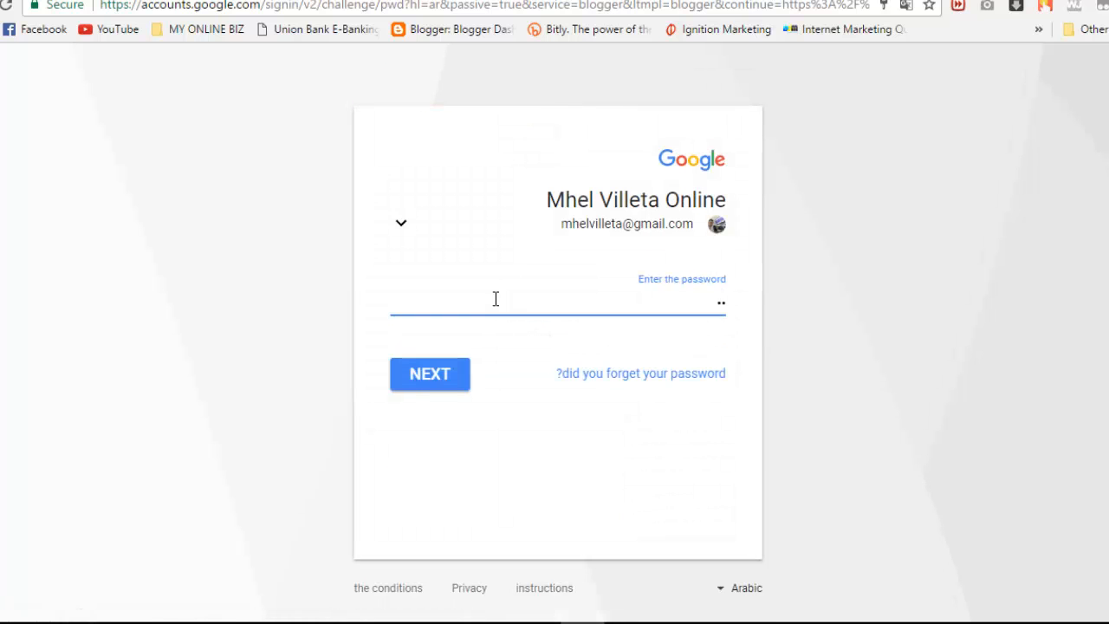
{"action": "key", "text": "BackSpace"}
{"action": "key", "text": "BackSpace"}
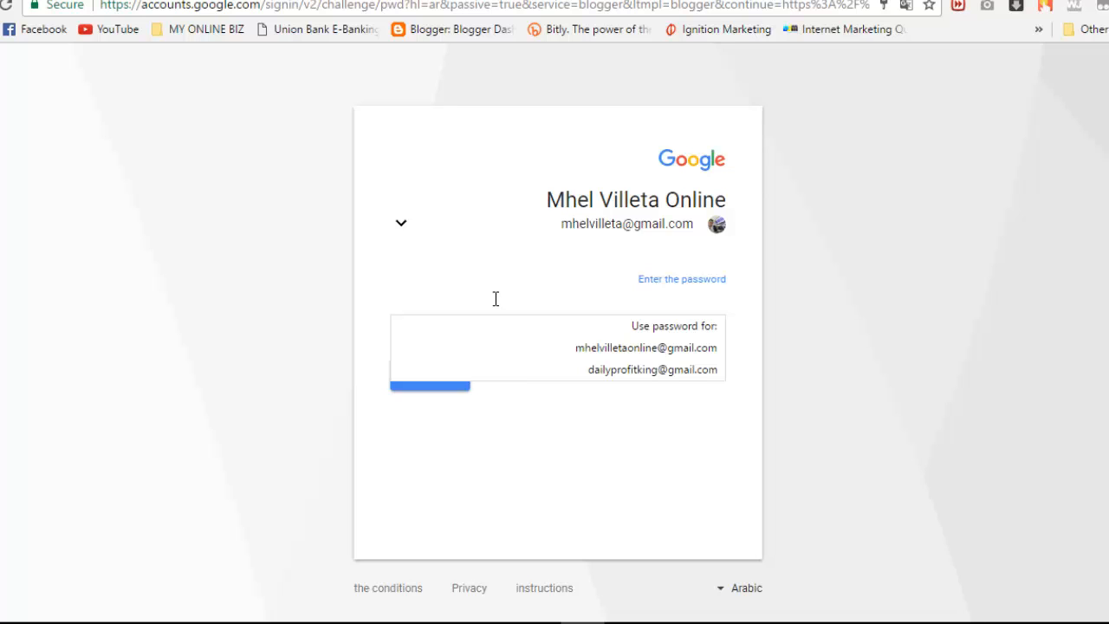
{"action": "type", "text": "••"}
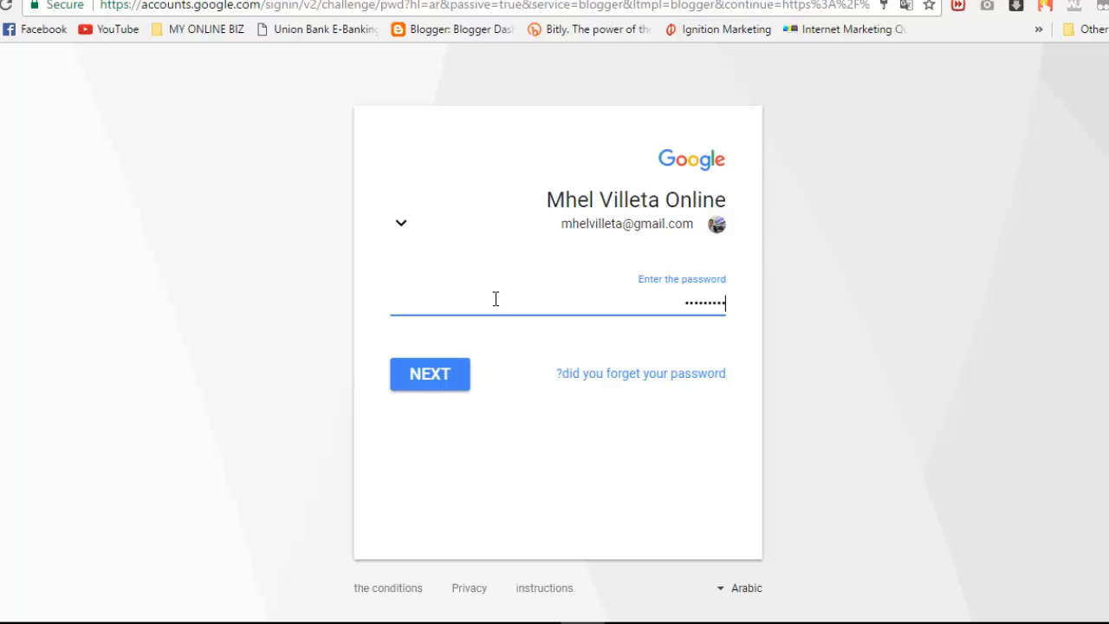
{"action": "left_click", "coordinate": [436, 379]}
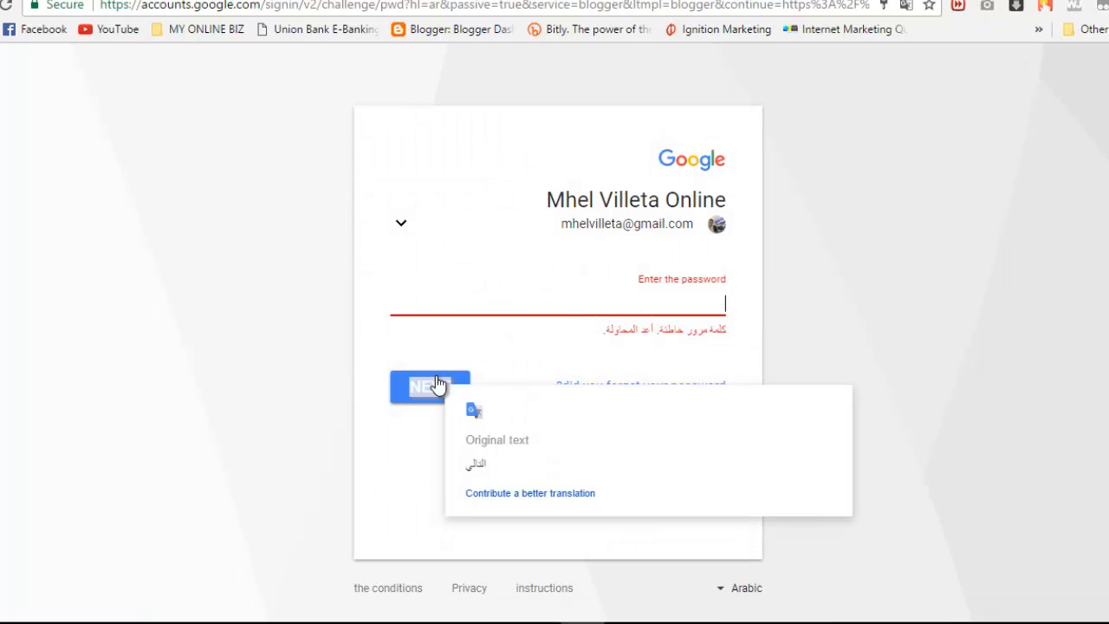
{"action": "left_click", "coordinate": [608, 294]}
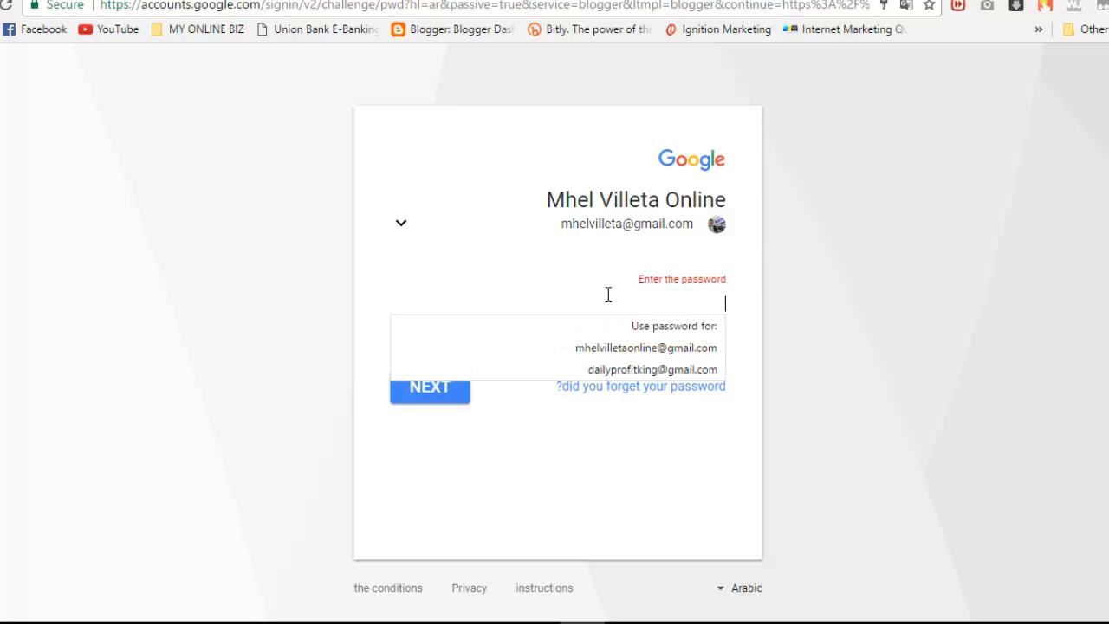
{"action": "type", "text": "•"}
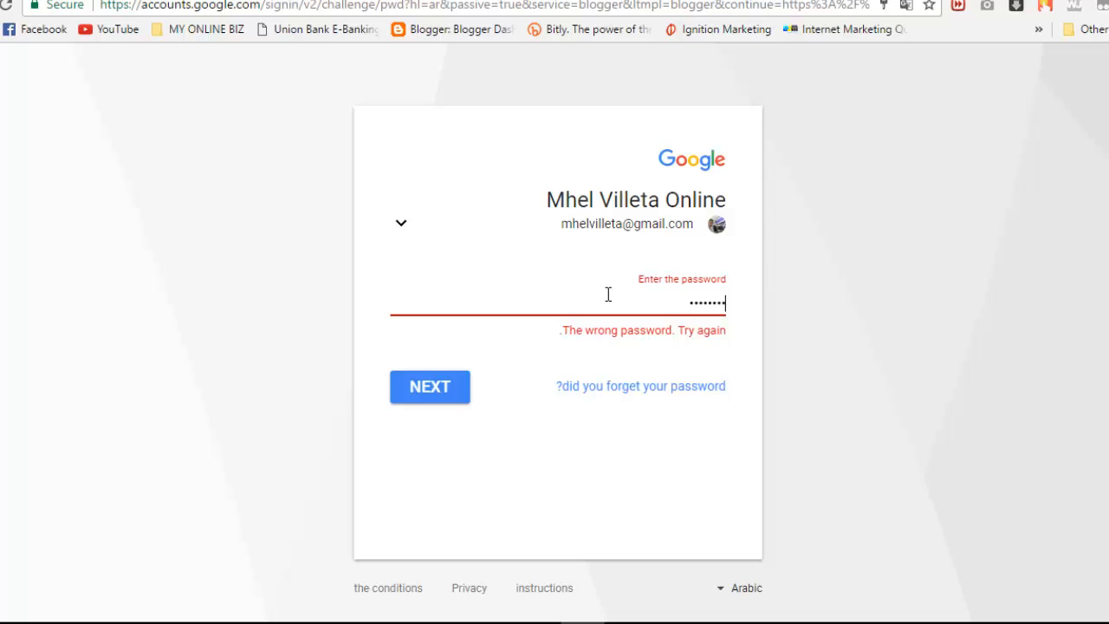
{"action": "left_click", "coordinate": [457, 387]}
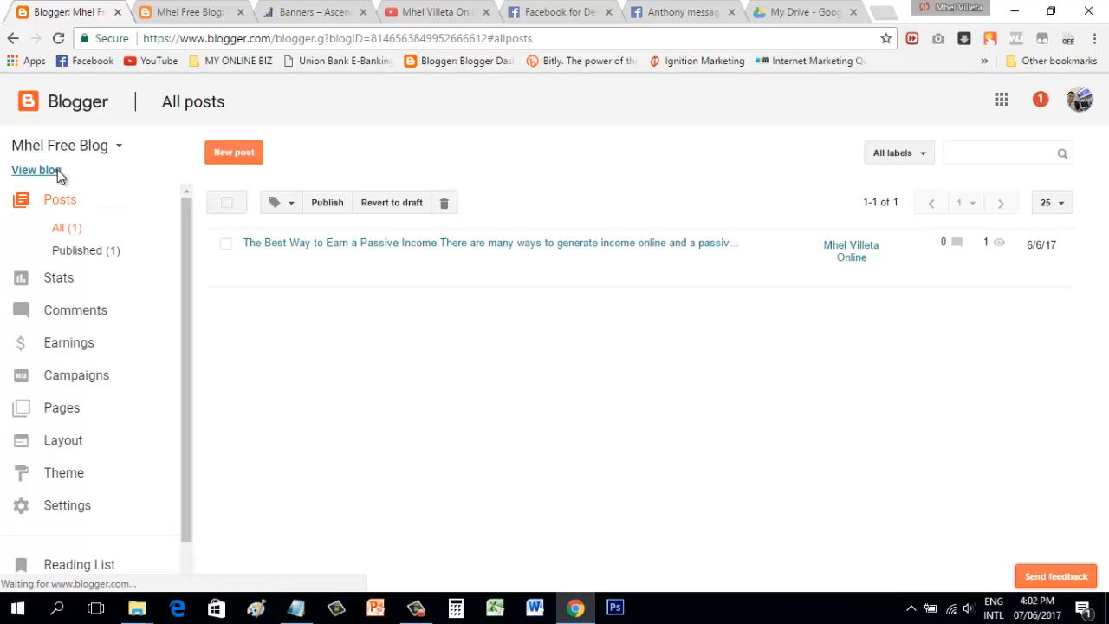
Step: Glance at the live blog, then open the dashboard's blog list and scroll to New blog
{"action": "mouse_move", "coordinate": [262, 262]}
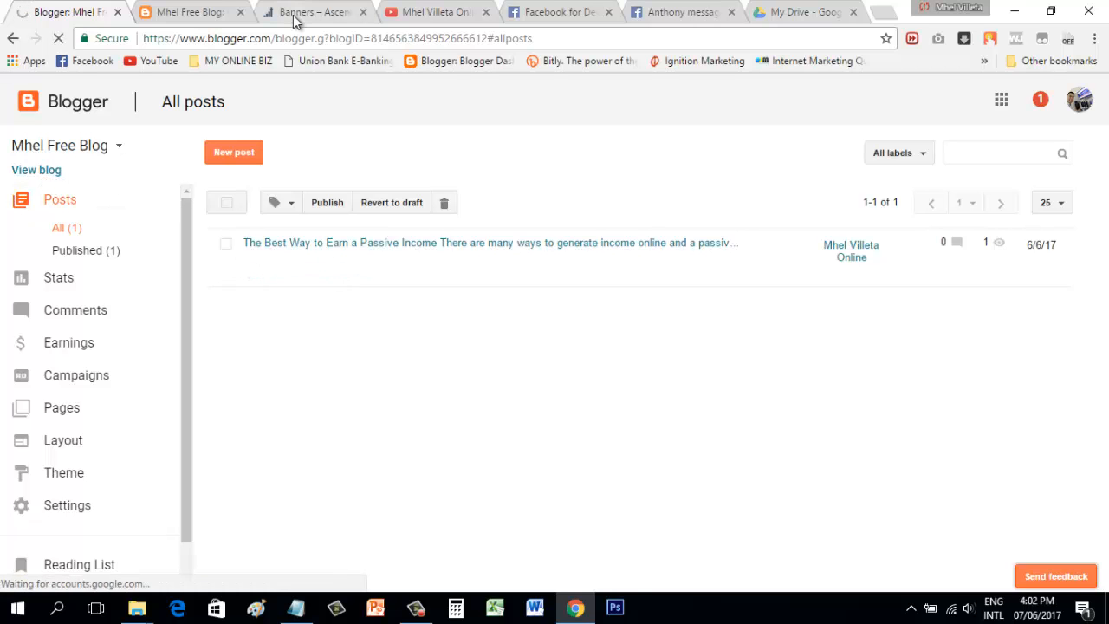
{"action": "left_click", "coordinate": [214, 13]}
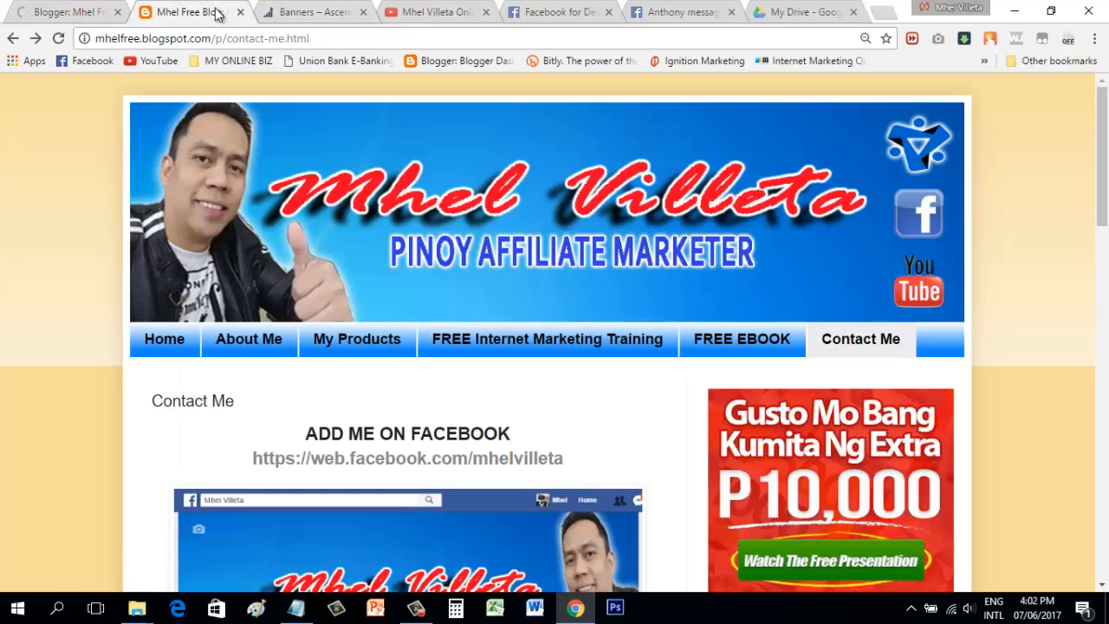
{"action": "left_click", "coordinate": [87, 12]}
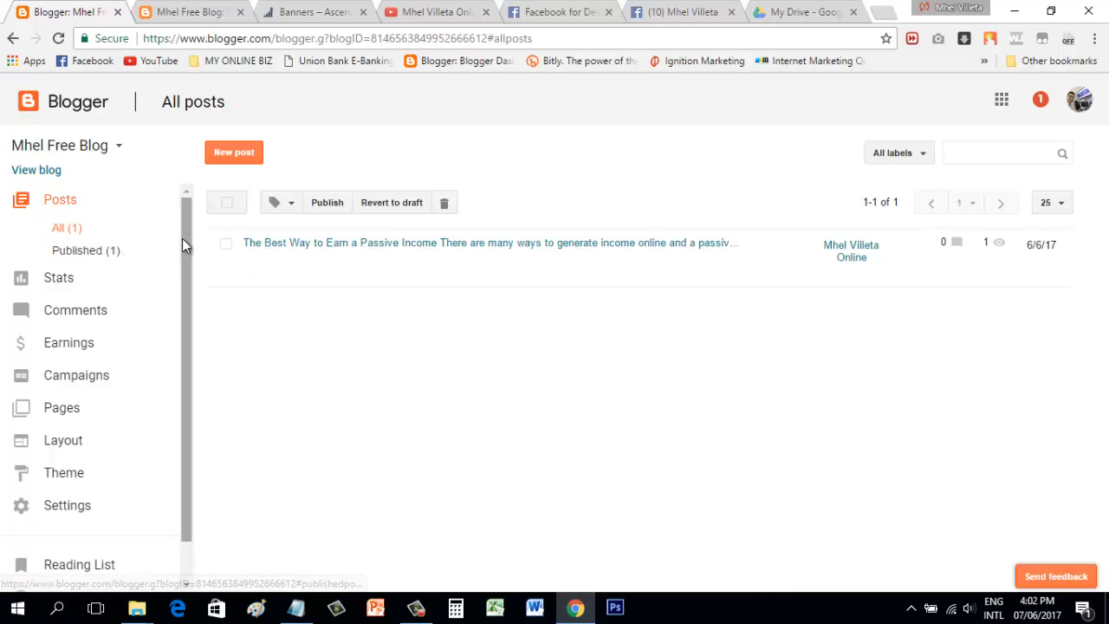
{"action": "left_click_drag", "start_coordinate": [182, 239], "coordinate": [187, 207]}
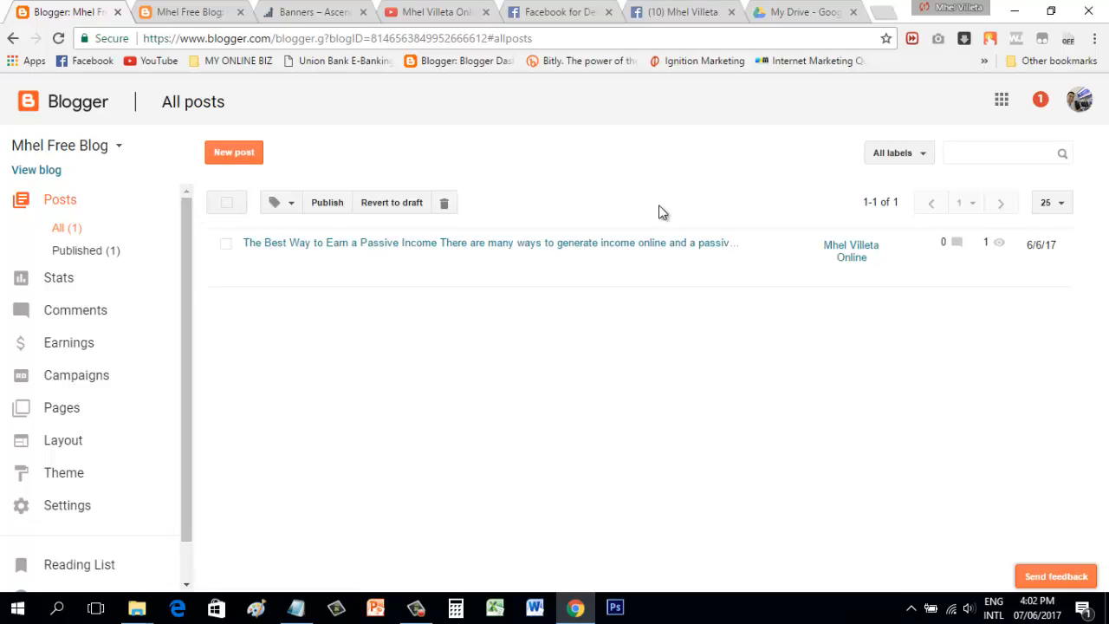
{"action": "left_click", "coordinate": [118, 149]}
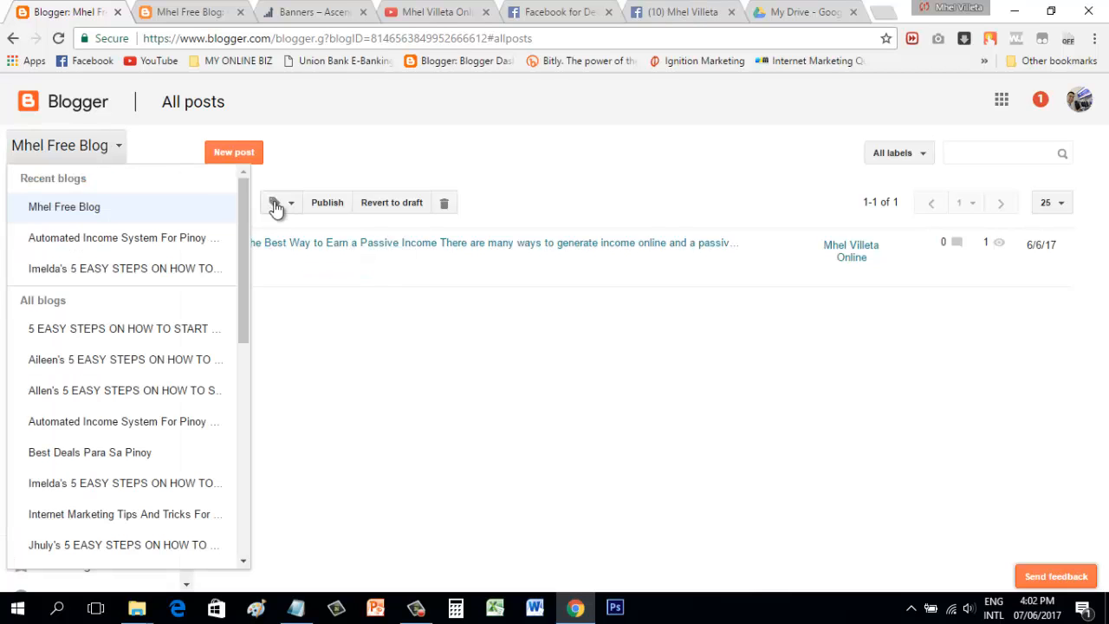
{"action": "left_click_drag", "start_coordinate": [247, 205], "coordinate": [256, 442]}
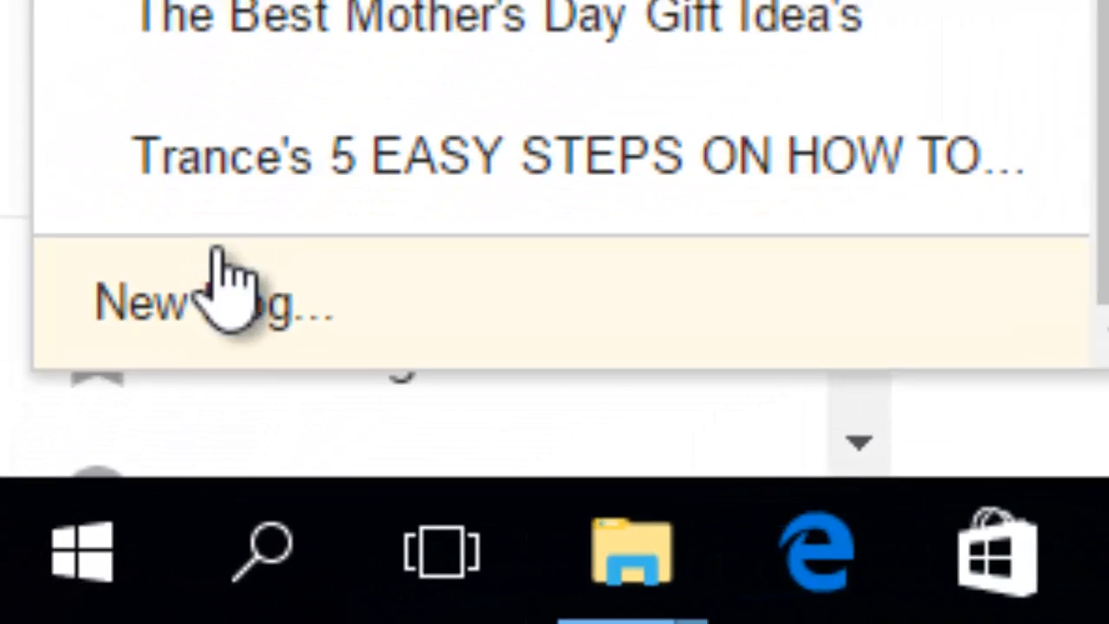
Step: Start a new blog titled 'Mhel Free Blog' at the address mhelfree2.blogspot.com
{"action": "left_click", "coordinate": [232, 334]}
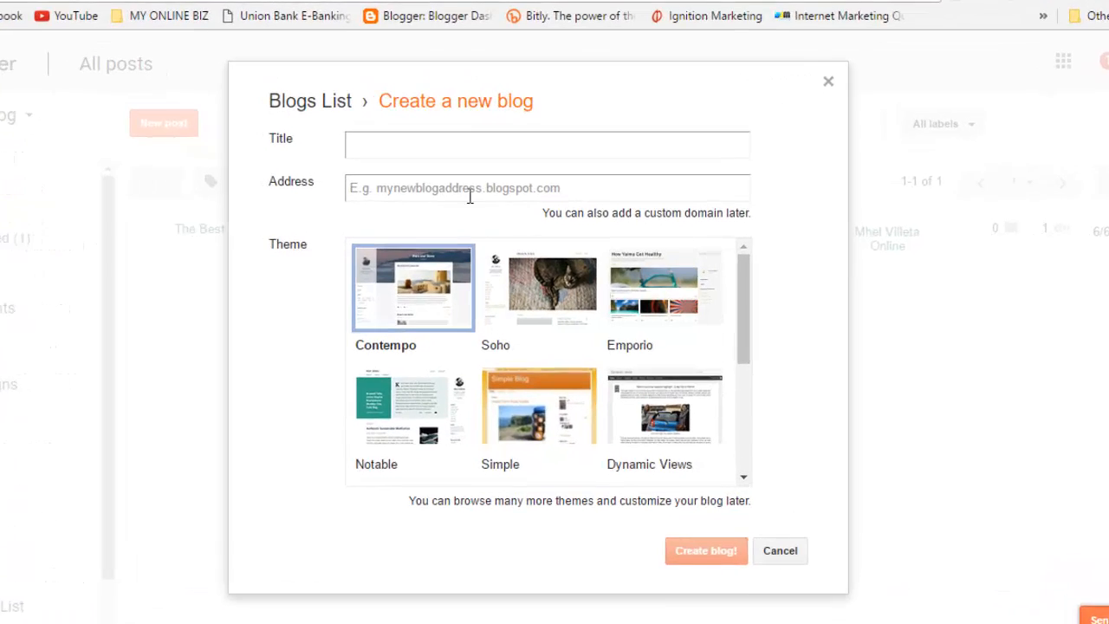
{"action": "left_click", "coordinate": [370, 124]}
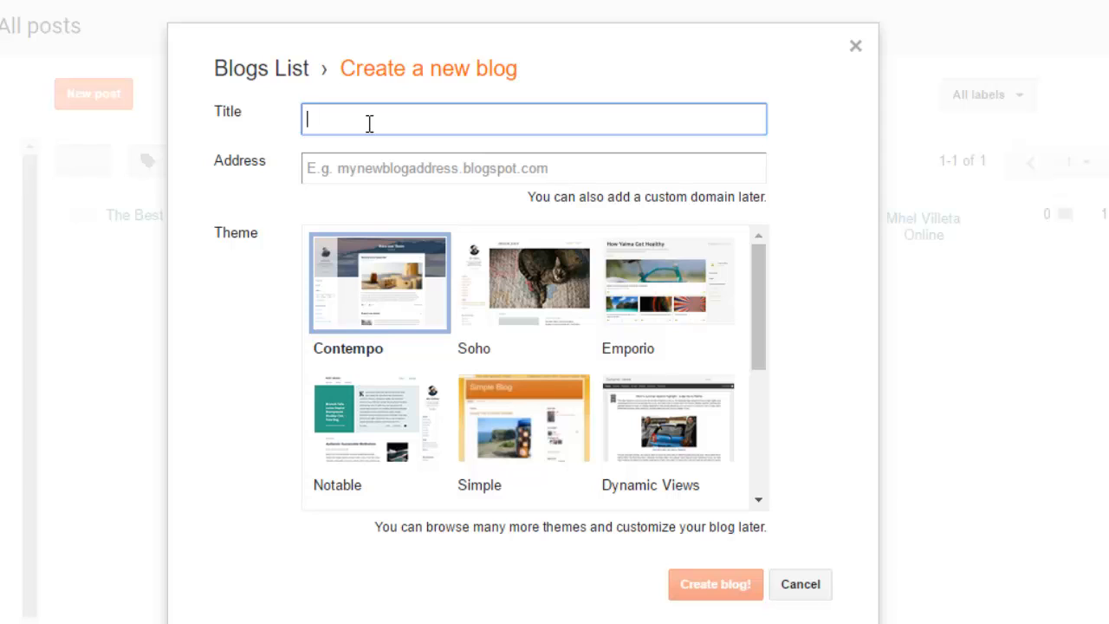
{"action": "type", "text": "Mhel Free Blog"}
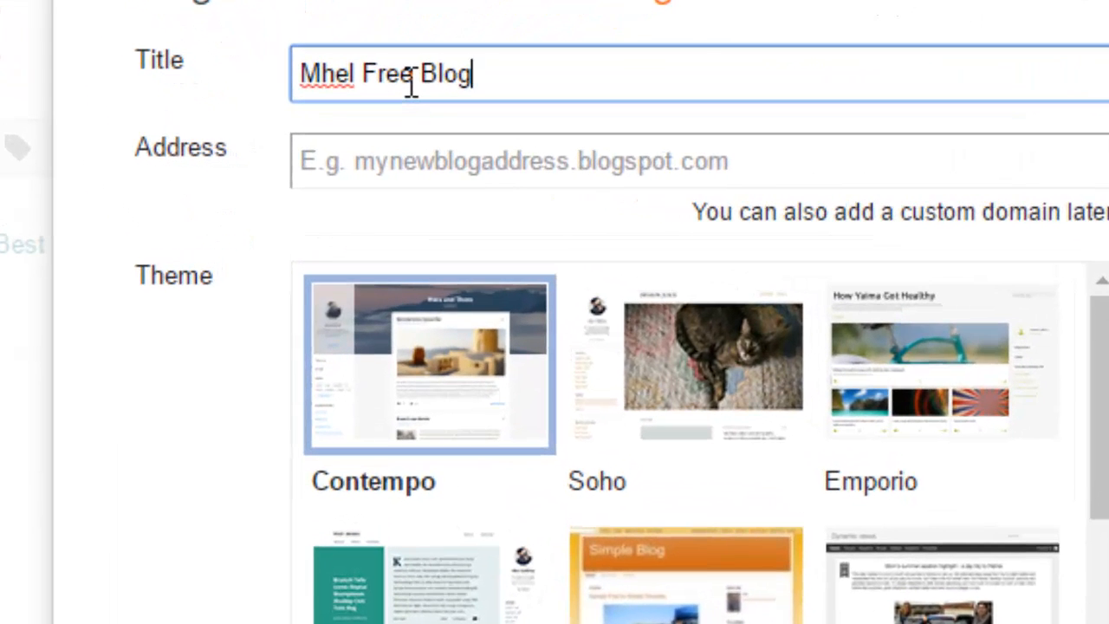
{"action": "left_click", "coordinate": [415, 169]}
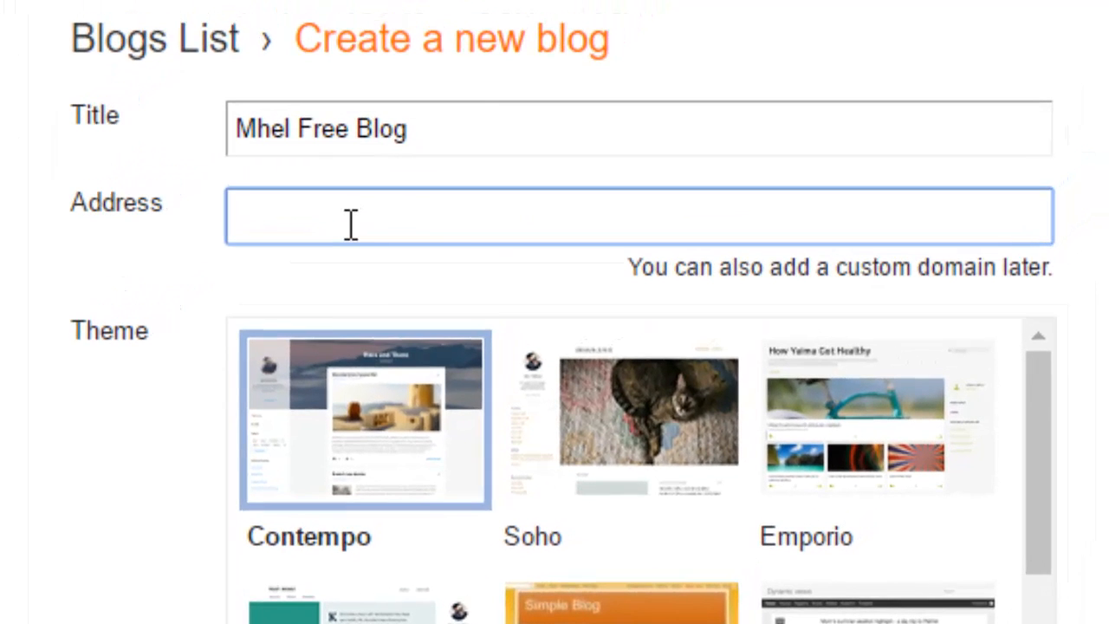
{"action": "type", "text": "mhel"}
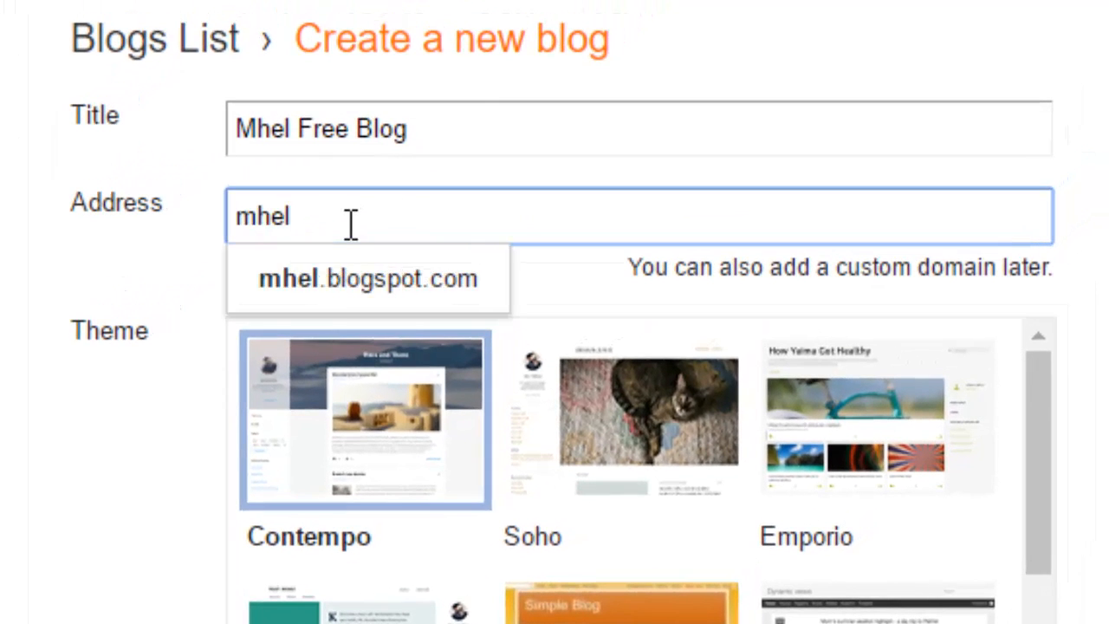
{"action": "type", "text": "free2"}
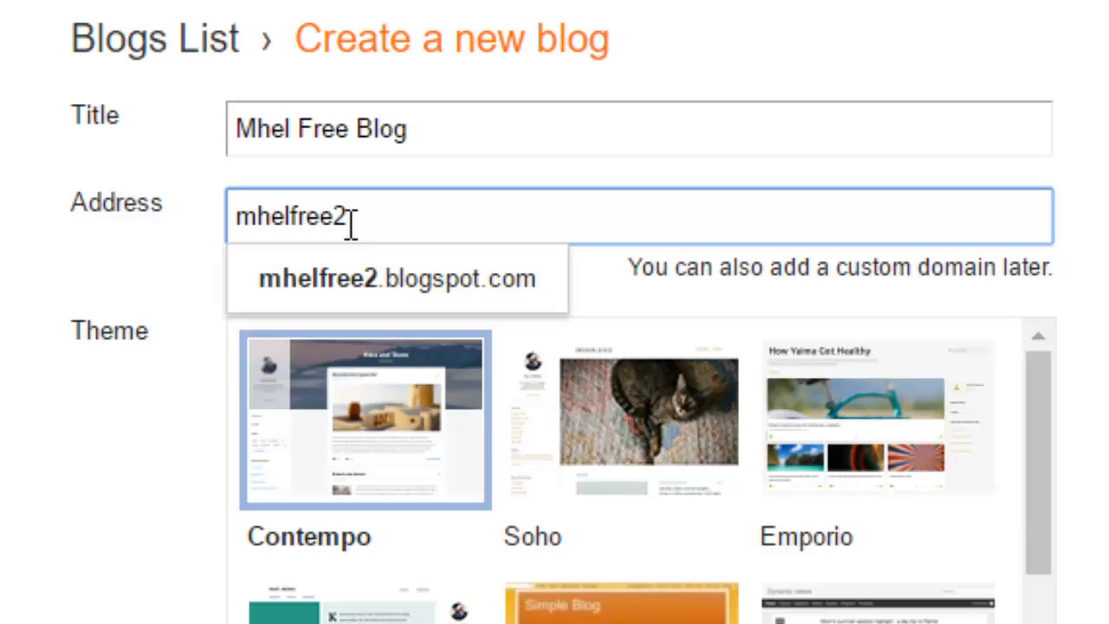
{"action": "left_click", "coordinate": [445, 301]}
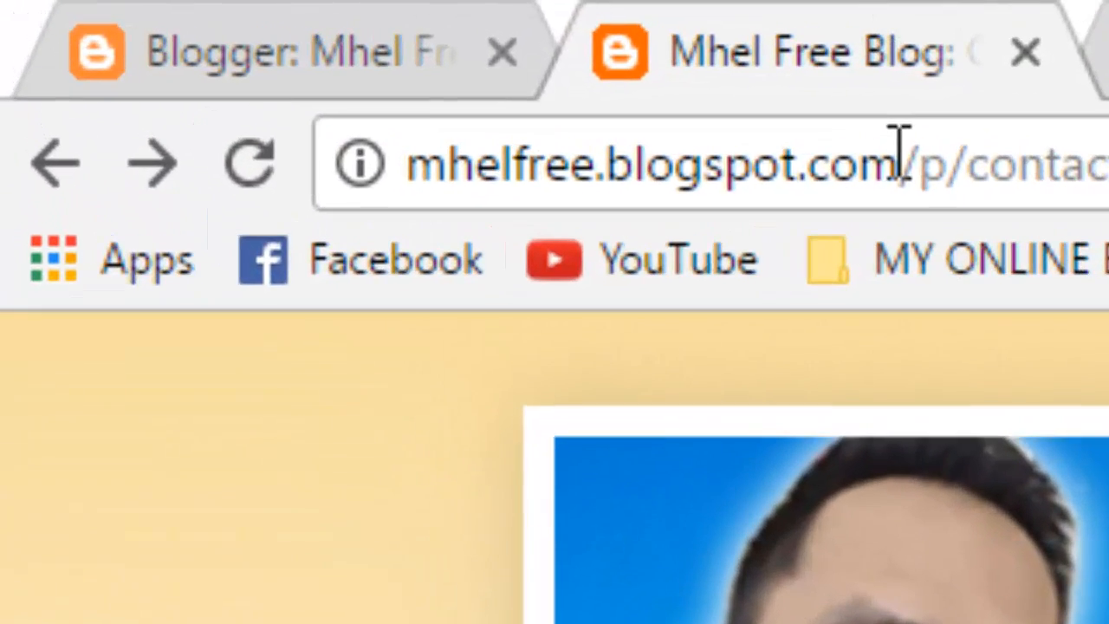
Step: Select the Simple theme for the new blog
{"action": "left_click_drag", "start_coordinate": [900, 156], "coordinate": [413, 173]}
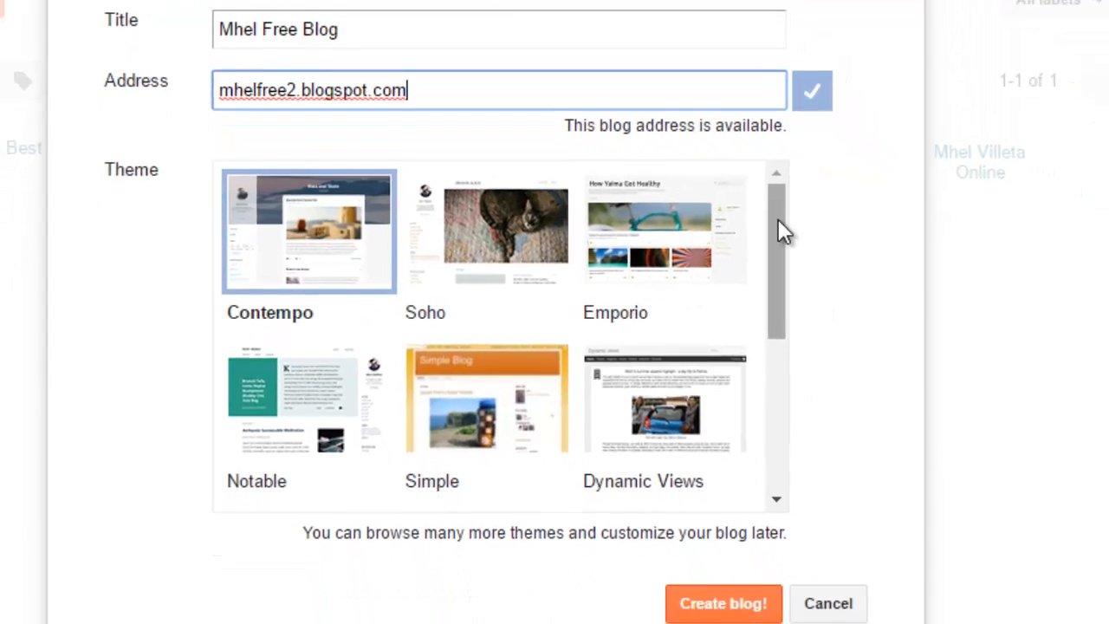
{"action": "left_click_drag", "start_coordinate": [838, 281], "coordinate": [844, 311]}
{"action": "left_click_drag", "start_coordinate": [784, 253], "coordinate": [781, 255]}
{"action": "left_click", "coordinate": [529, 336]}
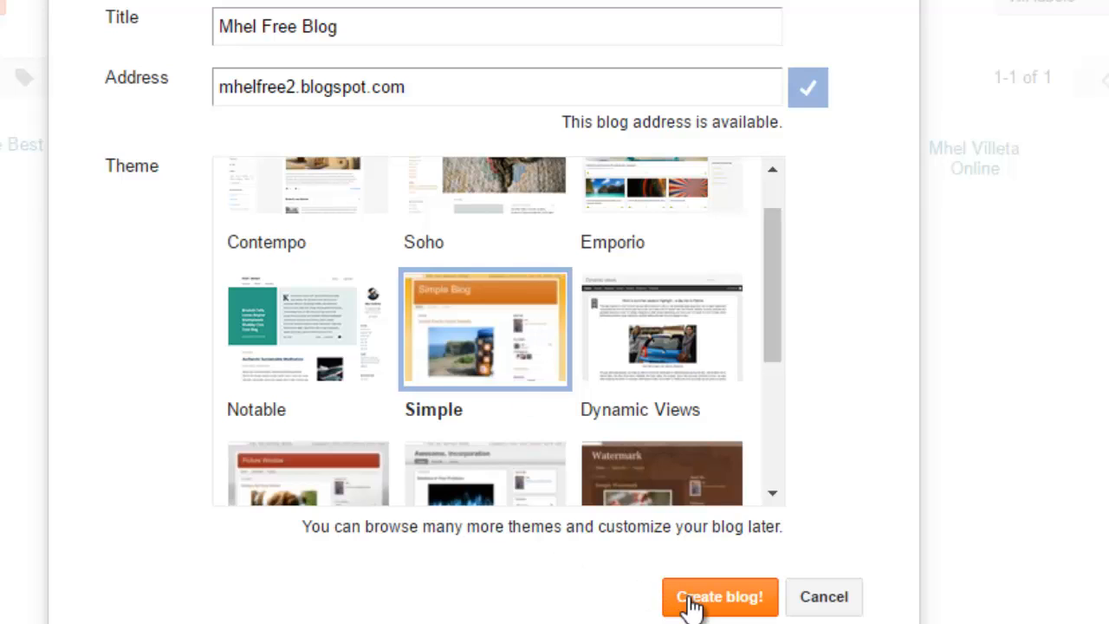
Step: Create the new blog and return to the Blogger dashboard
{"action": "left_click", "coordinate": [717, 608]}
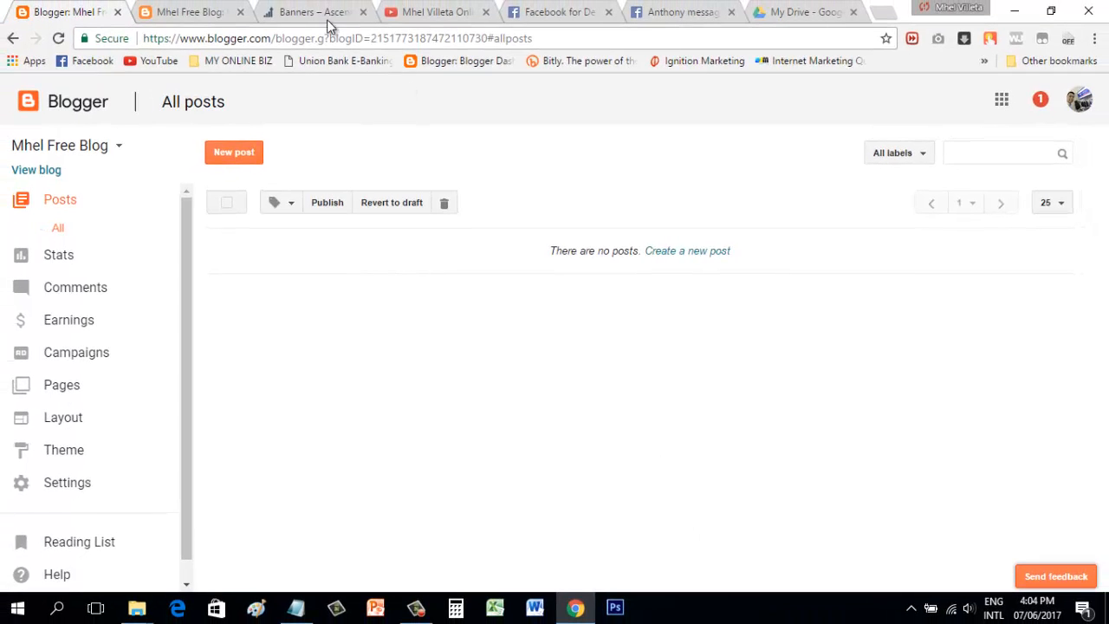
{"action": "left_click", "coordinate": [322, 13]}
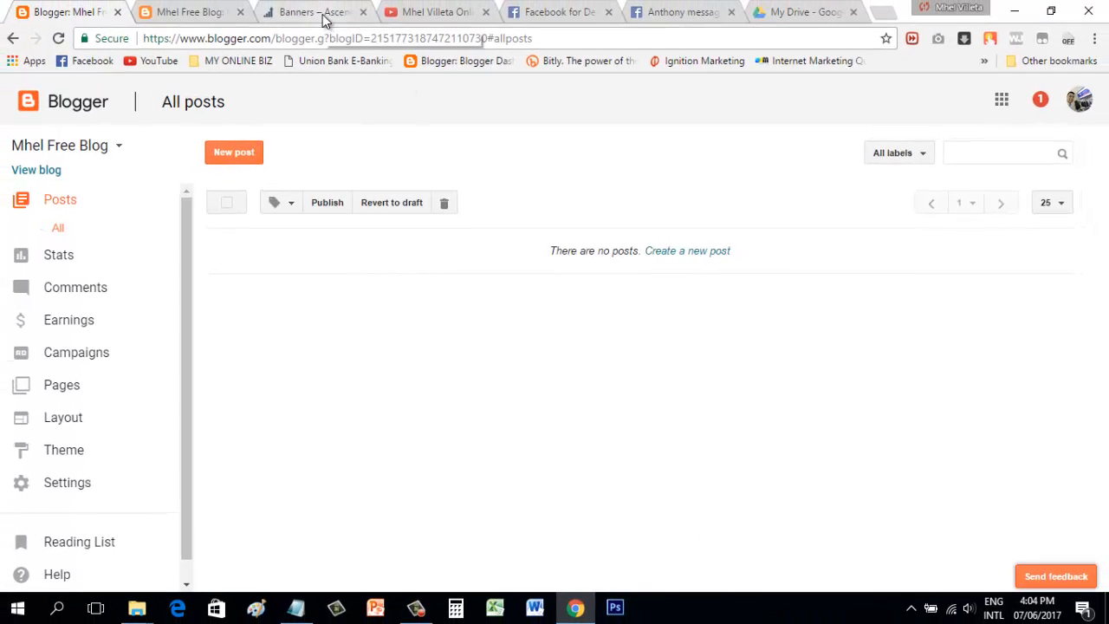
{"action": "left_click", "coordinate": [74, 13]}
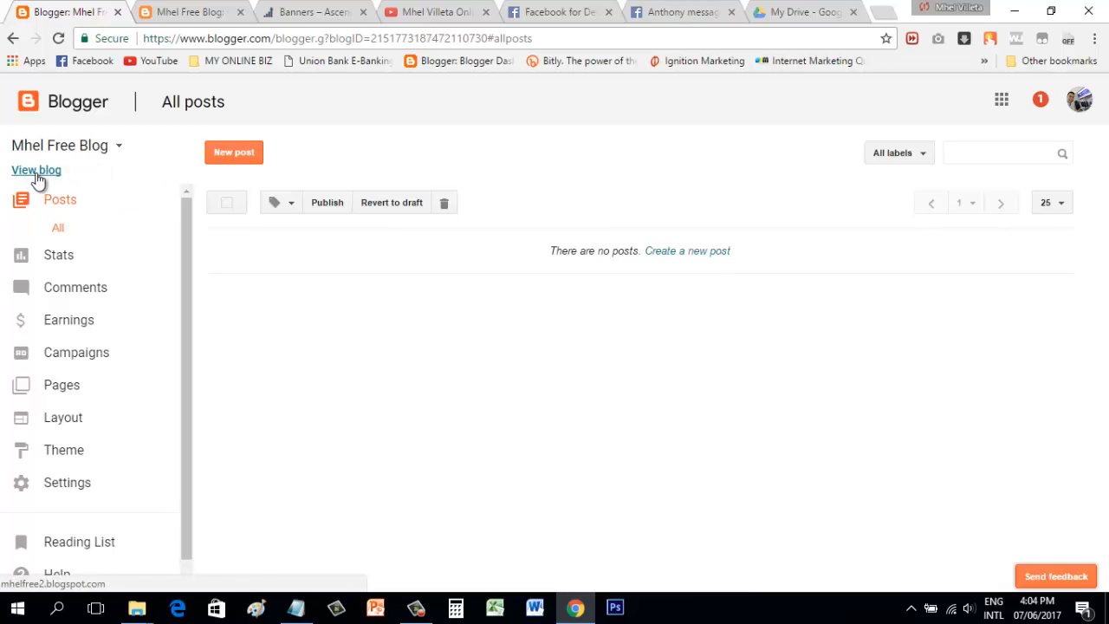
Step: View the new blog's empty home page live, then go back to its dashboard
{"action": "left_click", "coordinate": [37, 172]}
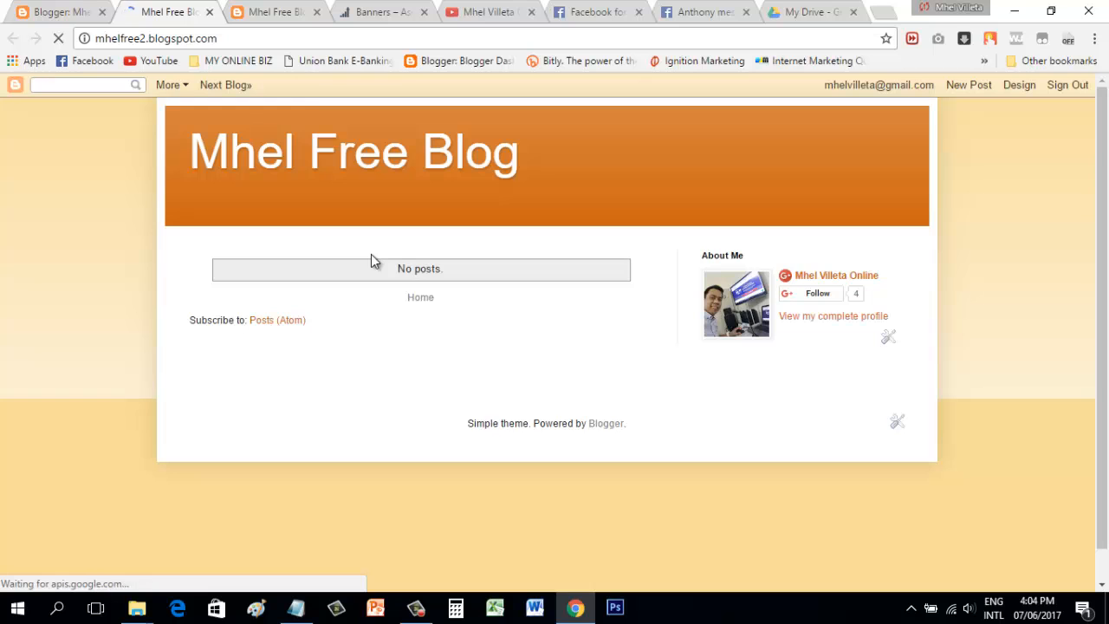
{"action": "left_click", "coordinate": [271, 17]}
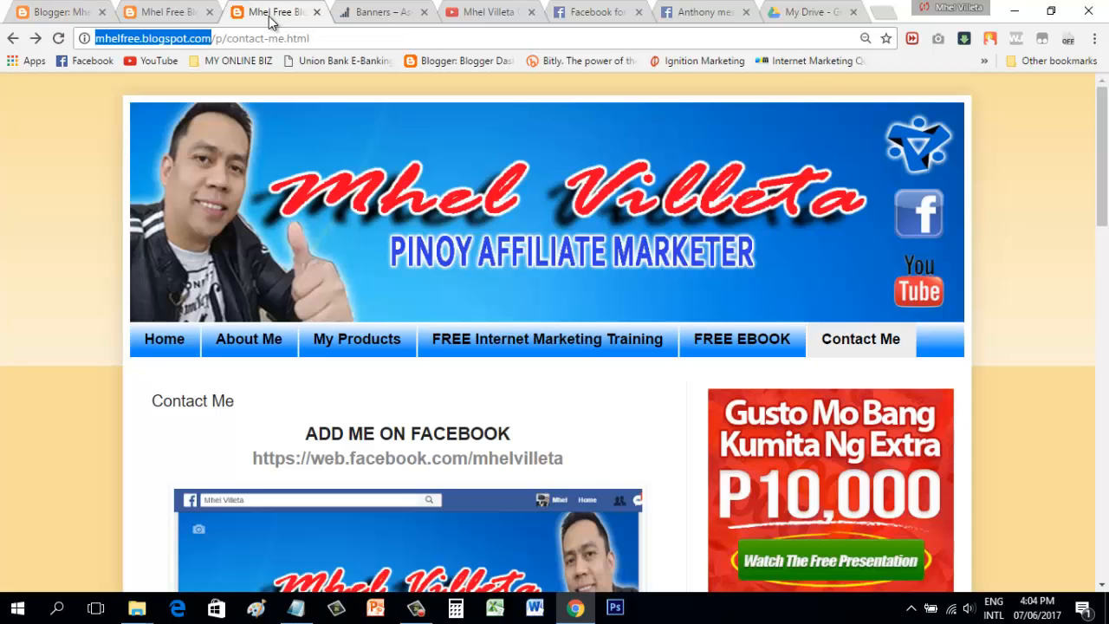
{"action": "left_click", "coordinate": [180, 12]}
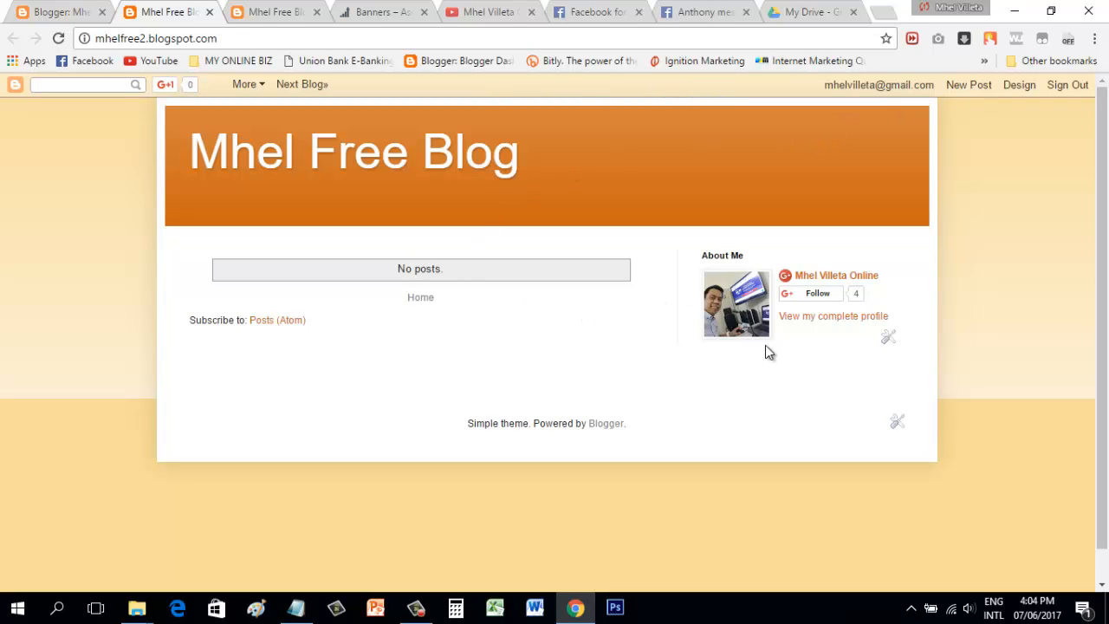
{"action": "left_click", "coordinate": [65, 9]}
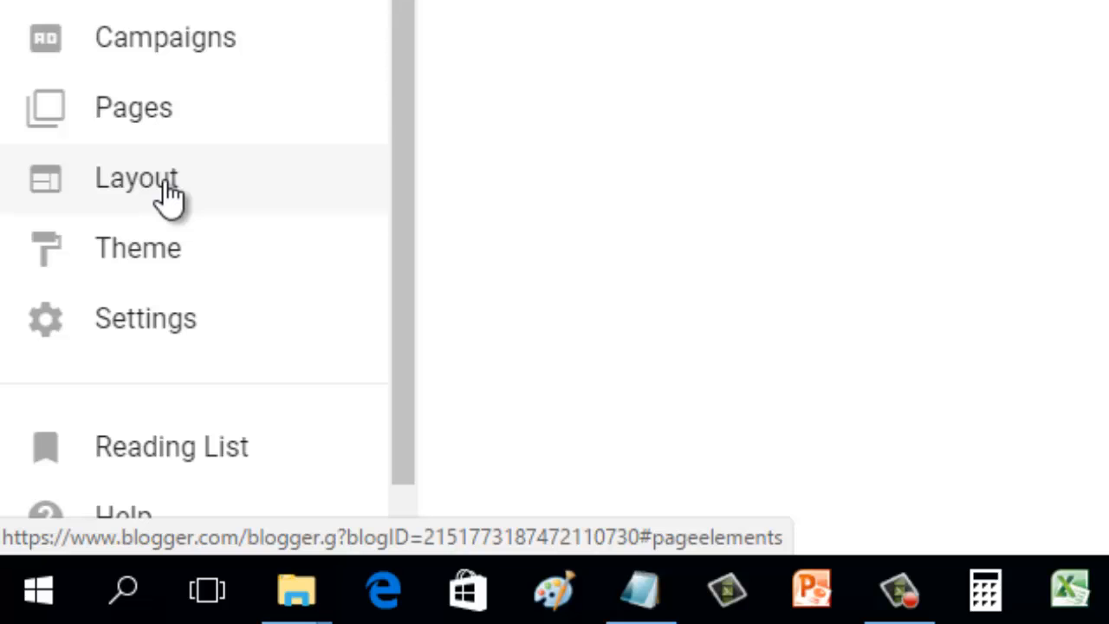
Step: On the Layout page, set the Navbar gadget's style to Off and save it
{"action": "left_click", "coordinate": [165, 182]}
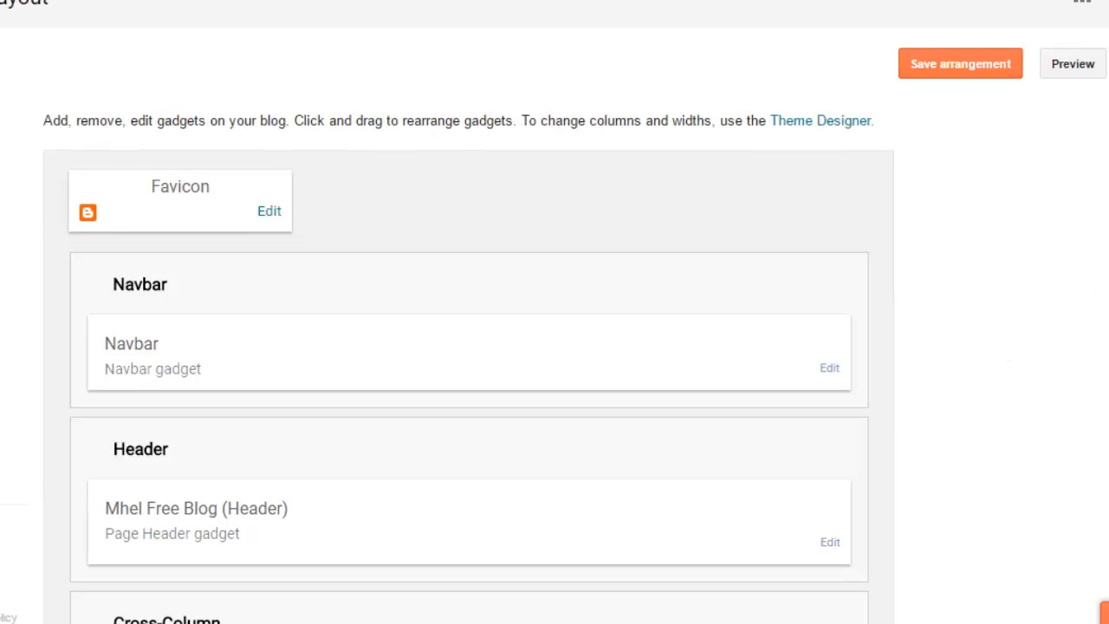
{"action": "scroll", "coordinate": [468, 347], "scroll_direction": "down", "scroll_amount": 2}
{"action": "scroll", "coordinate": [468, 347], "scroll_direction": "up", "scroll_amount": 1}
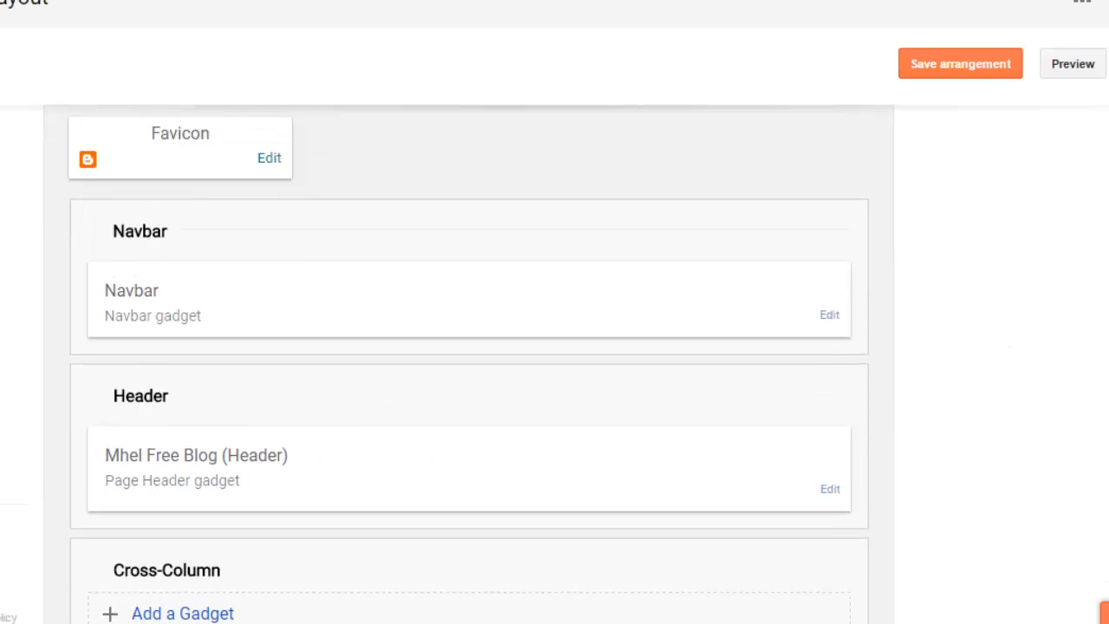
{"action": "left_click", "coordinate": [829, 320]}
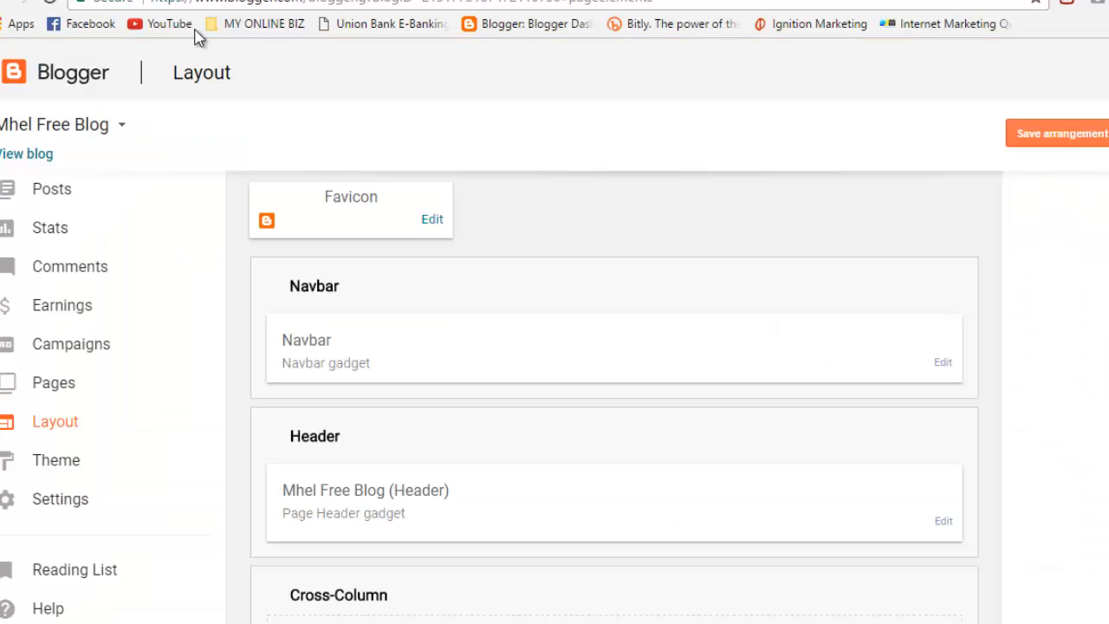
{"action": "left_click", "coordinate": [945, 365]}
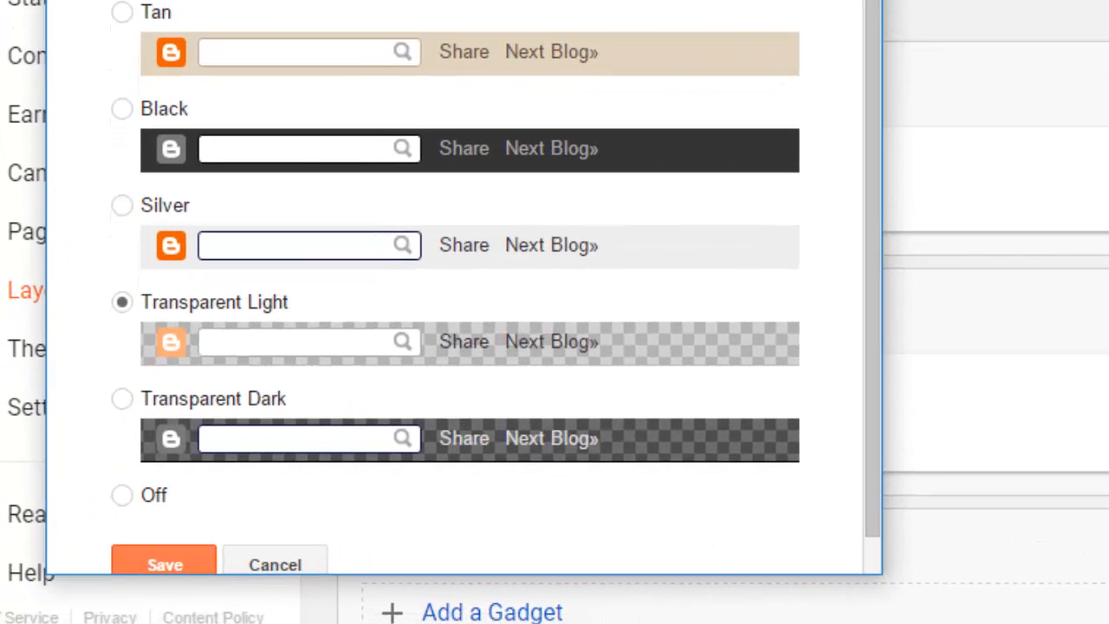
{"action": "scroll", "coordinate": [896, 75], "scroll_direction": "down", "scroll_amount": 1}
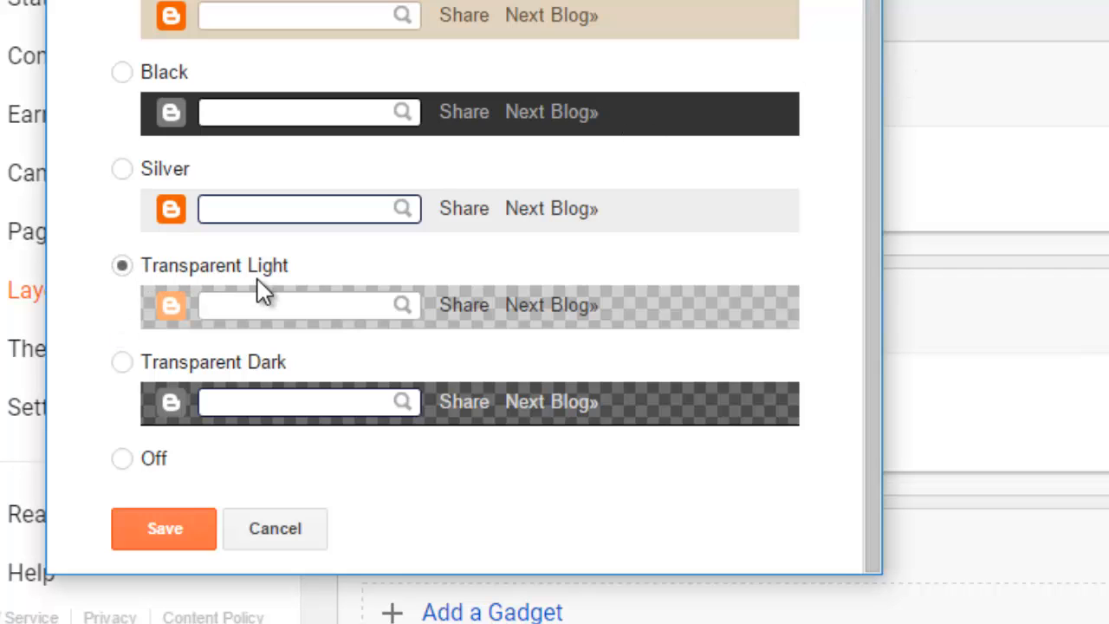
{"action": "left_click", "coordinate": [122, 460]}
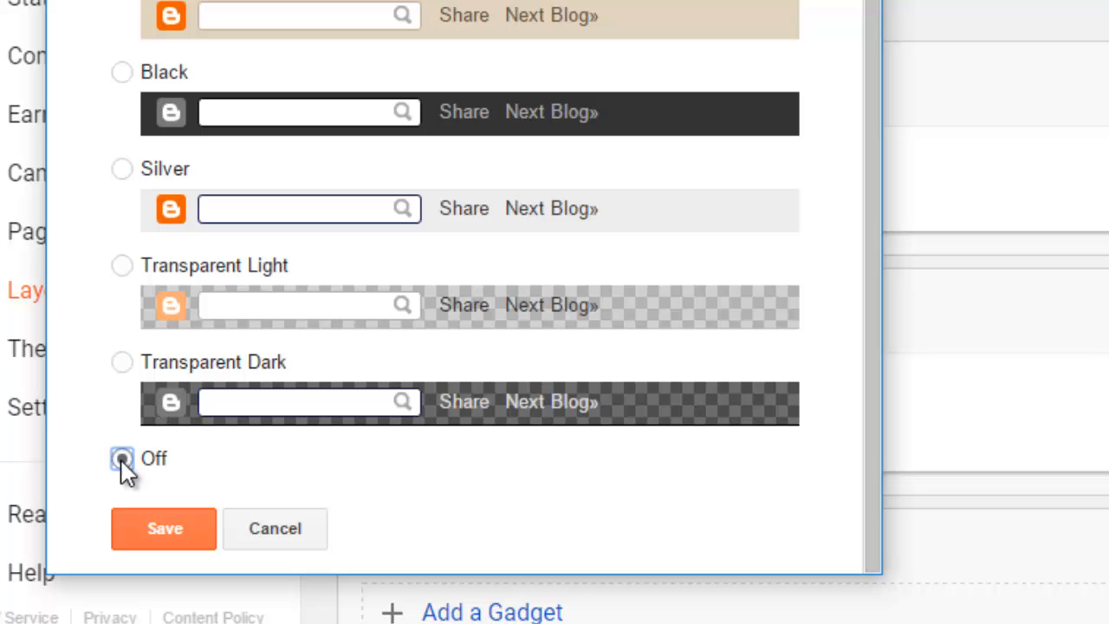
{"action": "left_click", "coordinate": [191, 532]}
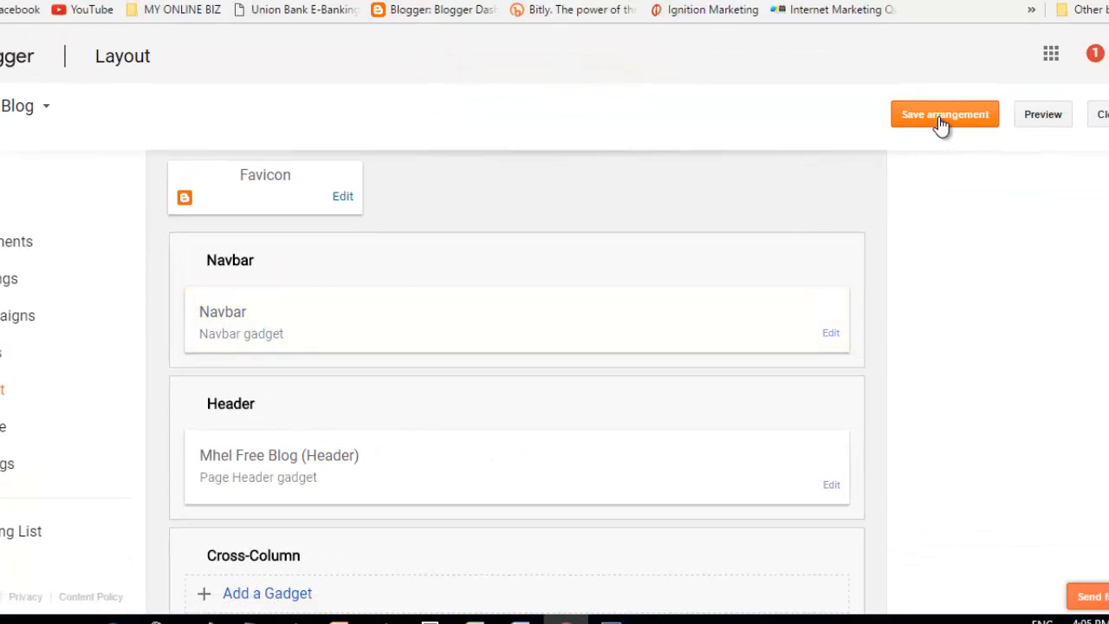
Step: Save the layout arrangement and reload the blog to check the changes
{"action": "left_click", "coordinate": [943, 121]}
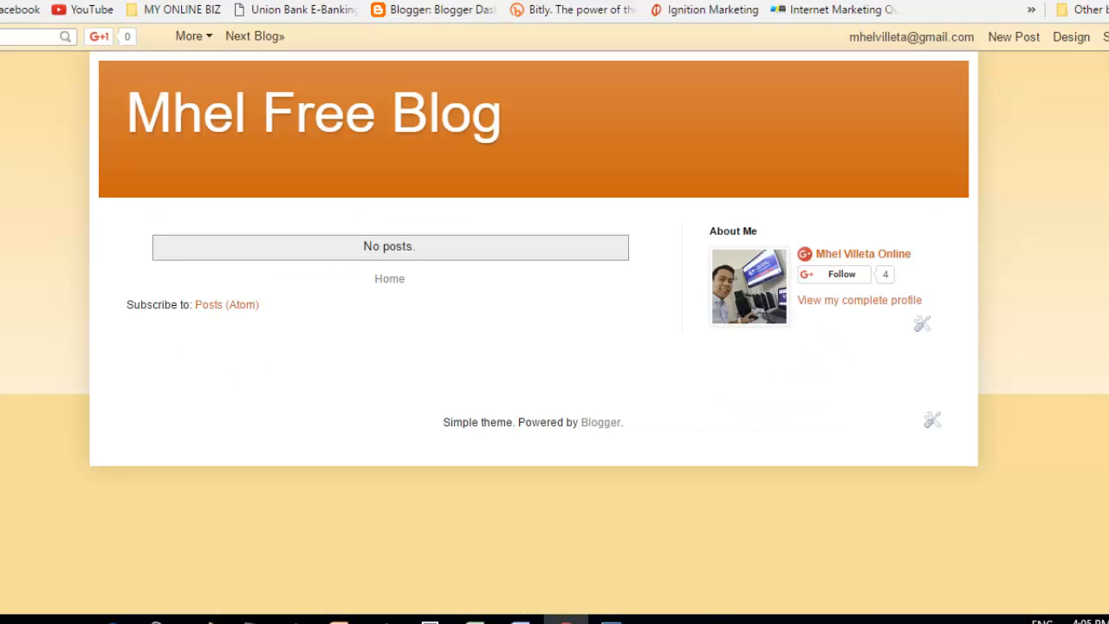
{"action": "left_click", "coordinate": [60, 40]}
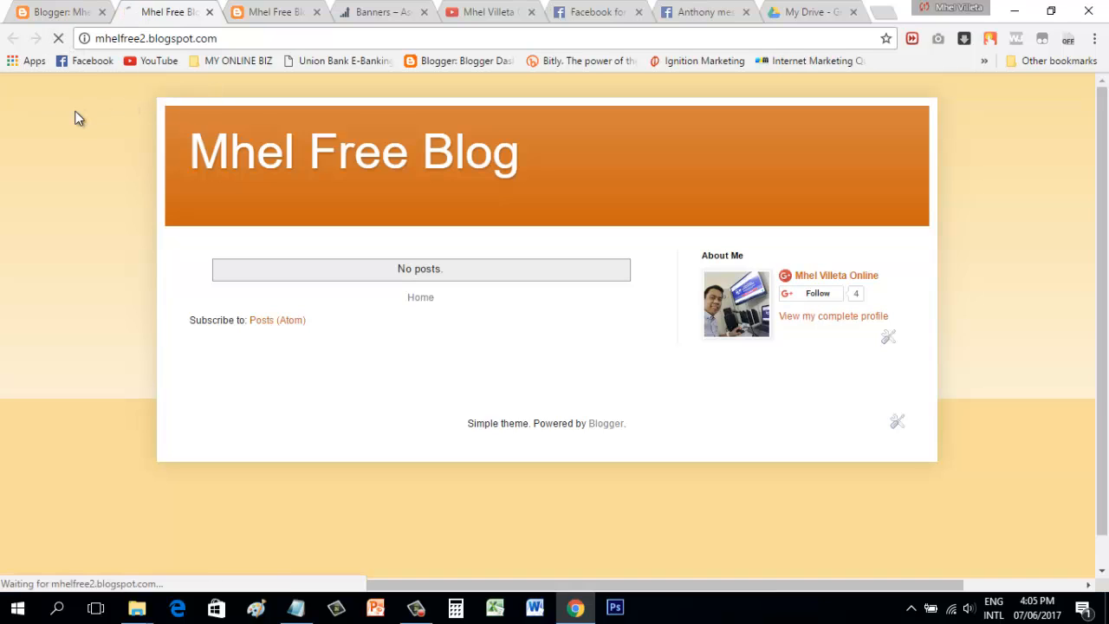
{"action": "left_click", "coordinate": [74, 9]}
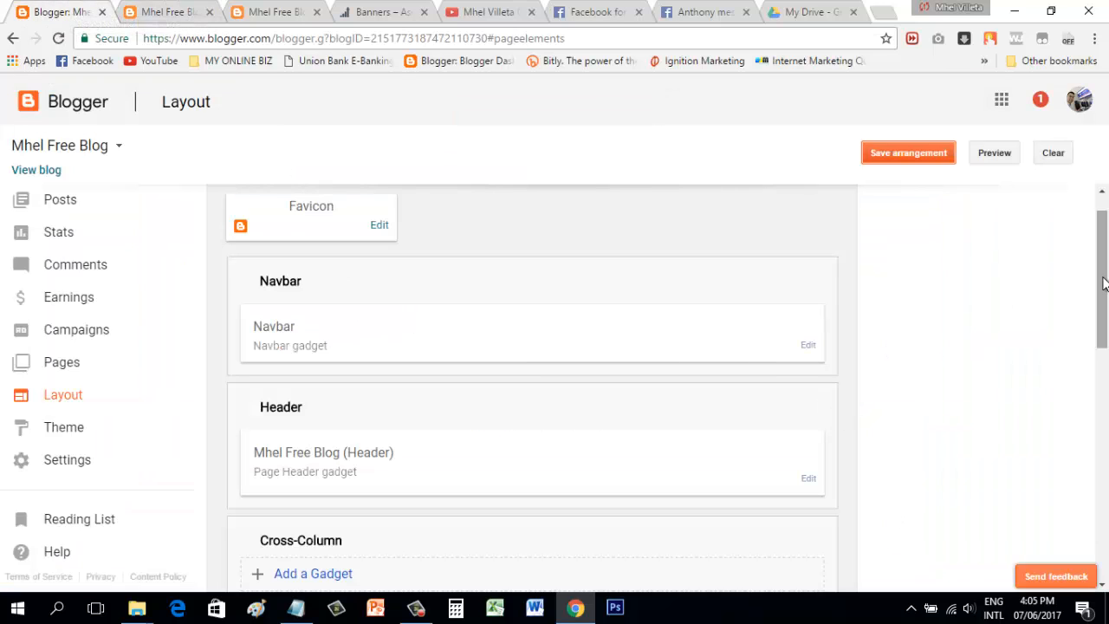
{"action": "left_click_drag", "start_coordinate": [1106, 284], "coordinate": [1087, 399]}
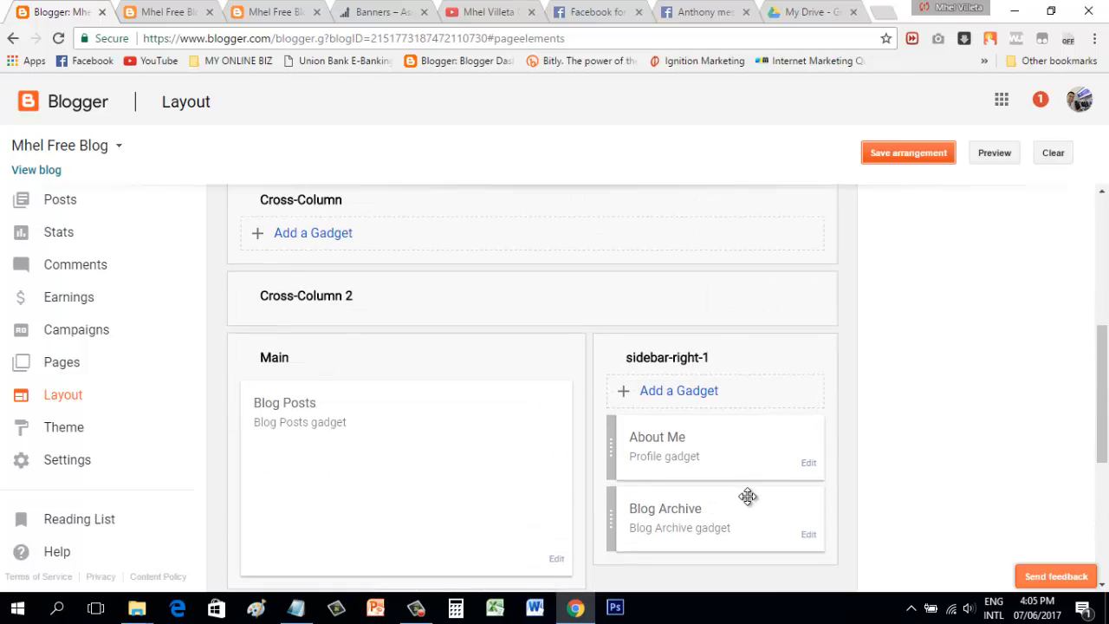
Step: Compare the new blog's home page with the existing blog's Contact Me page, then return to Layout
{"action": "left_click", "coordinate": [177, 8]}
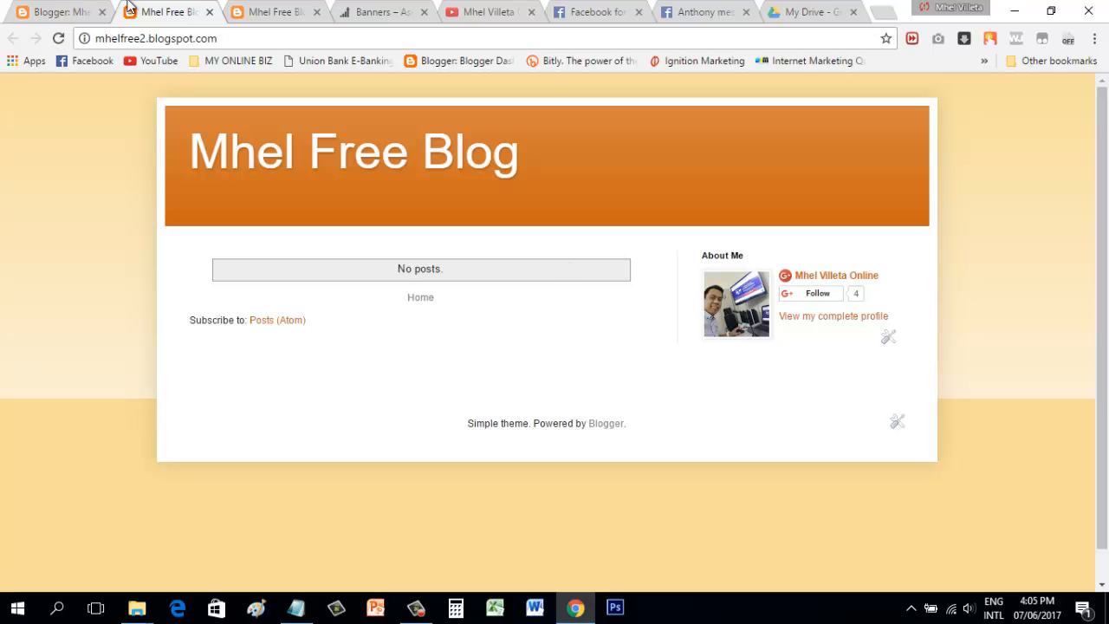
{"action": "left_click", "coordinate": [95, 9]}
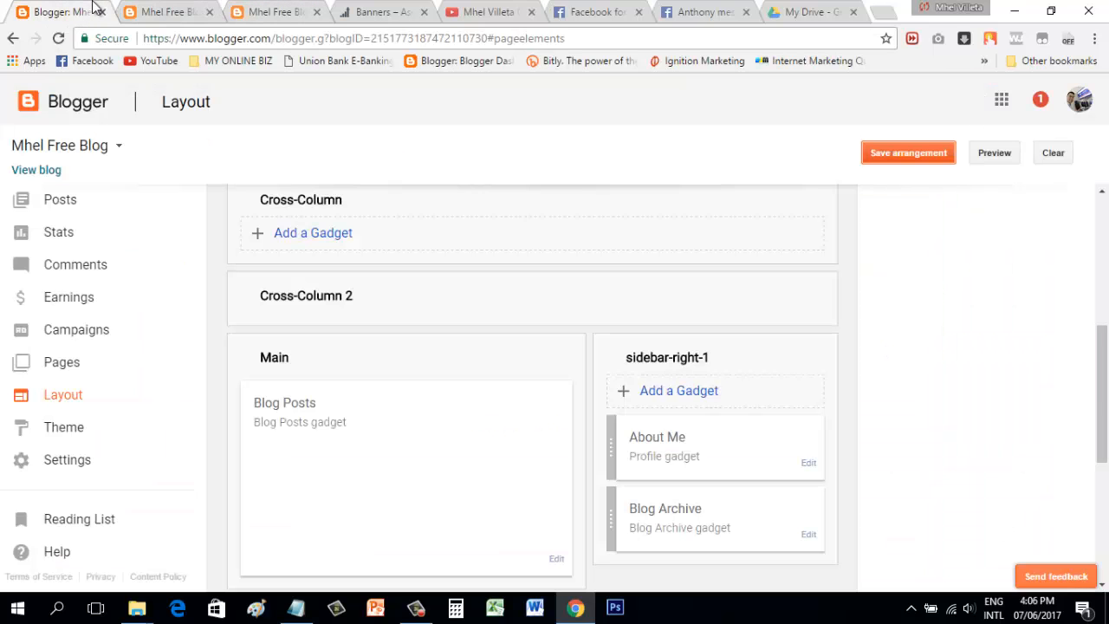
{"action": "left_click", "coordinate": [274, 11]}
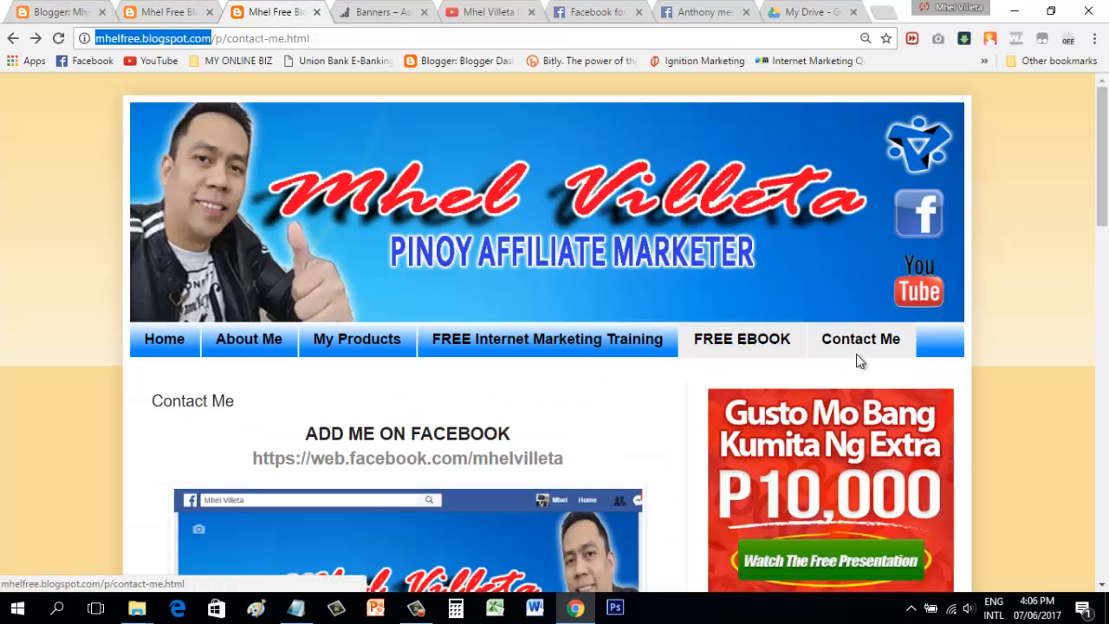
{"action": "left_click_drag", "start_coordinate": [1103, 202], "coordinate": [1105, 279]}
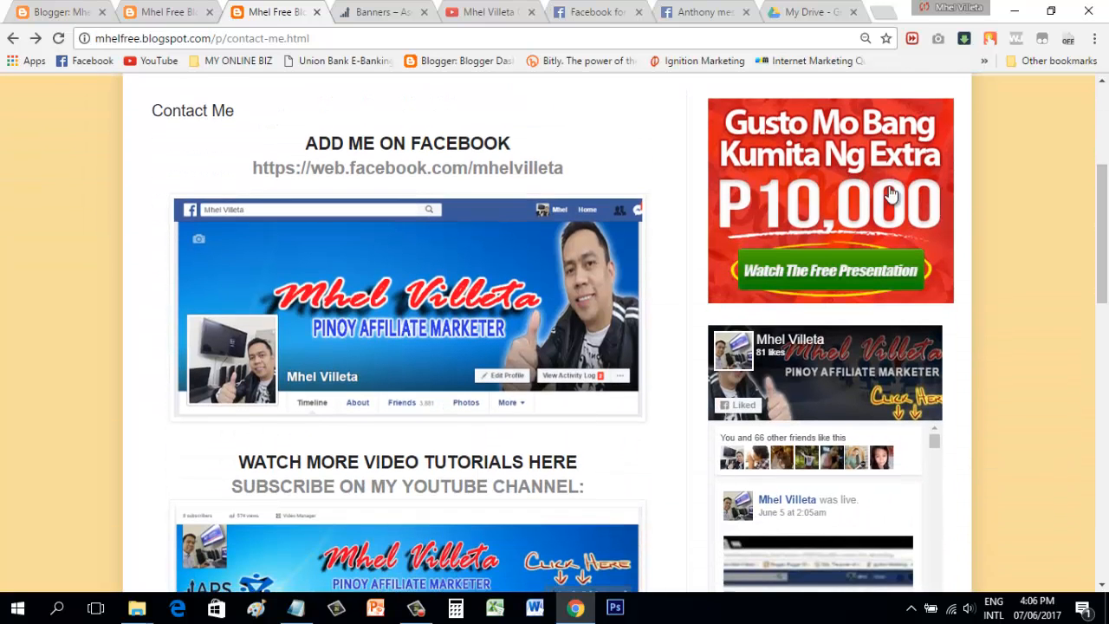
{"action": "left_click", "coordinate": [170, 7]}
{"action": "left_click", "coordinate": [74, 8]}
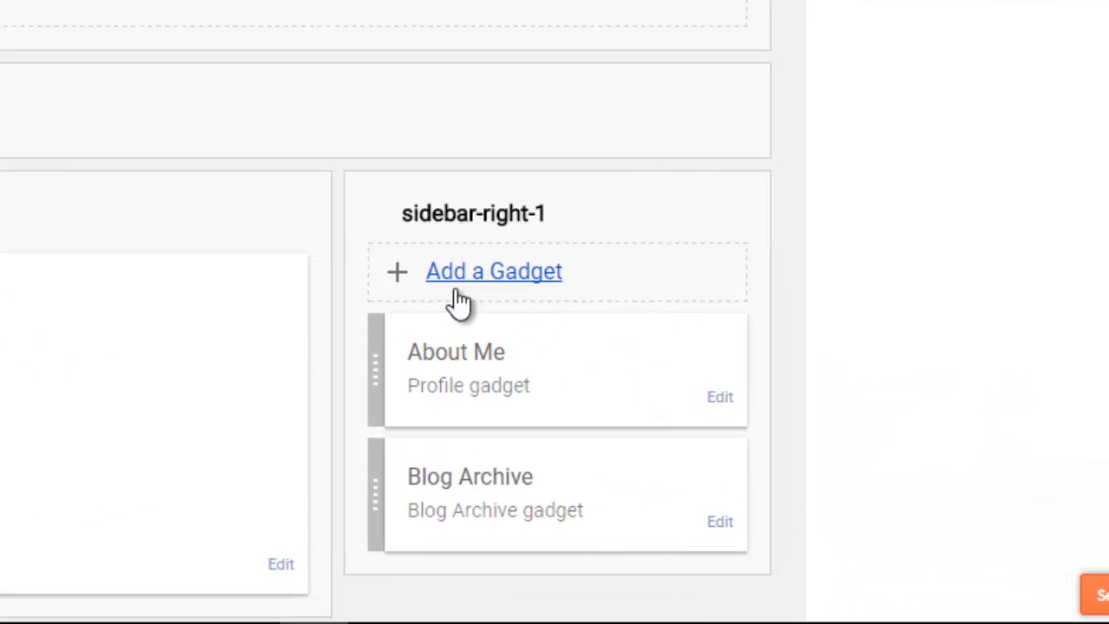
Step: Remove the About Me profile gadget from the right sidebar
{"action": "left_click", "coordinate": [726, 408]}
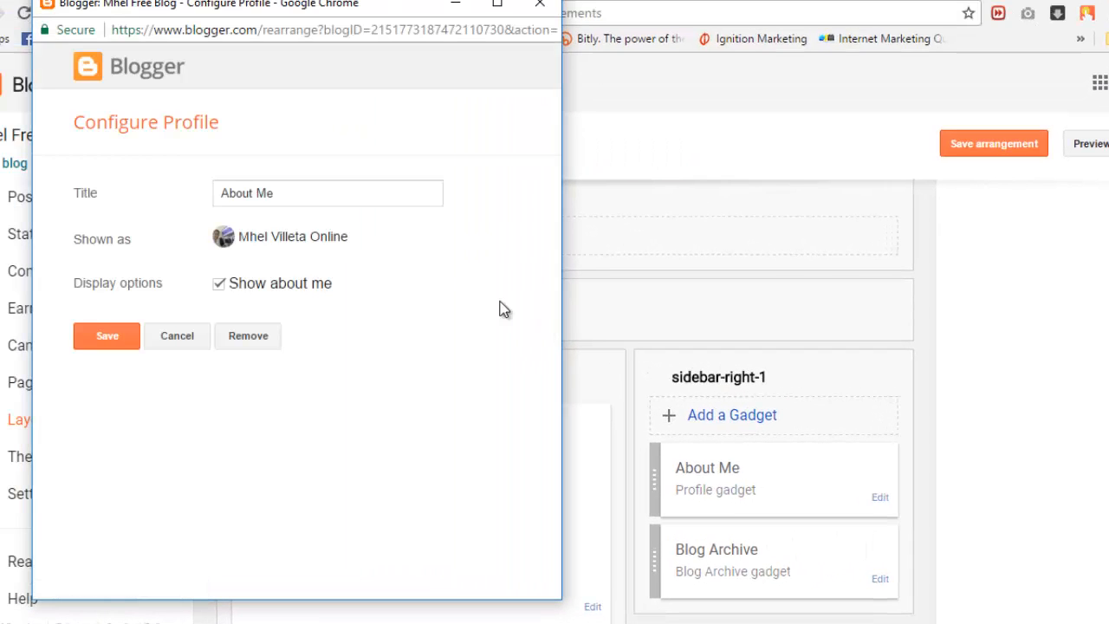
{"action": "left_click", "coordinate": [234, 338]}
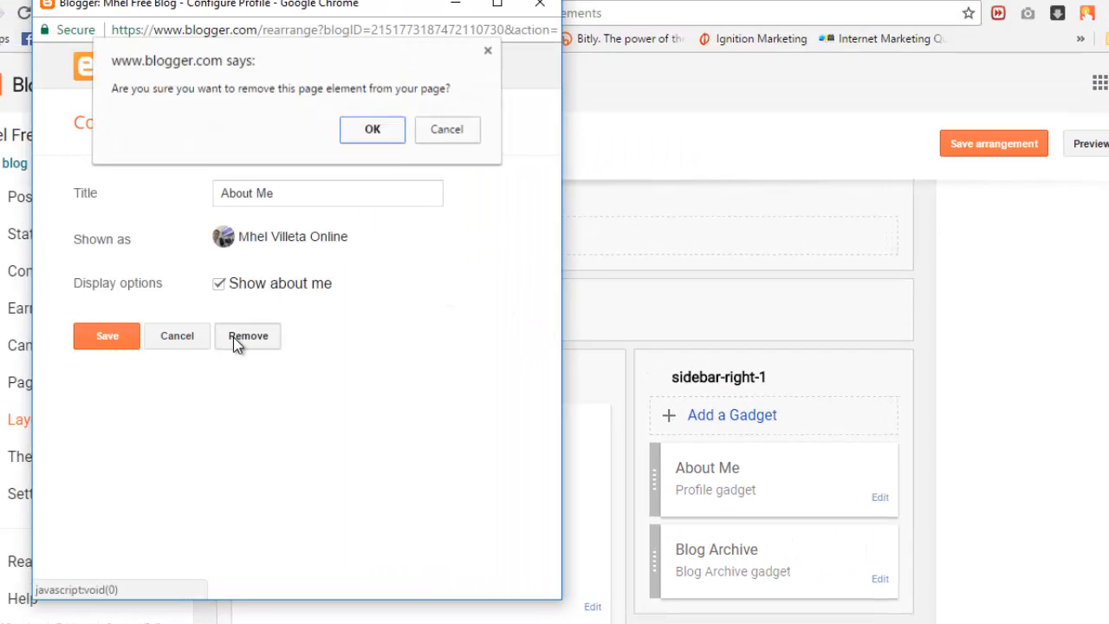
{"action": "left_click", "coordinate": [391, 130]}
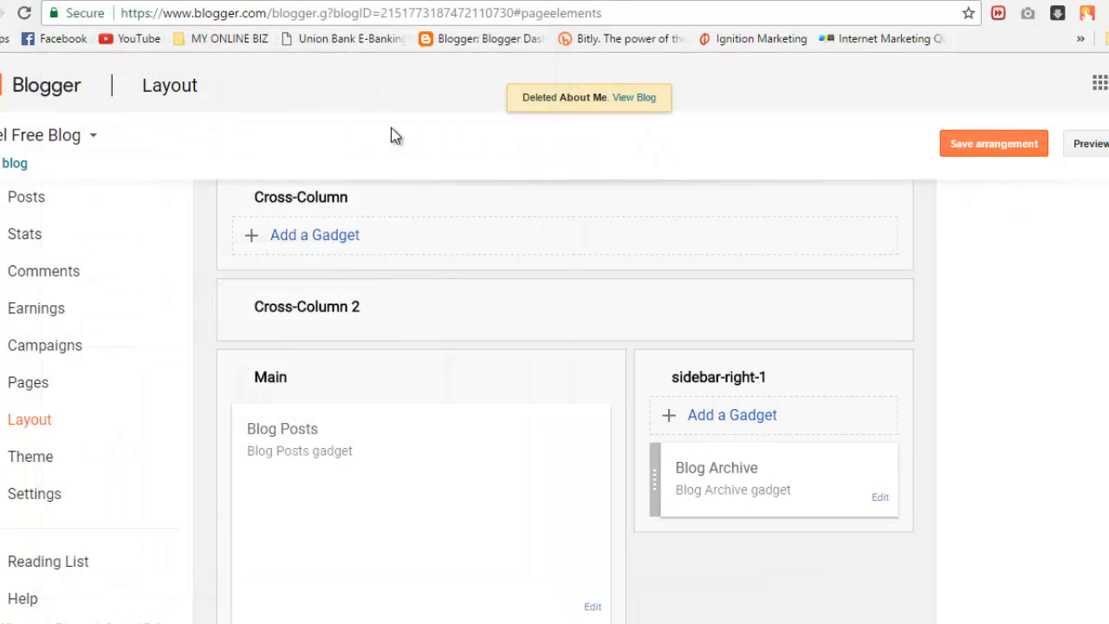
Step: Remove the Blog Archive gadget, save the arrangement, and view the live blog
{"action": "left_click", "coordinate": [878, 501]}
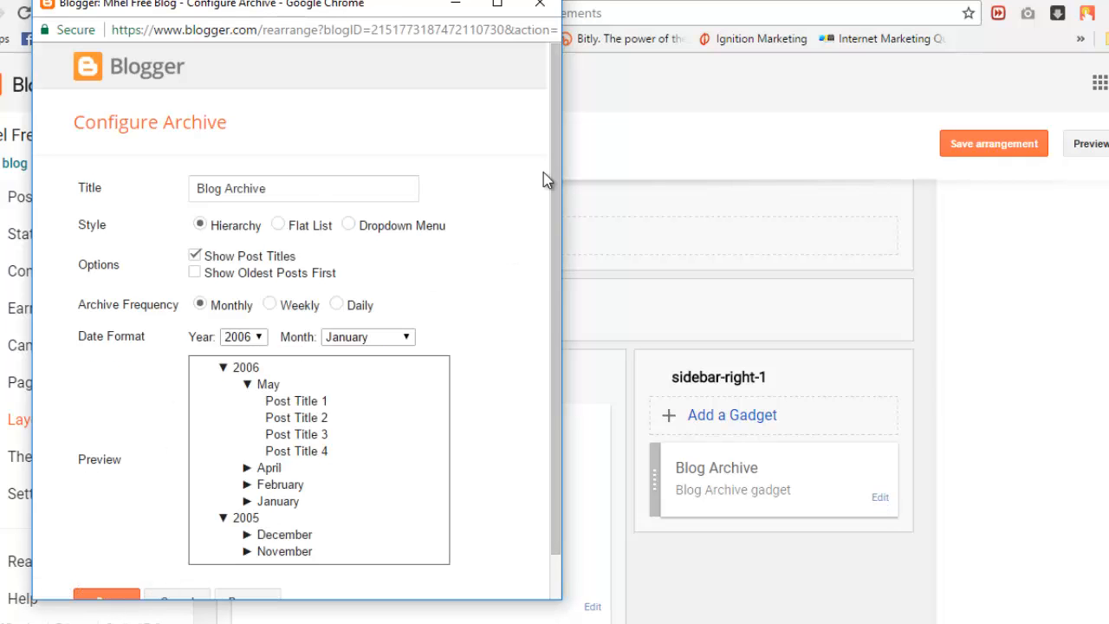
{"action": "scroll", "coordinate": [560, 119], "scroll_direction": "down", "scroll_amount": 1}
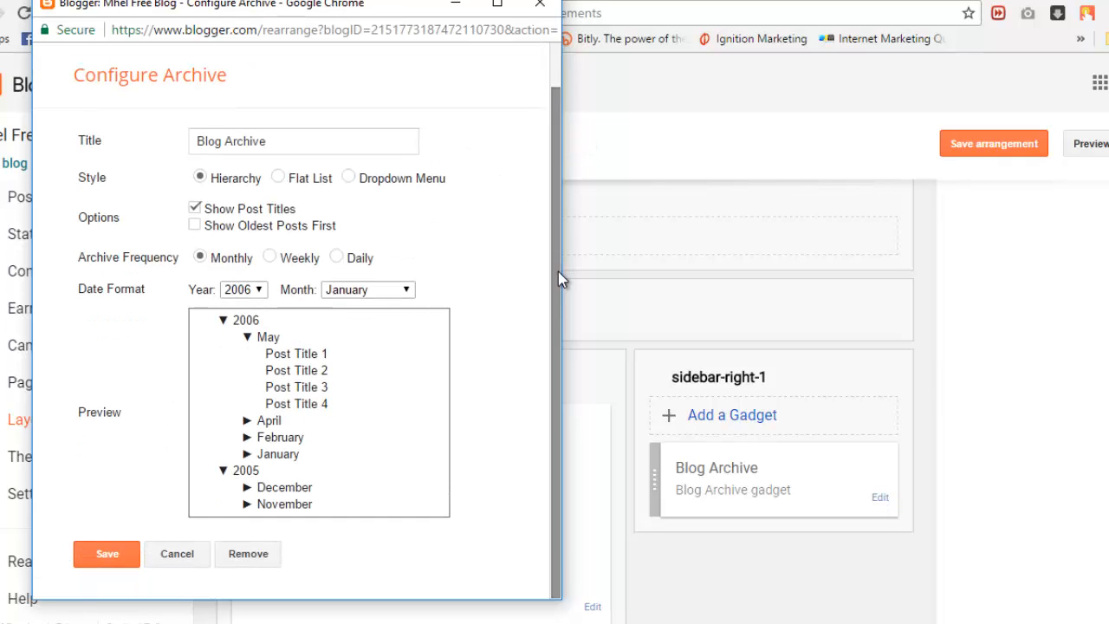
{"action": "left_click", "coordinate": [269, 558]}
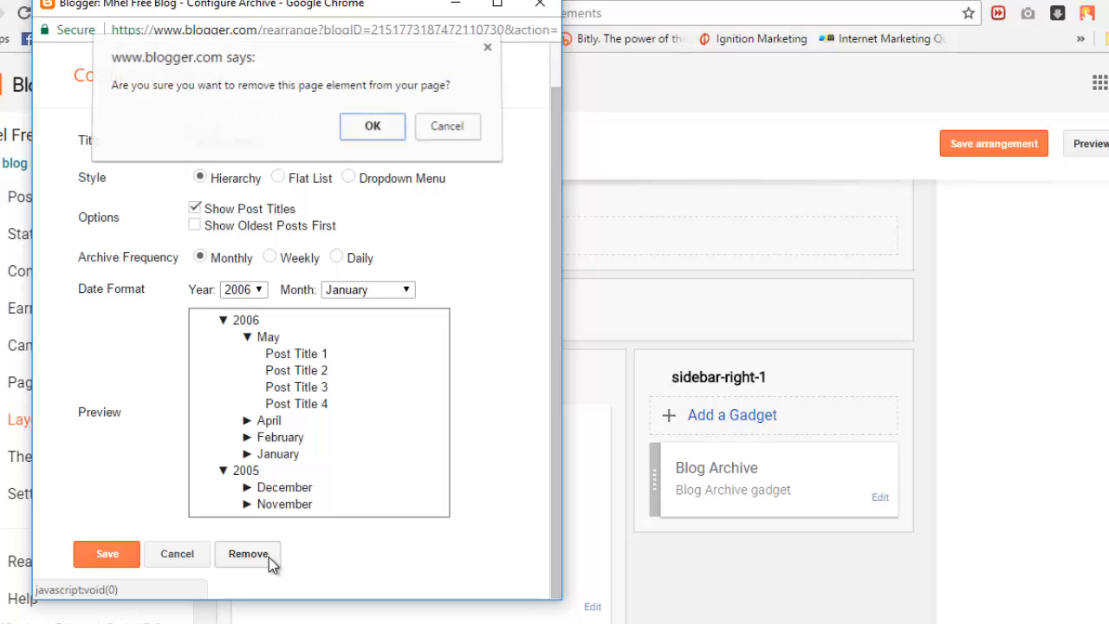
{"action": "left_click", "coordinate": [362, 123]}
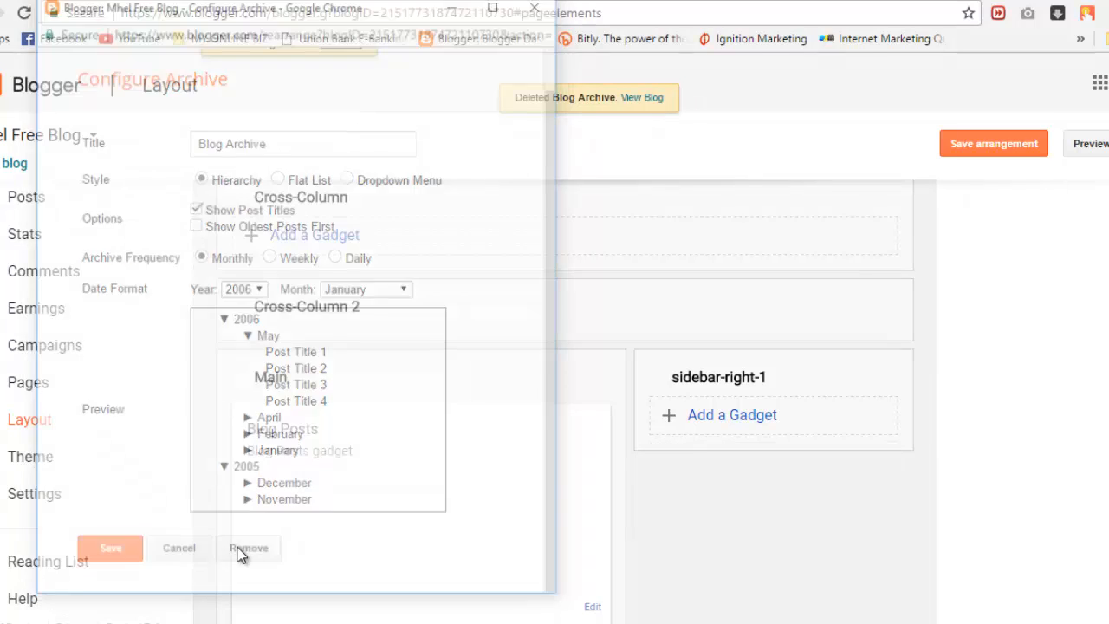
{"action": "left_click", "coordinate": [962, 146]}
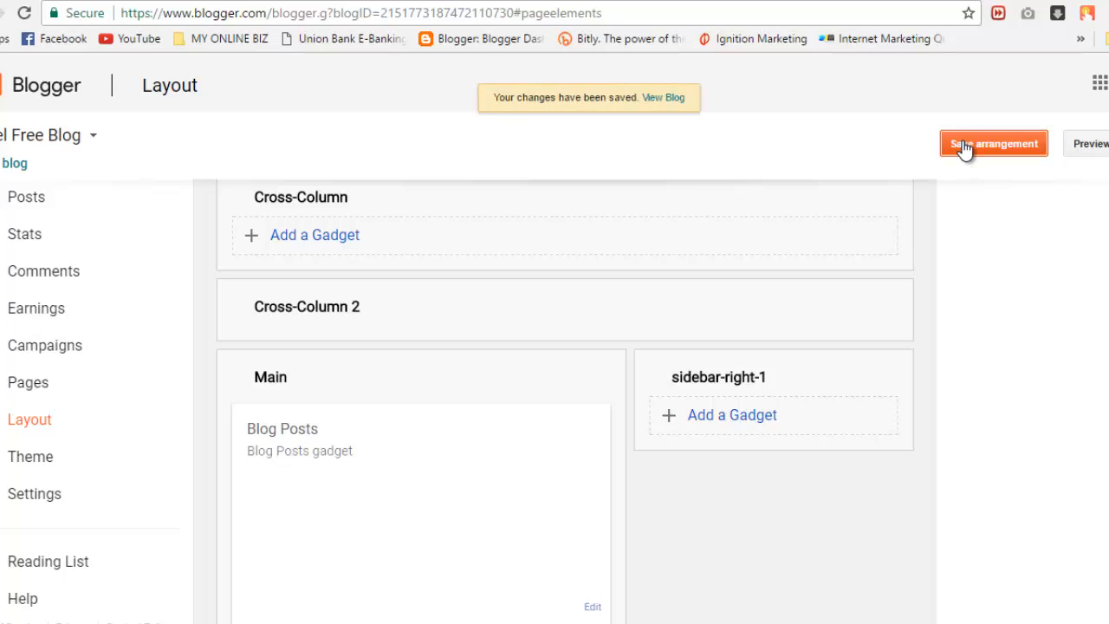
{"action": "left_click", "coordinate": [65, 1]}
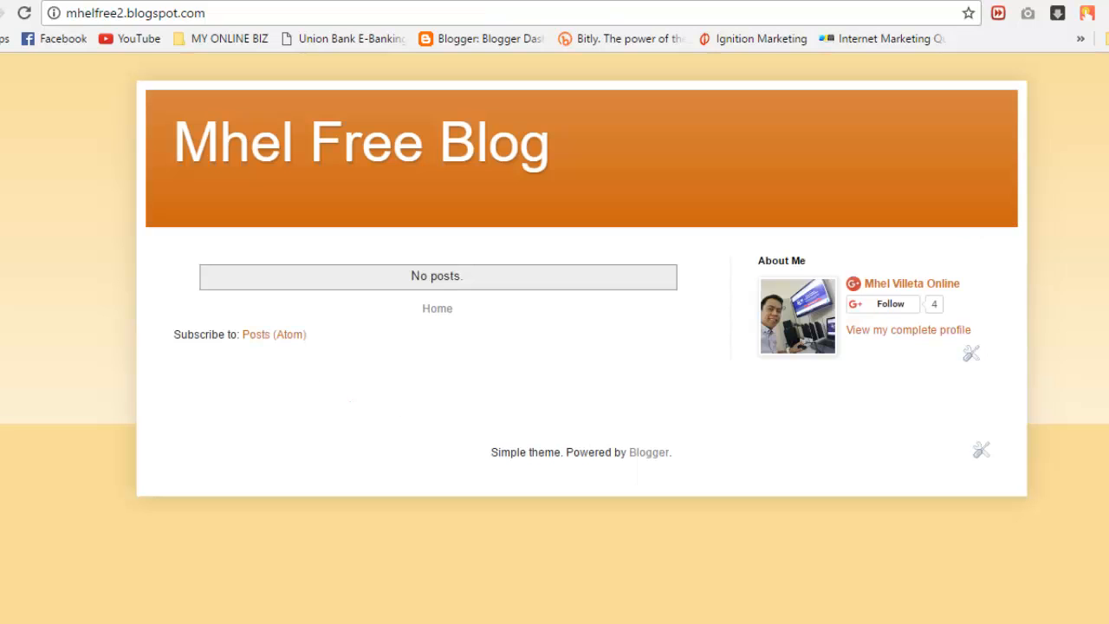
Step: Reload the live blog, then bring the Layout page's footer Attribution gadget into view
{"action": "left_click", "coordinate": [25, 12]}
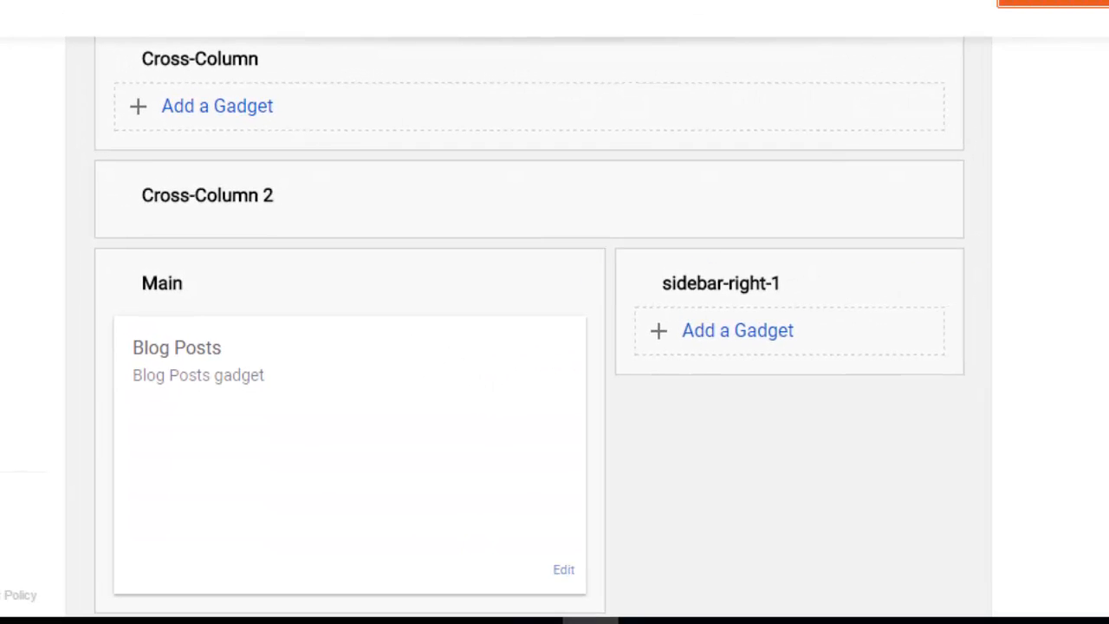
{"action": "scroll", "coordinate": [529, 321], "scroll_direction": "down", "scroll_amount": 5}
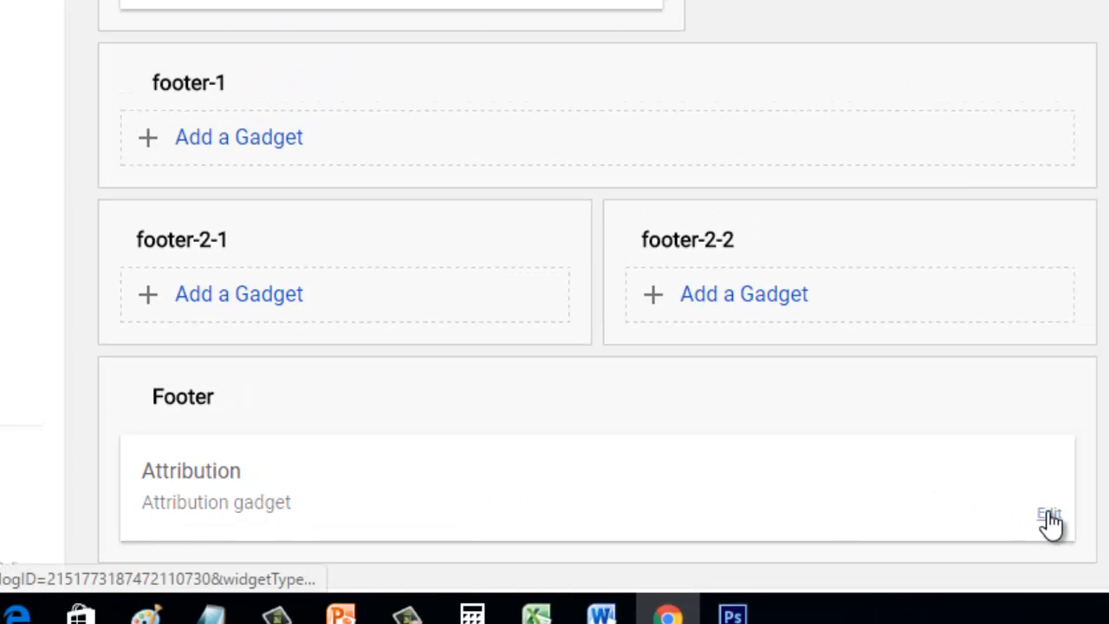
Step: Set the Attribution text to 'Copyright (c)', the owner's name and 2017, and save it
{"action": "left_click", "coordinate": [1049, 514]}
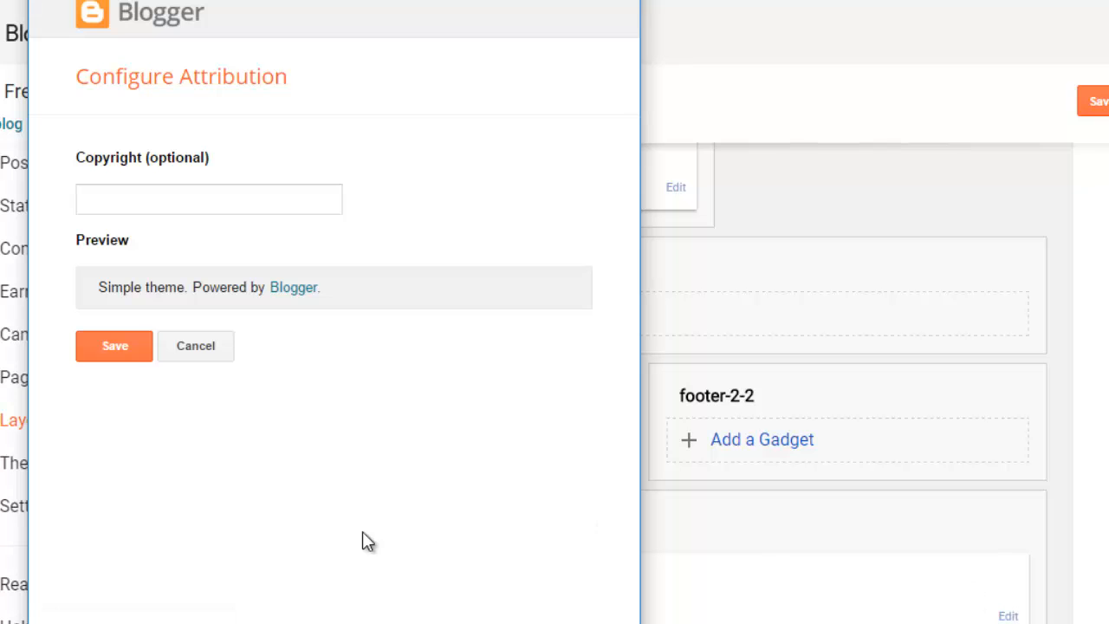
{"action": "left_click", "coordinate": [175, 187]}
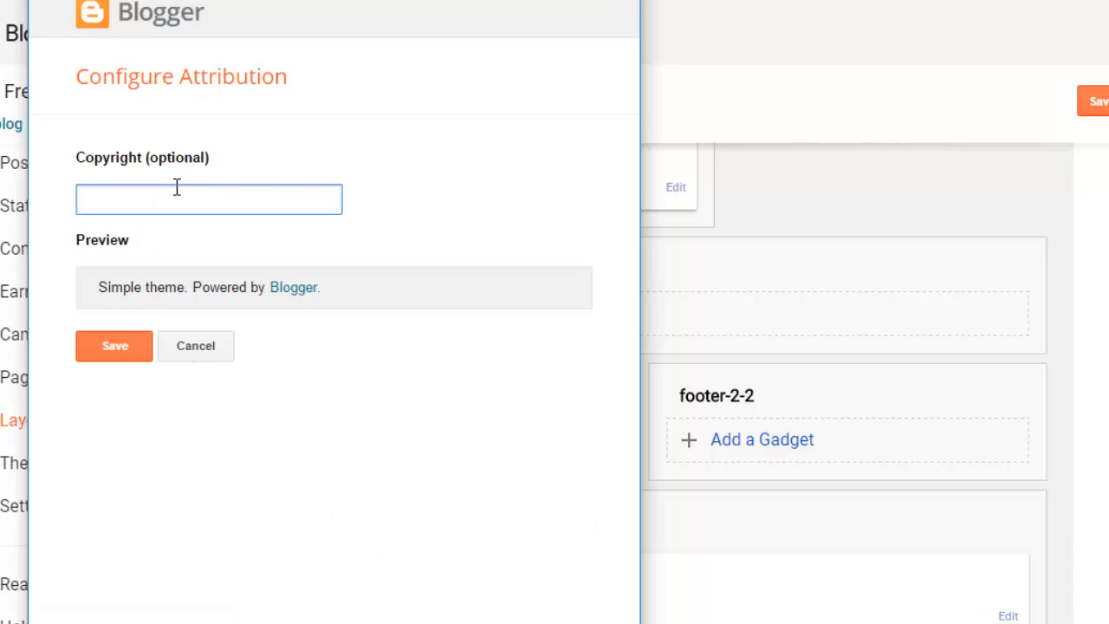
{"action": "type", "text": "Copty"}
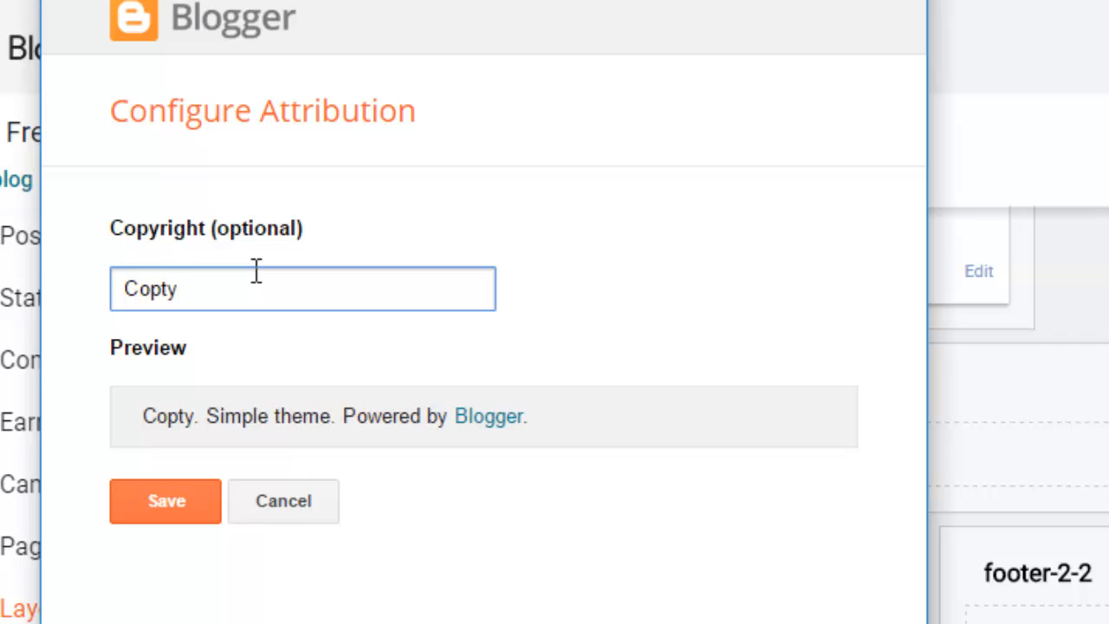
{"action": "key", "text": "BackSpace"}
{"action": "key", "text": "BackSpace"}
{"action": "type", "text": "yright"}
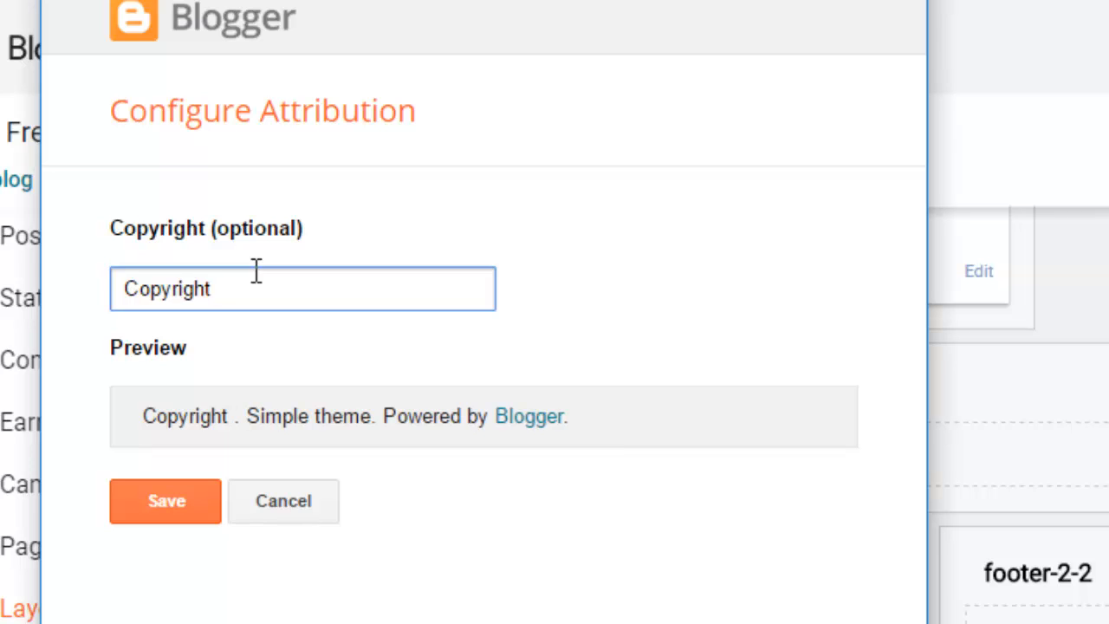
{"action": "type", "text": " ("}
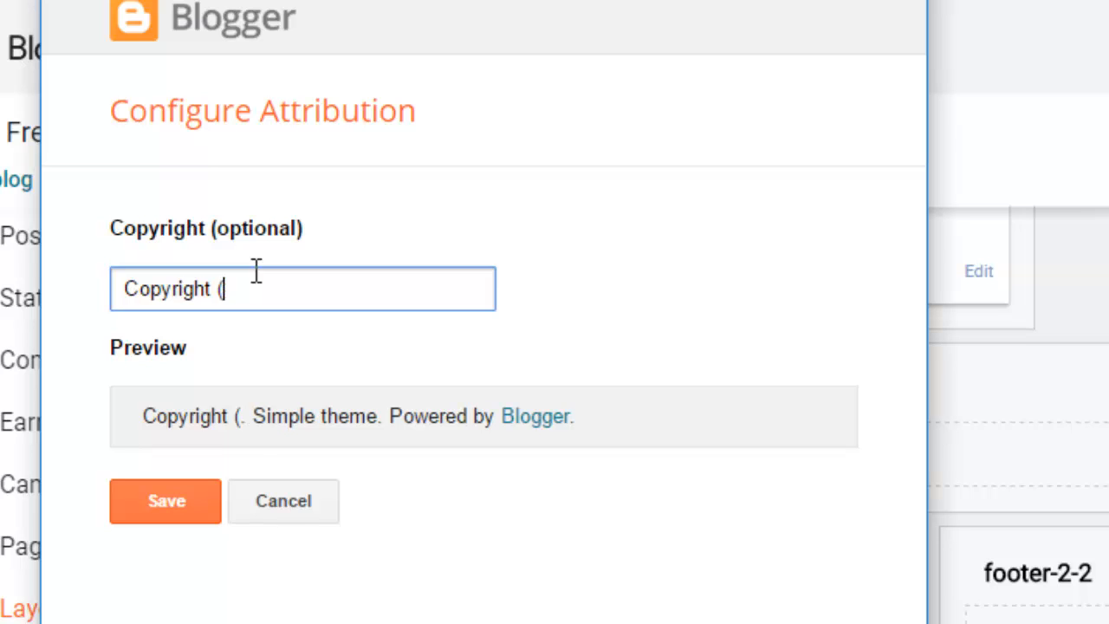
{"action": "type", "text": "c)"}
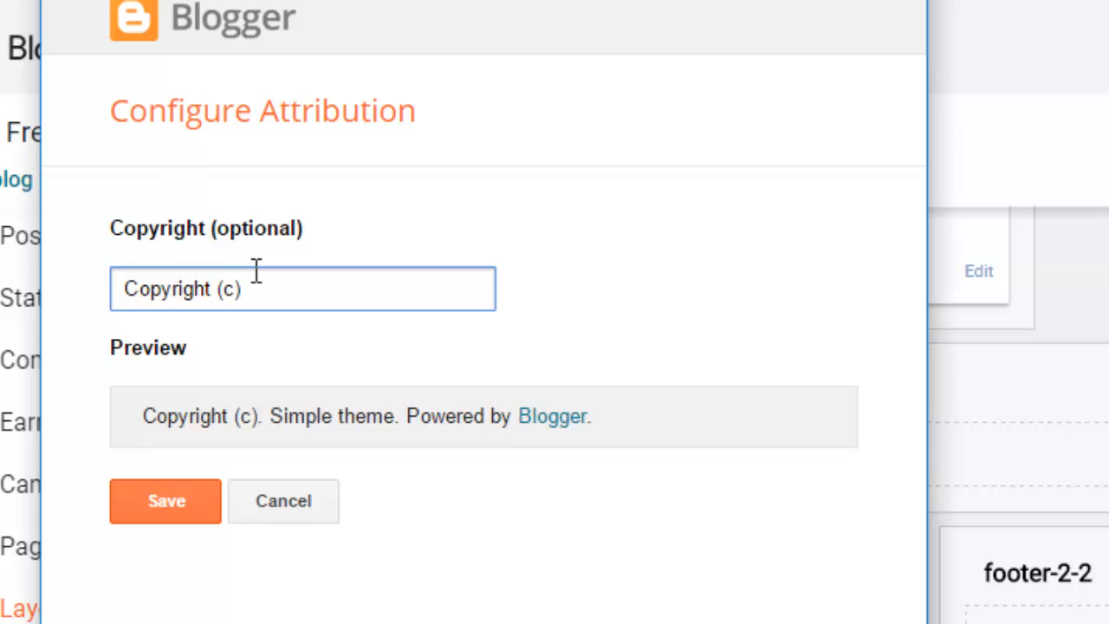
{"action": "type", "text": "M"}
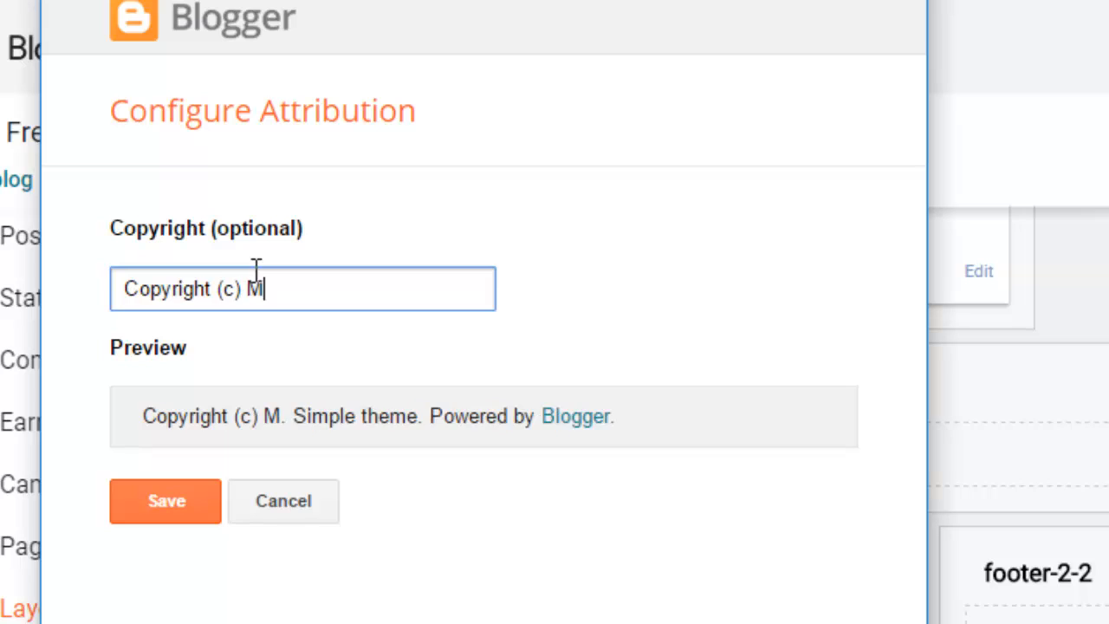
{"action": "type", "text": "hel vil"}
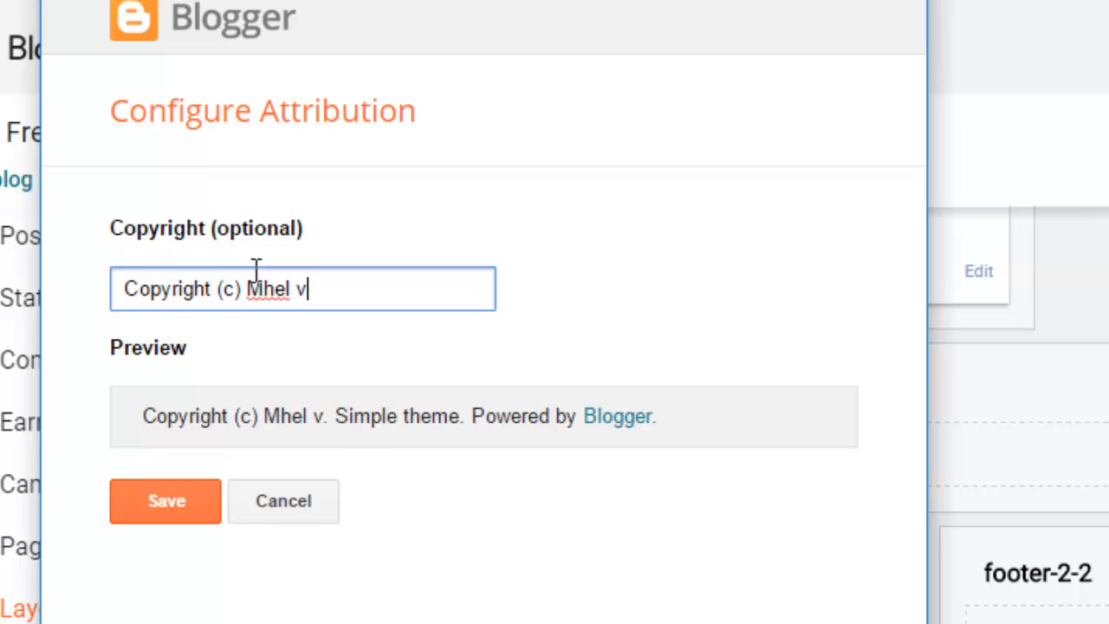
{"action": "key", "text": "BackSpace"}
{"action": "key", "text": "BackSpace"}
{"action": "key", "text": "BackSpace"}
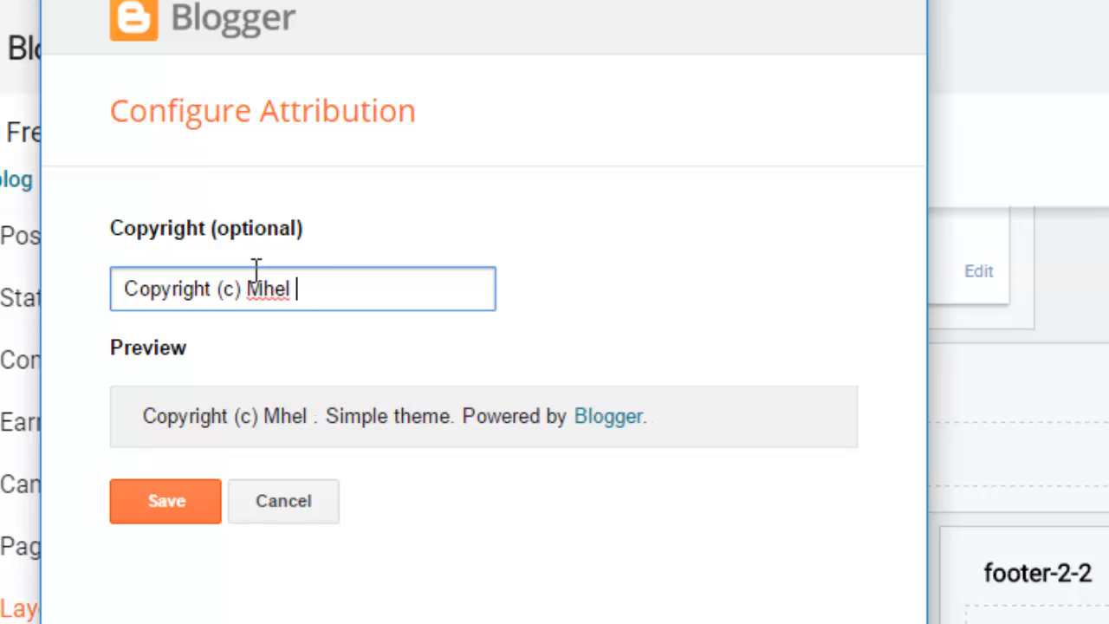
{"action": "type", "text": "Villeta"}
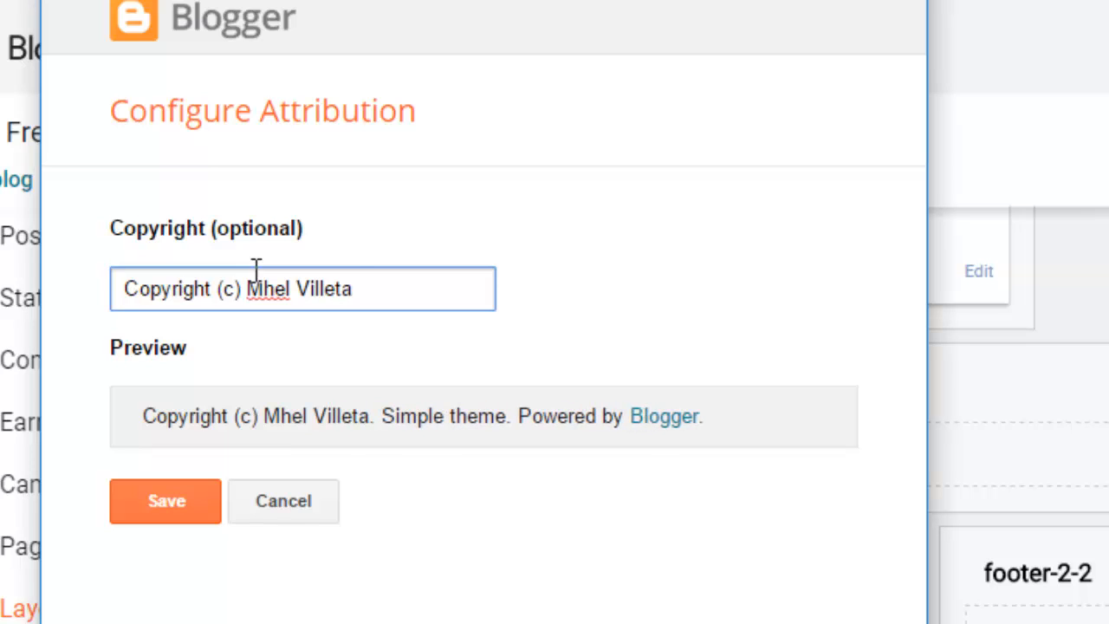
{"action": "type", "text": " 2017"}
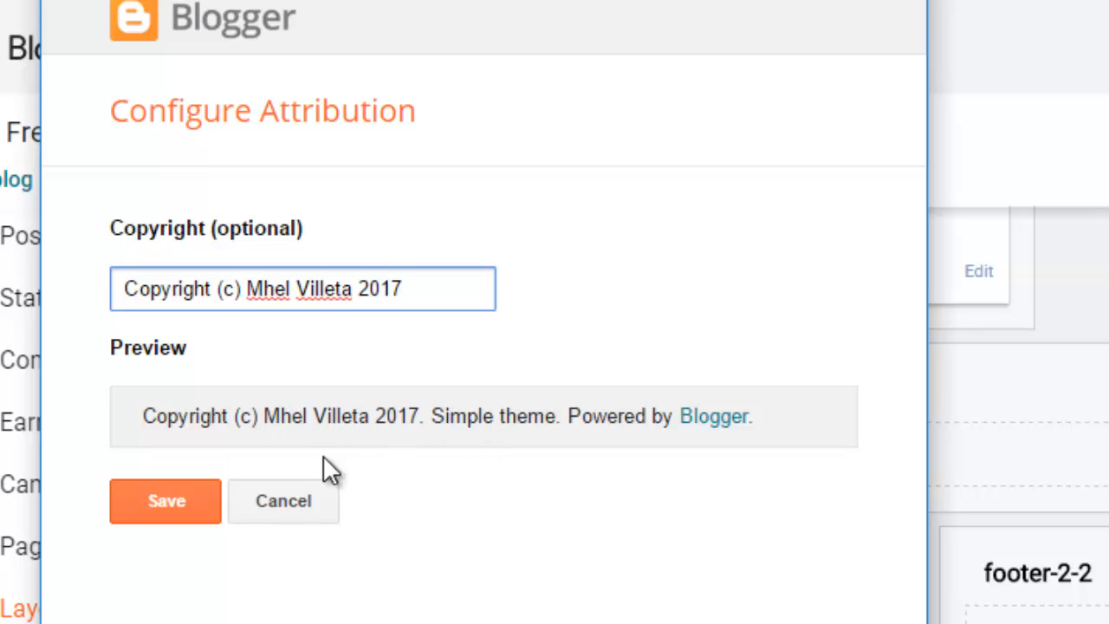
{"action": "left_click", "coordinate": [188, 500]}
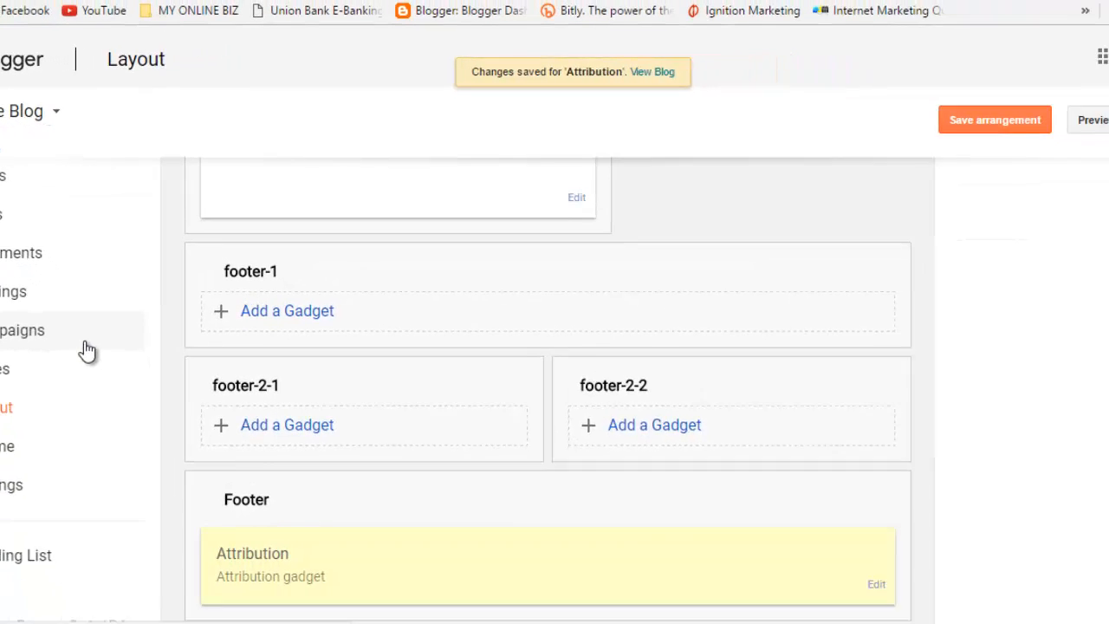
Step: Save the arrangement and check the live blog's new copyright footer against another blog
{"action": "left_click", "coordinate": [967, 129]}
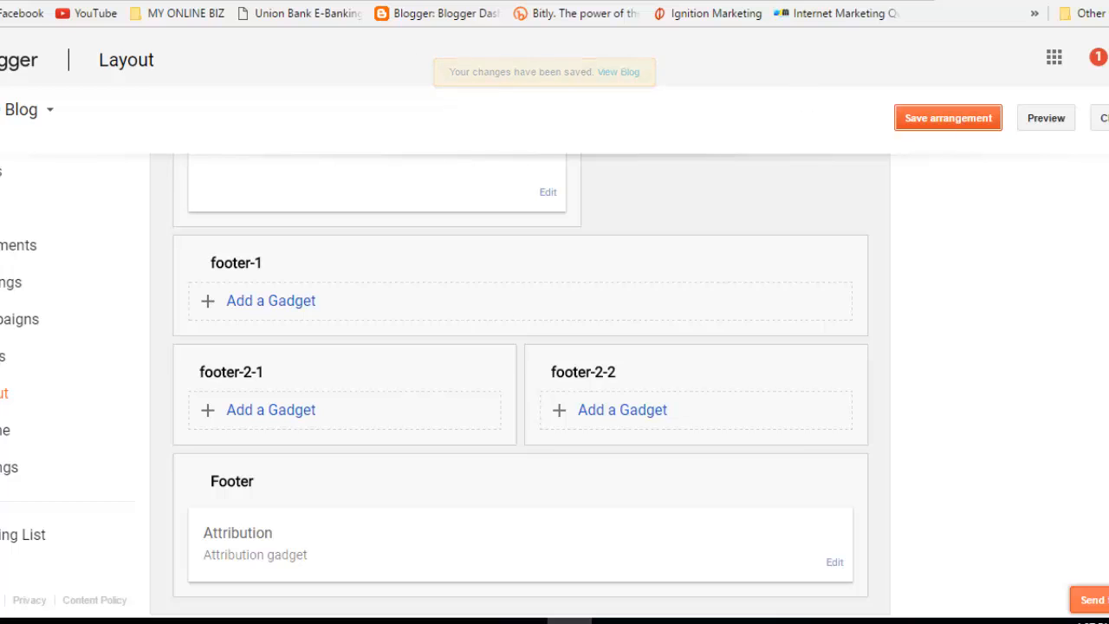
{"action": "left_click", "coordinate": [381, 1]}
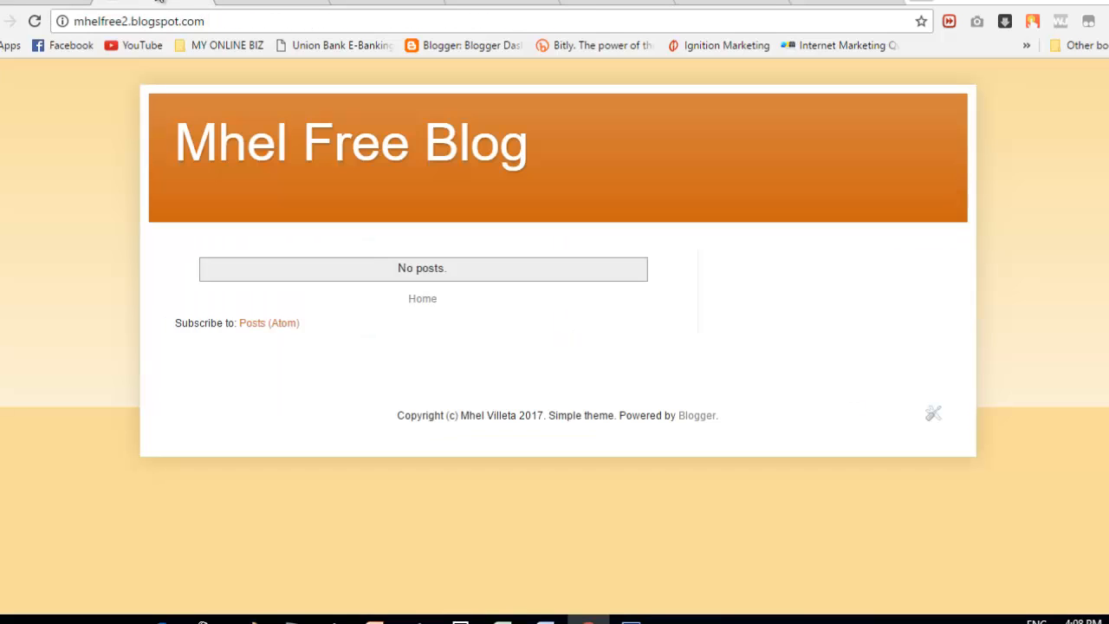
{"action": "left_click", "coordinate": [259, 3]}
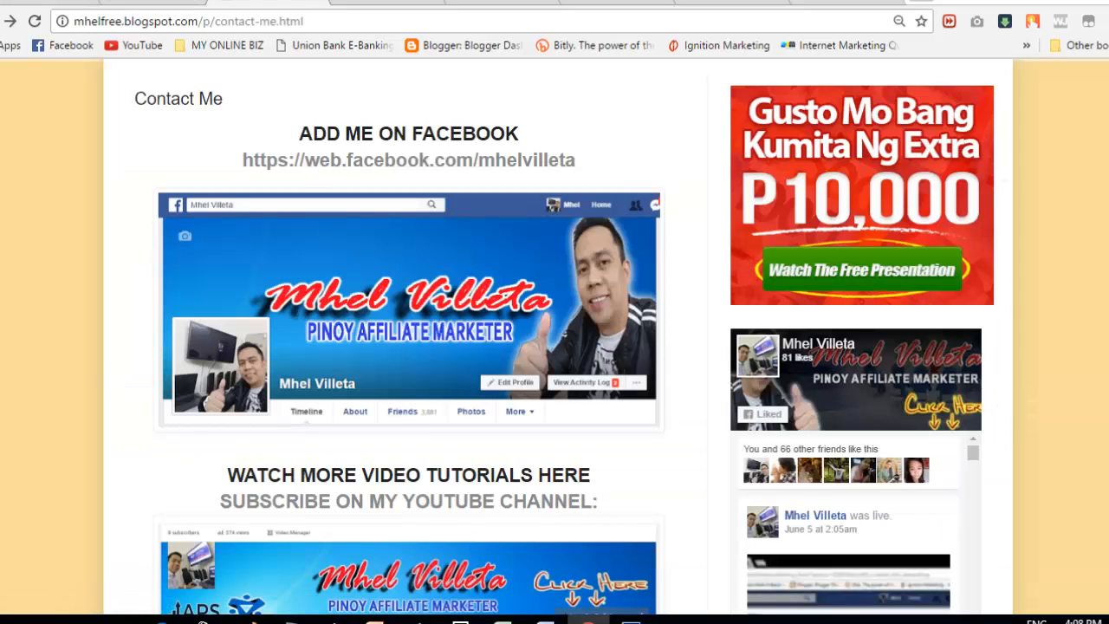
{"action": "scroll", "coordinate": [555, 347], "scroll_direction": "up", "scroll_amount": 4}
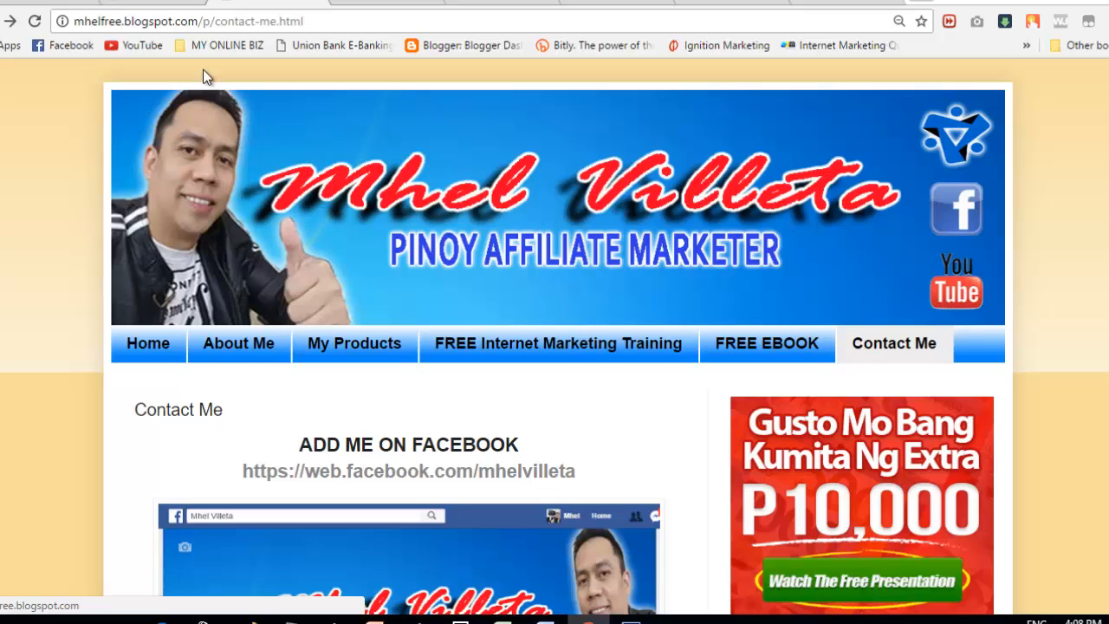
{"action": "left_click", "coordinate": [113, 4]}
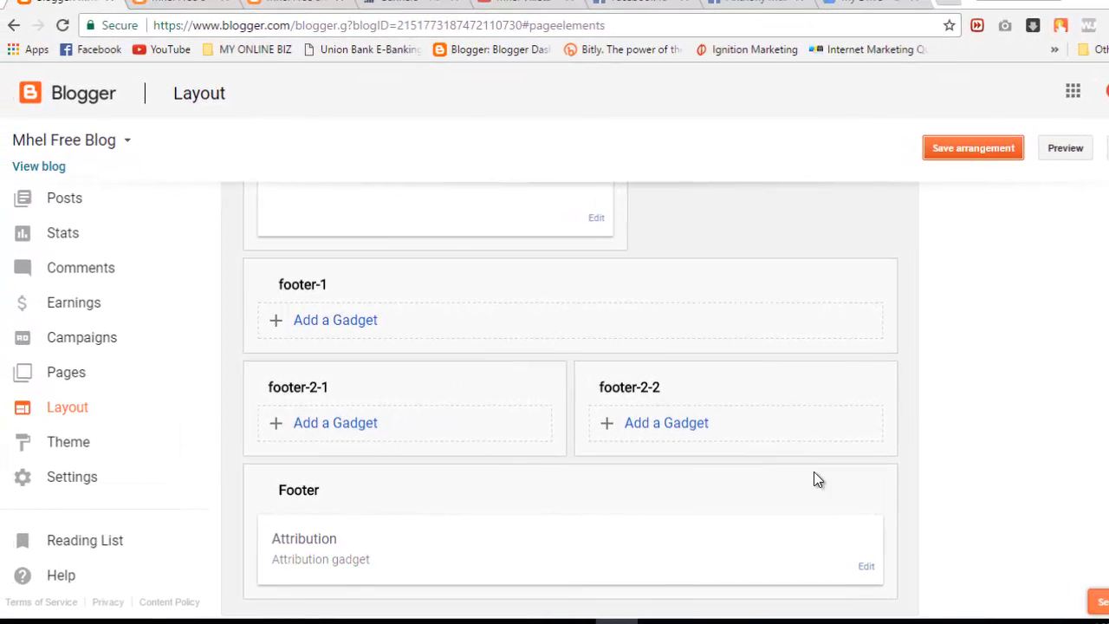
Step: In the Header gadget, set image placement to 'Instead of title and description' and choose a file
{"action": "scroll", "coordinate": [572, 390], "scroll_direction": "up", "scroll_amount": 5}
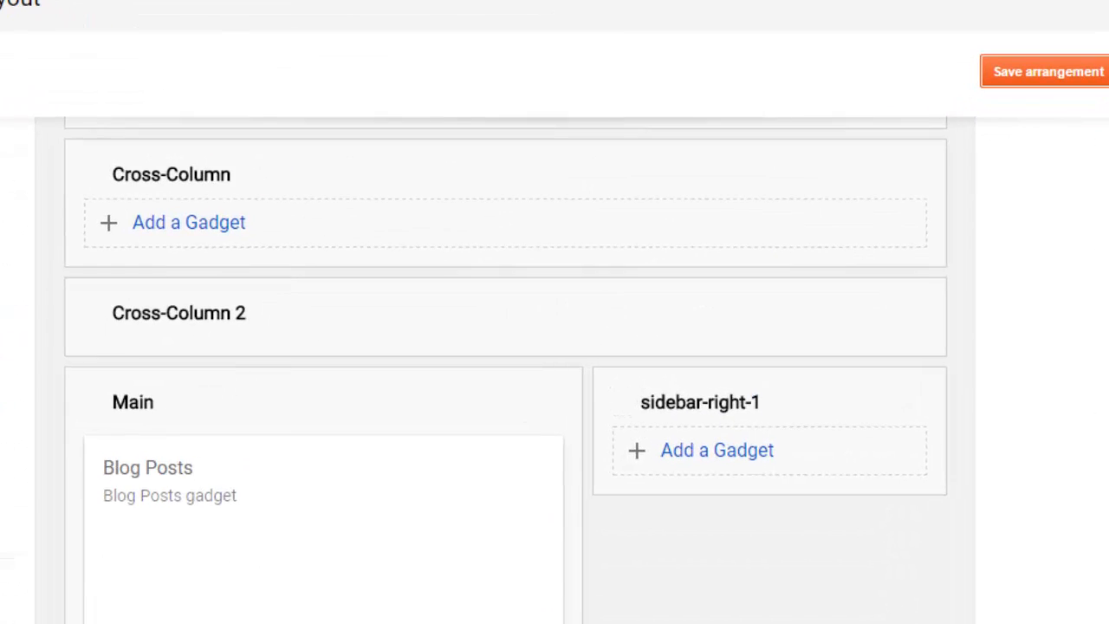
{"action": "scroll", "coordinate": [506, 370], "scroll_direction": "up", "scroll_amount": 3}
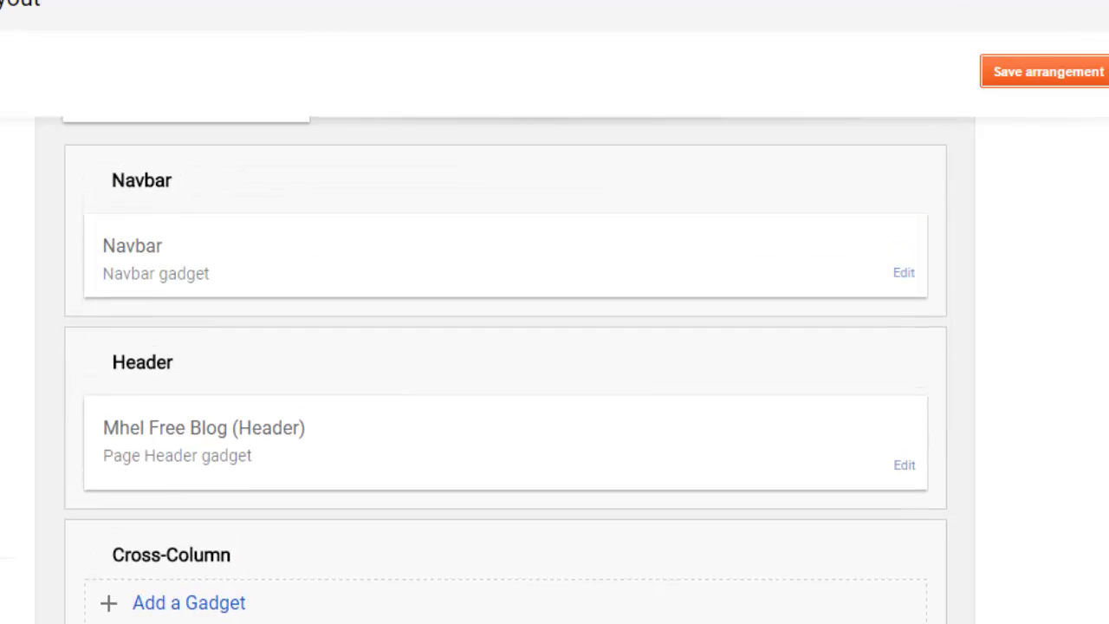
{"action": "left_click", "coordinate": [904, 468]}
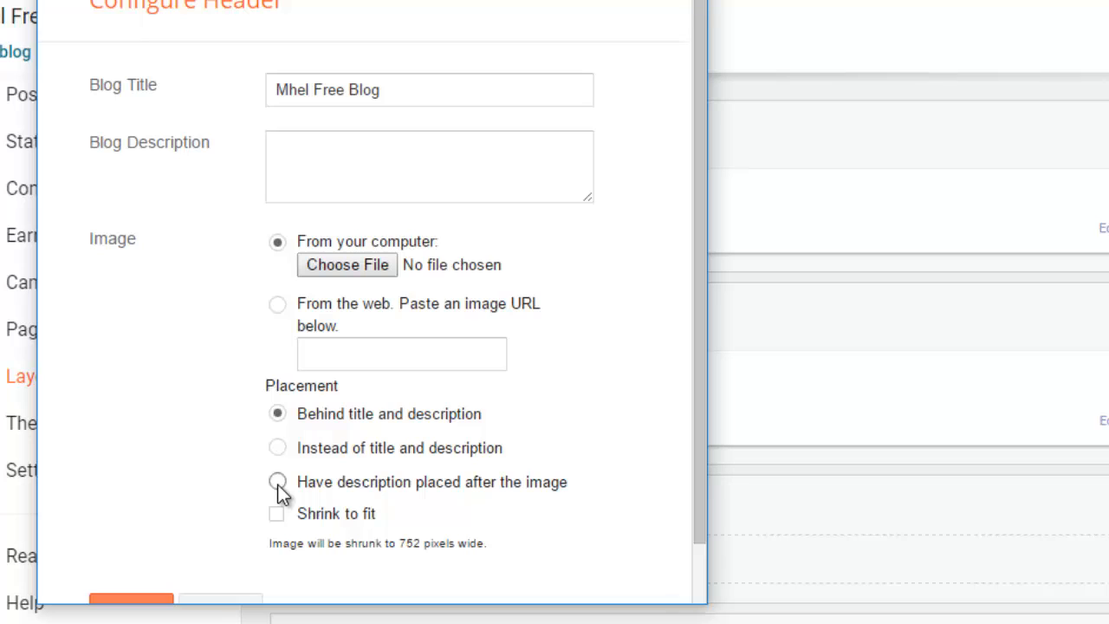
{"action": "left_click", "coordinate": [277, 448]}
{"action": "left_click", "coordinate": [348, 265]}
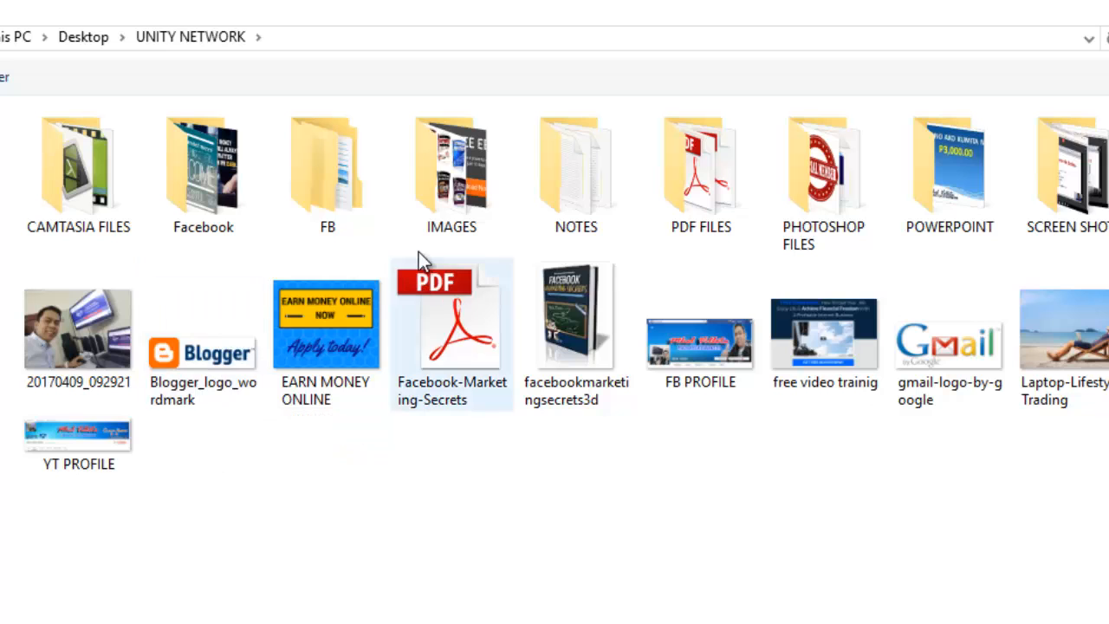
Step: Upload 'blogger cover' from IMAGES > COVER IMAGE as the header image
{"action": "double_click", "coordinate": [435, 160]}
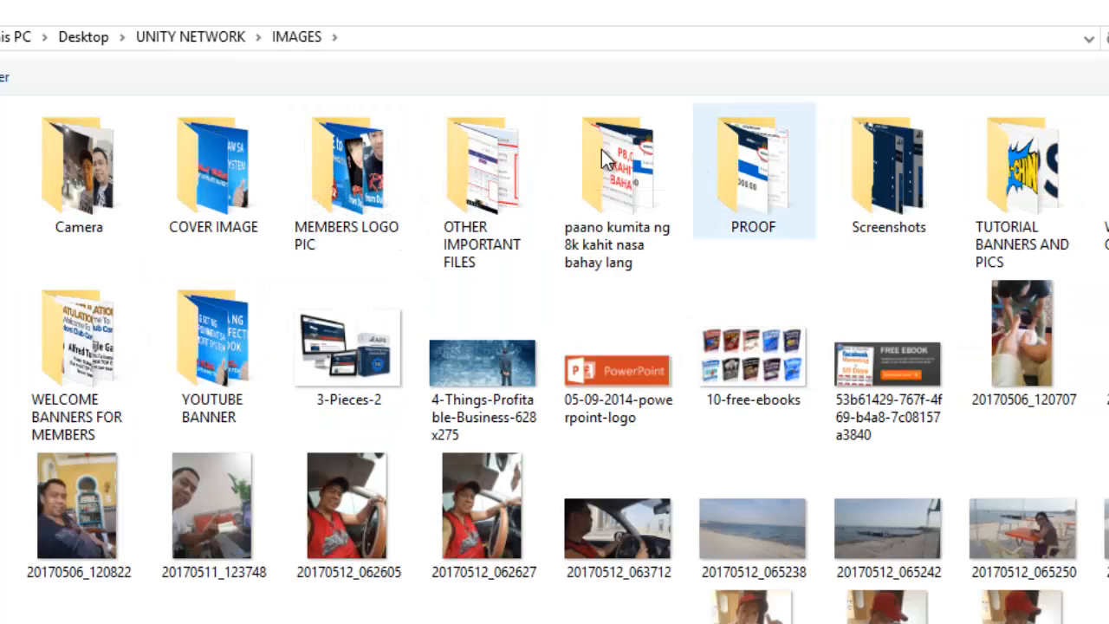
{"action": "double_click", "coordinate": [169, 221]}
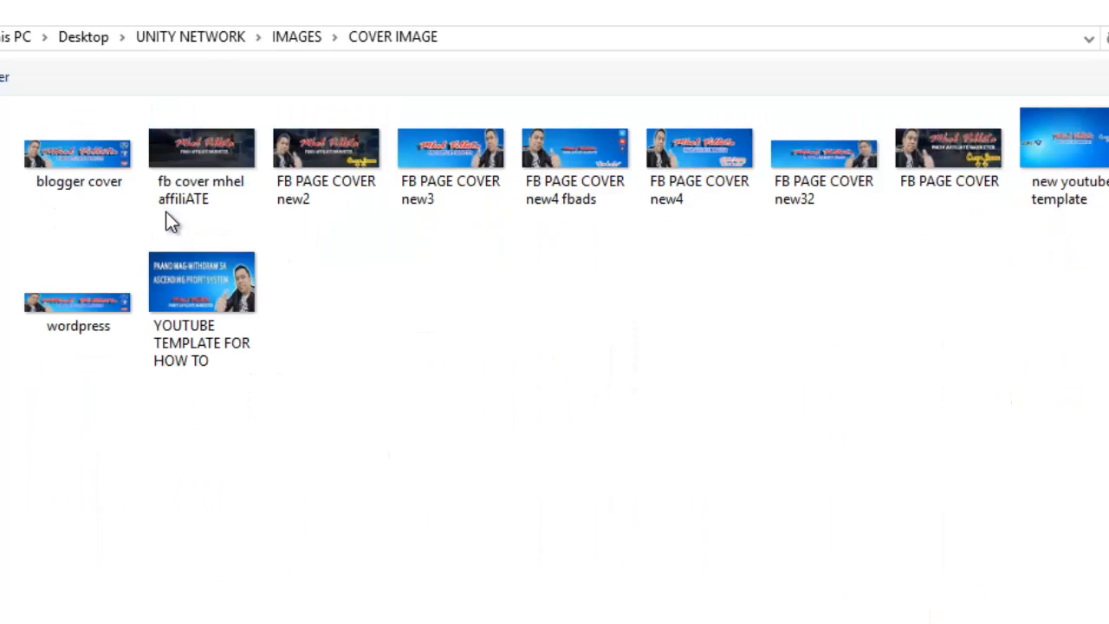
{"action": "left_click", "coordinate": [77, 143]}
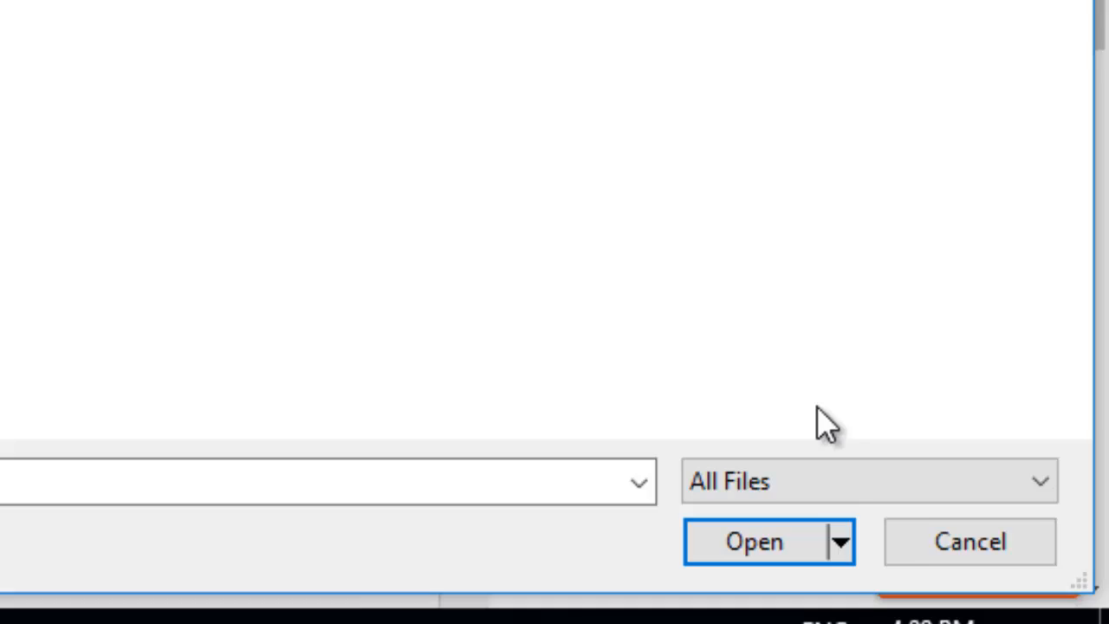
{"action": "left_click", "coordinate": [710, 529]}
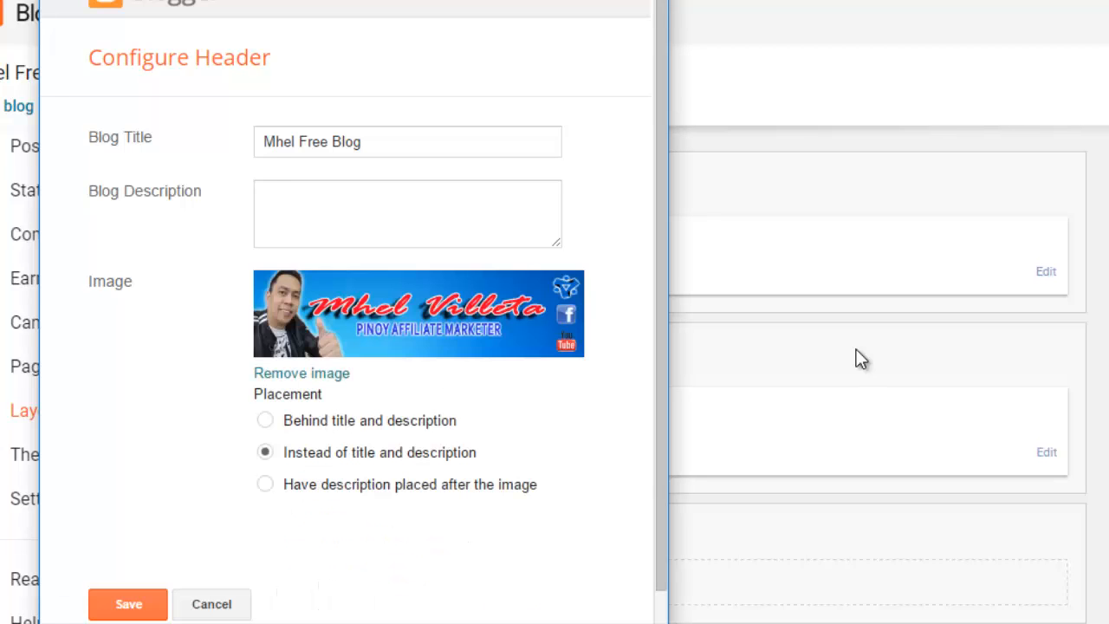
Step: Save the header and layout, then reload the live blog to see the PINOY AFFILIATE MARKETER banner
{"action": "left_click", "coordinate": [139, 604]}
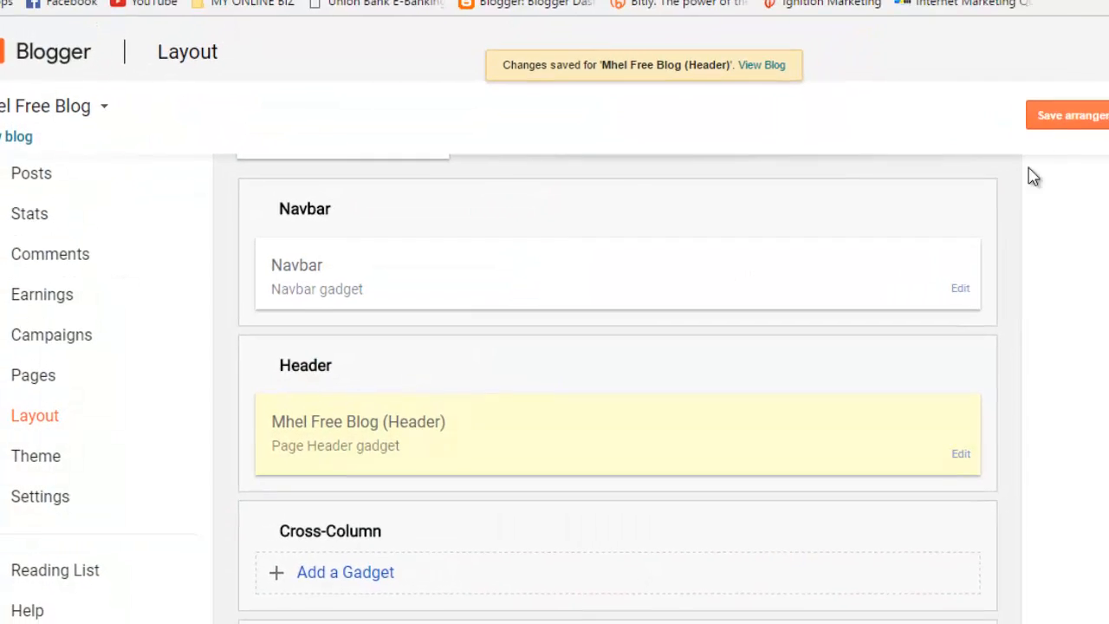
{"action": "left_click", "coordinate": [1068, 118]}
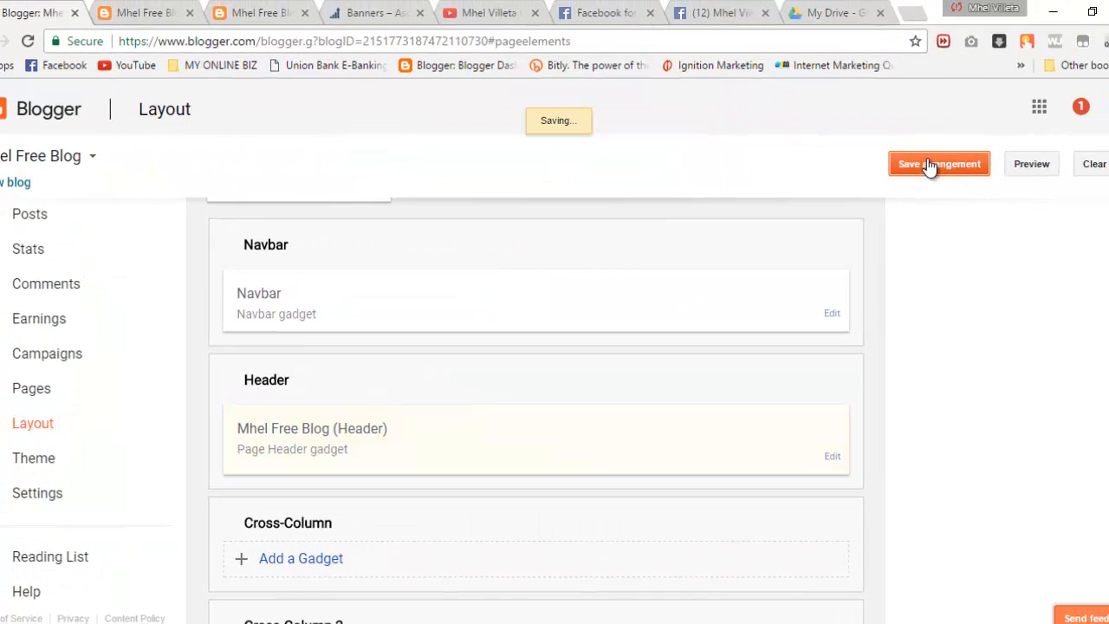
{"action": "left_click", "coordinate": [145, 12]}
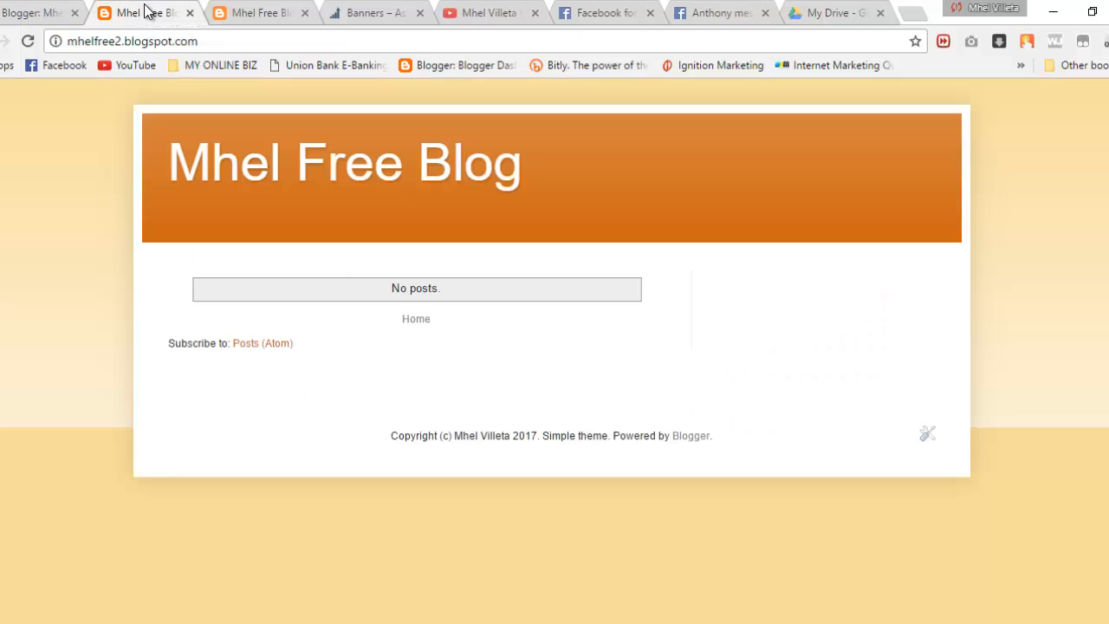
{"action": "left_click", "coordinate": [28, 43]}
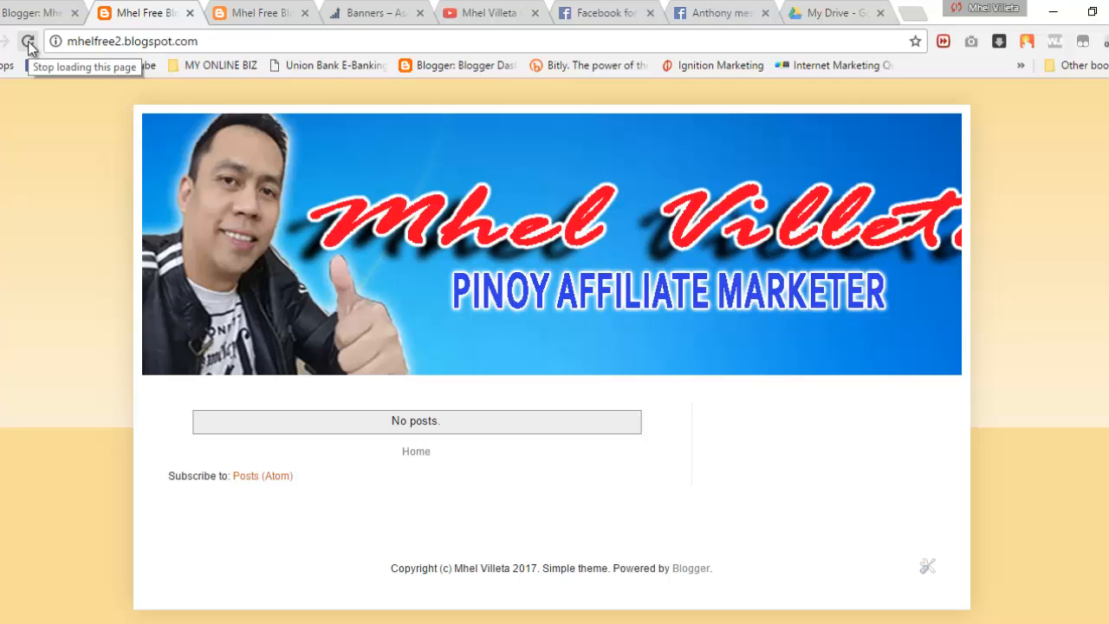
{"action": "left_click", "coordinate": [48, 15]}
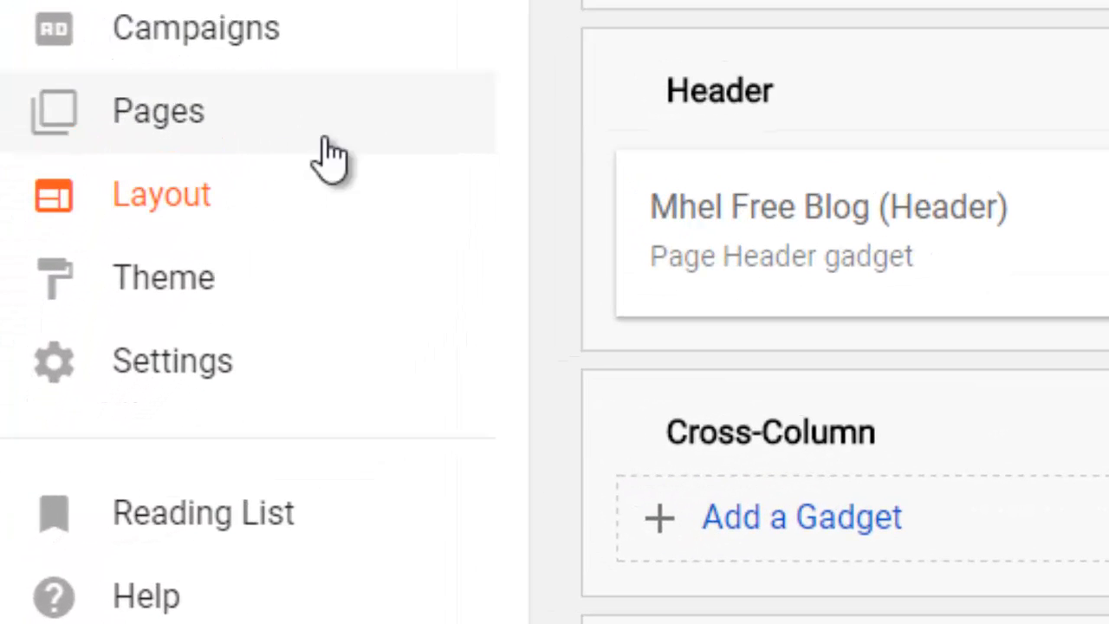
Step: Go to Theme and choose Customize for the live Simple-based theme
{"action": "left_click", "coordinate": [185, 295]}
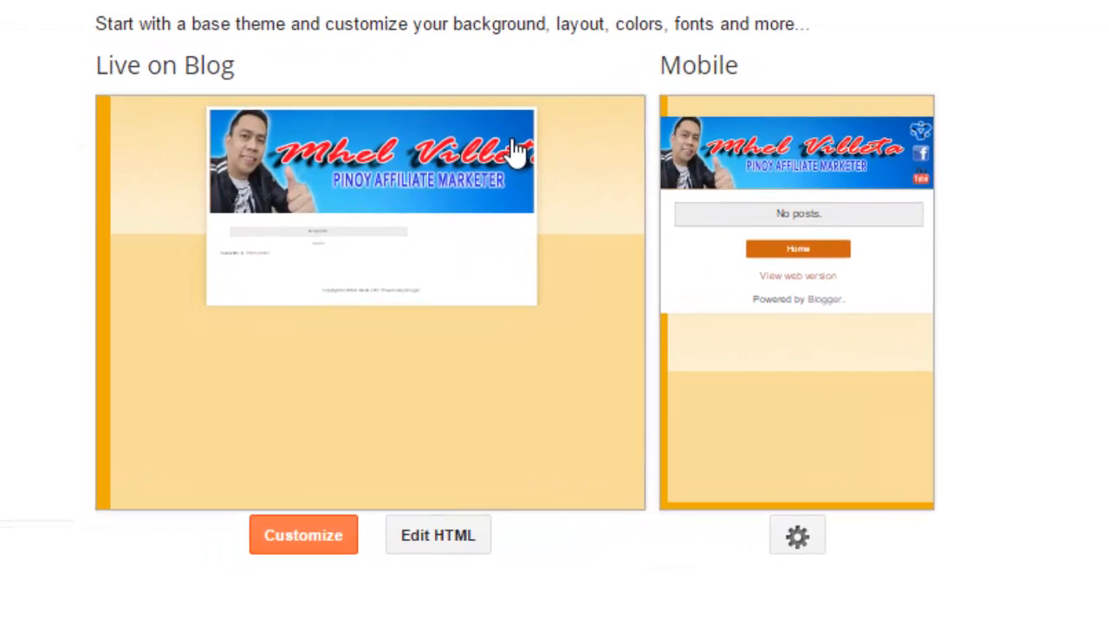
{"action": "left_click", "coordinate": [312, 555]}
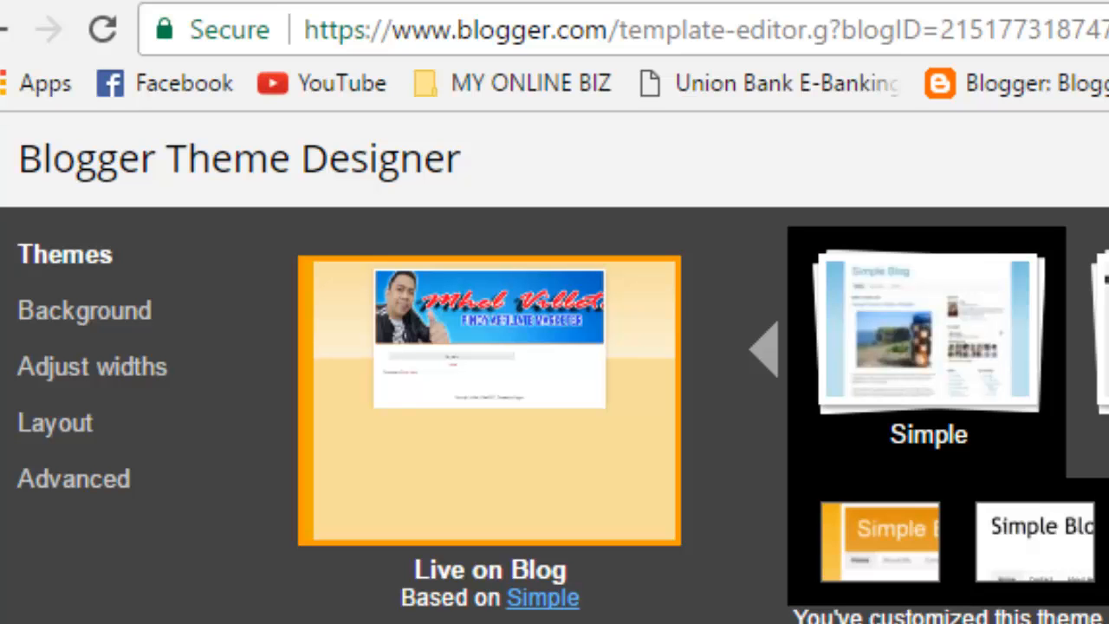
Step: Widen the entire blog to 1160 px with a 310 px right sidebar and apply it to the blog
{"action": "left_click", "coordinate": [124, 367]}
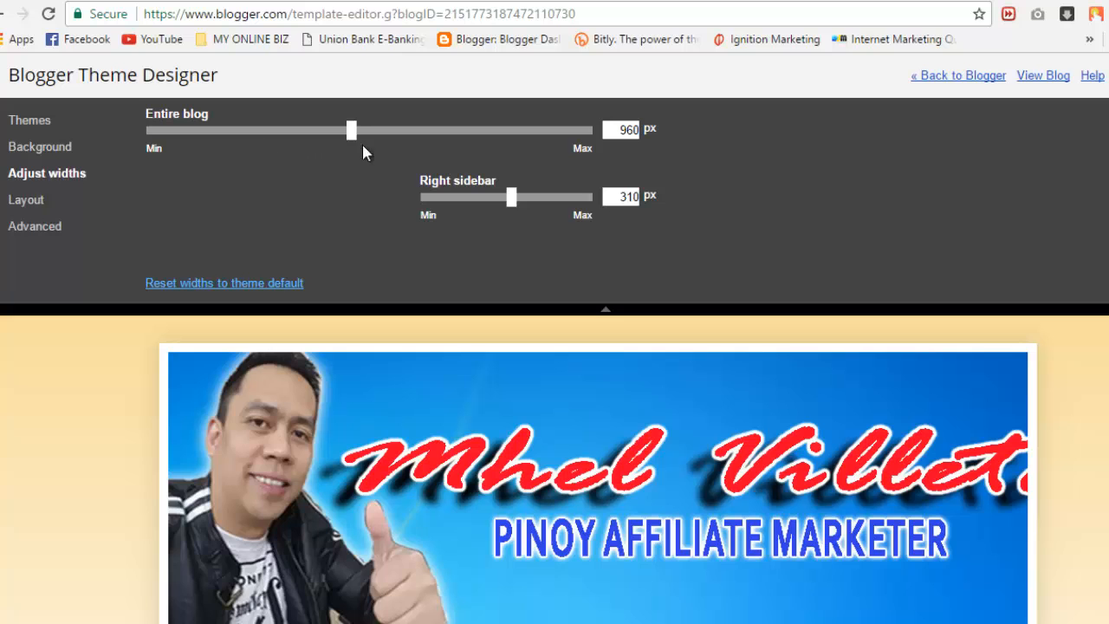
{"action": "left_click_drag", "start_coordinate": [351, 130], "coordinate": [378, 129]}
{"action": "left_click_drag", "start_coordinate": [312, 121], "coordinate": [385, 130]}
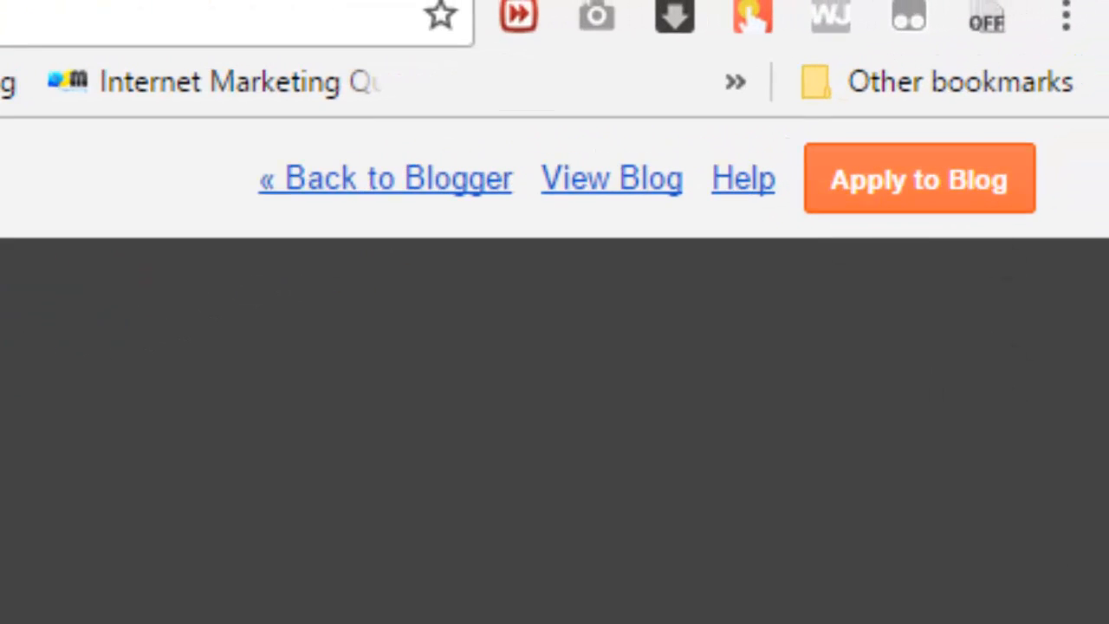
{"action": "left_click", "coordinate": [861, 172]}
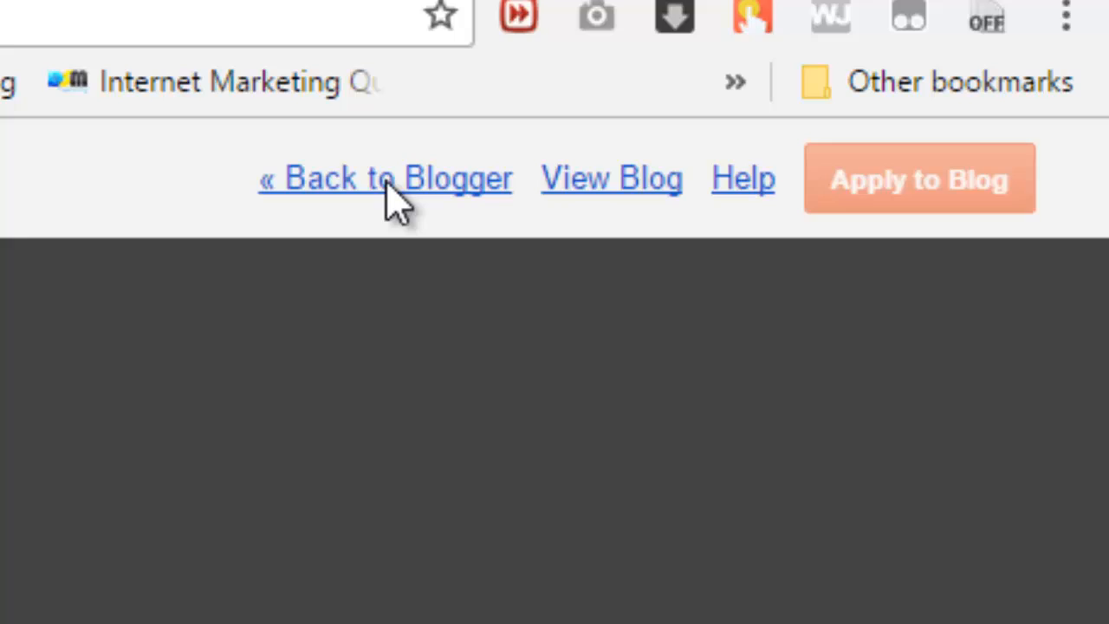
{"action": "left_click", "coordinate": [388, 182]}
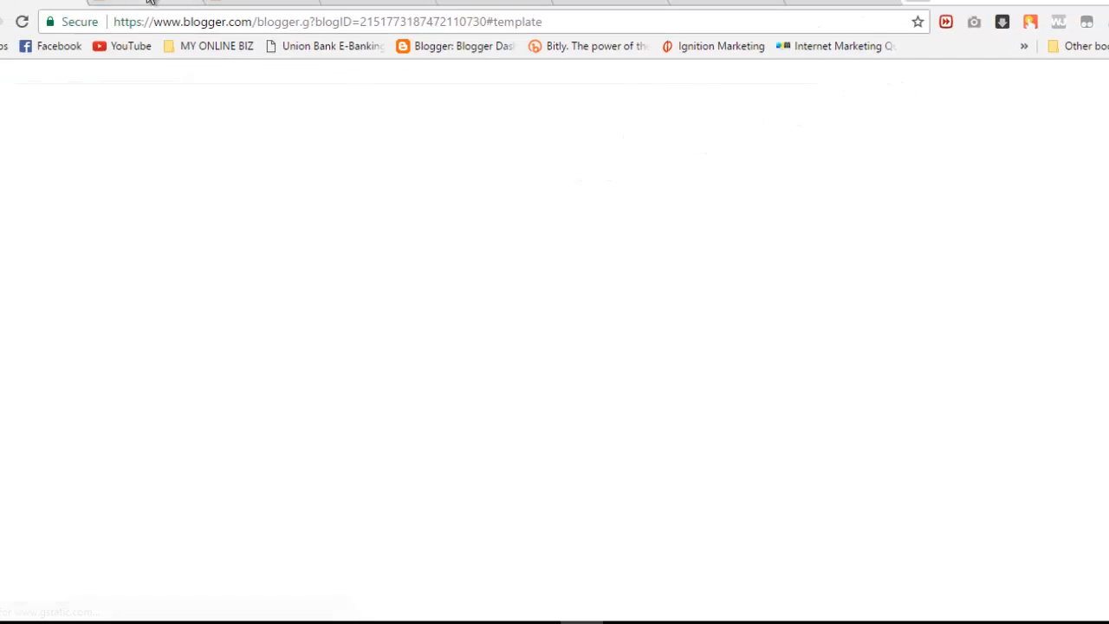
Step: Reload the blog tab to confirm the full header now shows at the wider layout
{"action": "left_click", "coordinate": [149, 2]}
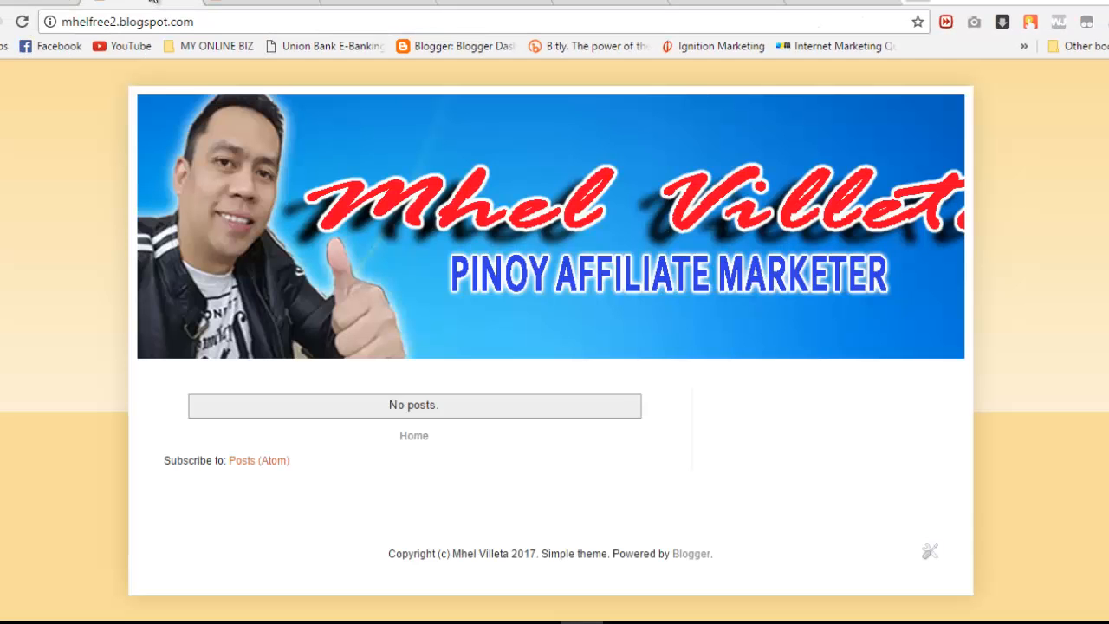
{"action": "left_click", "coordinate": [21, 21]}
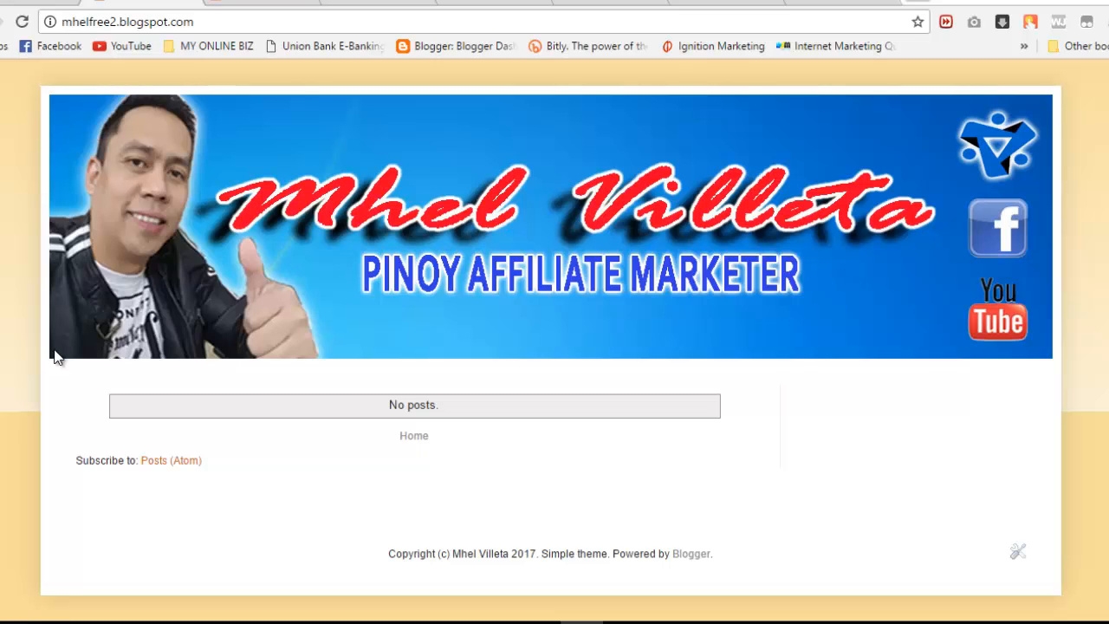
{"action": "key", "text": "F5"}
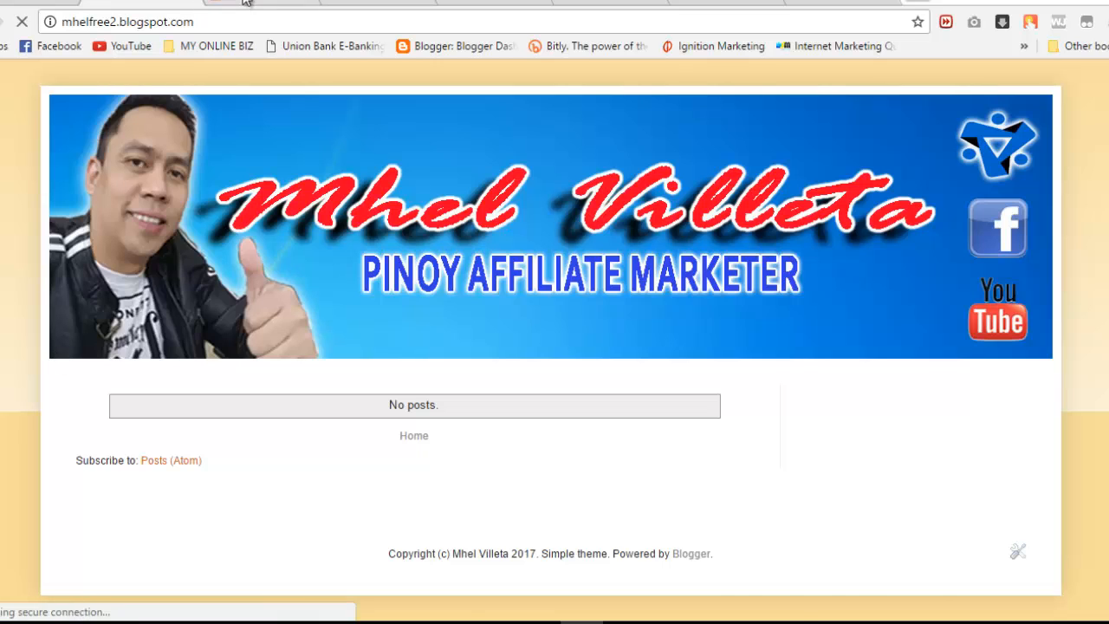
Step: Browse the example blog's Contact Me, Marketing Training, My Products, FREE EBOOK and About Me pages, then open Blogger Pages
{"action": "left_click", "coordinate": [246, 2]}
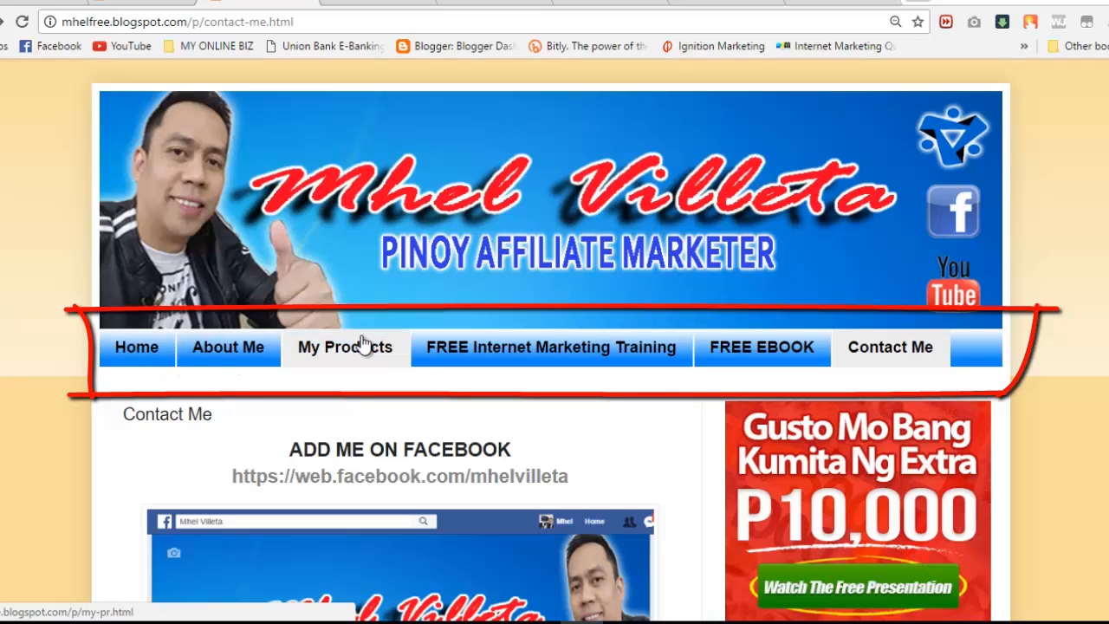
{"action": "left_click", "coordinate": [480, 347]}
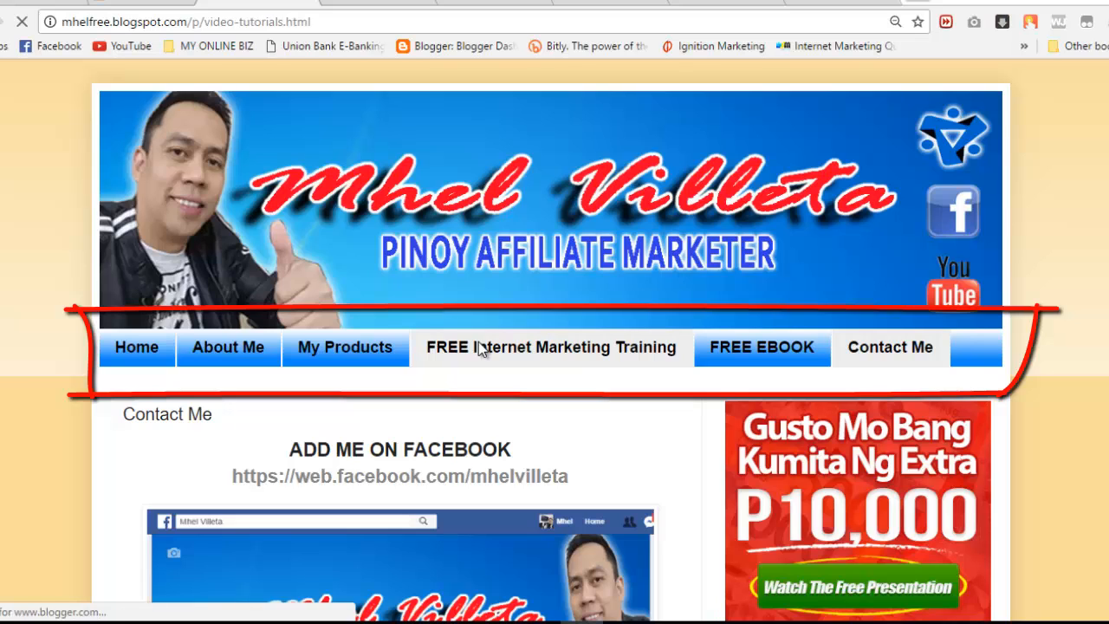
{"action": "left_click", "coordinate": [371, 345]}
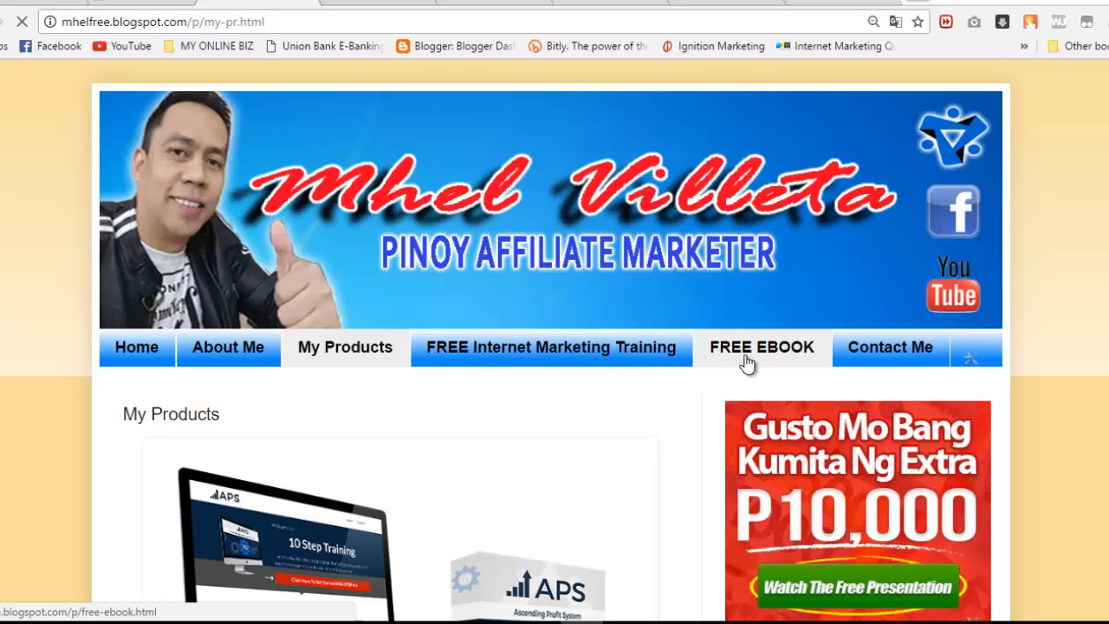
{"action": "left_click", "coordinate": [747, 362]}
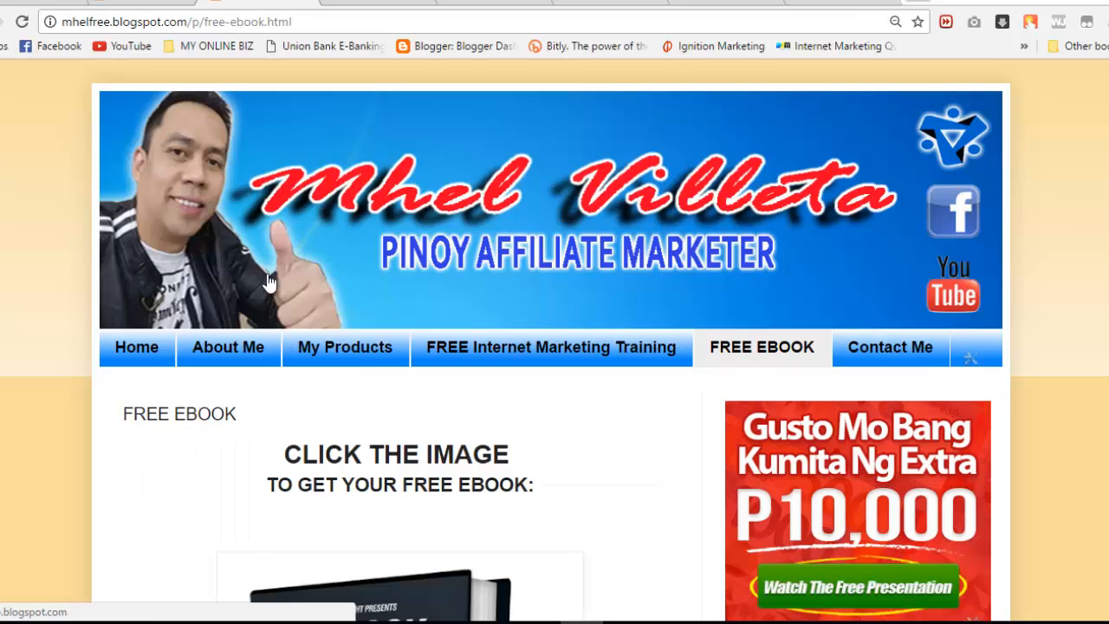
{"action": "left_click", "coordinate": [251, 362]}
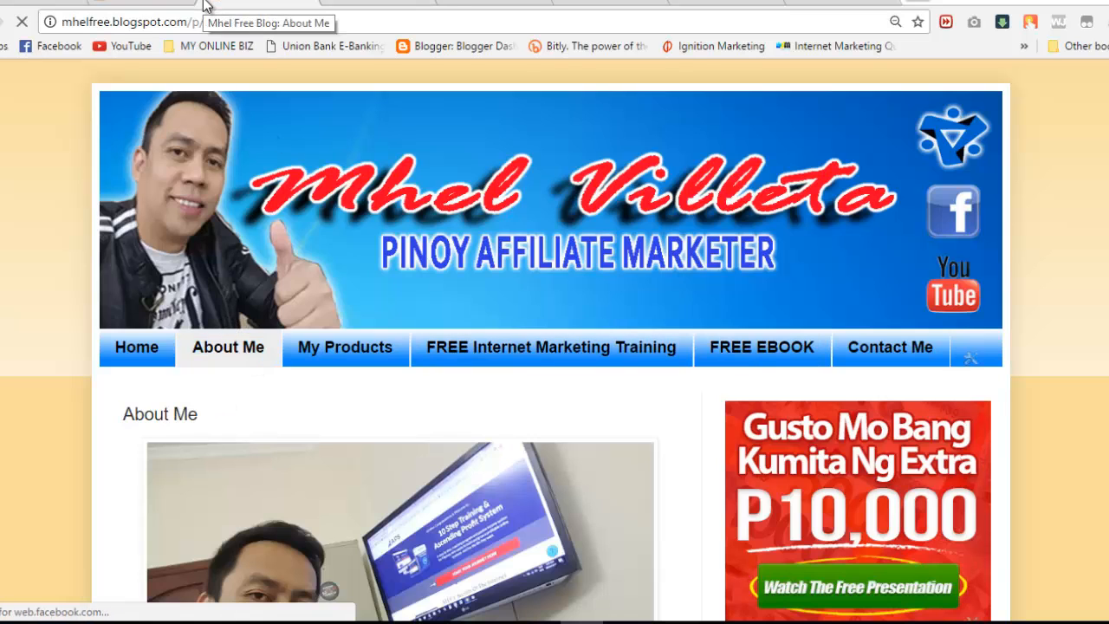
{"action": "left_click", "coordinate": [20, 4]}
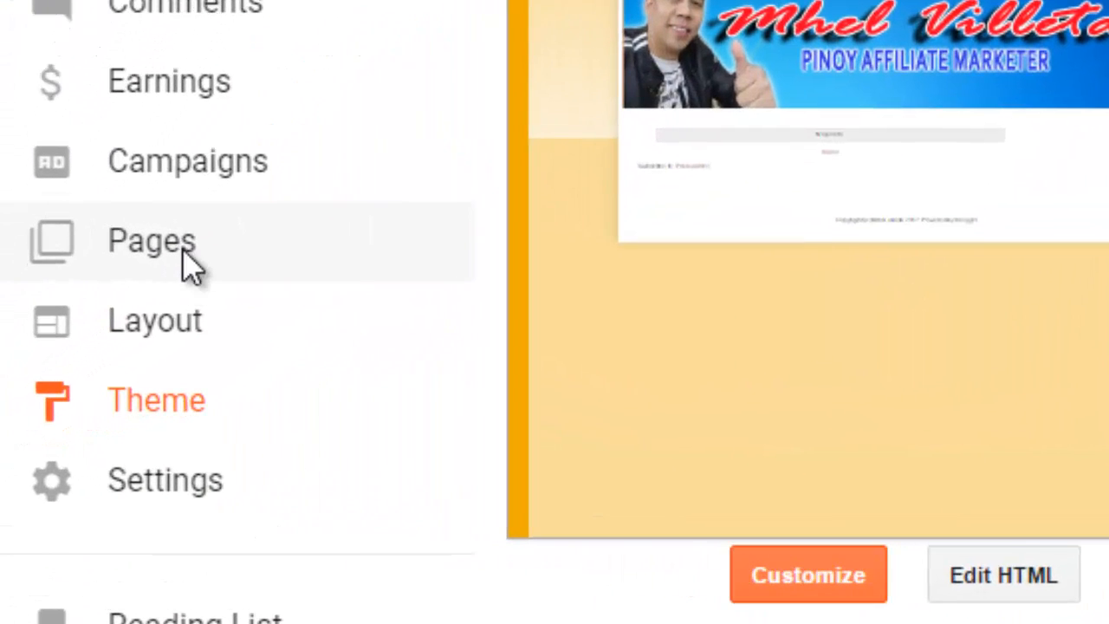
{"action": "left_click", "coordinate": [39, 376]}
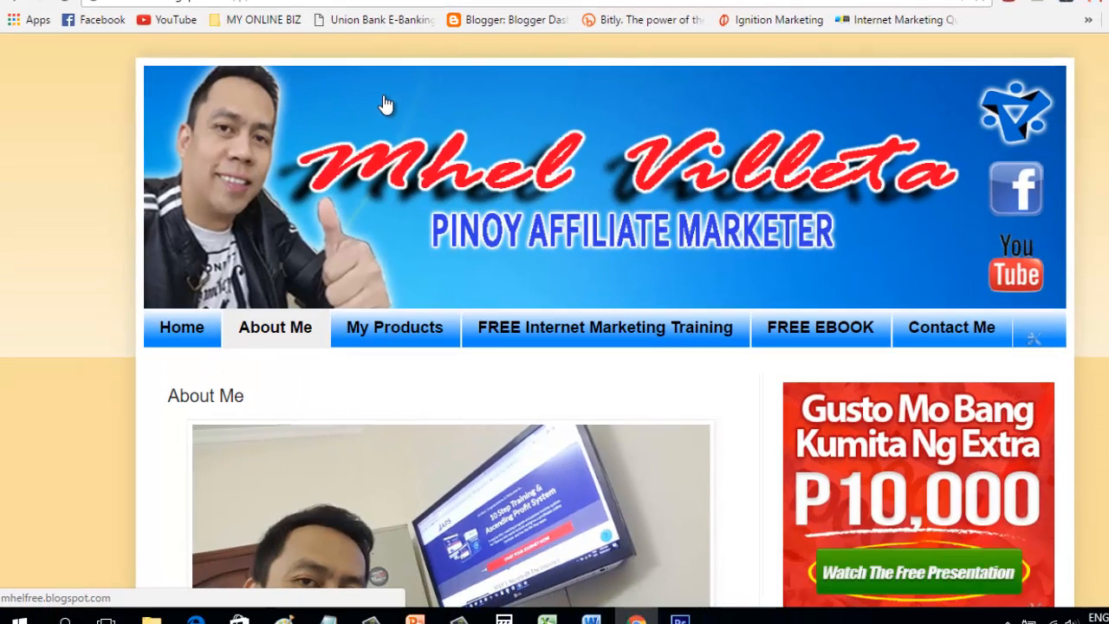
Step: Glance at the example About Me page, then publish a new empty page titled 'About Me'
{"action": "left_click", "coordinate": [284, 335]}
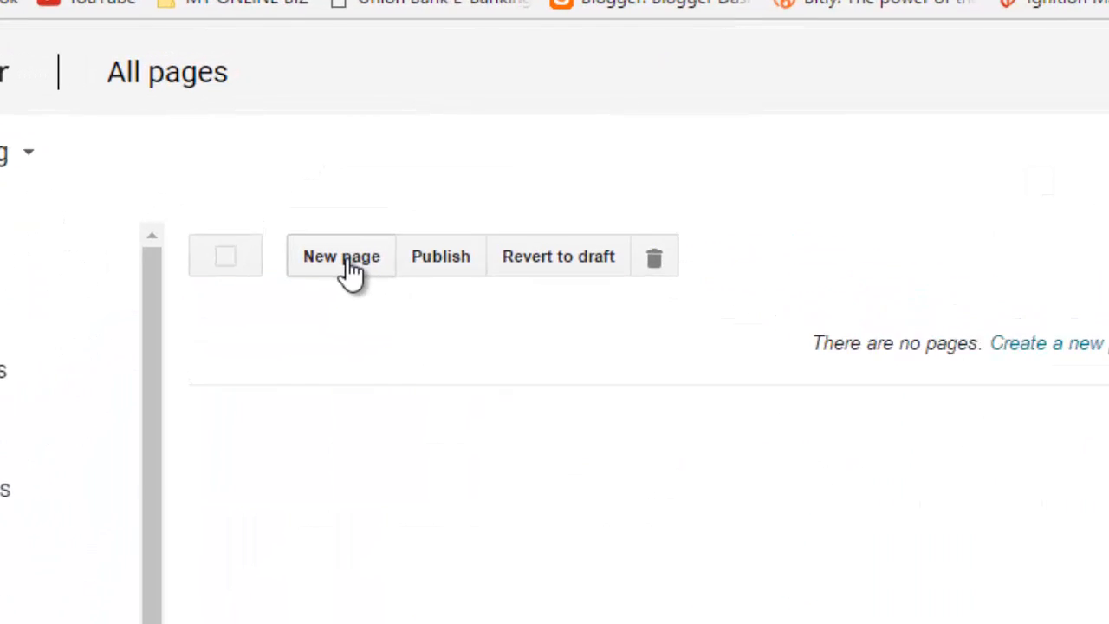
{"action": "left_click", "coordinate": [351, 268]}
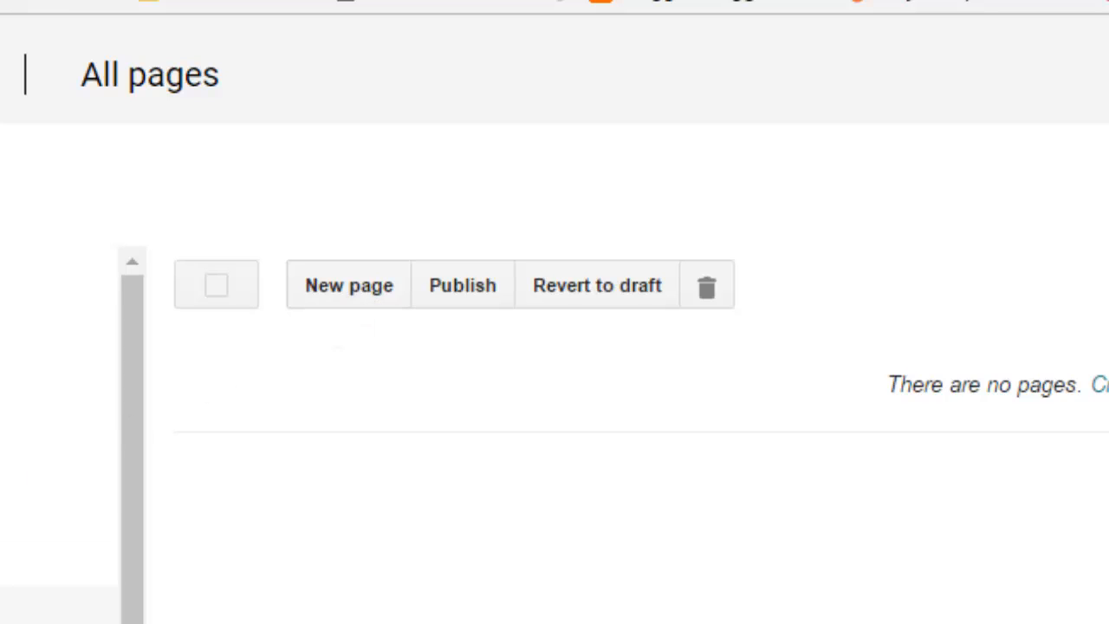
{"action": "left_click", "coordinate": [351, 299]}
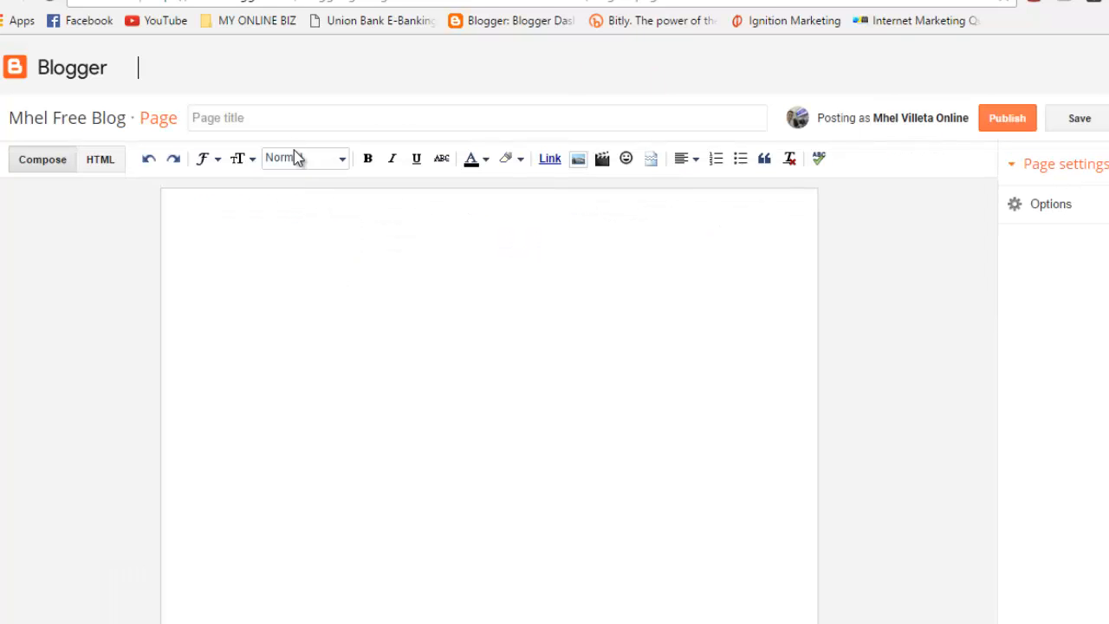
{"action": "left_click", "coordinate": [258, 113]}
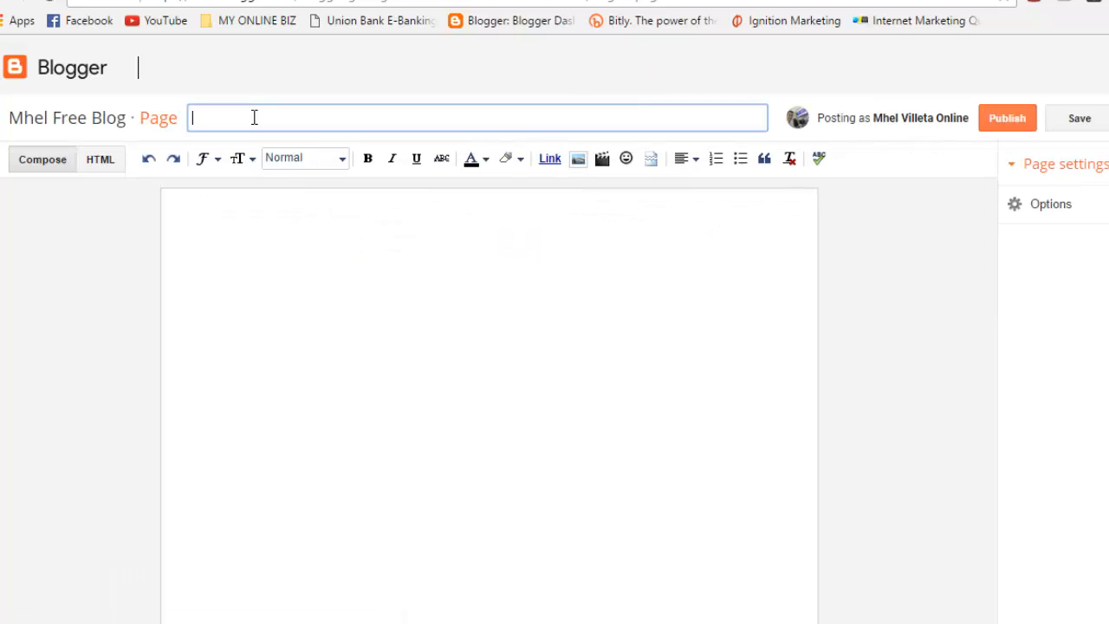
{"action": "type", "text": "About"}
{"action": "key", "text": "Tab"}
{"action": "type", "text": "m"}
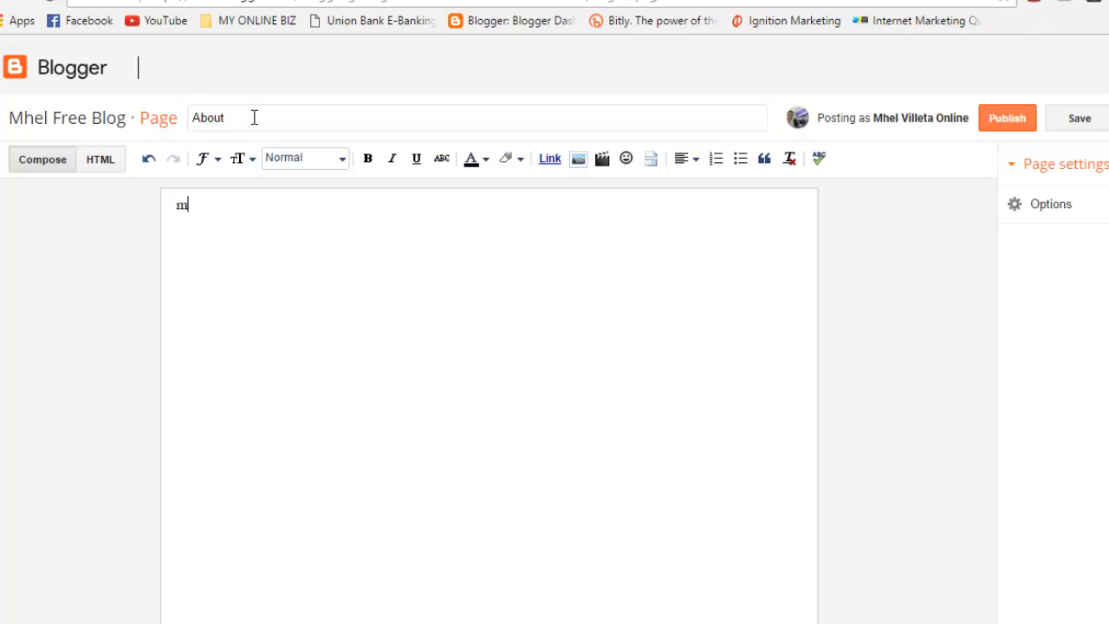
{"action": "key", "text": "BackSpace"}
{"action": "key", "text": "BackSpace"}
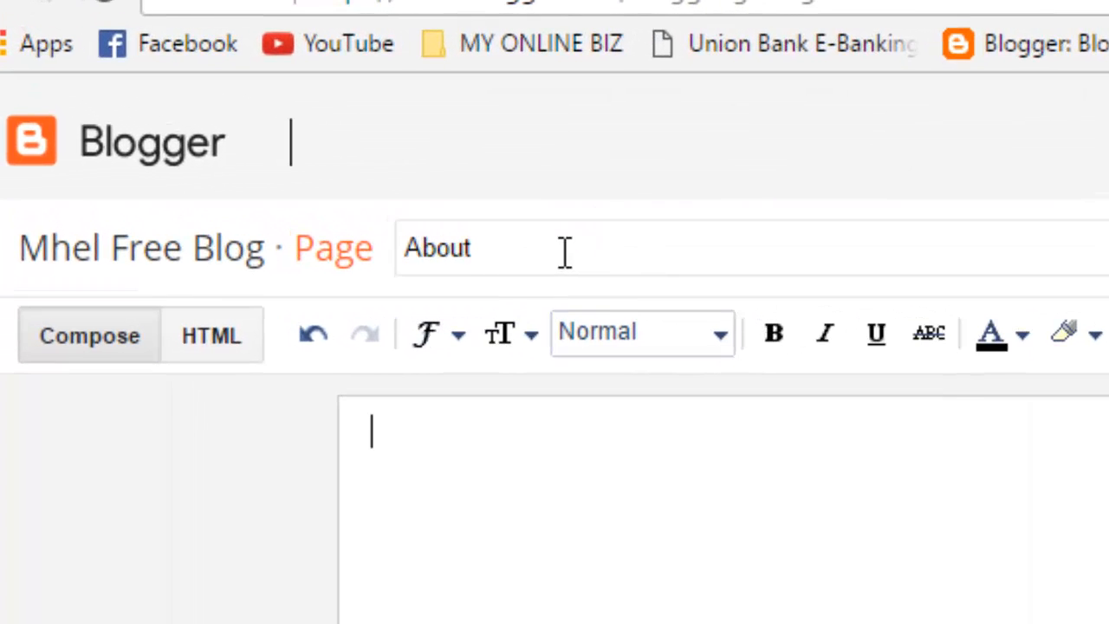
{"action": "left_click", "coordinate": [565, 252]}
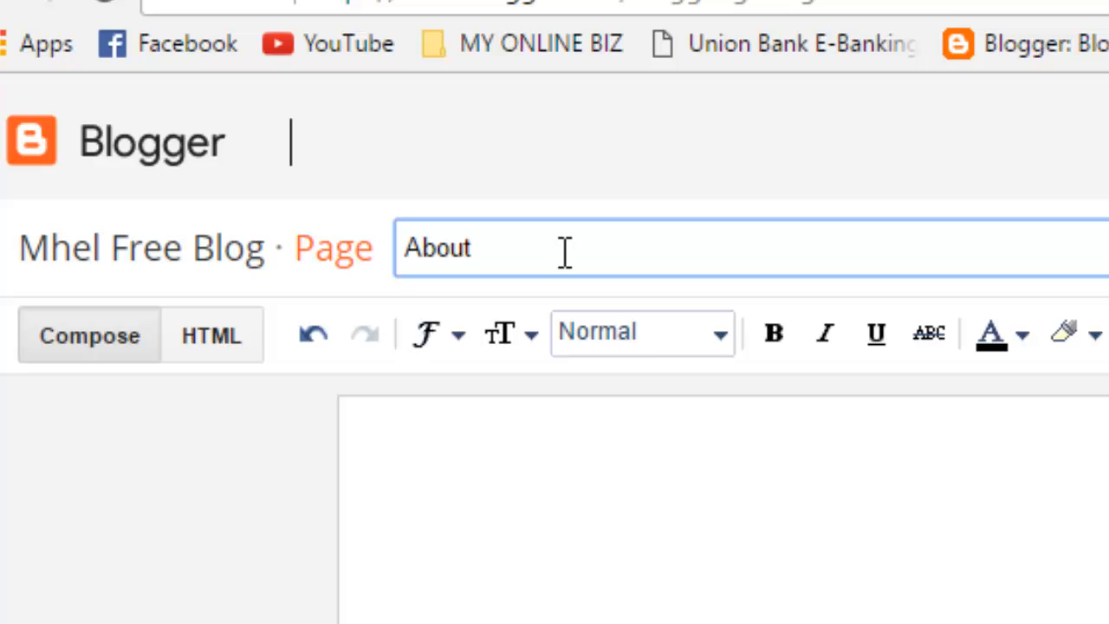
{"action": "type", "text": "Me"}
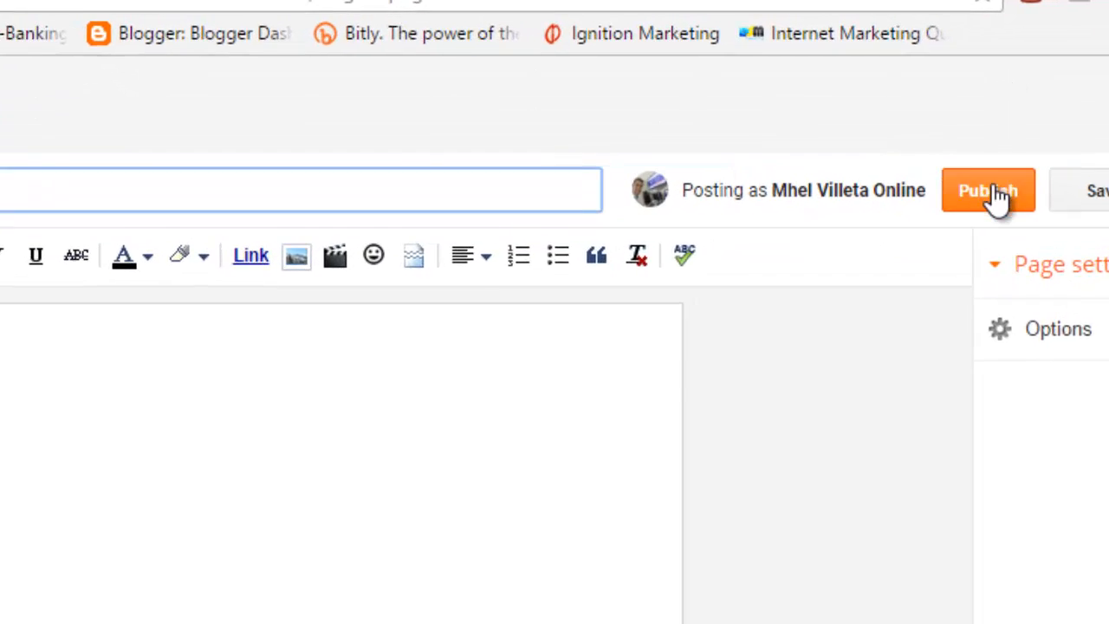
{"action": "left_click", "coordinate": [993, 192]}
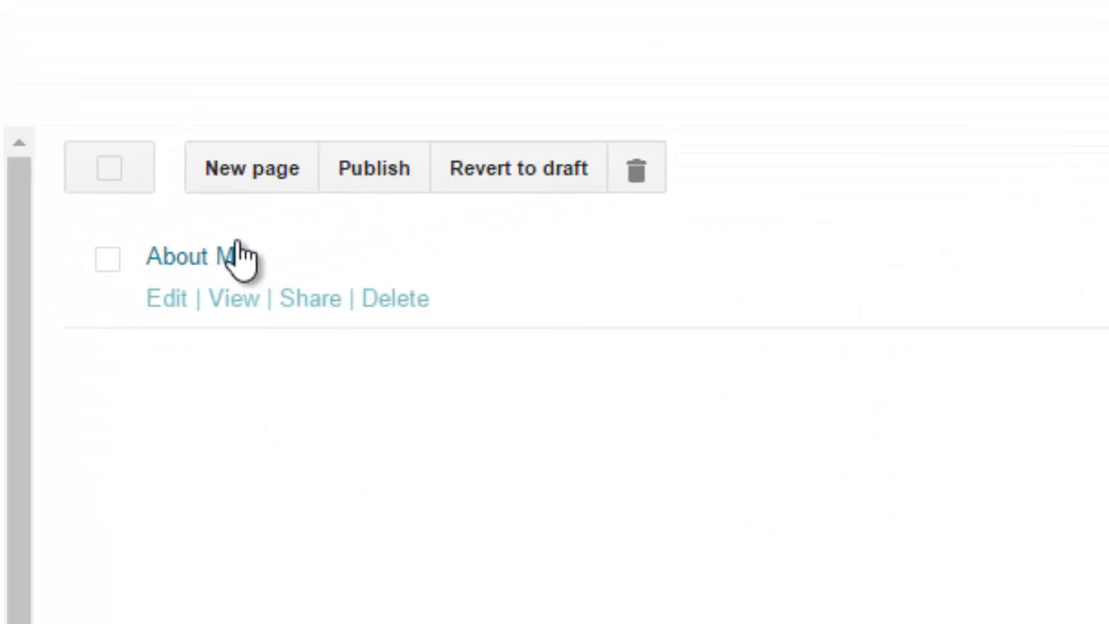
Step: Publish a second empty page titled 'My Products', then check the blog tab and return
{"action": "left_click", "coordinate": [273, 177]}
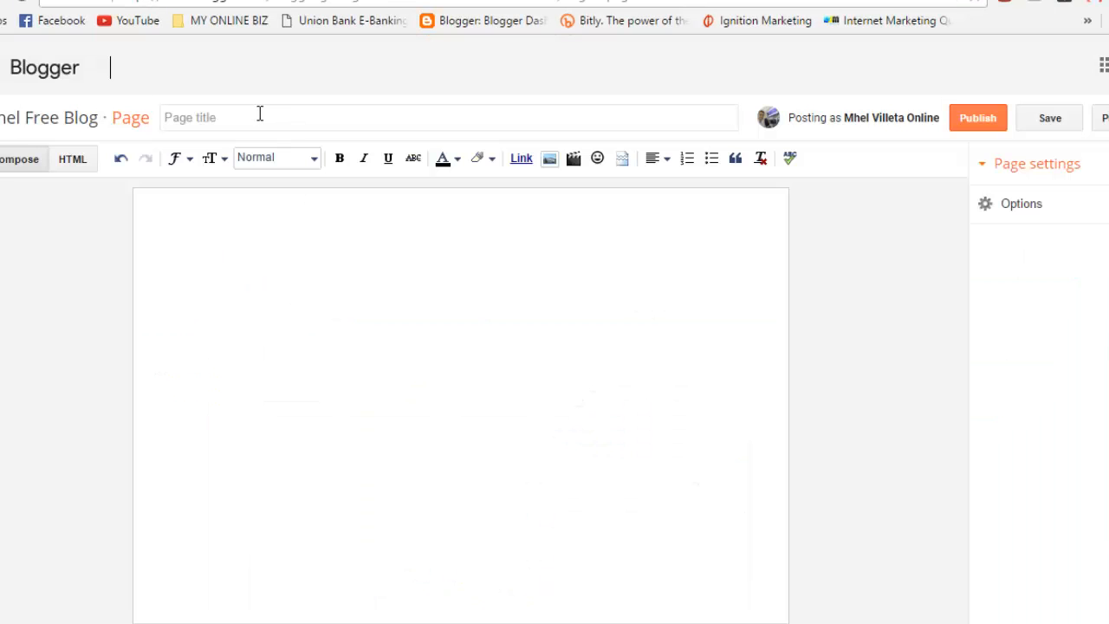
{"action": "left_click", "coordinate": [254, 114]}
{"action": "type", "text": "M"}
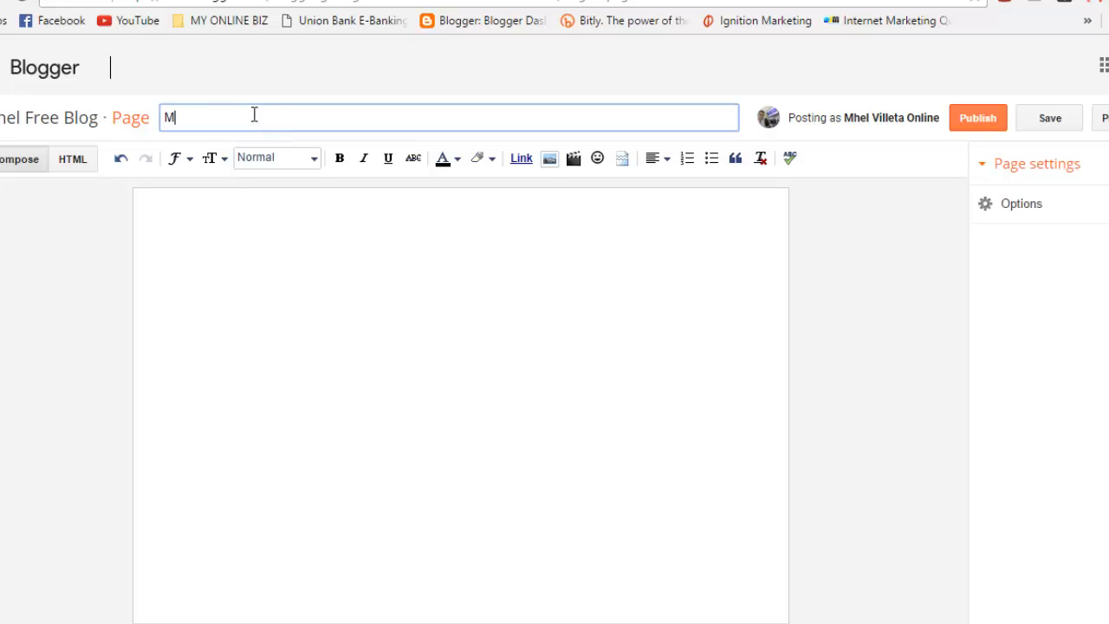
{"action": "type", "text": "y Products"}
{"action": "left_click", "coordinate": [965, 127]}
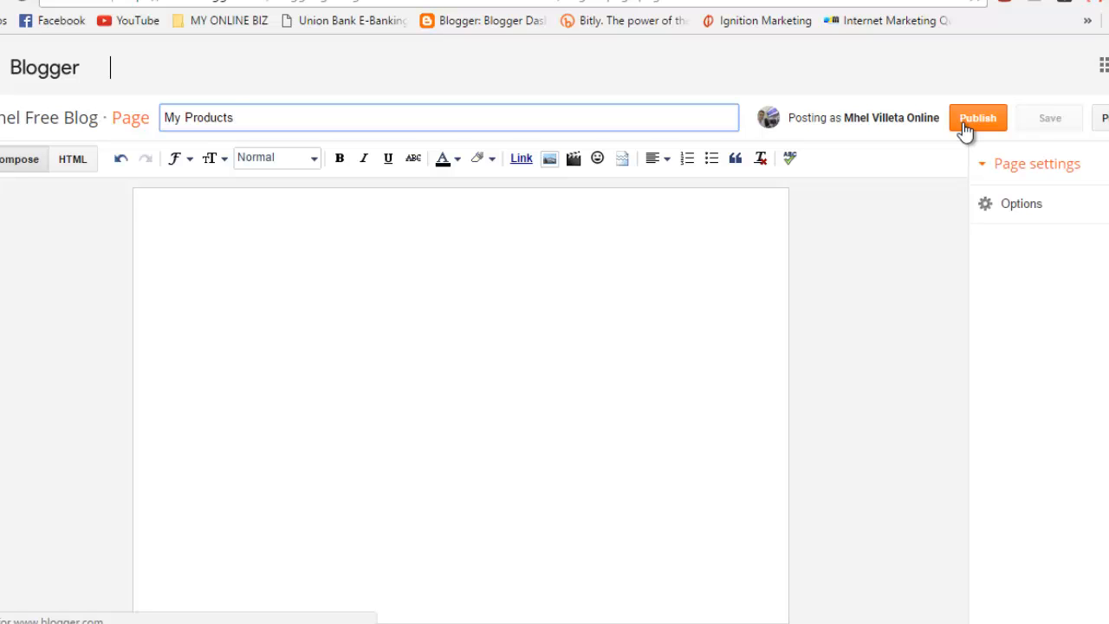
{"action": "left_click", "coordinate": [965, 127]}
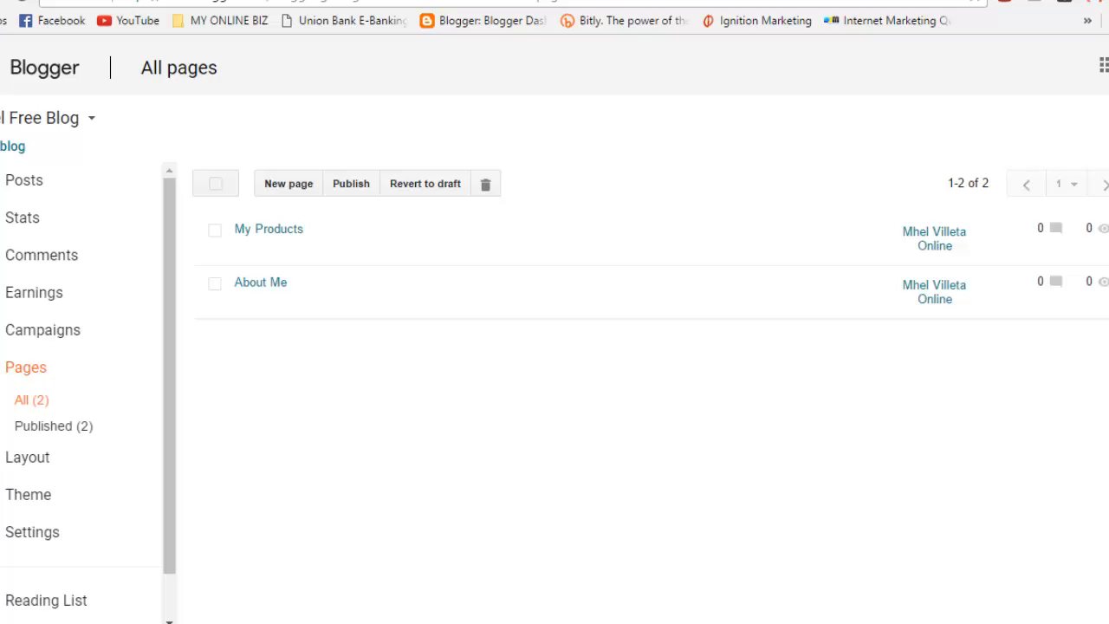
{"action": "key", "text": "ctrl+Tab"}
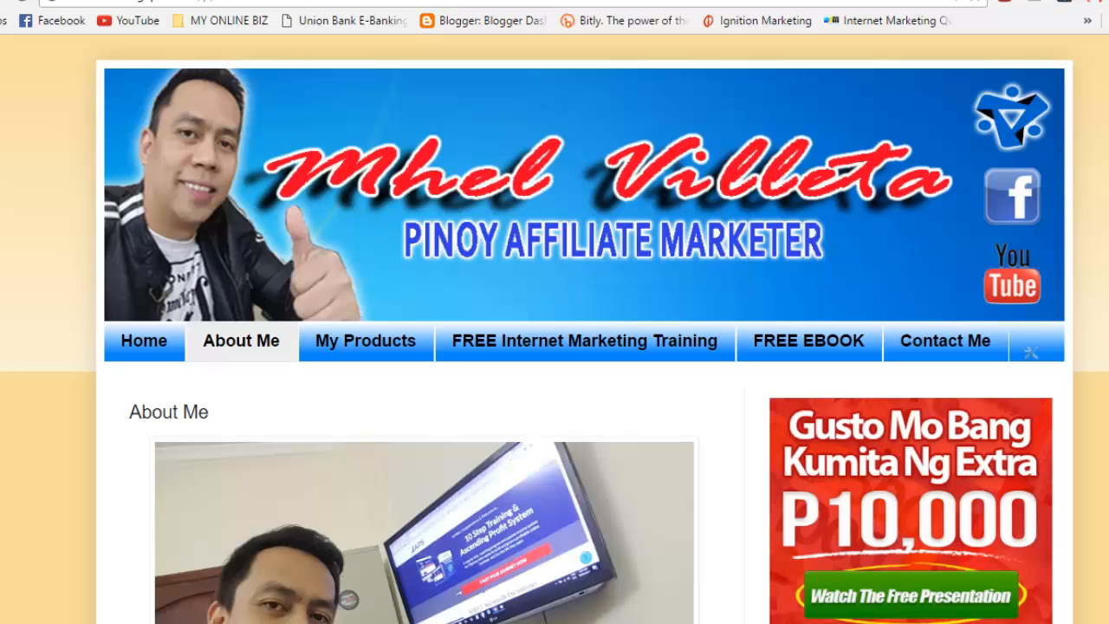
{"action": "key", "text": "ctrl+shift+Tab"}
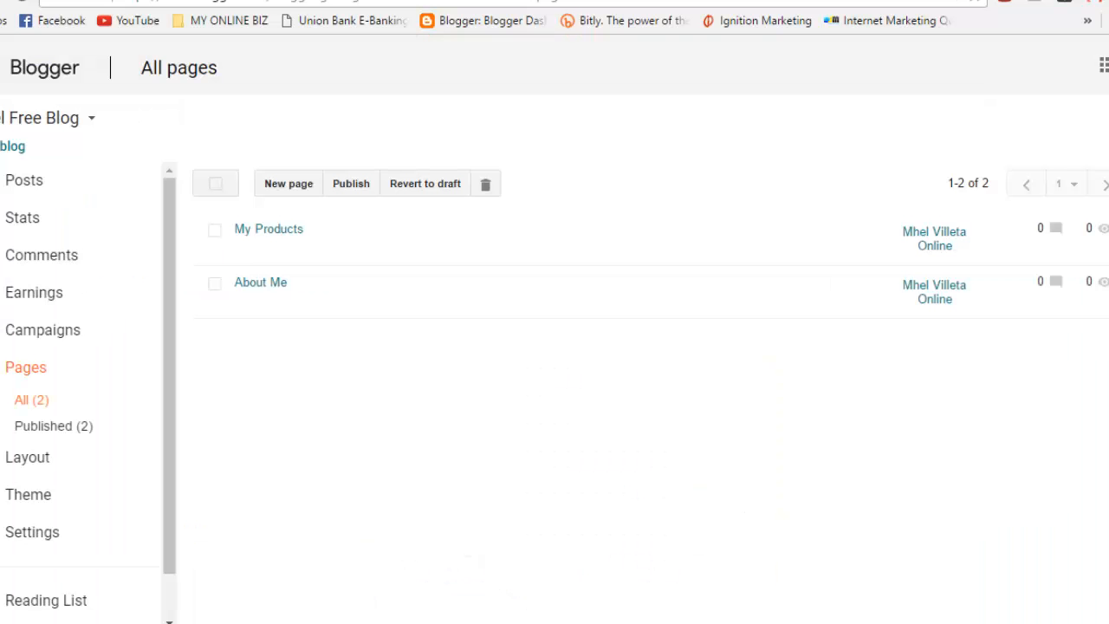
Step: Publish an empty page titled 'FREE Internet Marketing'
{"action": "left_click", "coordinate": [295, 185]}
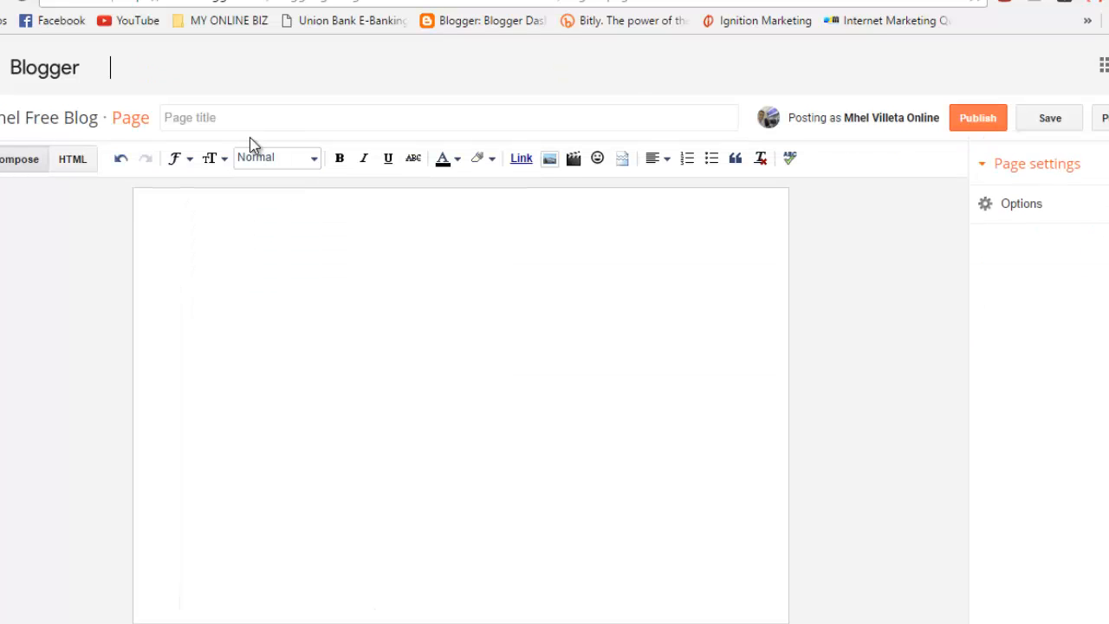
{"action": "left_click", "coordinate": [247, 116]}
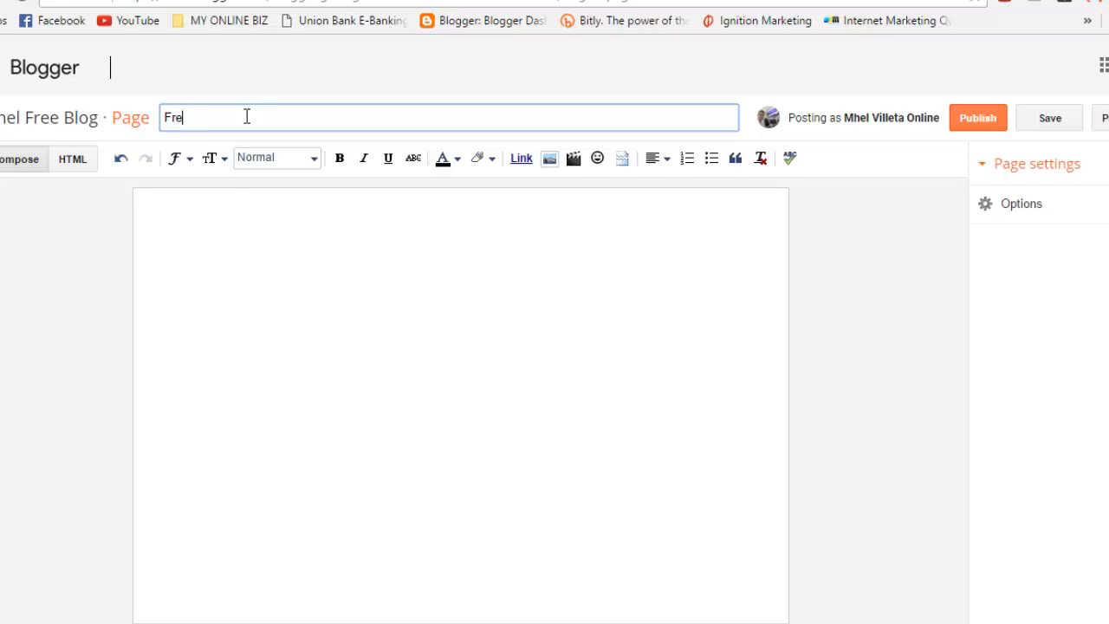
{"action": "type", "text": "FREE Internet Marketing"}
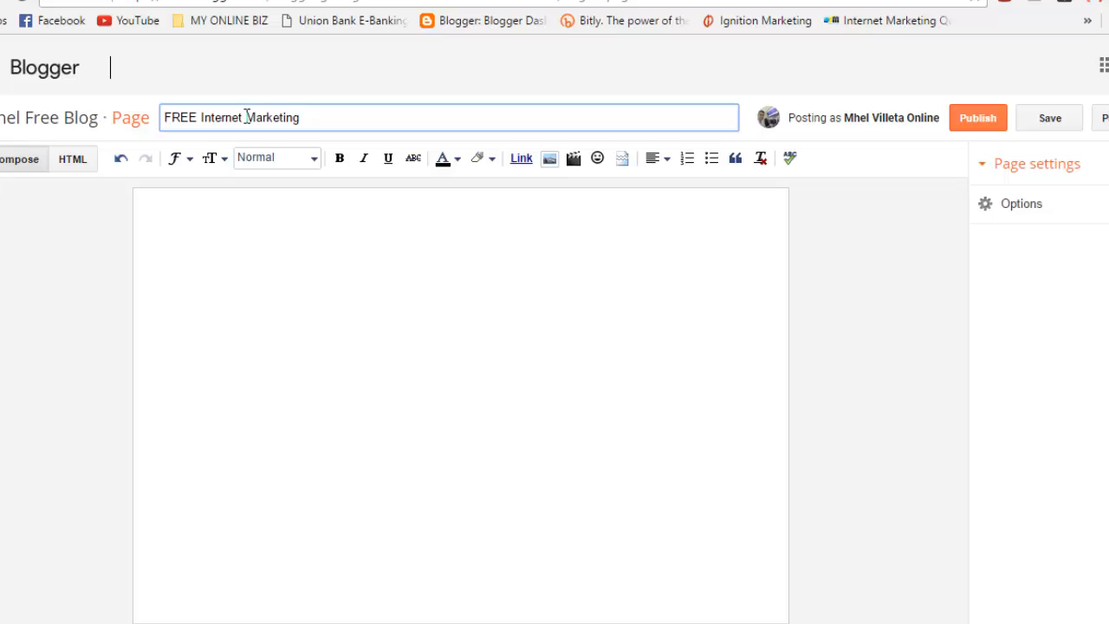
{"action": "left_click", "coordinate": [985, 121]}
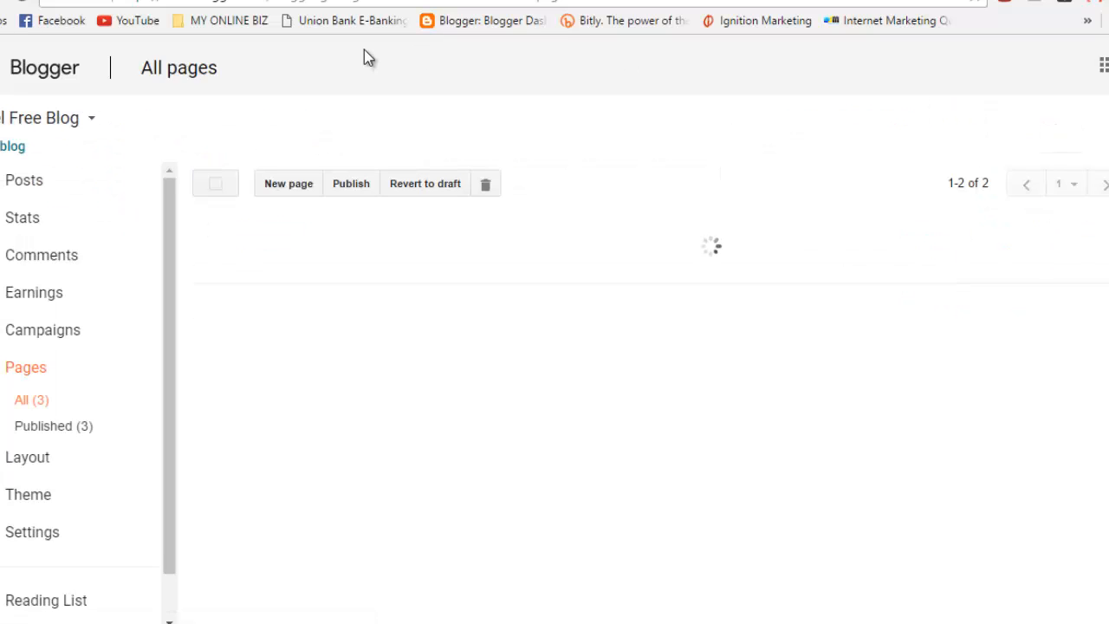
Step: Publish another empty page titled 'FREE EBOOK'
{"action": "left_click", "coordinate": [292, 182]}
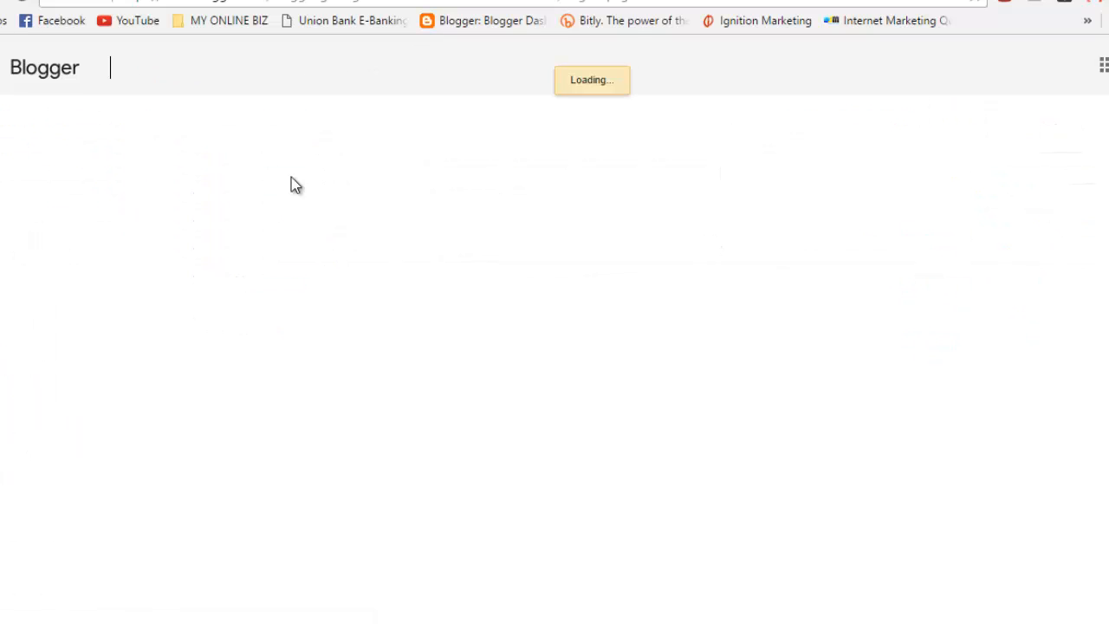
{"action": "left_click", "coordinate": [229, 116]}
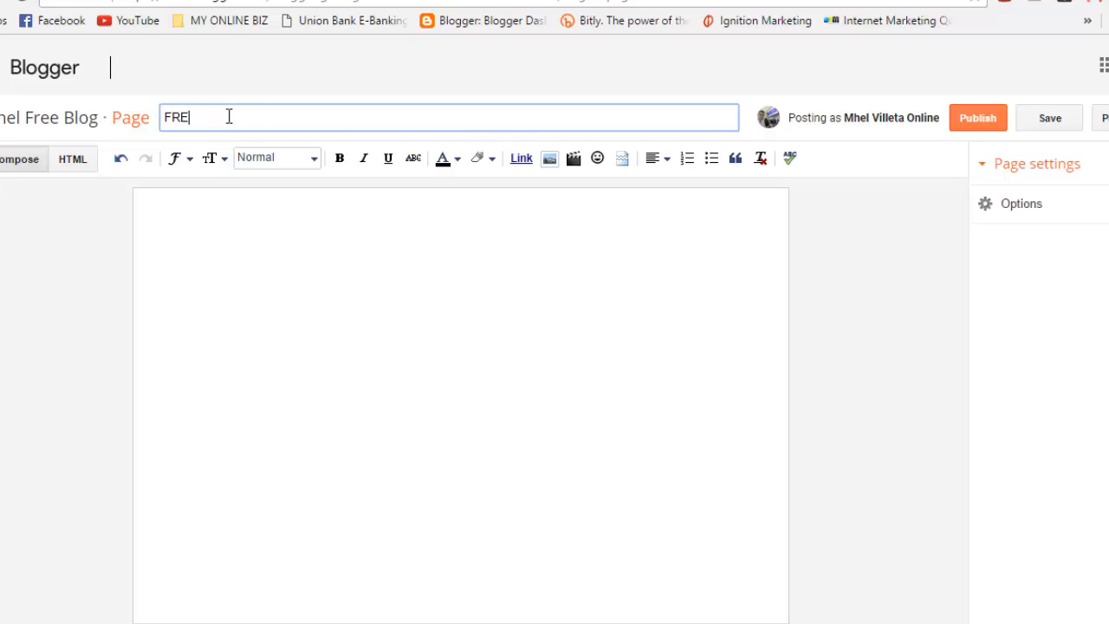
{"action": "type", "text": "FREE EBOOK"}
{"action": "left_click", "coordinate": [985, 122]}
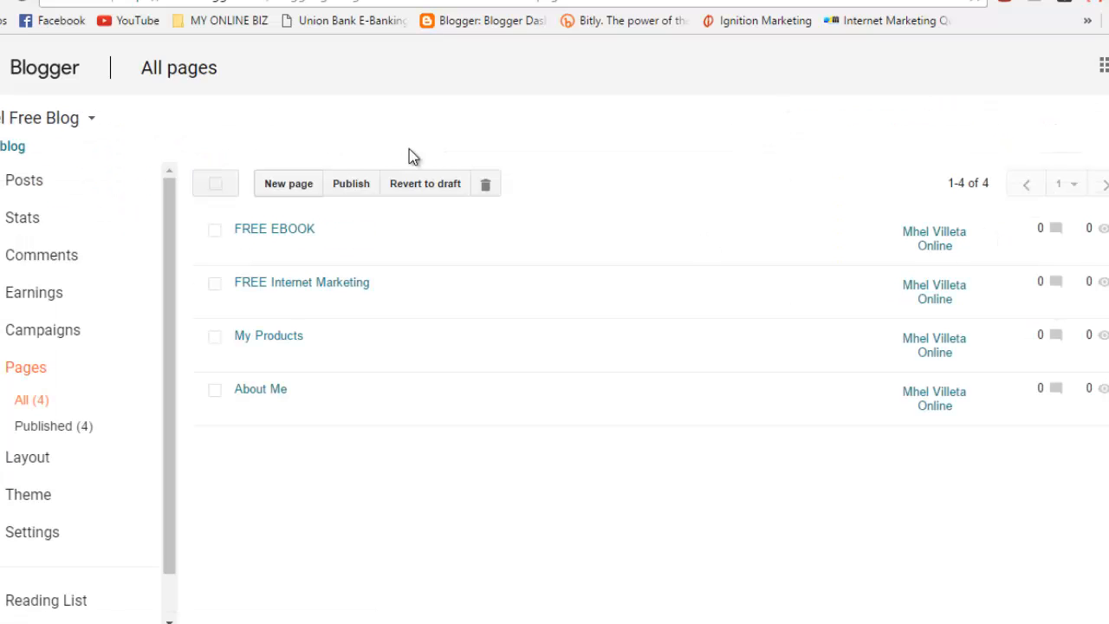
Step: Publish a fifth empty page titled 'Contact Me'
{"action": "left_click", "coordinate": [296, 185]}
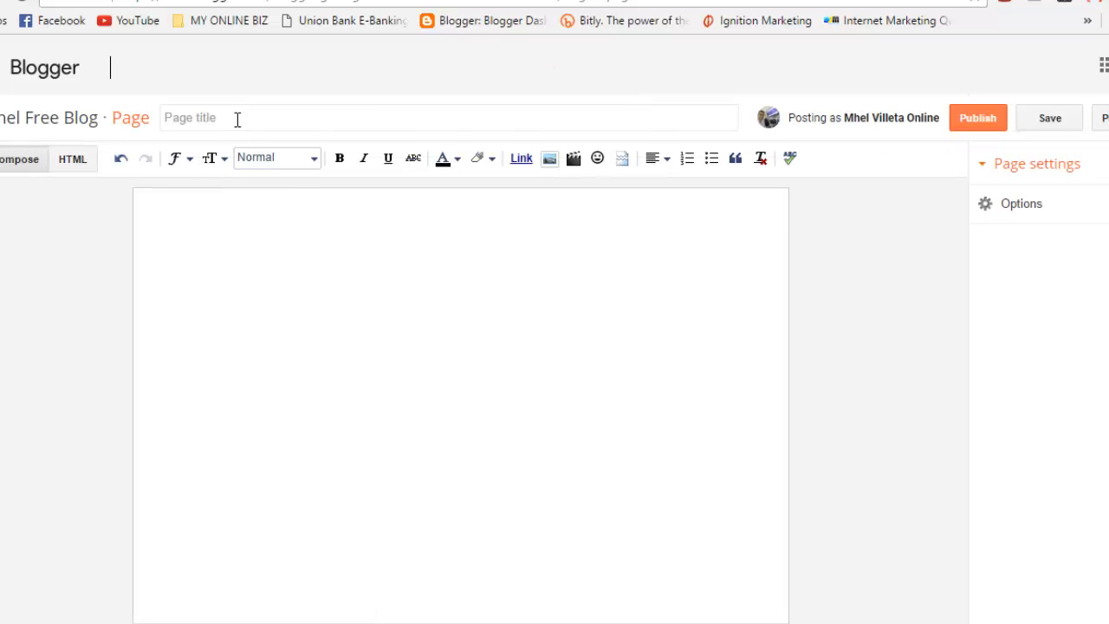
{"action": "left_click", "coordinate": [238, 120]}
{"action": "type", "text": "cO"}
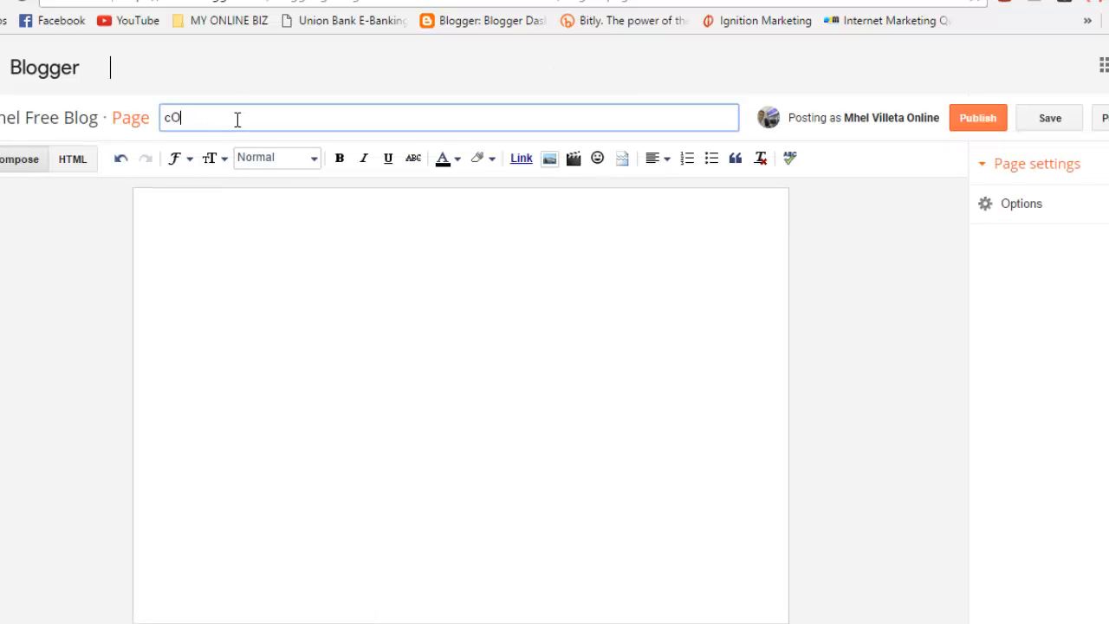
{"action": "type", "text": "NTA"}
{"action": "key", "text": "BackSpace"}
{"action": "key", "text": "BackSpace"}
{"action": "key", "text": "BackSpace"}
{"action": "key", "text": "BackSpace"}
{"action": "key", "text": "BackSpace"}
{"action": "key", "text": "BackSpace"}
{"action": "type", "text": "Contact M"}
{"action": "left_click", "coordinate": [976, 121]}
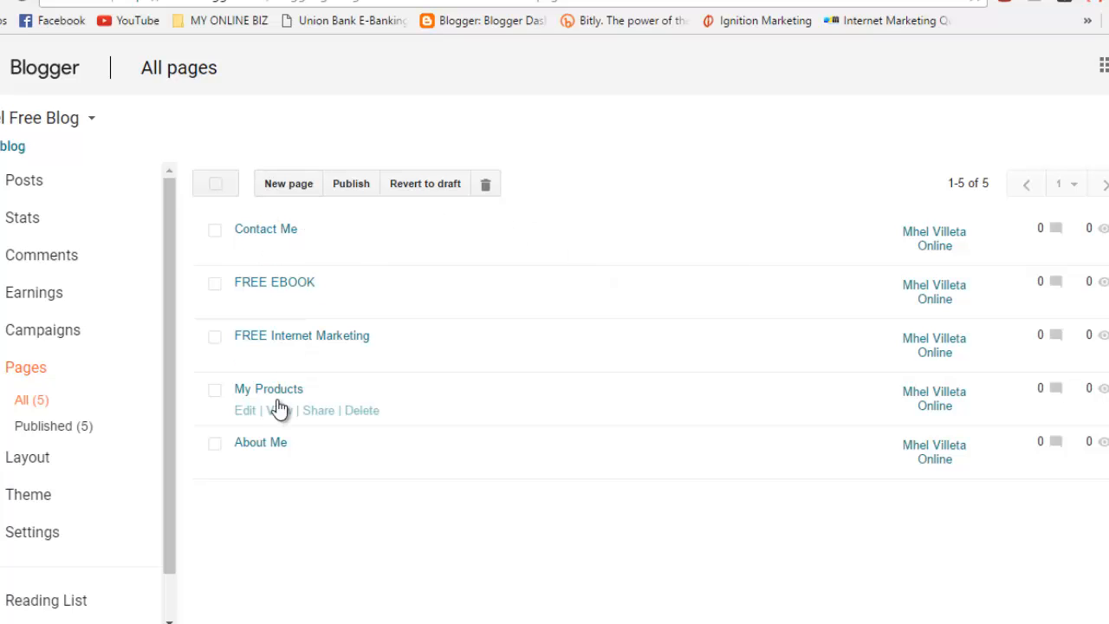
Step: View the My Products page on the live blog, then return to the pages list
{"action": "left_click", "coordinate": [279, 410]}
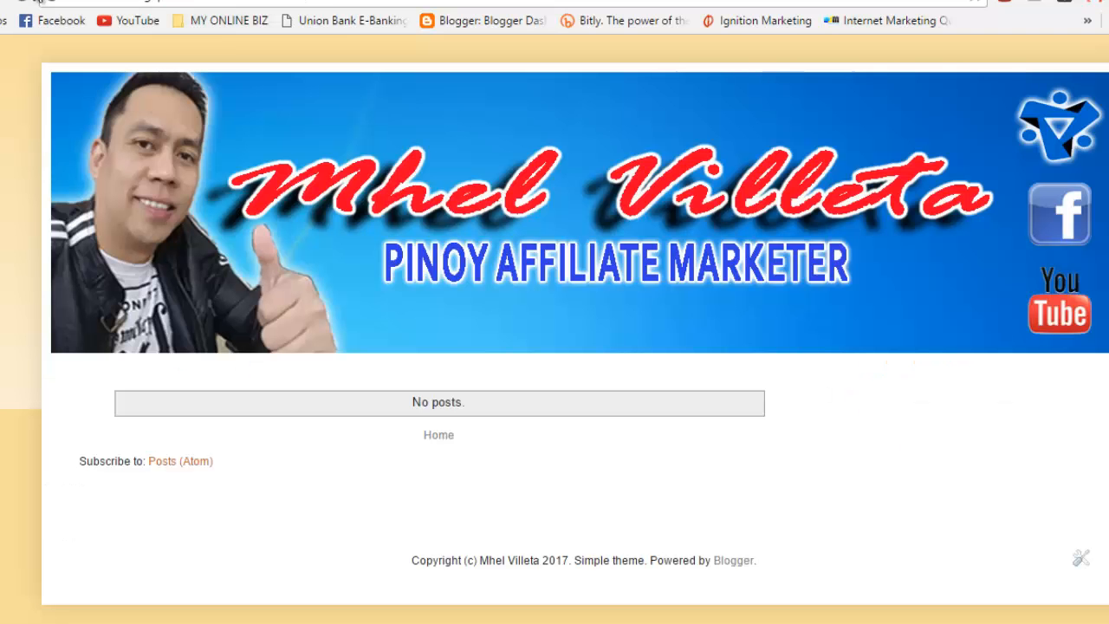
{"action": "left_click", "coordinate": [25, 5]}
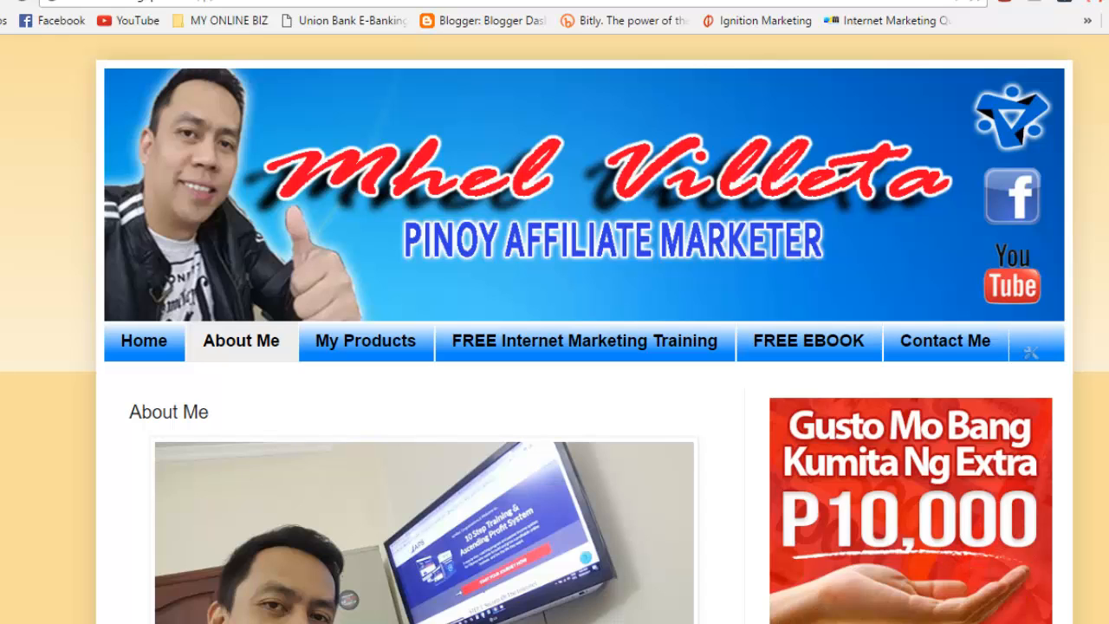
{"action": "key", "text": "ctrl+shift+Tab"}
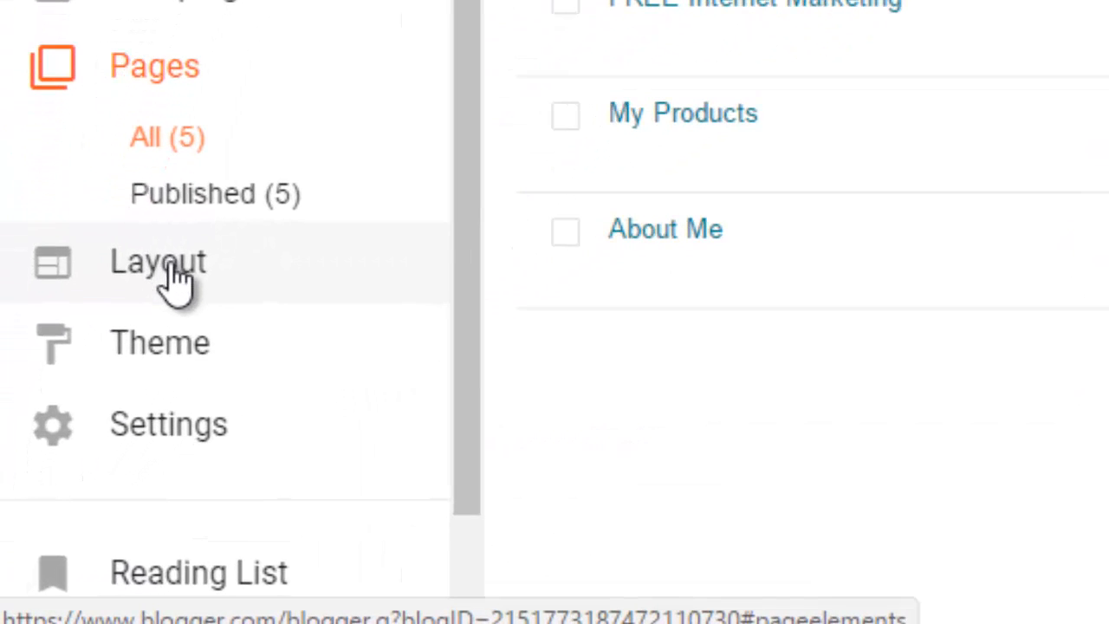
Step: In Layout, choose the Pages gadget for the Cross-Column section beneath the header
{"action": "left_click", "coordinate": [173, 279]}
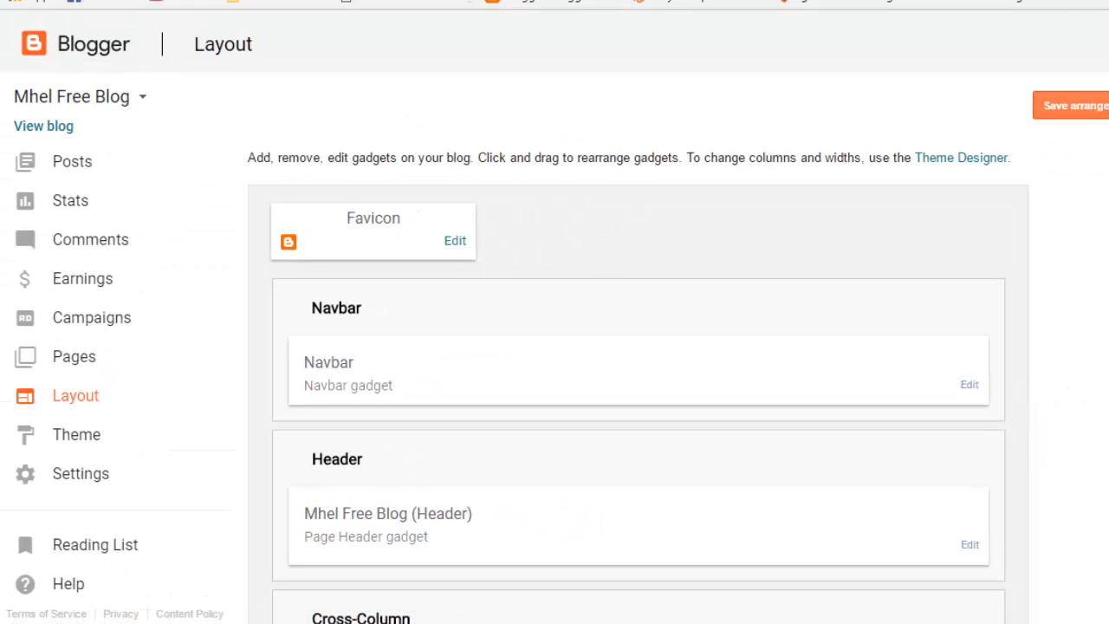
{"action": "scroll", "coordinate": [638, 382], "scroll_direction": "down", "scroll_amount": 3}
{"action": "scroll", "coordinate": [638, 381], "scroll_direction": "down", "scroll_amount": 1}
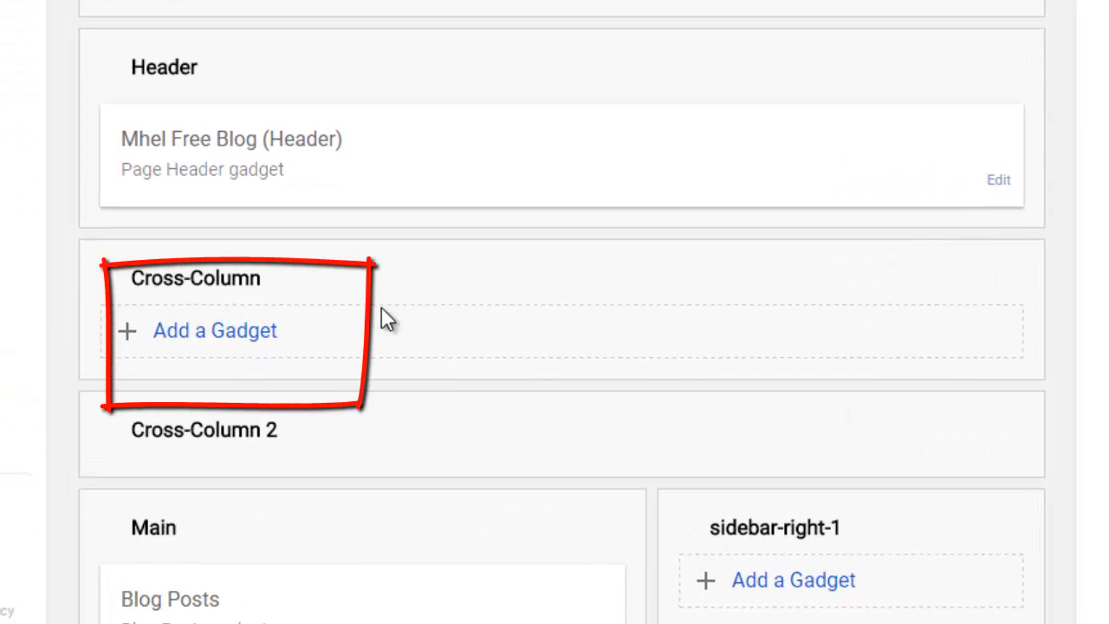
{"action": "left_click", "coordinate": [198, 345]}
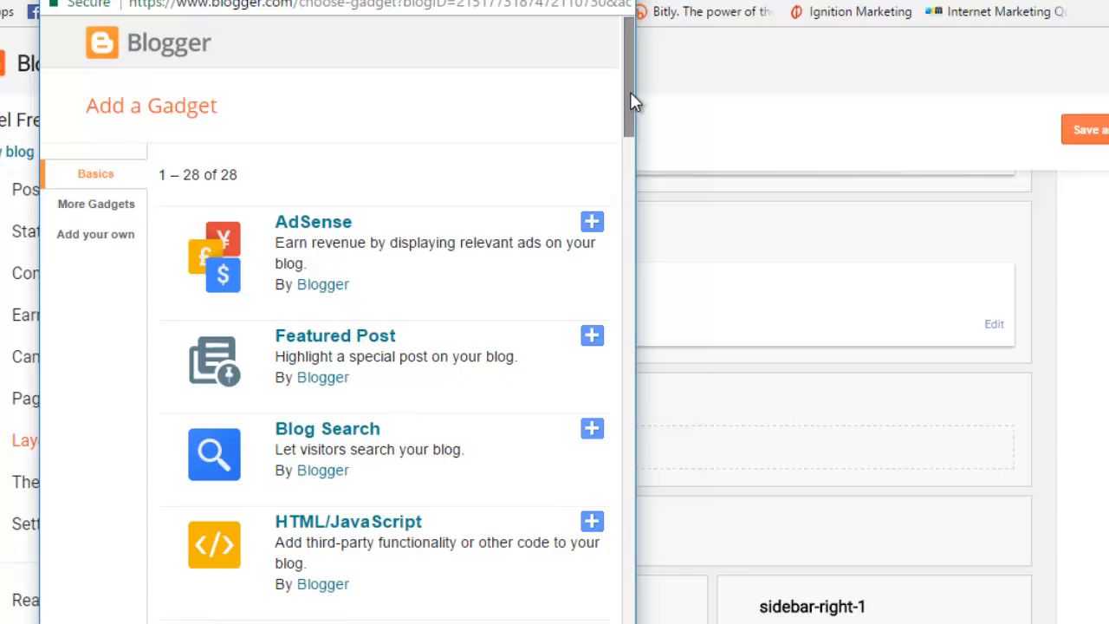
{"action": "left_click_drag", "start_coordinate": [630, 92], "coordinate": [644, 280]}
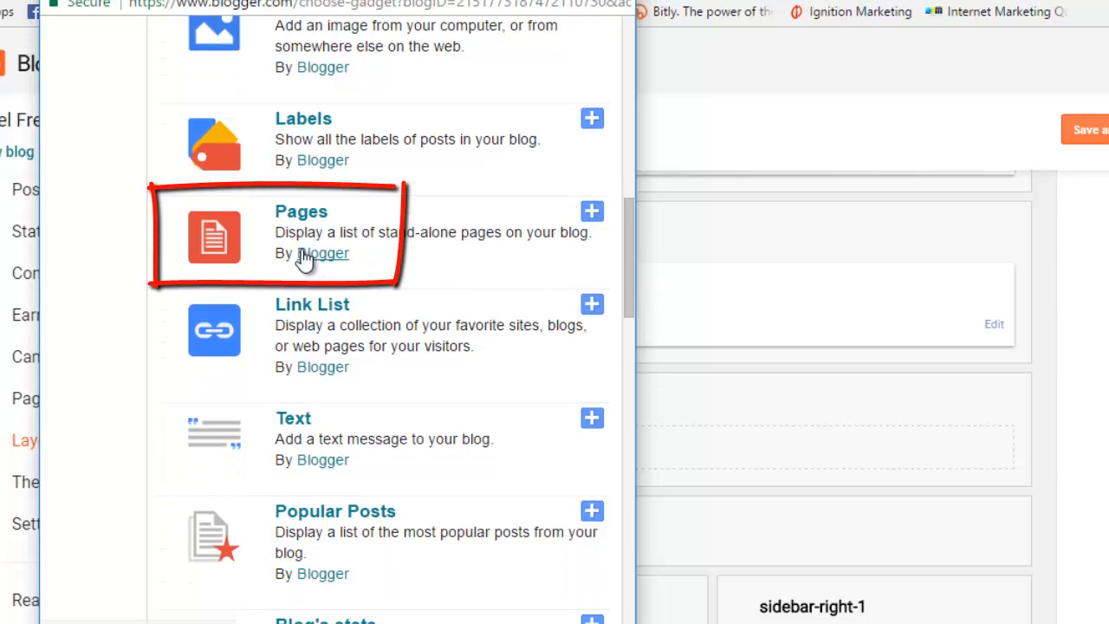
{"action": "left_click", "coordinate": [213, 241]}
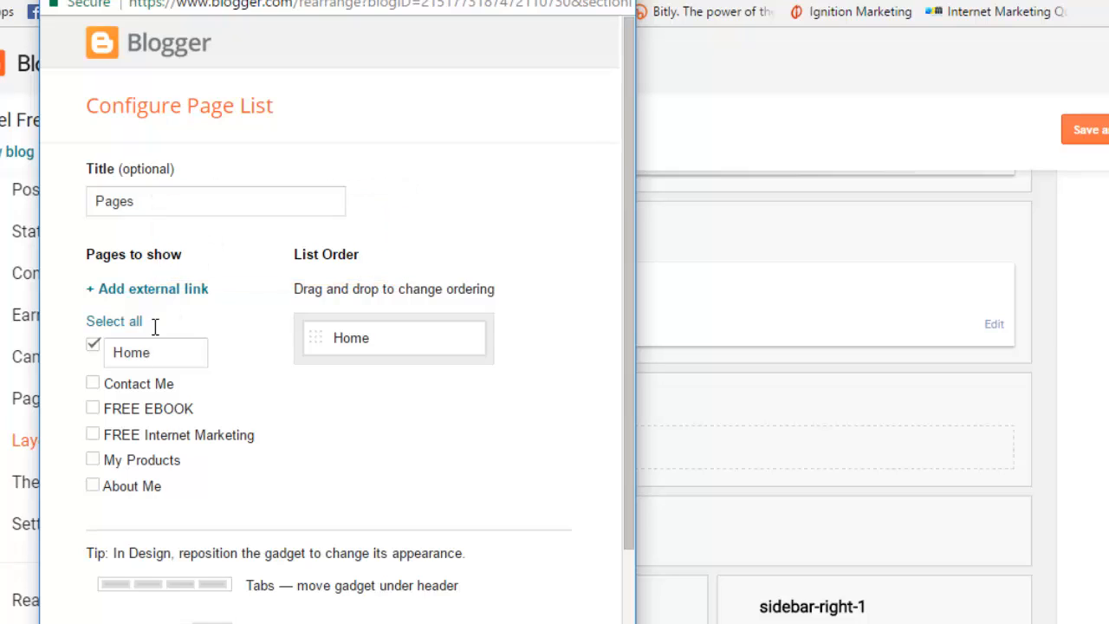
Step: Tick Contact Me, FREE EBOOK, FREE Internet Marketing, My Products and About Me in the Pages gadget
{"action": "left_click", "coordinate": [93, 385]}
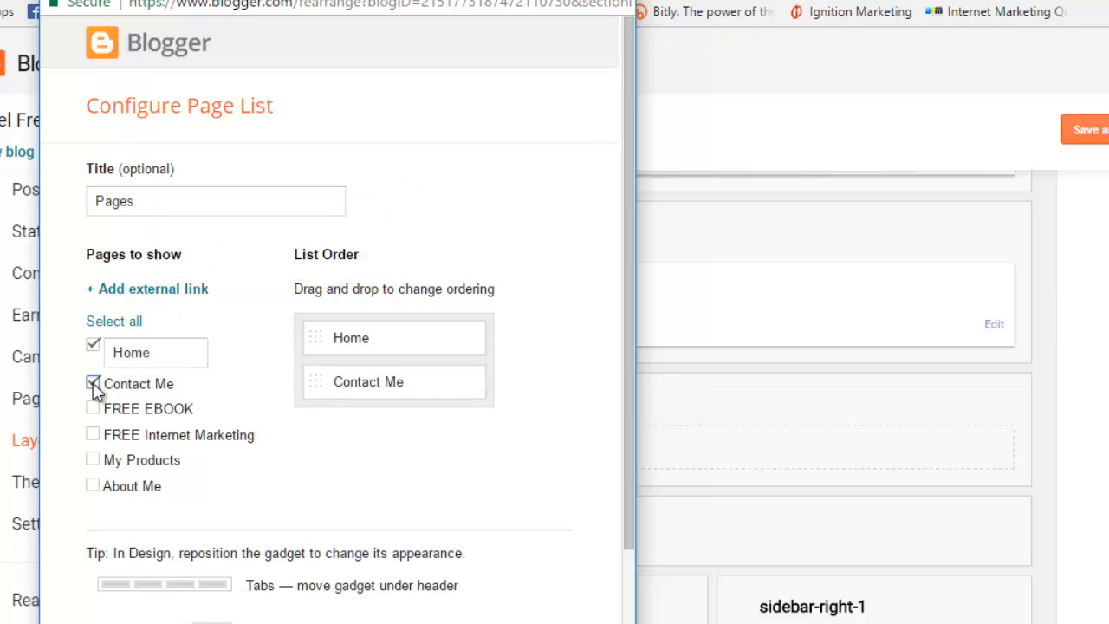
{"action": "left_click", "coordinate": [94, 409]}
{"action": "left_click", "coordinate": [94, 435]}
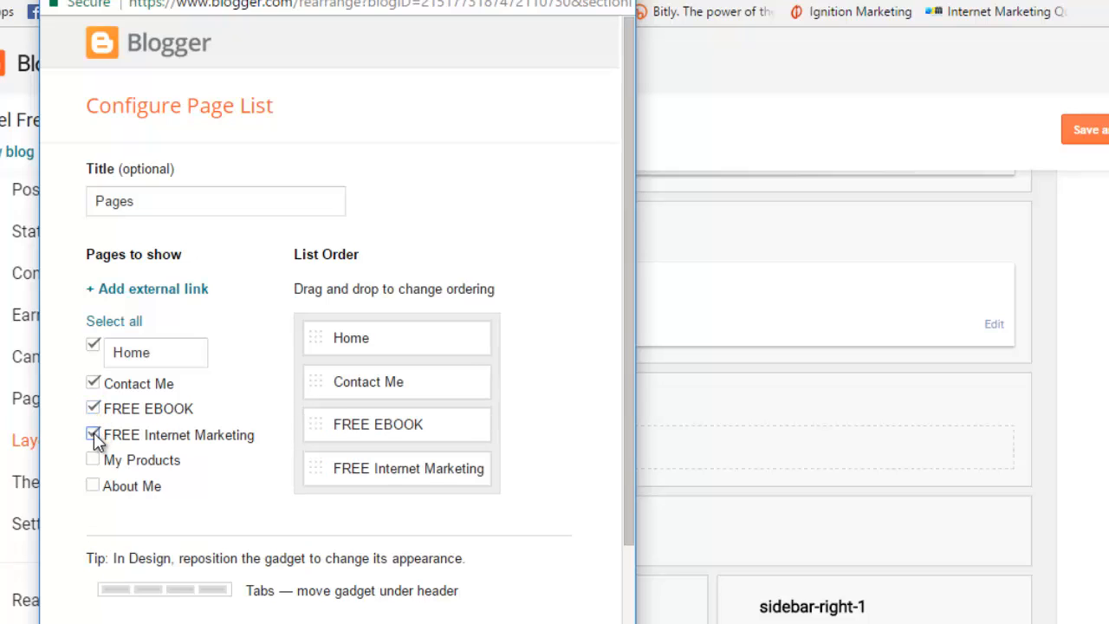
{"action": "left_click", "coordinate": [94, 459]}
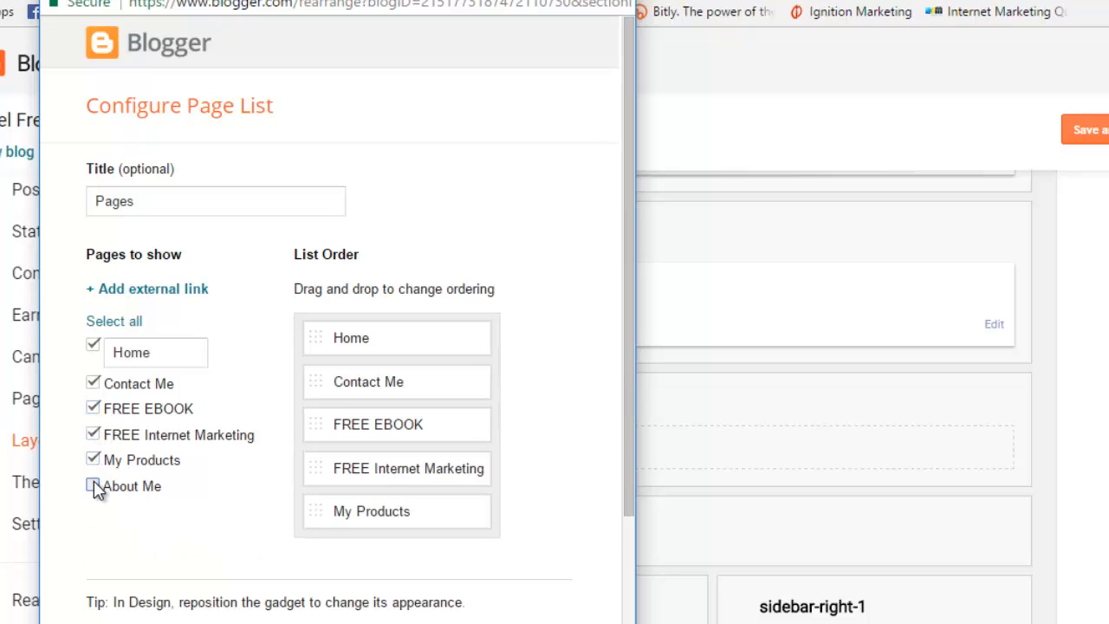
{"action": "left_click", "coordinate": [93, 485]}
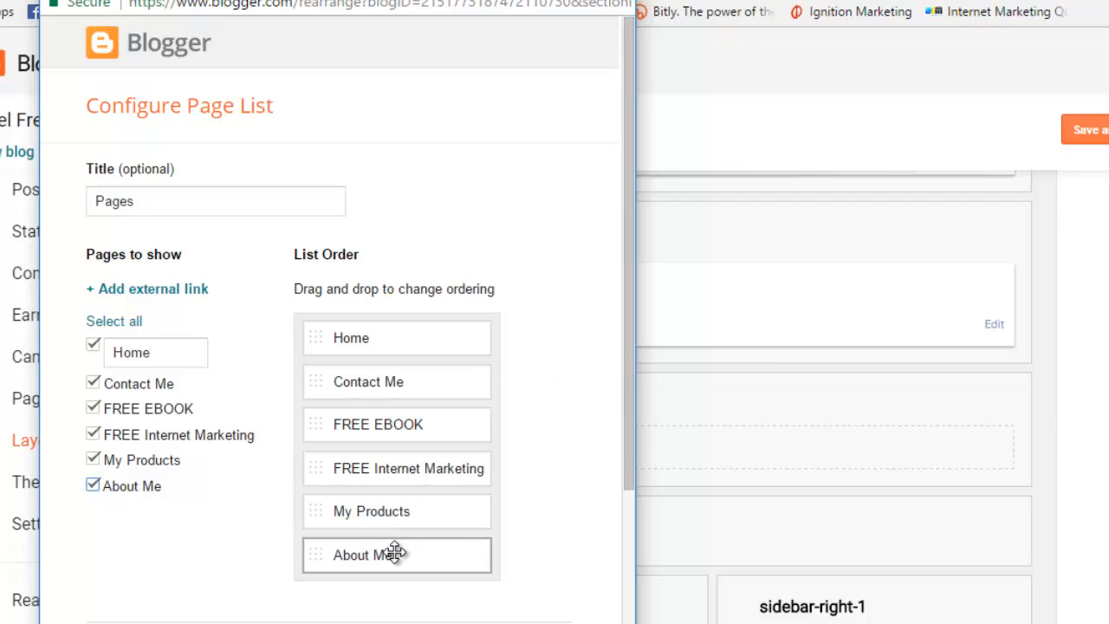
Step: Order the pages Home, About Me, My Products, FREE Internet Marketing, FREE EBOOK, Contact Me and save
{"action": "left_click_drag", "start_coordinate": [394, 552], "coordinate": [411, 367]}
{"action": "left_click_drag", "start_coordinate": [376, 562], "coordinate": [387, 382]}
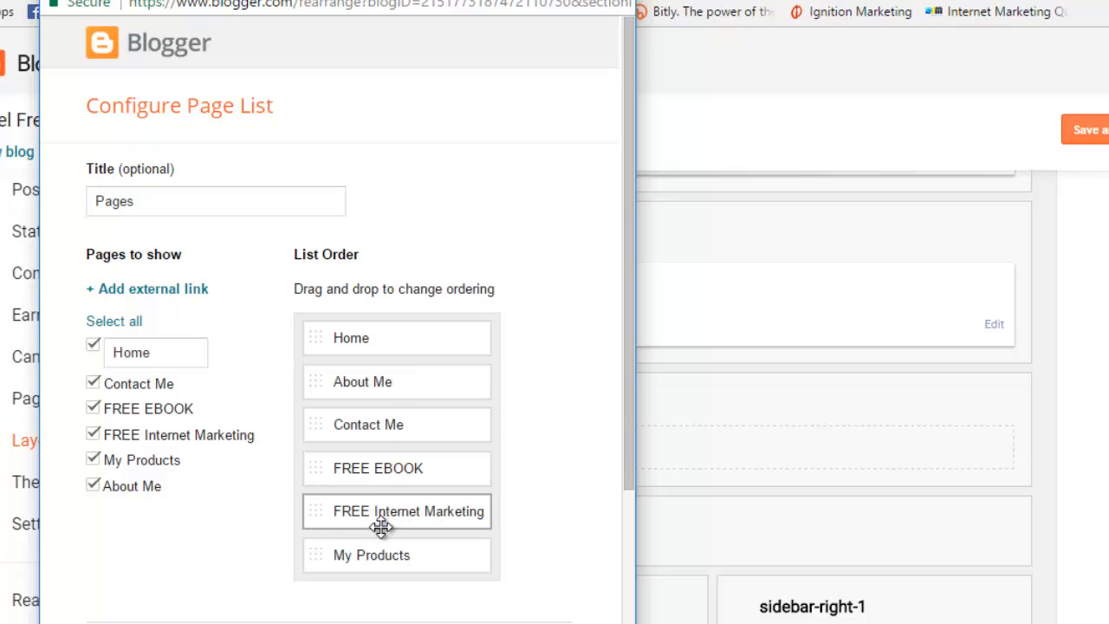
{"action": "left_click_drag", "start_coordinate": [376, 552], "coordinate": [386, 381]}
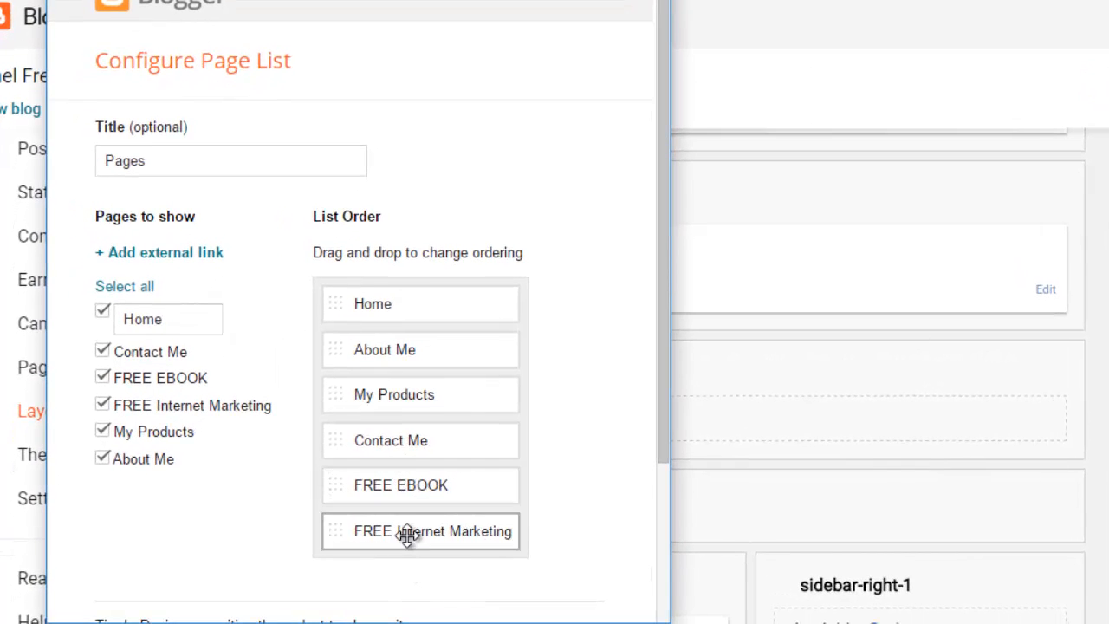
{"action": "left_click_drag", "start_coordinate": [409, 533], "coordinate": [411, 436]}
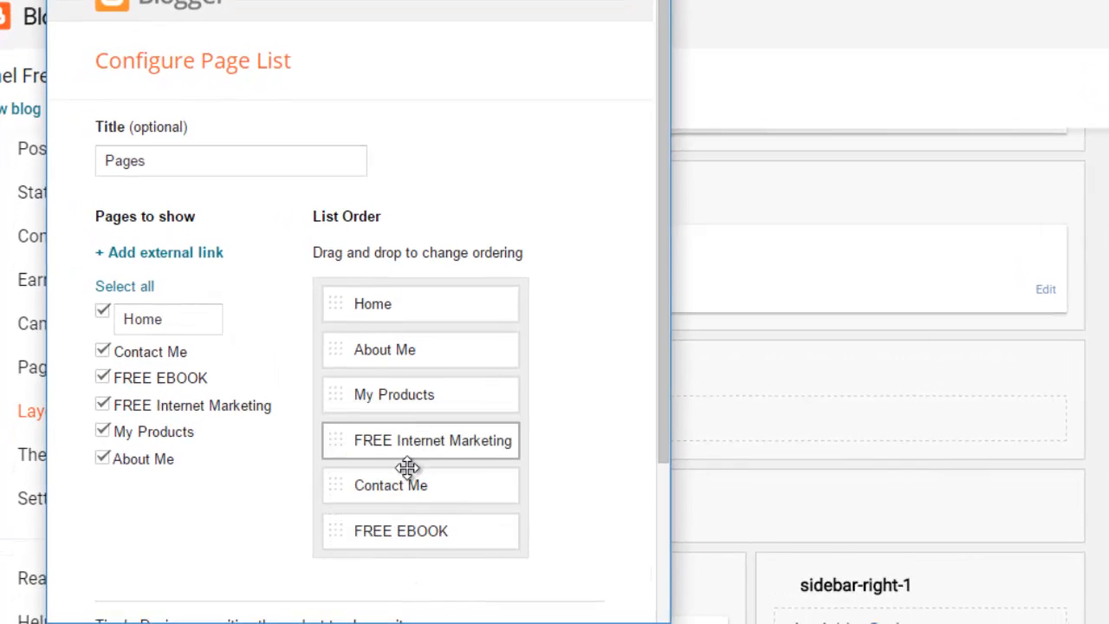
{"action": "left_click_drag", "start_coordinate": [405, 527], "coordinate": [404, 479]}
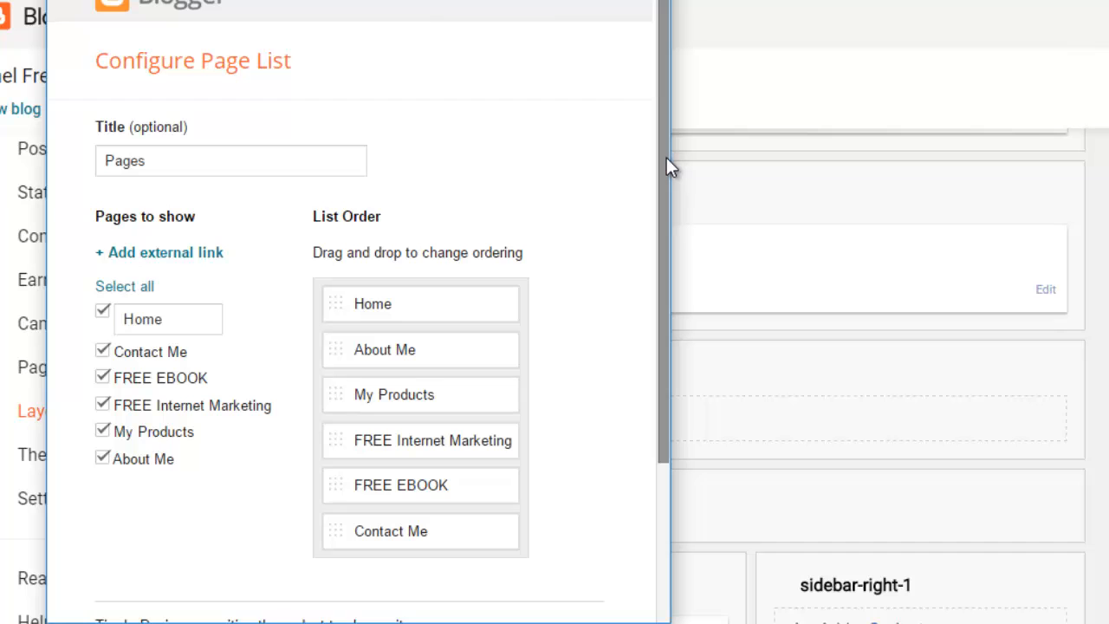
{"action": "scroll", "coordinate": [686, 268], "scroll_direction": "down", "scroll_amount": 2}
{"action": "scroll", "coordinate": [694, 303], "scroll_direction": "down", "scroll_amount": 2}
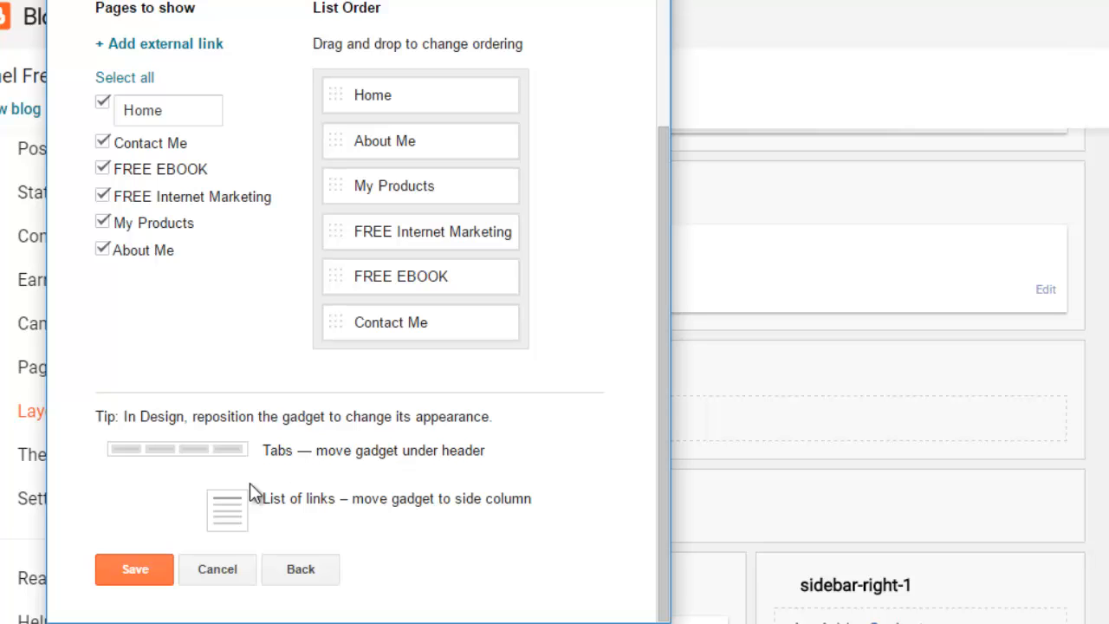
{"action": "left_click", "coordinate": [151, 577]}
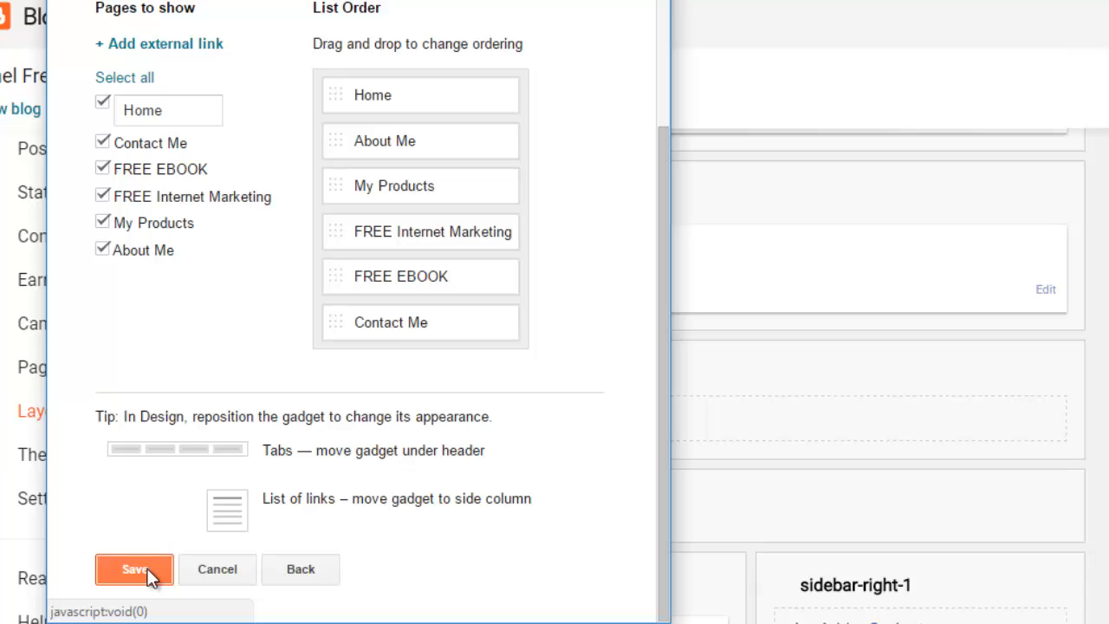
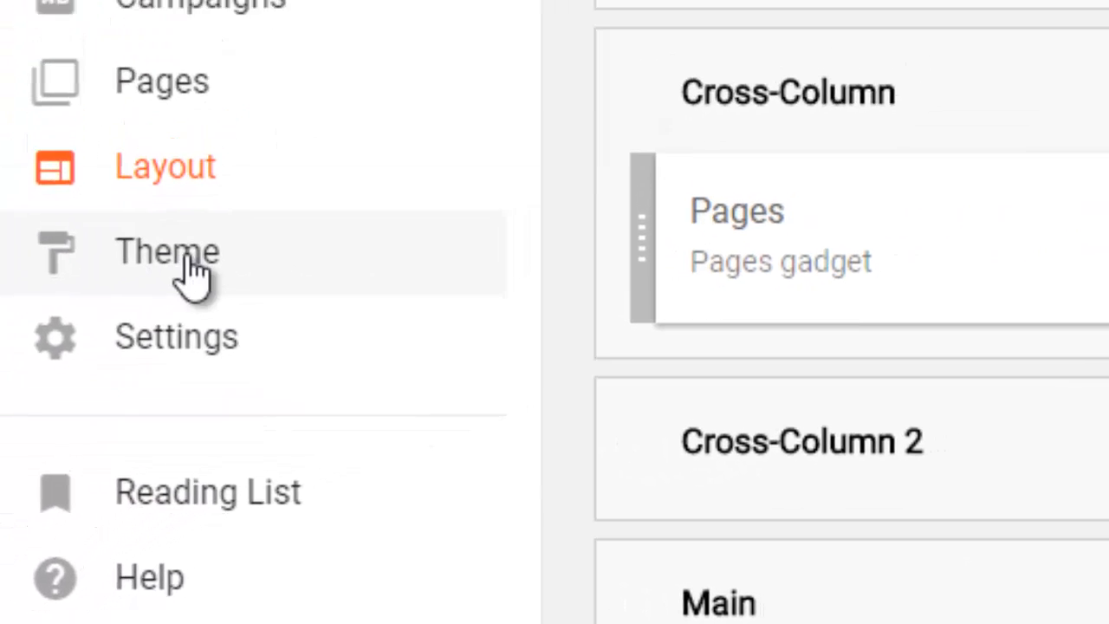
Step: From Theme, customize the live blog and open the Theme Designer's Advanced font and colour settings
{"action": "left_click", "coordinate": [191, 269]}
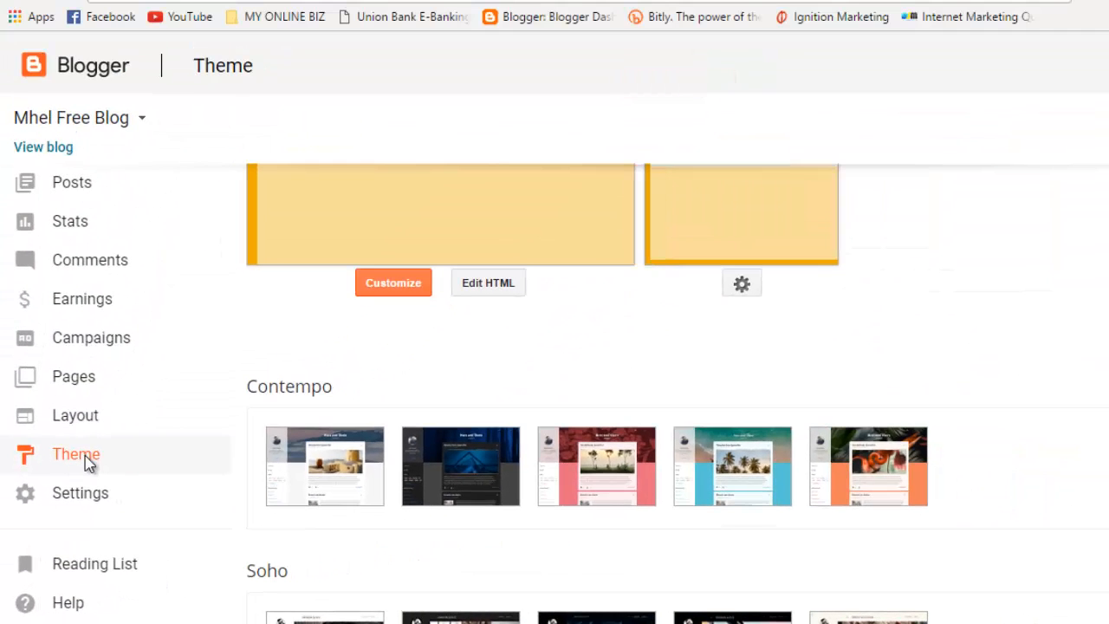
{"action": "scroll", "coordinate": [606, 347], "scroll_direction": "up", "scroll_amount": 3}
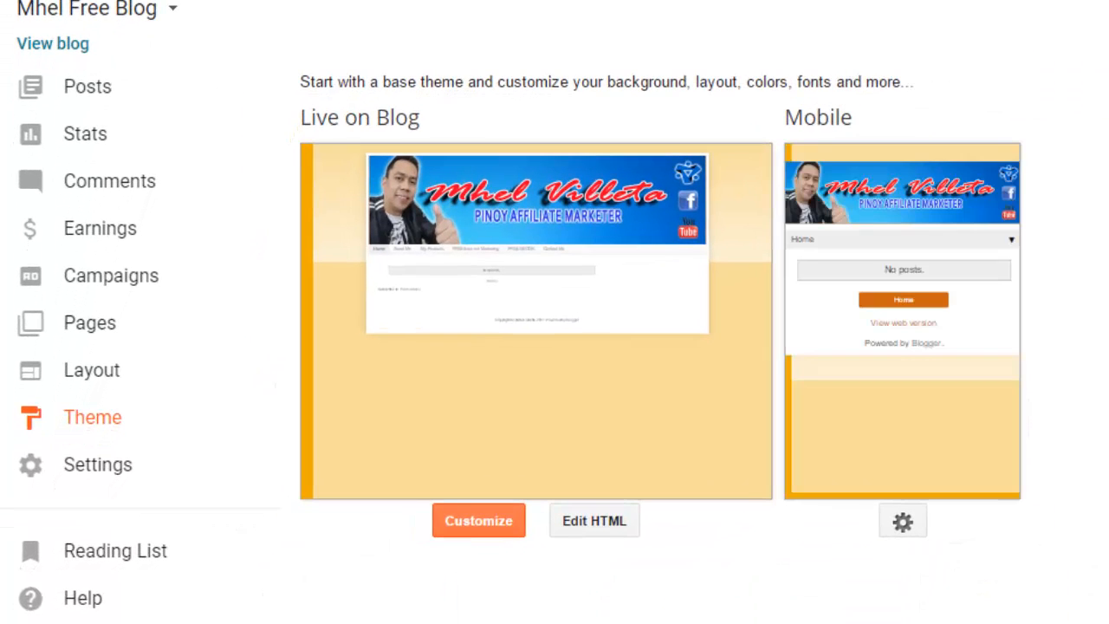
{"action": "left_click", "coordinate": [479, 525]}
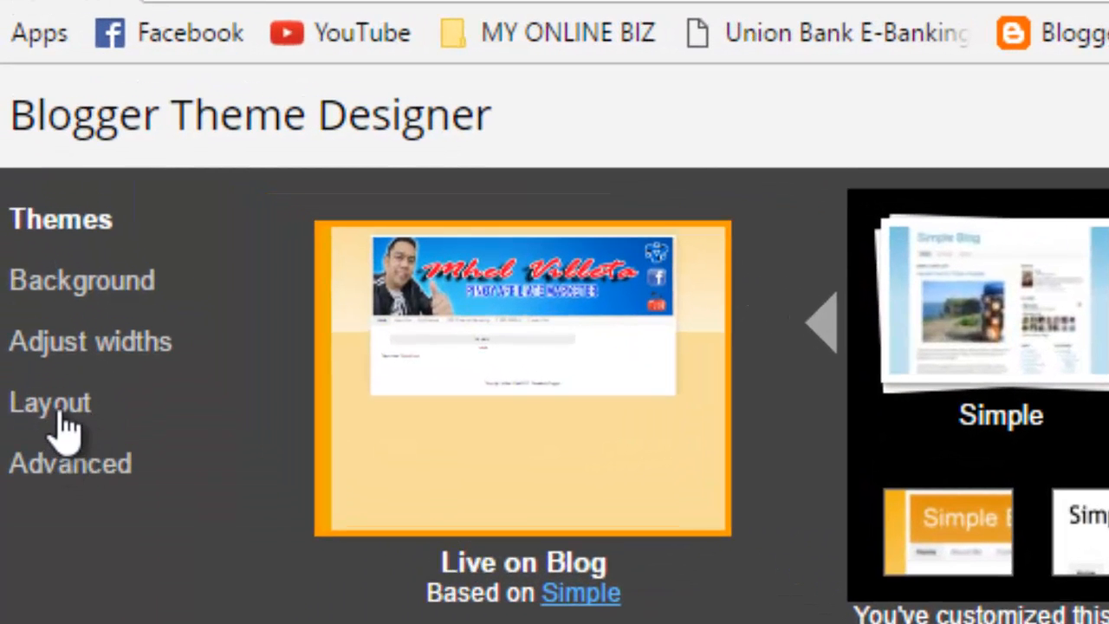
{"action": "left_click", "coordinate": [100, 485]}
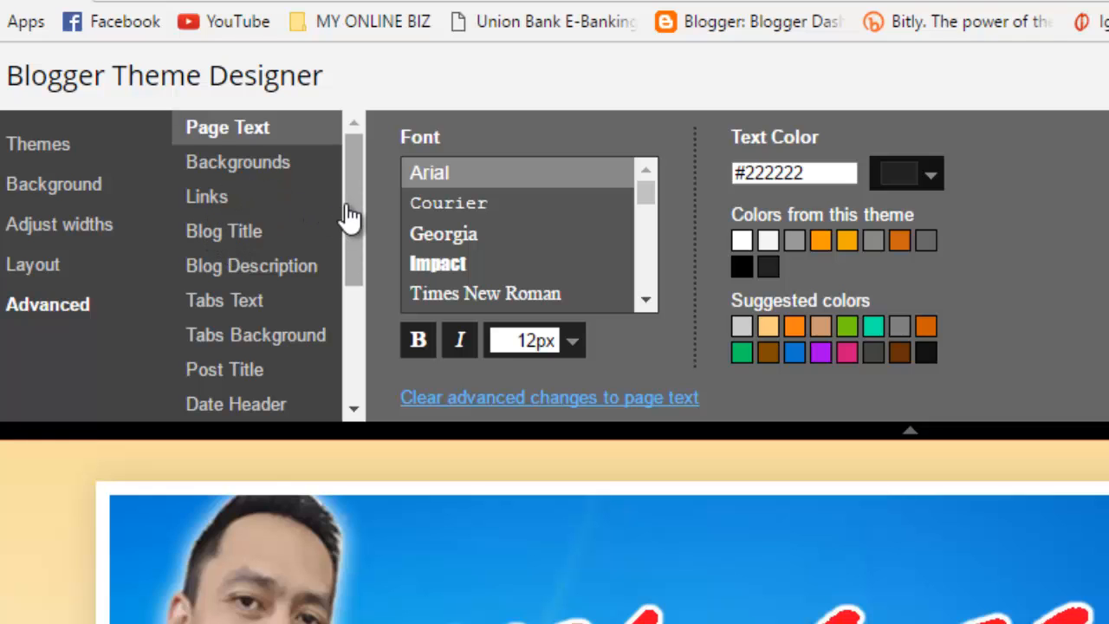
Step: Make the Tabs Text labels bold and enlarge them from 14px to 20px
{"action": "left_click_drag", "start_coordinate": [347, 217], "coordinate": [366, 248]}
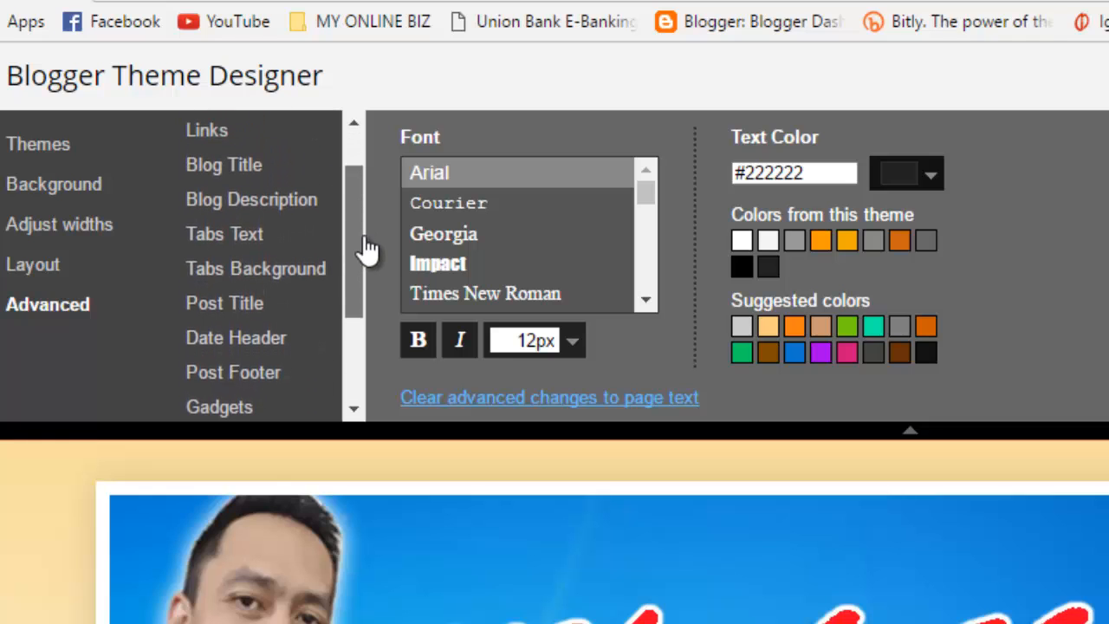
{"action": "left_click", "coordinate": [240, 243]}
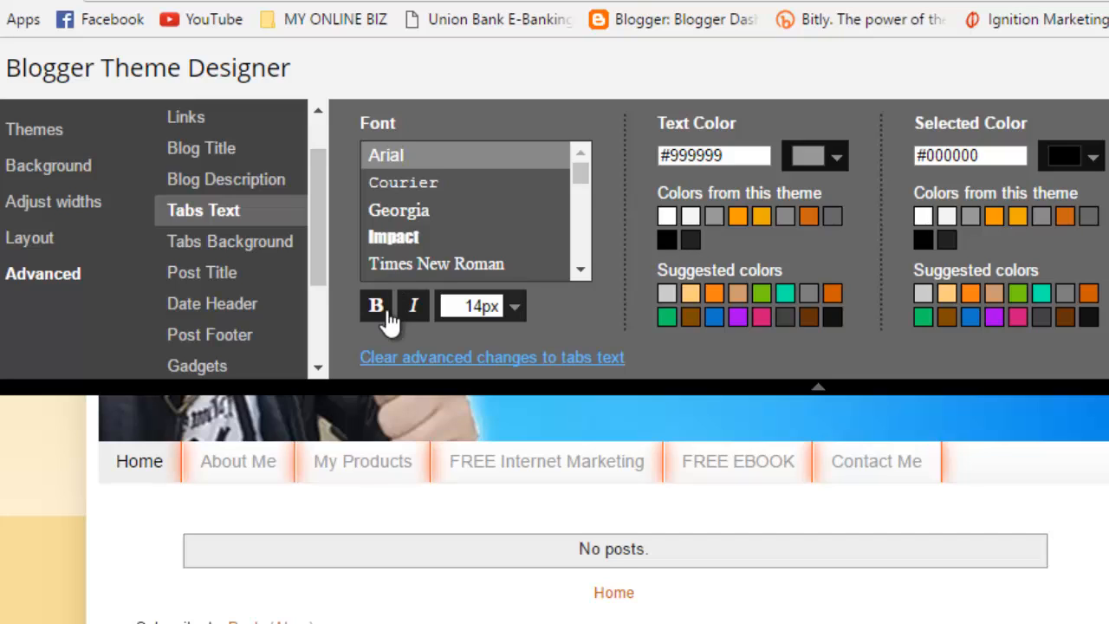
{"action": "left_click", "coordinate": [376, 307]}
{"action": "left_click", "coordinate": [514, 310]}
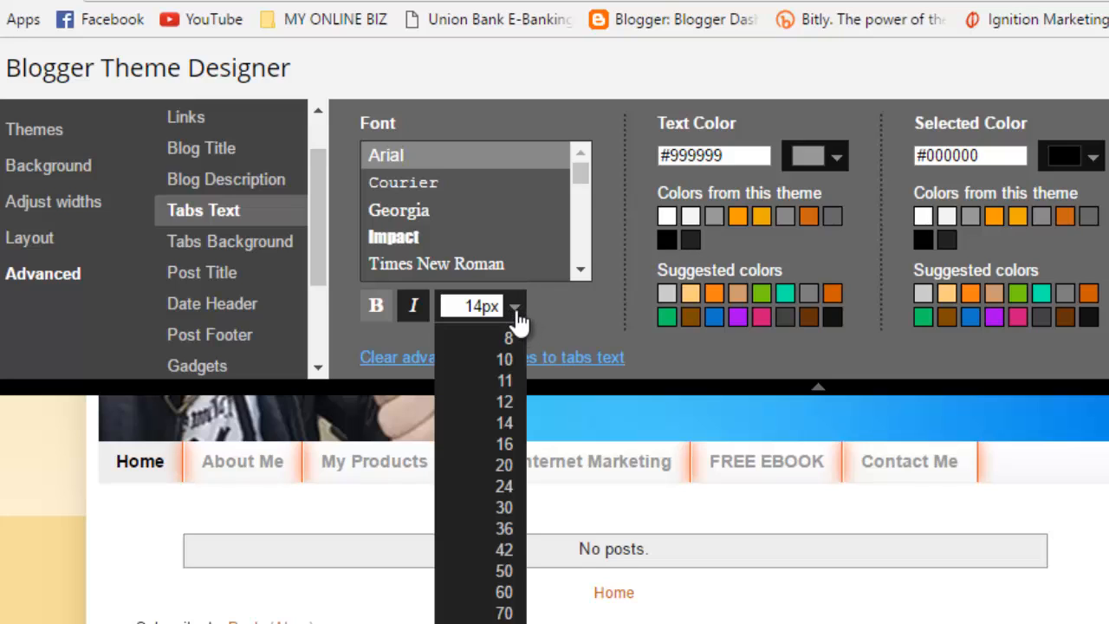
{"action": "left_click", "coordinate": [503, 464]}
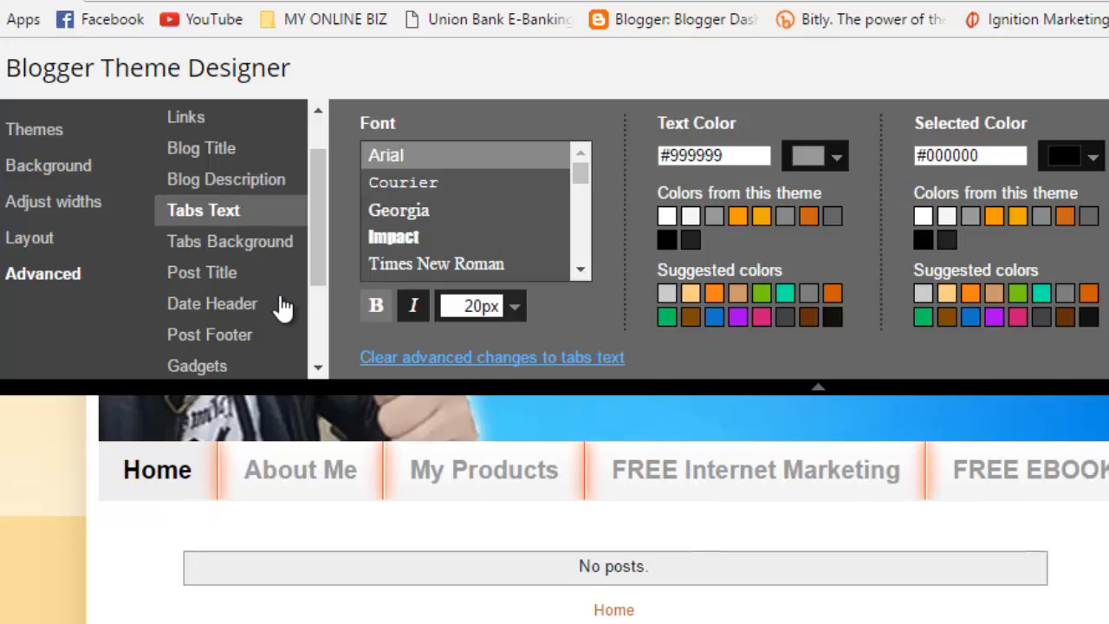
{"action": "left_click", "coordinate": [261, 247]}
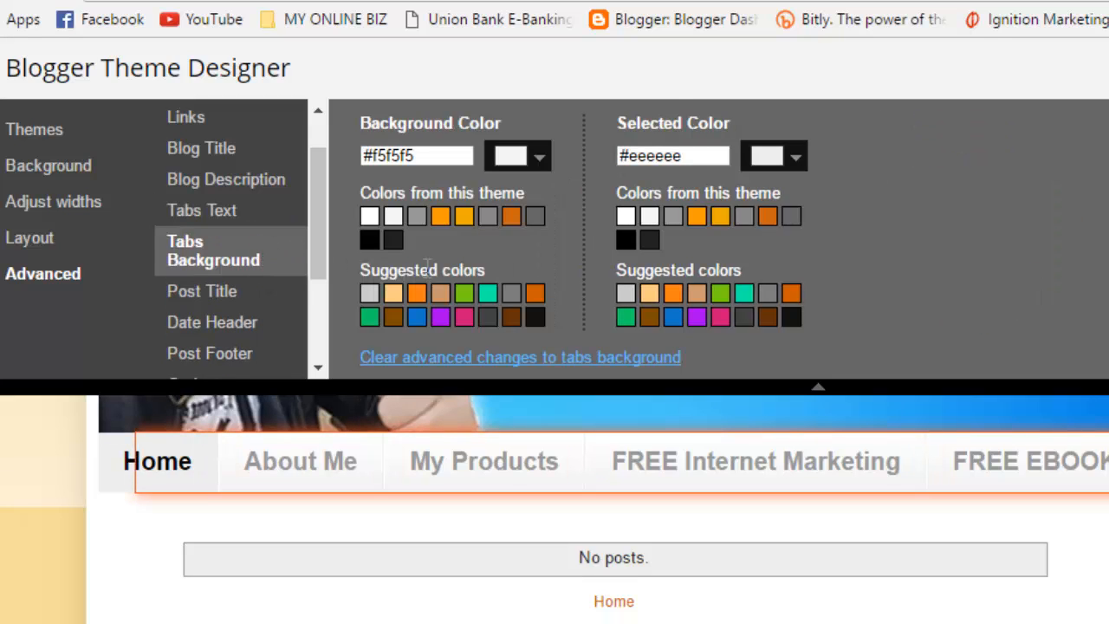
Step: Set the Tabs Background colour to dark blue #0b5394 after briefly trying teal
{"action": "left_click", "coordinate": [533, 157]}
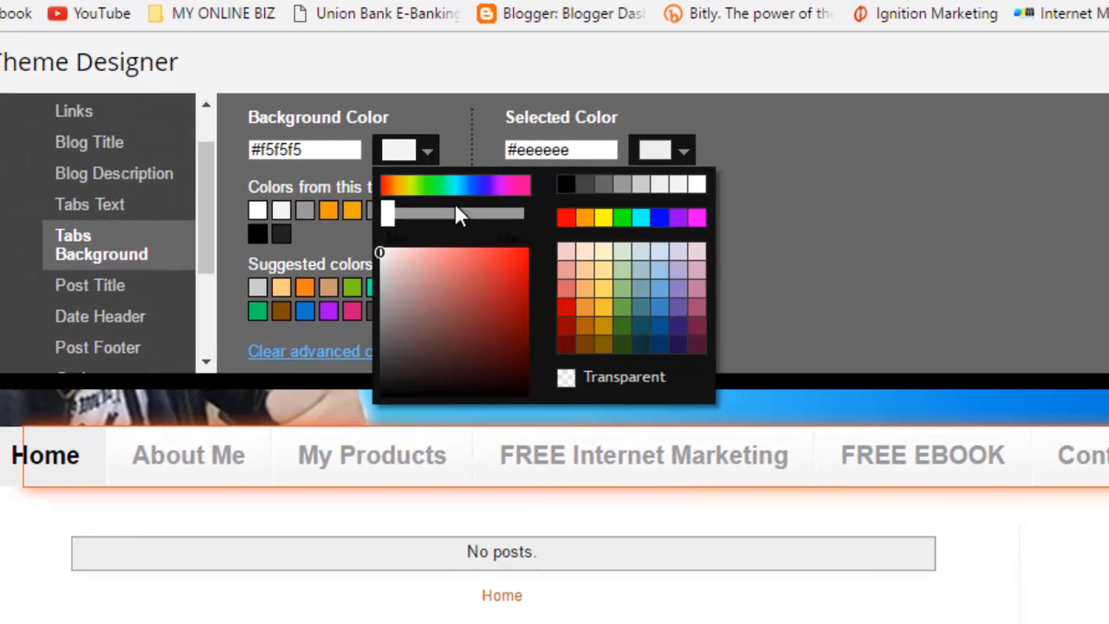
{"action": "left_click", "coordinate": [485, 186]}
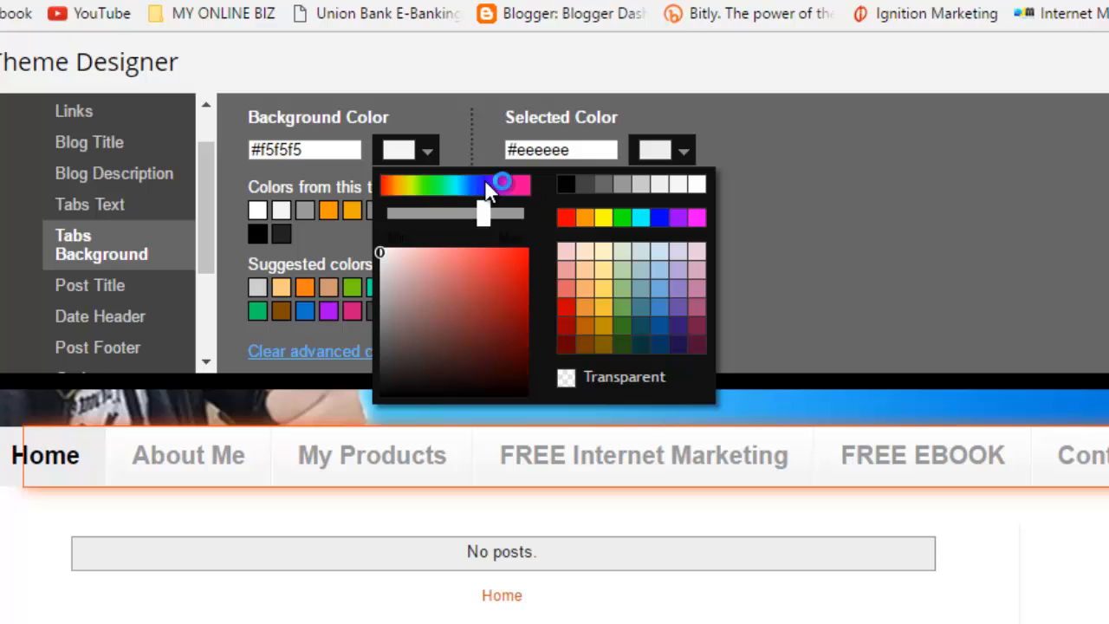
{"action": "left_click", "coordinate": [661, 327]}
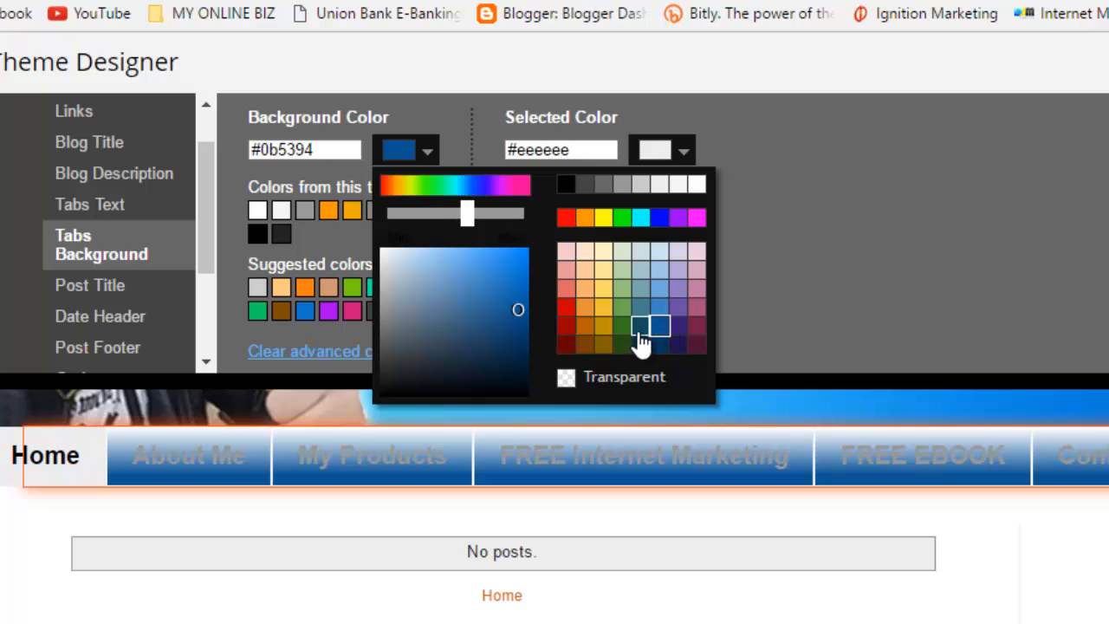
{"action": "left_click", "coordinate": [640, 331]}
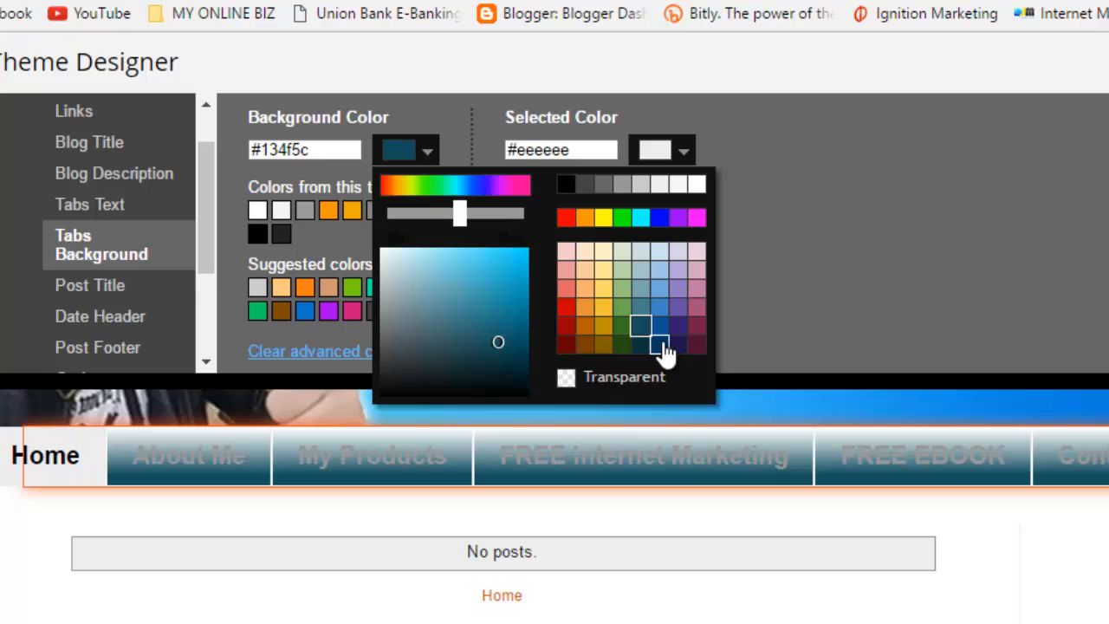
{"action": "left_click", "coordinate": [660, 330]}
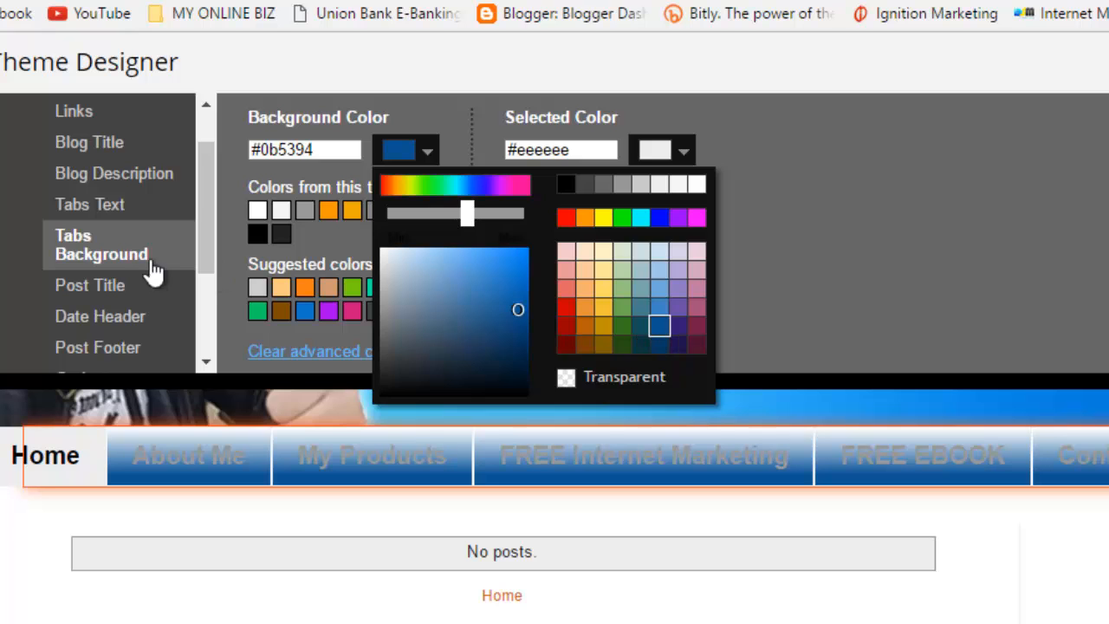
{"action": "left_click", "coordinate": [113, 205]}
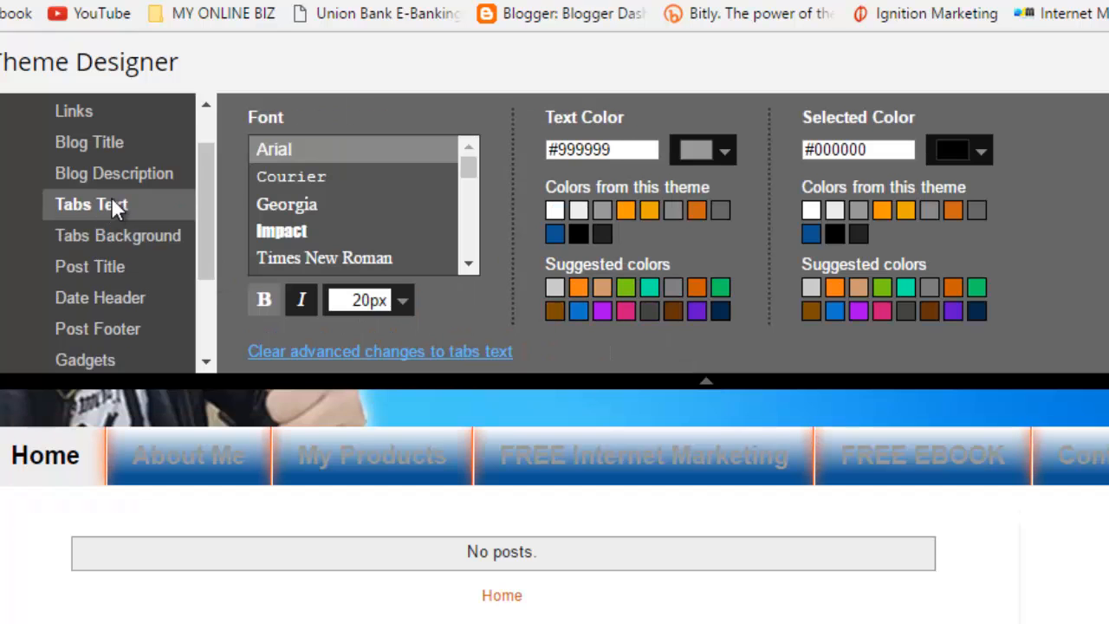
Step: Keep the tab labels bold, colour them black #000000, and apply the theme to the blog
{"action": "left_click", "coordinate": [264, 303]}
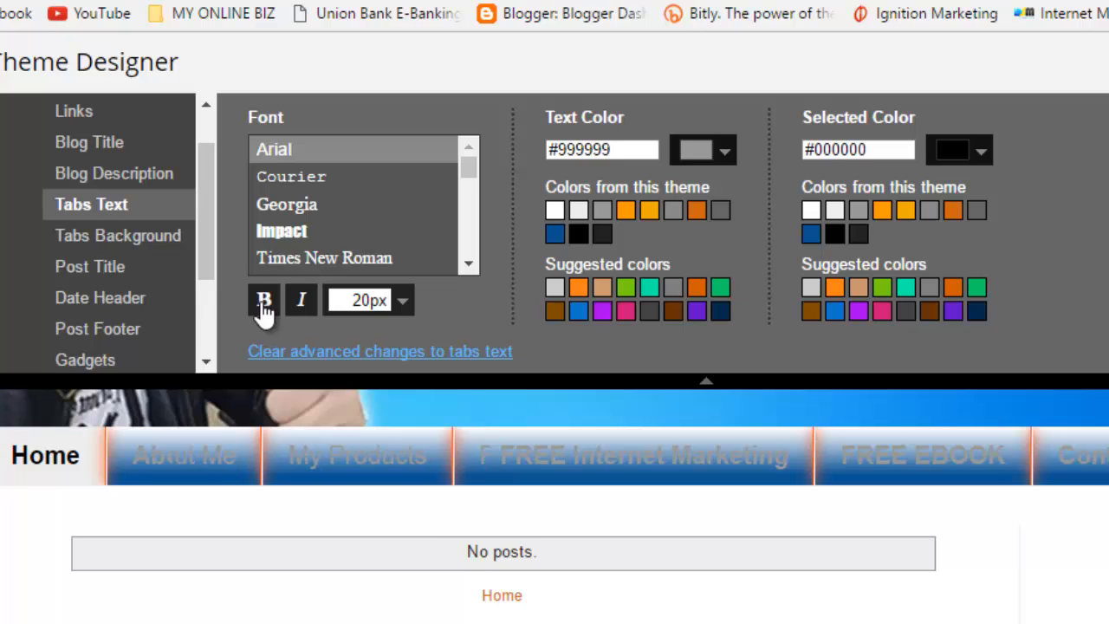
{"action": "left_click", "coordinate": [264, 305]}
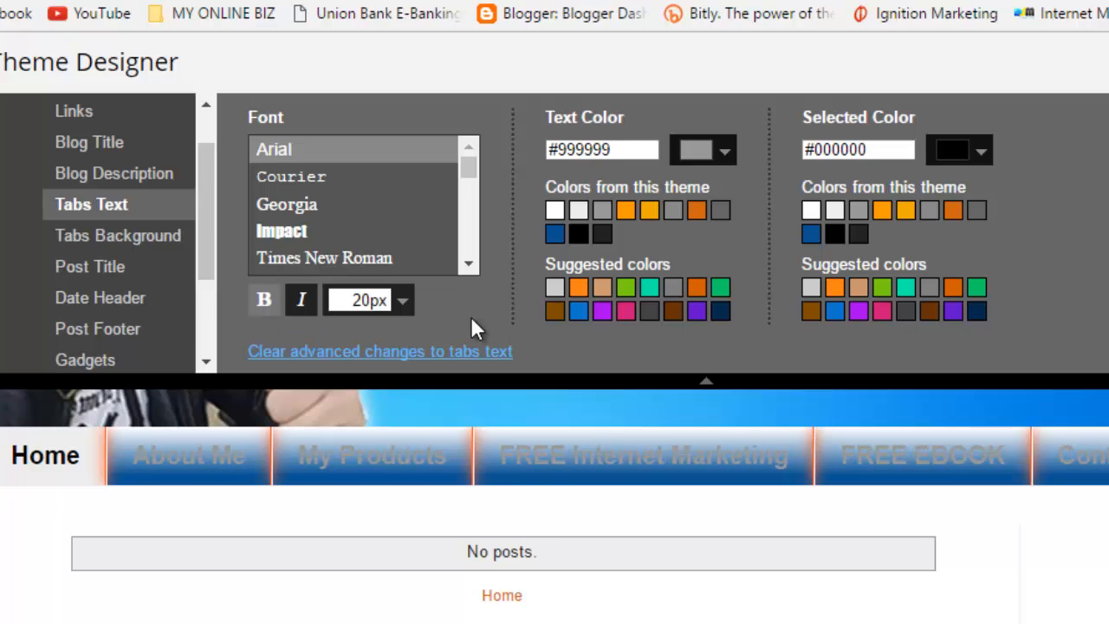
{"action": "left_click", "coordinate": [725, 156]}
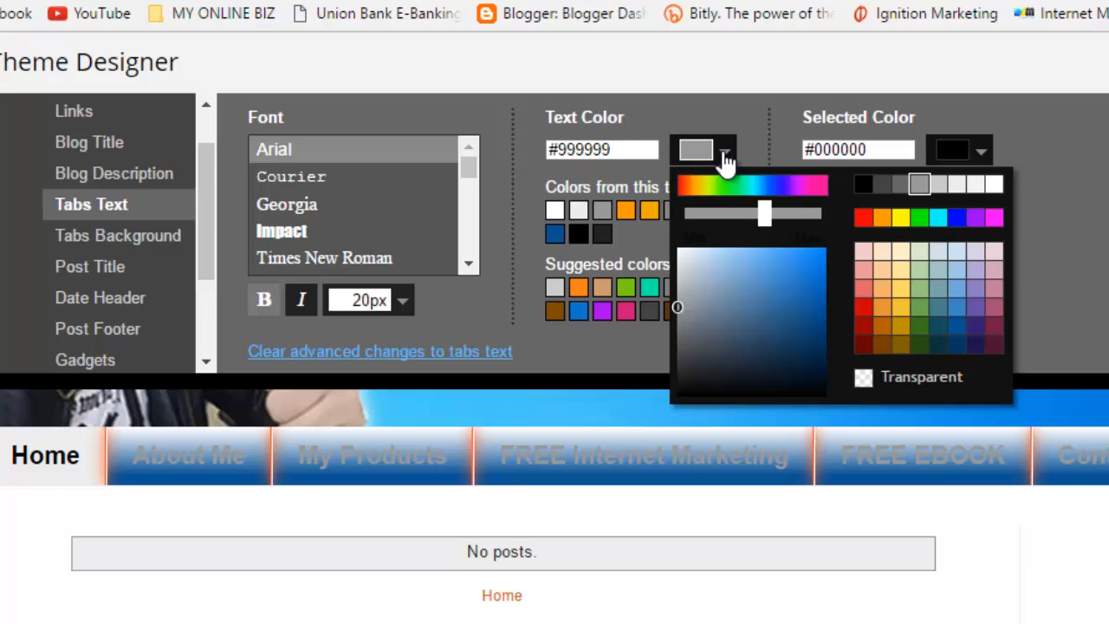
{"action": "left_click", "coordinate": [863, 184]}
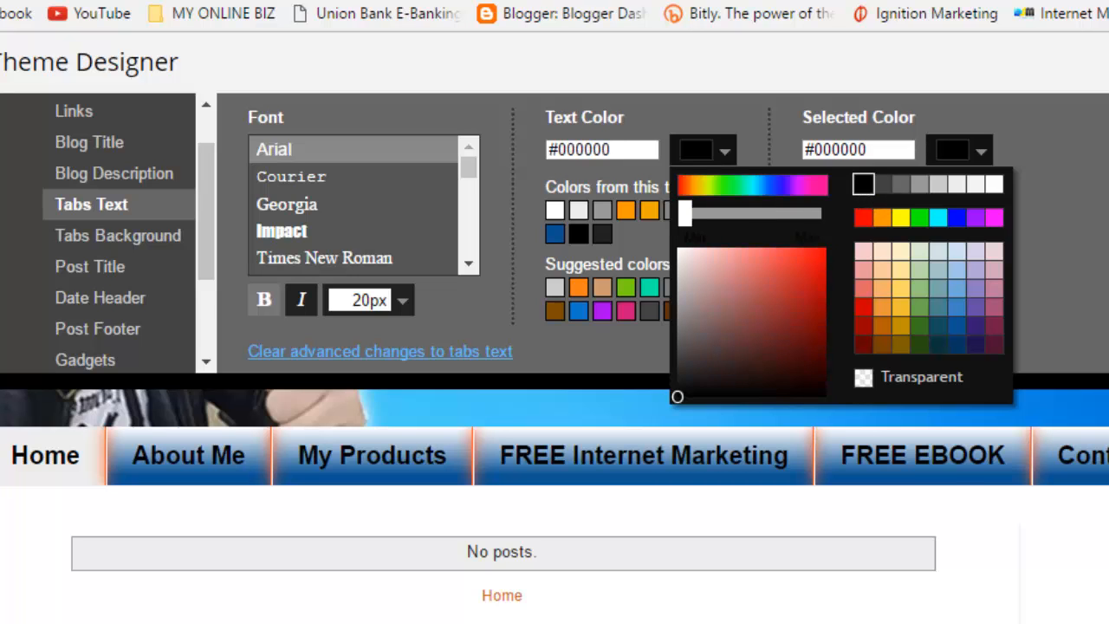
{"action": "left_click", "coordinate": [1059, 125]}
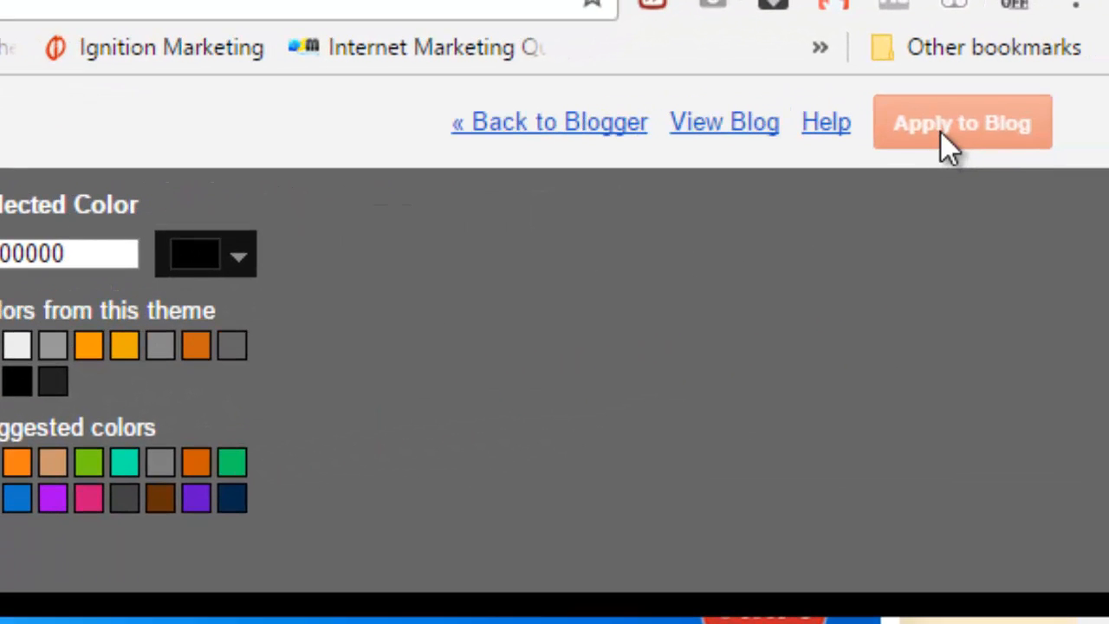
Step: Leave the Theme Designer and compare the updated blog's blue tabs with the other blog's About Me page
{"action": "left_click", "coordinate": [595, 137]}
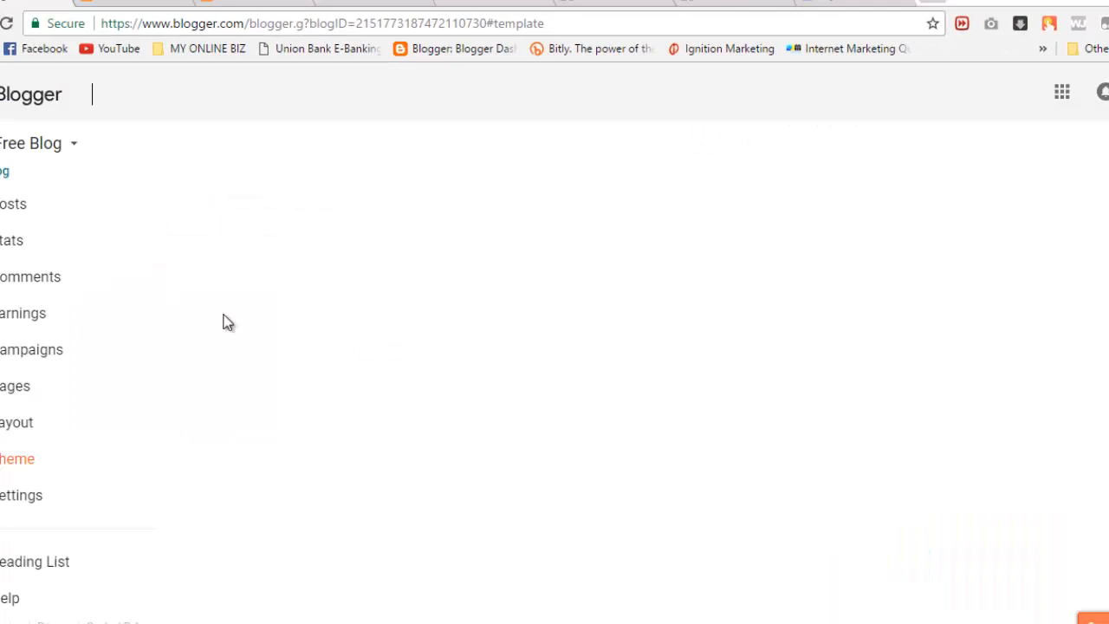
{"action": "left_click", "coordinate": [130, 4]}
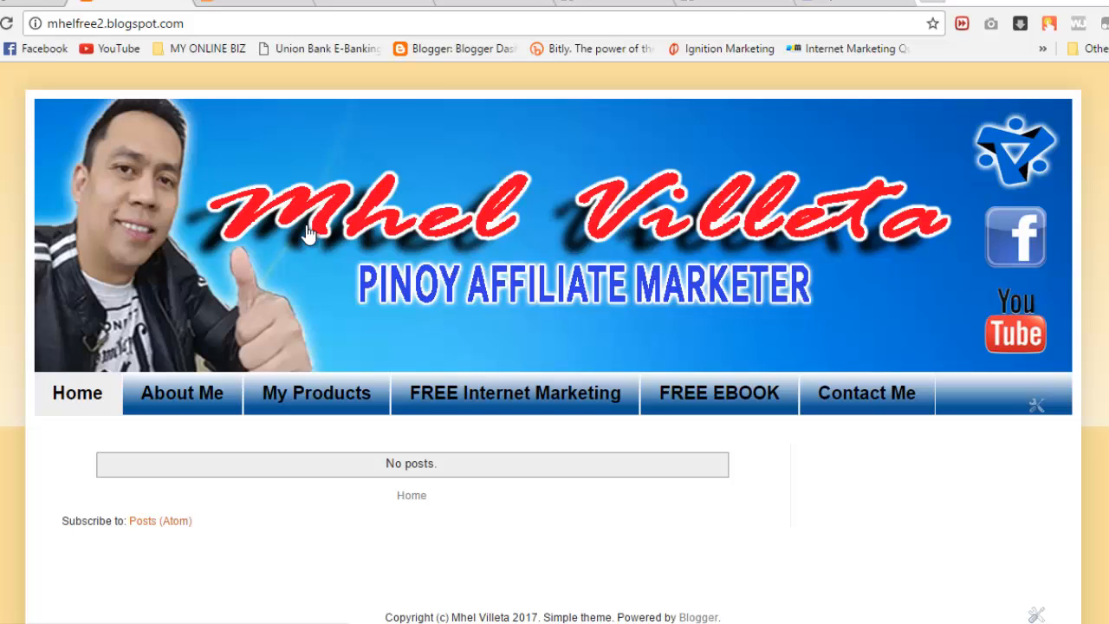
{"action": "left_click", "coordinate": [251, 5]}
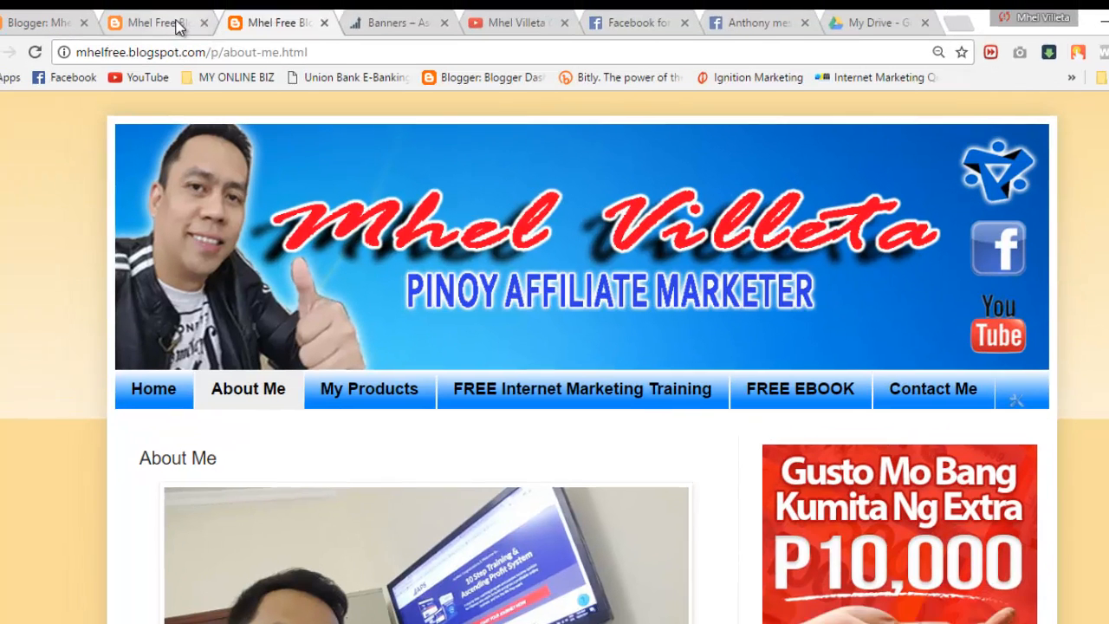
{"action": "left_click", "coordinate": [149, 2]}
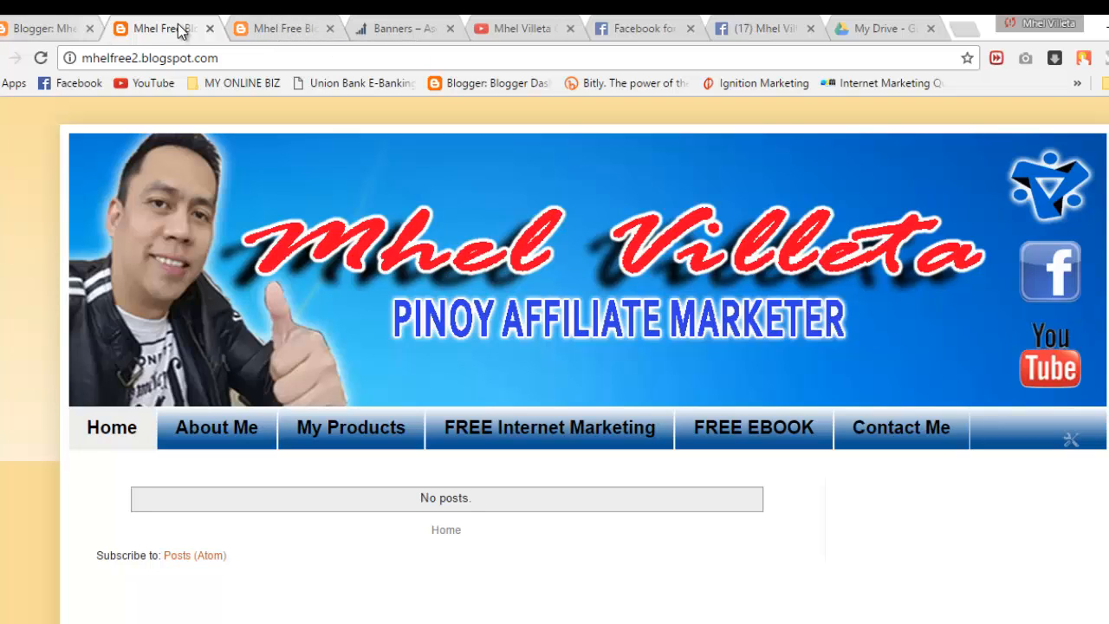
{"action": "left_click", "coordinate": [284, 30]}
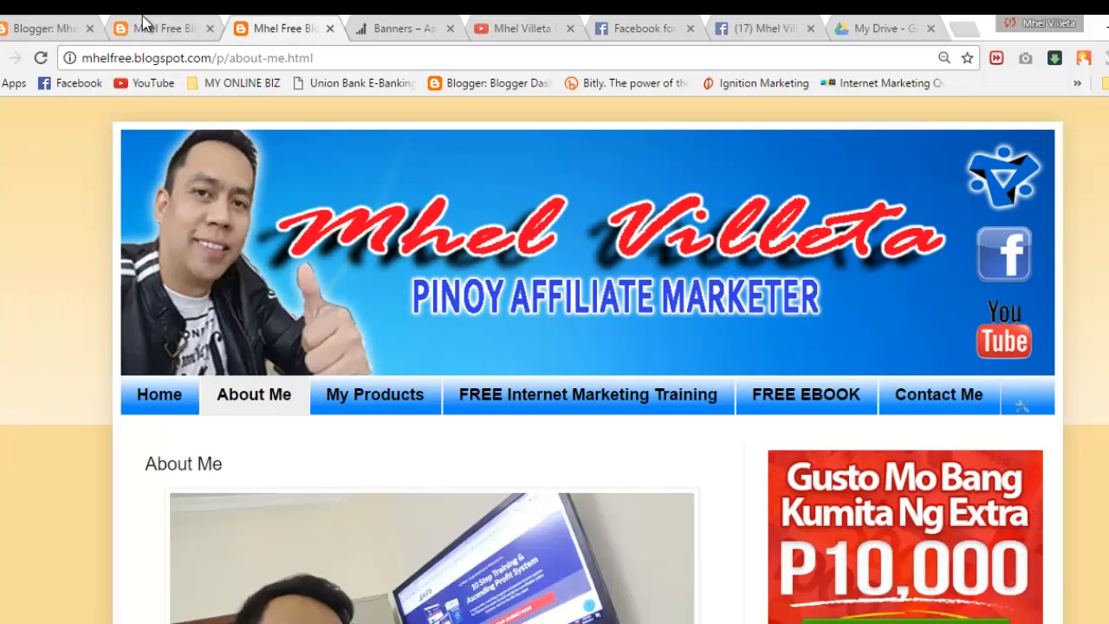
{"action": "left_click", "coordinate": [54, 27]}
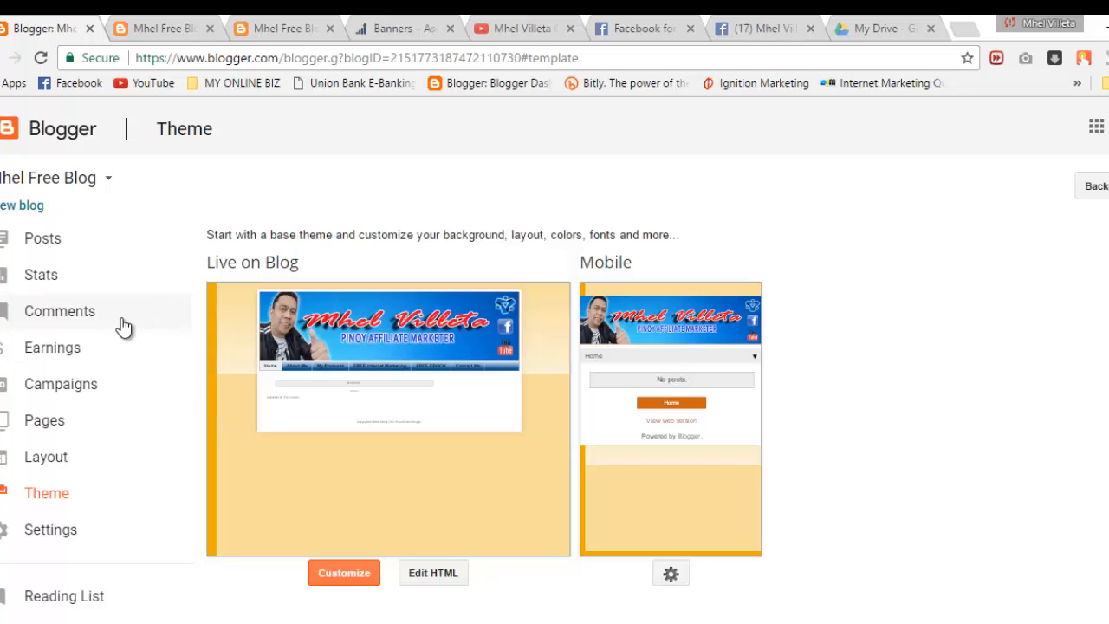
Step: Check the updated blog again, then look through the reference blog's About Me page
{"action": "left_click", "coordinate": [160, 19]}
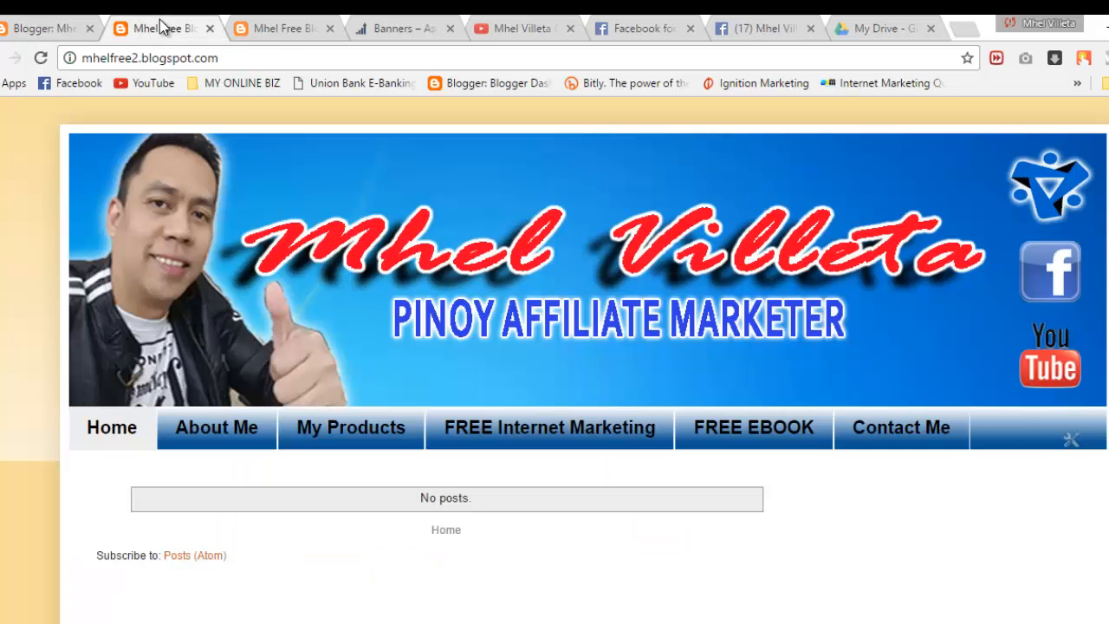
{"action": "left_click", "coordinate": [50, 28]}
{"action": "left_click", "coordinate": [295, 26]}
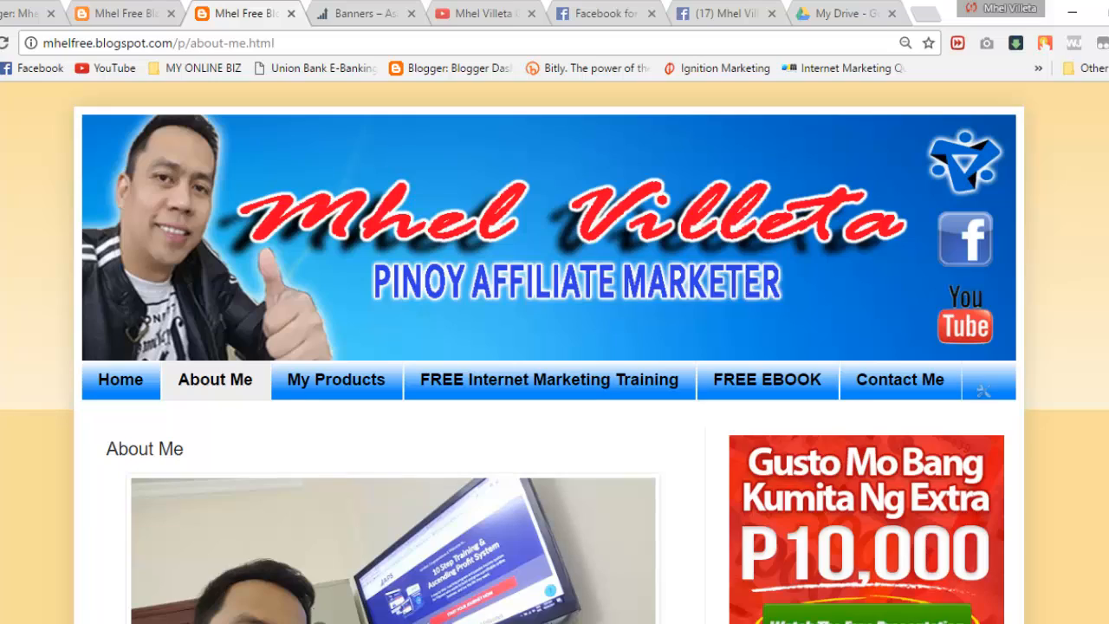
{"action": "scroll", "coordinate": [554, 352], "scroll_direction": "down", "scroll_amount": 9}
{"action": "scroll", "coordinate": [960, 276], "scroll_direction": "up", "scroll_amount": 9}
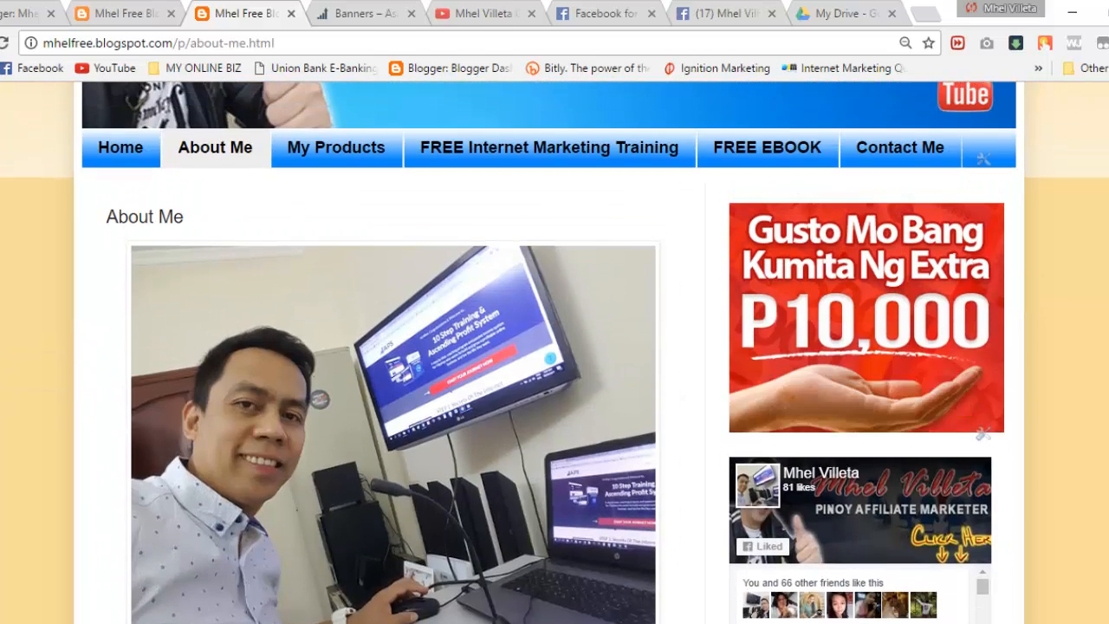
{"action": "scroll", "coordinate": [960, 276], "scroll_direction": "down", "scroll_amount": 5}
{"action": "scroll", "coordinate": [554, 352], "scroll_direction": "down", "scroll_amount": 7}
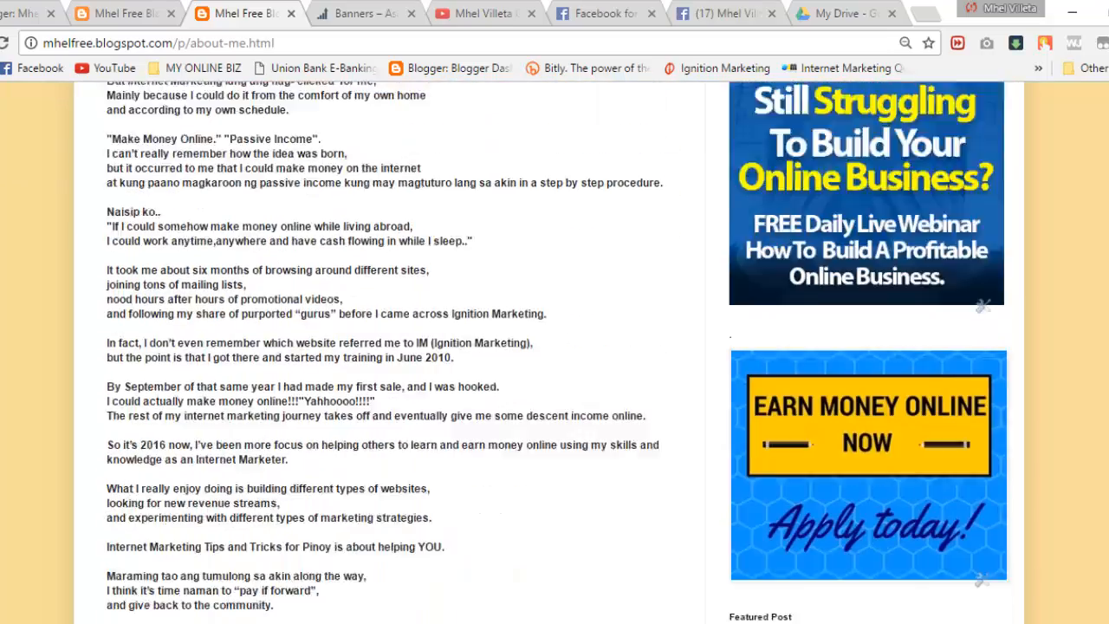
{"action": "scroll", "coordinate": [554, 352], "scroll_direction": "up", "scroll_amount": 3}
{"action": "scroll", "coordinate": [1092, 176], "scroll_direction": "up", "scroll_amount": 9}
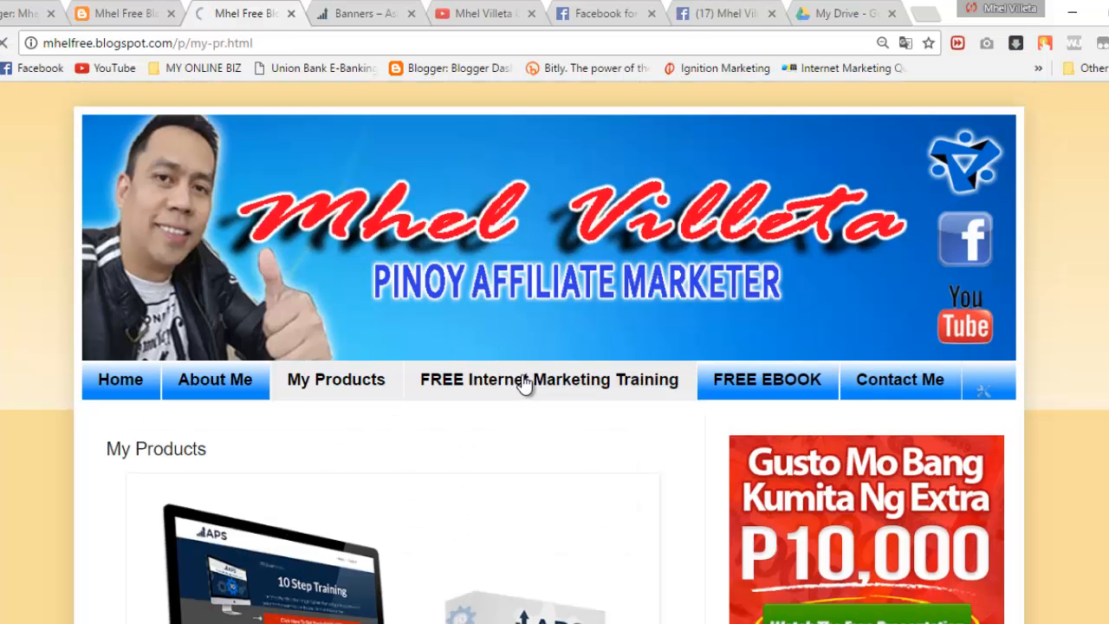
Step: View the reference blog's FREE Internet Marketing Training and FREE EBOOK pages, then return to the dashboard
{"action": "left_click", "coordinate": [524, 385]}
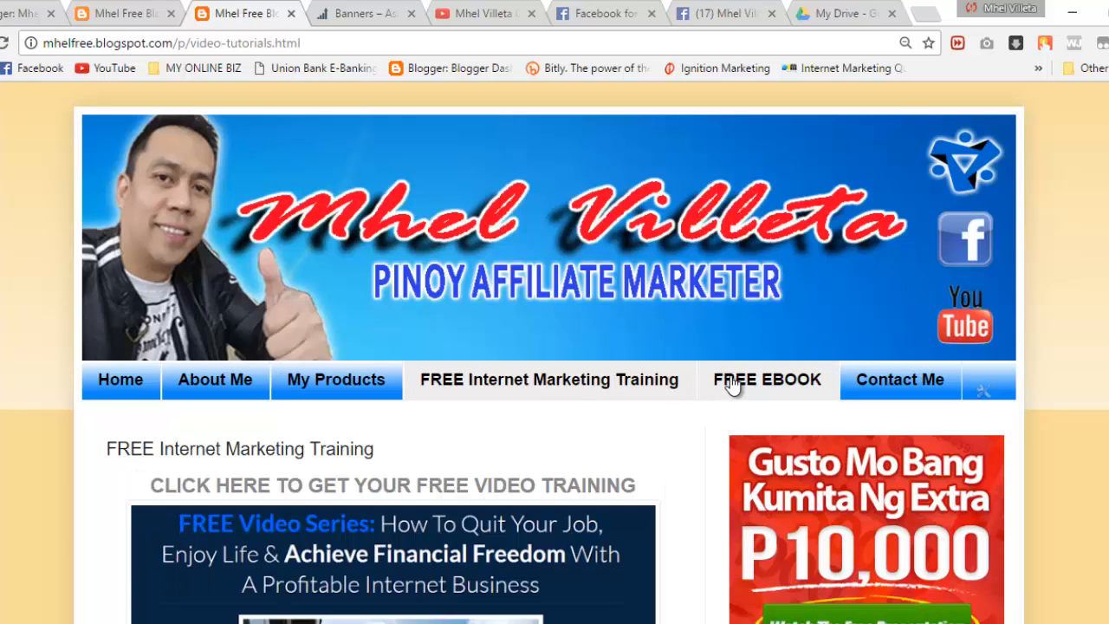
{"action": "left_click", "coordinate": [732, 383]}
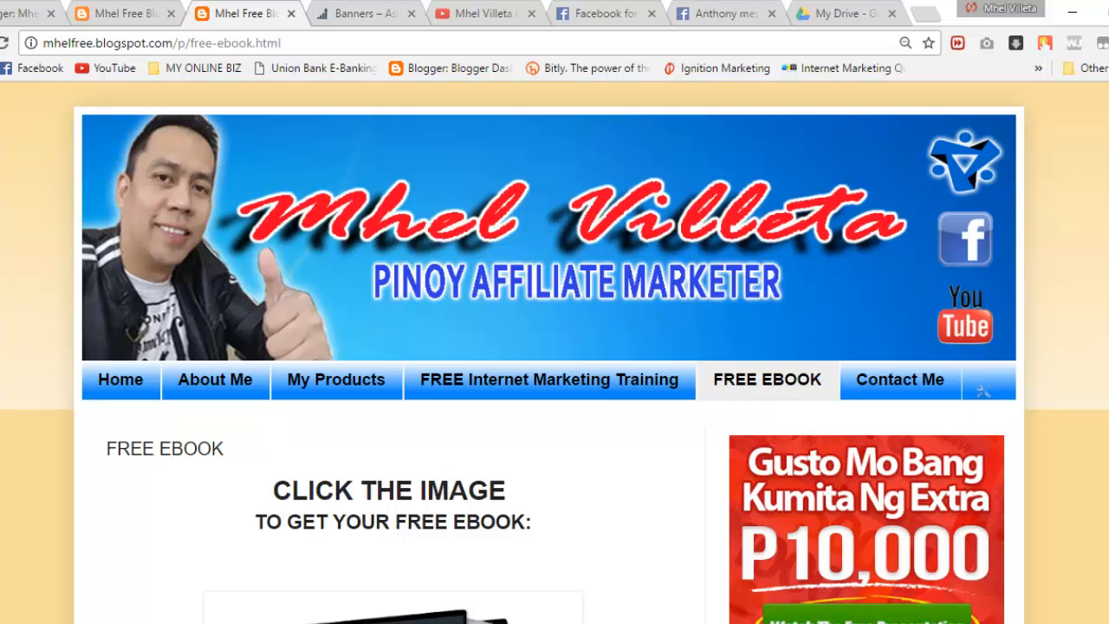
{"action": "scroll", "coordinate": [555, 353], "scroll_direction": "down", "scroll_amount": 4}
{"action": "scroll", "coordinate": [554, 353], "scroll_direction": "down", "scroll_amount": 5}
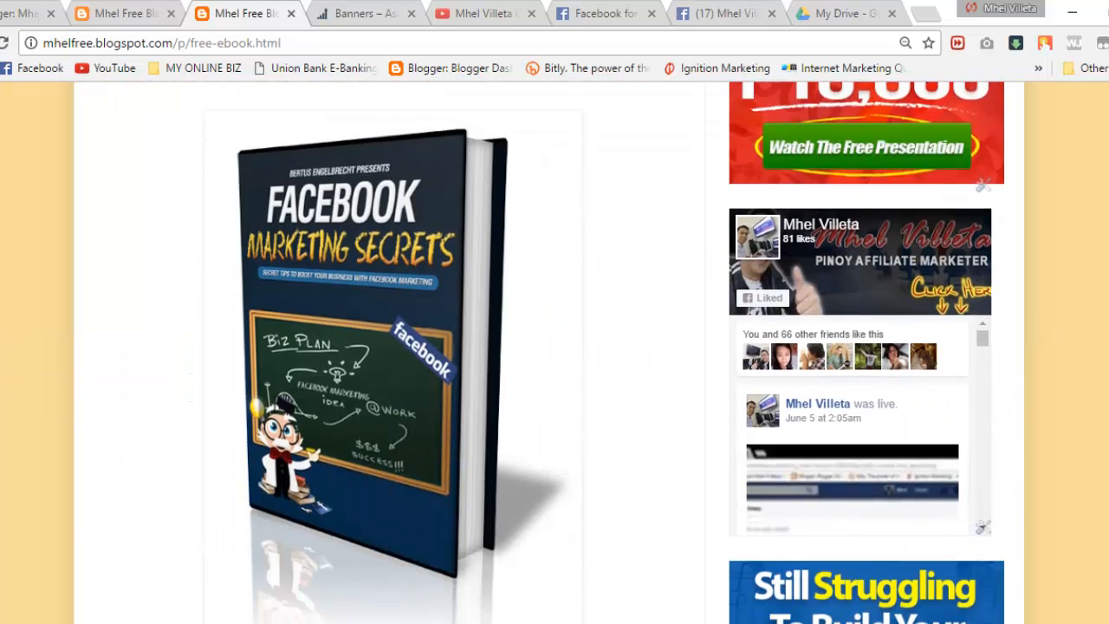
{"action": "scroll", "coordinate": [692, 519], "scroll_direction": "up", "scroll_amount": 4}
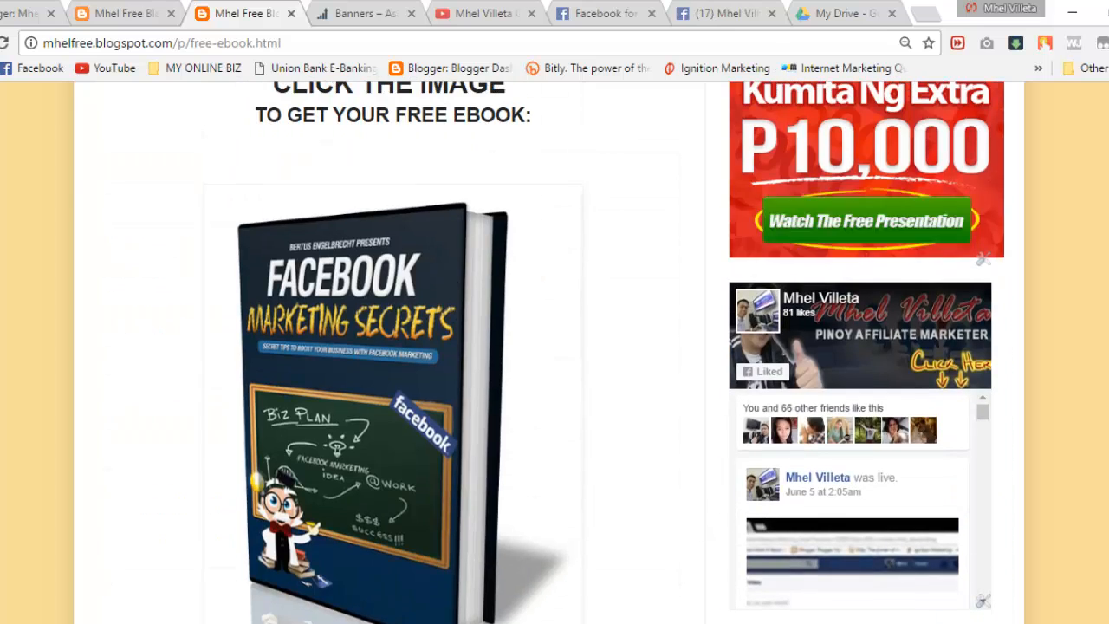
{"action": "scroll", "coordinate": [393, 120], "scroll_direction": "up", "scroll_amount": 3}
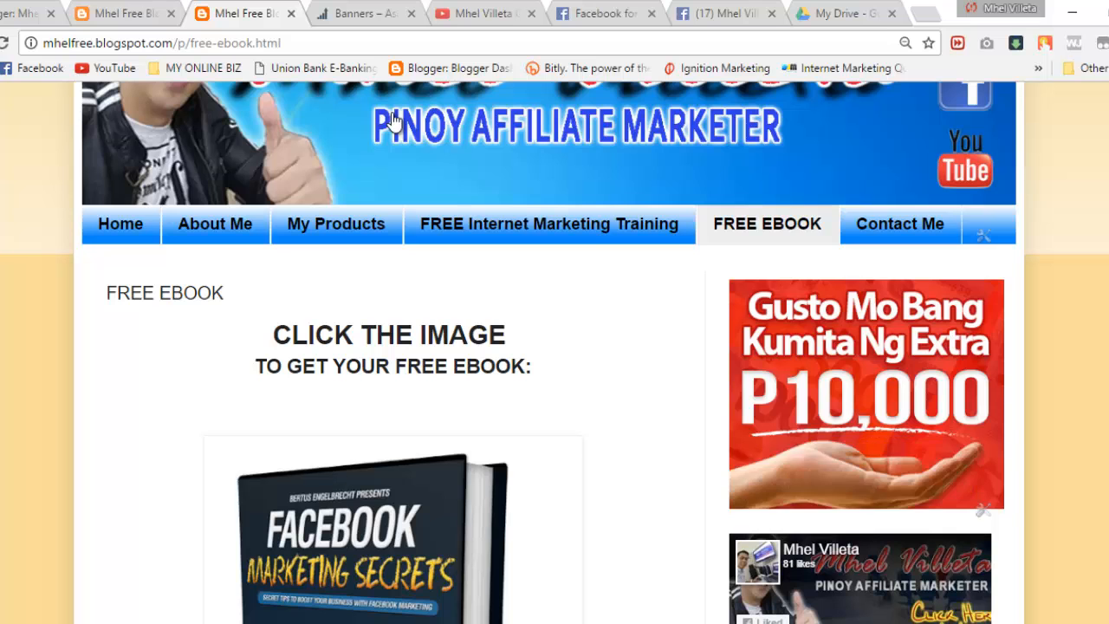
{"action": "left_click", "coordinate": [33, 10]}
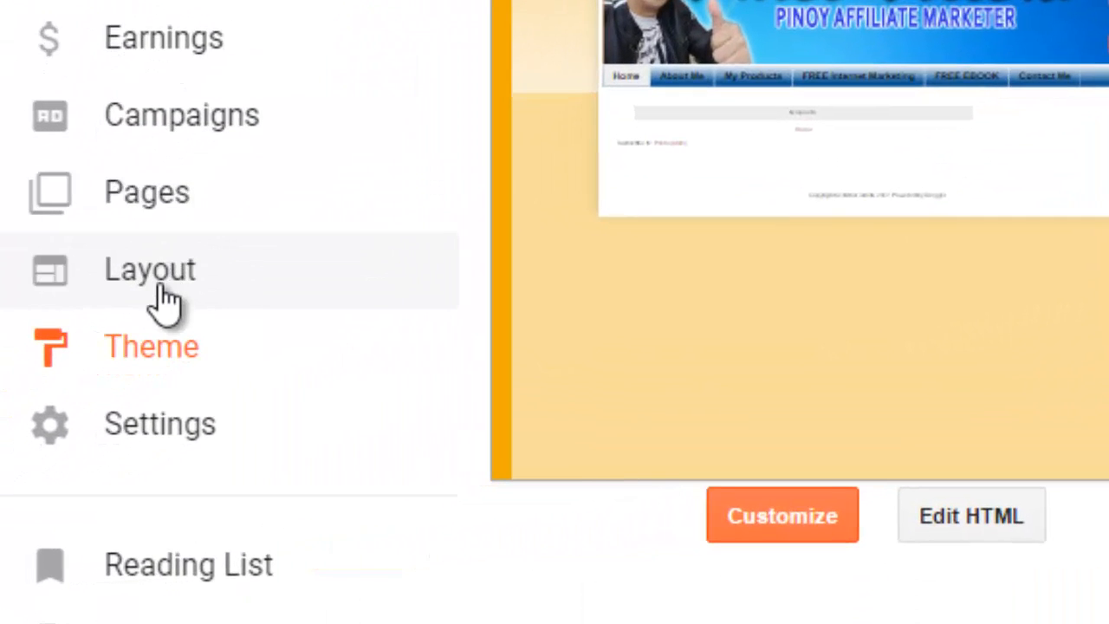
Step: Open Layout and review the blog's gadget sections
{"action": "left_click", "coordinate": [110, 335]}
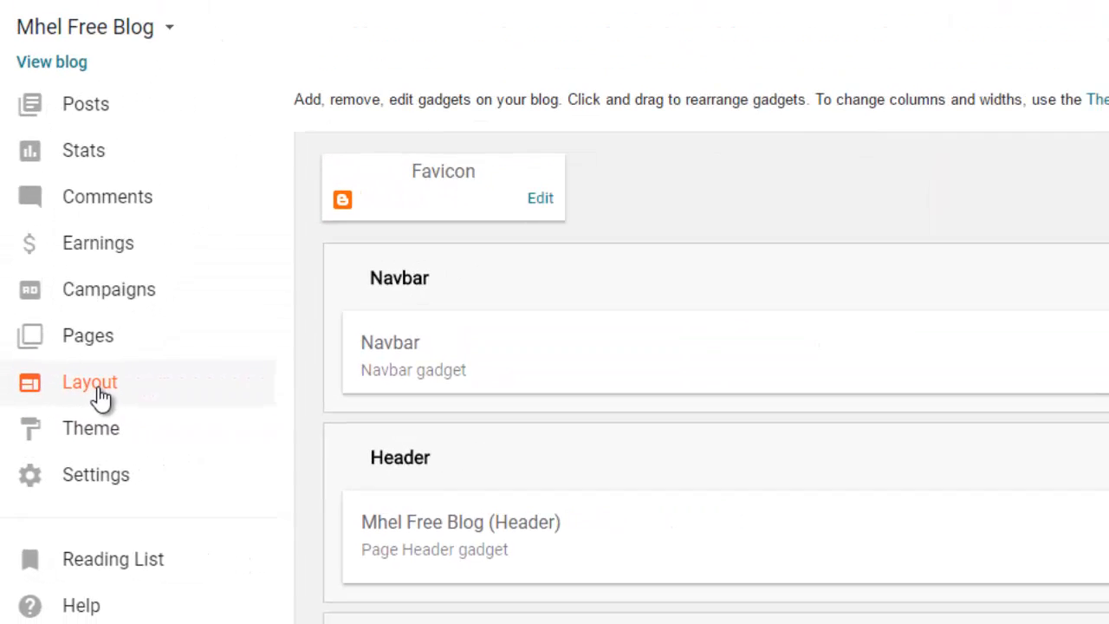
{"action": "scroll", "coordinate": [693, 390], "scroll_direction": "down", "scroll_amount": 6}
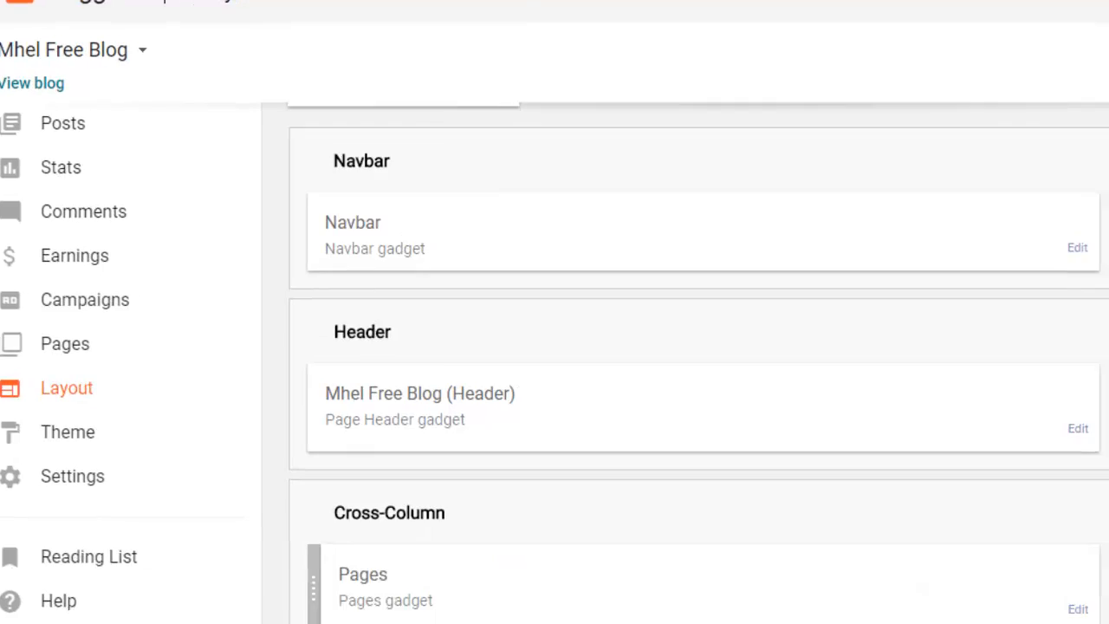
{"action": "scroll", "coordinate": [580, 355], "scroll_direction": "down", "scroll_amount": 1}
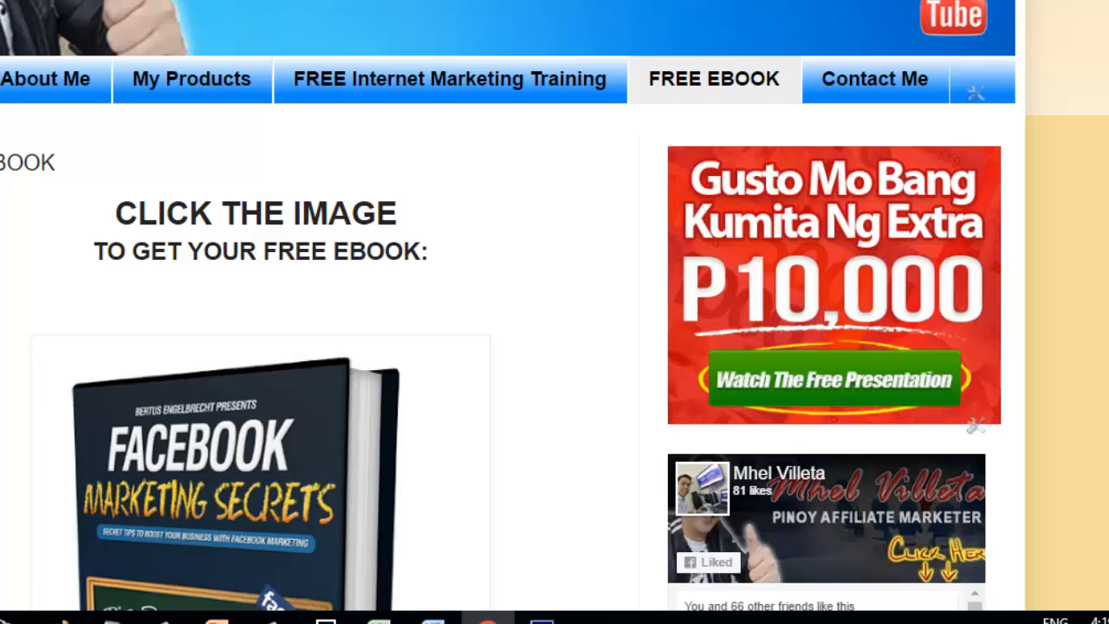
{"action": "scroll", "coordinate": [1003, 156], "scroll_direction": "down", "scroll_amount": 6}
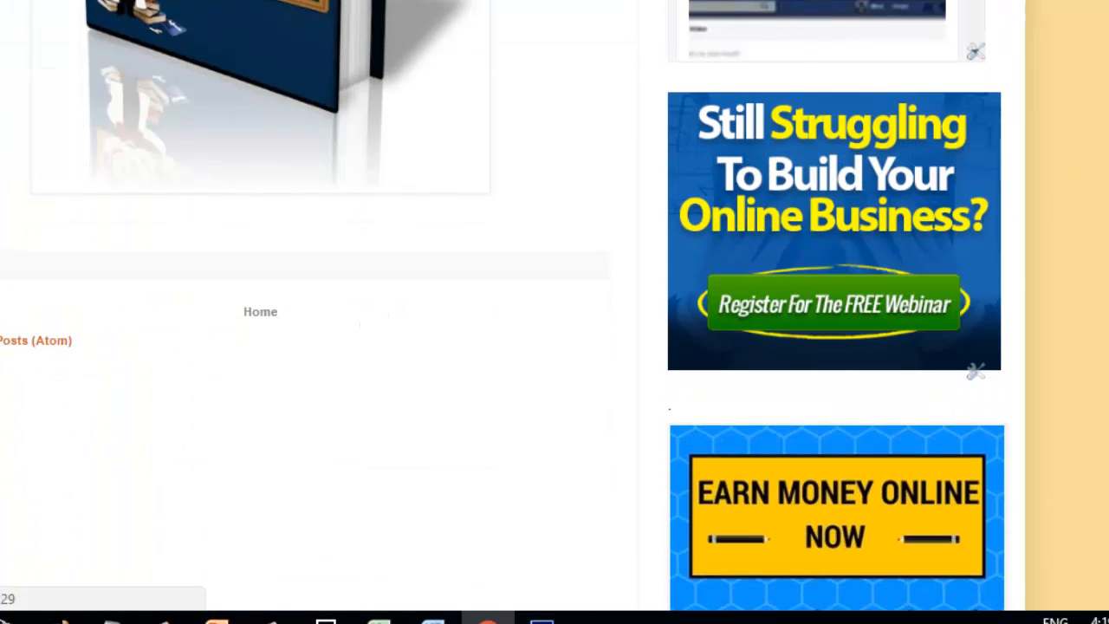
{"action": "scroll", "coordinate": [535, 305], "scroll_direction": "up", "scroll_amount": 6}
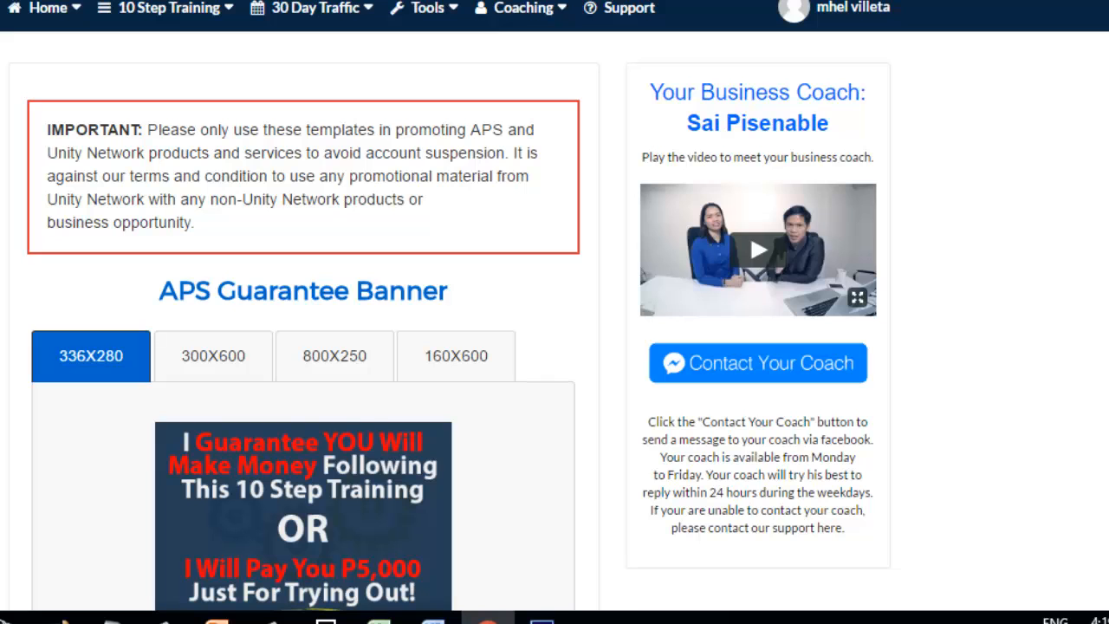
Step: Reveal and select the embed code of the 336X280 Extra P10,000 banner on the APS members site
{"action": "scroll", "coordinate": [555, 312], "scroll_direction": "down", "scroll_amount": 1}
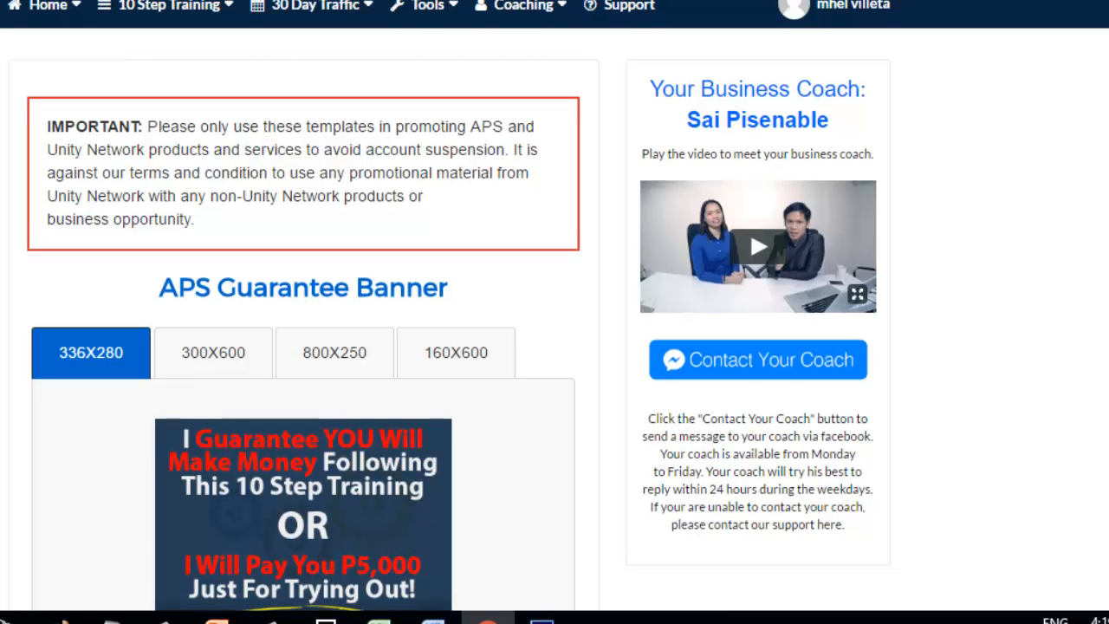
{"action": "scroll", "coordinate": [555, 312], "scroll_direction": "down", "scroll_amount": 6}
{"action": "scroll", "coordinate": [555, 312], "scroll_direction": "up", "scroll_amount": 6}
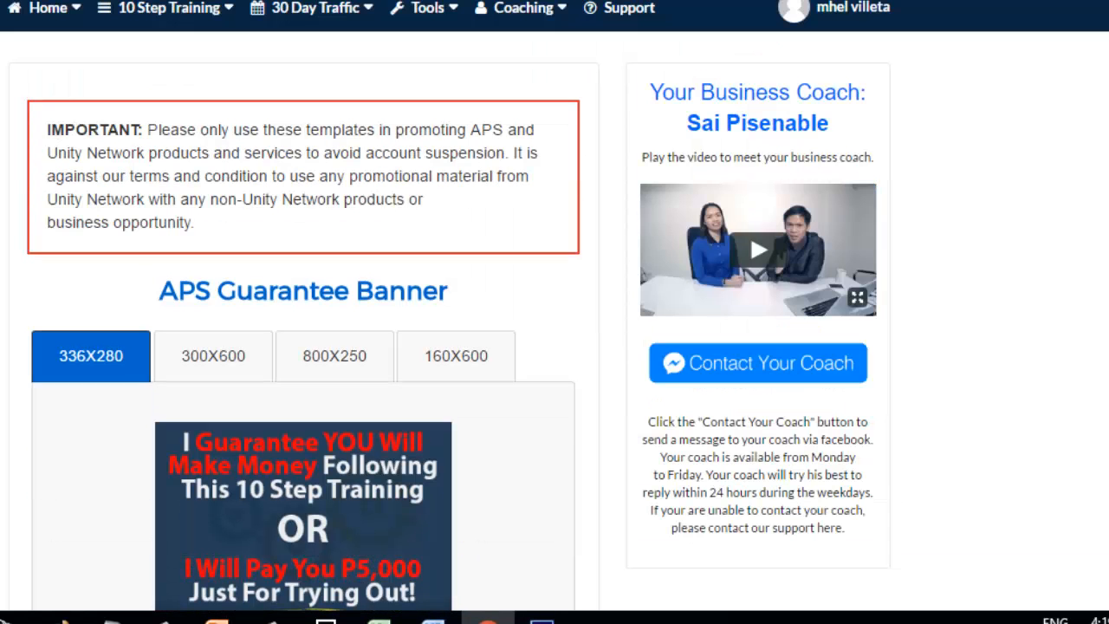
{"action": "scroll", "coordinate": [555, 312], "scroll_direction": "down", "scroll_amount": 10}
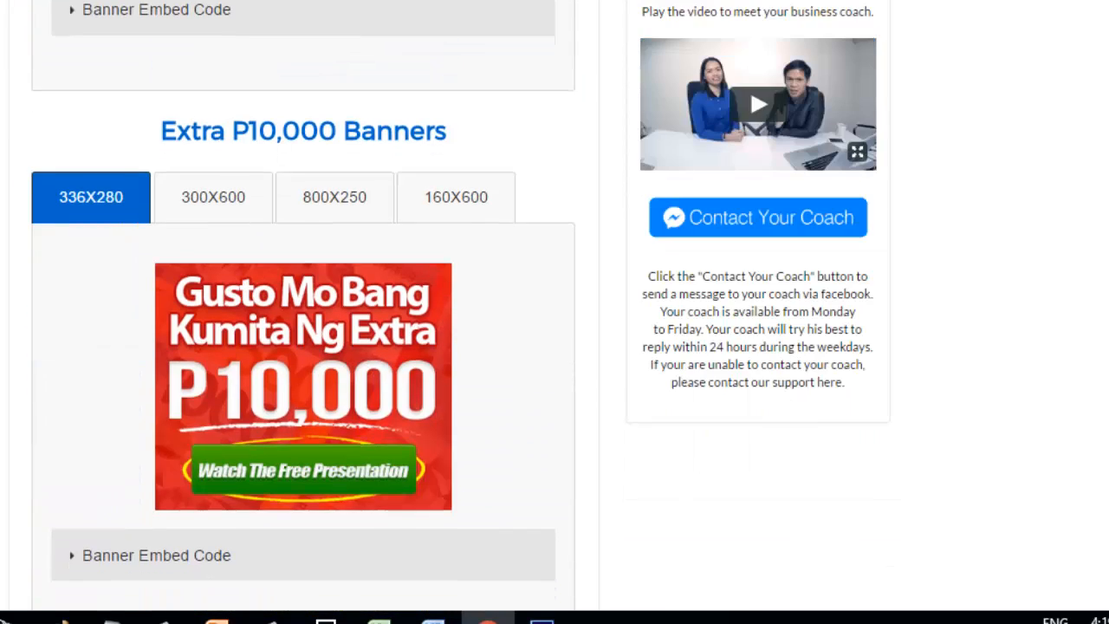
{"action": "scroll", "coordinate": [303, 312], "scroll_direction": "down", "scroll_amount": 5}
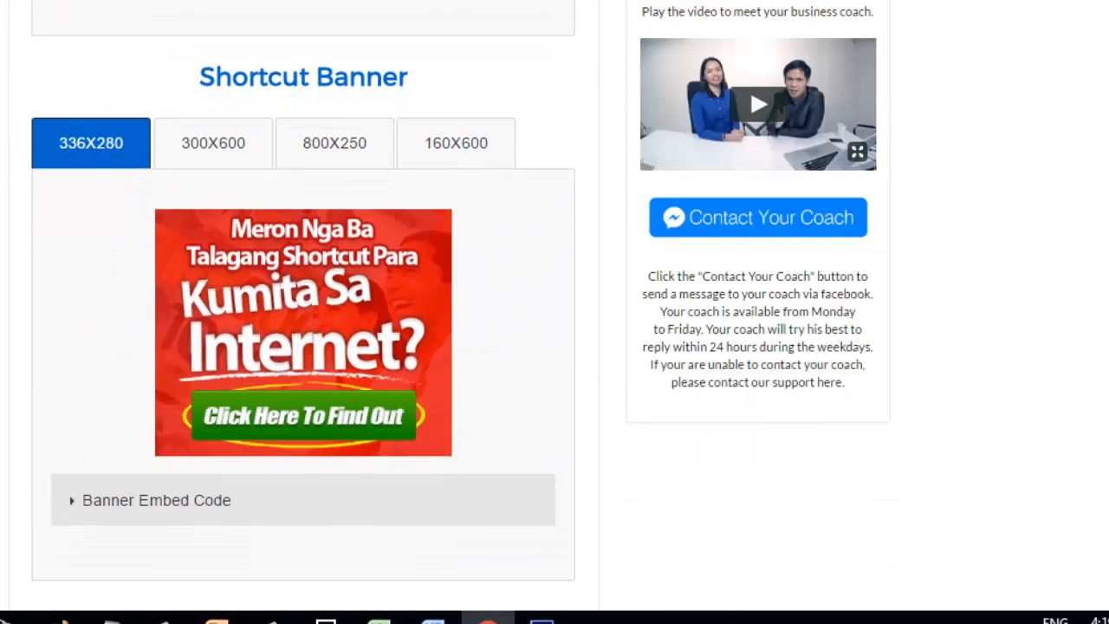
{"action": "scroll", "coordinate": [304, 312], "scroll_direction": "up", "scroll_amount": 6}
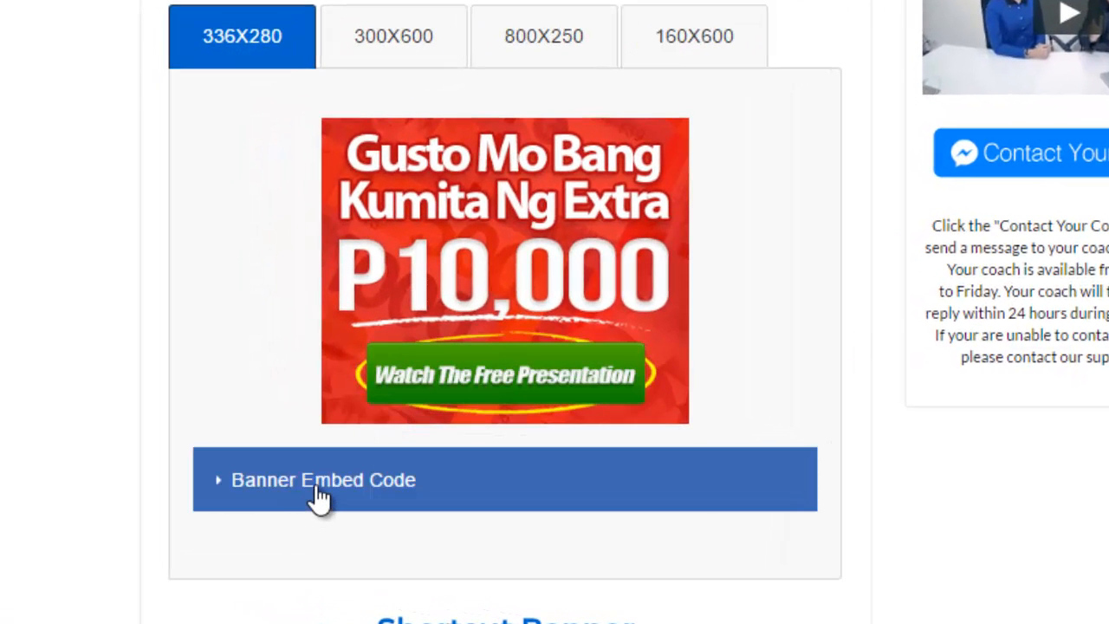
{"action": "left_click", "coordinate": [318, 499]}
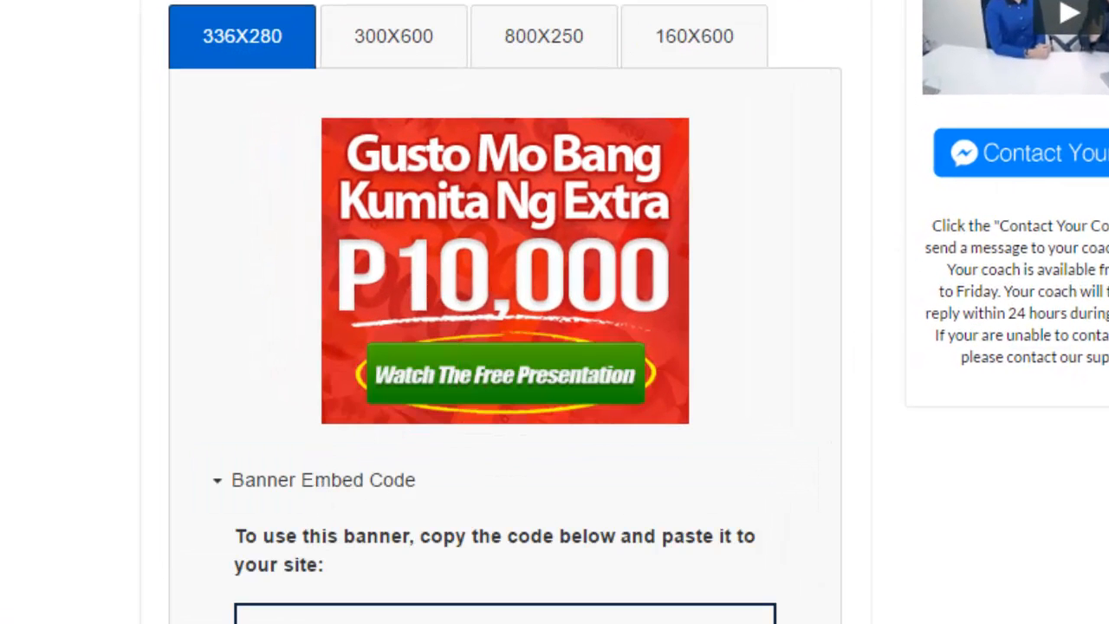
{"action": "scroll", "coordinate": [505, 347], "scroll_direction": "down", "scroll_amount": 4}
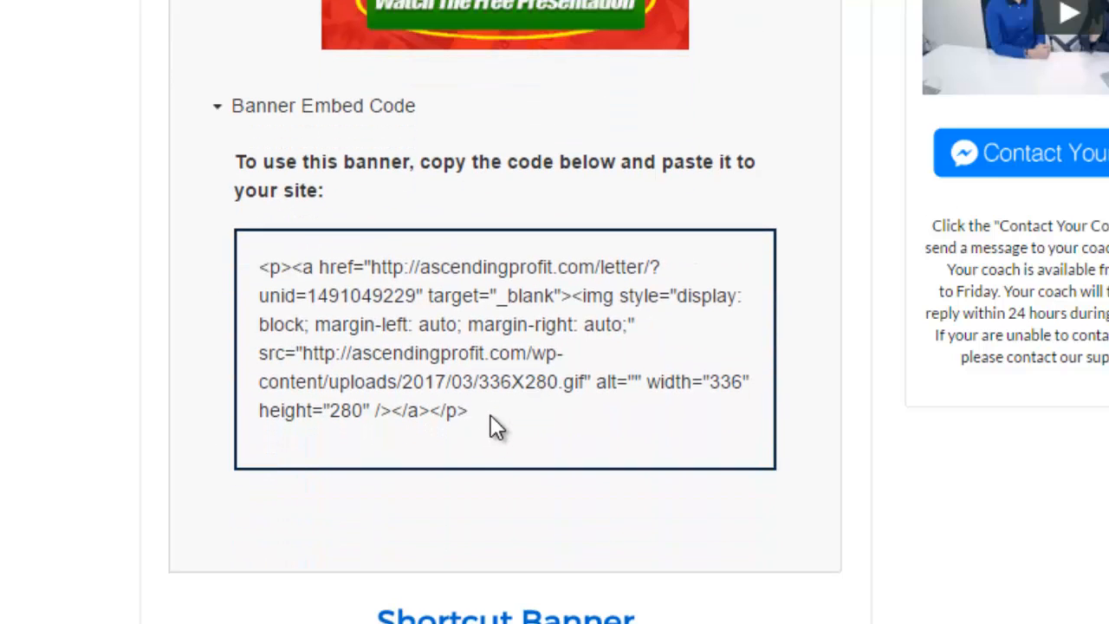
{"action": "left_click_drag", "start_coordinate": [491, 414], "coordinate": [251, 274]}
{"action": "key", "text": "ctrl+c"}
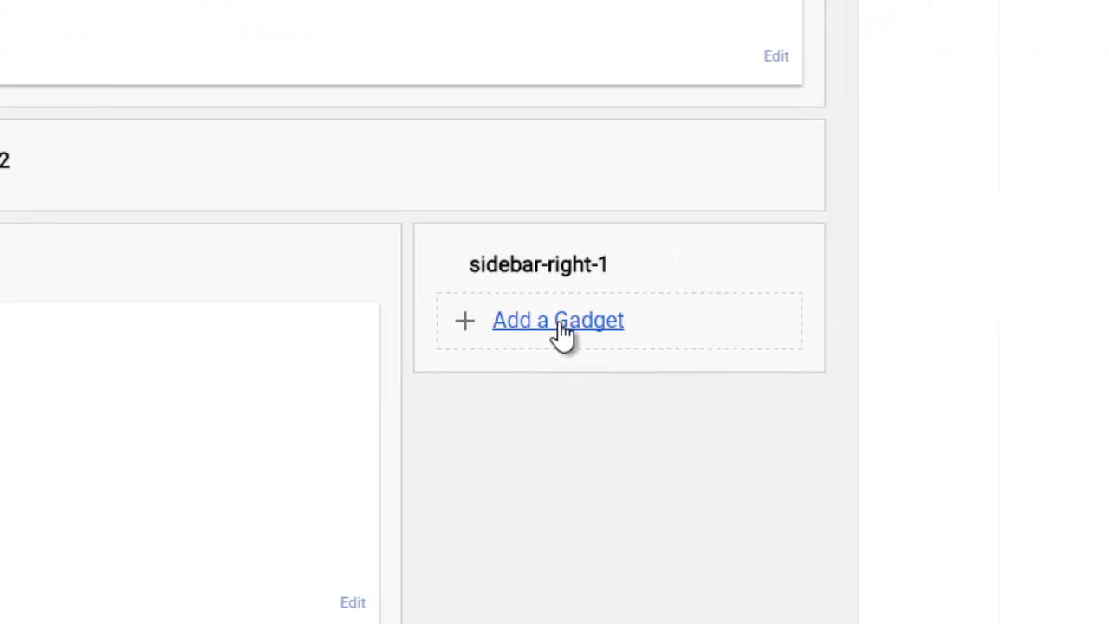
Step: Add an HTML/JavaScript gadget with the pasted banner code to sidebar-right-1, save the arrangement, and view the blog
{"action": "left_click", "coordinate": [562, 327]}
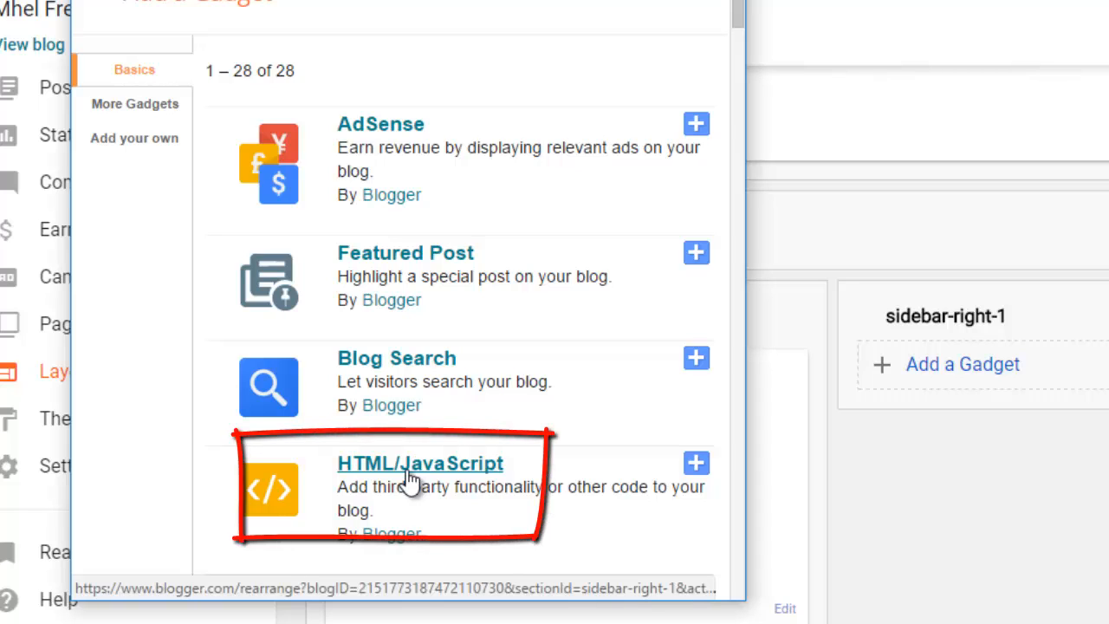
{"action": "left_click", "coordinate": [406, 469]}
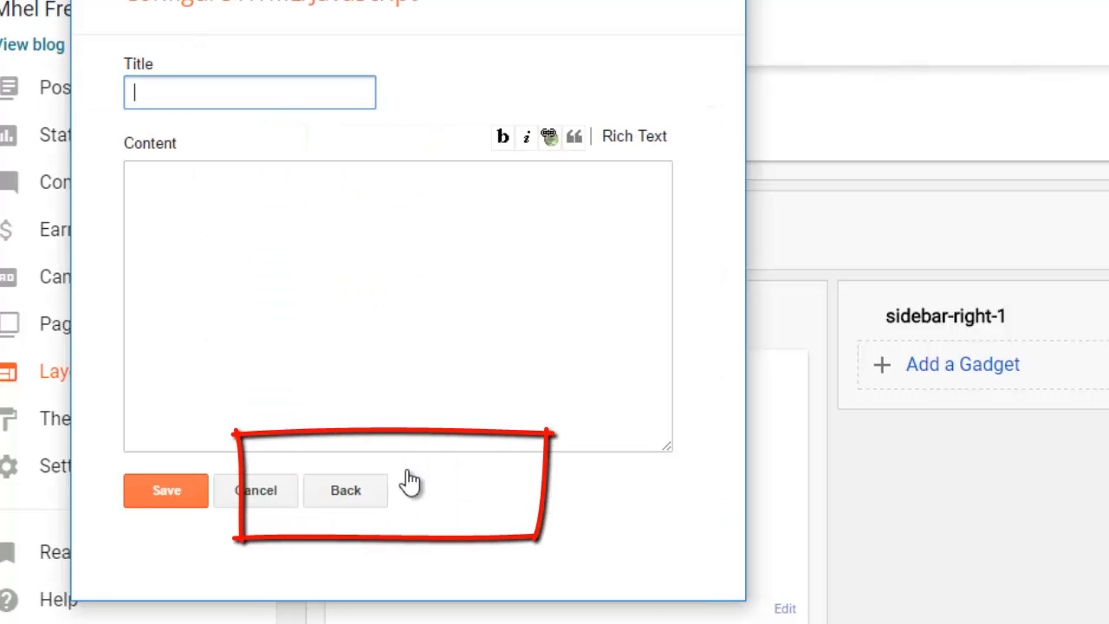
{"action": "left_click", "coordinate": [173, 192]}
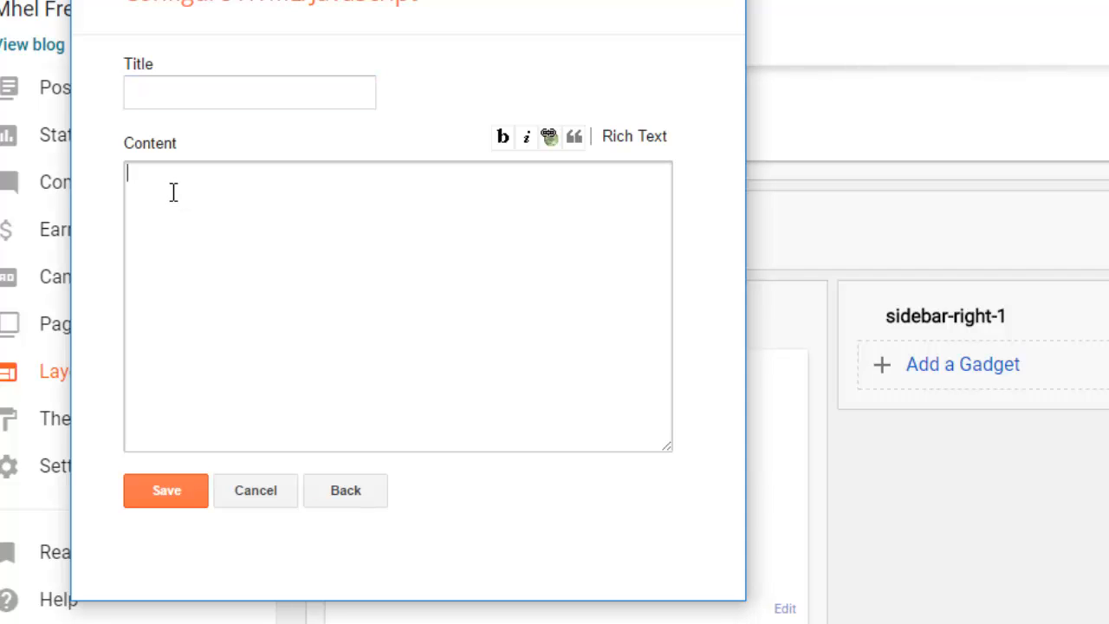
{"action": "key", "text": "ctrl+v"}
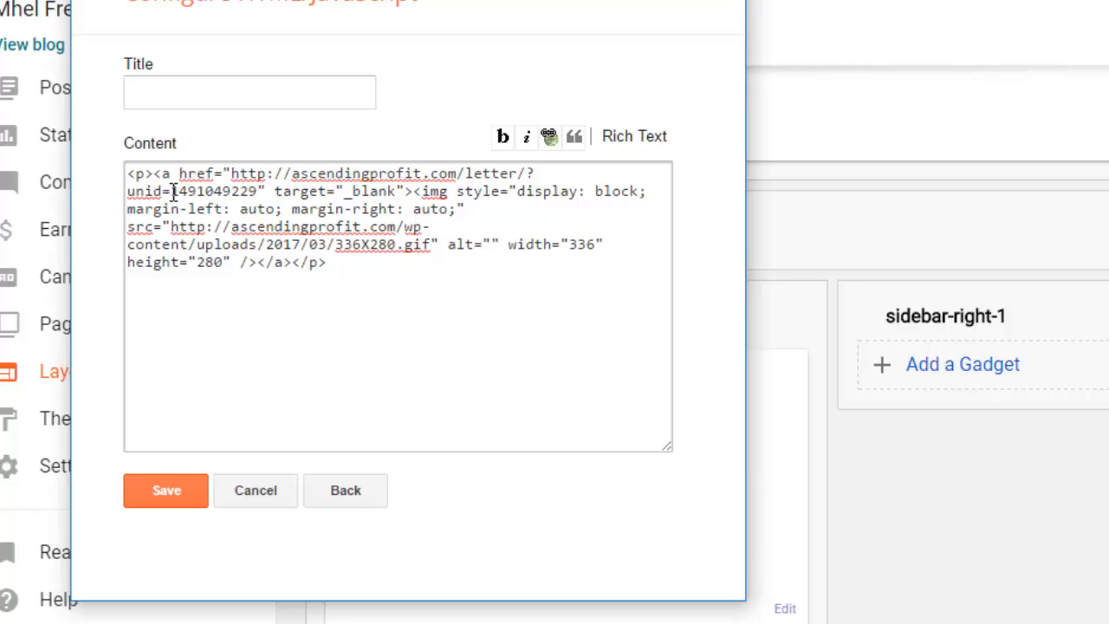
{"action": "left_click", "coordinate": [173, 486]}
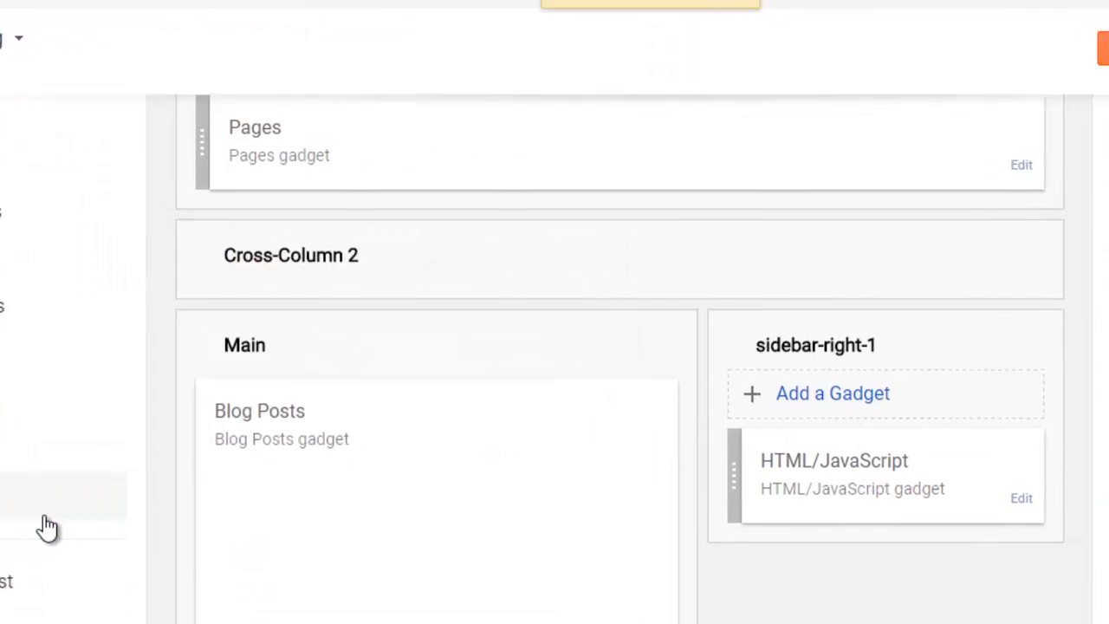
{"action": "left_click", "coordinate": [958, 97]}
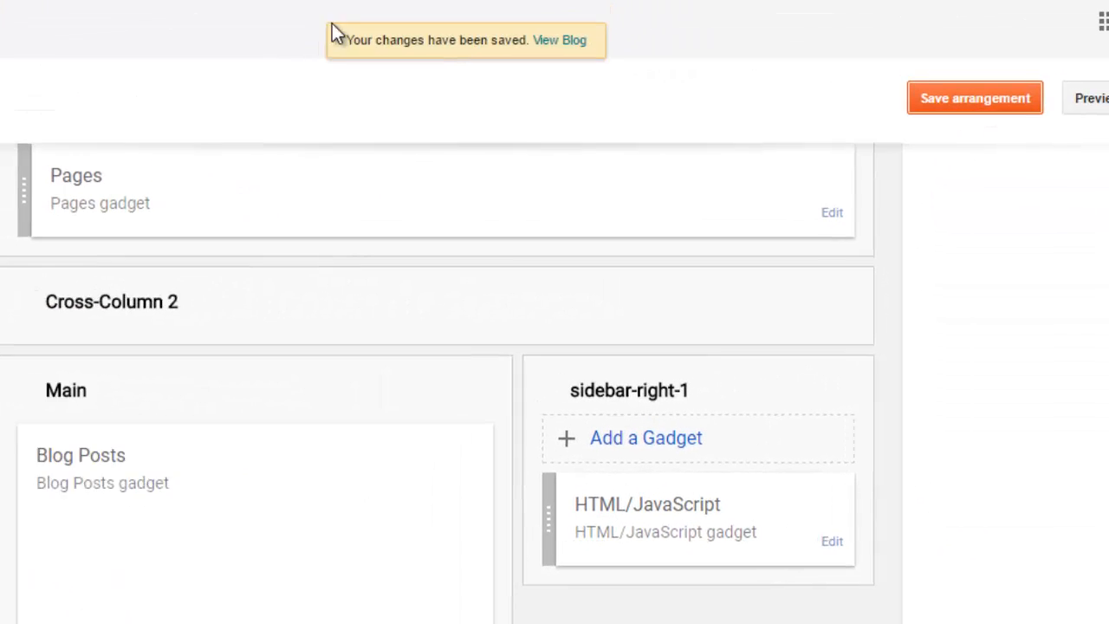
{"action": "left_click", "coordinate": [184, 19]}
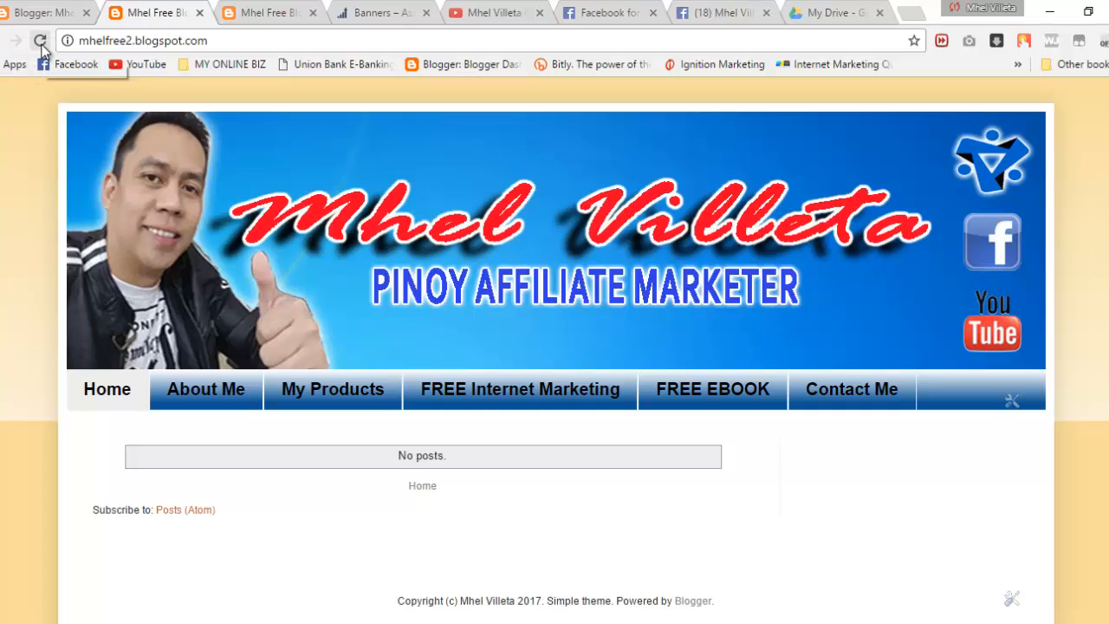
Step: Reload the live blog to confirm the P10,000 banner shows, then return to the Layout page
{"action": "left_click", "coordinate": [40, 40]}
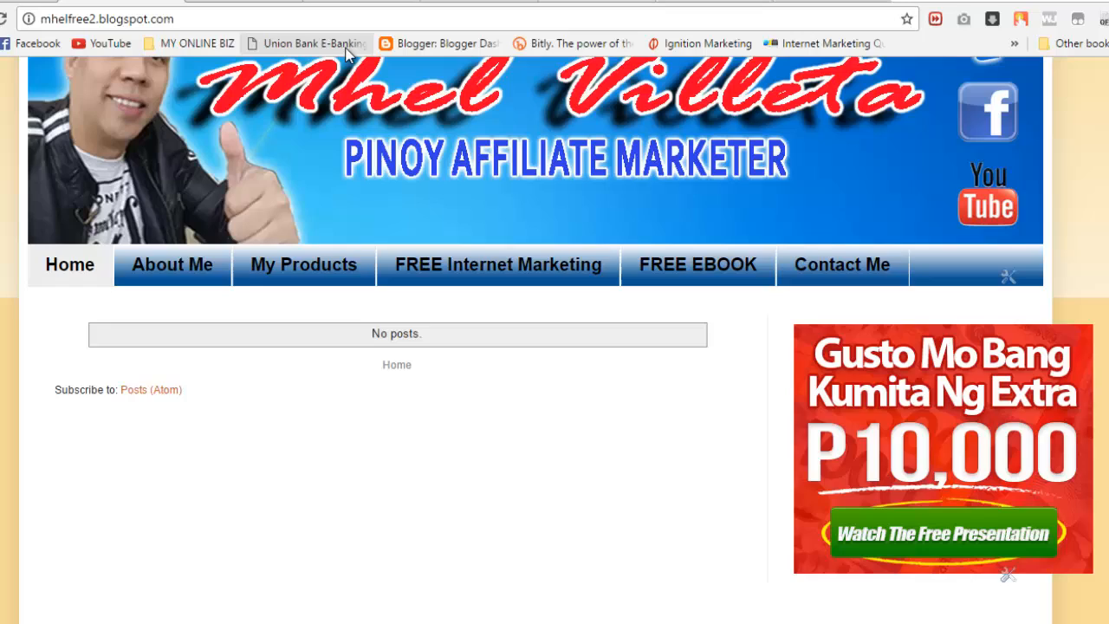
{"action": "left_click", "coordinate": [24, 3]}
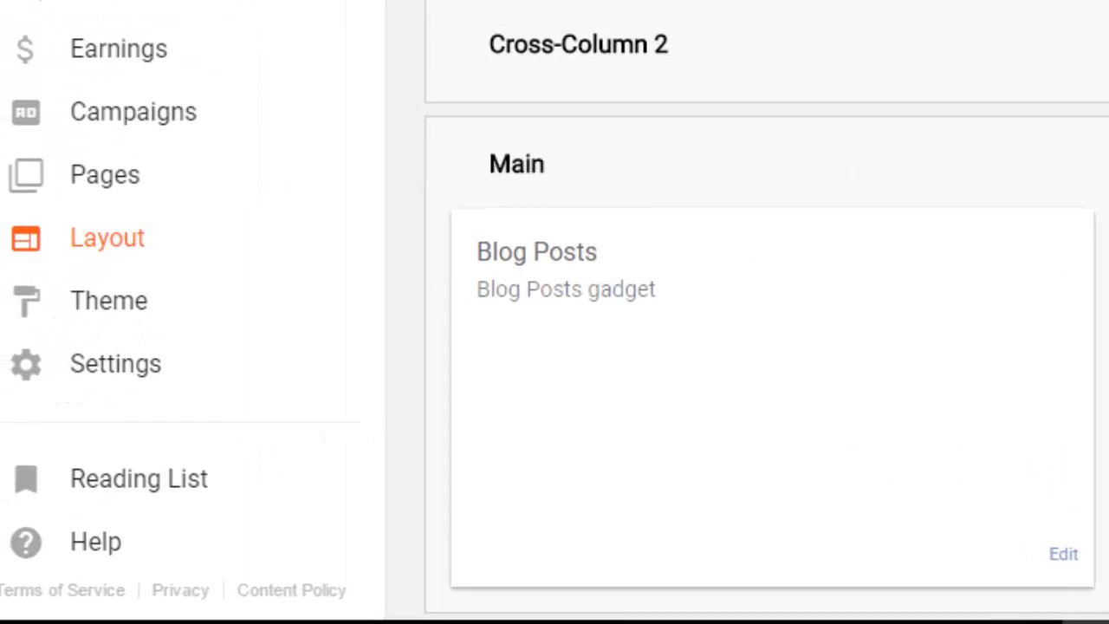
Step: In Theme Designer's width settings, widen the right sidebar to 380 px (blog 1160 px) and apply
{"action": "left_click", "coordinate": [152, 271]}
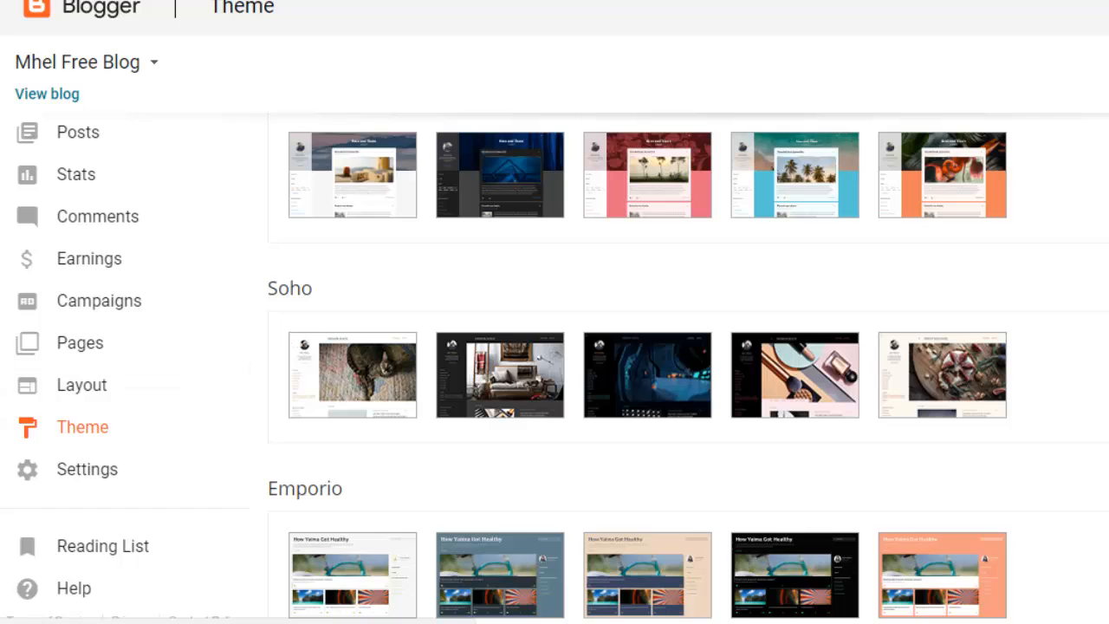
{"action": "scroll", "coordinate": [688, 367], "scroll_direction": "up", "scroll_amount": 5}
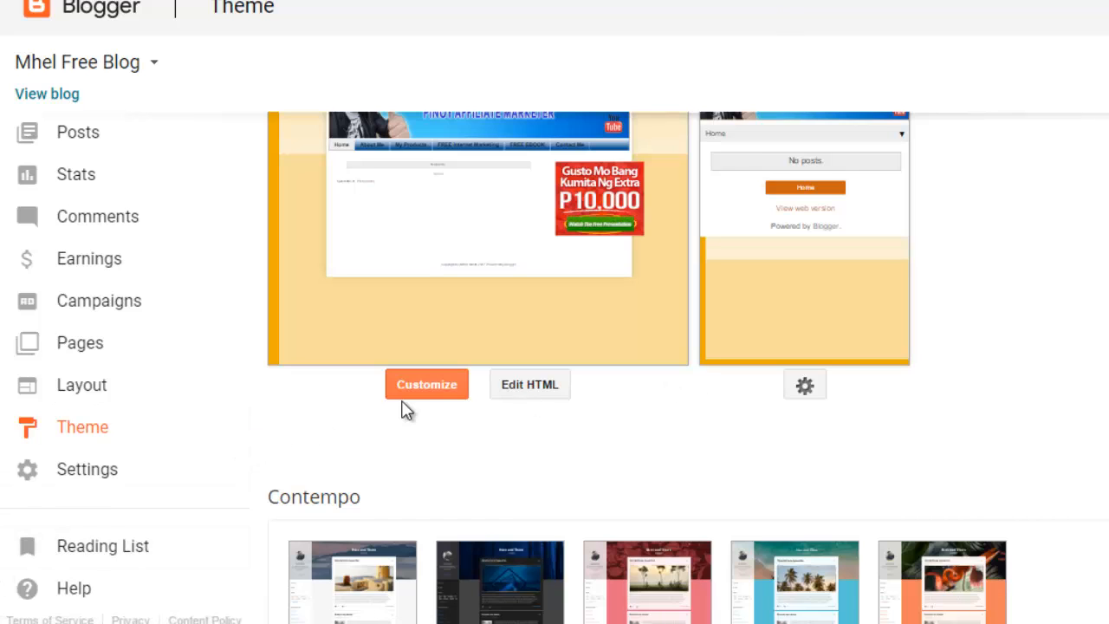
{"action": "left_click", "coordinate": [450, 384]}
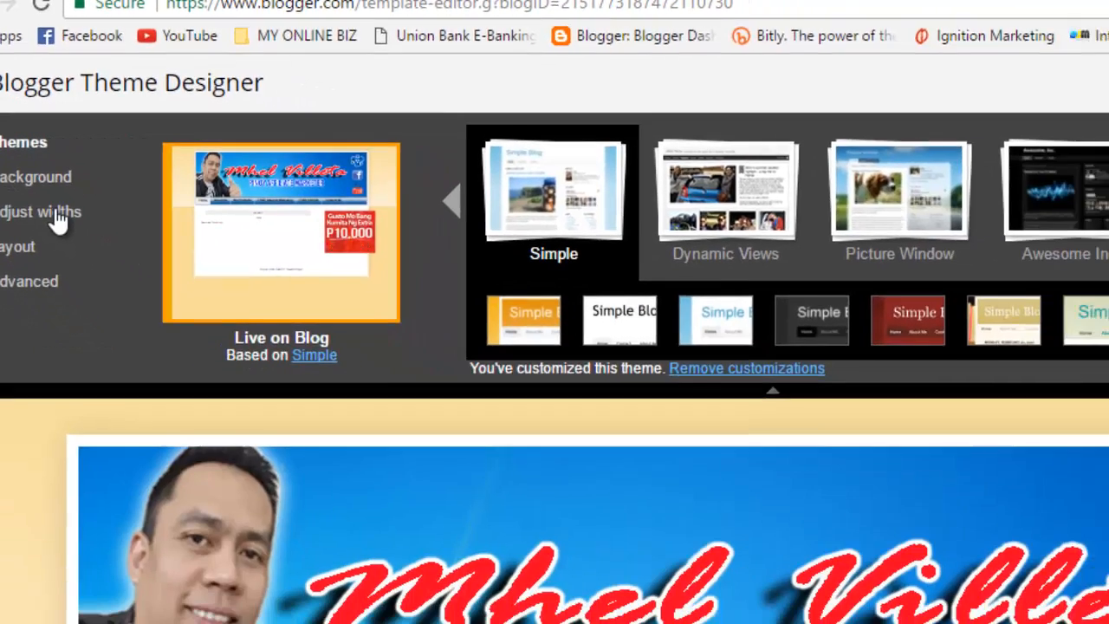
{"action": "left_click", "coordinate": [132, 281]}
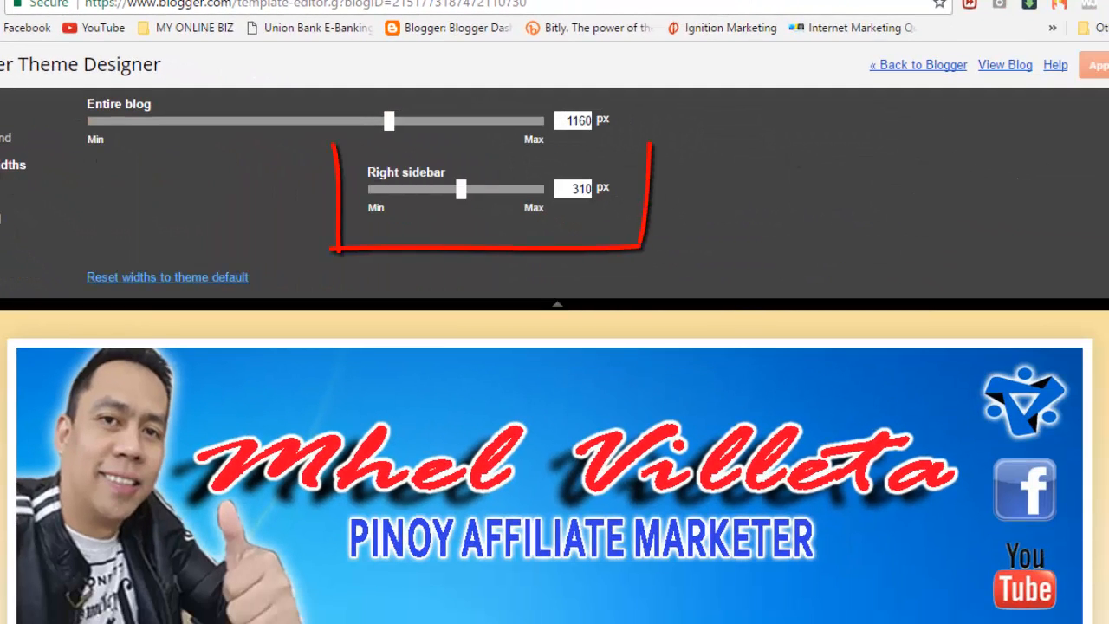
{"action": "scroll", "coordinate": [555, 468], "scroll_direction": "down", "scroll_amount": 3}
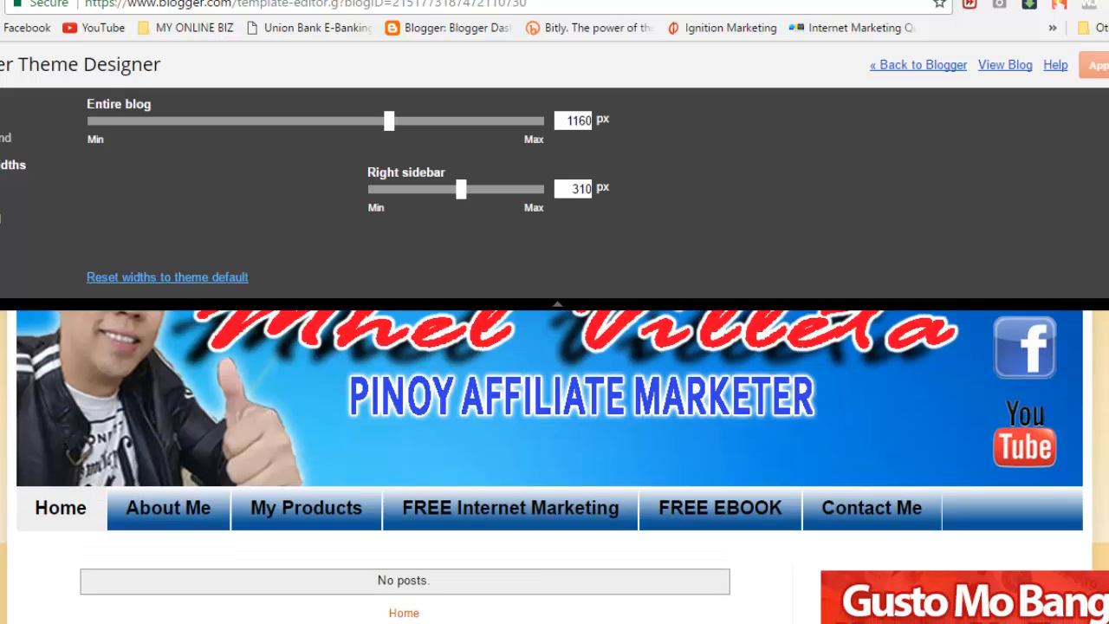
{"action": "scroll", "coordinate": [554, 468], "scroll_direction": "down", "scroll_amount": 1}
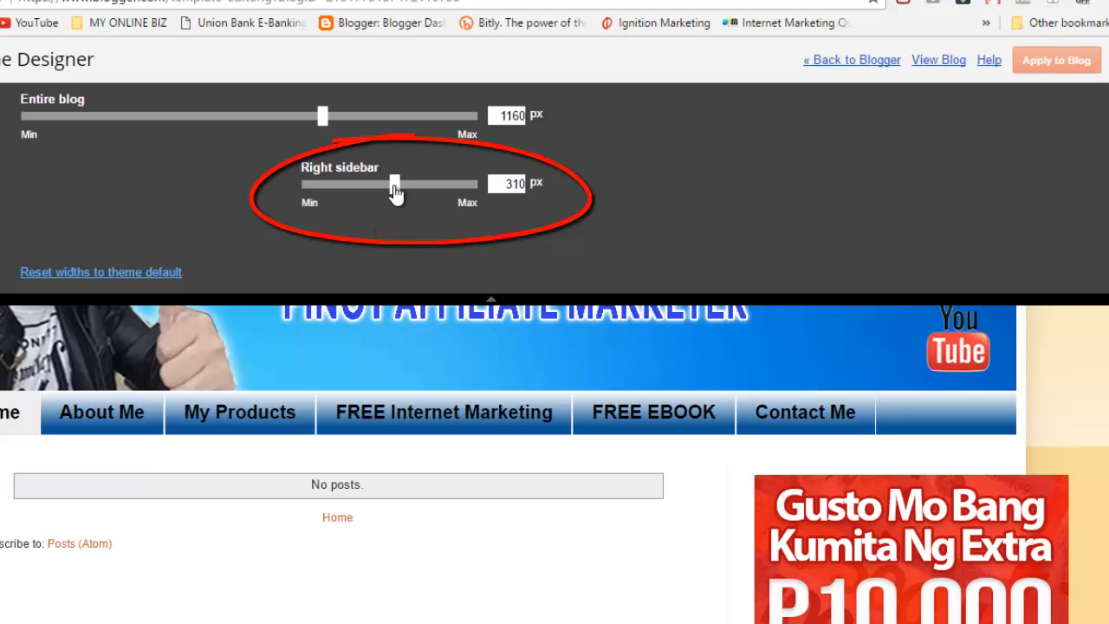
{"action": "left_click_drag", "start_coordinate": [396, 192], "coordinate": [429, 199]}
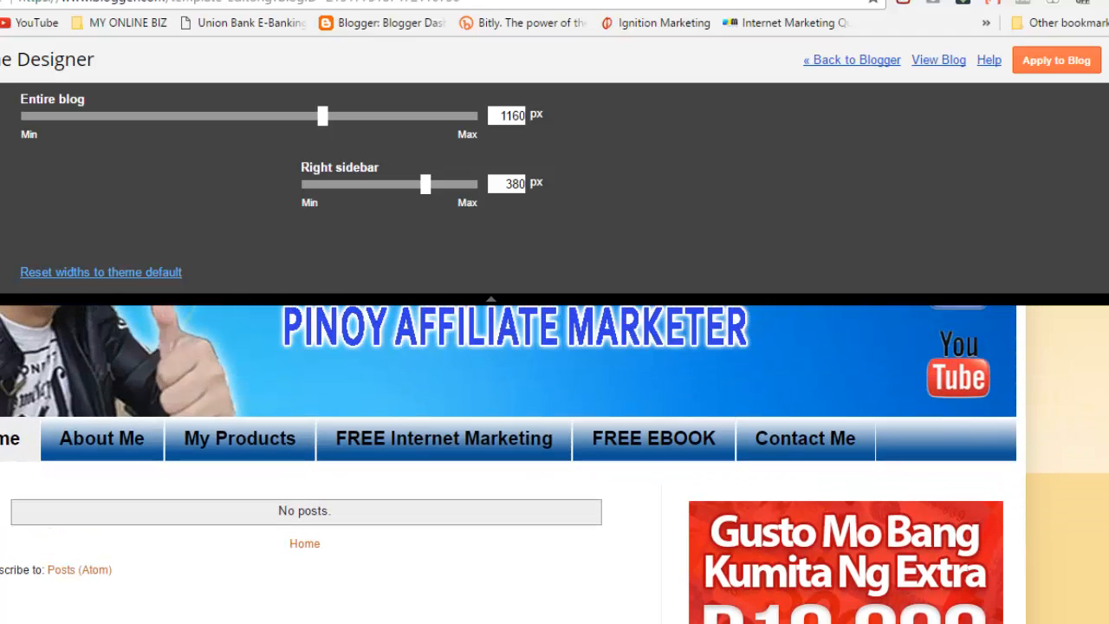
{"action": "left_click", "coordinate": [1036, 77]}
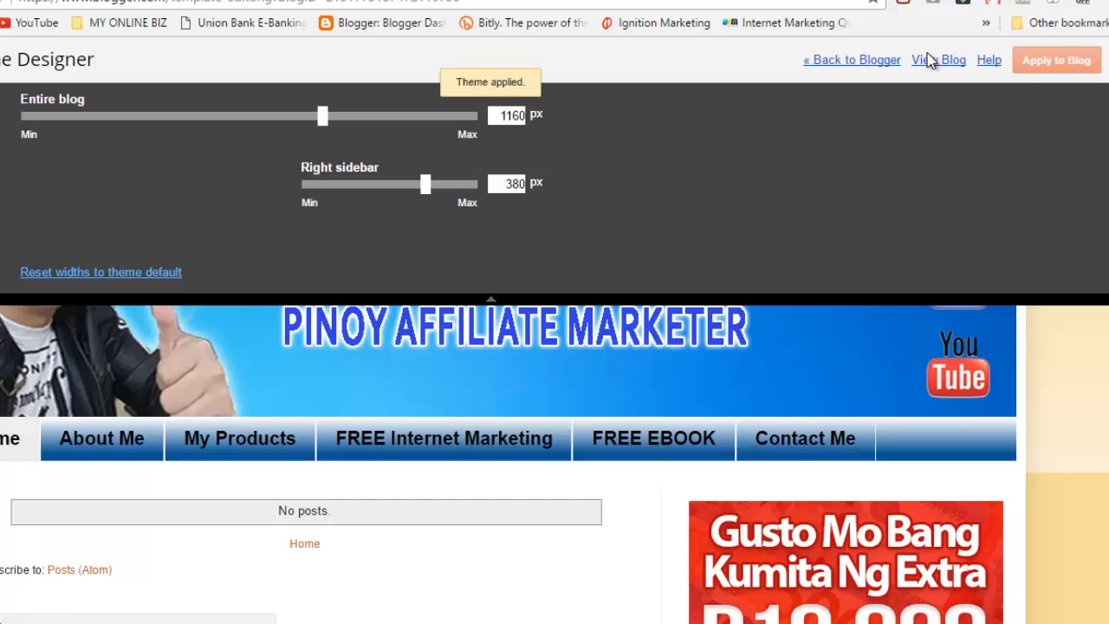
Step: Exit the designer, reload the live blog to check the wider sidebar, then return to Theme
{"action": "left_click", "coordinate": [878, 62]}
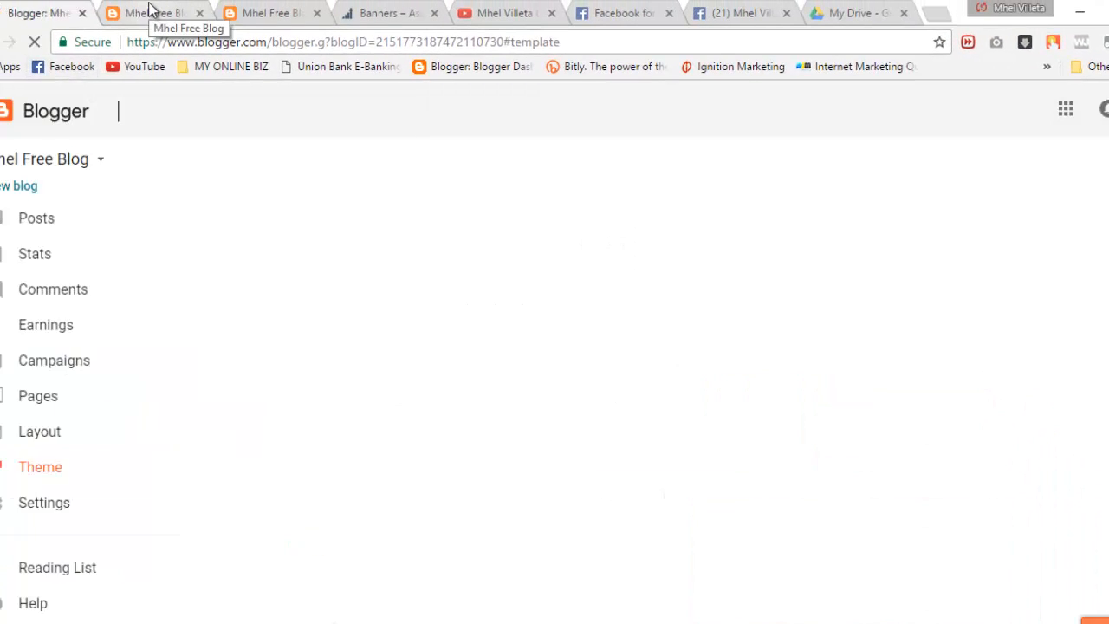
{"action": "left_click", "coordinate": [151, 12]}
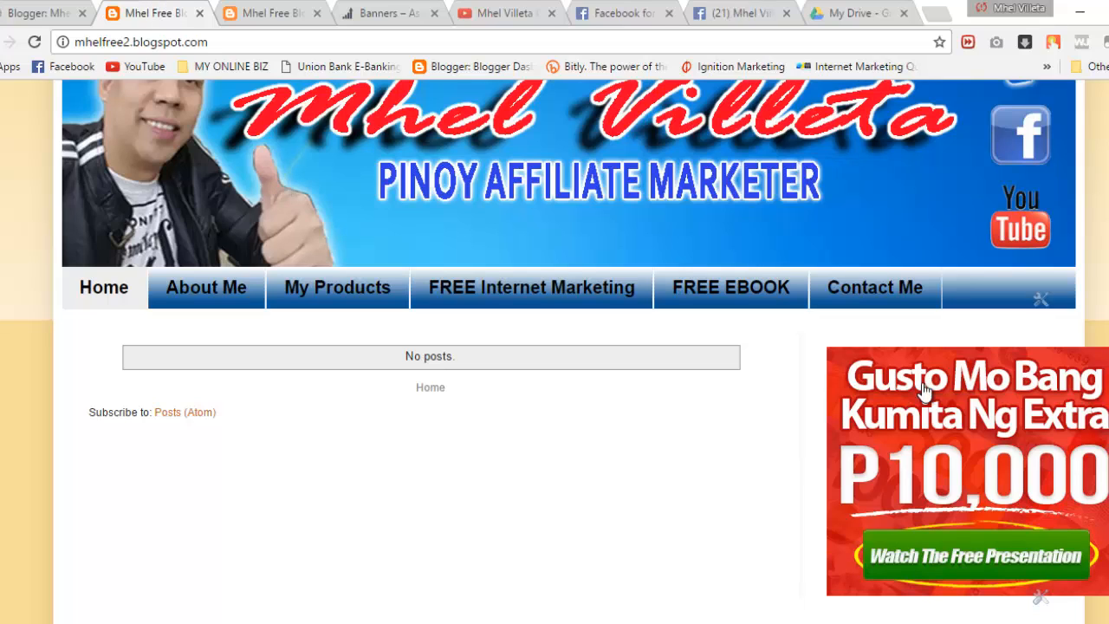
{"action": "left_click", "coordinate": [34, 42]}
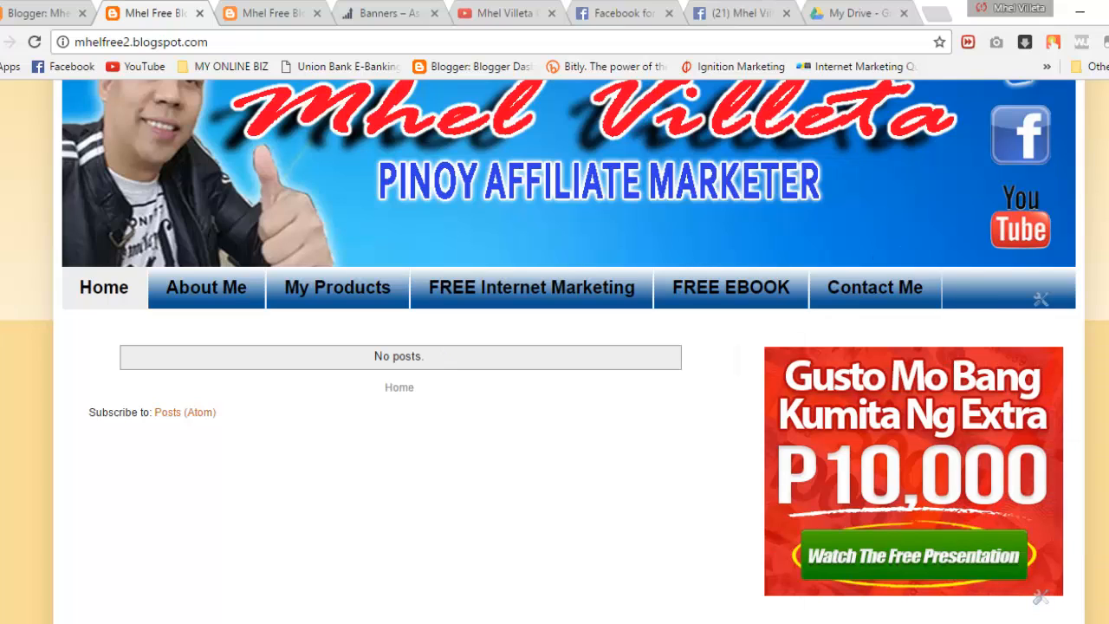
{"action": "scroll", "coordinate": [569, 351], "scroll_direction": "down", "scroll_amount": 1}
{"action": "scroll", "coordinate": [569, 351], "scroll_direction": "up", "scroll_amount": 1}
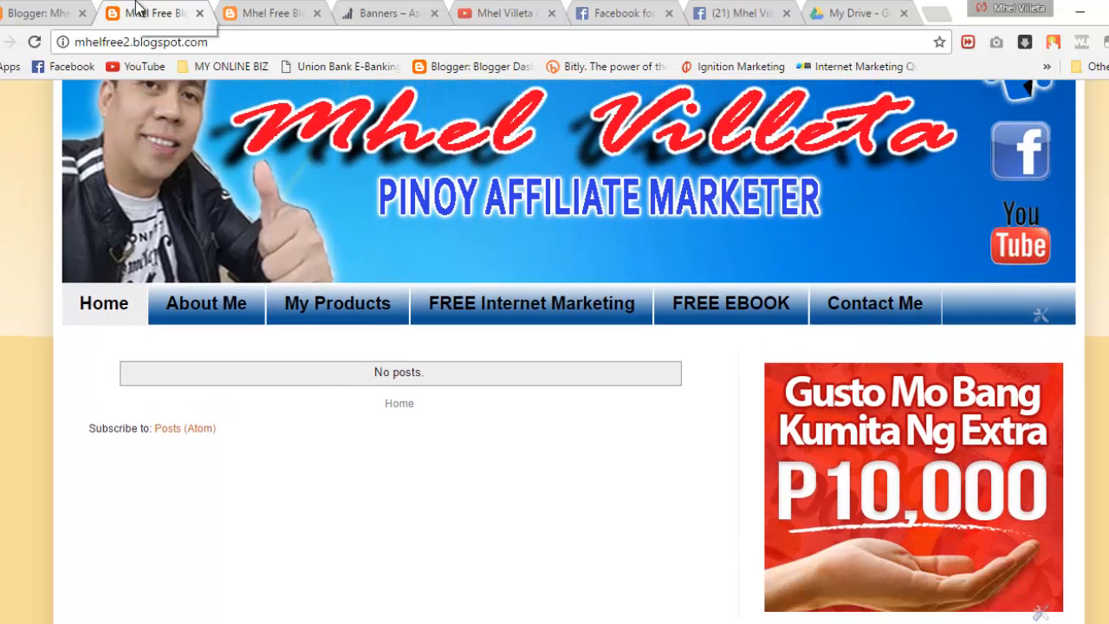
{"action": "left_click", "coordinate": [48, 9]}
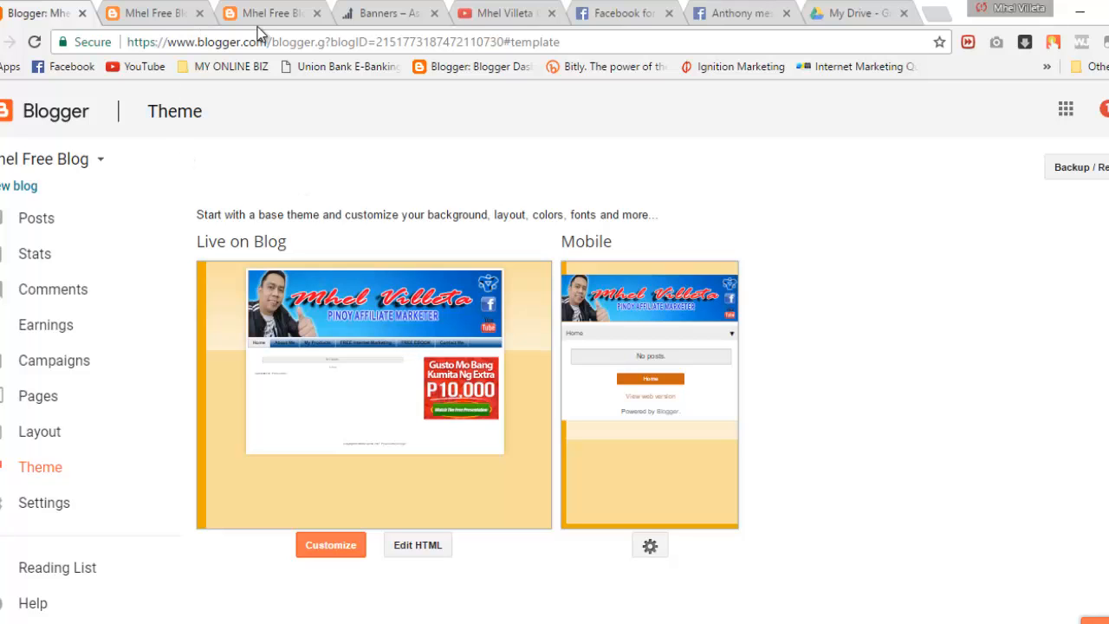
Step: Inspect the FREE EBOOK page's Facebook box (81 likes), briefly opening and closing its linked Facebook page
{"action": "left_click", "coordinate": [274, 11]}
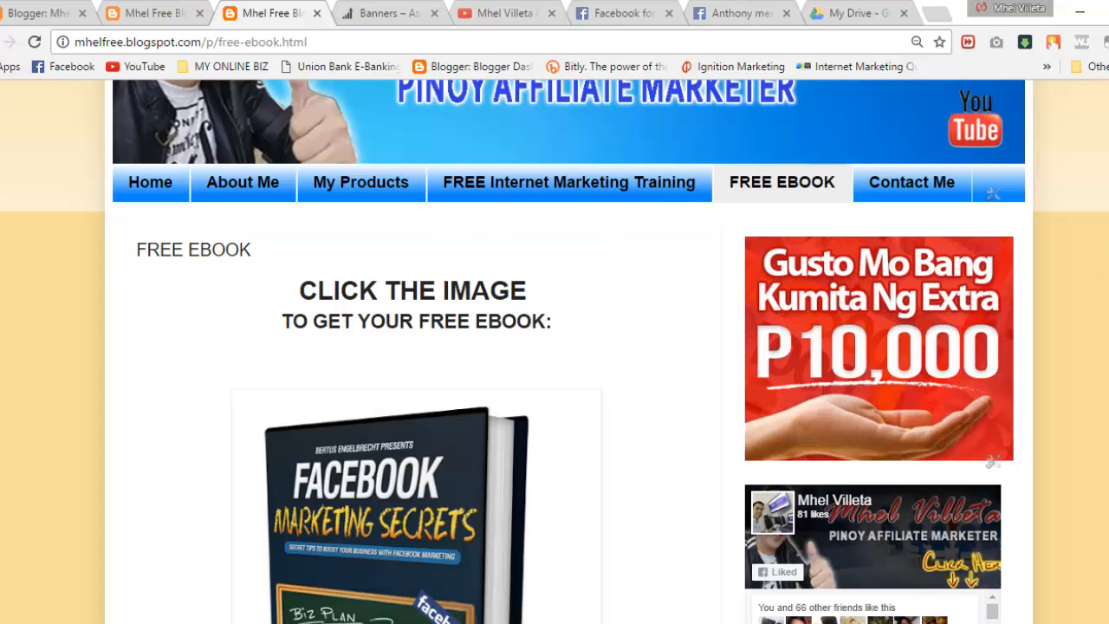
{"action": "scroll", "coordinate": [813, 208], "scroll_direction": "down", "scroll_amount": 4}
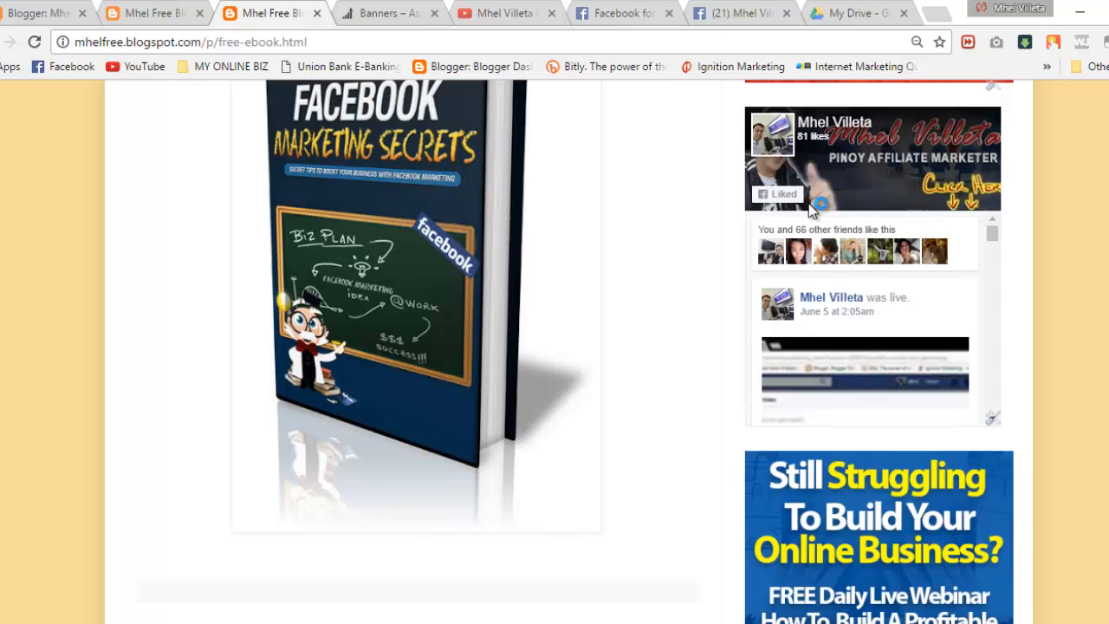
{"action": "left_click", "coordinate": [847, 133]}
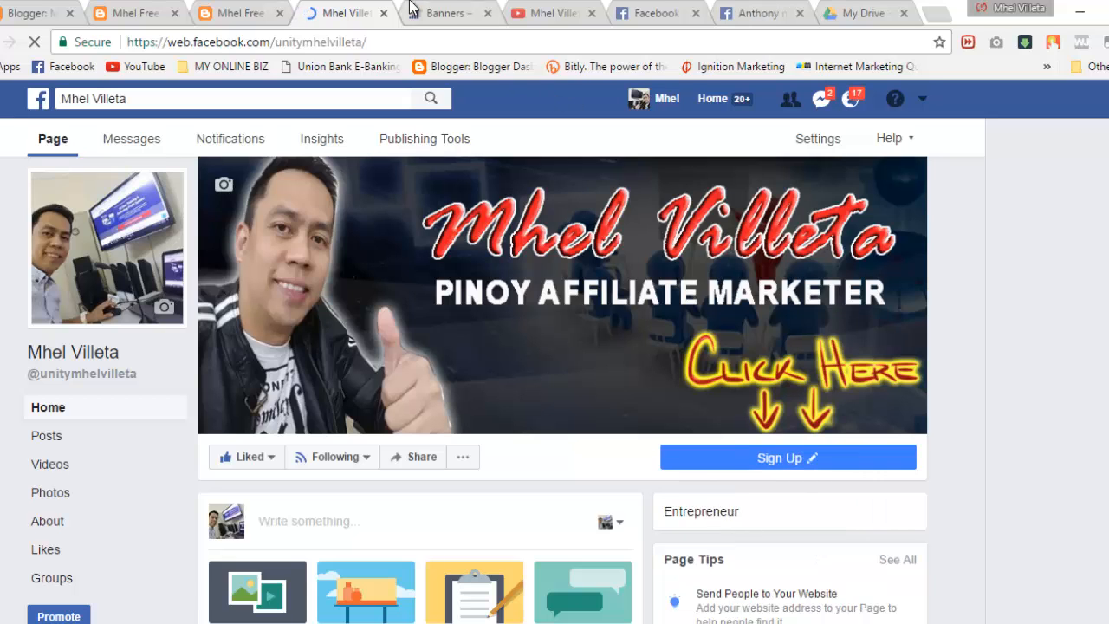
{"action": "left_click", "coordinate": [385, 13]}
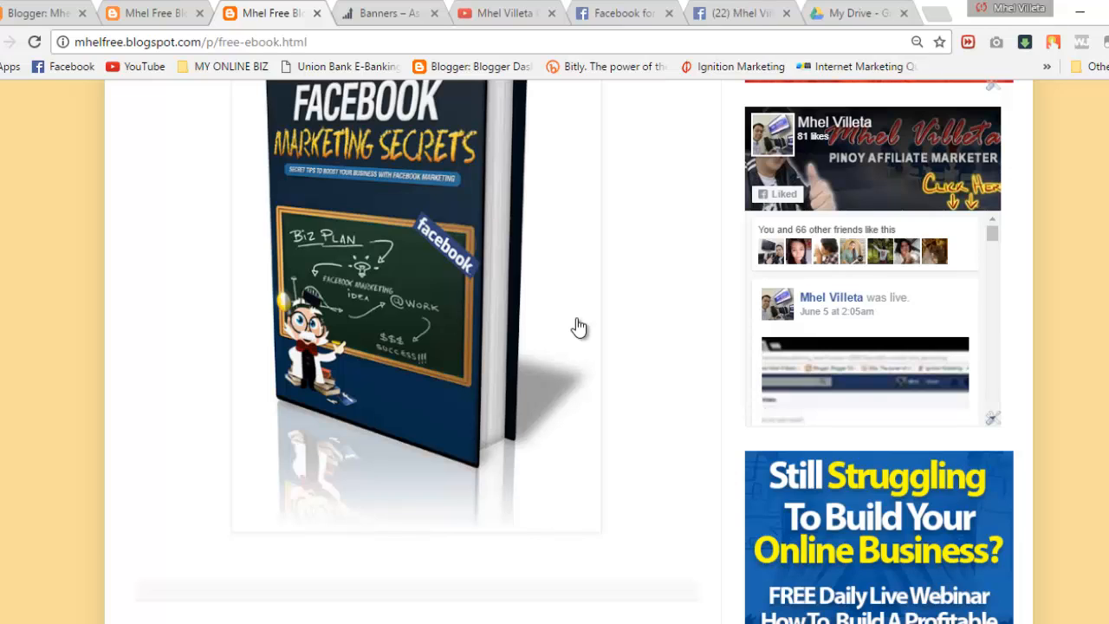
Step: On Facebook for Developers, browse the documentation list, briefly visiting the Workplace by Facebook docs
{"action": "left_click", "coordinate": [622, 12]}
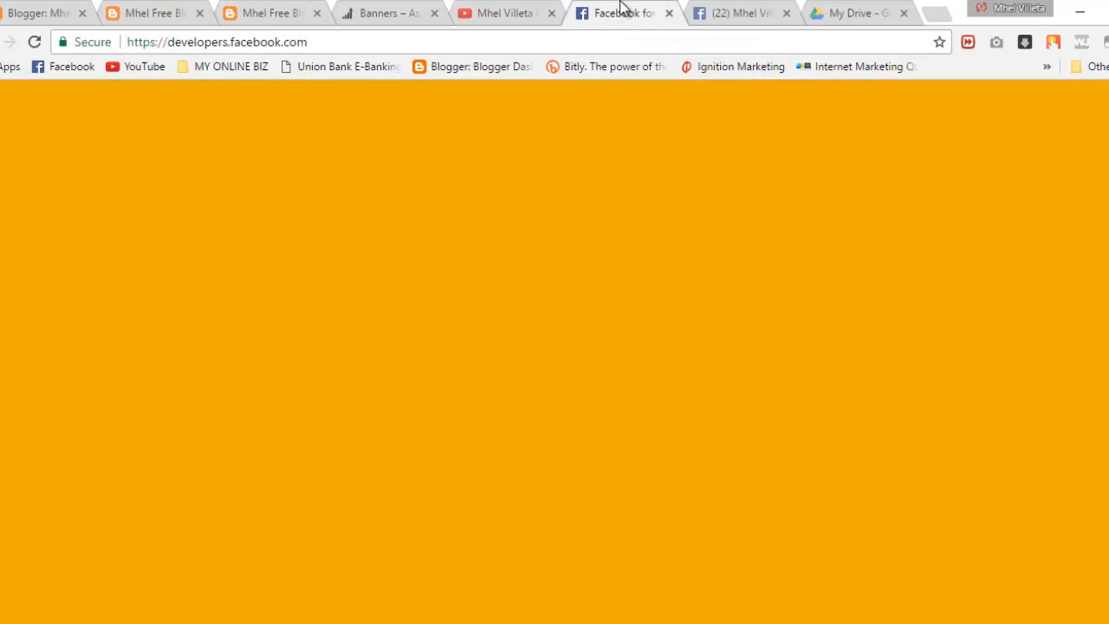
{"action": "left_click", "coordinate": [330, 42]}
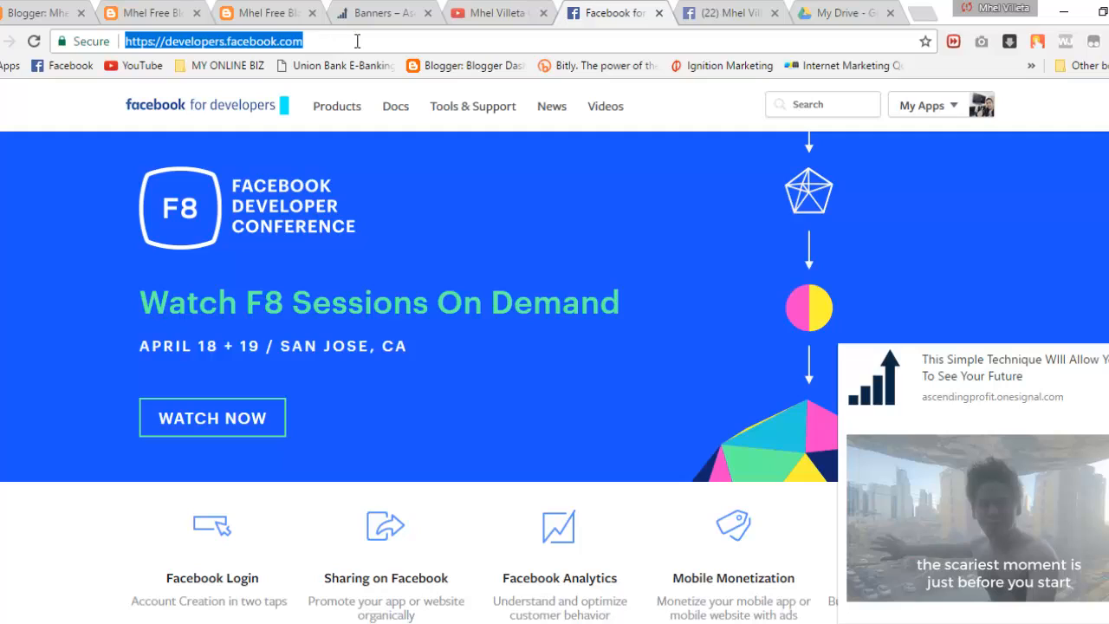
{"action": "left_click", "coordinate": [443, 39]}
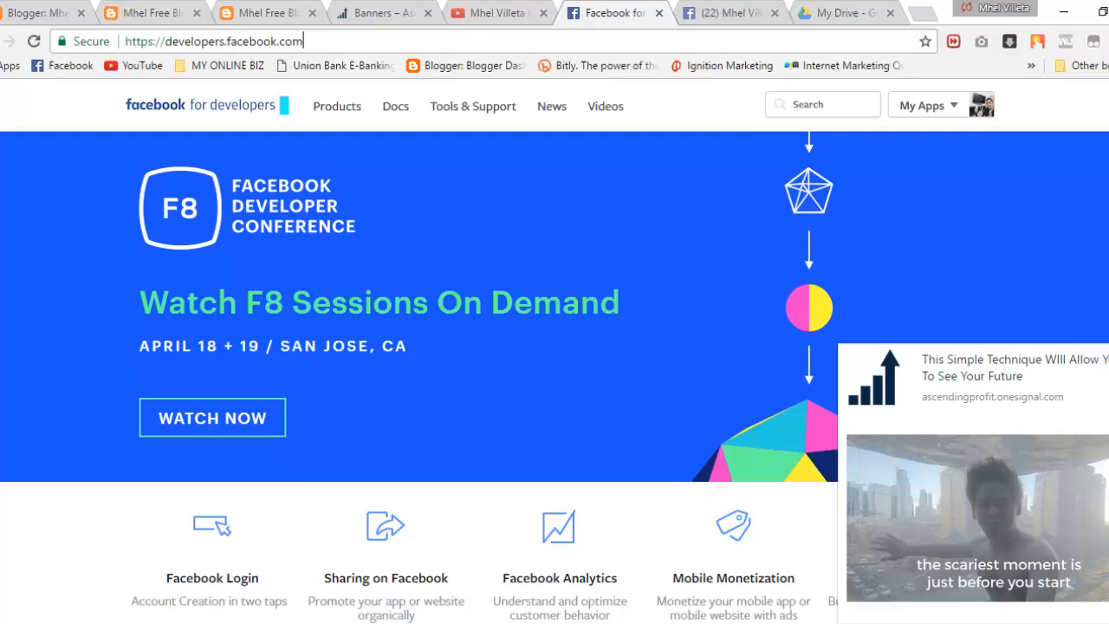
{"action": "scroll", "coordinate": [554, 346], "scroll_direction": "down", "scroll_amount": 3}
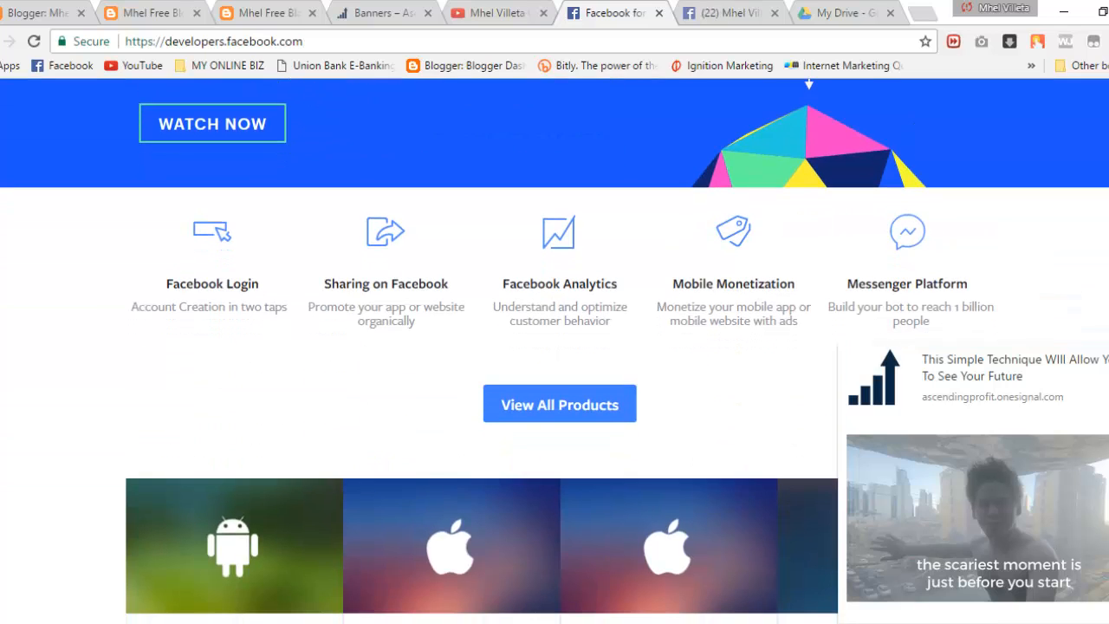
{"action": "scroll", "coordinate": [554, 347], "scroll_direction": "up", "scroll_amount": 4}
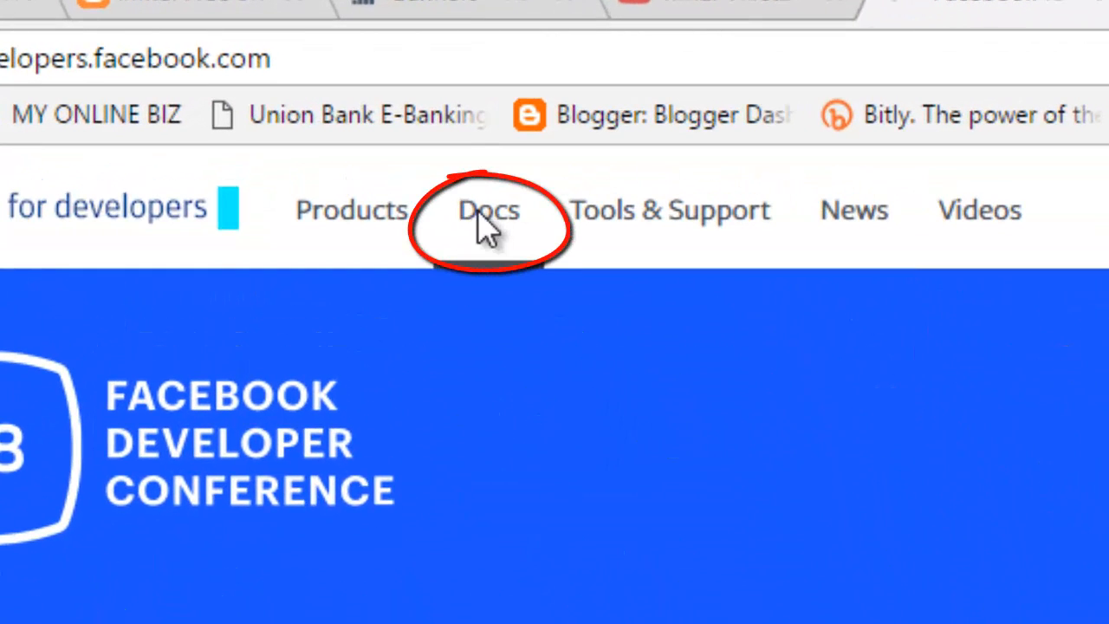
{"action": "left_click", "coordinate": [480, 215]}
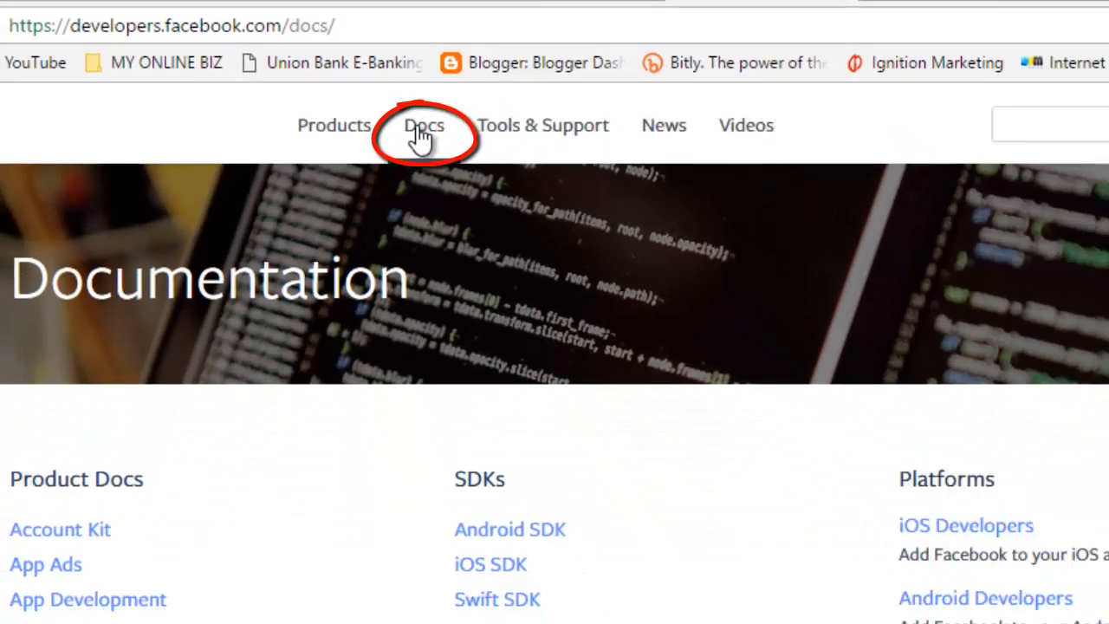
{"action": "scroll", "coordinate": [421, 137], "scroll_direction": "down", "scroll_amount": 2}
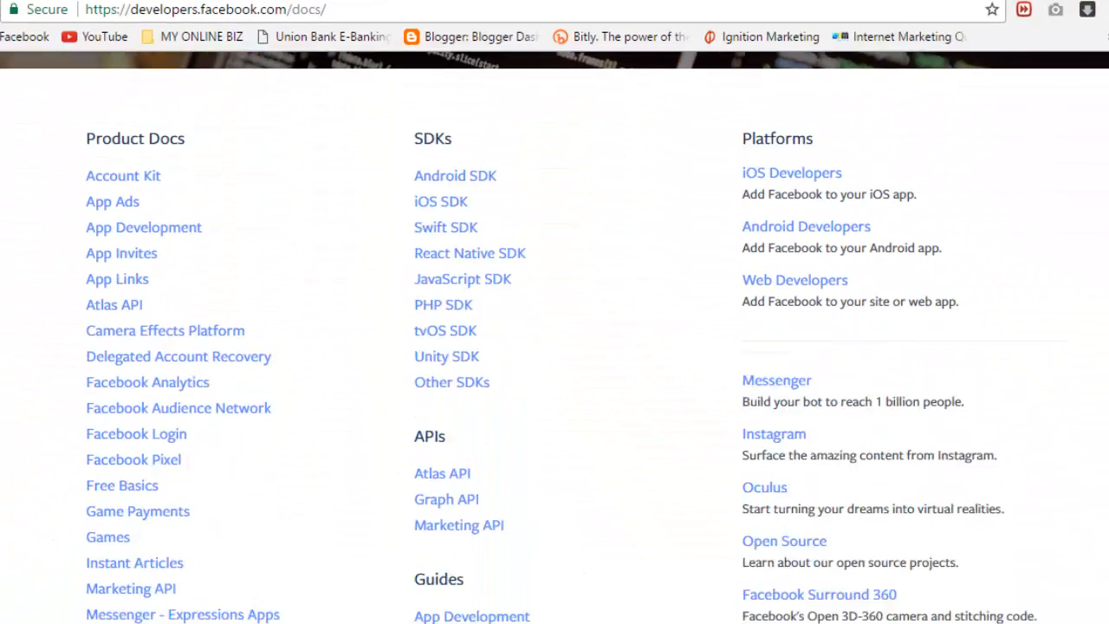
{"action": "scroll", "coordinate": [562, 343], "scroll_direction": "down", "scroll_amount": 2}
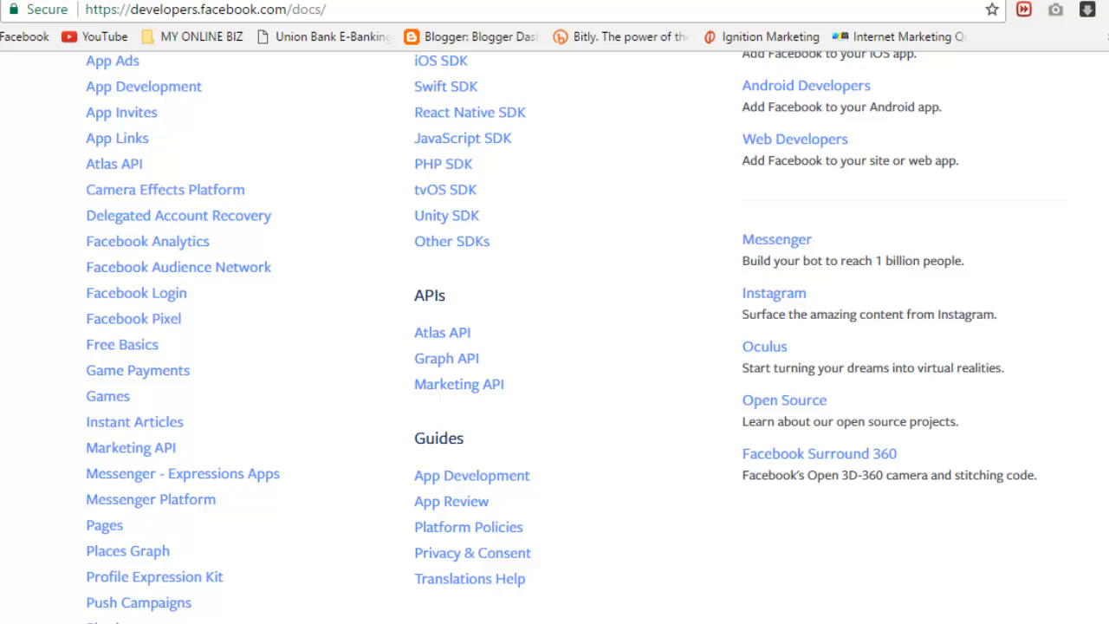
{"action": "scroll", "coordinate": [561, 335], "scroll_direction": "down", "scroll_amount": 1}
{"action": "left_click", "coordinate": [146, 618]}
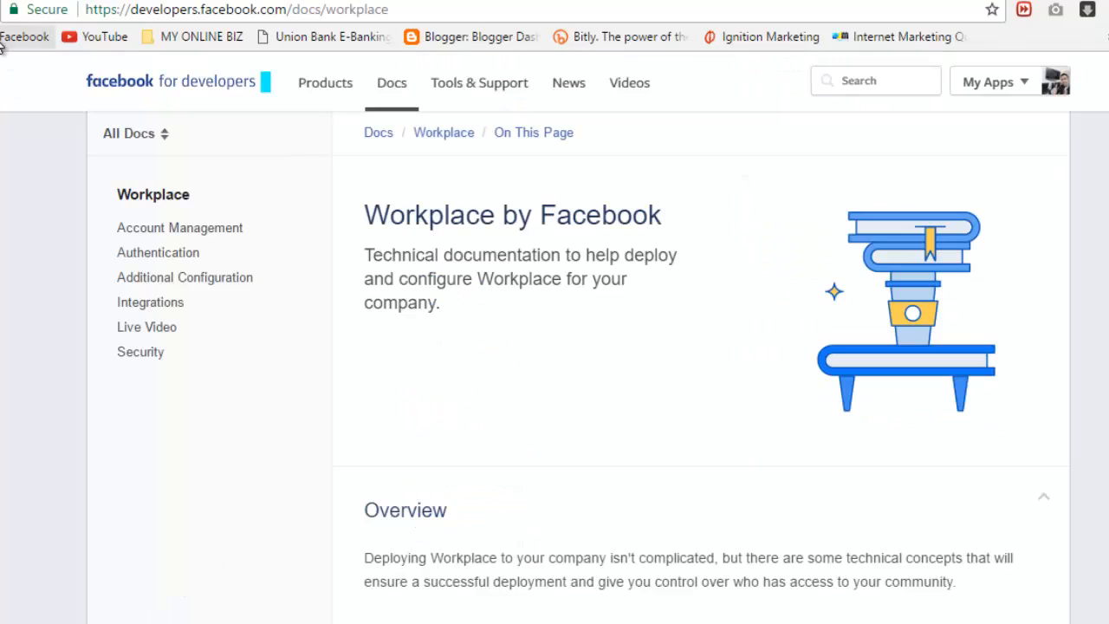
{"action": "left_click", "coordinate": [0, 10]}
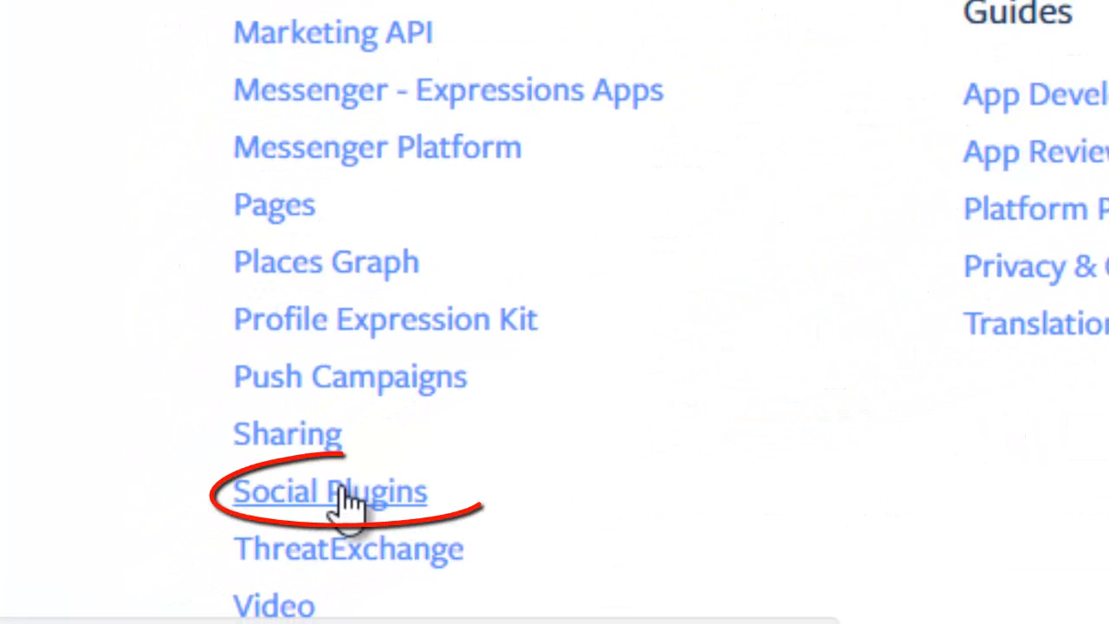
Step: Open Social Plugins > Page Plugin and view its configurator and live preview
{"action": "left_click", "coordinate": [364, 496]}
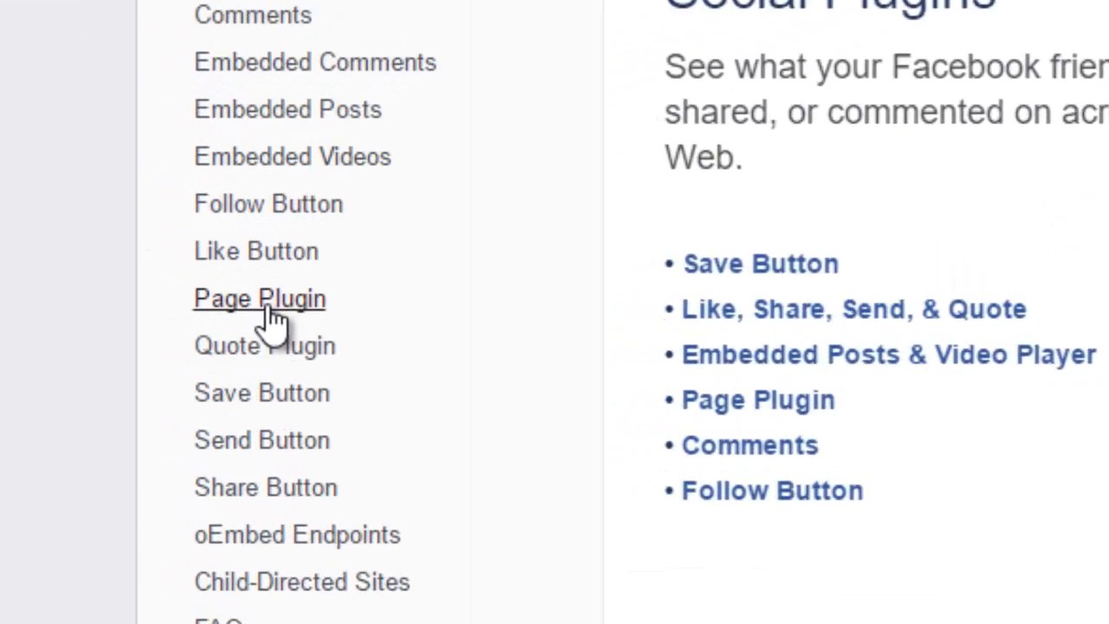
{"action": "left_click", "coordinate": [268, 306]}
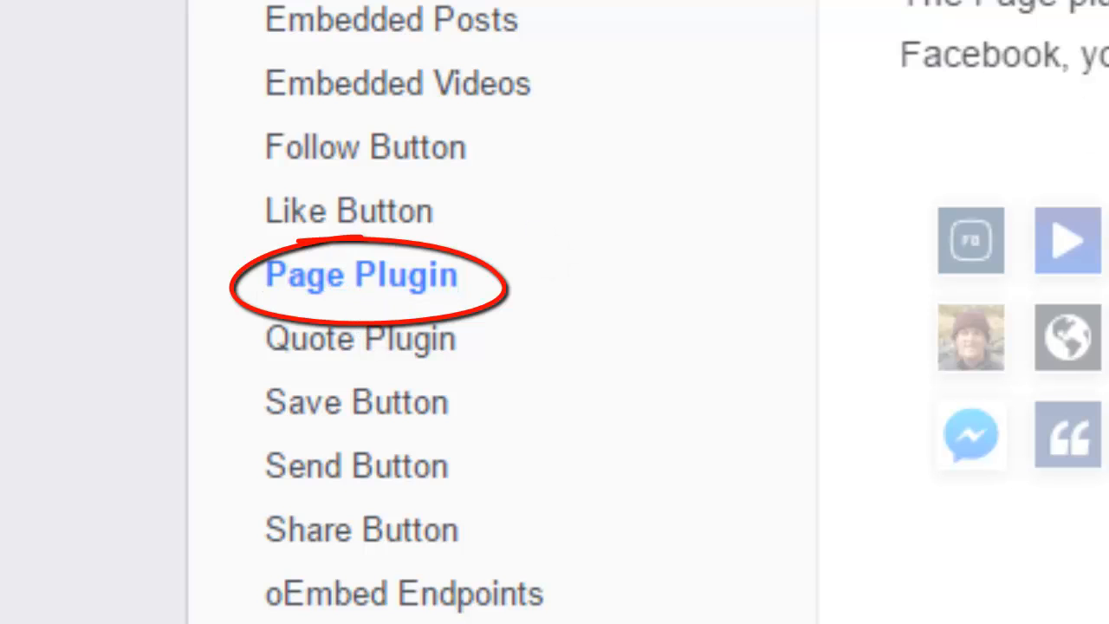
{"action": "scroll", "coordinate": [964, 312], "scroll_direction": "down", "scroll_amount": 7}
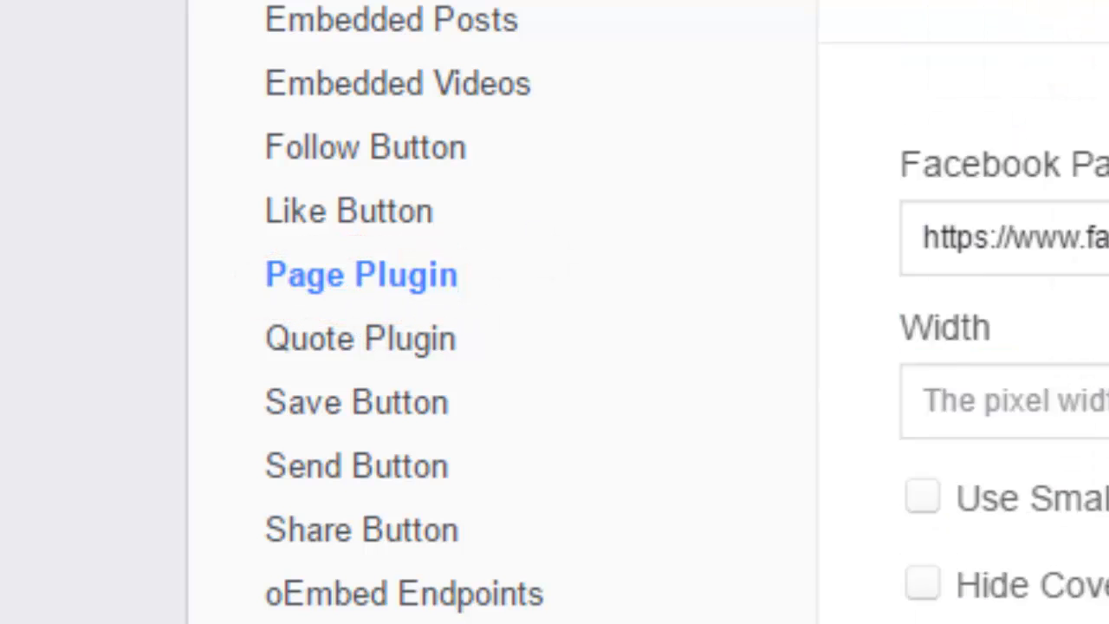
{"action": "scroll", "coordinate": [997, 312], "scroll_direction": "up", "scroll_amount": 4}
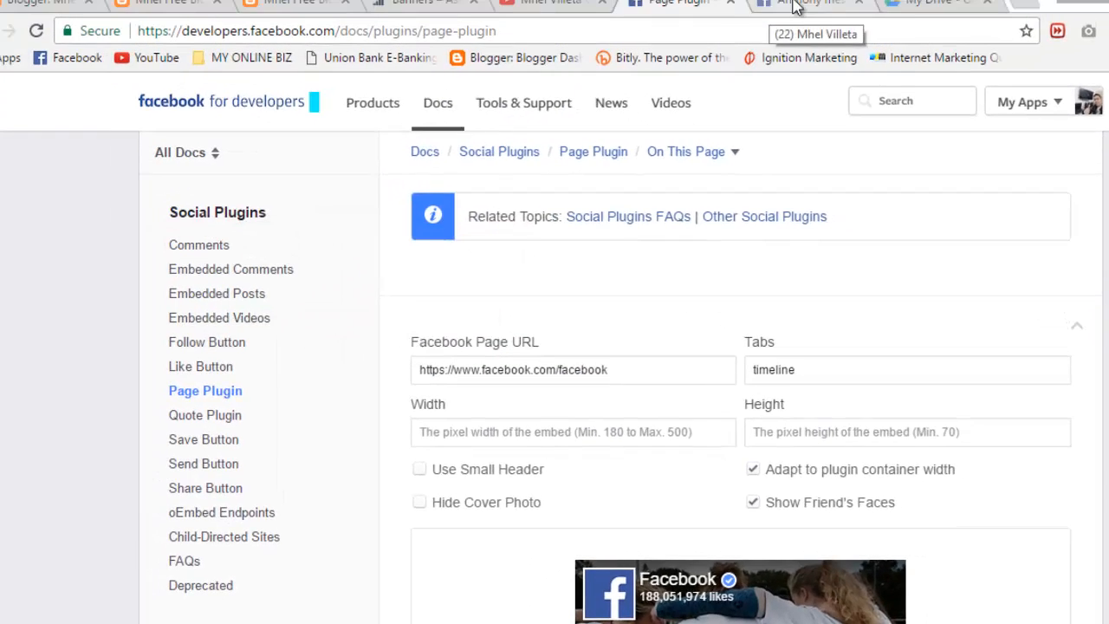
Step: On the Facebook tab, close the open post popup and both chat windows
{"action": "left_click", "coordinate": [795, 5]}
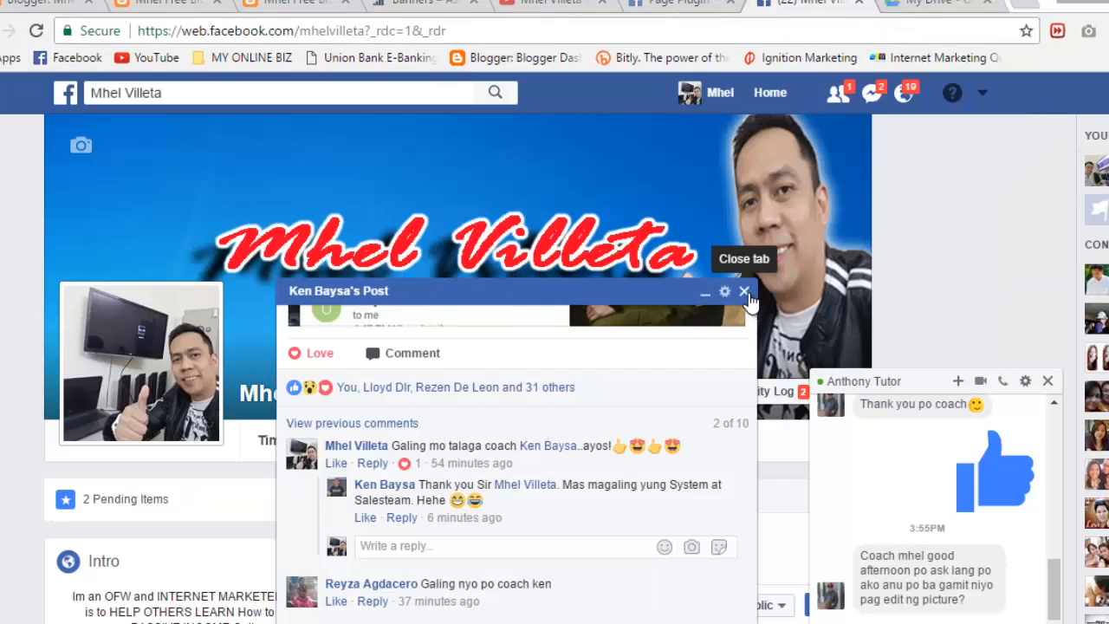
{"action": "left_click", "coordinate": [743, 291]}
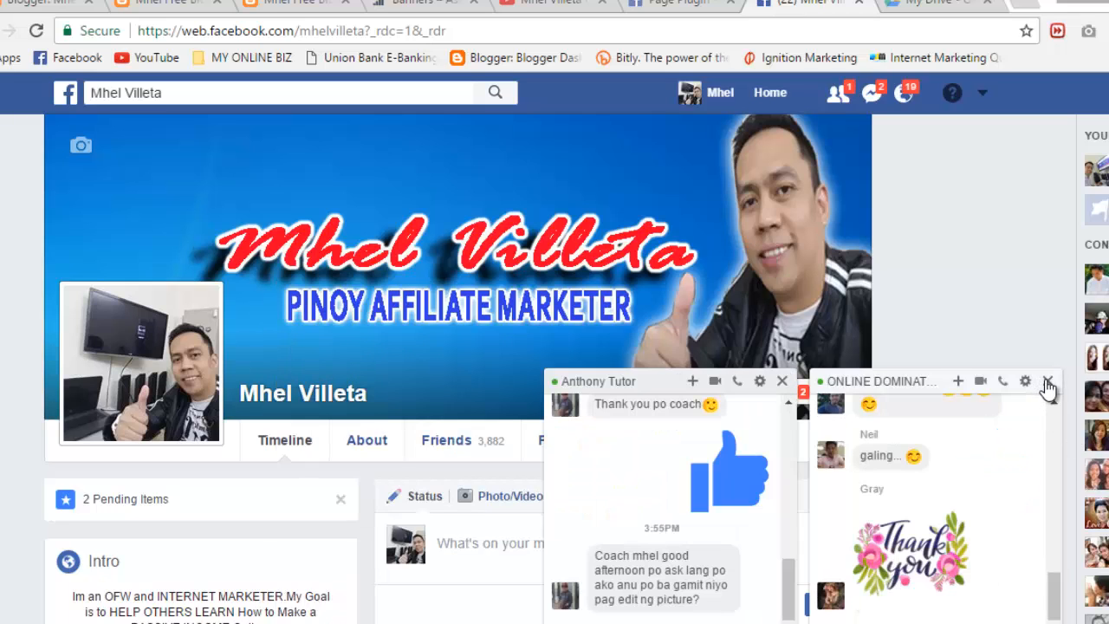
{"action": "left_click", "coordinate": [1046, 382]}
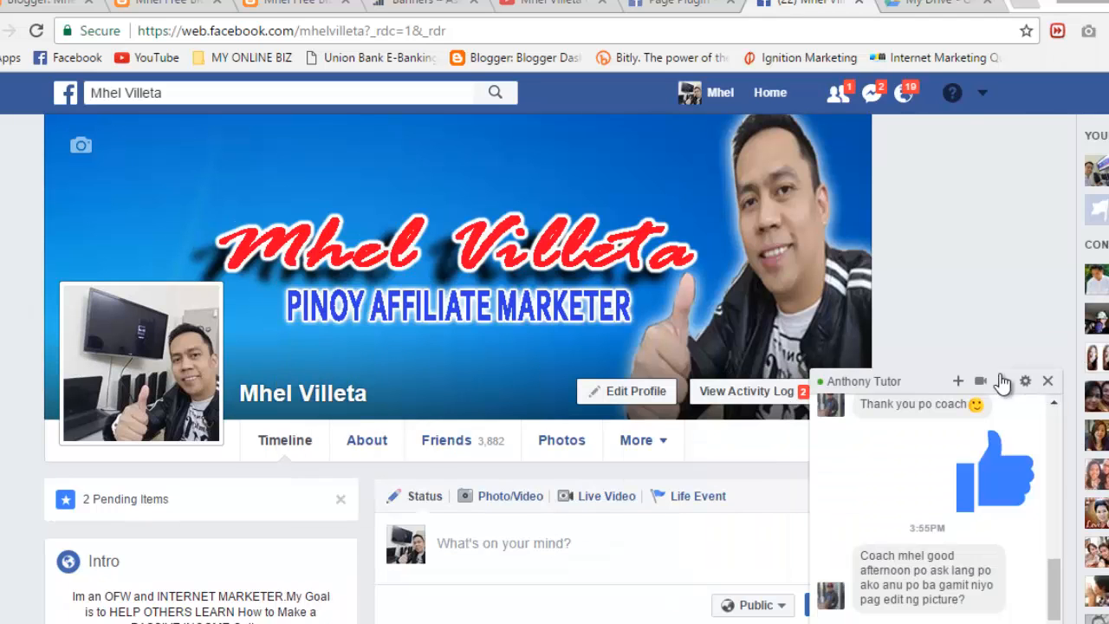
{"action": "left_click", "coordinate": [1048, 382]}
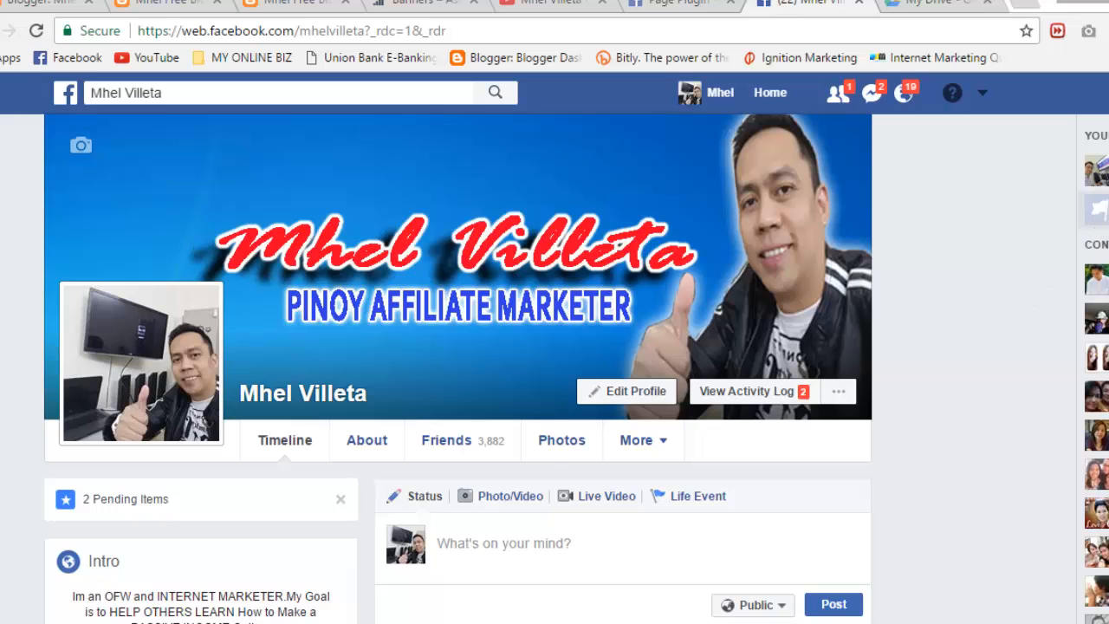
Step: Copy your own Facebook page's web address from the address bar, then return to the Blogger tab
{"action": "mouse_move", "coordinate": [1102, 171]}
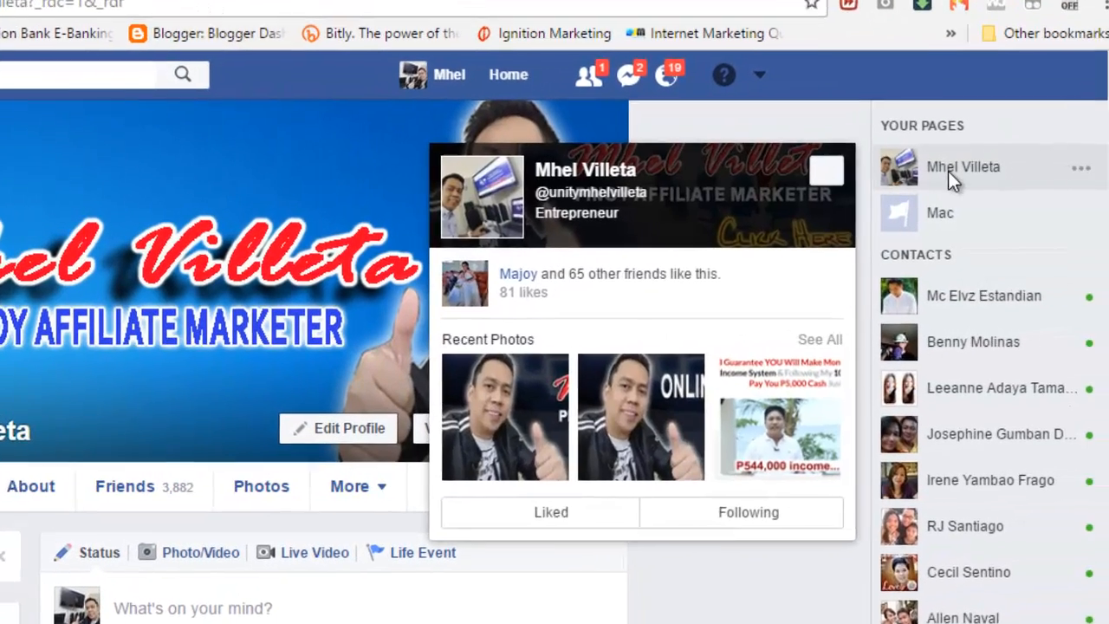
{"action": "left_click", "coordinate": [948, 171]}
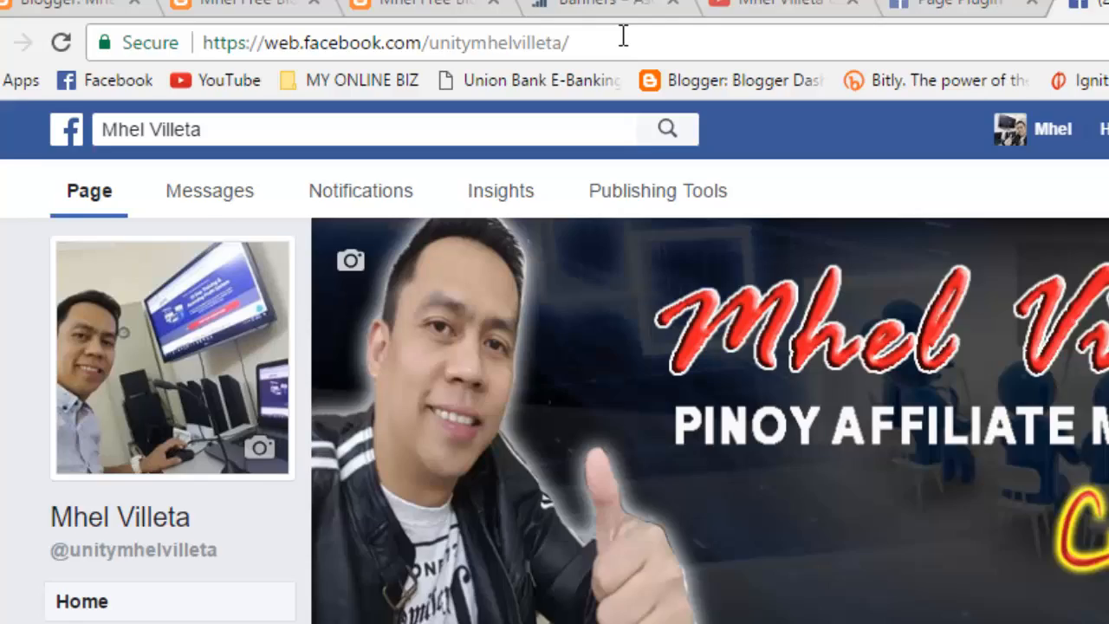
{"action": "left_click", "coordinate": [422, 5]}
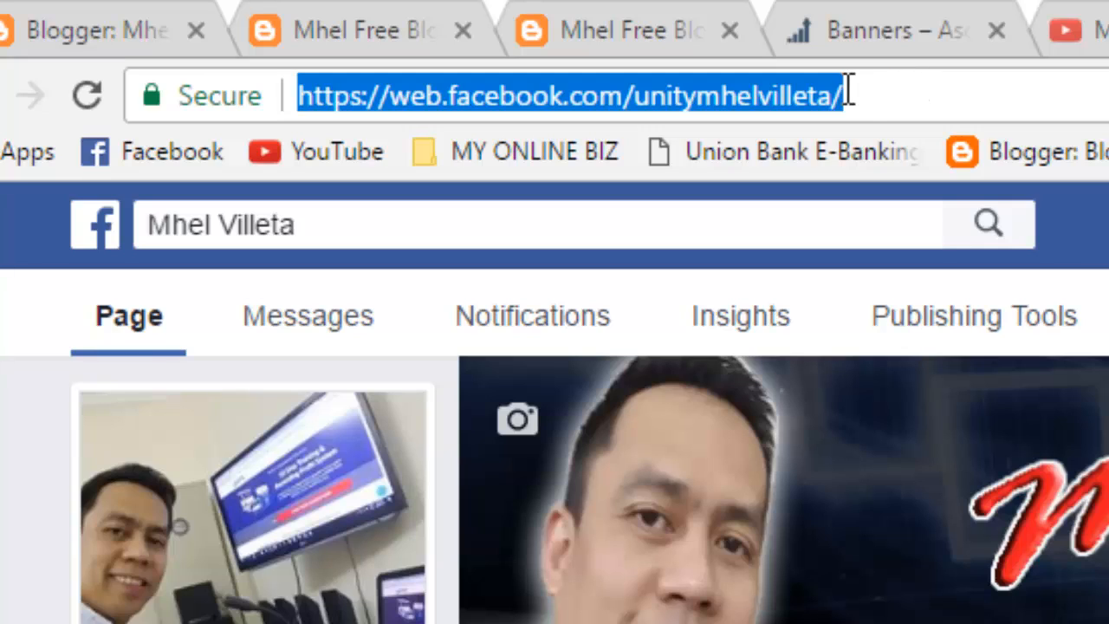
{"action": "left_click", "coordinate": [887, 95]}
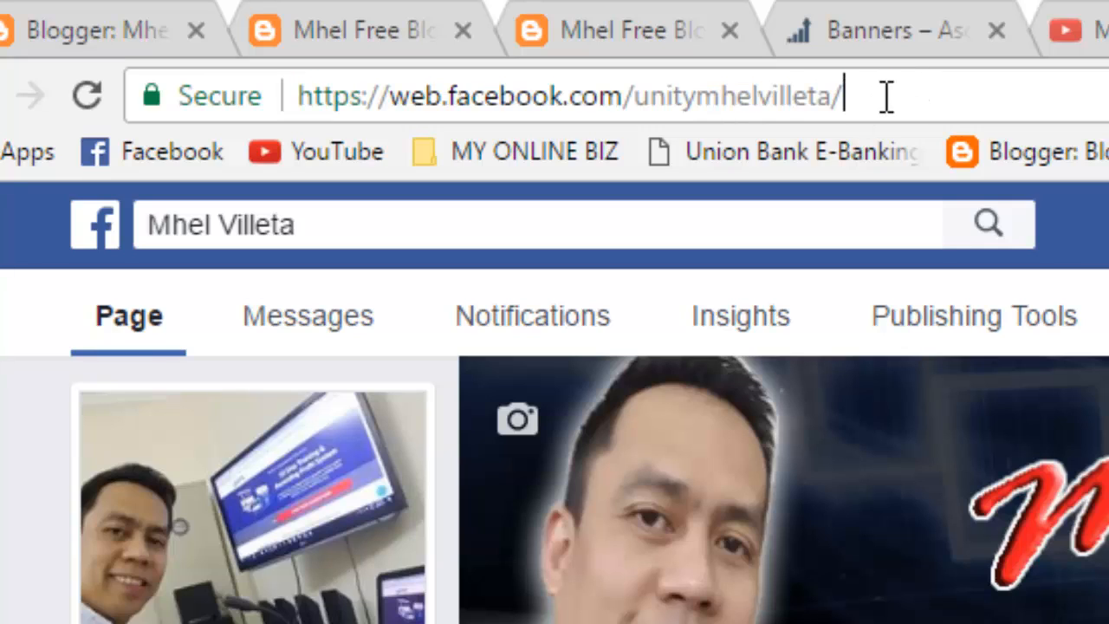
{"action": "left_click_drag", "start_coordinate": [887, 95], "coordinate": [306, 95]}
{"action": "key", "text": "ctrl+c"}
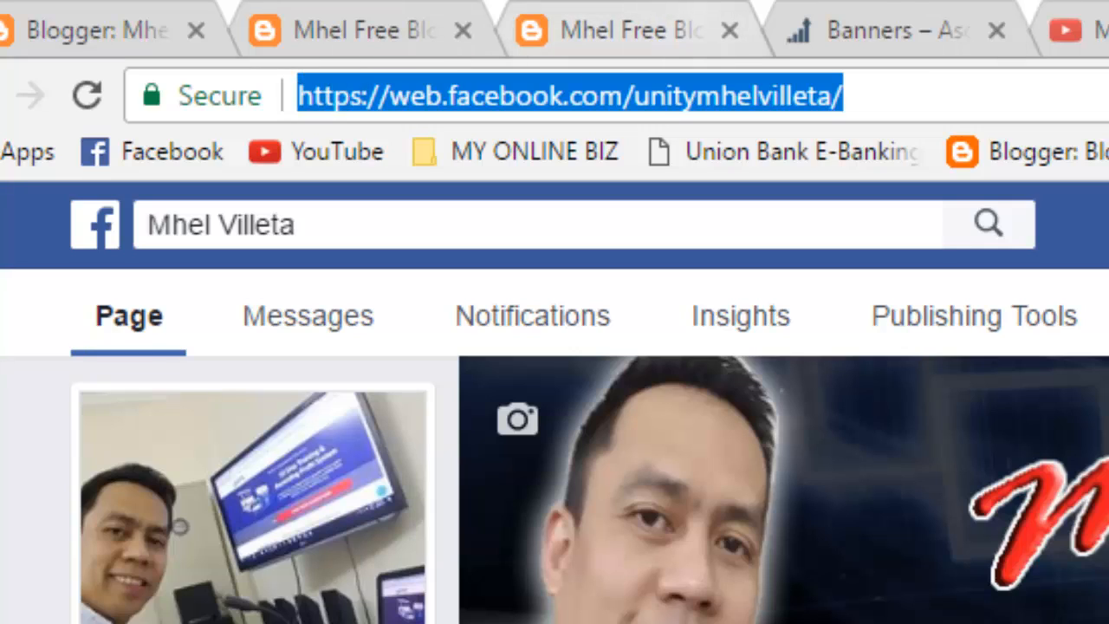
{"action": "right_click", "coordinate": [754, 84]}
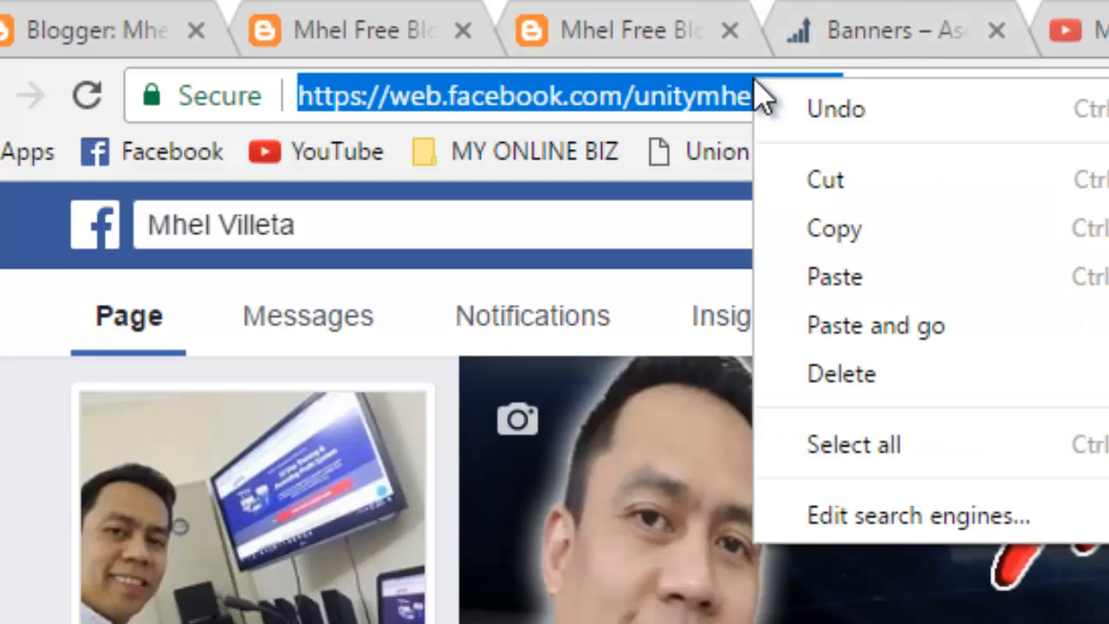
{"action": "left_click", "coordinate": [855, 228]}
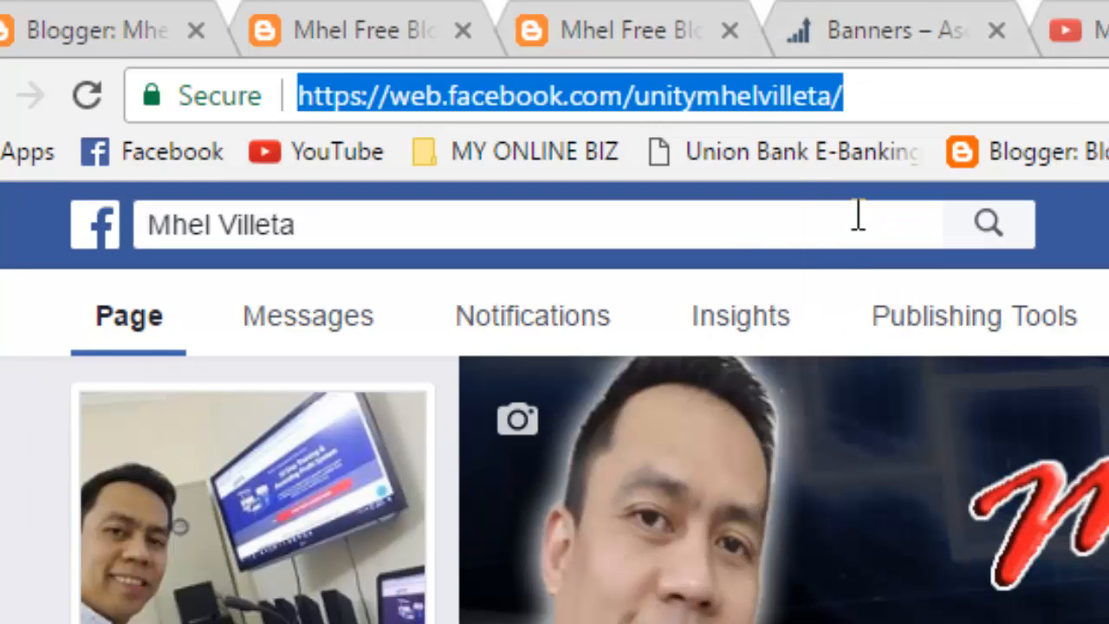
{"action": "left_click", "coordinate": [73, 24]}
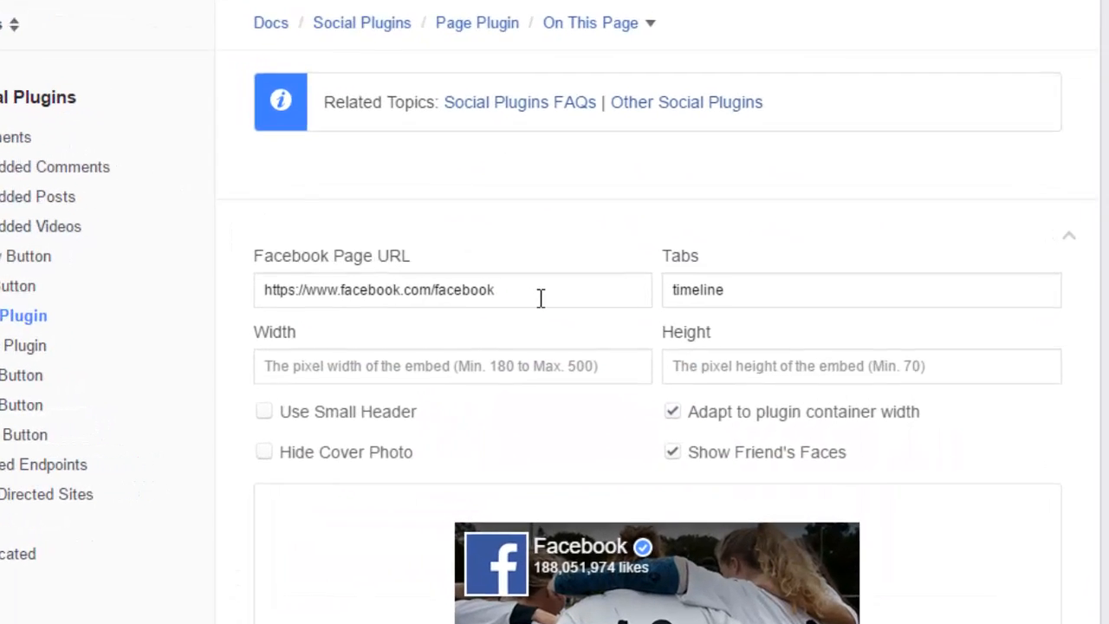
Step: Replace the sample Page Plugin URL with the copied page address and refresh the preview
{"action": "left_click_drag", "start_coordinate": [533, 297], "coordinate": [244, 296]}
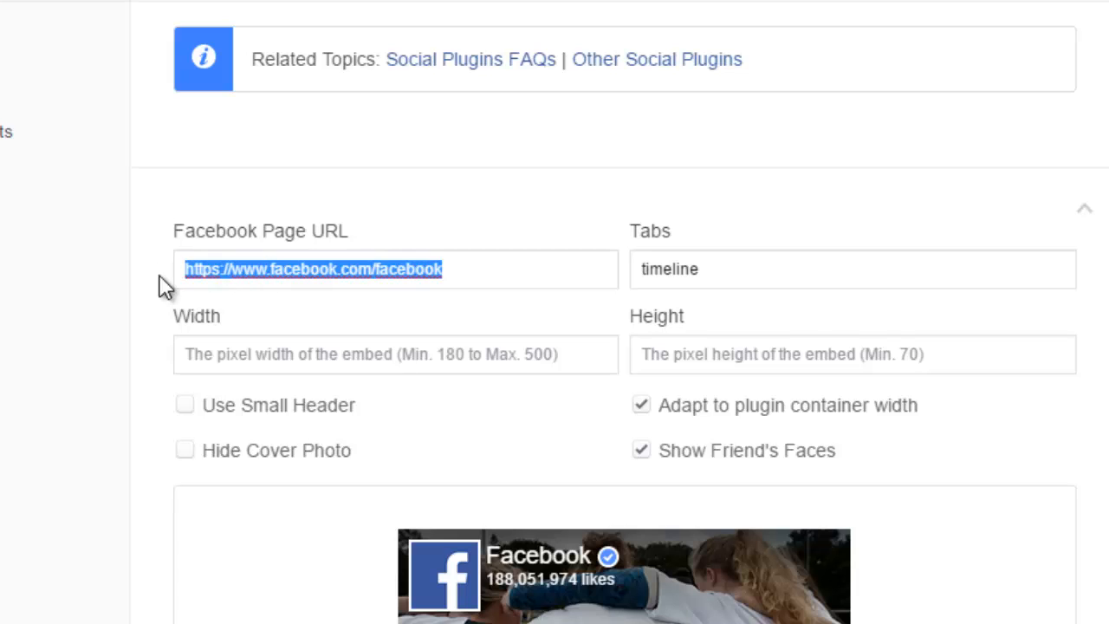
{"action": "key", "text": "ctrl+v"}
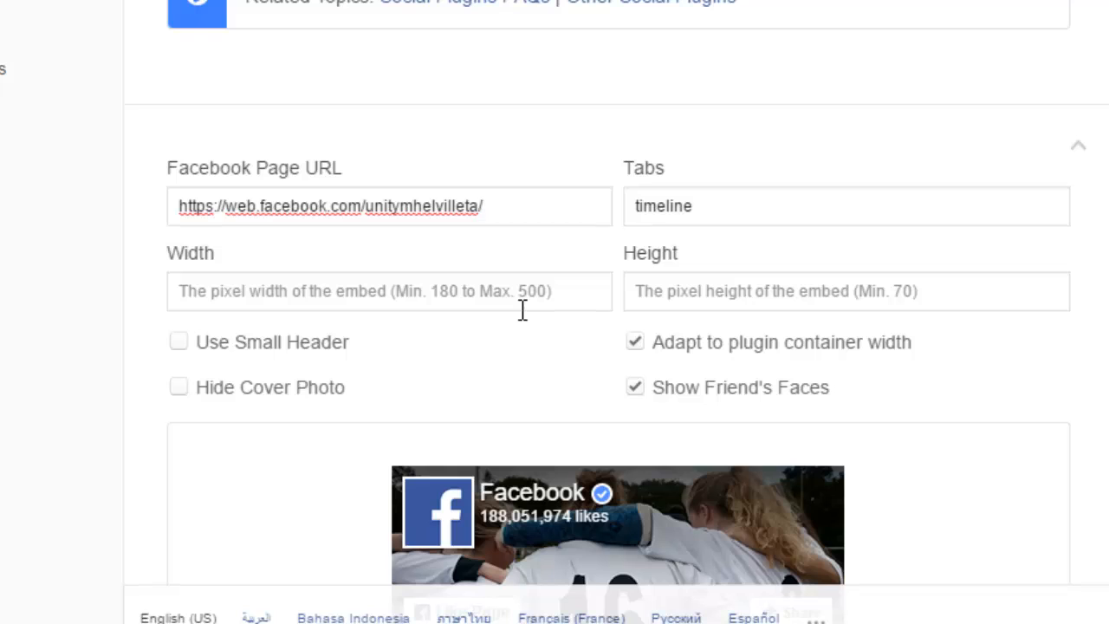
{"action": "left_click", "coordinate": [1058, 259]}
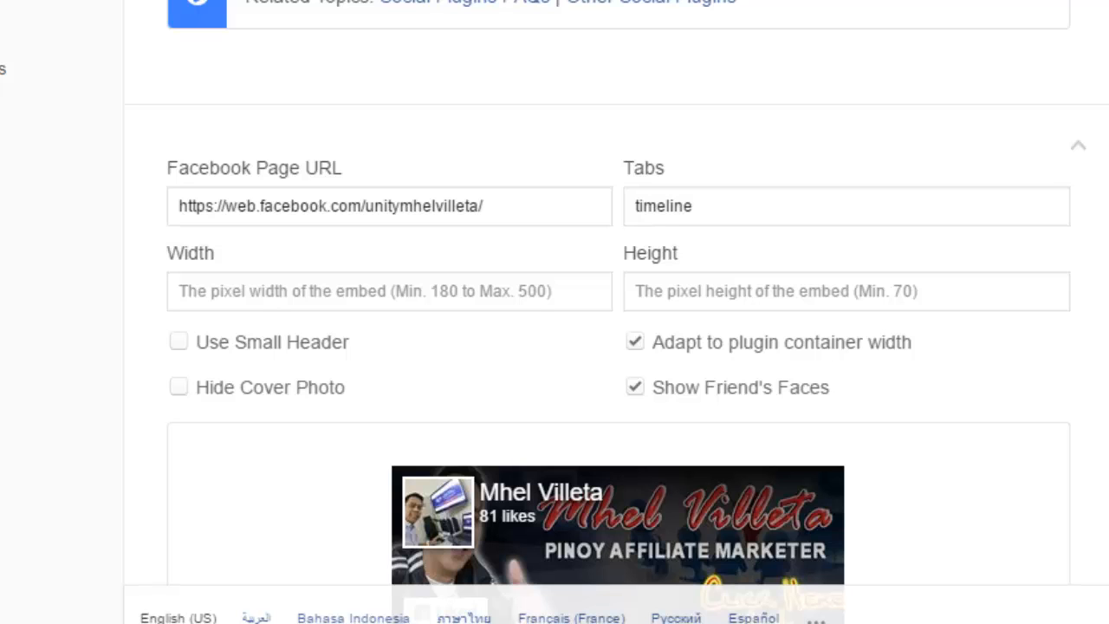
{"action": "scroll", "coordinate": [618, 347], "scroll_direction": "down", "scroll_amount": 6}
{"action": "scroll", "coordinate": [619, 347], "scroll_direction": "up", "scroll_amount": 2}
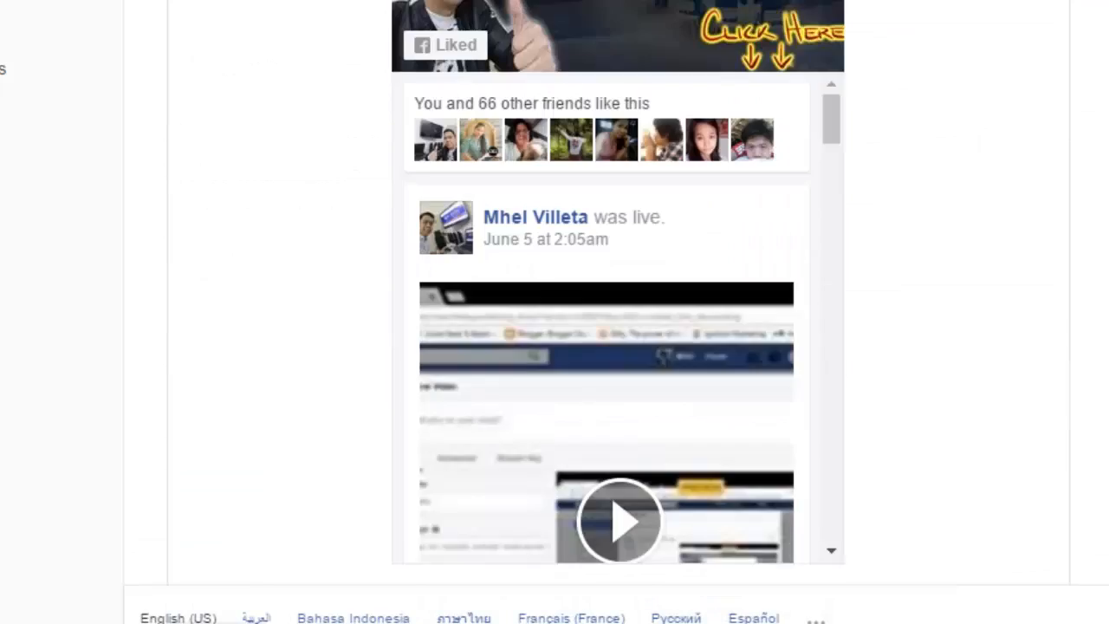
{"action": "scroll", "coordinate": [619, 347], "scroll_direction": "up", "scroll_amount": 5}
{"action": "scroll", "coordinate": [619, 347], "scroll_direction": "down", "scroll_amount": 3}
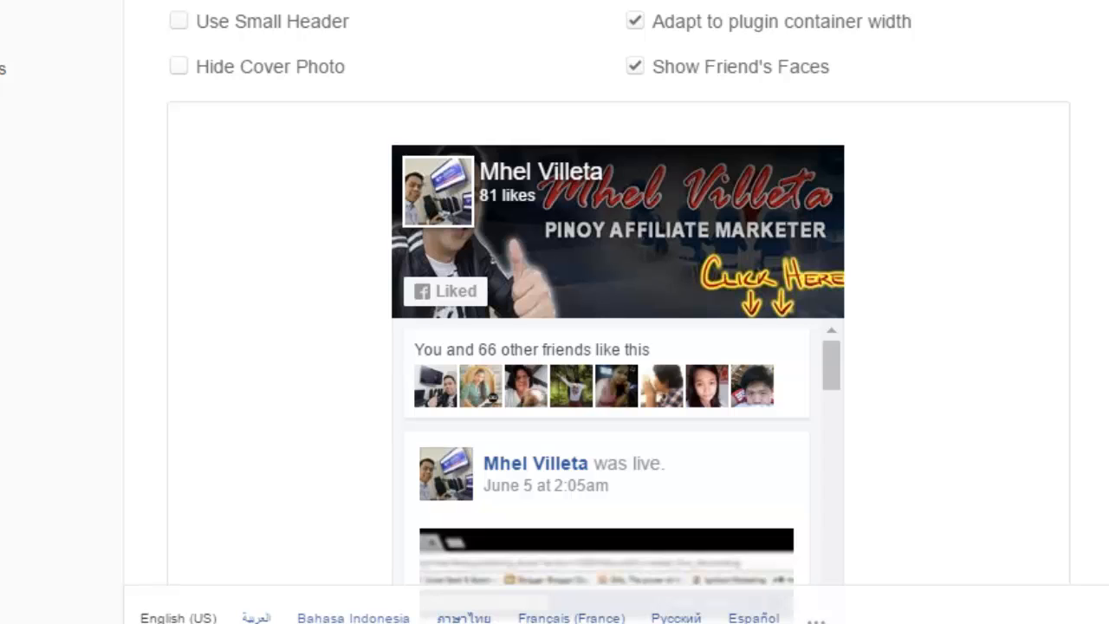
{"action": "scroll", "coordinate": [619, 347], "scroll_direction": "down", "scroll_amount": 4}
{"action": "scroll", "coordinate": [619, 347], "scroll_direction": "up", "scroll_amount": 3}
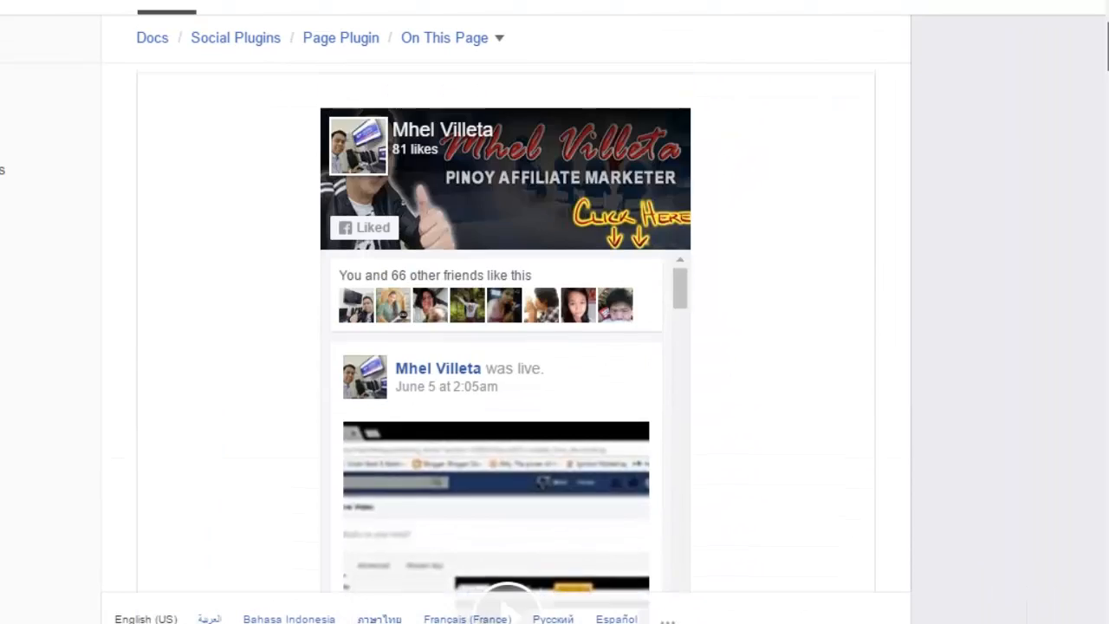
{"action": "scroll", "coordinate": [445, 161], "scroll_direction": "up", "scroll_amount": 3}
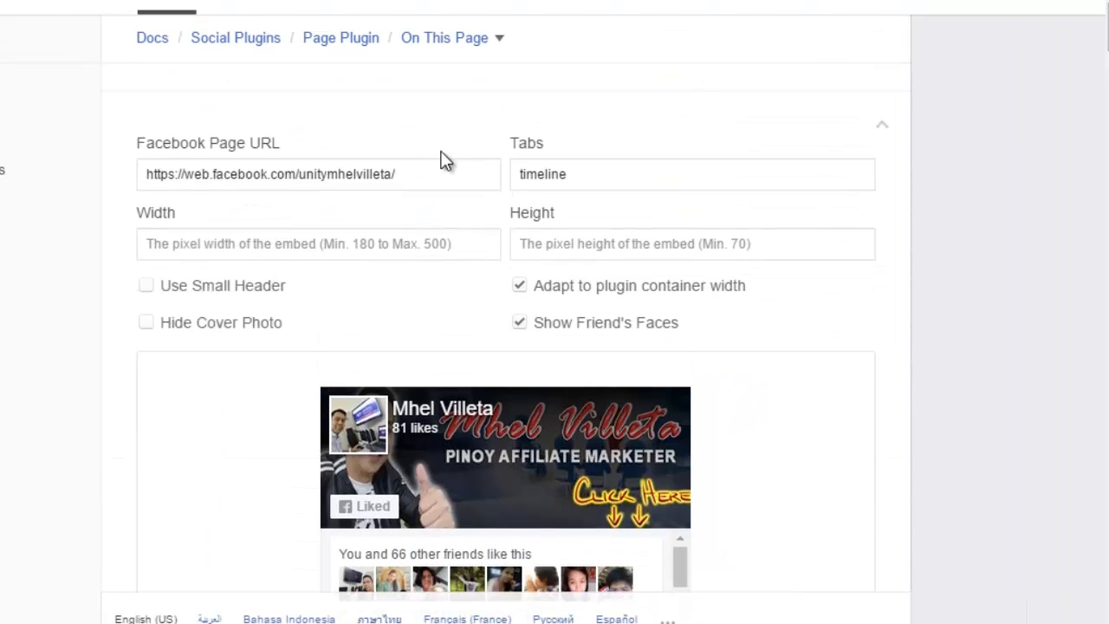
Step: Set the plugin width to 336 and height to 400, then check the preview
{"action": "left_click", "coordinate": [374, 251]}
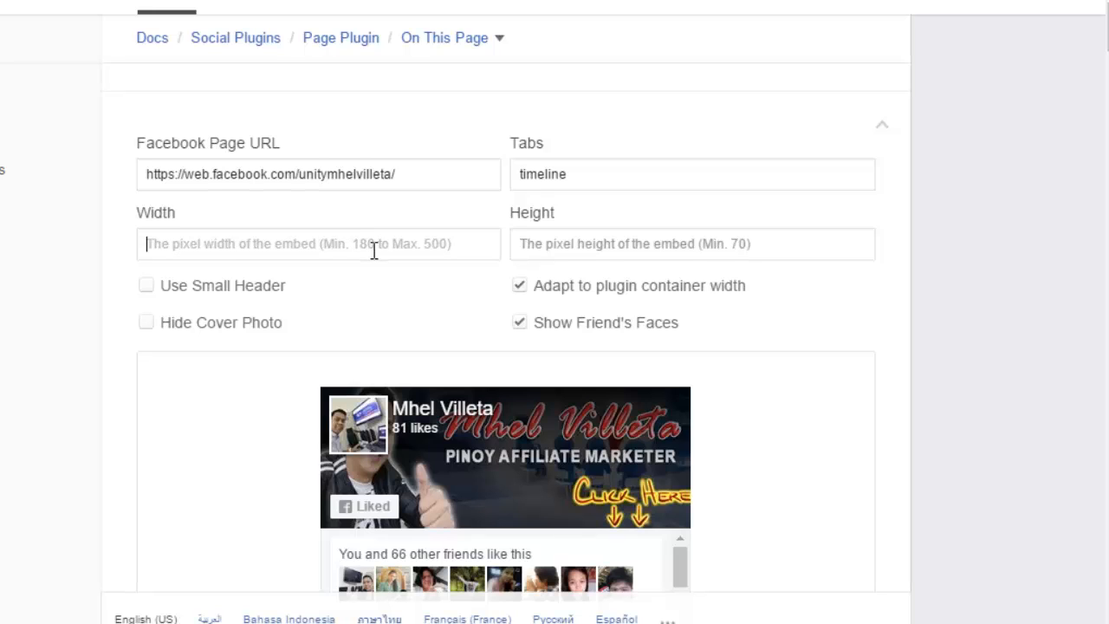
{"action": "type", "text": "336"}
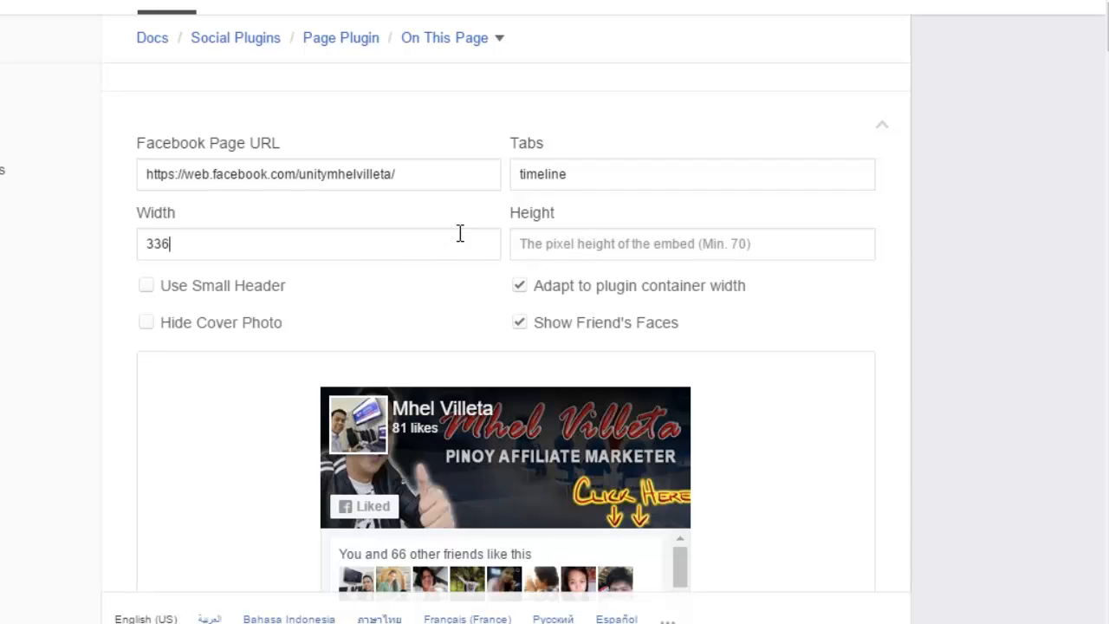
{"action": "left_click", "coordinate": [553, 240]}
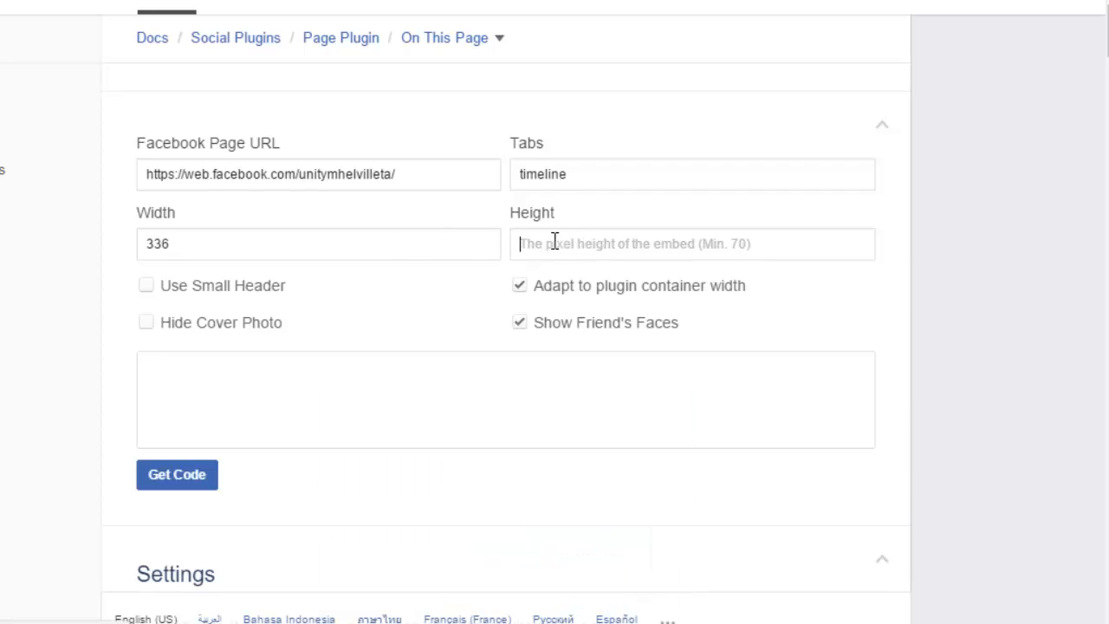
{"action": "type", "text": "4"}
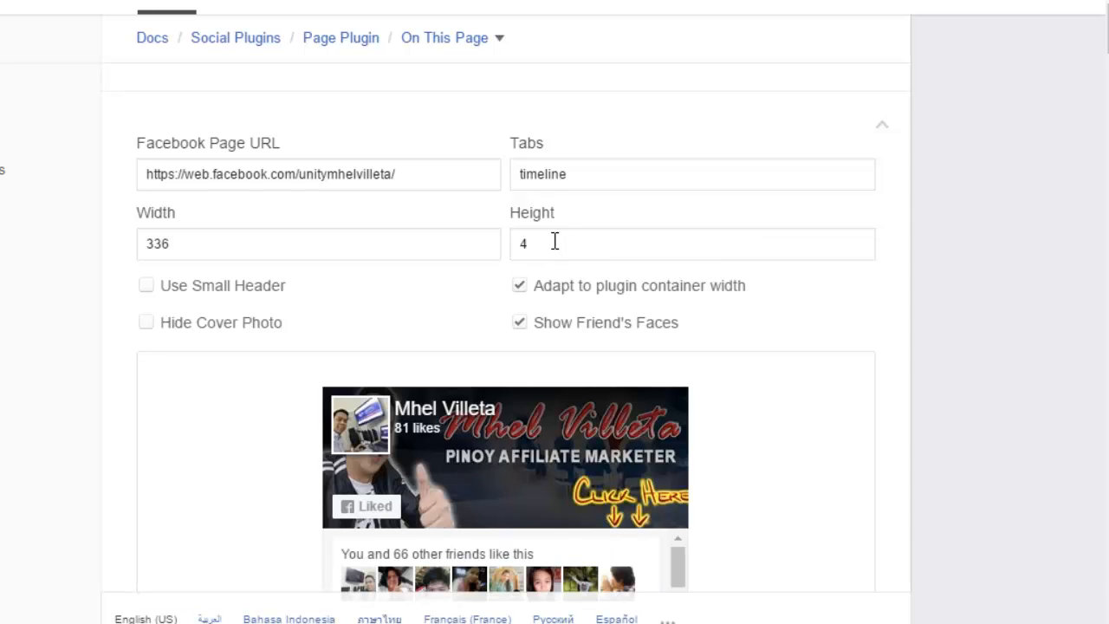
{"action": "type", "text": "00"}
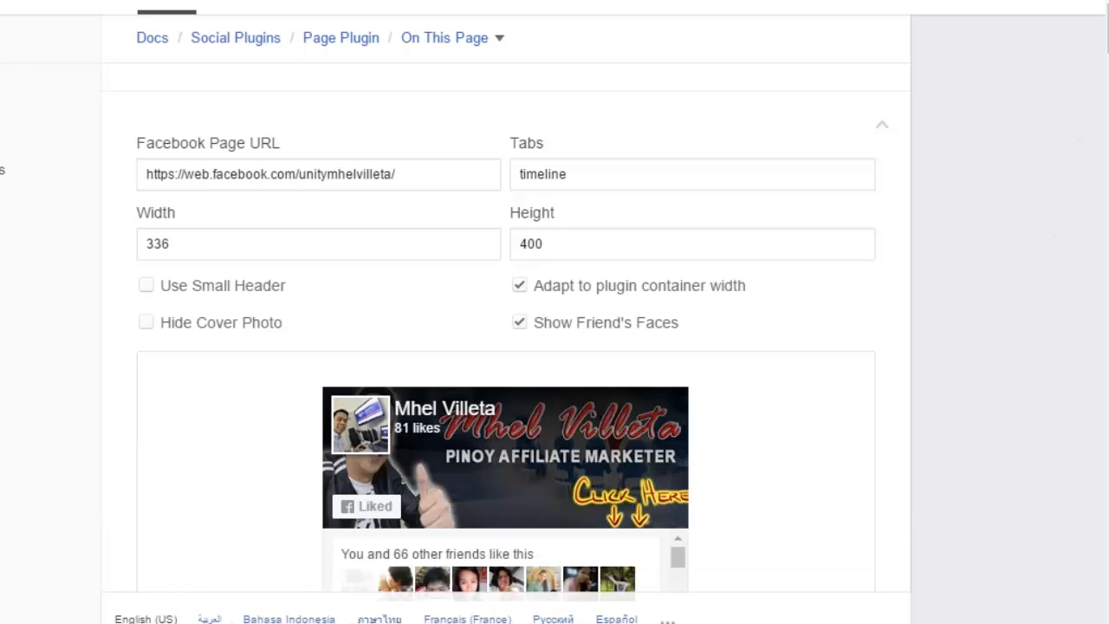
{"action": "scroll", "coordinate": [507, 347], "scroll_direction": "down", "scroll_amount": 6}
{"action": "scroll", "coordinate": [506, 347], "scroll_direction": "up", "scroll_amount": 3}
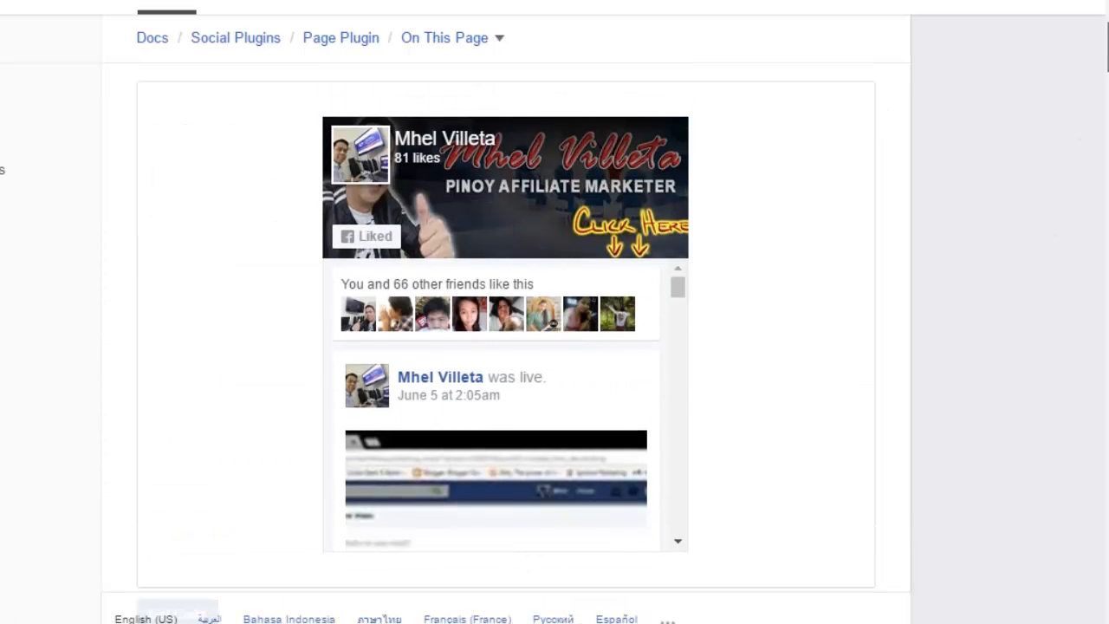
{"action": "scroll", "coordinate": [506, 347], "scroll_direction": "up", "scroll_amount": 3}
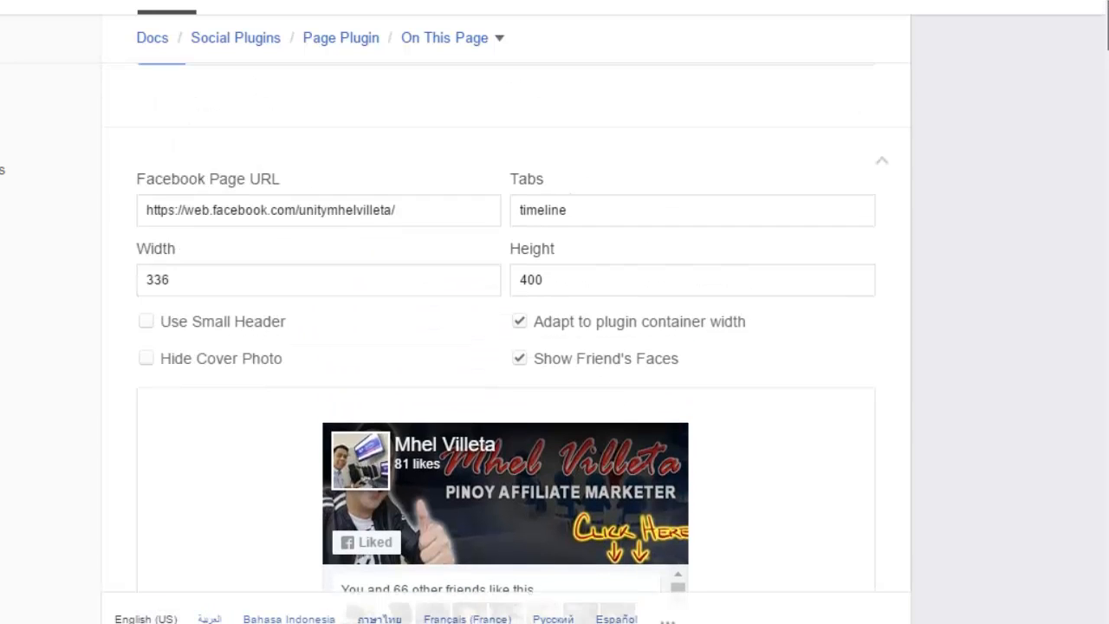
{"action": "scroll", "coordinate": [506, 347], "scroll_direction": "down", "scroll_amount": 5}
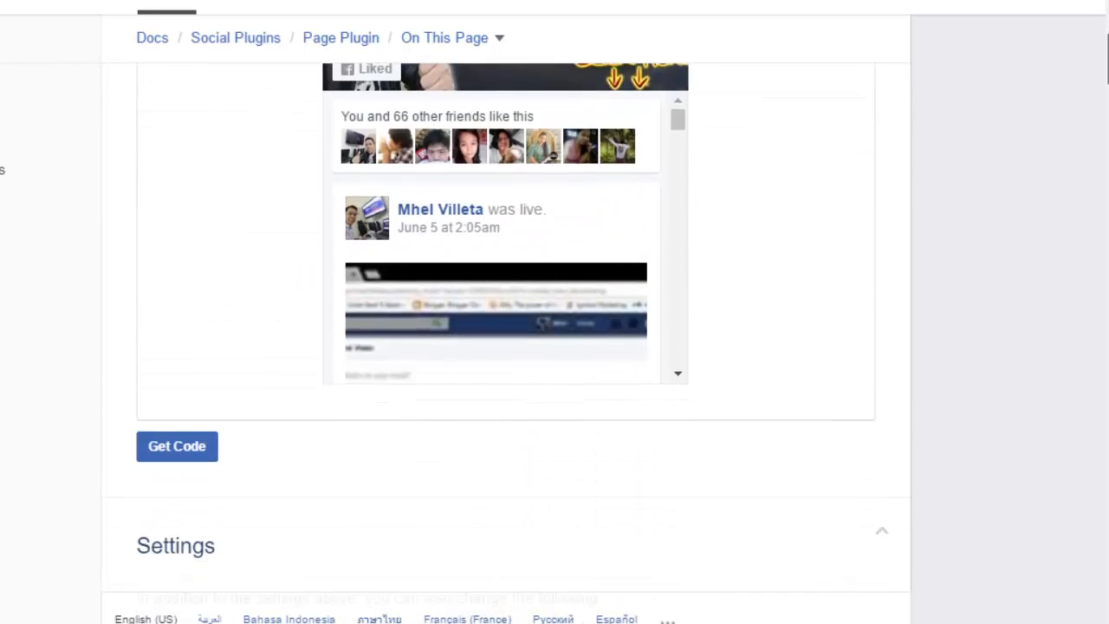
{"action": "scroll", "coordinate": [506, 346], "scroll_direction": "up", "scroll_amount": 3}
{"action": "scroll", "coordinate": [507, 346], "scroll_direction": "down", "scroll_amount": 1}
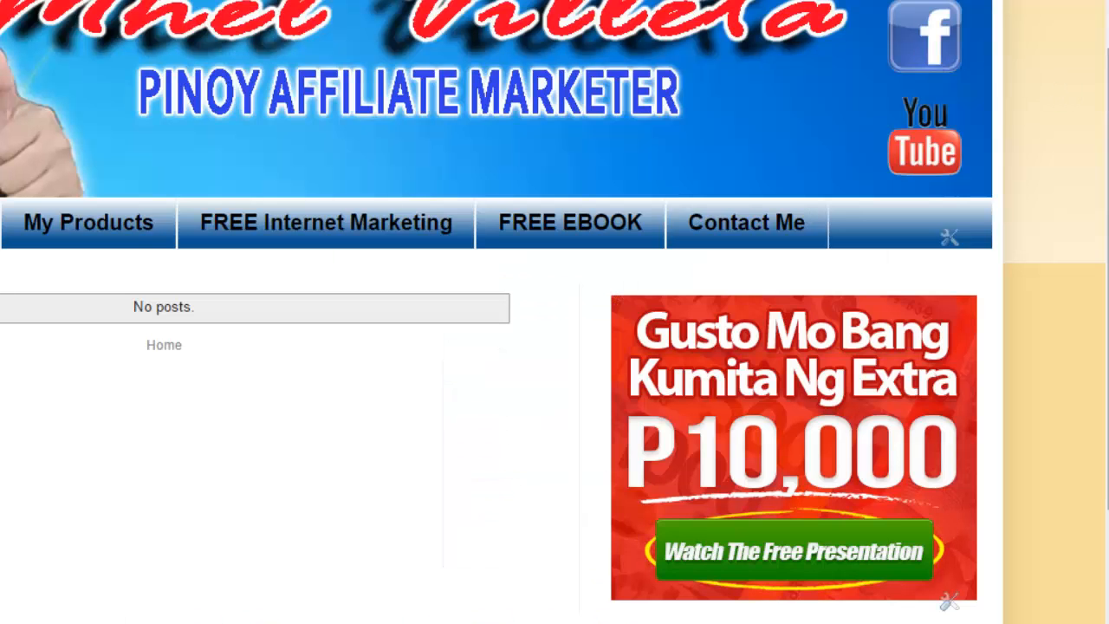
{"action": "left_click_drag", "start_coordinate": [1107, 91], "coordinate": [1107, 68]}
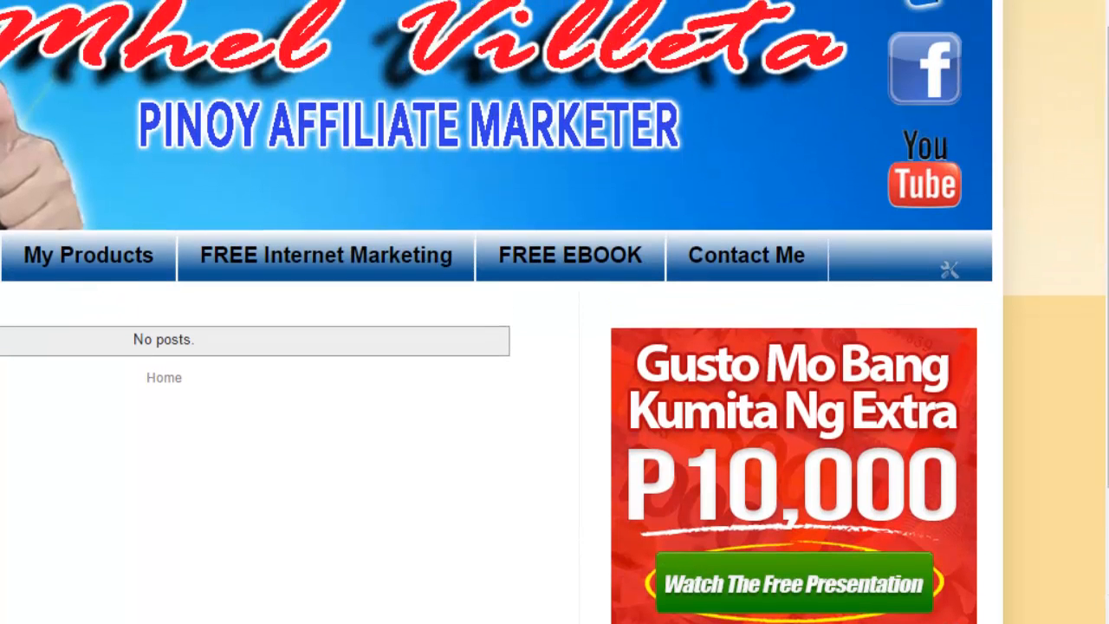
{"action": "left_click", "coordinate": [1108, 1]}
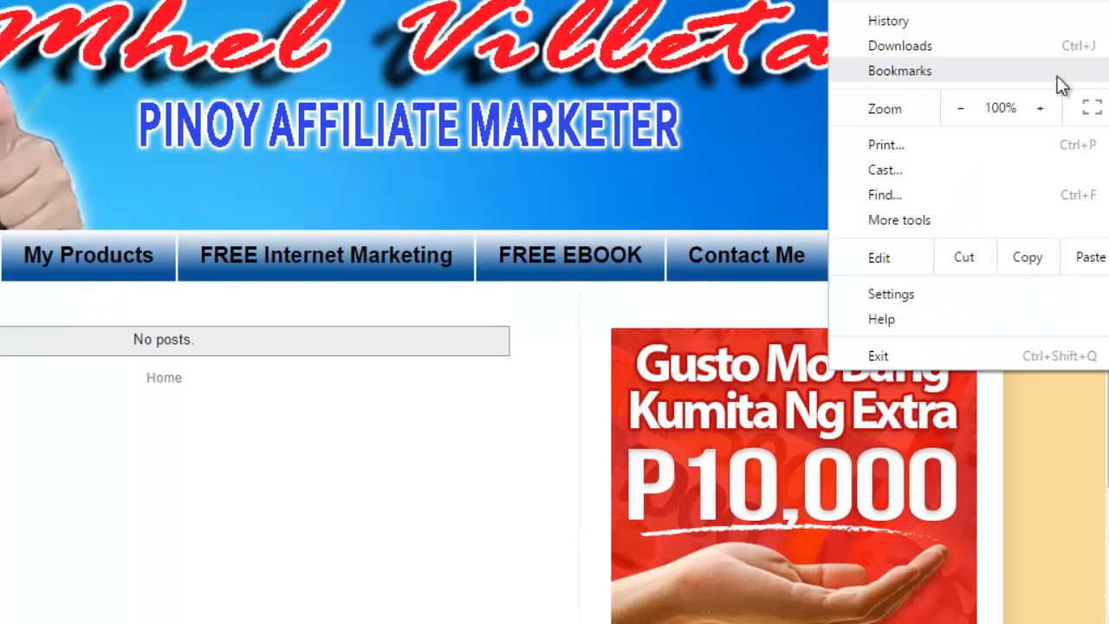
{"action": "left_click", "coordinate": [968, 117]}
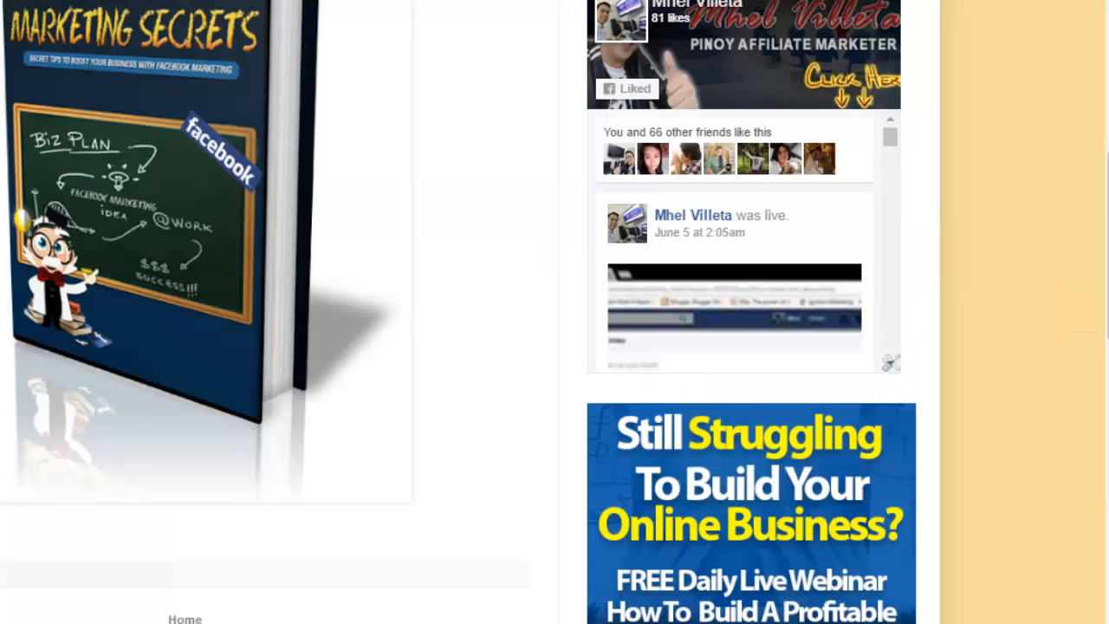
{"action": "scroll", "coordinate": [1080, 85], "scroll_direction": "up", "scroll_amount": 8}
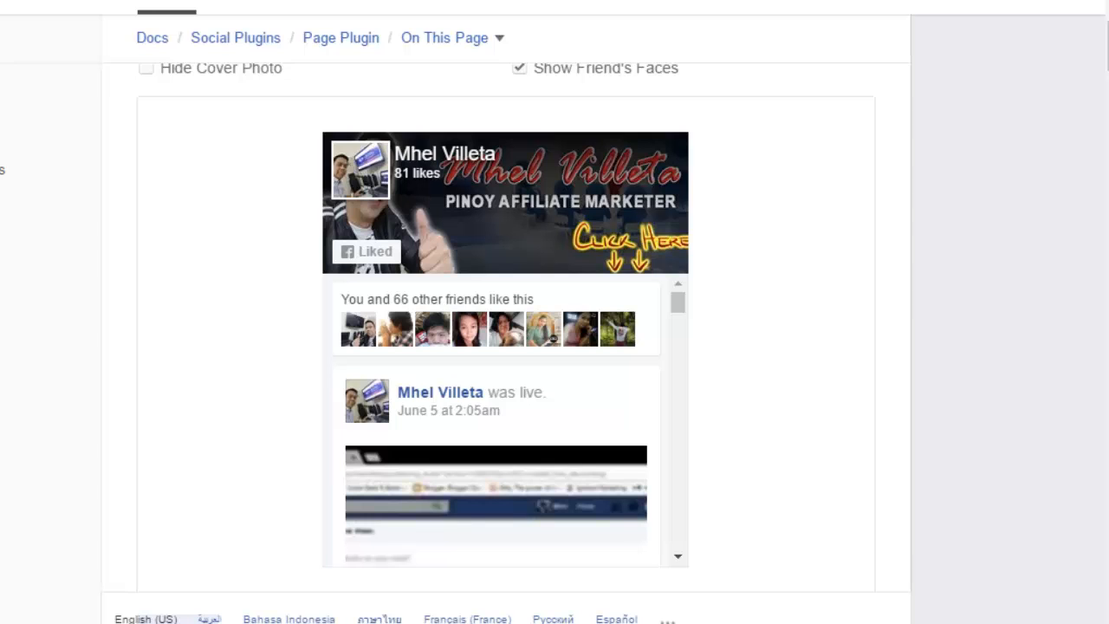
Step: Get the Page Plugin code and select the full Step 2 JavaScript SDK snippet
{"action": "scroll", "coordinate": [506, 347], "scroll_direction": "down", "scroll_amount": 5}
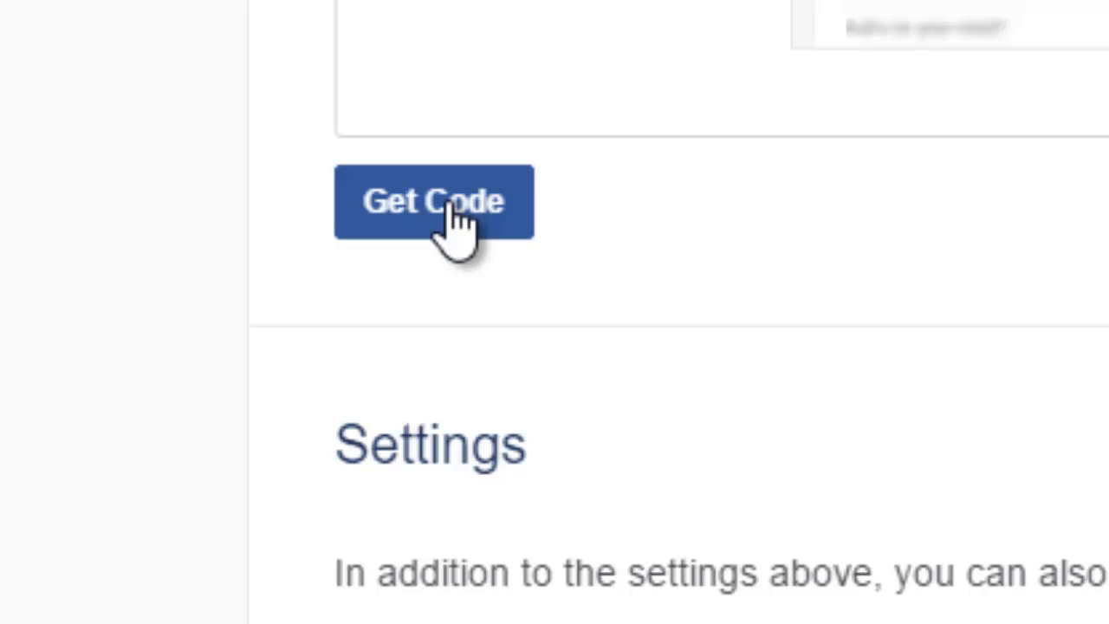
{"action": "left_click", "coordinate": [450, 208]}
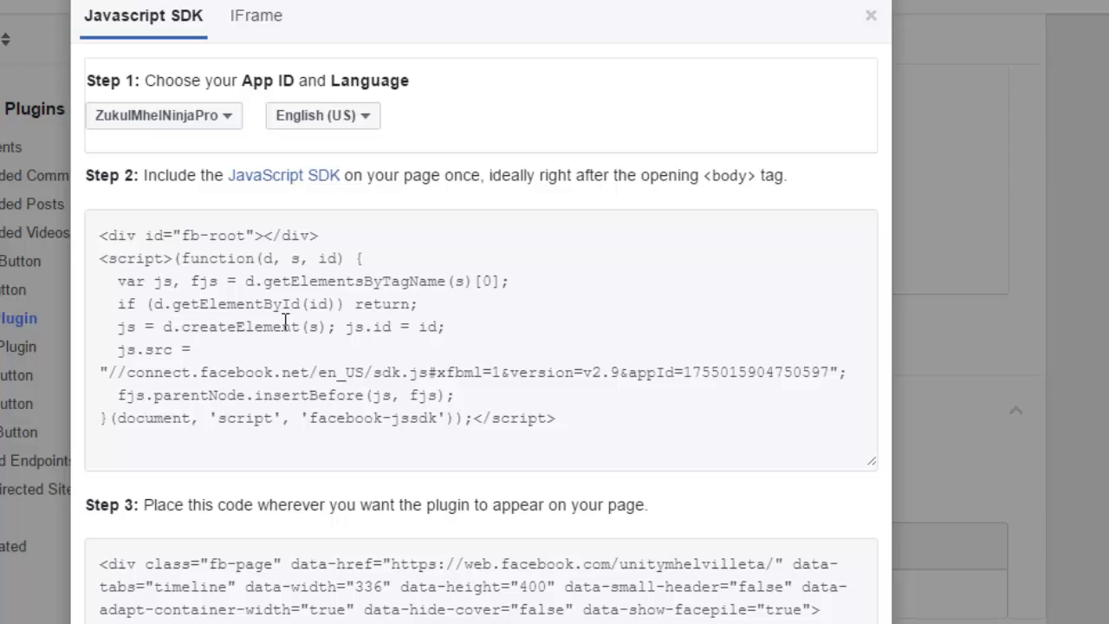
{"action": "left_click", "coordinate": [582, 418]}
{"action": "key", "text": "ctrl+c"}
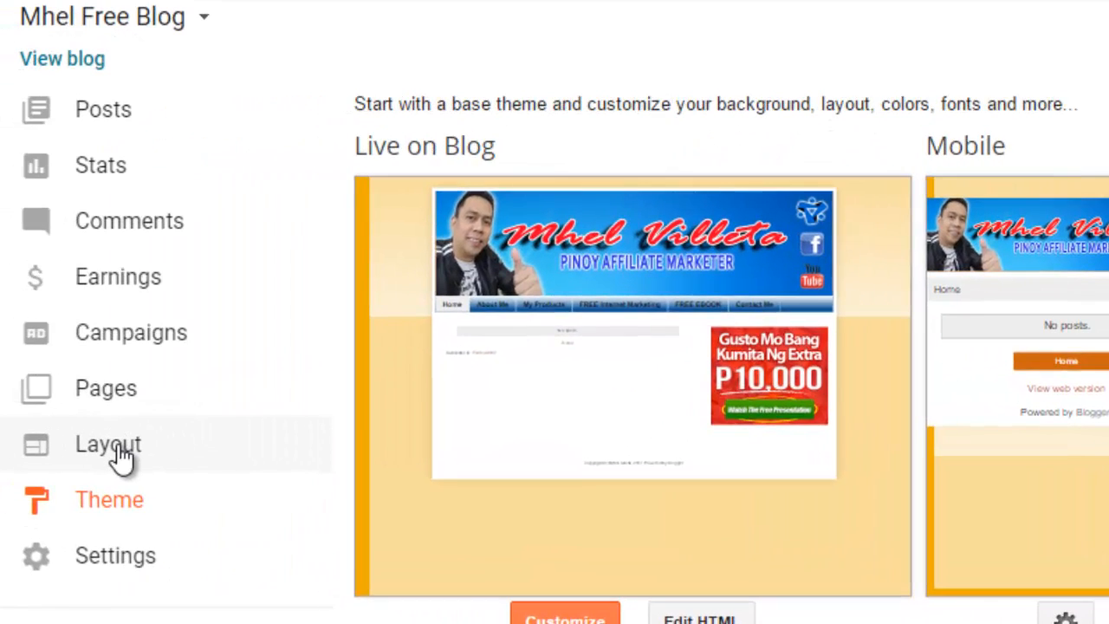
Step: Add an HTML/JavaScript gadget to sidebar-right-1 in Layout and paste the SDK code into Content
{"action": "left_click", "coordinate": [119, 458]}
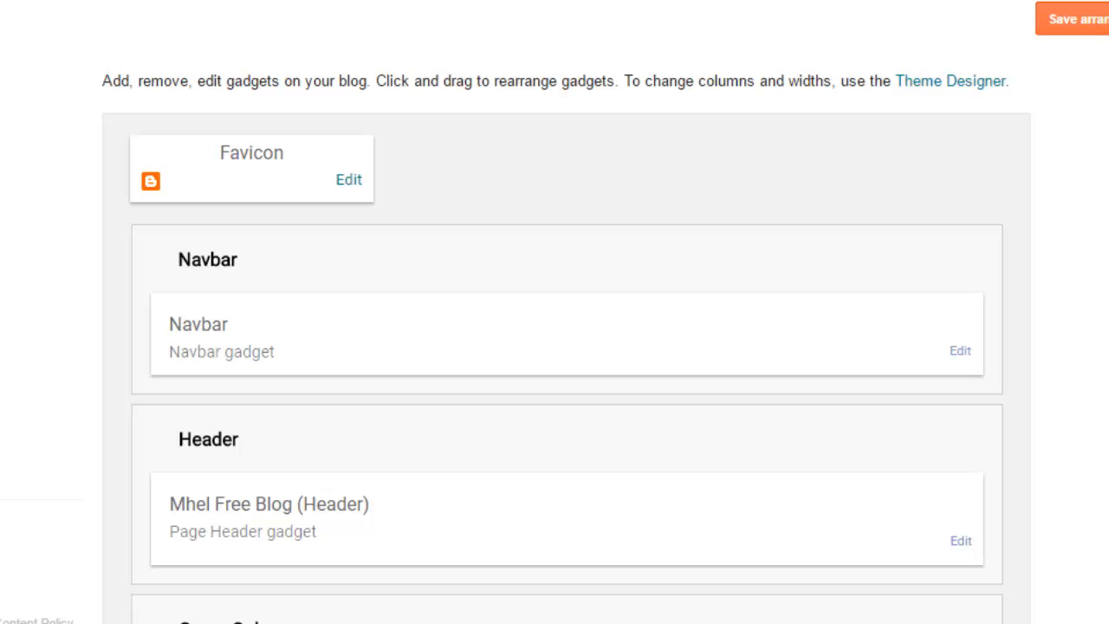
{"action": "scroll", "coordinate": [567, 346], "scroll_direction": "down", "scroll_amount": 7}
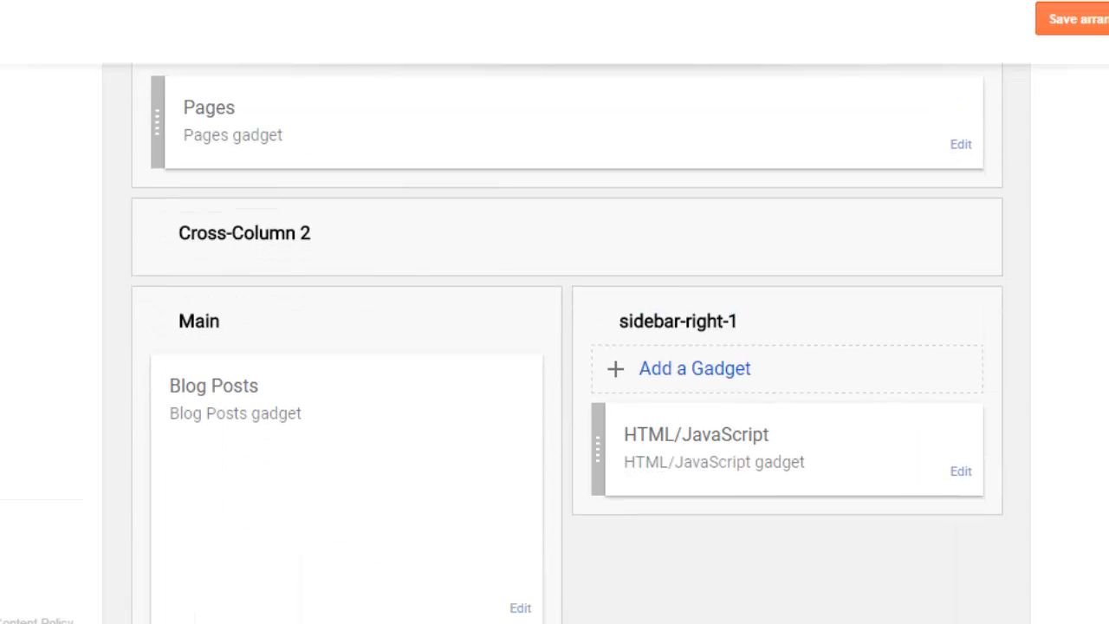
{"action": "left_click", "coordinate": [709, 373]}
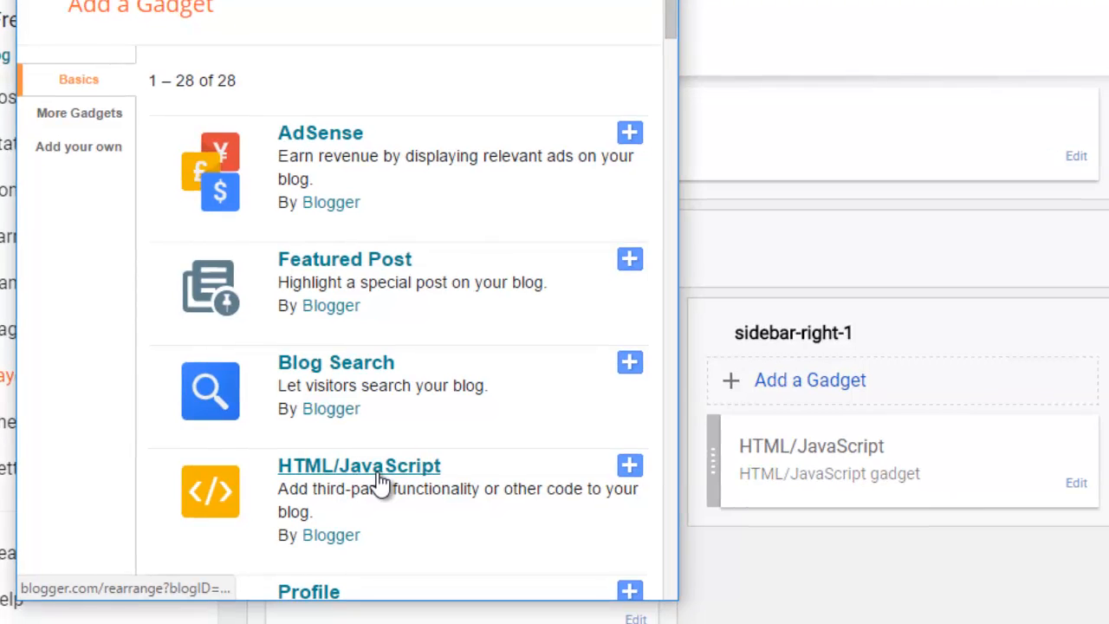
{"action": "left_click", "coordinate": [380, 477]}
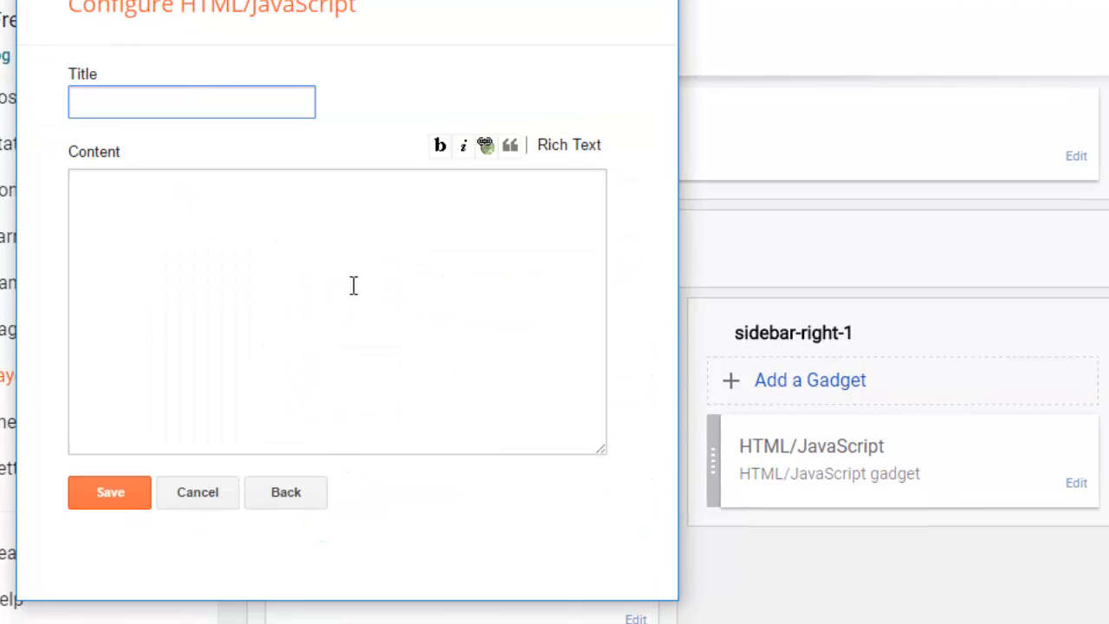
{"action": "left_click", "coordinate": [197, 227]}
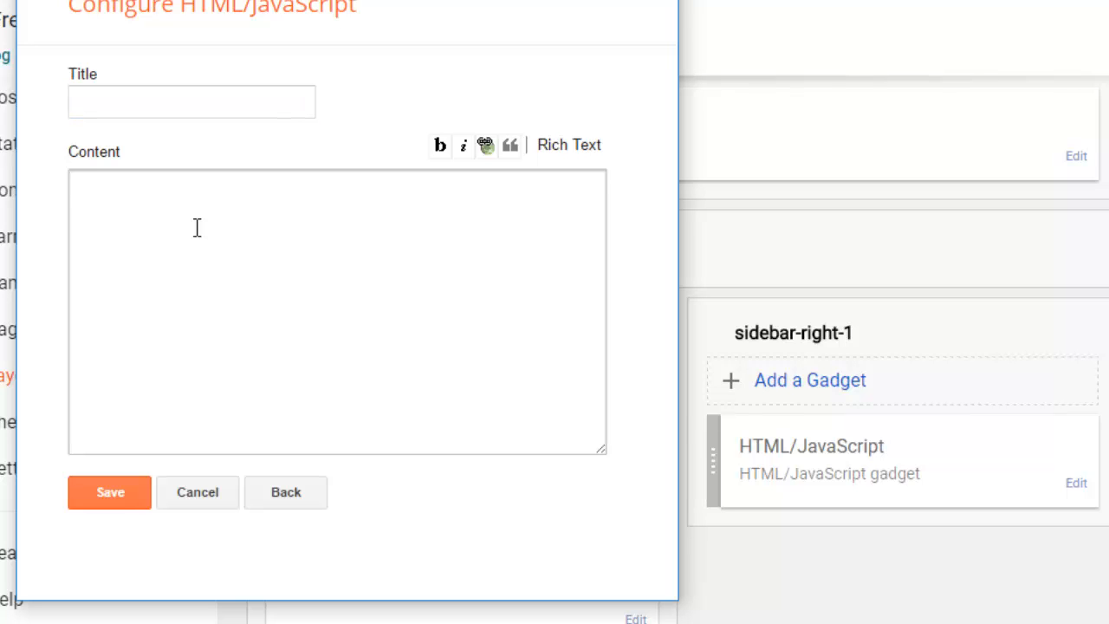
{"action": "key", "text": "ctrl+v"}
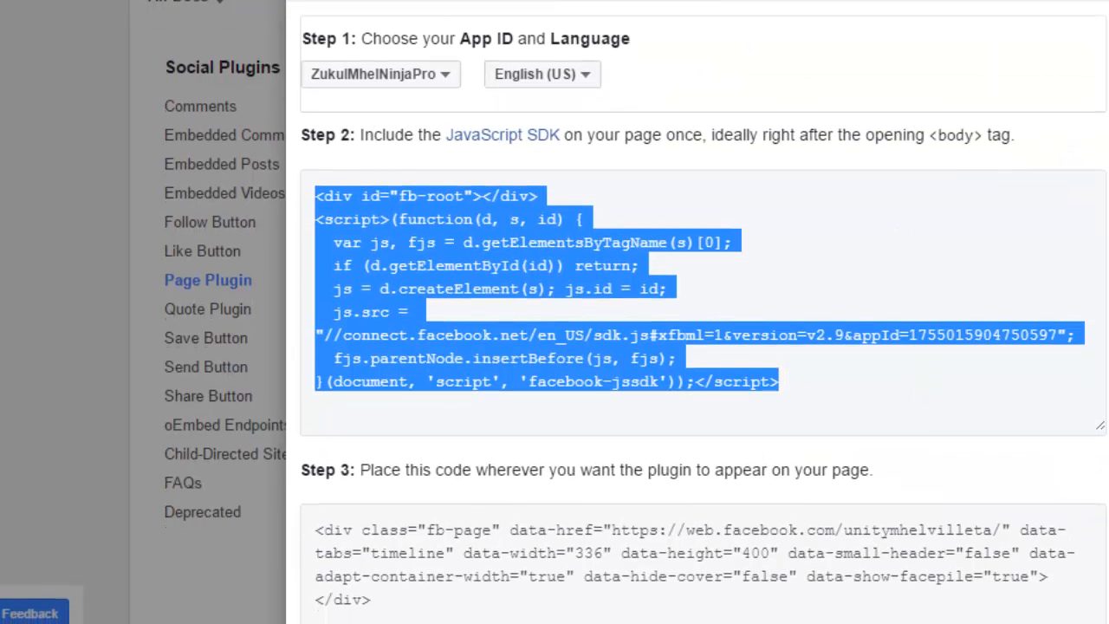
Step: Copy the Step 3 plugin code, paste it below the SDK script in the gadget, and save
{"action": "scroll", "coordinate": [694, 347], "scroll_direction": "down", "scroll_amount": 1}
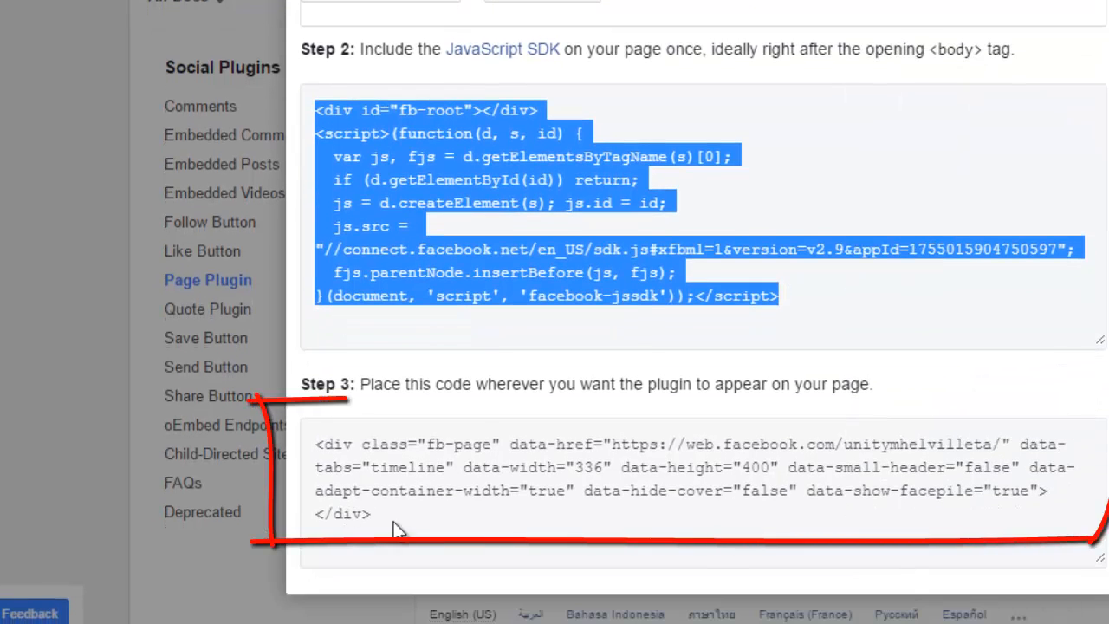
{"action": "left_click_drag", "start_coordinate": [400, 525], "coordinate": [310, 431]}
{"action": "key", "text": "ctrl+c"}
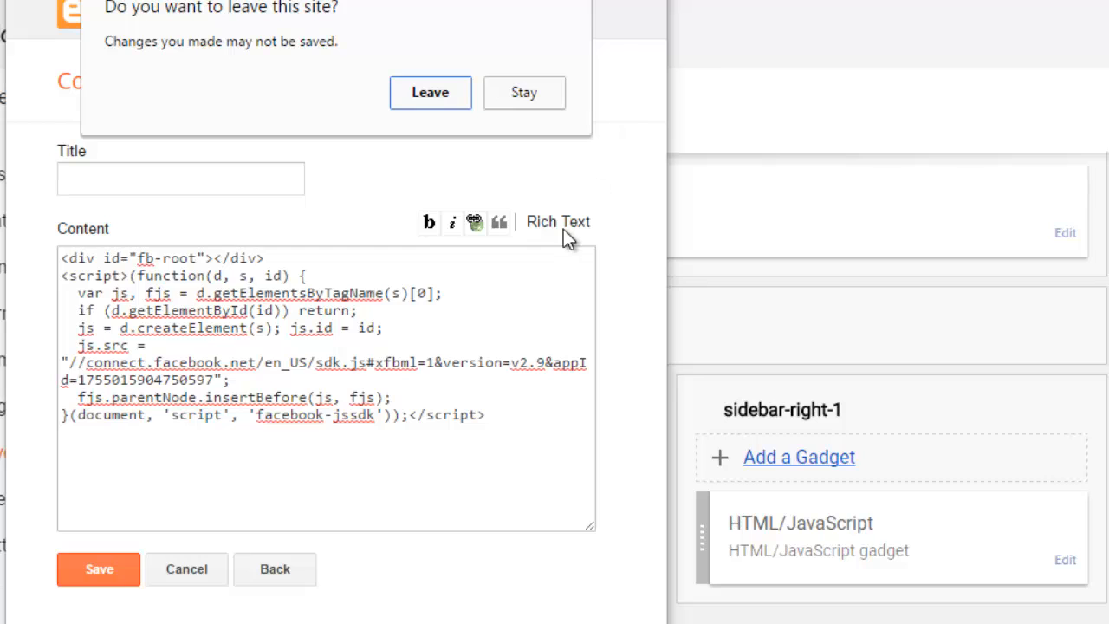
{"action": "left_click", "coordinate": [524, 93]}
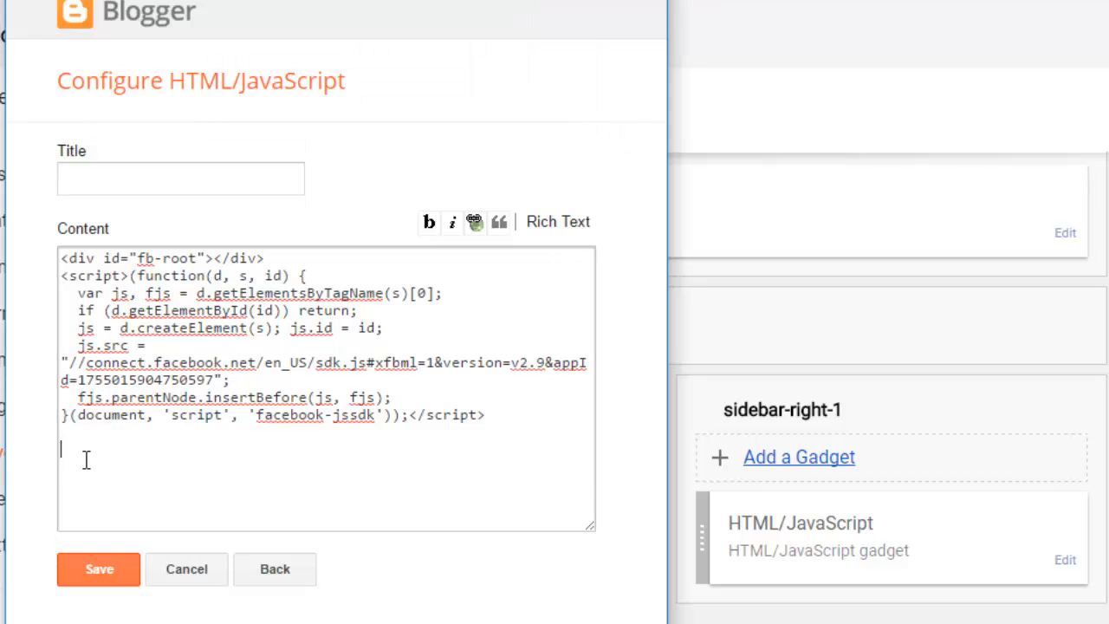
{"action": "key", "text": "ctrl+v"}
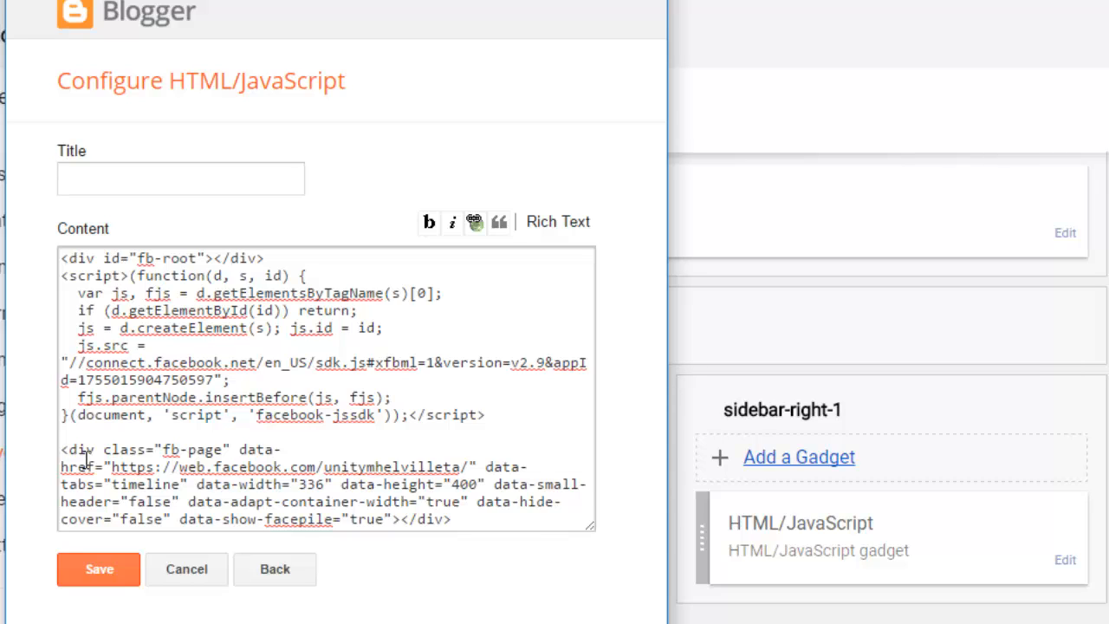
{"action": "left_click", "coordinate": [116, 570]}
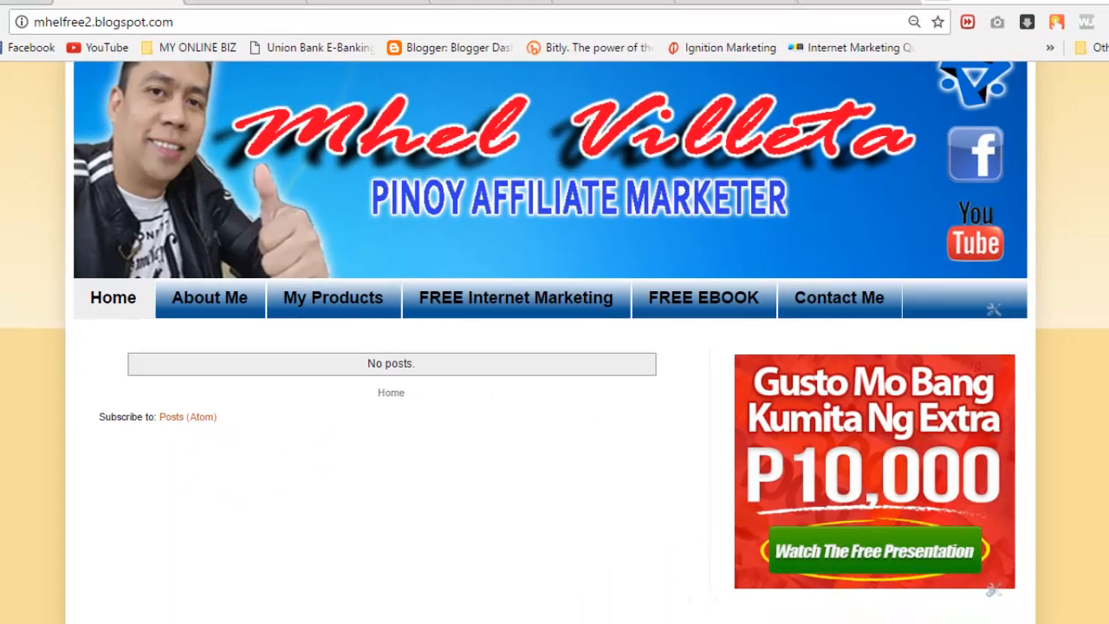
Step: Scroll the live blog to verify the Facebook page box above the P10,000 ad, then go to Layout
{"action": "scroll", "coordinate": [555, 342], "scroll_direction": "down", "scroll_amount": 1}
{"action": "scroll", "coordinate": [554, 342], "scroll_direction": "up", "scroll_amount": 2}
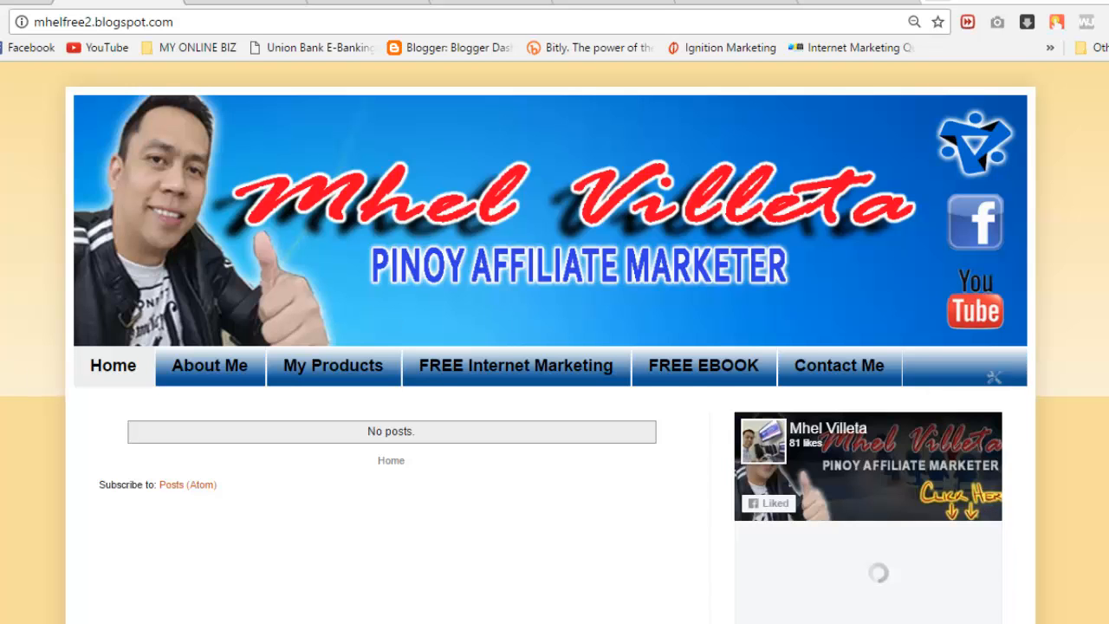
{"action": "scroll", "coordinate": [555, 343], "scroll_direction": "down", "scroll_amount": 1}
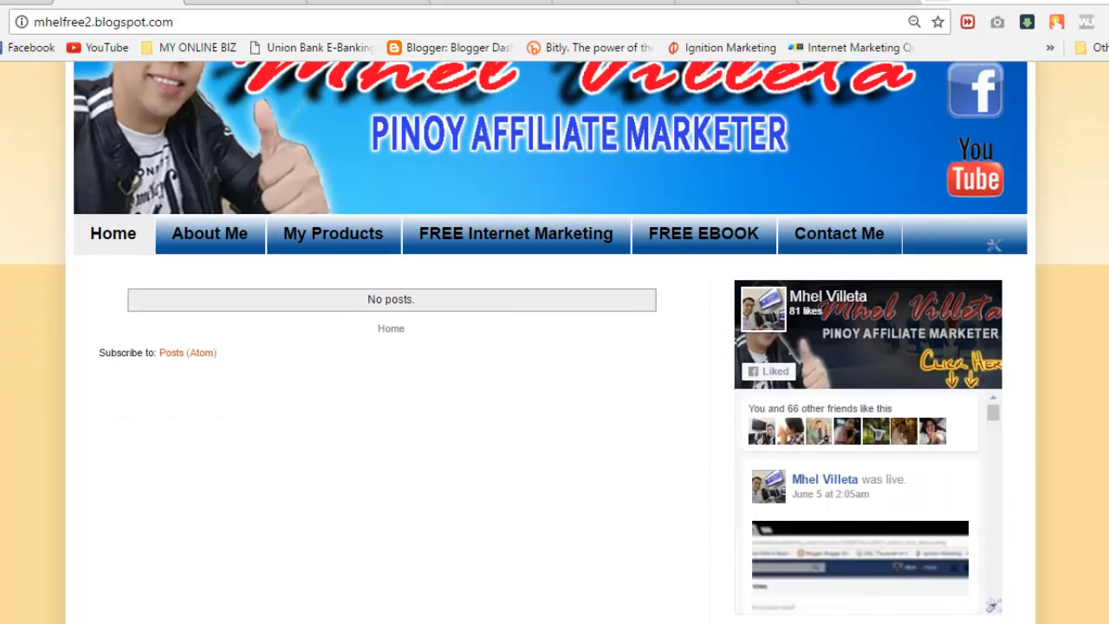
{"action": "scroll", "coordinate": [554, 343], "scroll_direction": "down", "scroll_amount": 2}
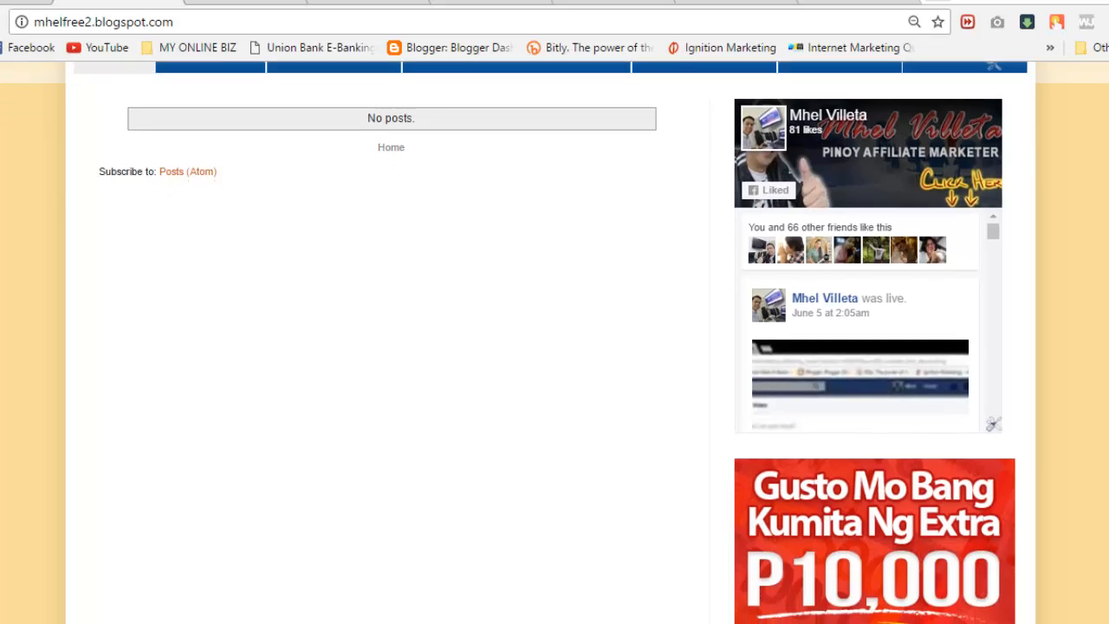
{"action": "scroll", "coordinate": [555, 342], "scroll_direction": "up", "scroll_amount": 2}
{"action": "scroll", "coordinate": [555, 342], "scroll_direction": "down", "scroll_amount": 1}
{"action": "scroll", "coordinate": [555, 342], "scroll_direction": "up", "scroll_amount": 2}
{"action": "scroll", "coordinate": [555, 342], "scroll_direction": "down", "scroll_amount": 1}
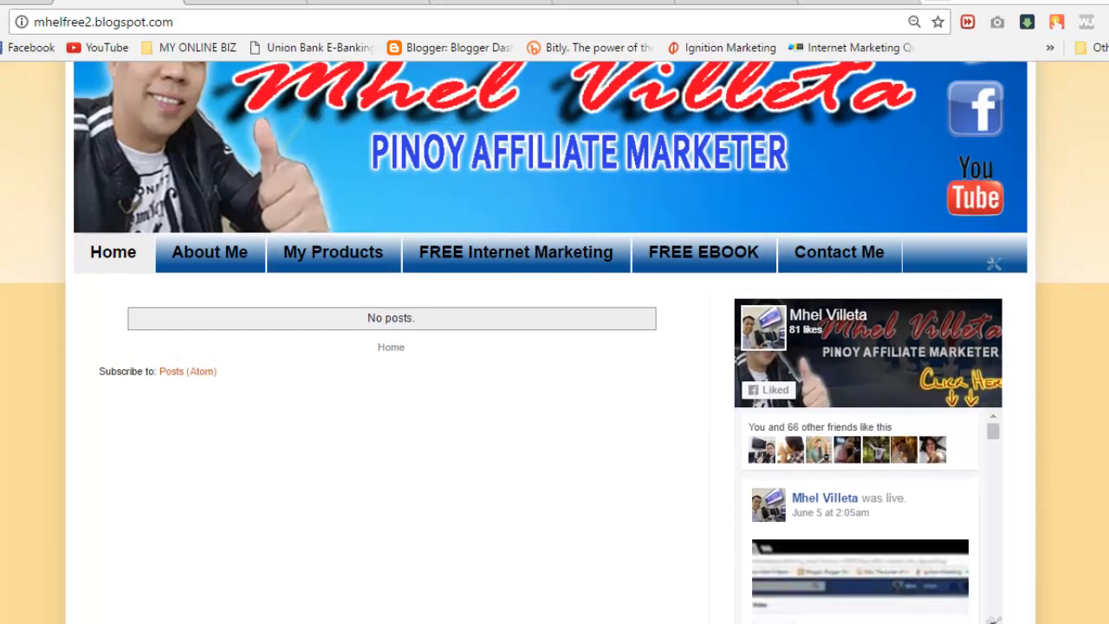
{"action": "scroll", "coordinate": [555, 343], "scroll_direction": "down", "scroll_amount": 1}
{"action": "scroll", "coordinate": [554, 342], "scroll_direction": "down", "scroll_amount": 1}
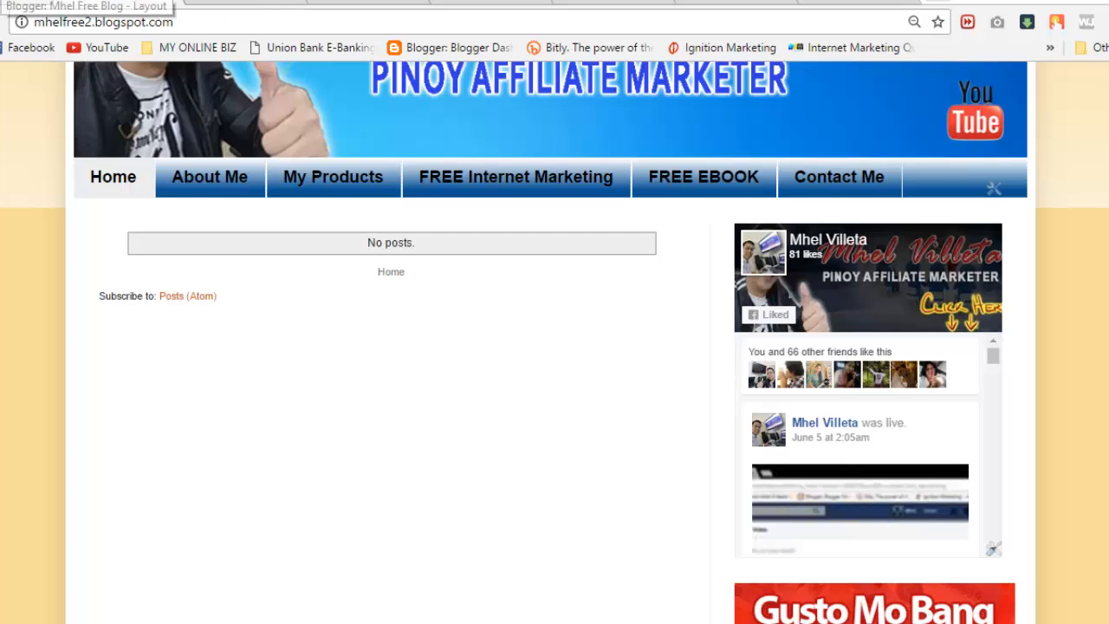
{"action": "left_click", "coordinate": [9, 2]}
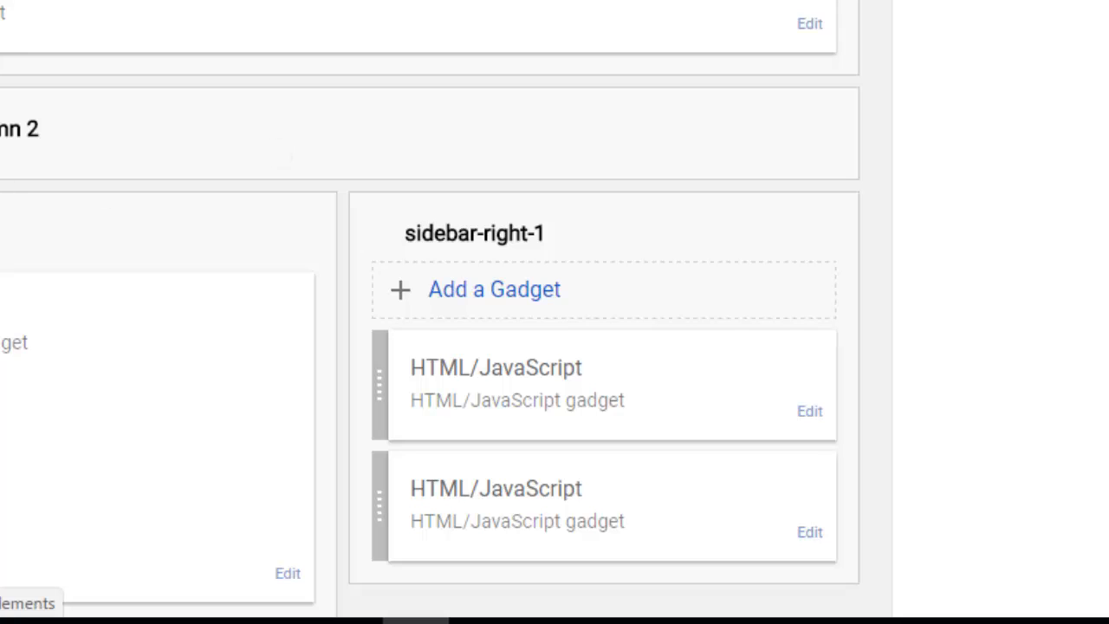
Step: Move the Facebook gadget below the ad gadget in the sidebar
{"action": "scroll", "coordinate": [433, 312], "scroll_direction": "down", "scroll_amount": 2}
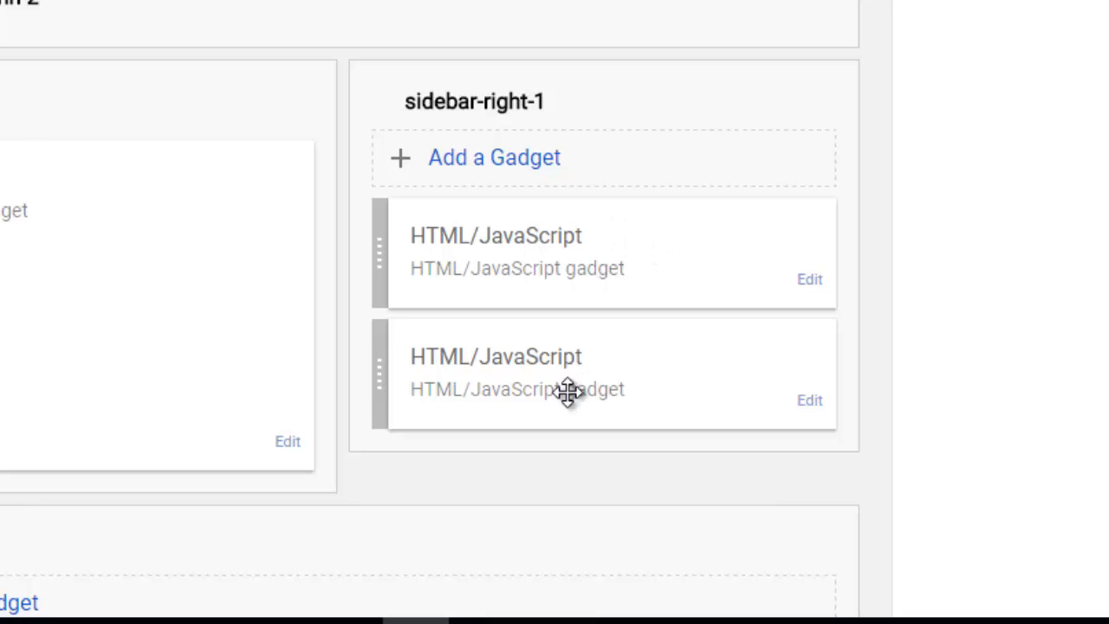
{"action": "left_click_drag", "start_coordinate": [561, 235], "coordinate": [568, 366]}
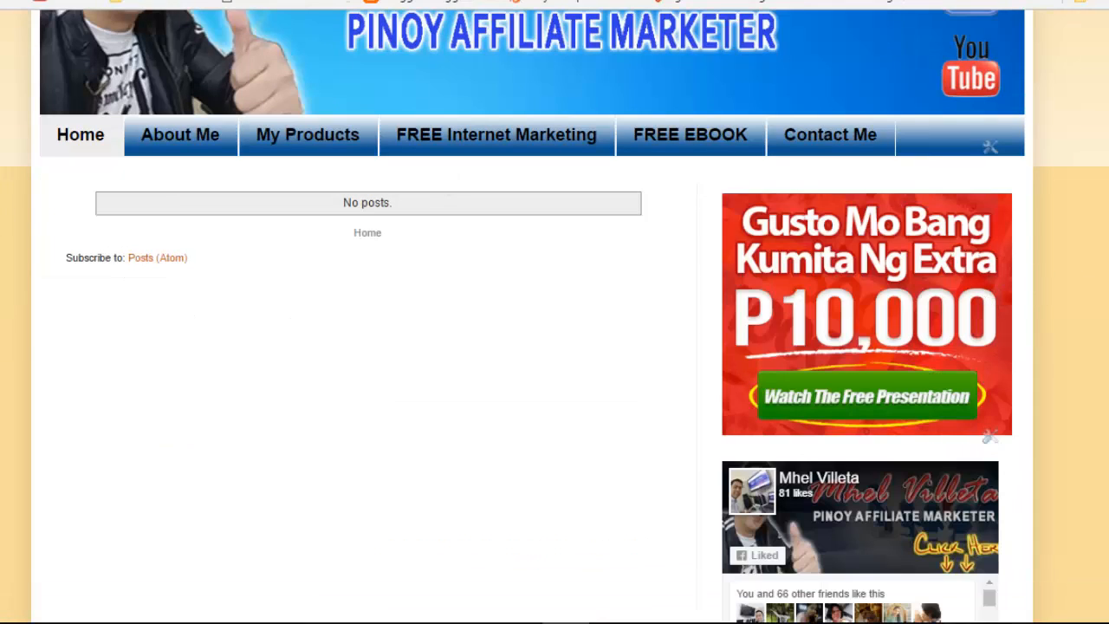
{"action": "scroll", "coordinate": [555, 312], "scroll_direction": "down", "scroll_amount": 5}
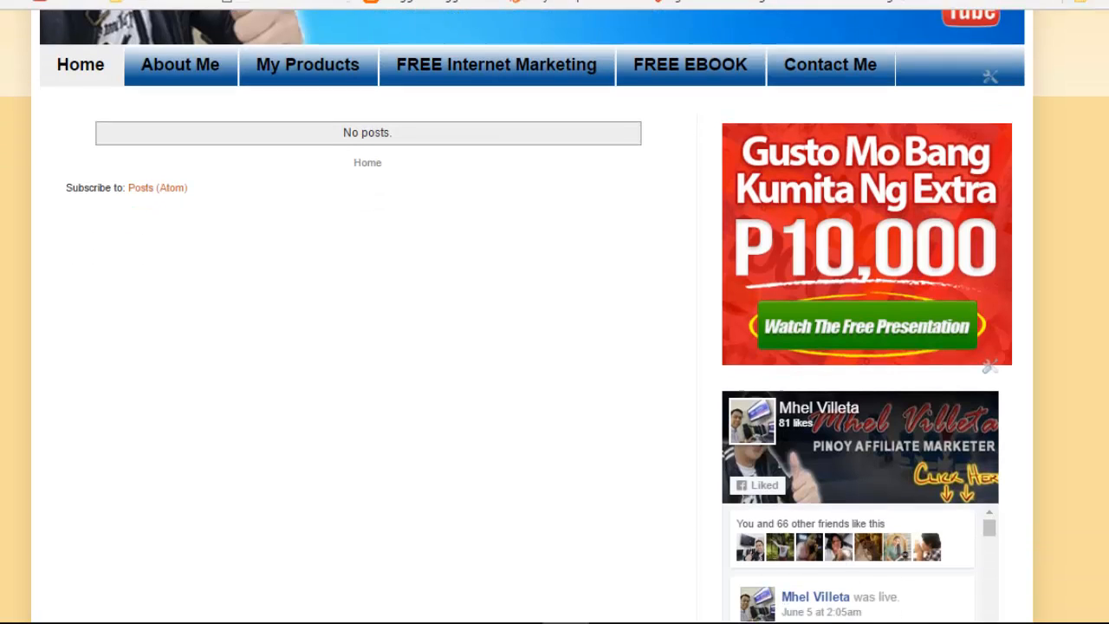
{"action": "scroll", "coordinate": [554, 312], "scroll_direction": "up", "scroll_amount": 5}
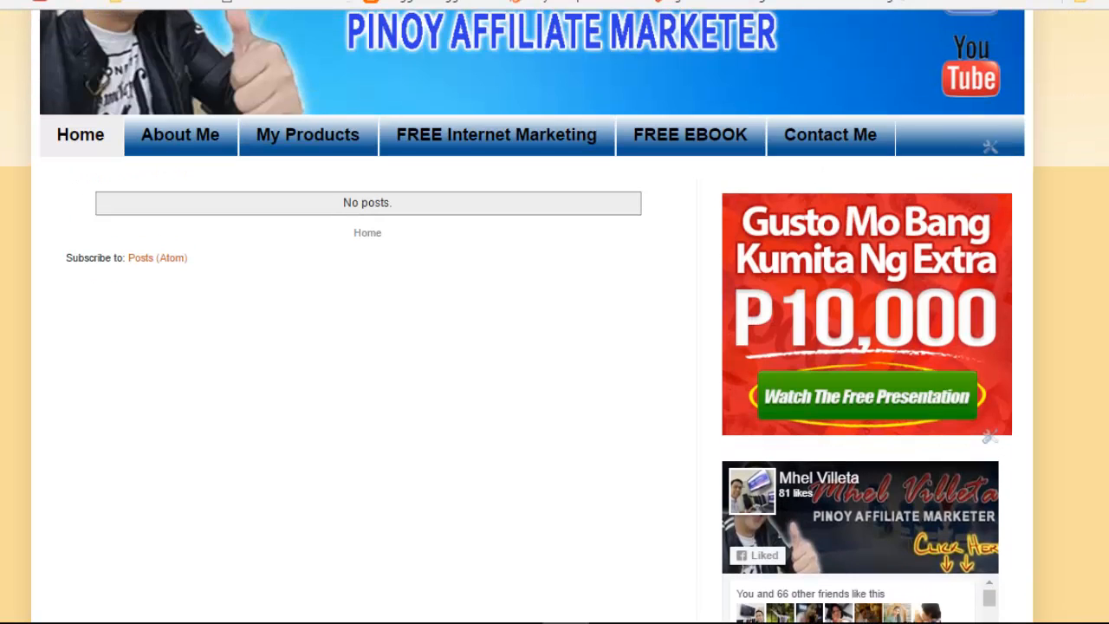
Step: Switch to the FREE EBOOK page and scroll through its sidebar banners and Facebook widget
{"action": "key", "text": "ctrl+Tab"}
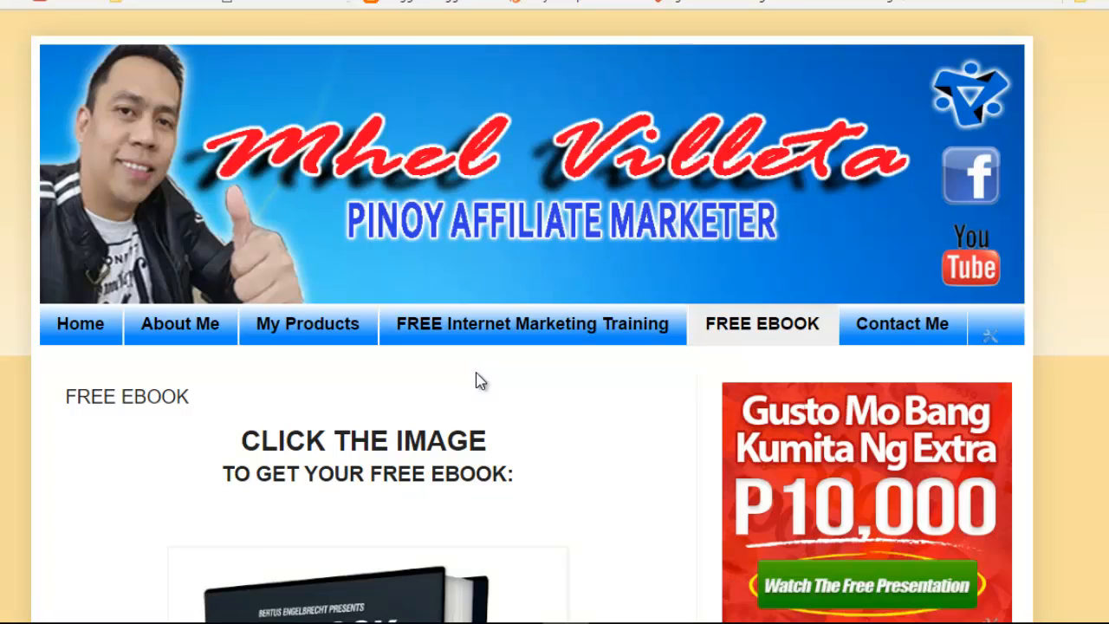
{"action": "scroll", "coordinate": [554, 312], "scroll_direction": "down", "scroll_amount": 9}
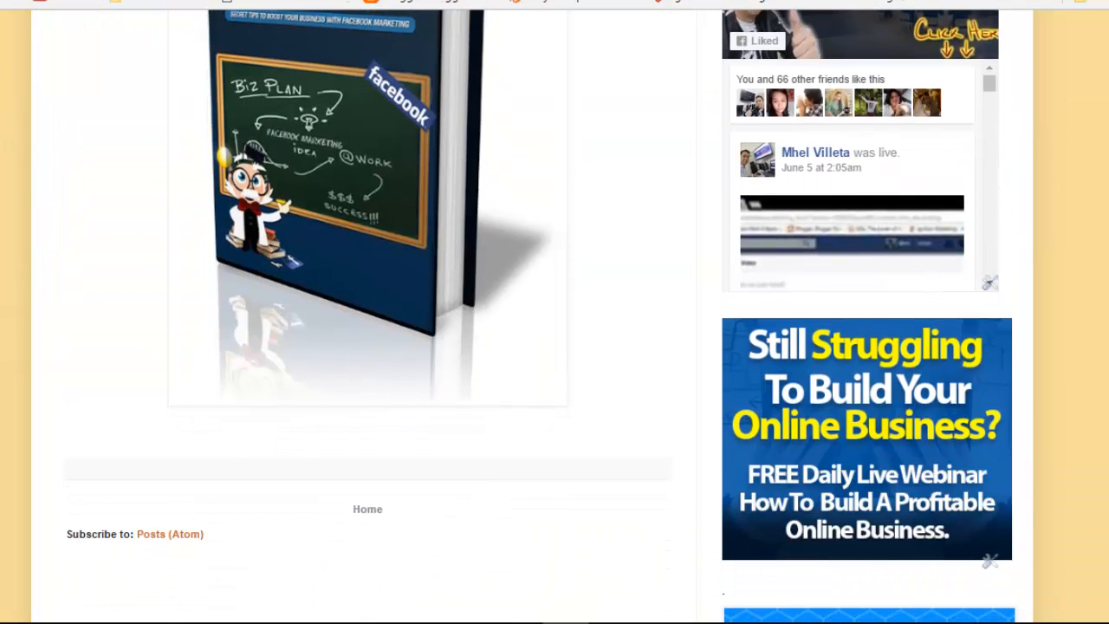
{"action": "scroll", "coordinate": [555, 312], "scroll_direction": "up", "scroll_amount": 9}
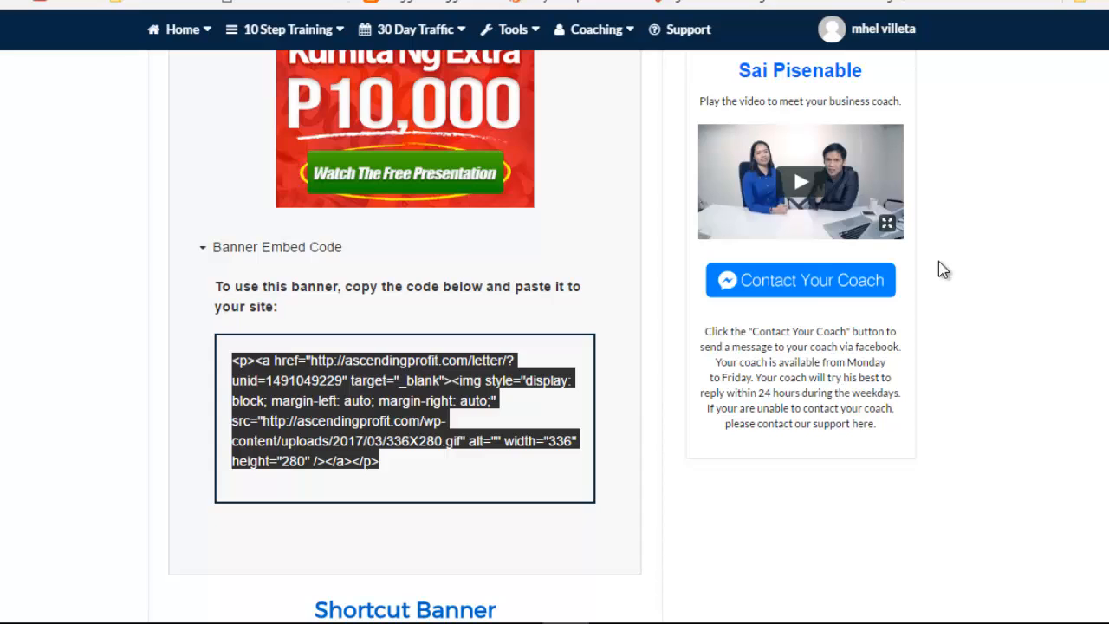
Step: Reveal and select the Live Webinar Banner's 336X280 embed code, then return to Blogger
{"action": "left_click", "coordinate": [1044, 271]}
{"action": "scroll", "coordinate": [406, 338], "scroll_direction": "down", "scroll_amount": 9}
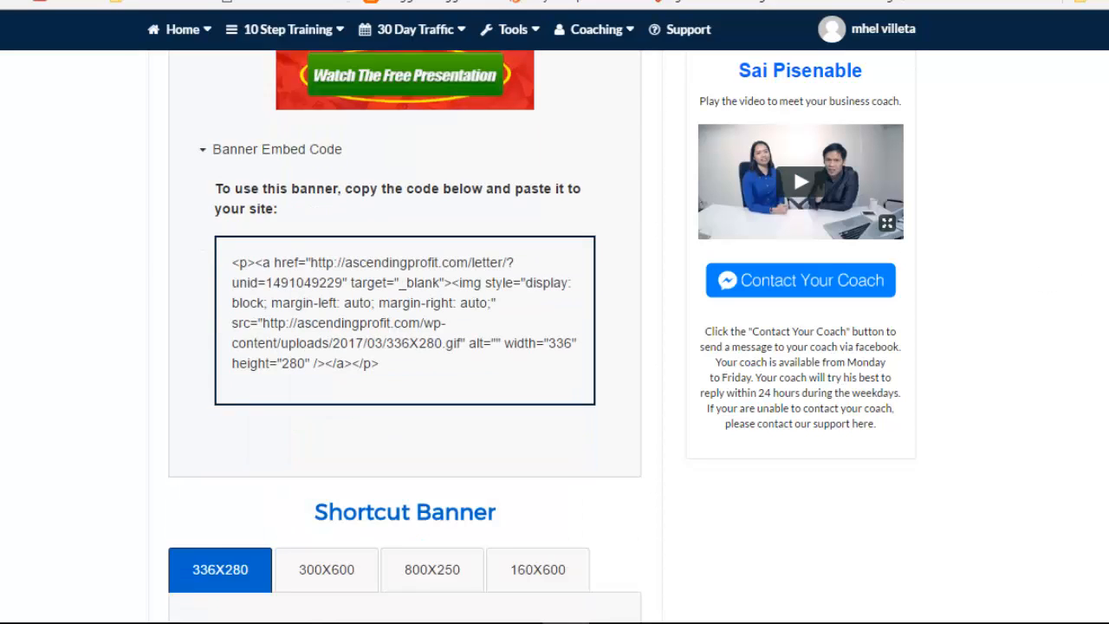
{"action": "scroll", "coordinate": [406, 338], "scroll_direction": "down", "scroll_amount": 2}
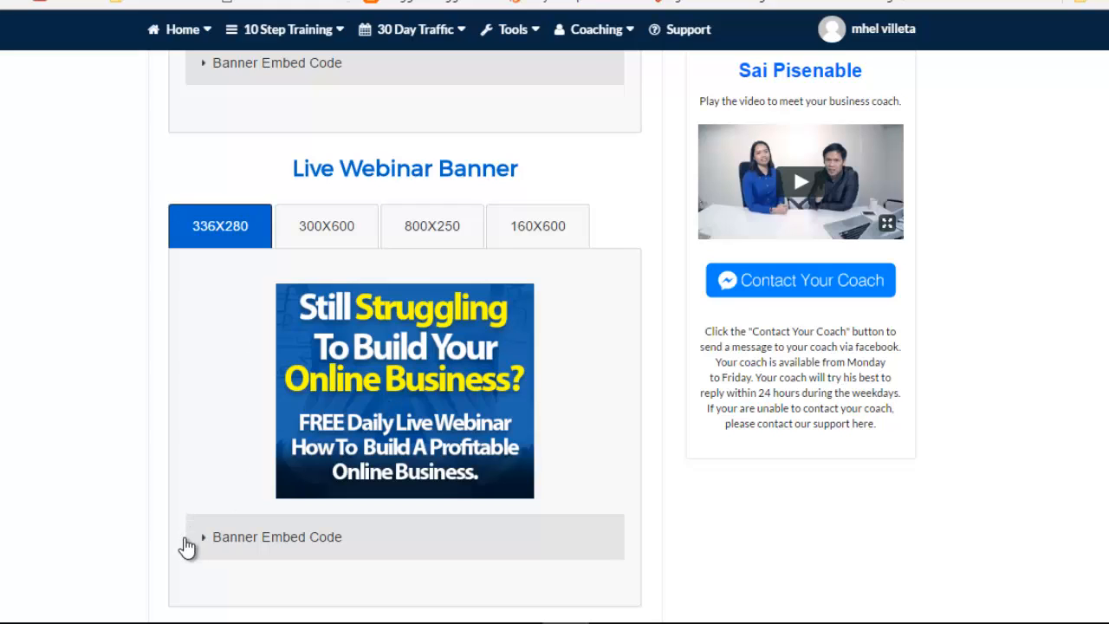
{"action": "scroll", "coordinate": [406, 338], "scroll_direction": "down", "scroll_amount": 2}
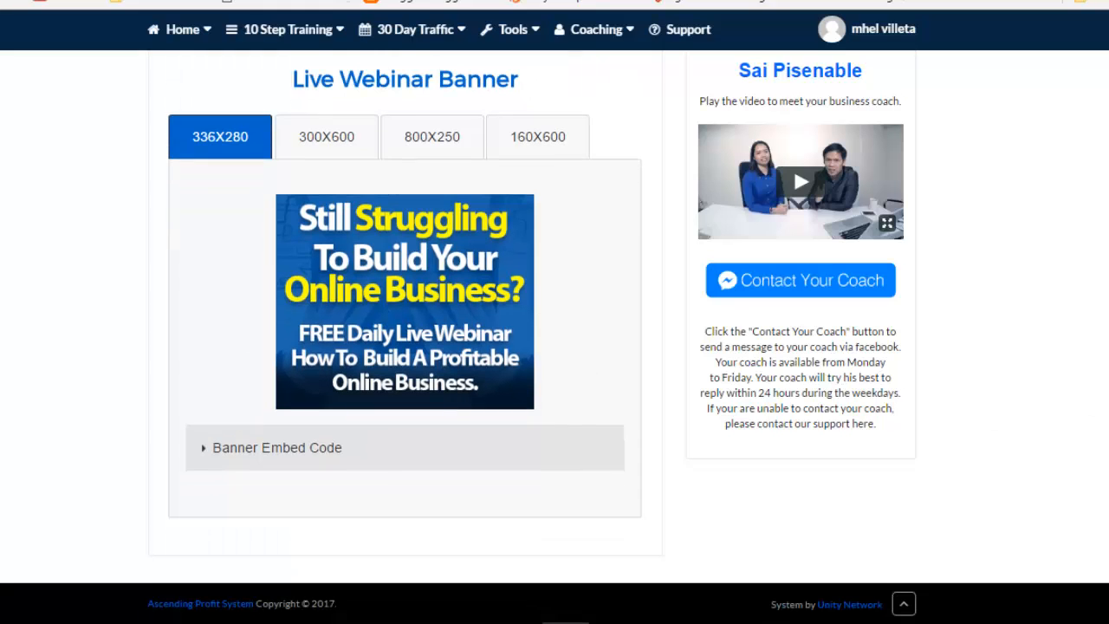
{"action": "left_click", "coordinate": [322, 449]}
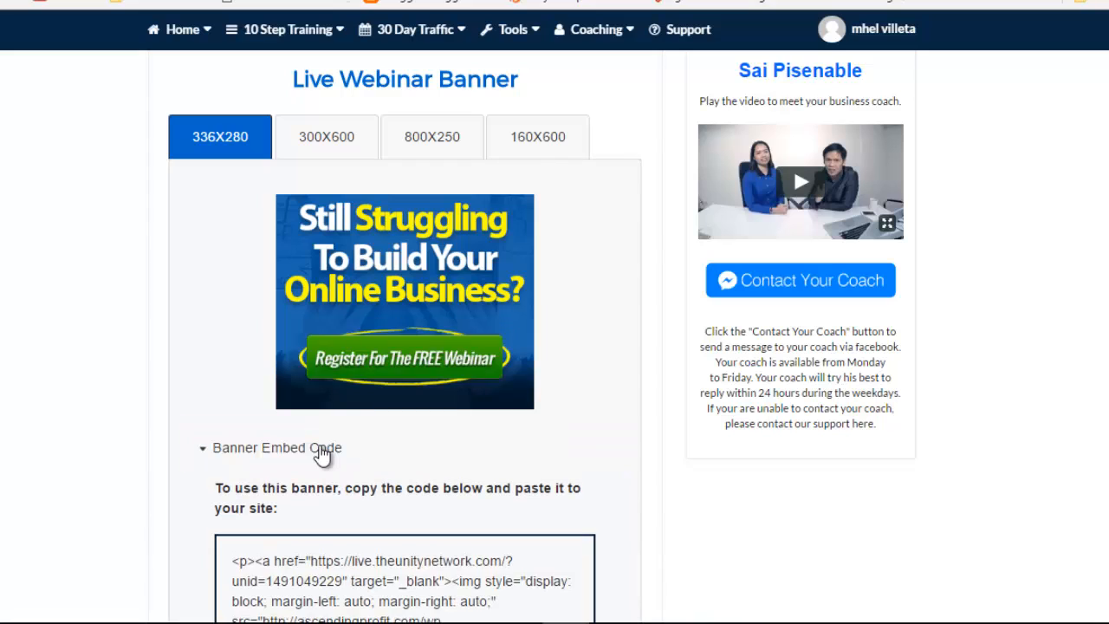
{"action": "scroll", "coordinate": [436, 424], "scroll_direction": "down", "scroll_amount": 3}
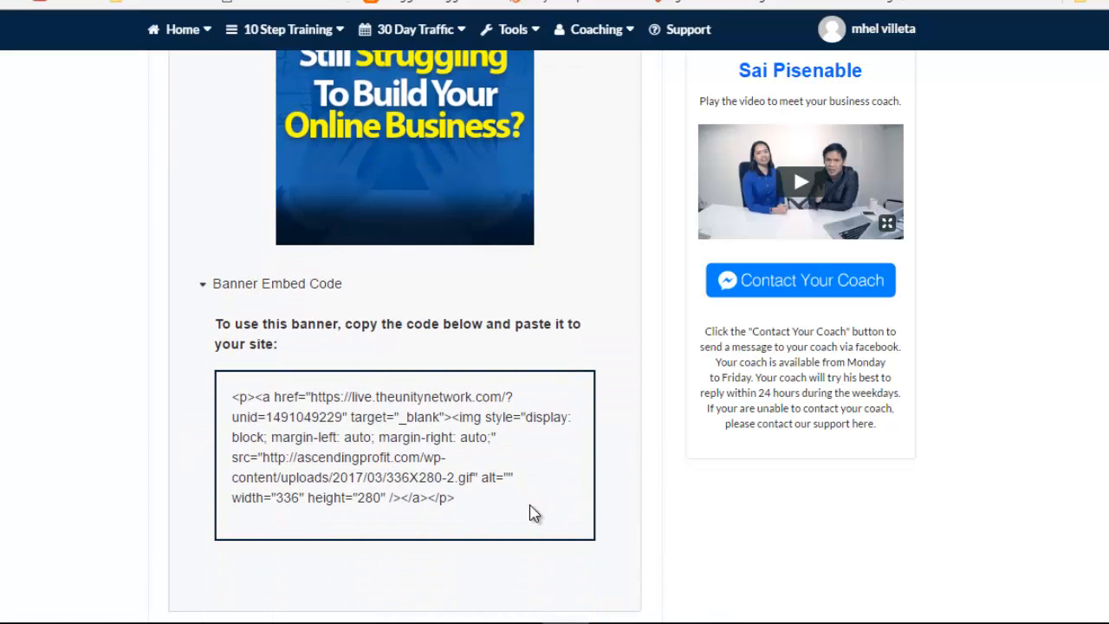
{"action": "left_click_drag", "start_coordinate": [483, 505], "coordinate": [224, 399]}
{"action": "key", "text": "ctrl+c"}
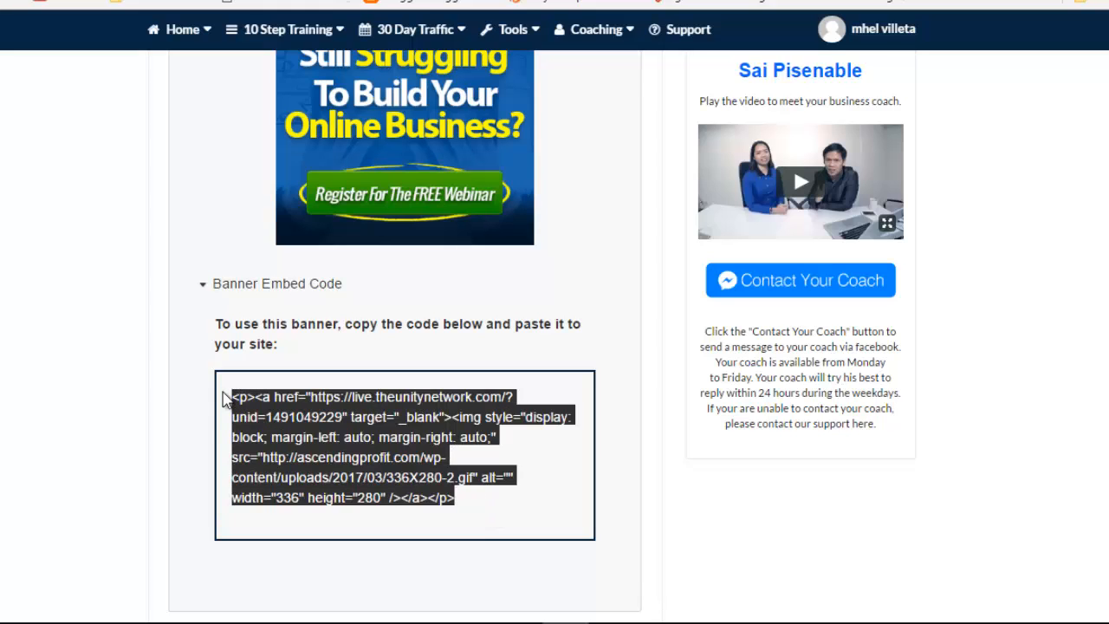
{"action": "key", "text": "ctrl+Tab"}
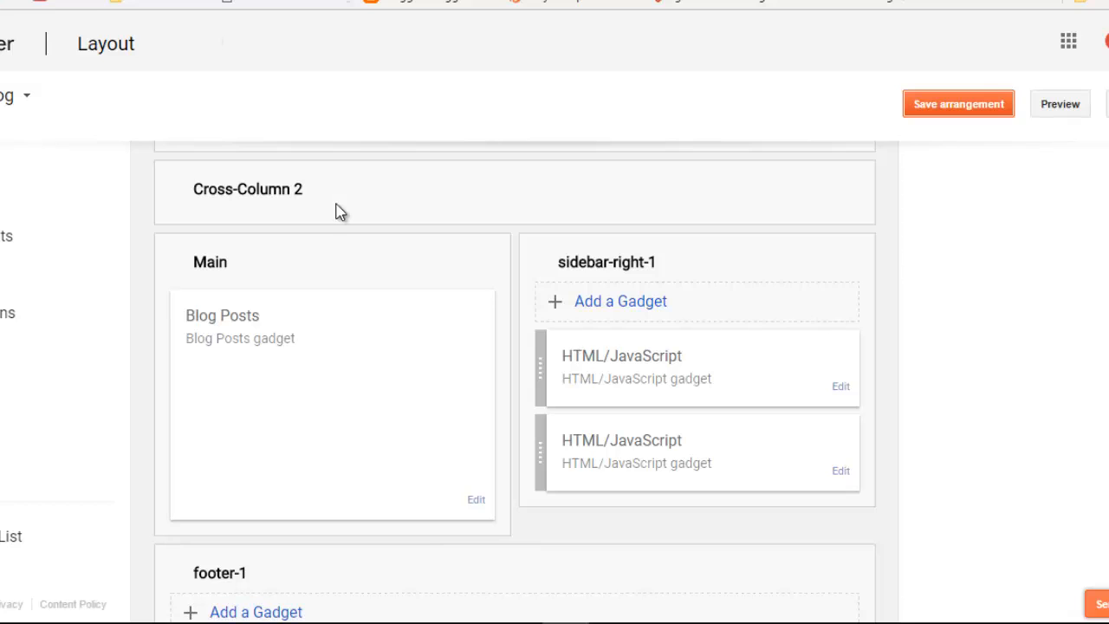
Step: Add an HTML/JavaScript gadget with the pasted webinar banner code to sidebar-right-1 and save the arrangement
{"action": "left_click", "coordinate": [631, 310]}
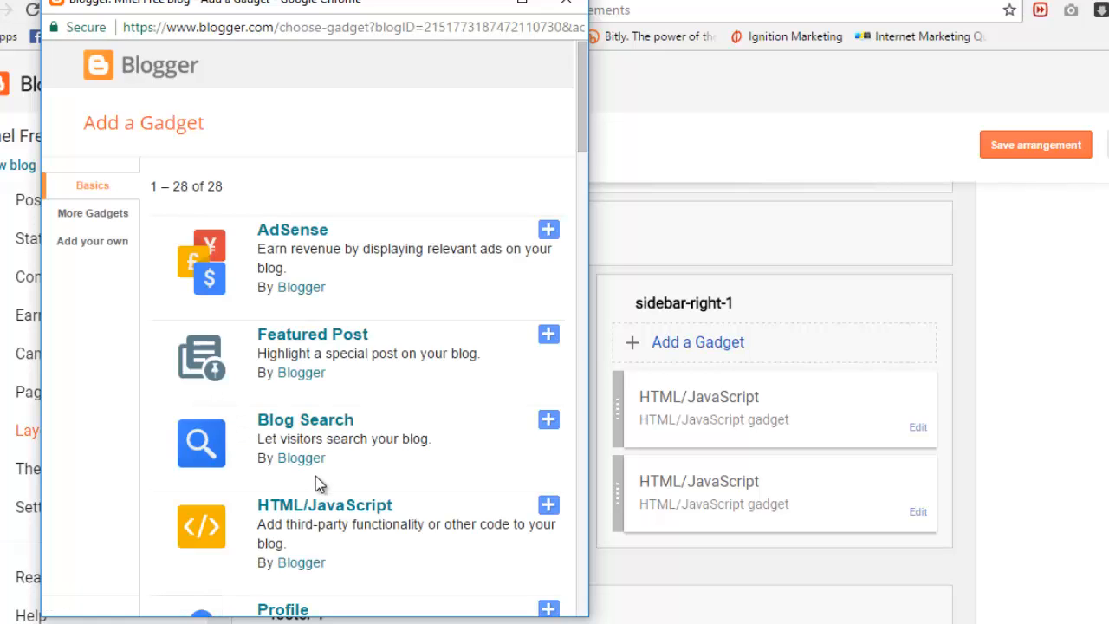
{"action": "left_click", "coordinate": [338, 514]}
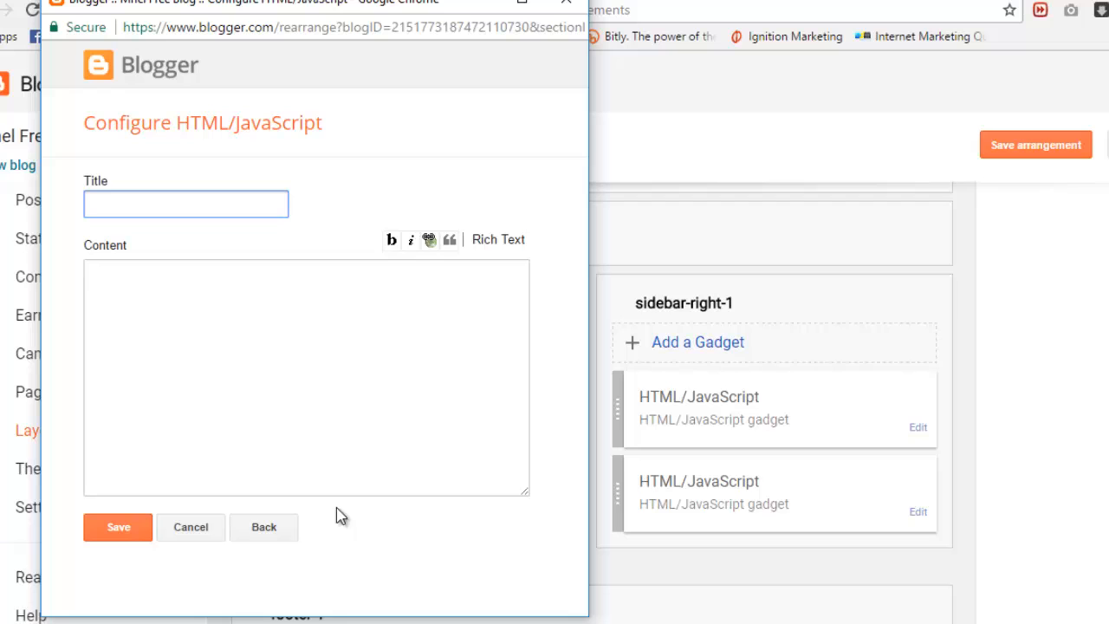
{"action": "left_click", "coordinate": [147, 310]}
{"action": "key", "text": "ctrl+v"}
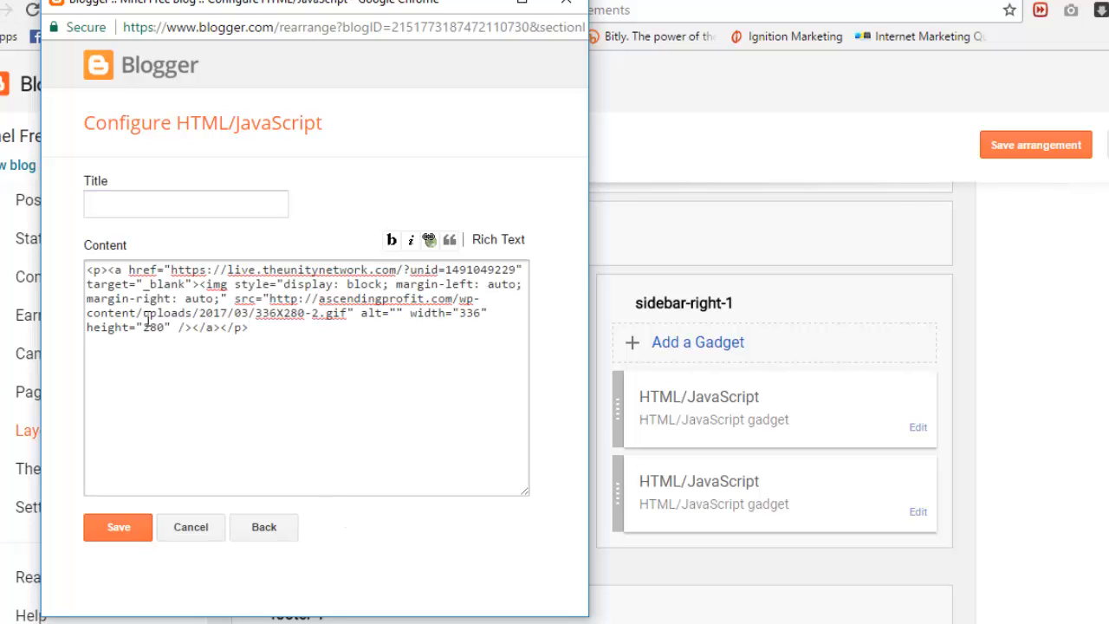
{"action": "left_click", "coordinate": [129, 534]}
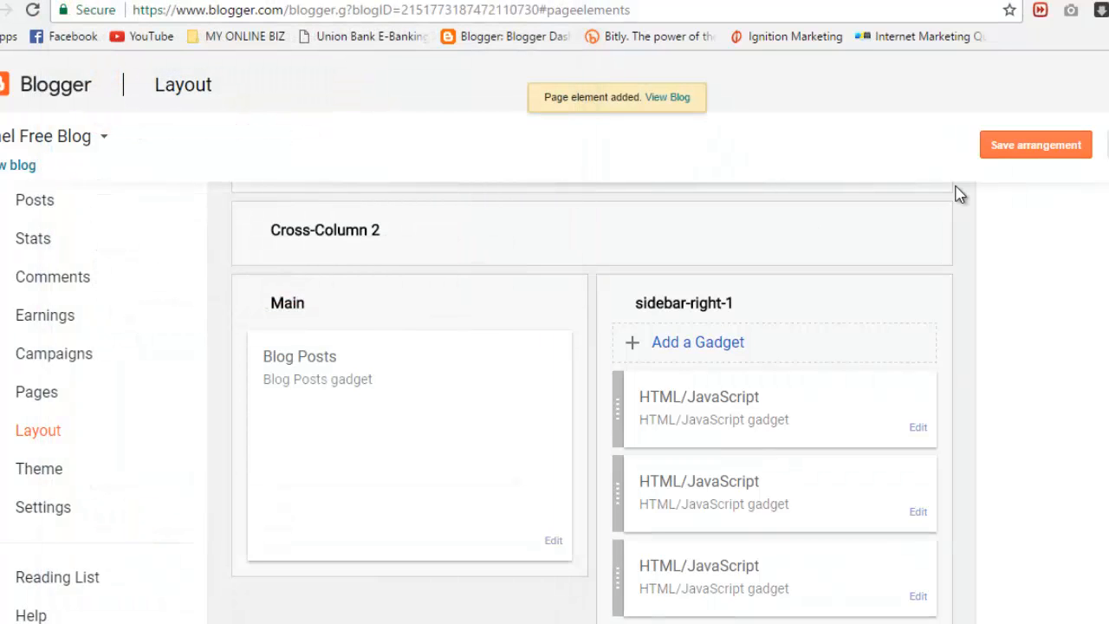
{"action": "left_click", "coordinate": [1038, 149]}
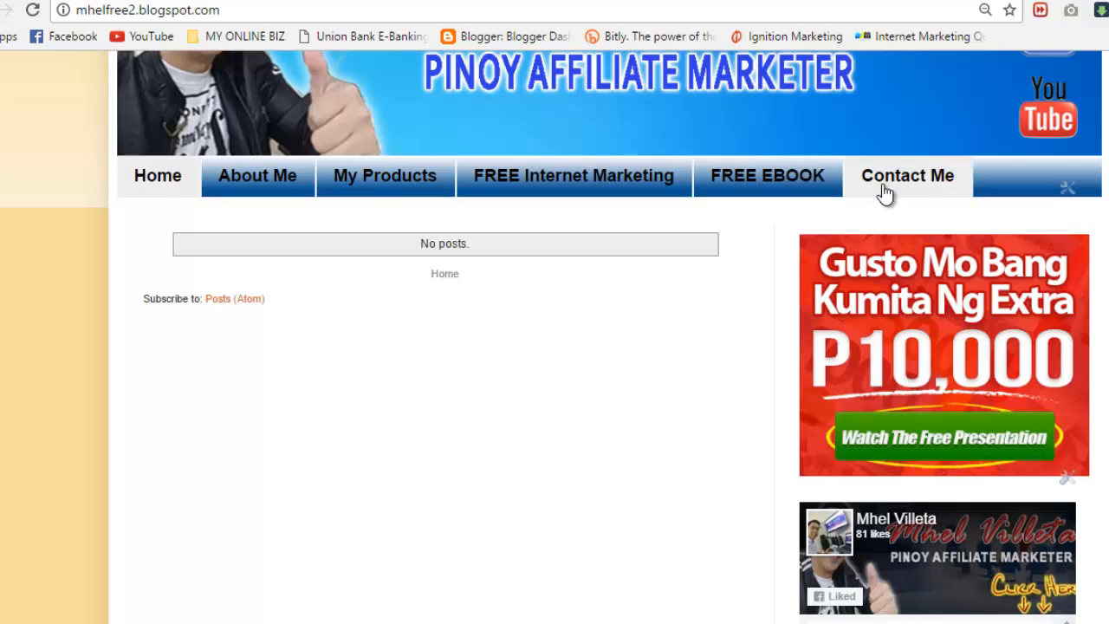
Step: Reload the live blog and confirm the webinar banner sits above the P10,000 ad and Facebook box
{"action": "left_click", "coordinate": [32, 10]}
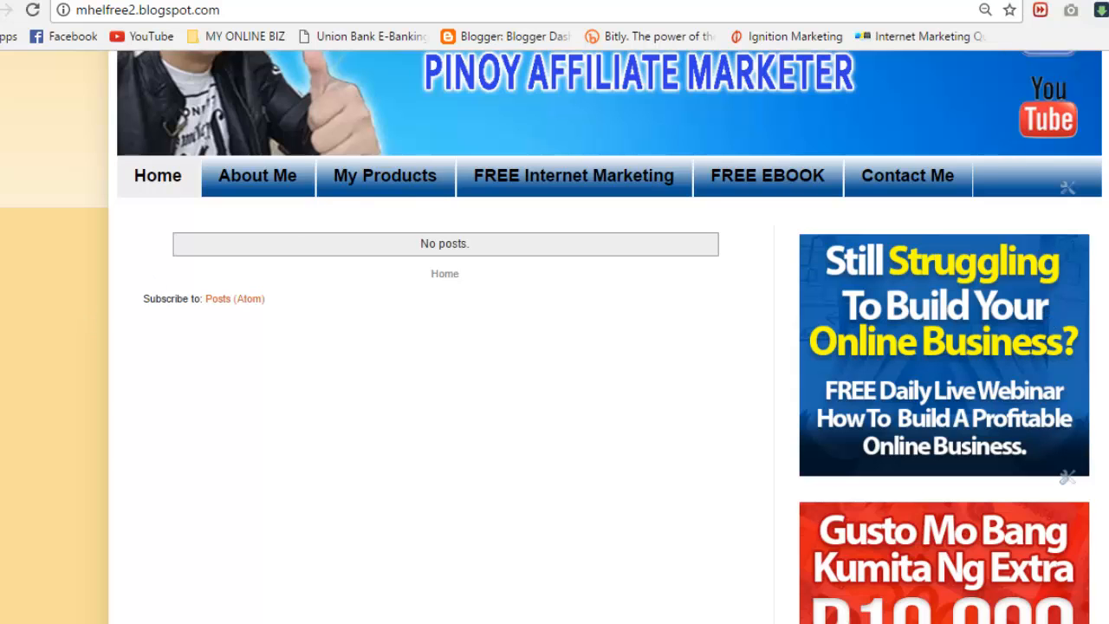
{"action": "scroll", "coordinate": [945, 356], "scroll_direction": "down", "scroll_amount": 5}
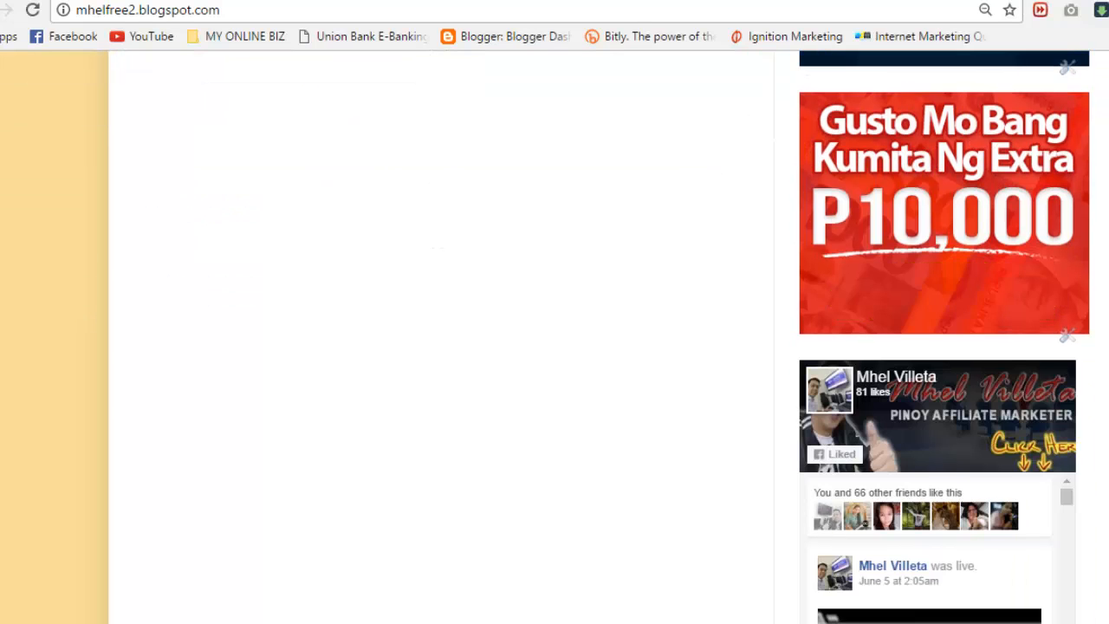
{"action": "scroll", "coordinate": [945, 355], "scroll_direction": "up", "scroll_amount": 5}
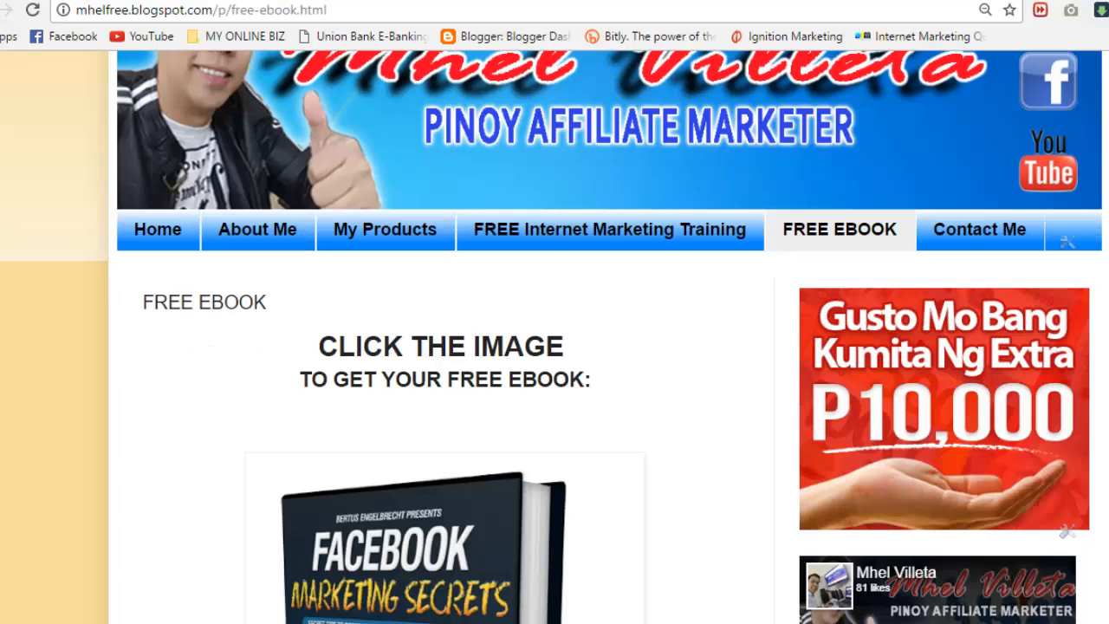
{"action": "scroll", "coordinate": [555, 346], "scroll_direction": "down", "scroll_amount": 5}
{"action": "scroll", "coordinate": [555, 346], "scroll_direction": "up", "scroll_amount": 6}
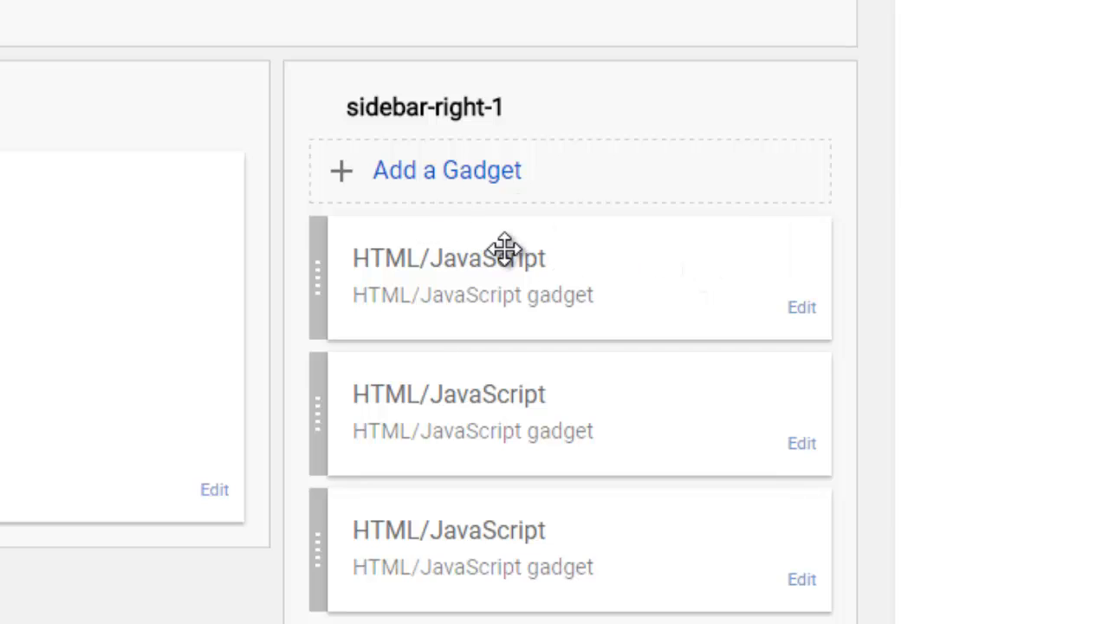
Step: Move the first HTML/JavaScript gadget below the other two and save the arrangement
{"action": "left_click_drag", "start_coordinate": [505, 250], "coordinate": [503, 529]}
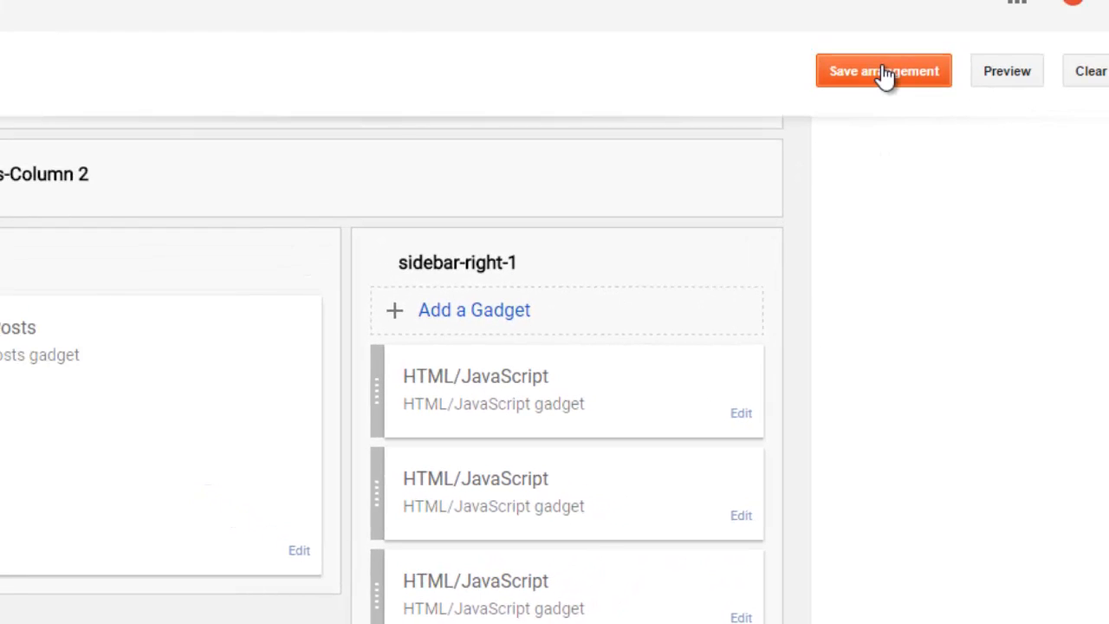
{"action": "left_click", "coordinate": [884, 71]}
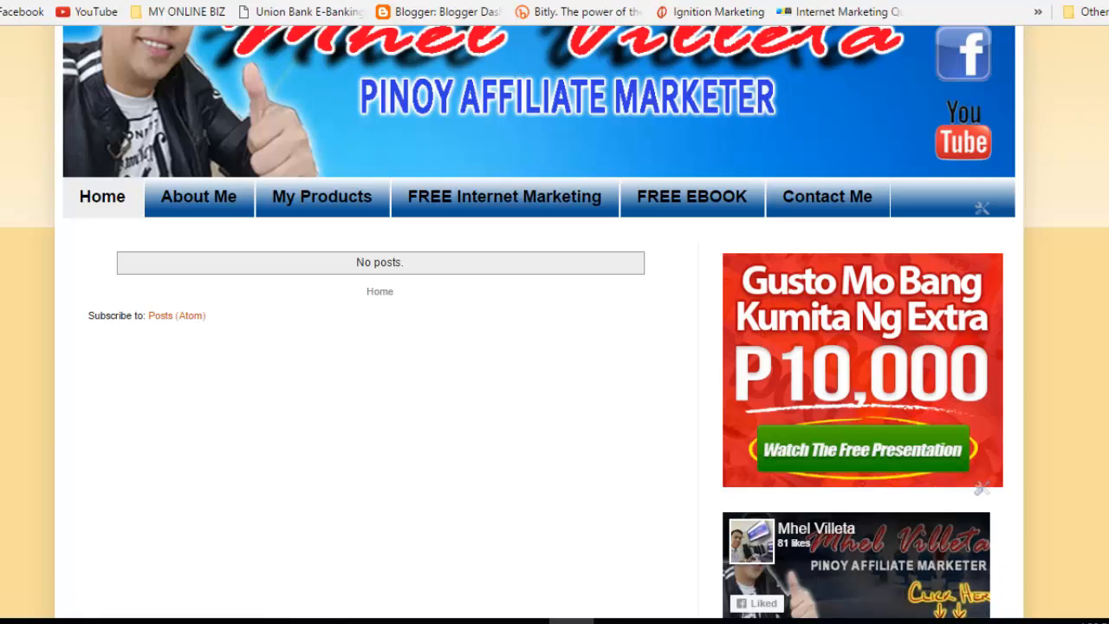
{"action": "scroll", "coordinate": [555, 321], "scroll_direction": "down", "scroll_amount": 6}
Step: Review the blog's home page sidebar, then switch to the FREE EBOOK page
{"action": "scroll", "coordinate": [554, 321], "scroll_direction": "up", "scroll_amount": 4}
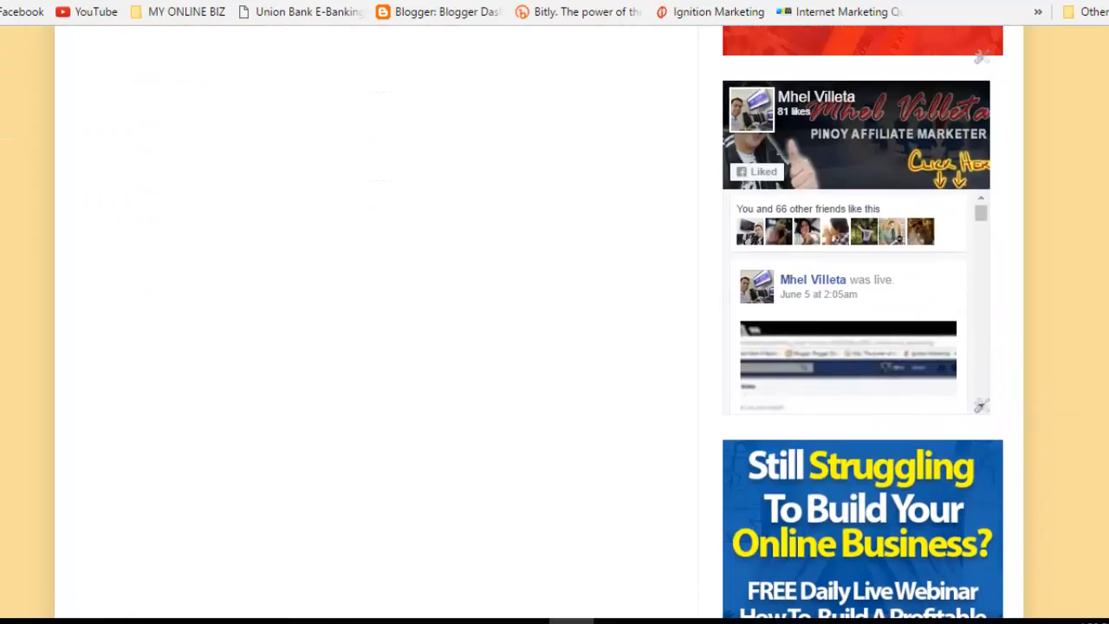
{"action": "scroll", "coordinate": [554, 320], "scroll_direction": "up", "scroll_amount": 3}
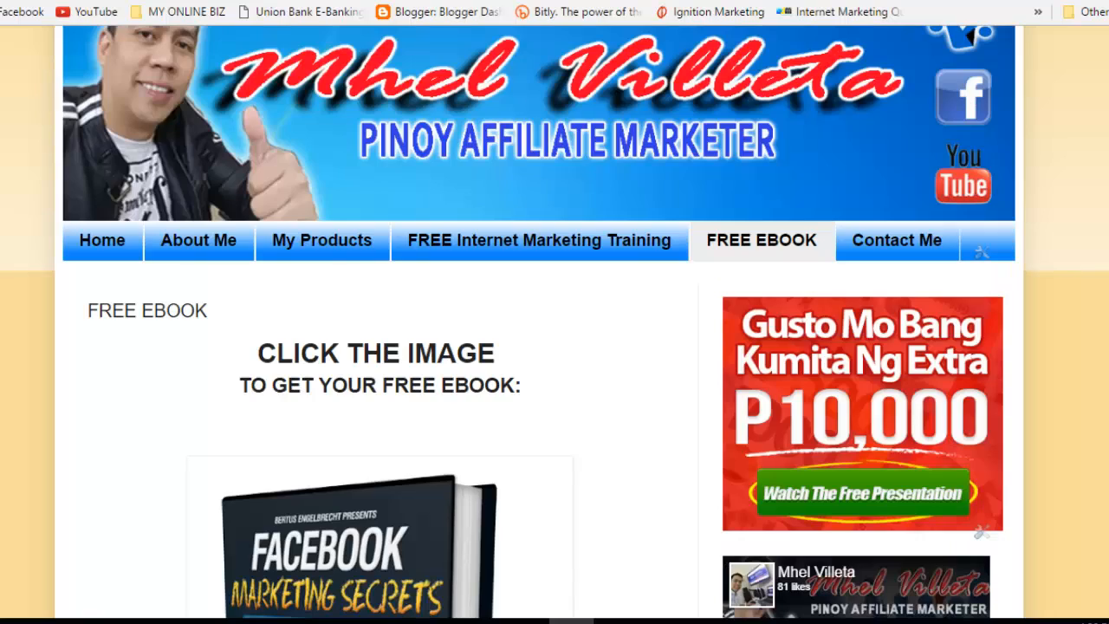
{"action": "scroll", "coordinate": [554, 320], "scroll_direction": "down", "scroll_amount": 6}
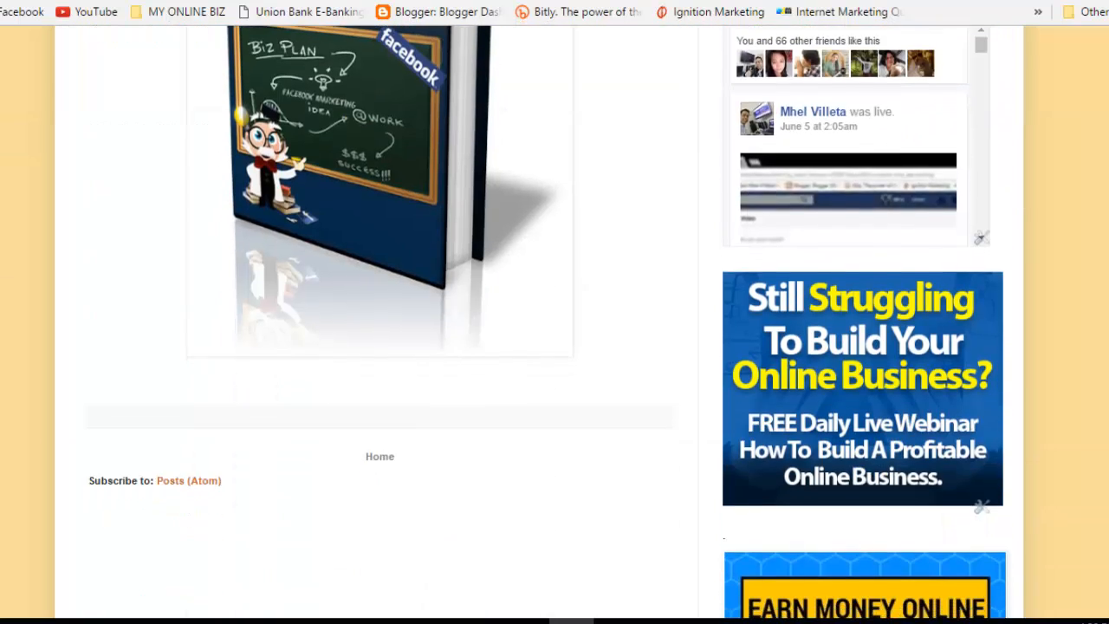
{"action": "scroll", "coordinate": [555, 321], "scroll_direction": "up", "scroll_amount": 3}
{"action": "scroll", "coordinate": [555, 321], "scroll_direction": "down", "scroll_amount": 4}
{"action": "scroll", "coordinate": [555, 321], "scroll_direction": "up", "scroll_amount": 4}
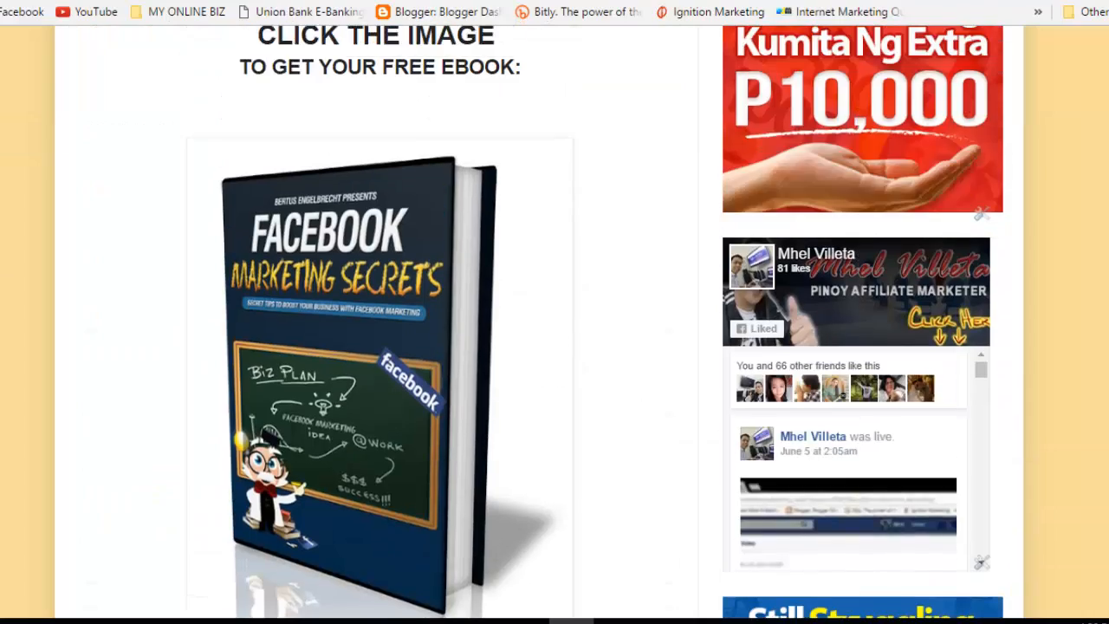
{"action": "scroll", "coordinate": [555, 321], "scroll_direction": "down", "scroll_amount": 2}
{"action": "scroll", "coordinate": [554, 320], "scroll_direction": "up", "scroll_amount": 5}
{"action": "scroll", "coordinate": [555, 321], "scroll_direction": "up", "scroll_amount": 1}
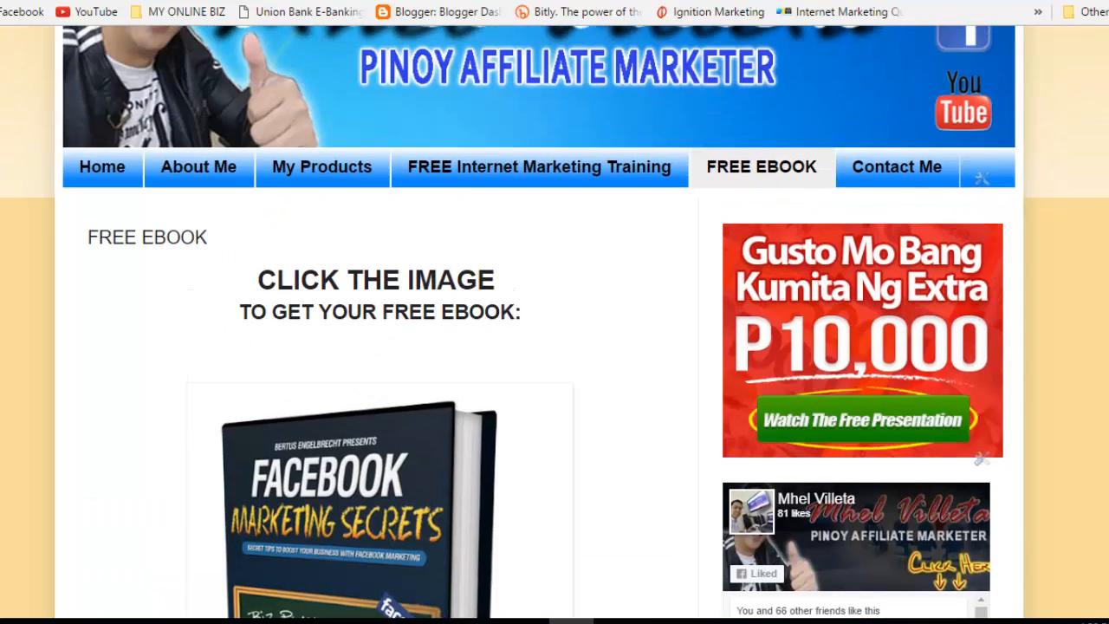
{"action": "scroll", "coordinate": [555, 320], "scroll_direction": "down", "scroll_amount": 5}
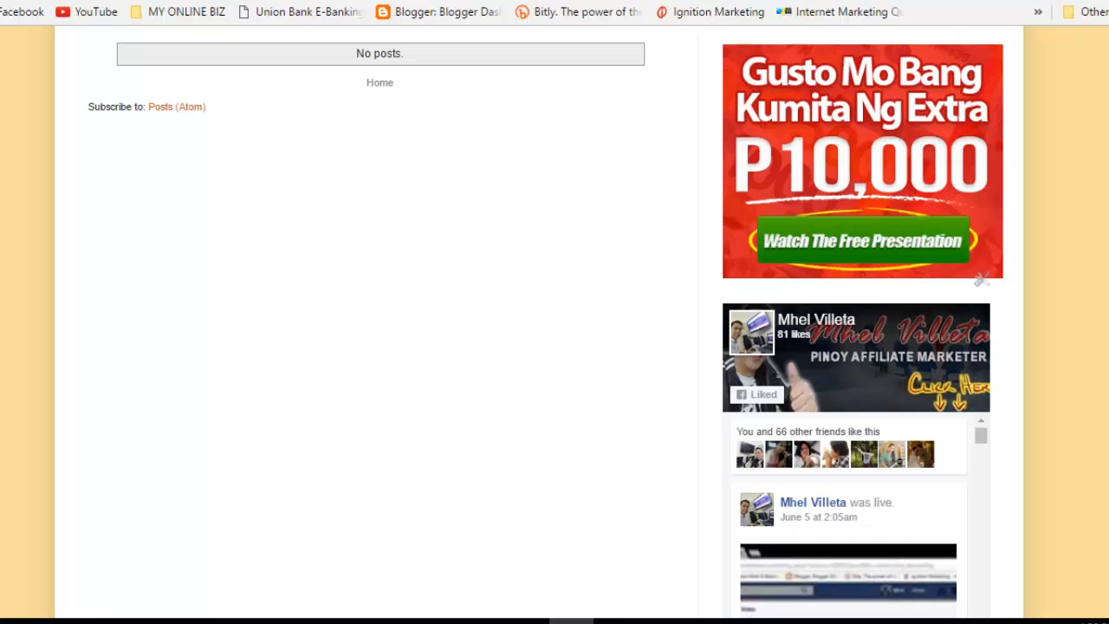
{"action": "scroll", "coordinate": [539, 322], "scroll_direction": "down", "scroll_amount": 5}
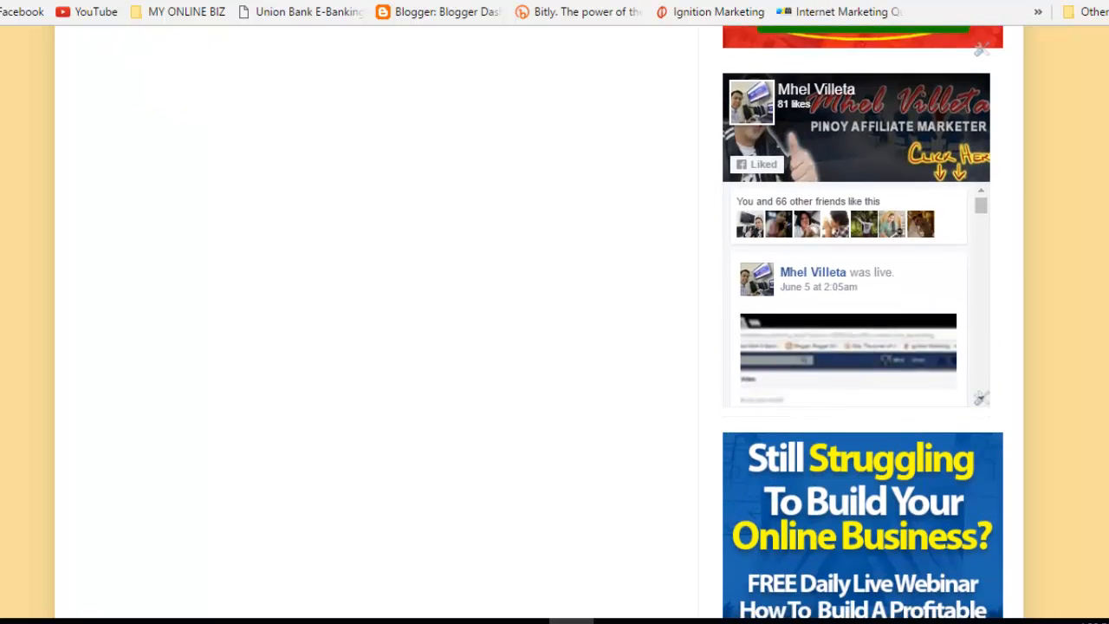
{"action": "scroll", "coordinate": [539, 322], "scroll_direction": "up", "scroll_amount": 3}
{"action": "scroll", "coordinate": [1034, 99], "scroll_direction": "up", "scroll_amount": 4}
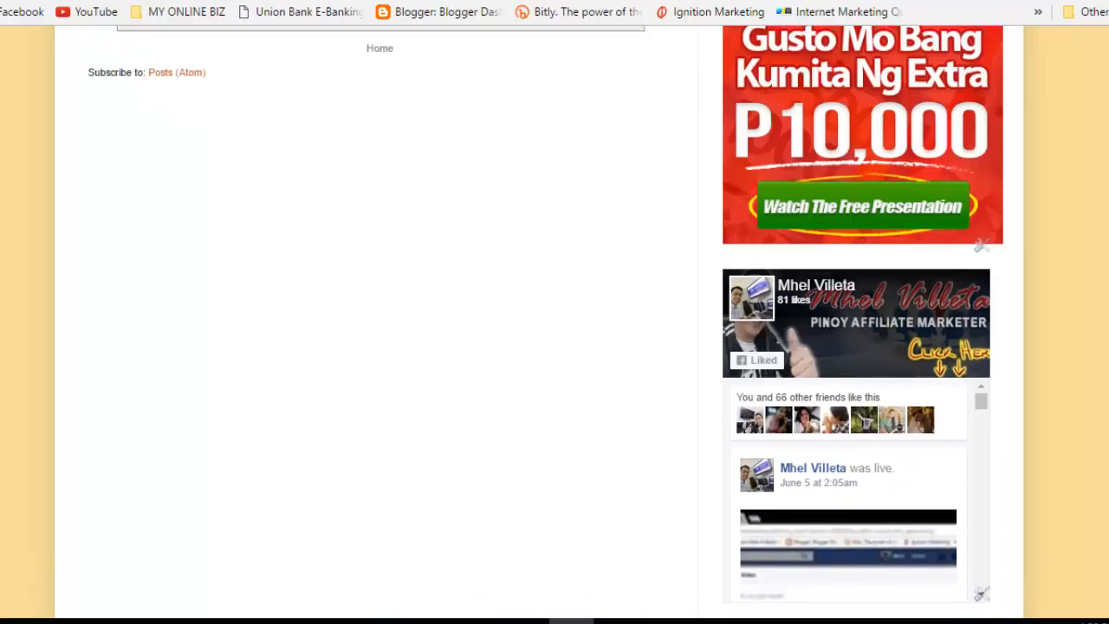
{"action": "scroll", "coordinate": [1034, 99], "scroll_direction": "down", "scroll_amount": 1}
{"action": "key", "text": "ctrl+Tab"}
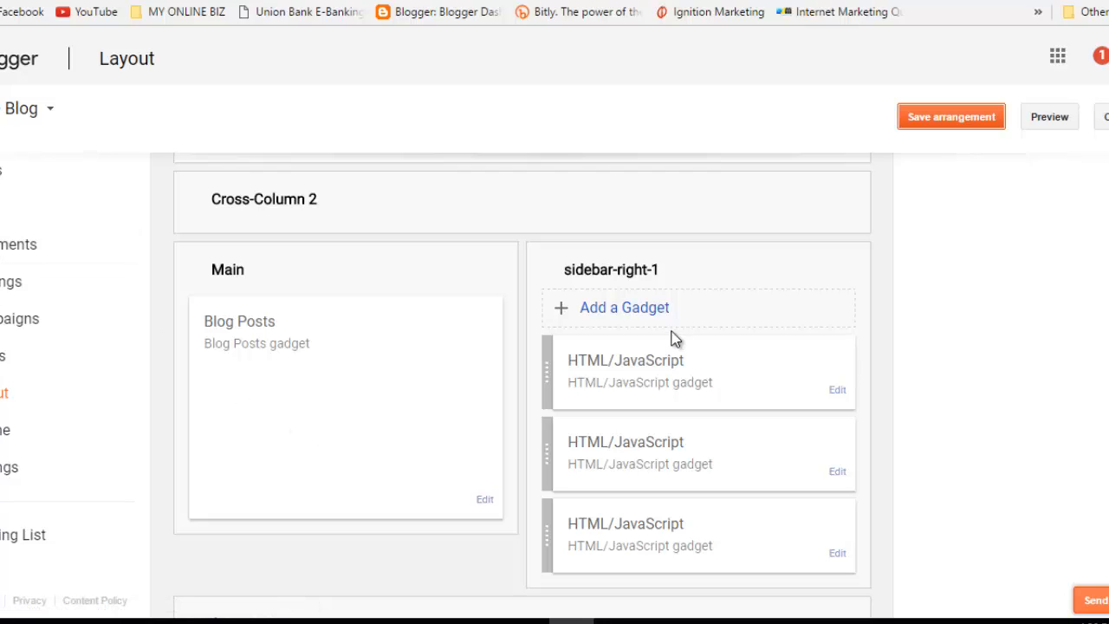
Step: Add an Image gadget to sidebar-right-1 and put the cursor in its Link field
{"action": "left_click", "coordinate": [626, 310]}
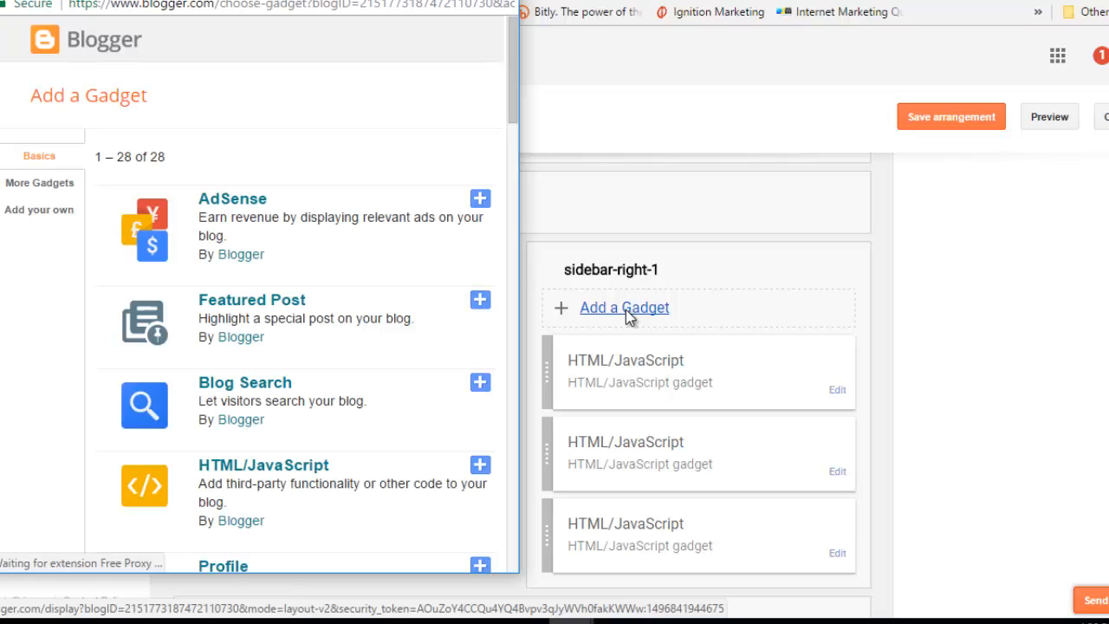
{"action": "left_click_drag", "start_coordinate": [510, 80], "coordinate": [524, 206]}
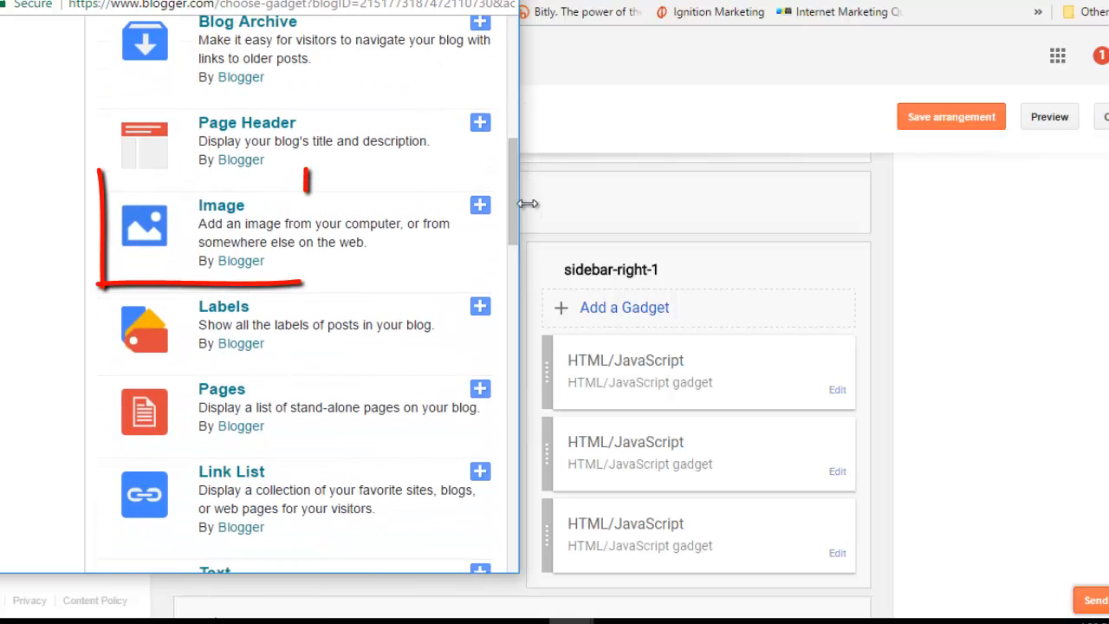
{"action": "left_click", "coordinate": [220, 209]}
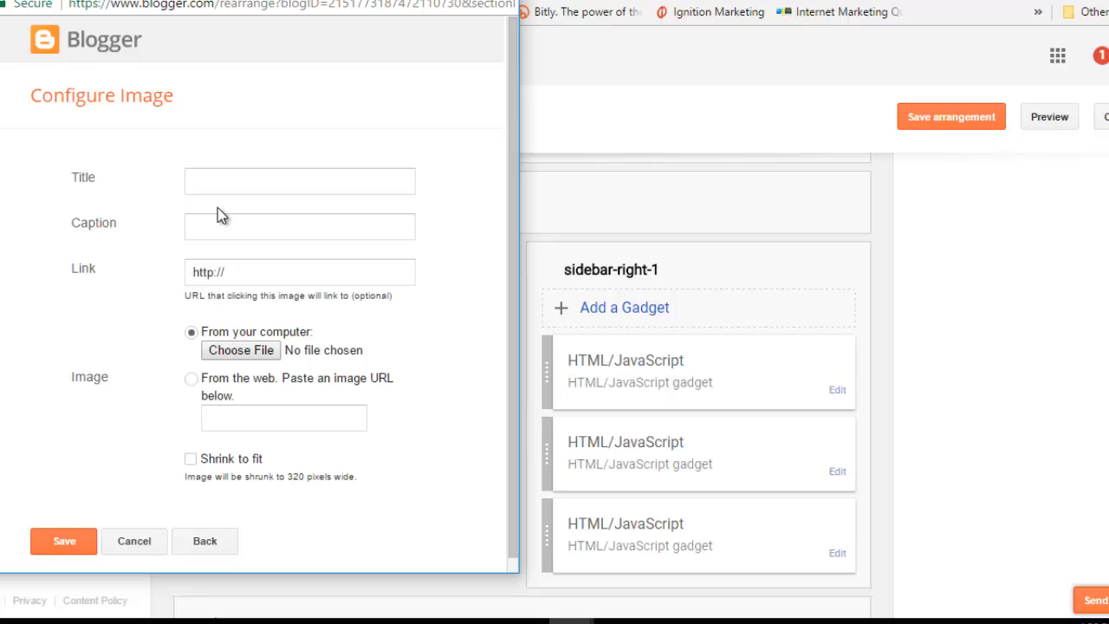
{"action": "left_click", "coordinate": [235, 274]}
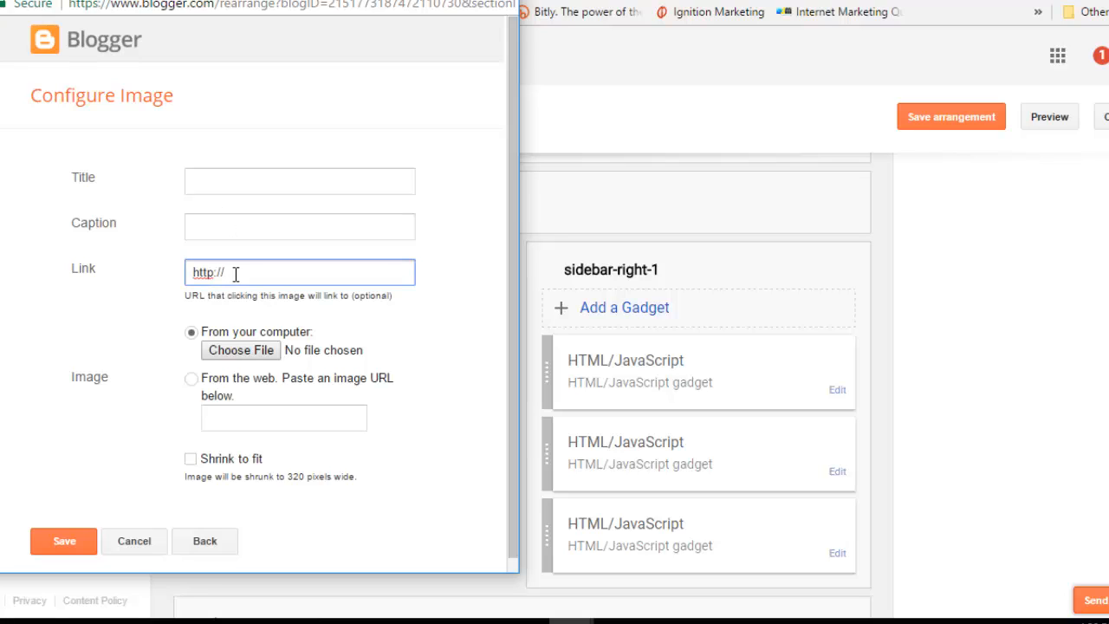
Step: Upload the EARN MONEY ONLINE picture from the UNITY NETWORK folder as the gadget's image
{"action": "left_click", "coordinate": [249, 353]}
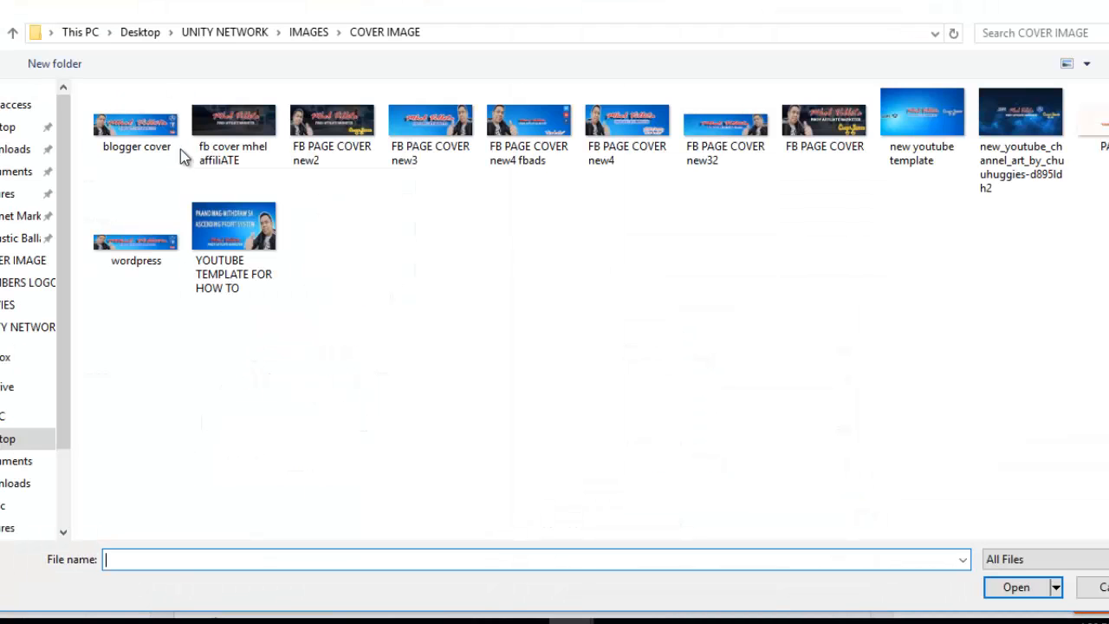
{"action": "left_click", "coordinate": [230, 32]}
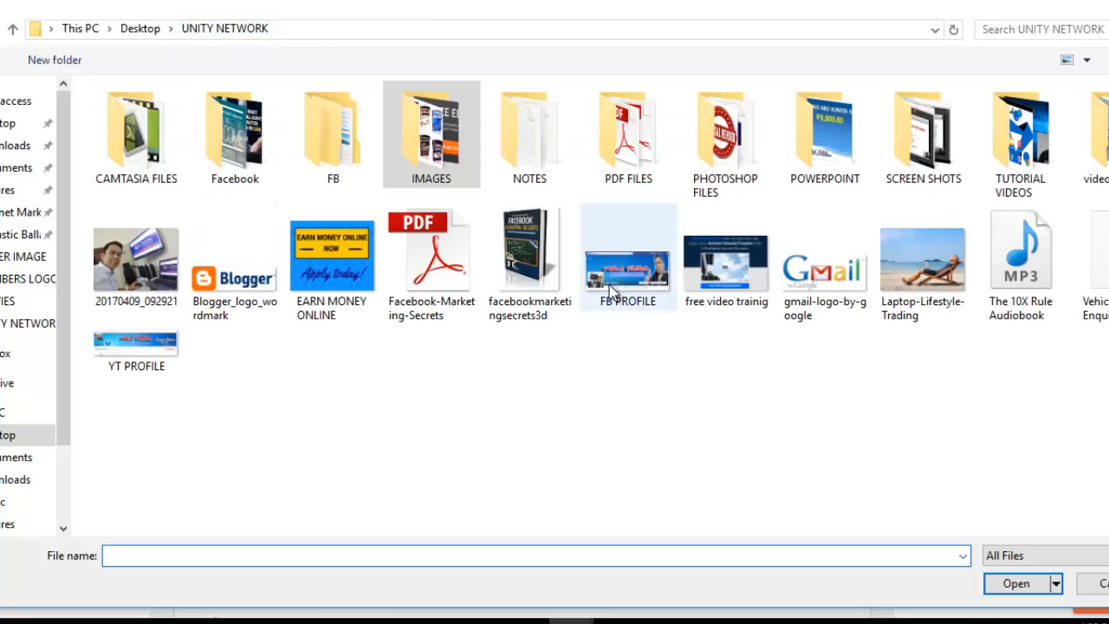
{"action": "left_click", "coordinate": [328, 260]}
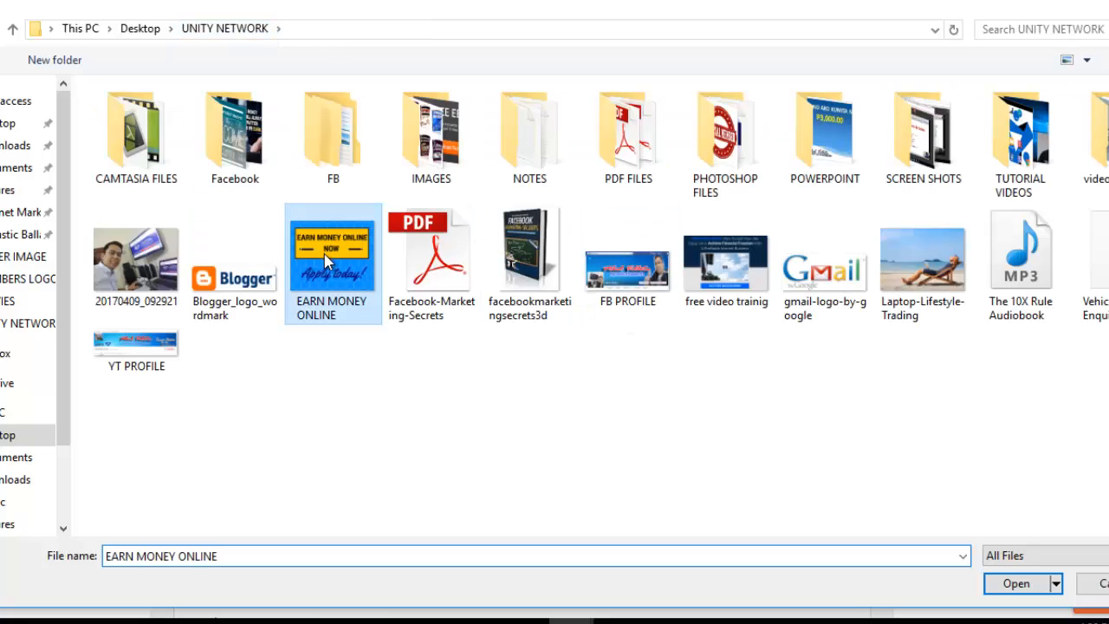
{"action": "left_click", "coordinate": [1003, 584]}
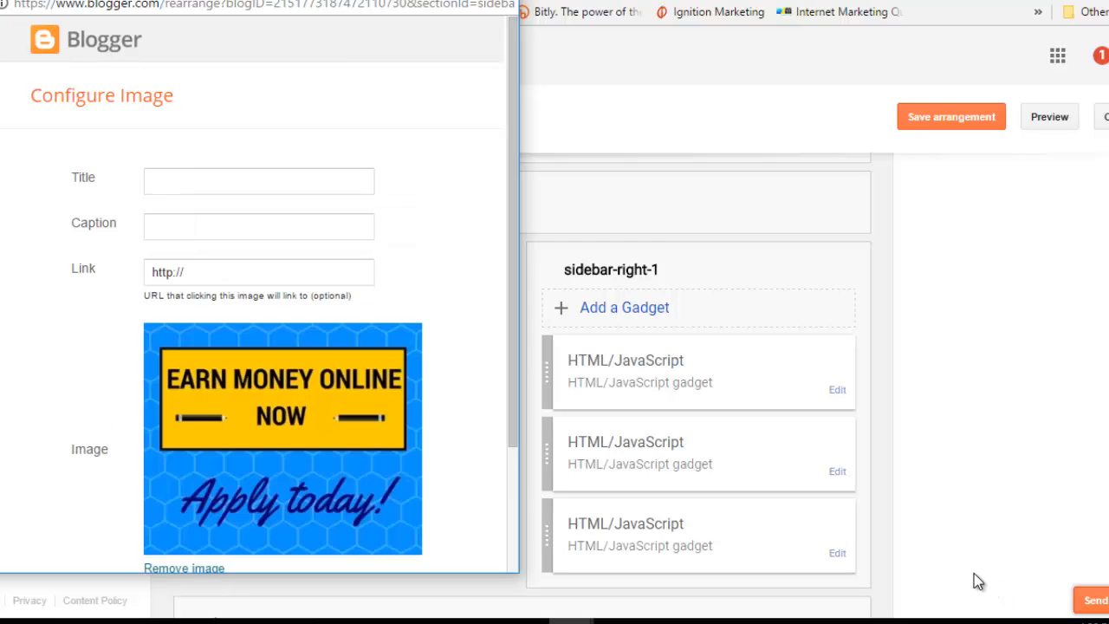
Step: Paste the registration URL from the unity link notes file into the image's Link field
{"action": "left_click", "coordinate": [234, 276]}
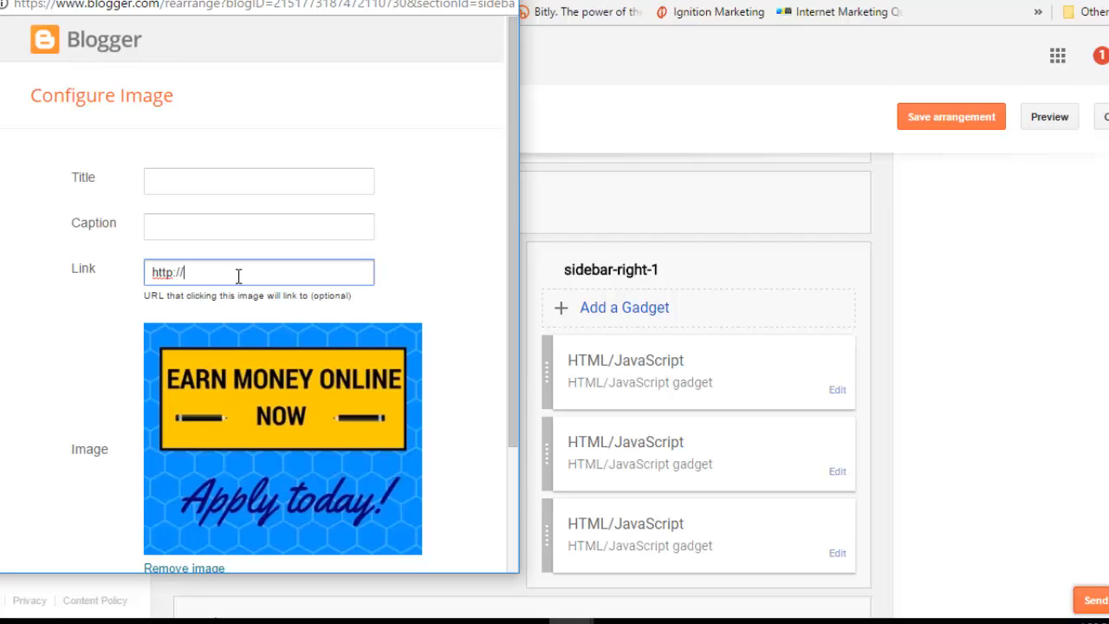
{"action": "mouse_move", "coordinate": [253, 622]}
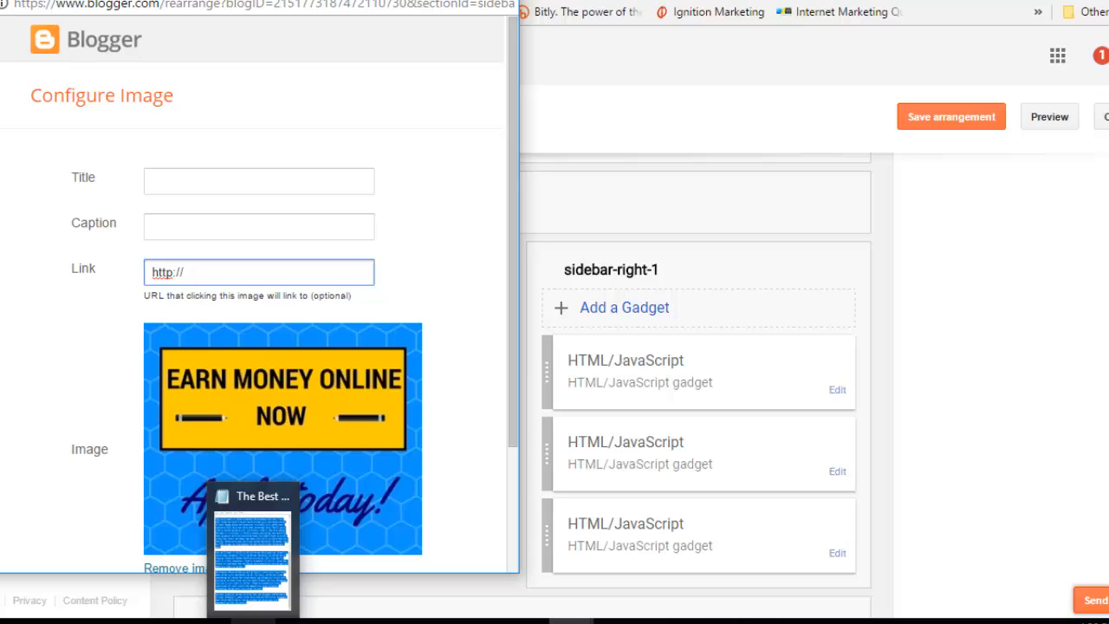
{"action": "right_click", "coordinate": [253, 621]}
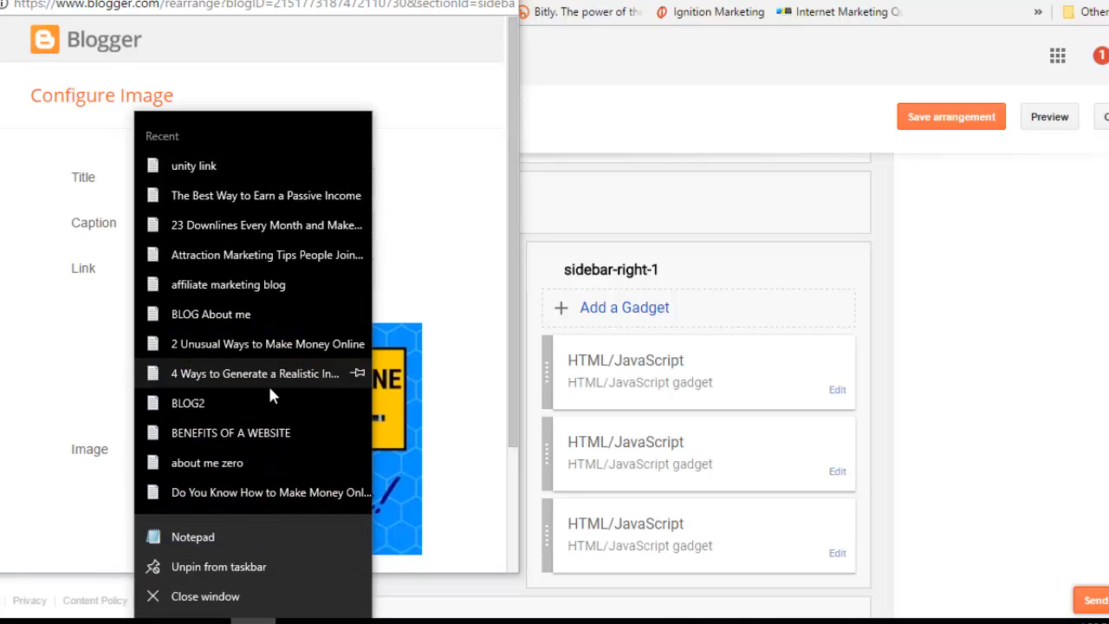
{"action": "left_click", "coordinate": [225, 164]}
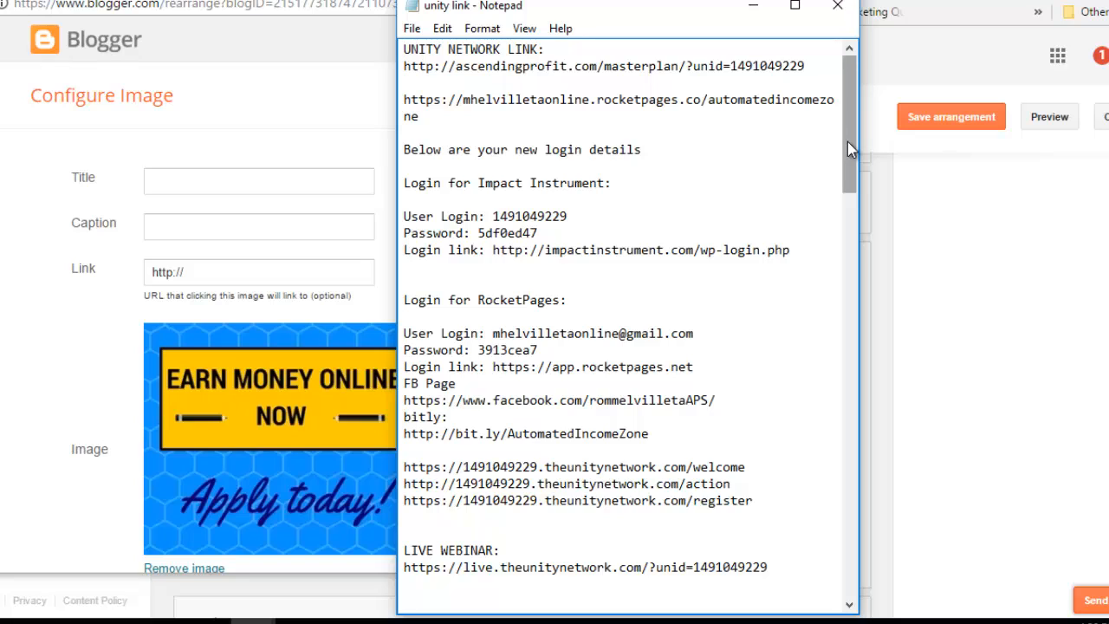
{"action": "left_click_drag", "start_coordinate": [768, 506], "coordinate": [392, 500]}
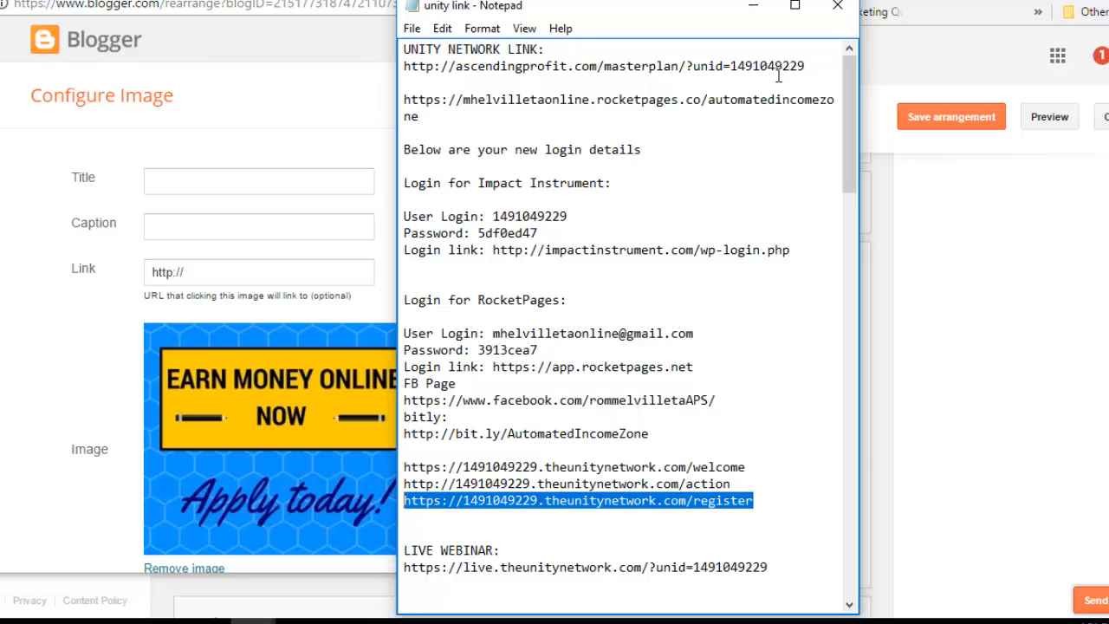
{"action": "left_click", "coordinate": [754, 7]}
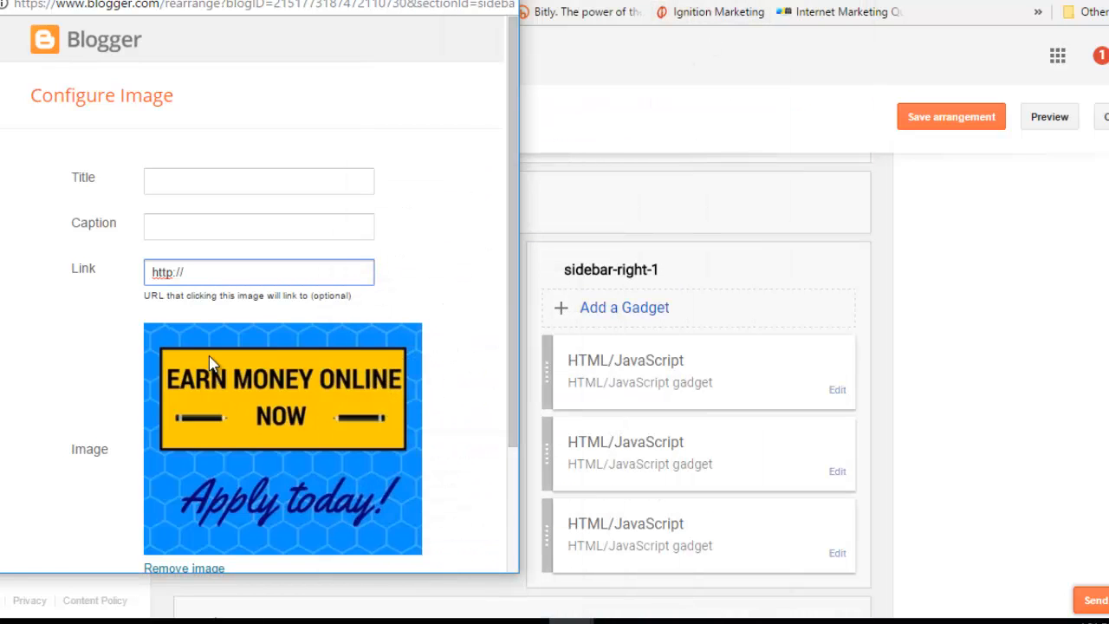
{"action": "left_click_drag", "start_coordinate": [183, 272], "coordinate": [143, 274]}
{"action": "key", "text": "ctrl+v"}
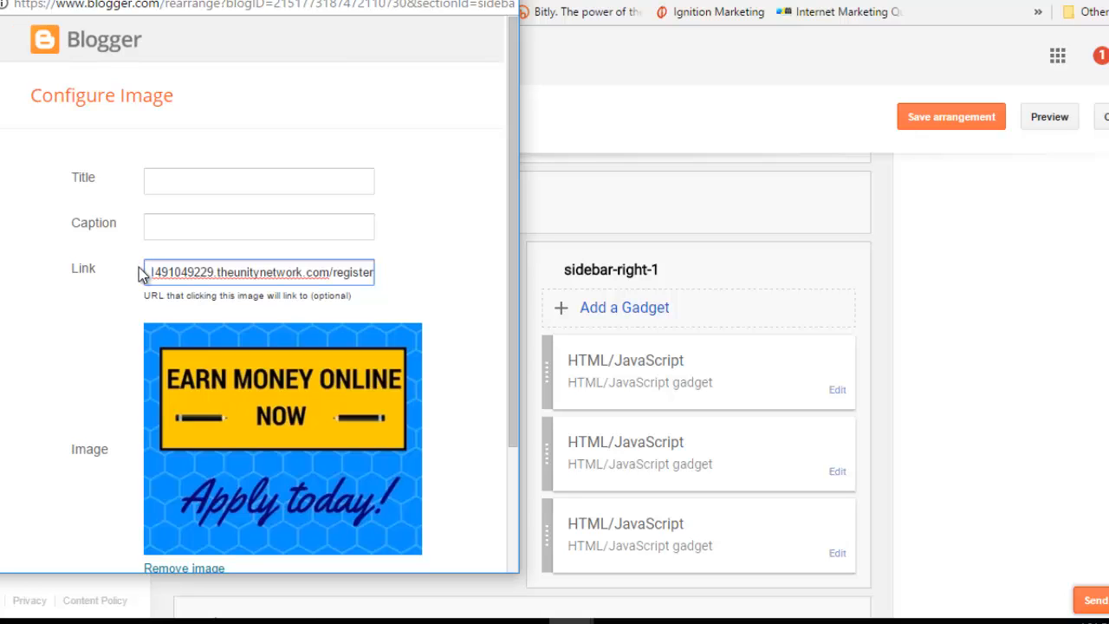
Step: Give the Image gadget the required title '.' and save it
{"action": "left_click_drag", "start_coordinate": [517, 229], "coordinate": [514, 357]}
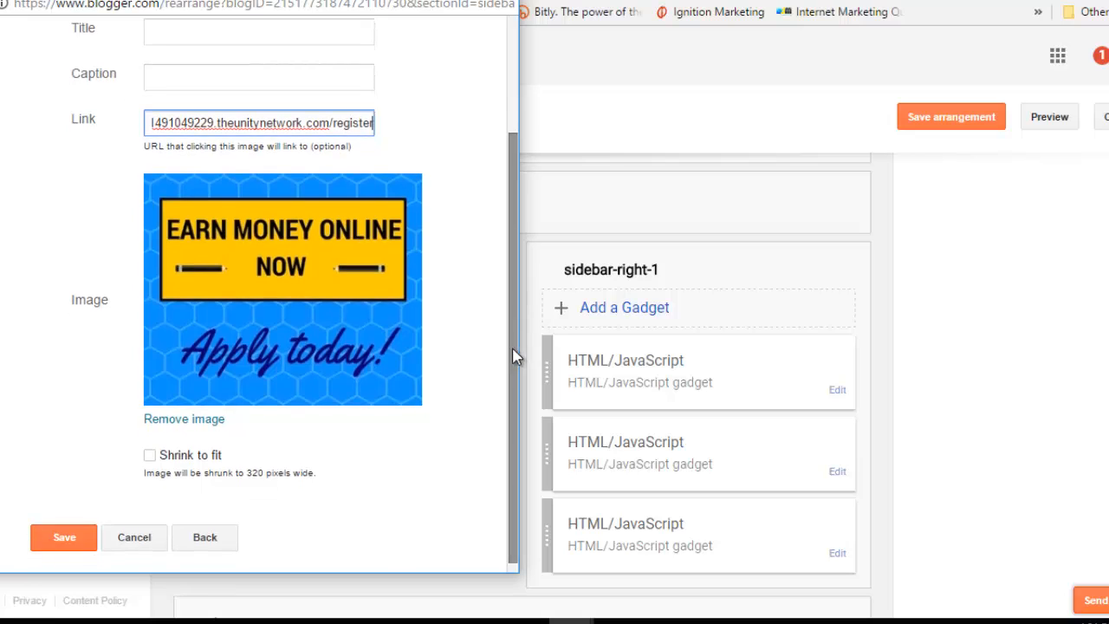
{"action": "left_click", "coordinate": [72, 546]}
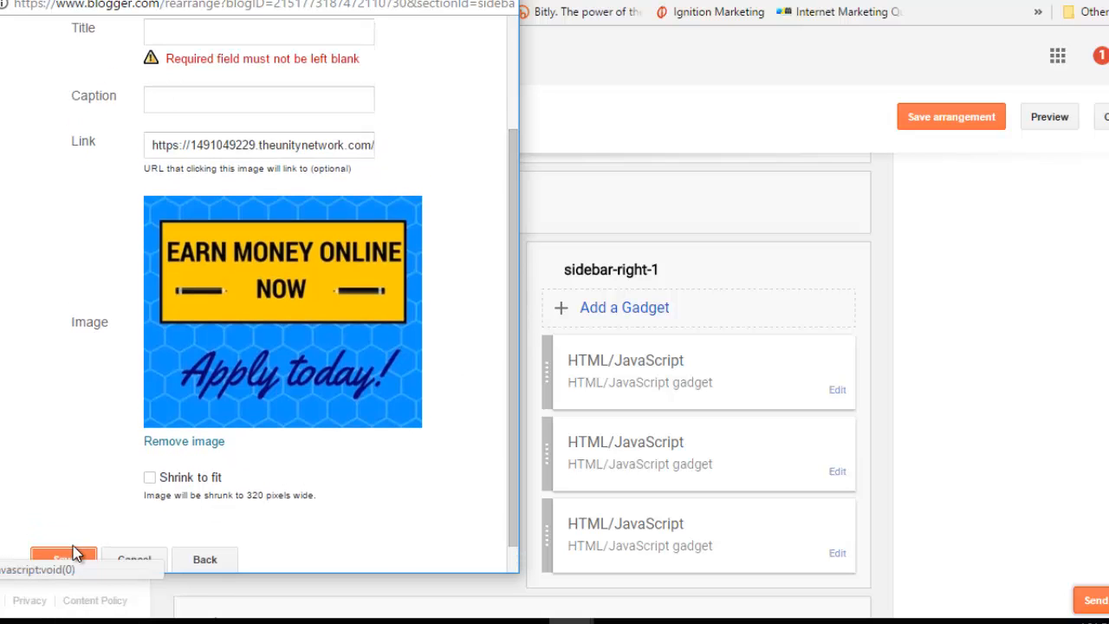
{"action": "left_click", "coordinate": [224, 38]}
{"action": "type", "text": "."}
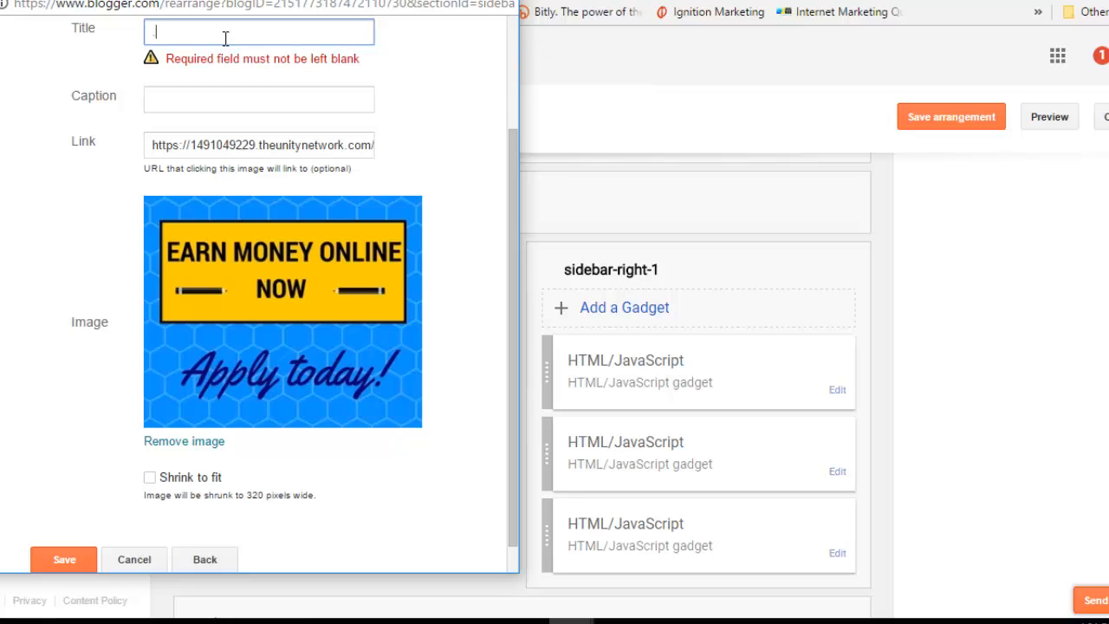
{"action": "left_click", "coordinate": [85, 562]}
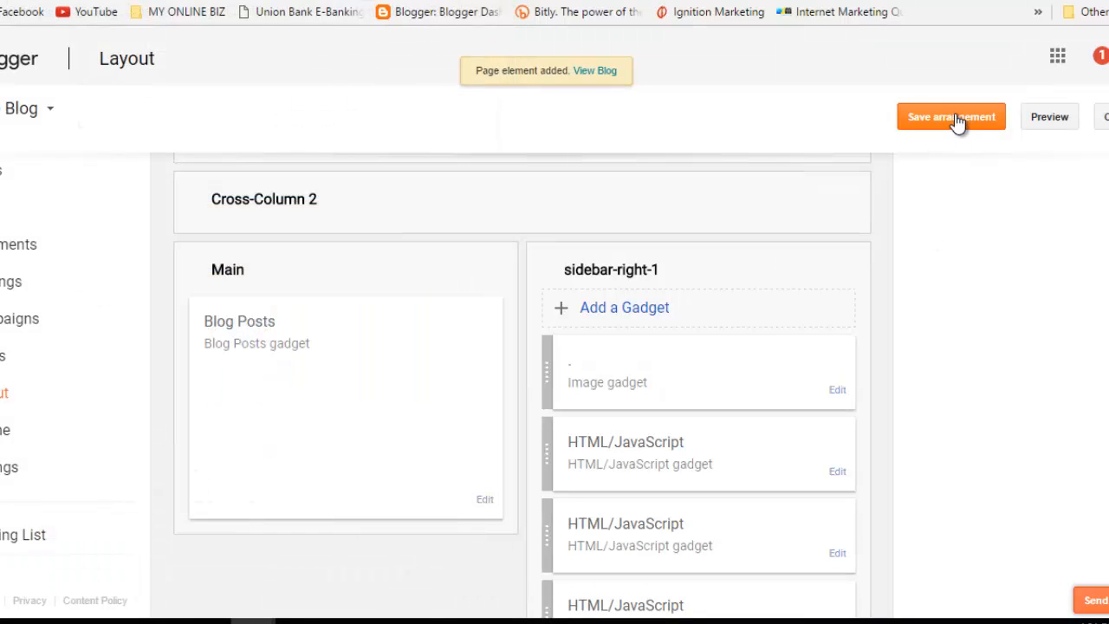
Step: Save the arrangement and check the EARN MONEY ONLINE image atop the live sidebar
{"action": "left_click", "coordinate": [956, 119]}
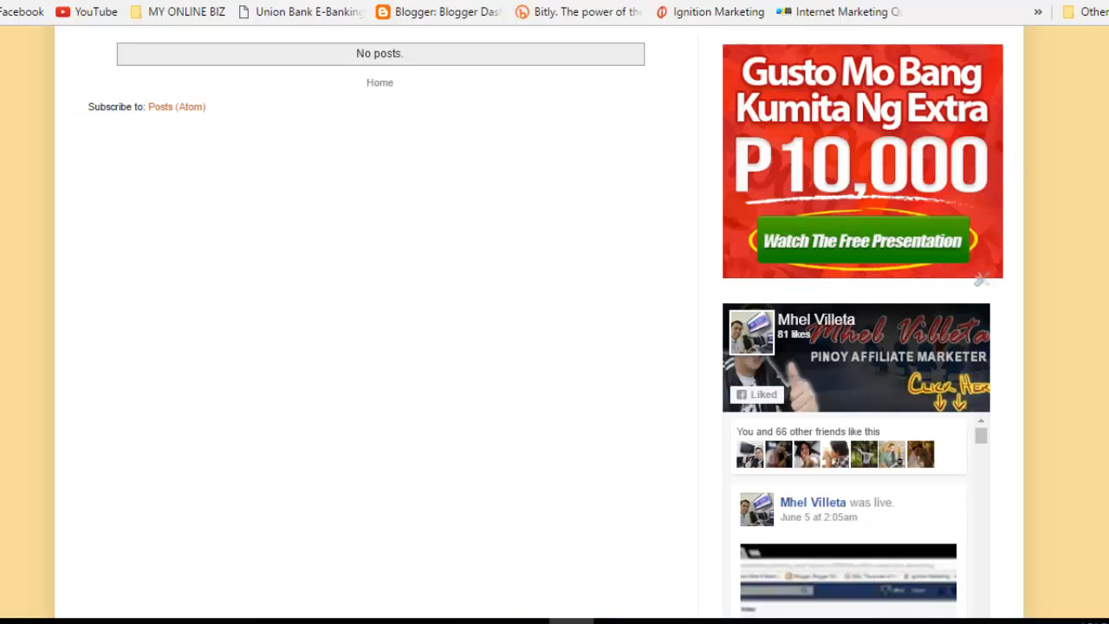
{"action": "scroll", "coordinate": [538, 321], "scroll_direction": "down", "scroll_amount": 5}
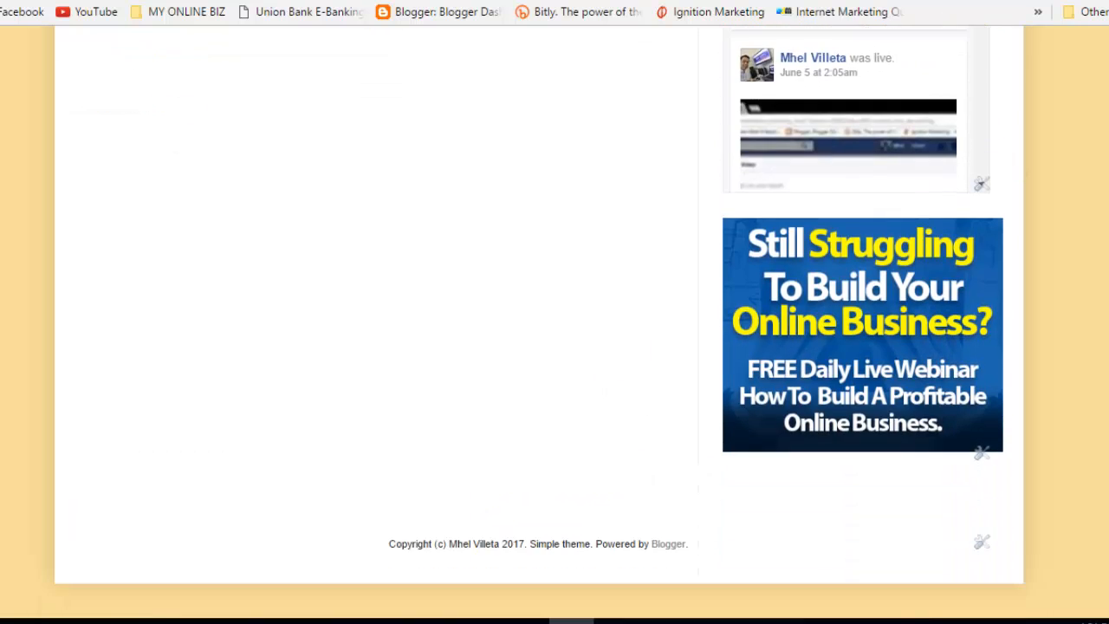
{"action": "scroll", "coordinate": [538, 321], "scroll_direction": "up", "scroll_amount": 5}
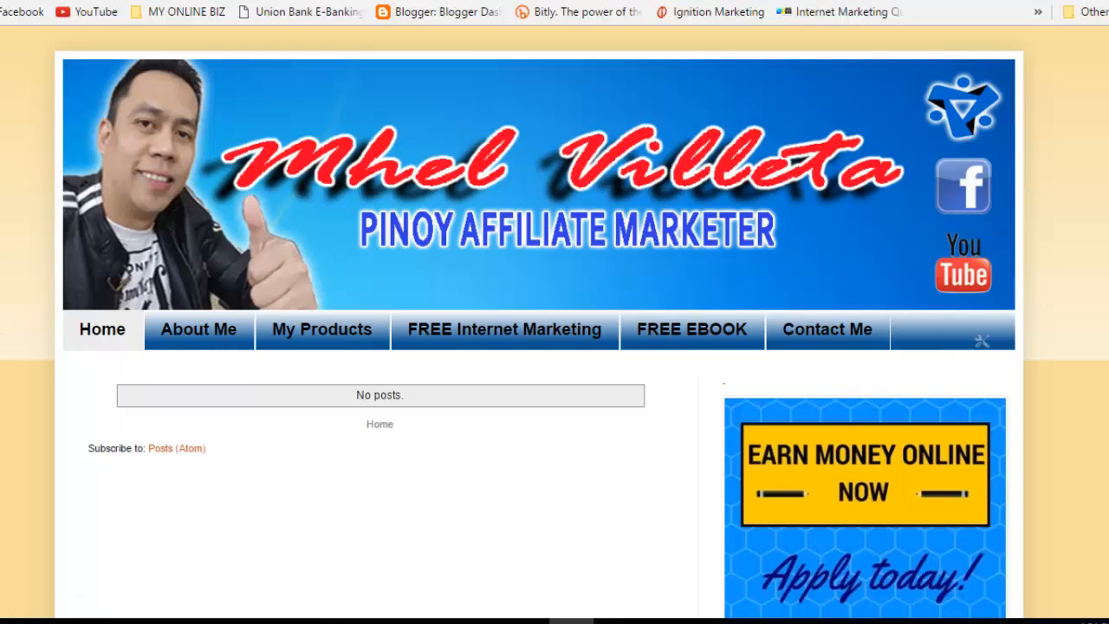
{"action": "scroll", "coordinate": [828, 359], "scroll_direction": "down", "scroll_amount": 3}
{"action": "scroll", "coordinate": [827, 360], "scroll_direction": "up", "scroll_amount": 1}
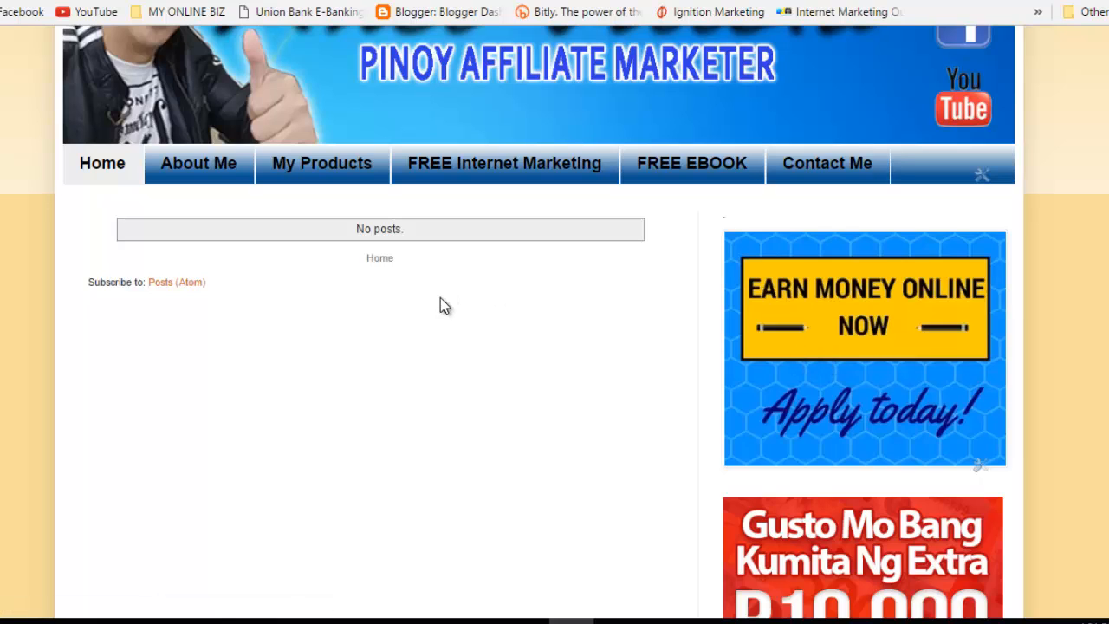
Step: Compare the FREE EBOOK page's sidebar, then return to the Layout editor
{"action": "key", "text": "ctrl+Tab"}
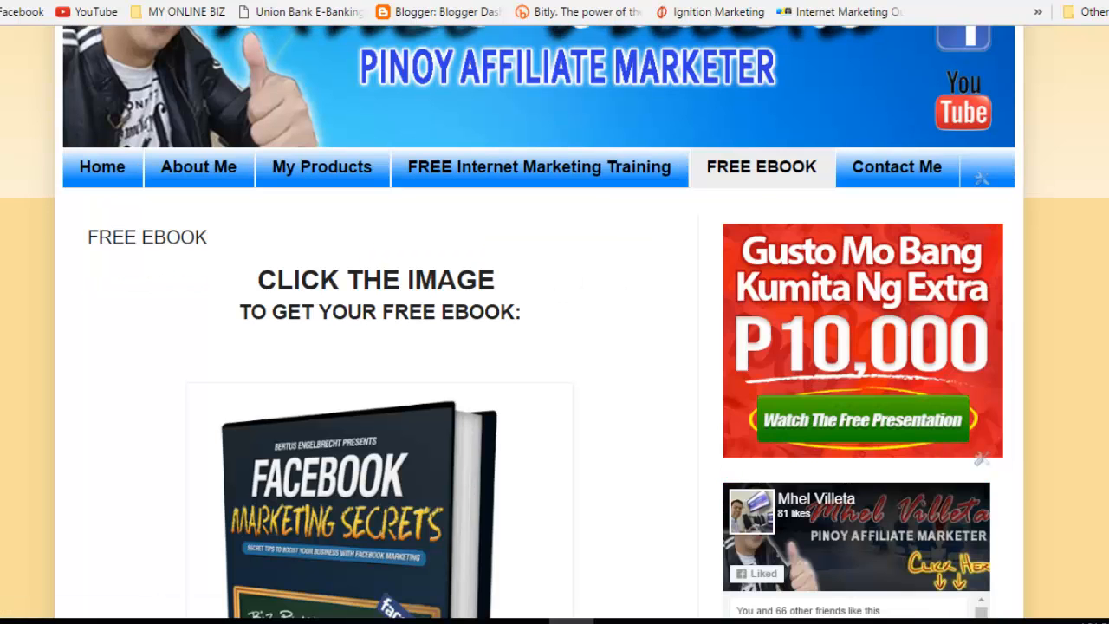
{"action": "scroll", "coordinate": [555, 347], "scroll_direction": "down", "scroll_amount": 7}
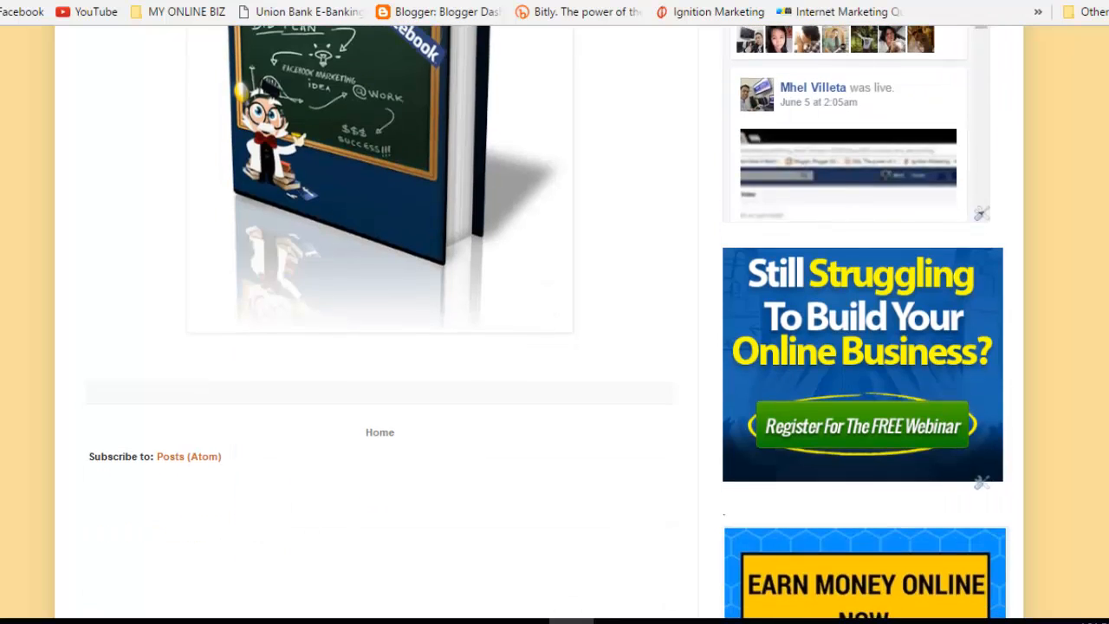
{"action": "scroll", "coordinate": [555, 347], "scroll_direction": "up", "scroll_amount": 7}
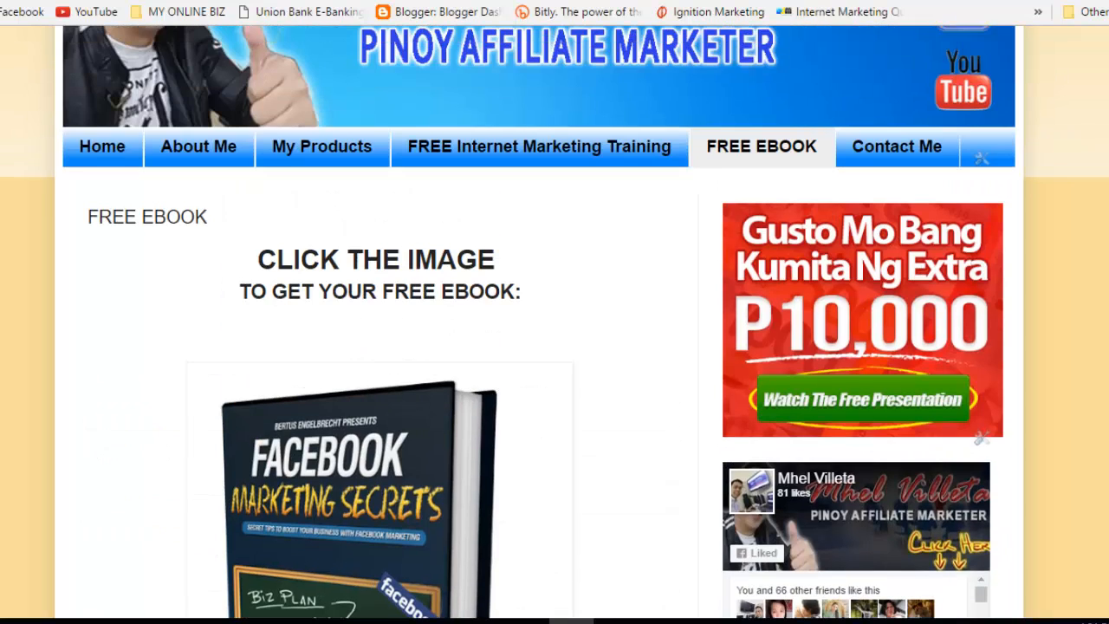
{"action": "key", "text": "ctrl+Tab"}
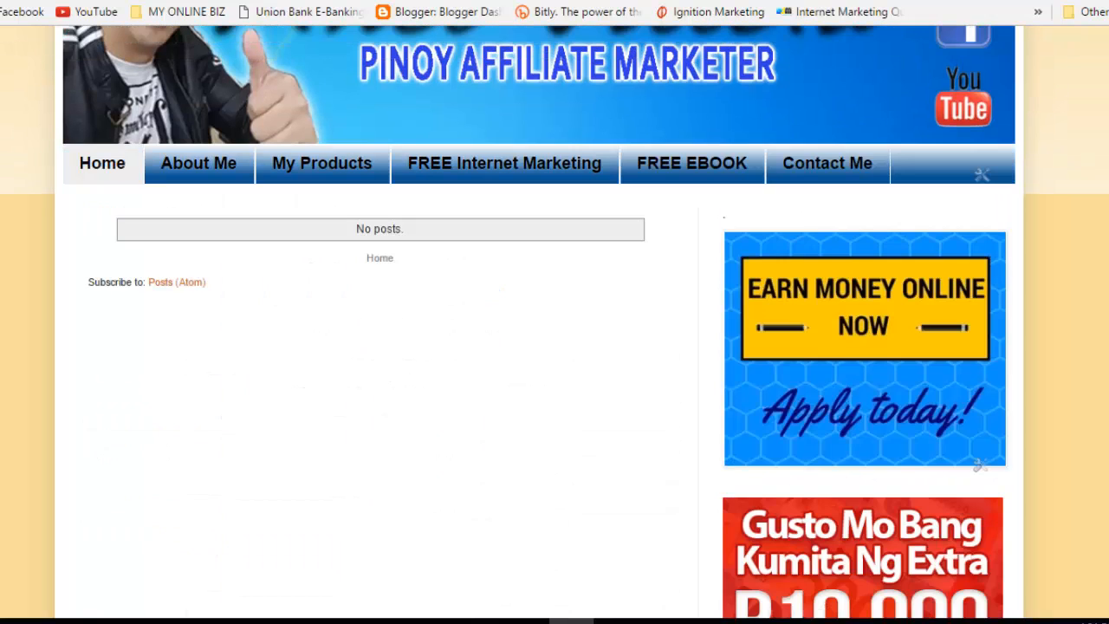
{"action": "key", "text": "ctrl+Tab"}
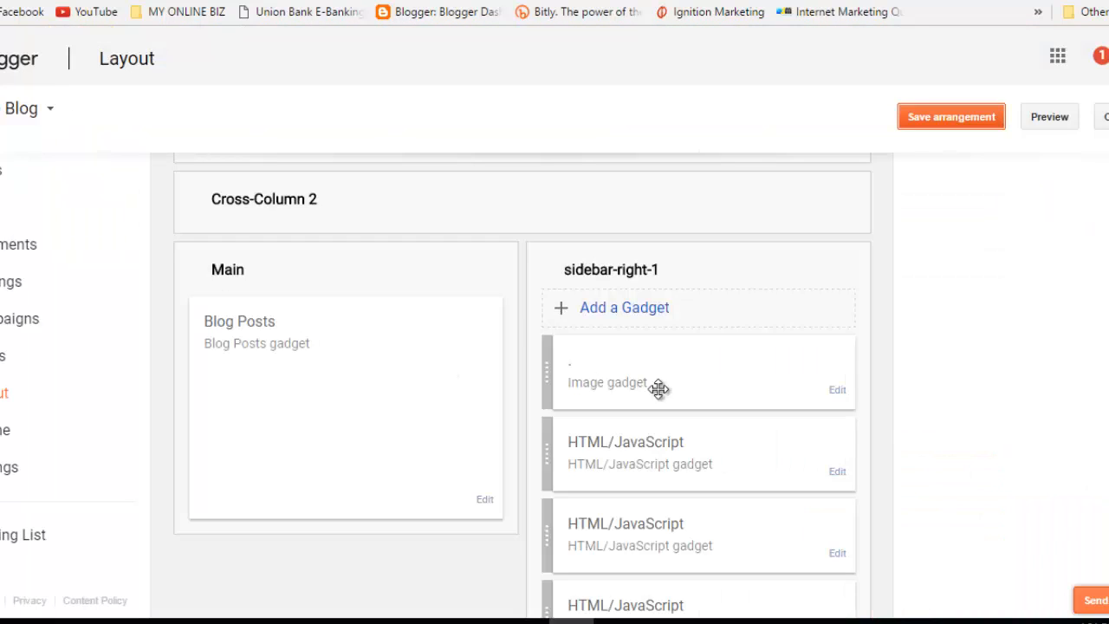
Step: Place the EARN MONEY ONLINE Image gadget last in sidebar-right-1 and save the arrangement
{"action": "scroll", "coordinate": [659, 388], "scroll_direction": "down", "scroll_amount": 1}
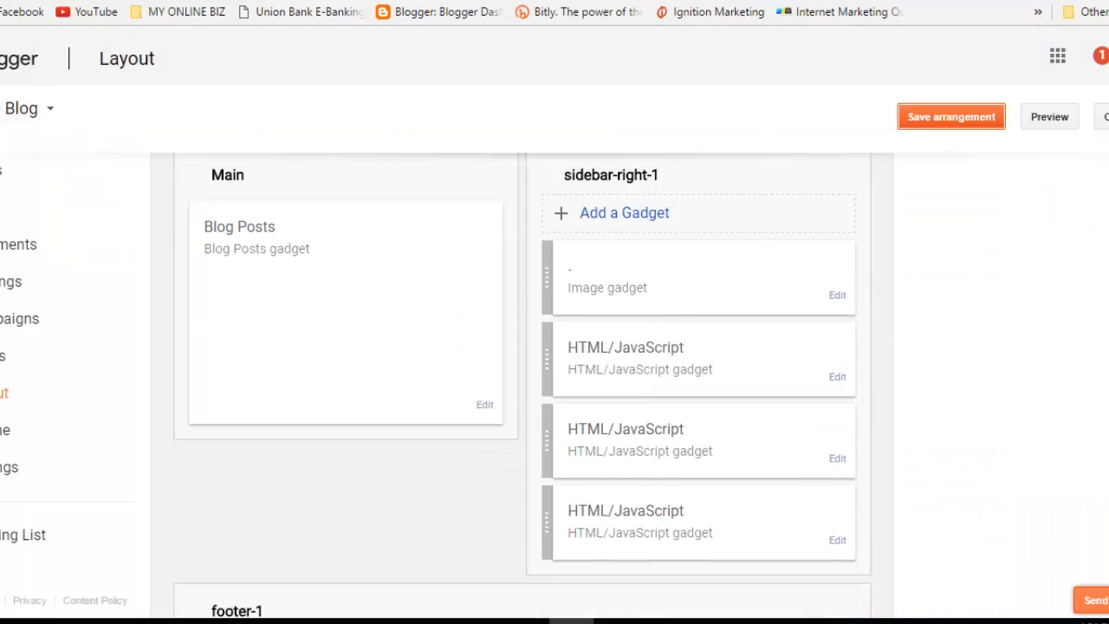
{"action": "scroll", "coordinate": [523, 385], "scroll_direction": "down", "scroll_amount": 1}
{"action": "scroll", "coordinate": [523, 385], "scroll_direction": "up", "scroll_amount": 2}
{"action": "scroll", "coordinate": [522, 385], "scroll_direction": "down", "scroll_amount": 1}
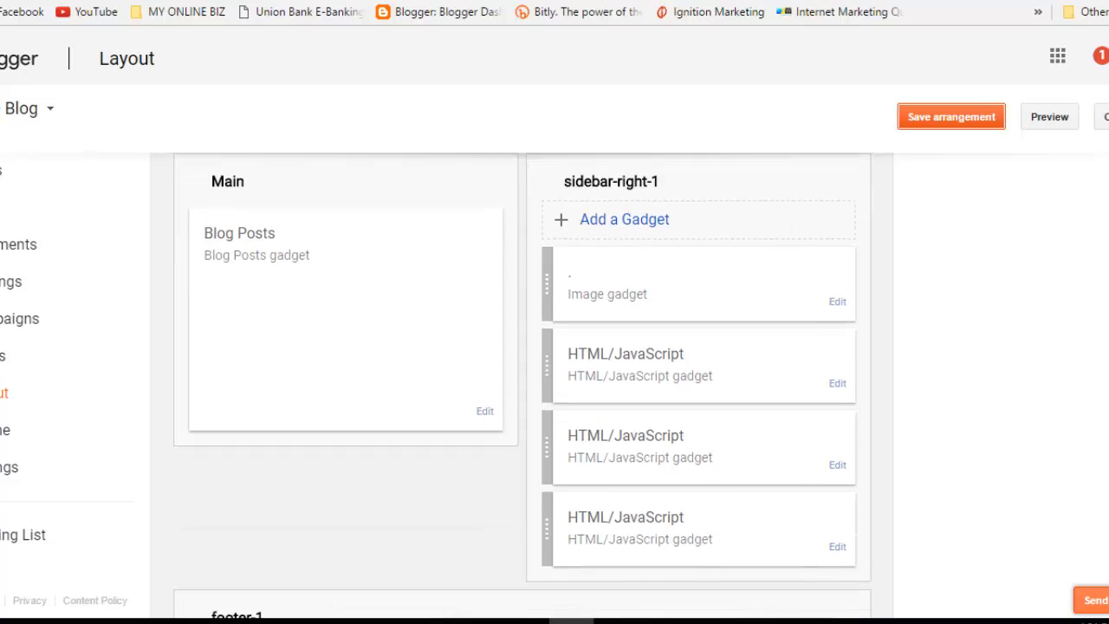
{"action": "scroll", "coordinate": [677, 203], "scroll_direction": "down", "scroll_amount": 1}
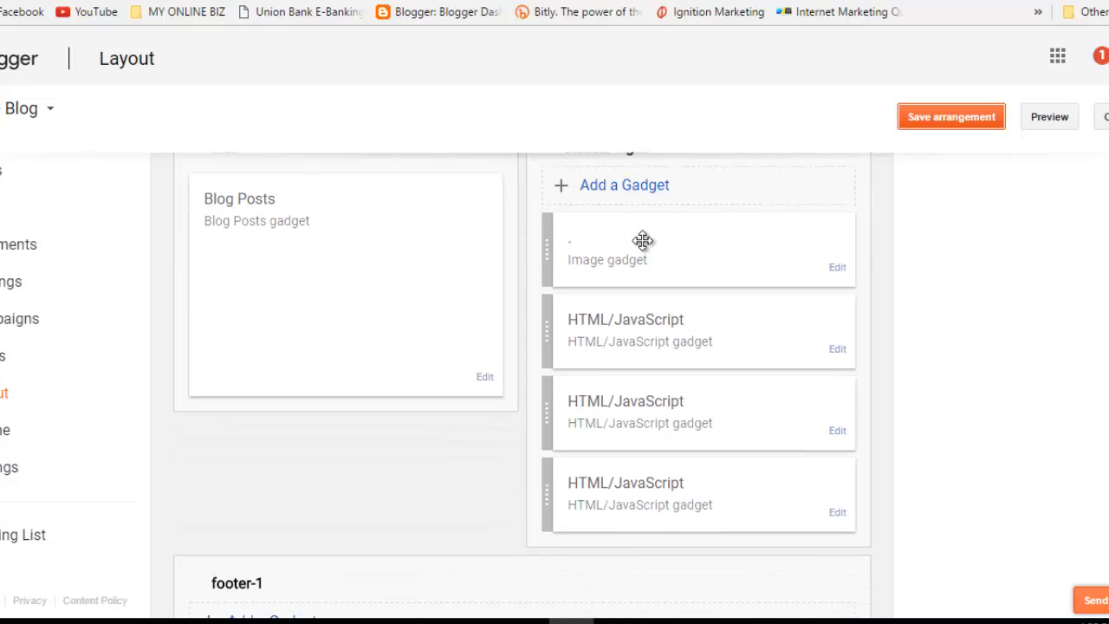
{"action": "left_click_drag", "start_coordinate": [643, 241], "coordinate": [649, 492]}
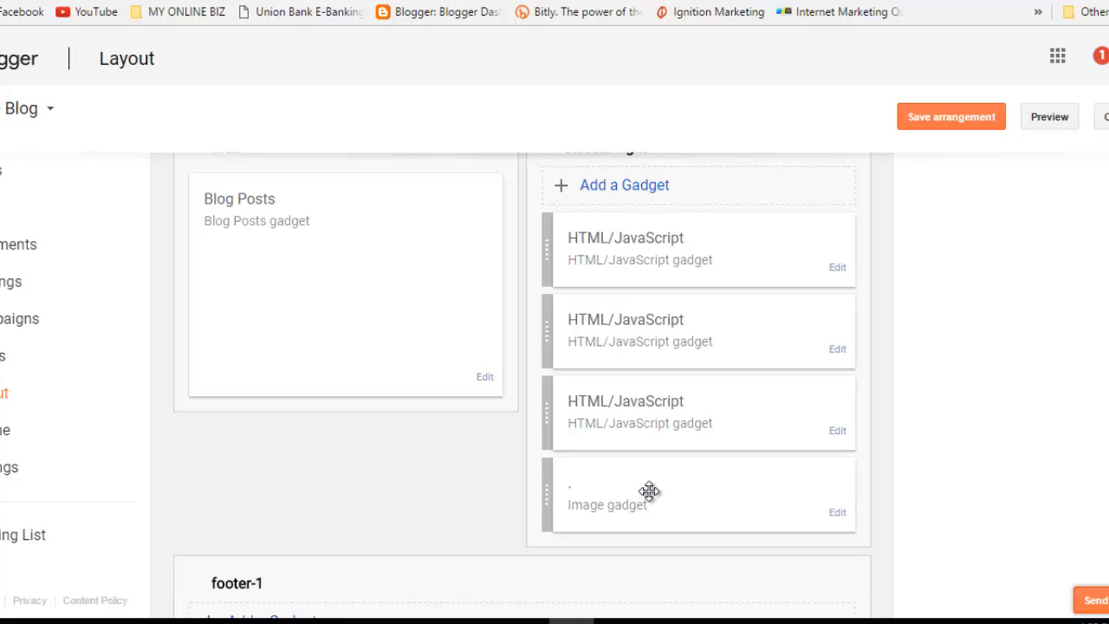
{"action": "left_click", "coordinate": [957, 118]}
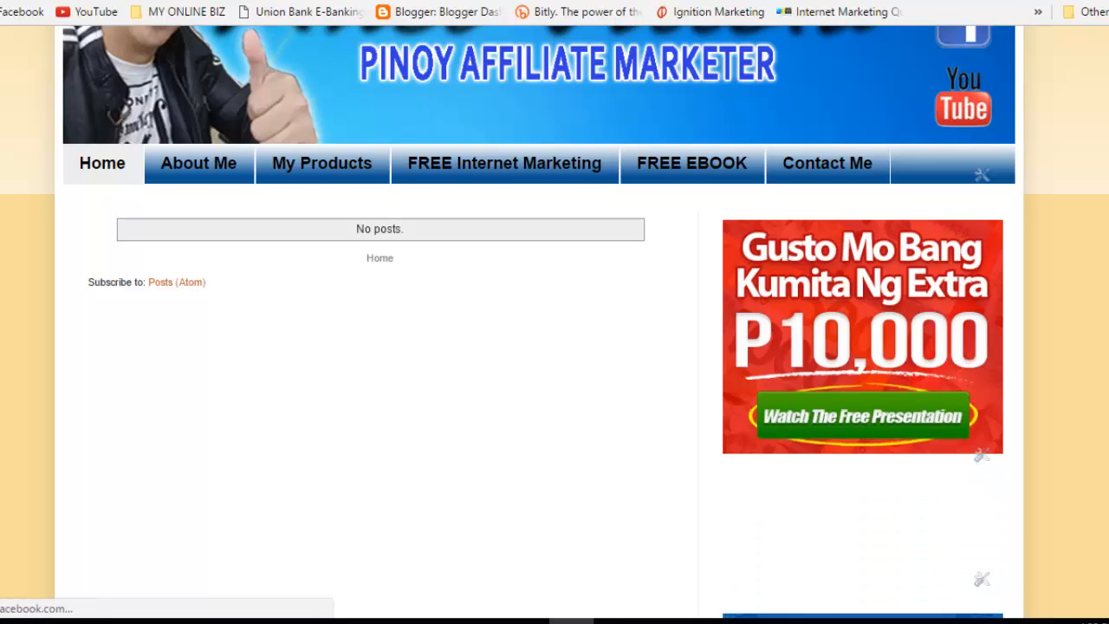
Step: Scroll the live About Me page to check the P10,000 banner and Facebook box in the sidebar
{"action": "scroll", "coordinate": [555, 321], "scroll_direction": "down", "scroll_amount": 4}
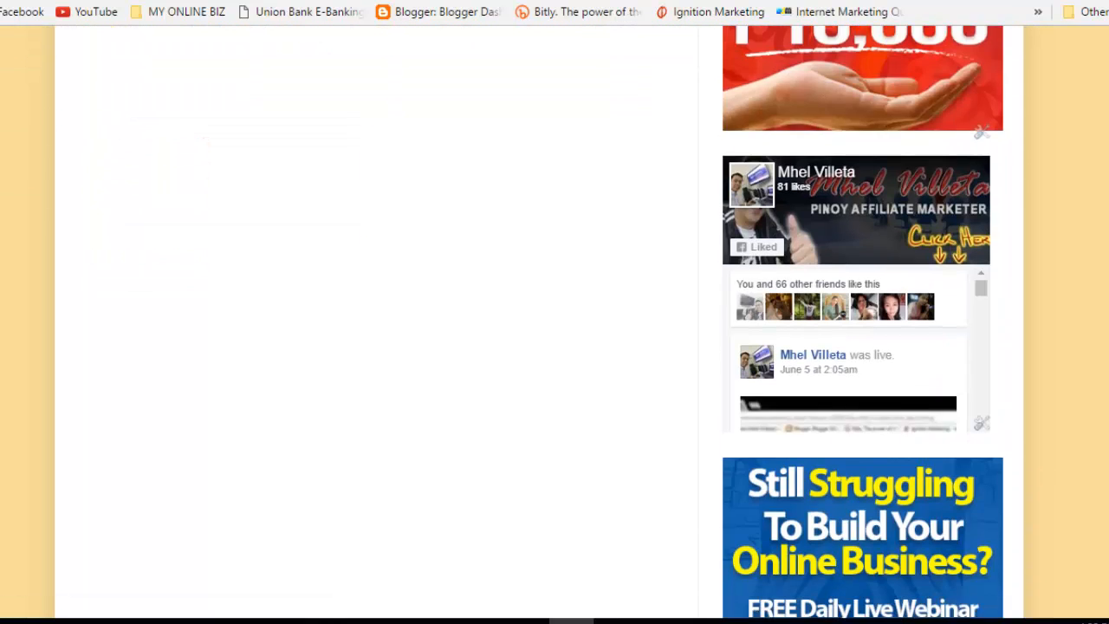
{"action": "scroll", "coordinate": [555, 321], "scroll_direction": "down", "scroll_amount": 4}
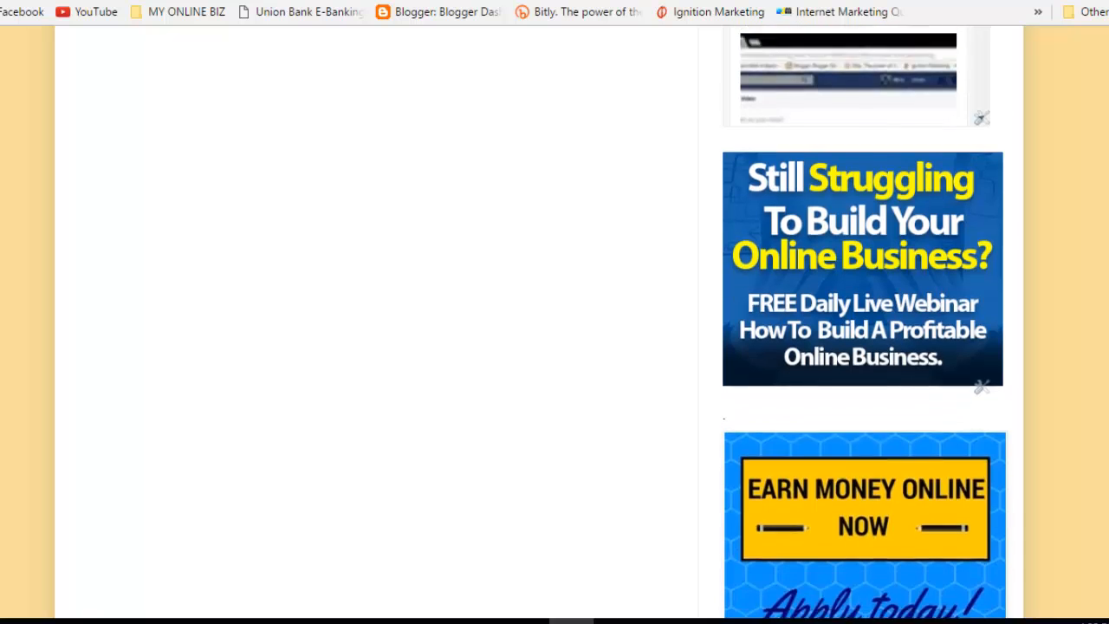
{"action": "scroll", "coordinate": [555, 321], "scroll_direction": "down", "scroll_amount": 3}
{"action": "scroll", "coordinate": [555, 321], "scroll_direction": "up", "scroll_amount": 5}
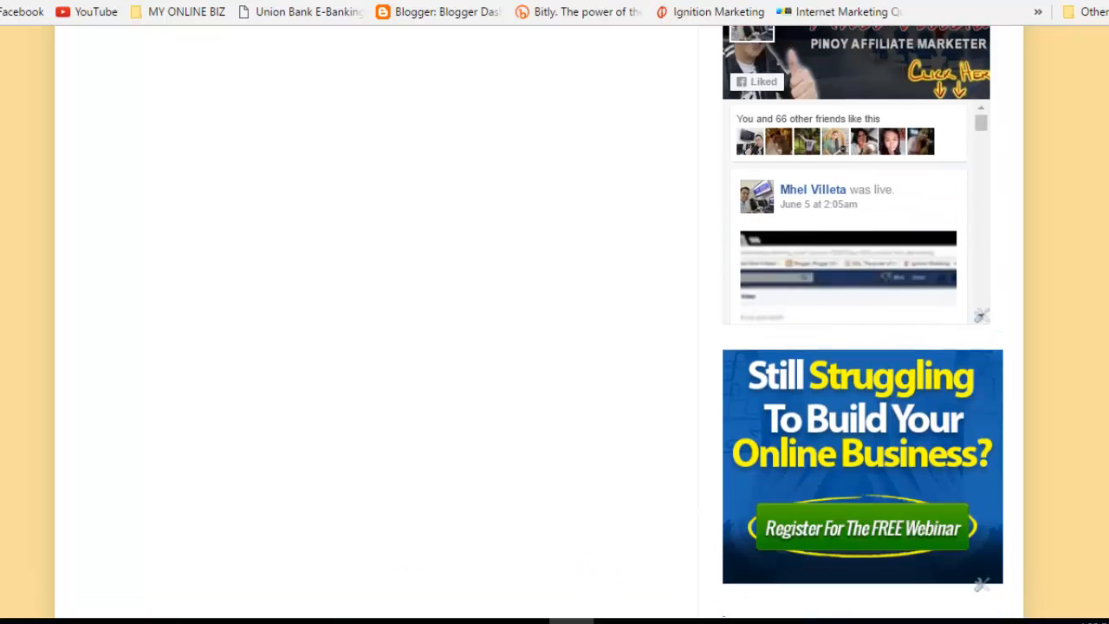
{"action": "scroll", "coordinate": [554, 321], "scroll_direction": "up", "scroll_amount": 6}
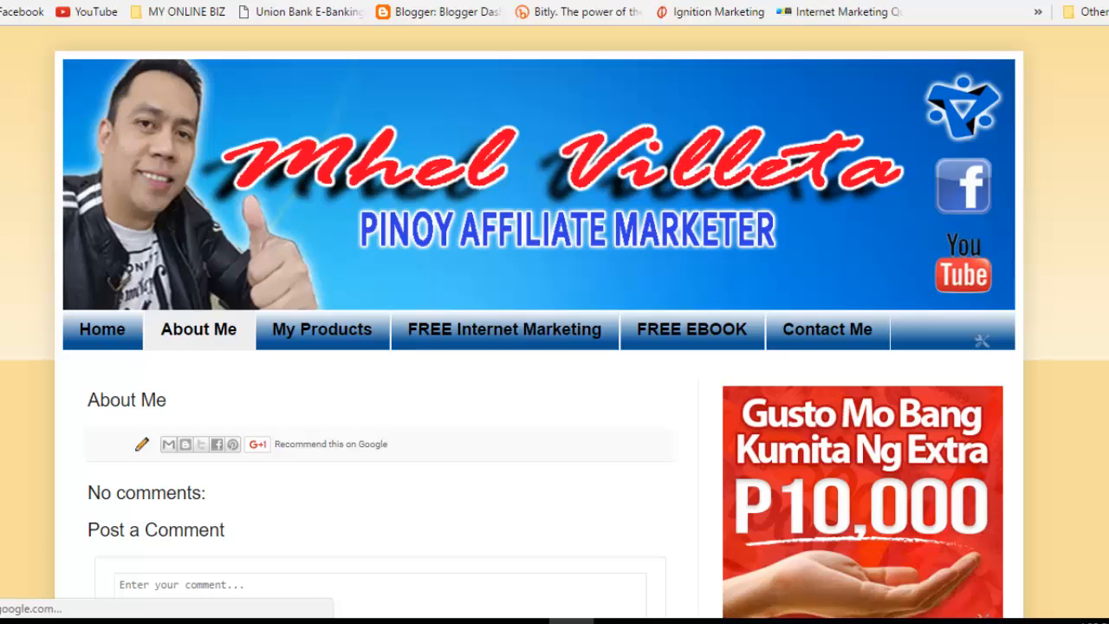
{"action": "scroll", "coordinate": [416, 332], "scroll_direction": "down", "scroll_amount": 3}
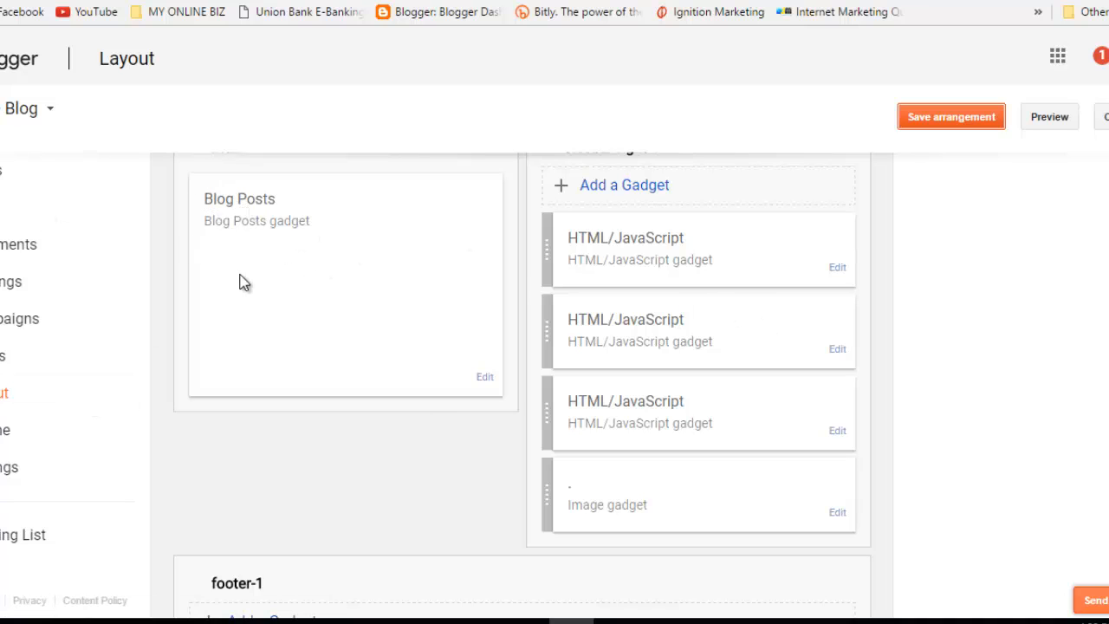
Step: Hide author, post time, comment count and share buttons in the Blog Posts gadget, then save
{"action": "left_click", "coordinate": [485, 379]}
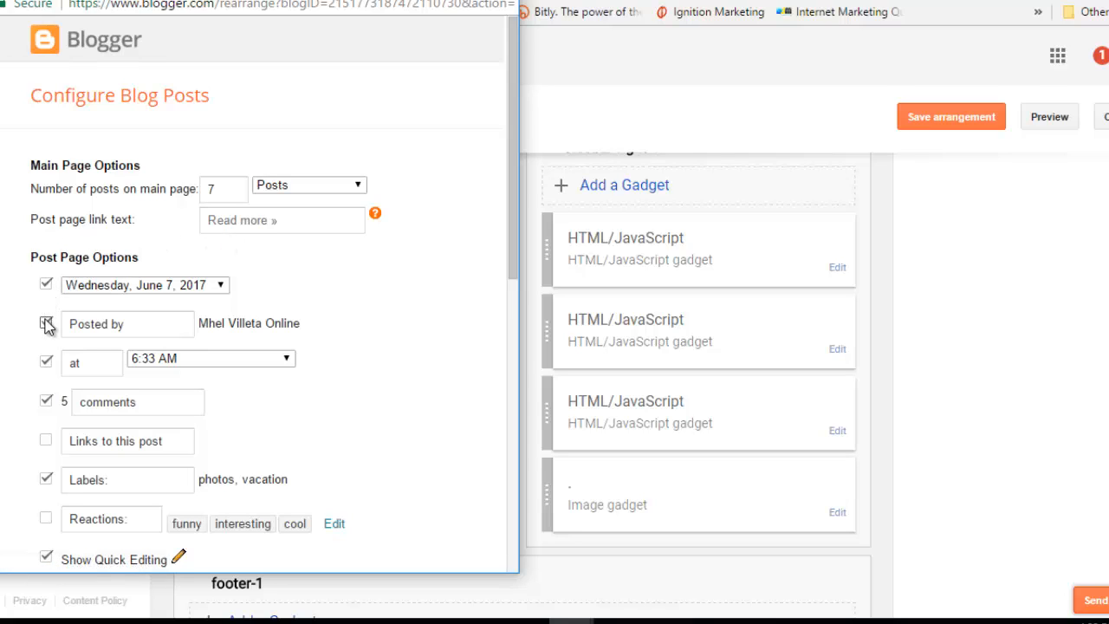
{"action": "left_click", "coordinate": [46, 324]}
{"action": "left_click", "coordinate": [46, 361]}
{"action": "left_click", "coordinate": [47, 402]}
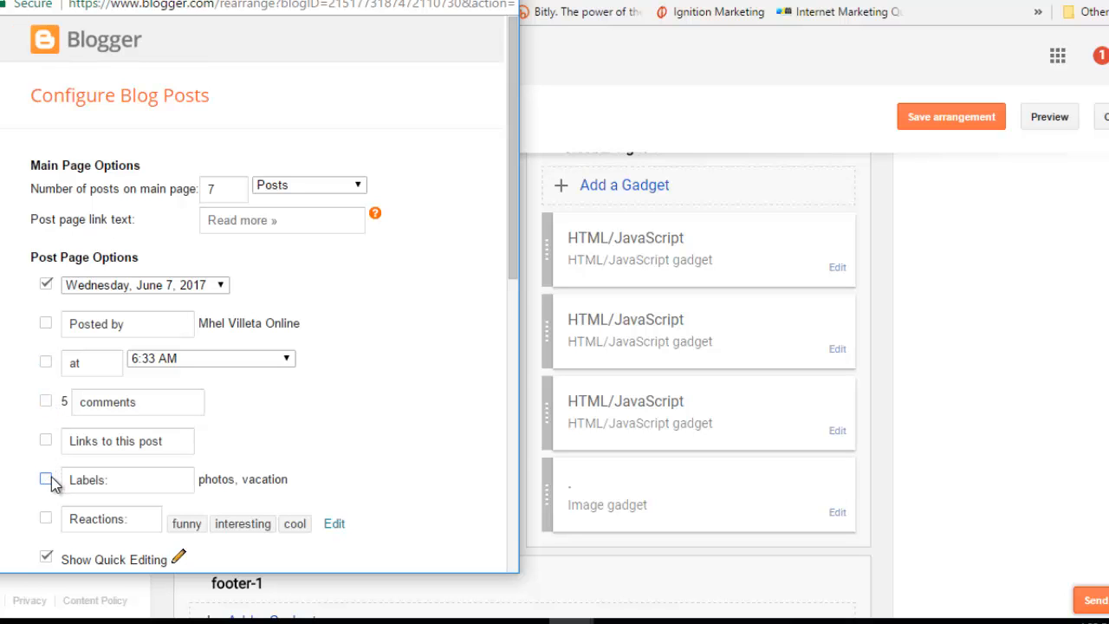
{"action": "left_click_drag", "start_coordinate": [517, 173], "coordinate": [532, 260]}
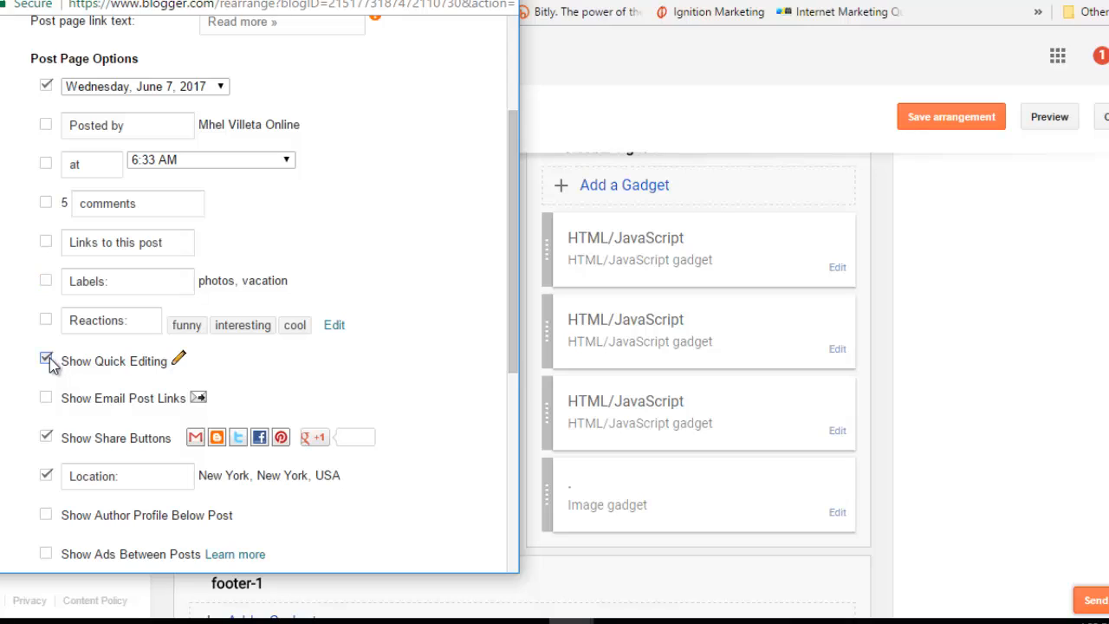
{"action": "left_click", "coordinate": [48, 438]}
{"action": "left_click_drag", "start_coordinate": [517, 212], "coordinate": [521, 381]}
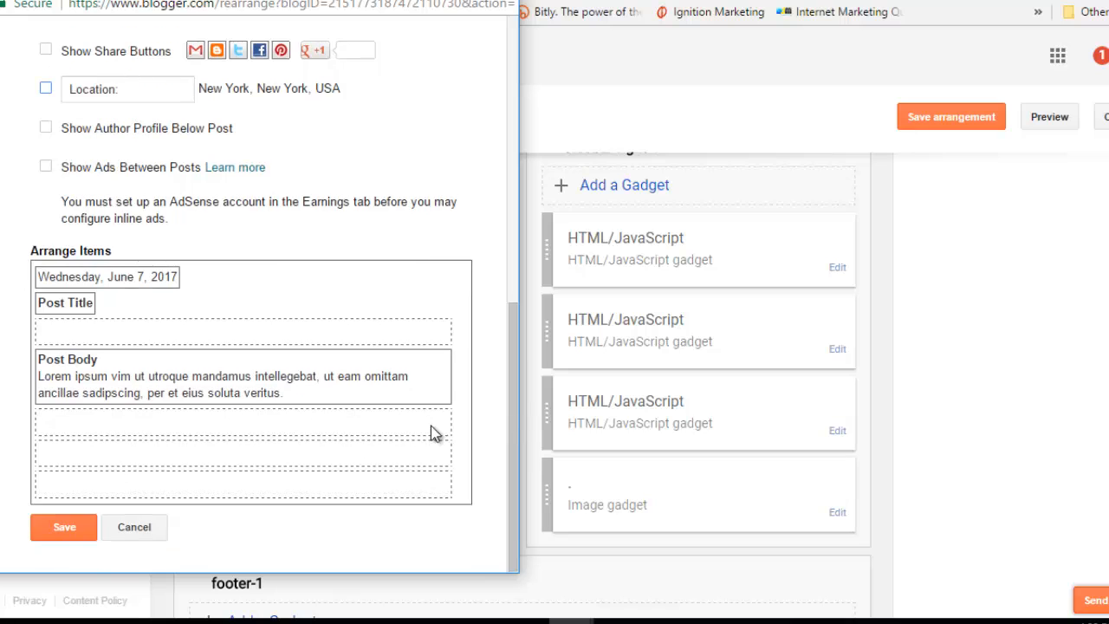
{"action": "left_click", "coordinate": [60, 530]}
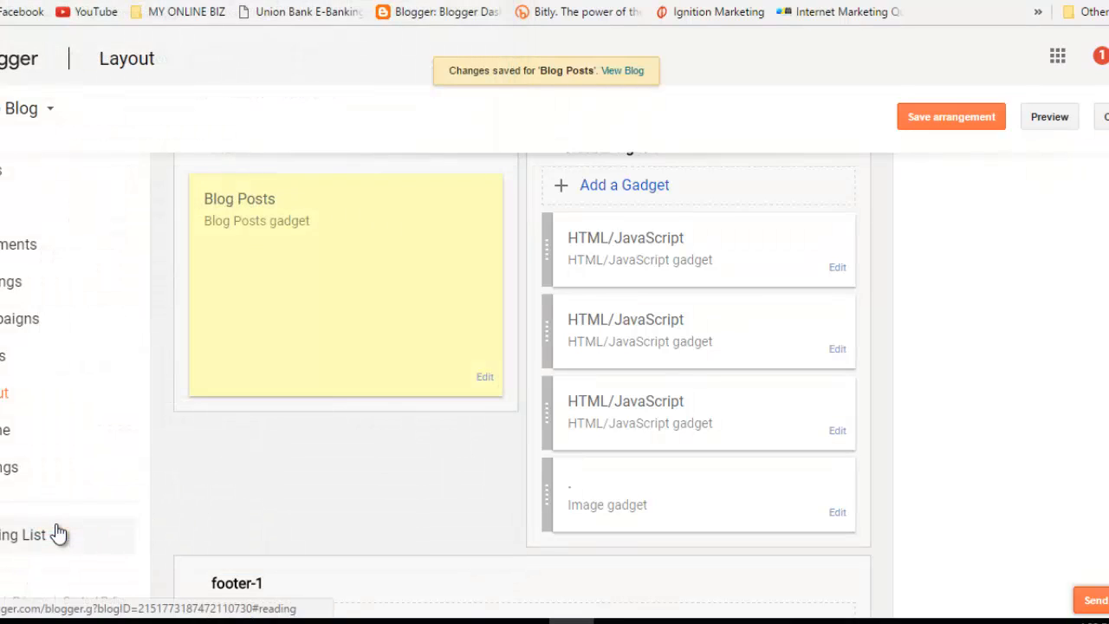
Step: Save the layout arrangement and scroll through the blog's live About Me page
{"action": "left_click", "coordinate": [939, 120]}
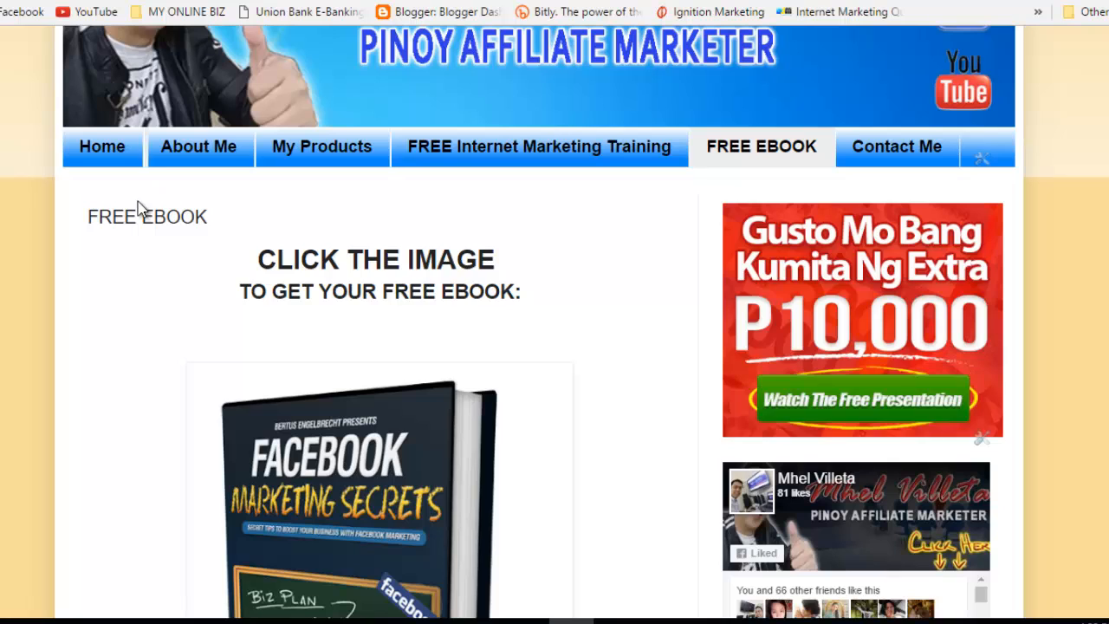
{"action": "left_click", "coordinate": [221, 150]}
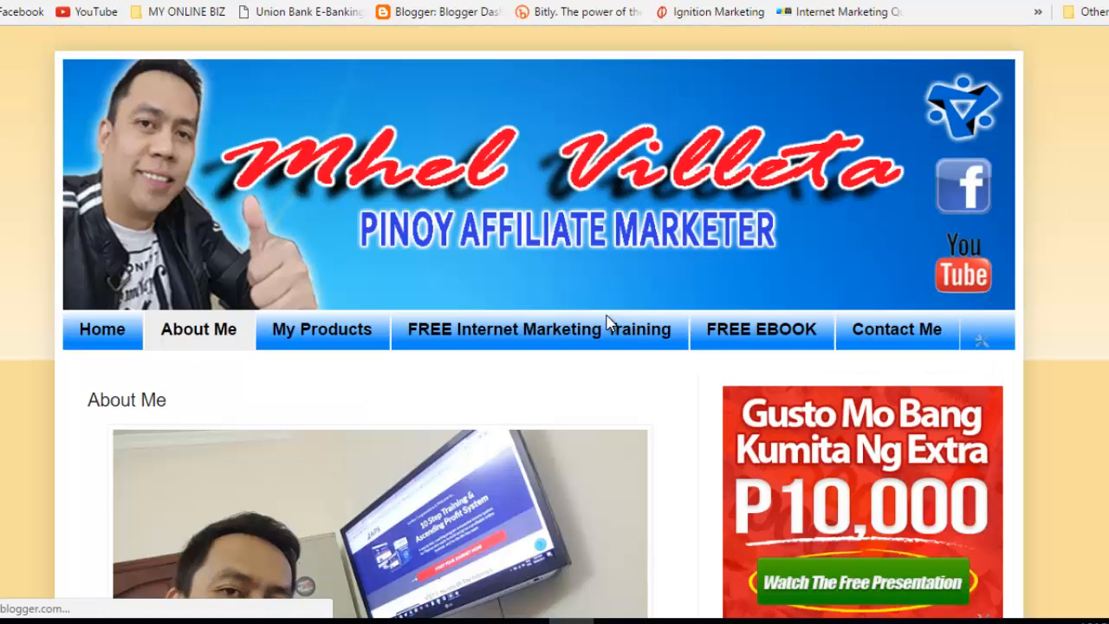
{"action": "scroll", "coordinate": [554, 347], "scroll_direction": "down", "scroll_amount": 4}
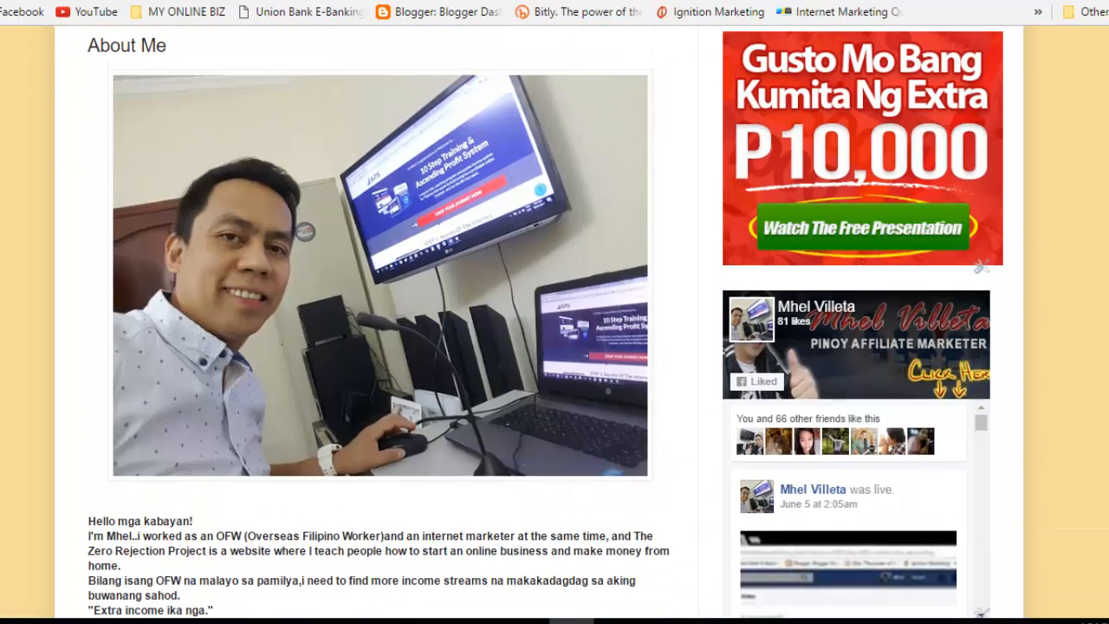
{"action": "scroll", "coordinate": [555, 347], "scroll_direction": "down", "scroll_amount": 5}
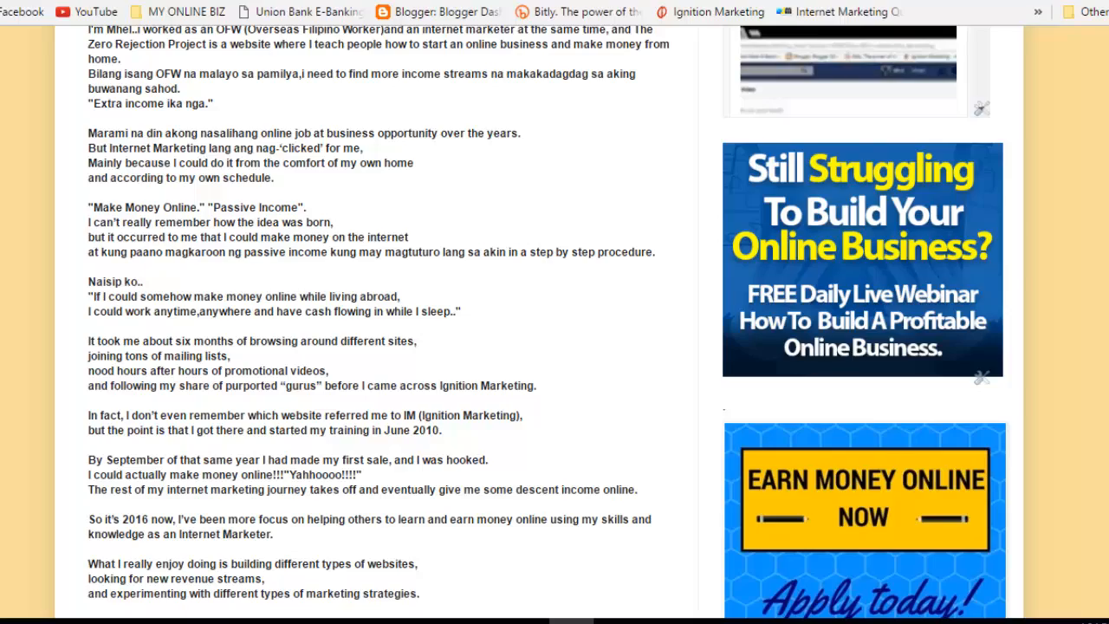
{"action": "scroll", "coordinate": [554, 321], "scroll_direction": "down", "scroll_amount": 8}
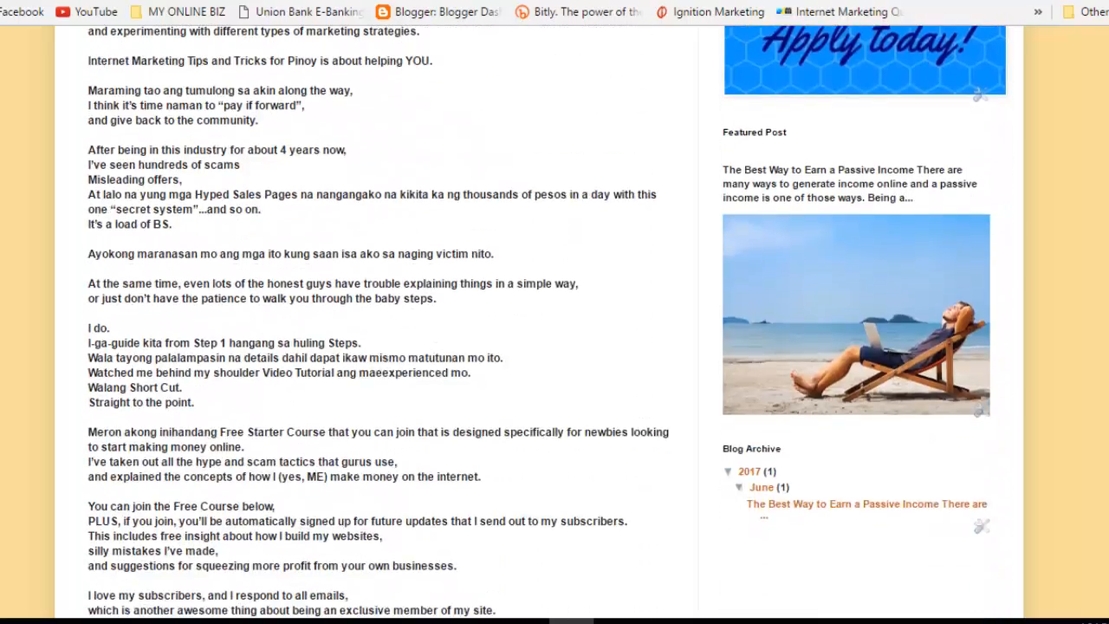
{"action": "scroll", "coordinate": [554, 321], "scroll_direction": "up", "scroll_amount": 13}
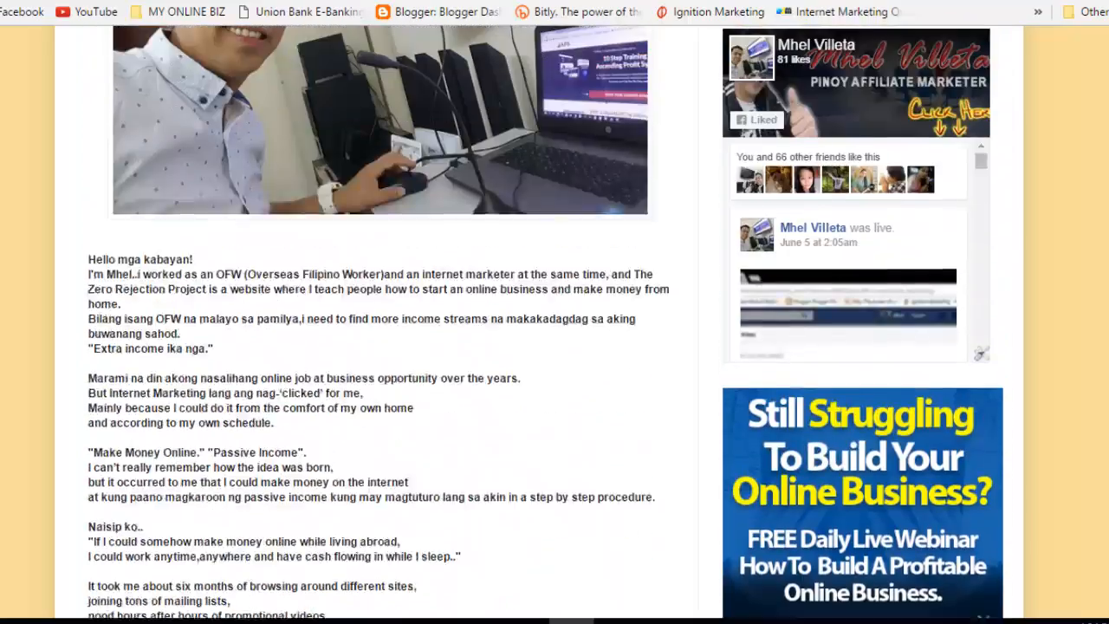
{"action": "scroll", "coordinate": [641, 283], "scroll_direction": "up", "scroll_amount": 2}
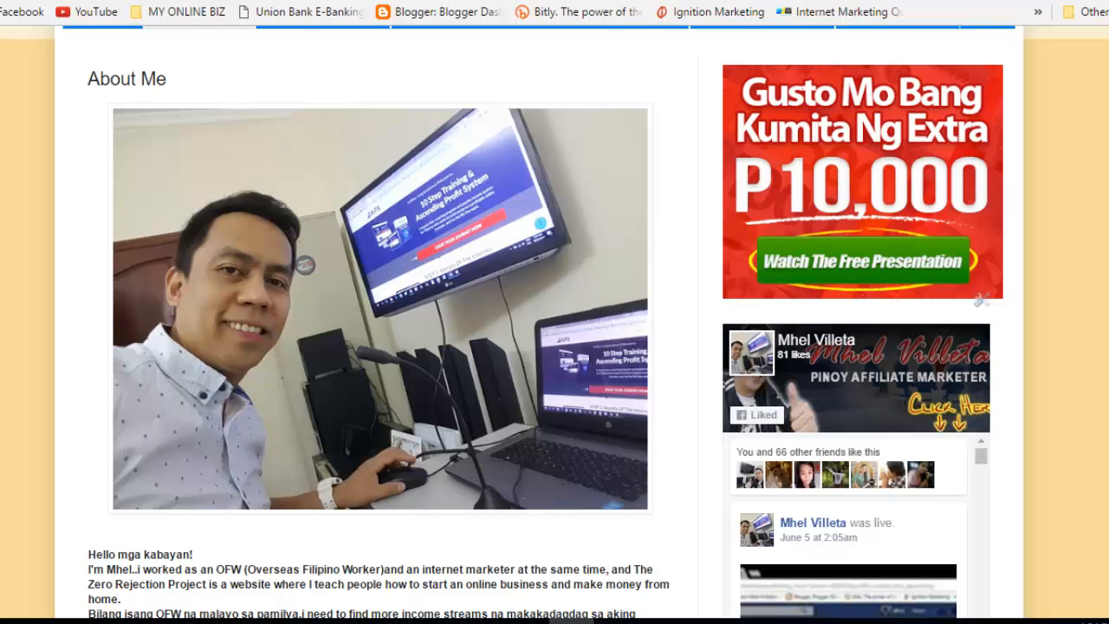
Step: Switch to the Layout editor and back to the live About Me page
{"action": "key", "text": "ctrl+shift+Tab"}
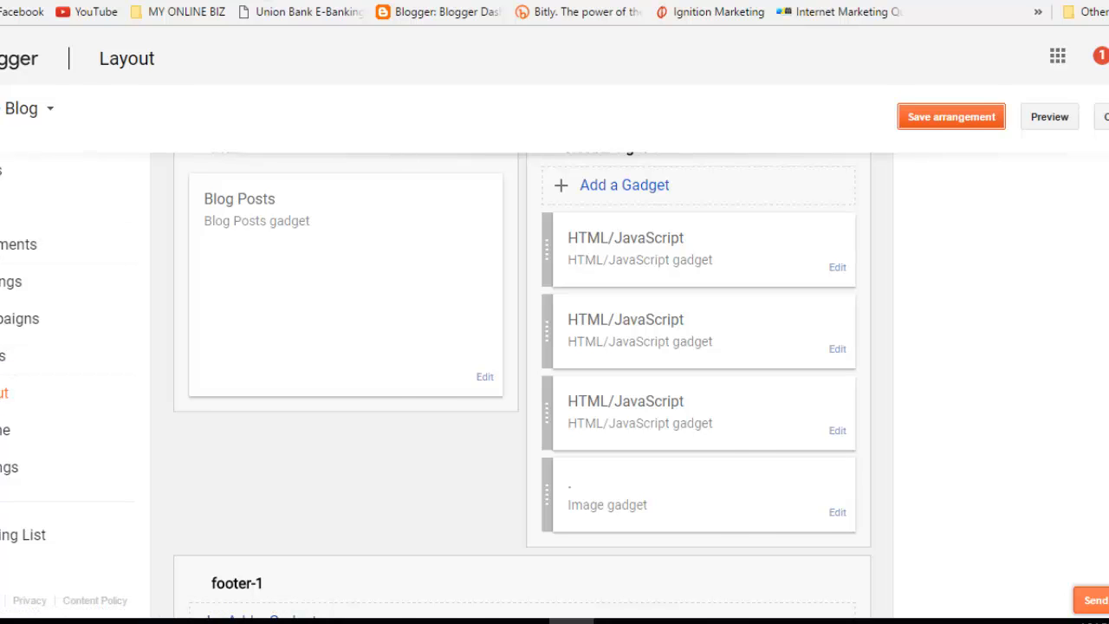
{"action": "key", "text": "ctrl+Tab"}
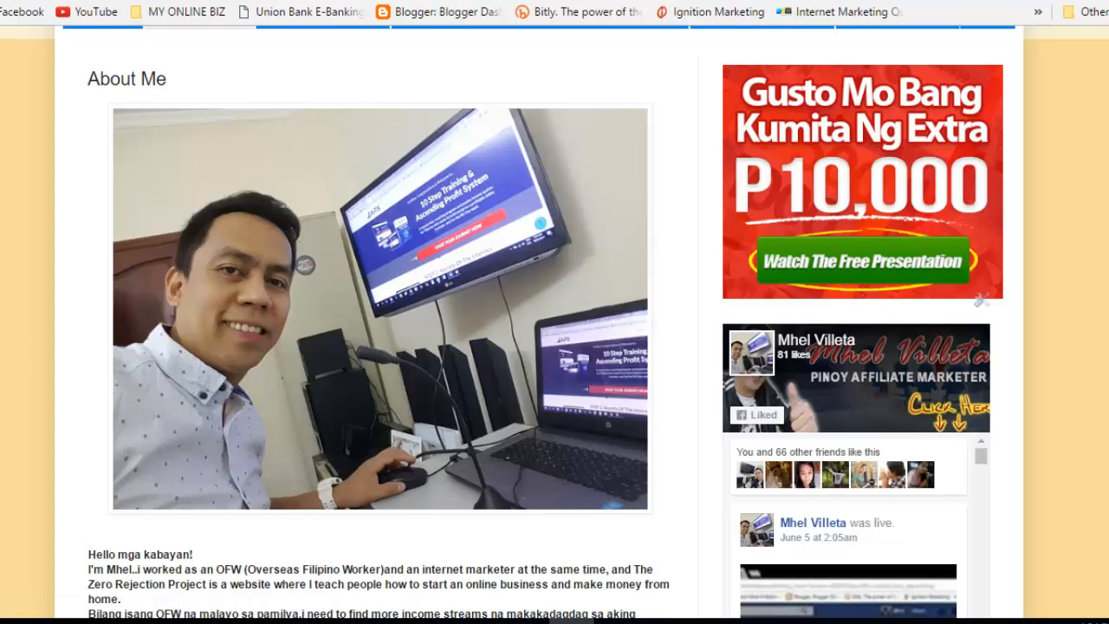
{"action": "scroll", "coordinate": [1074, 135], "scroll_direction": "up", "scroll_amount": 4}
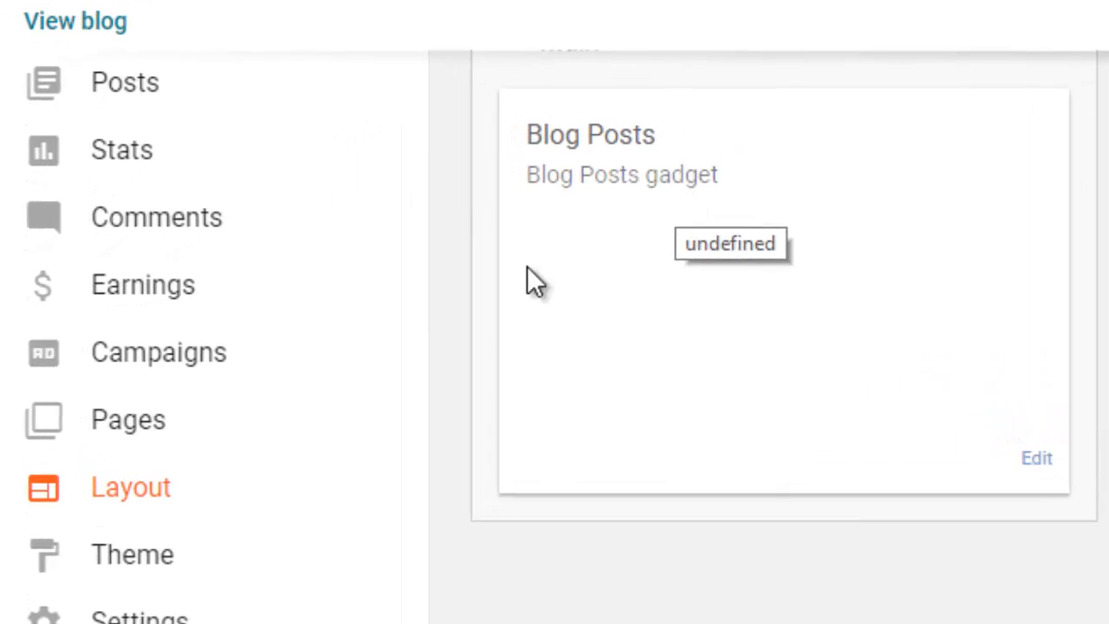
Step: Open the About Me page for editing from the blog's Pages list
{"action": "left_click", "coordinate": [133, 416]}
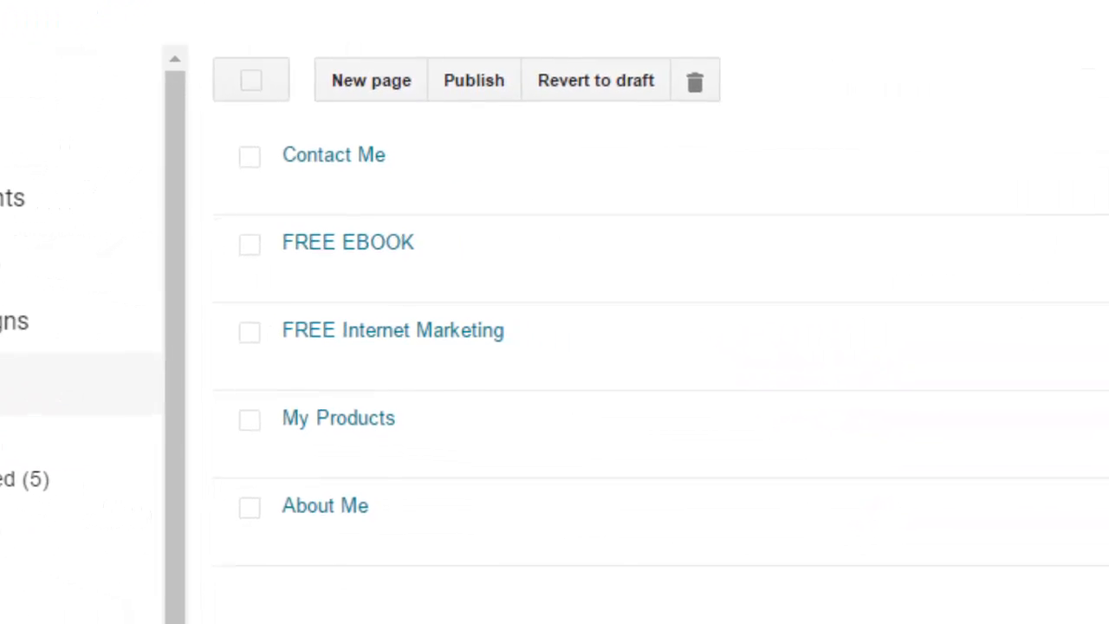
{"action": "mouse_move", "coordinate": [173, 486]}
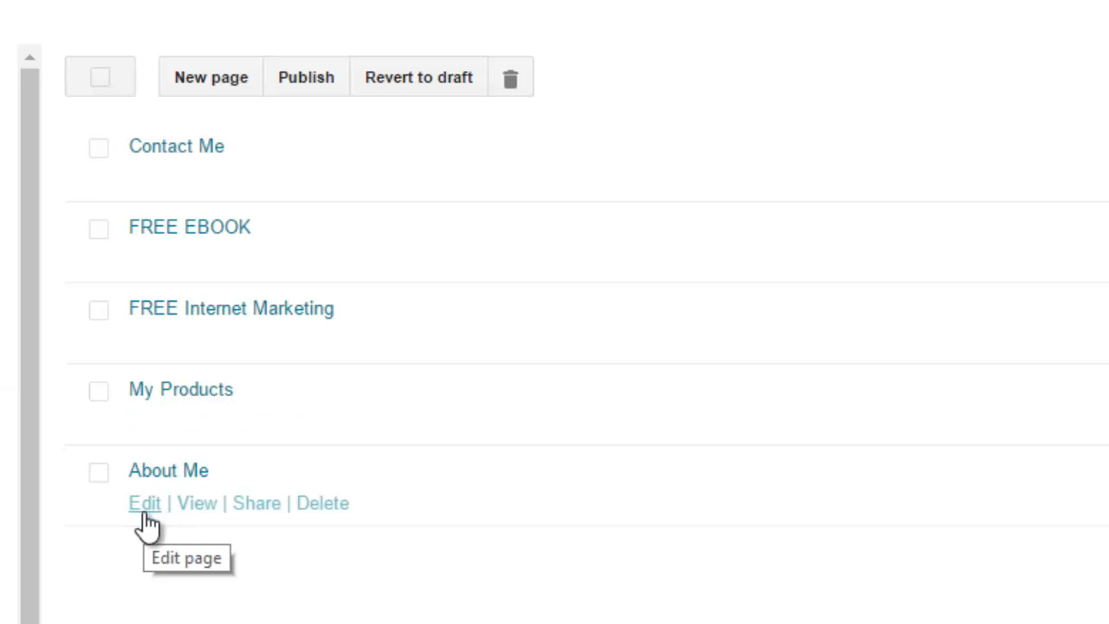
{"action": "left_click", "coordinate": [144, 504]}
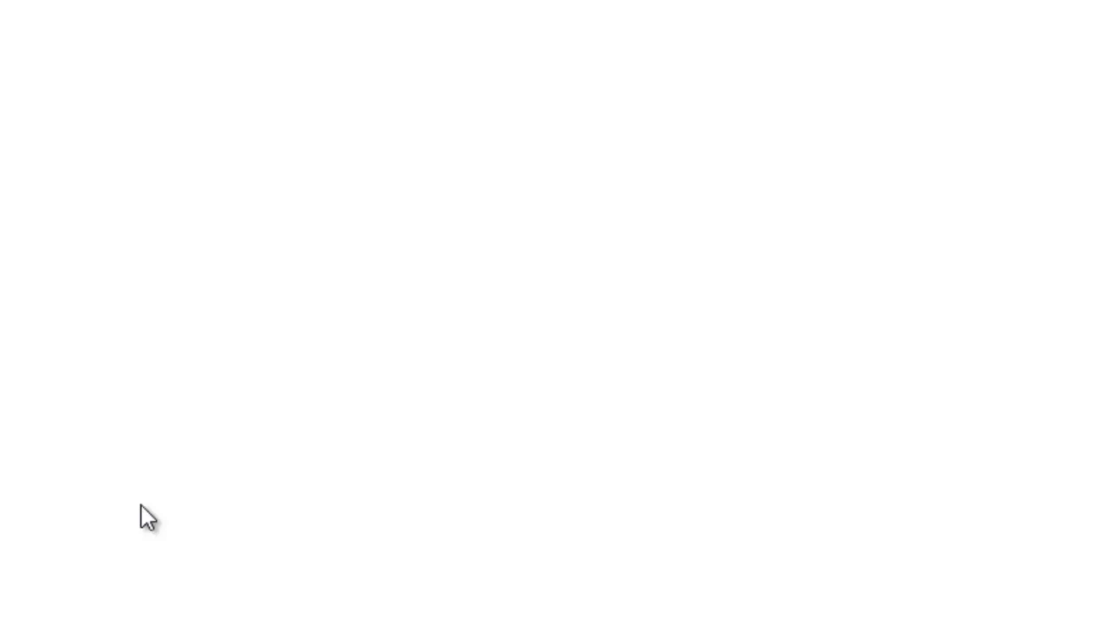
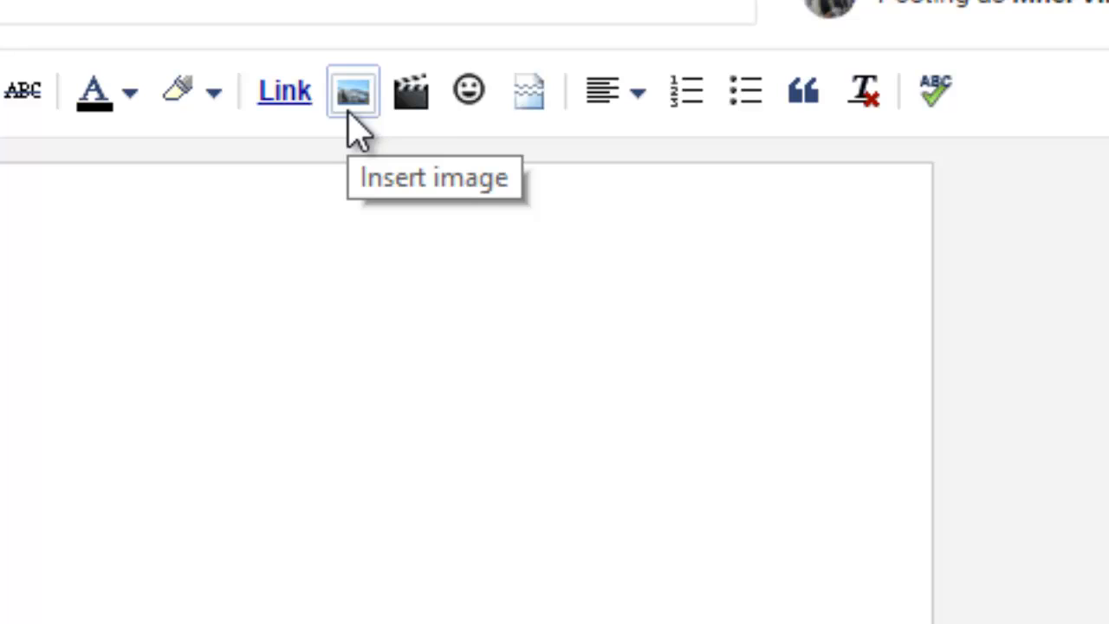
Step: Upload the 20170409_092921 desk photo and insert it at the top of the About Me page
{"action": "left_click", "coordinate": [351, 111]}
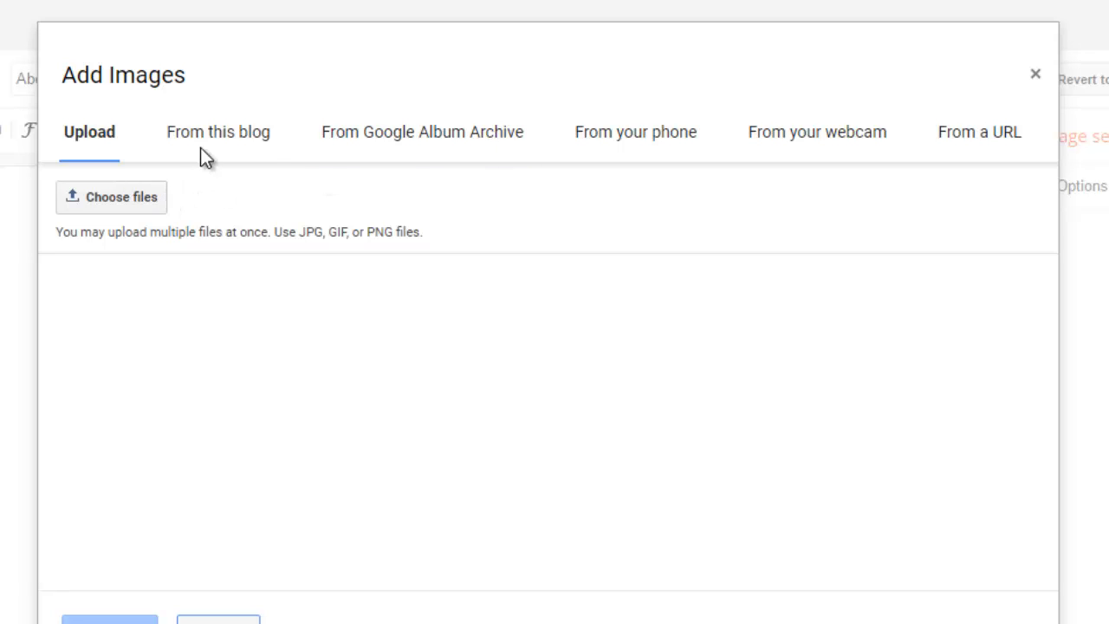
{"action": "left_click", "coordinate": [236, 134]}
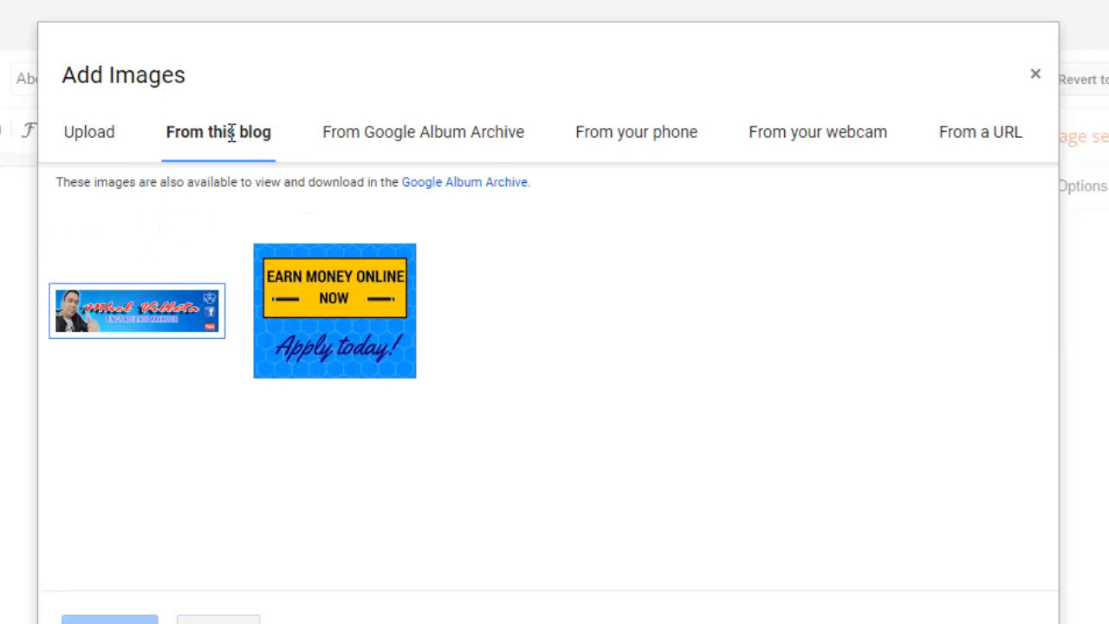
{"action": "left_click", "coordinate": [73, 143]}
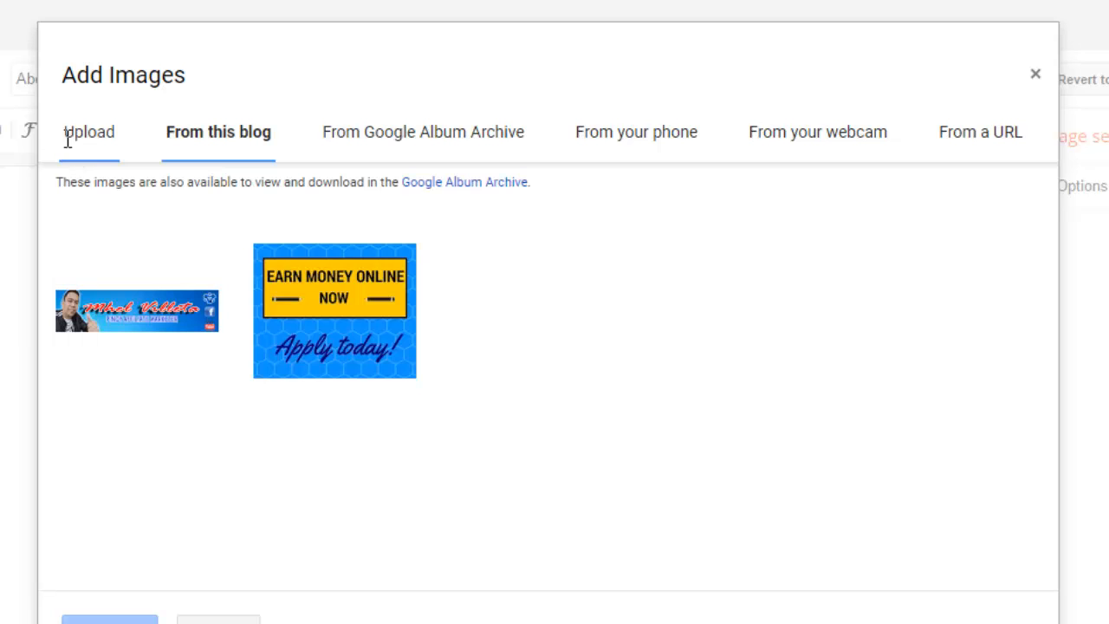
{"action": "left_click", "coordinate": [111, 210]}
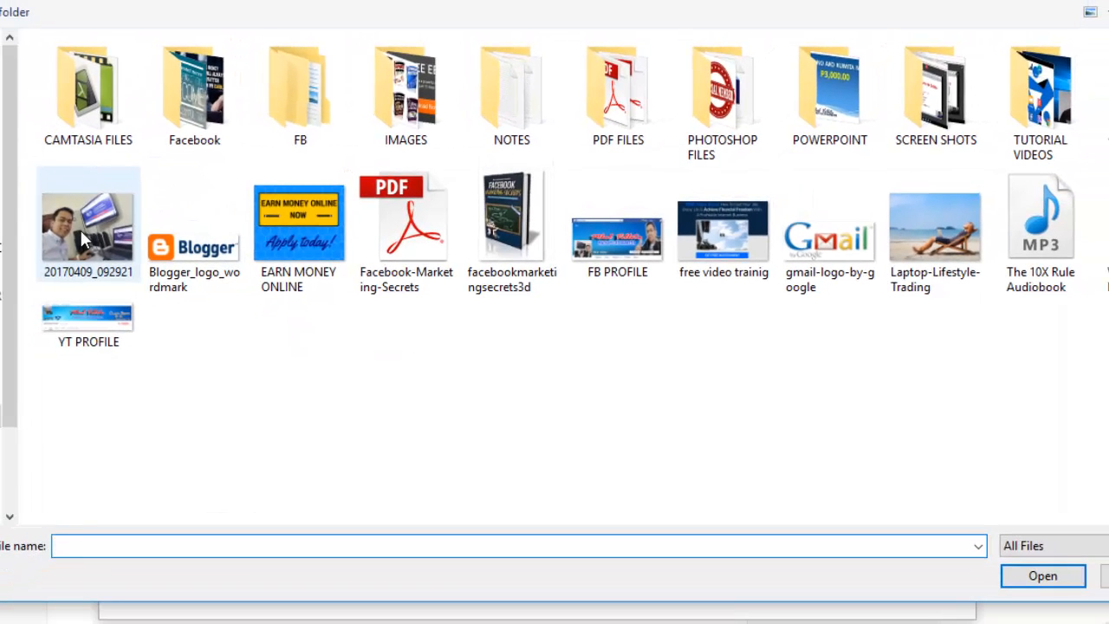
{"action": "left_click", "coordinate": [80, 228]}
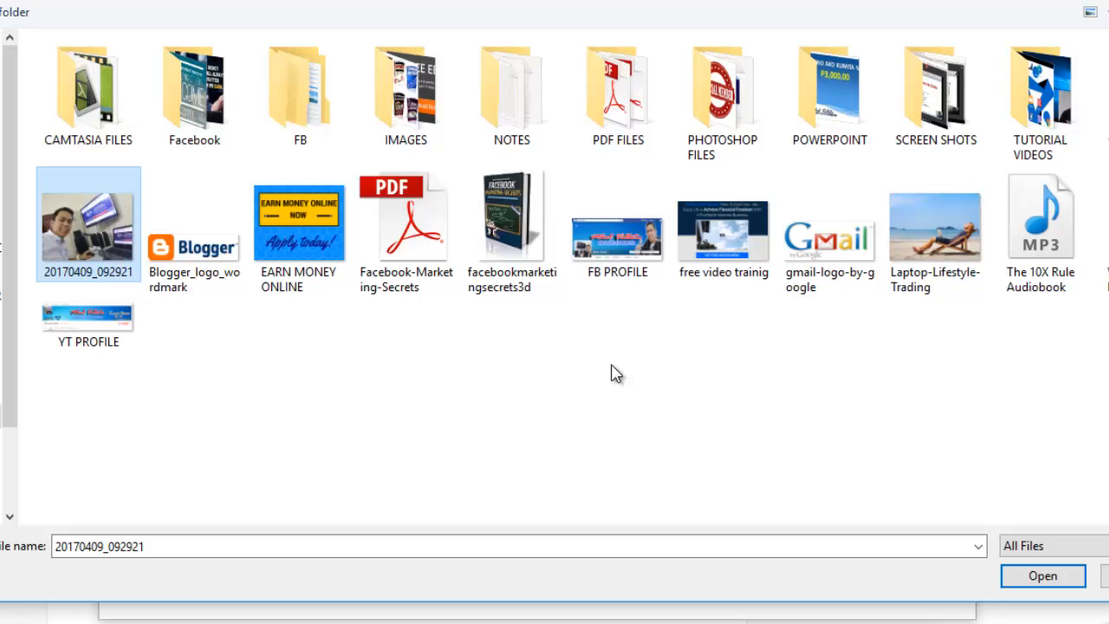
{"action": "left_click", "coordinate": [1069, 585]}
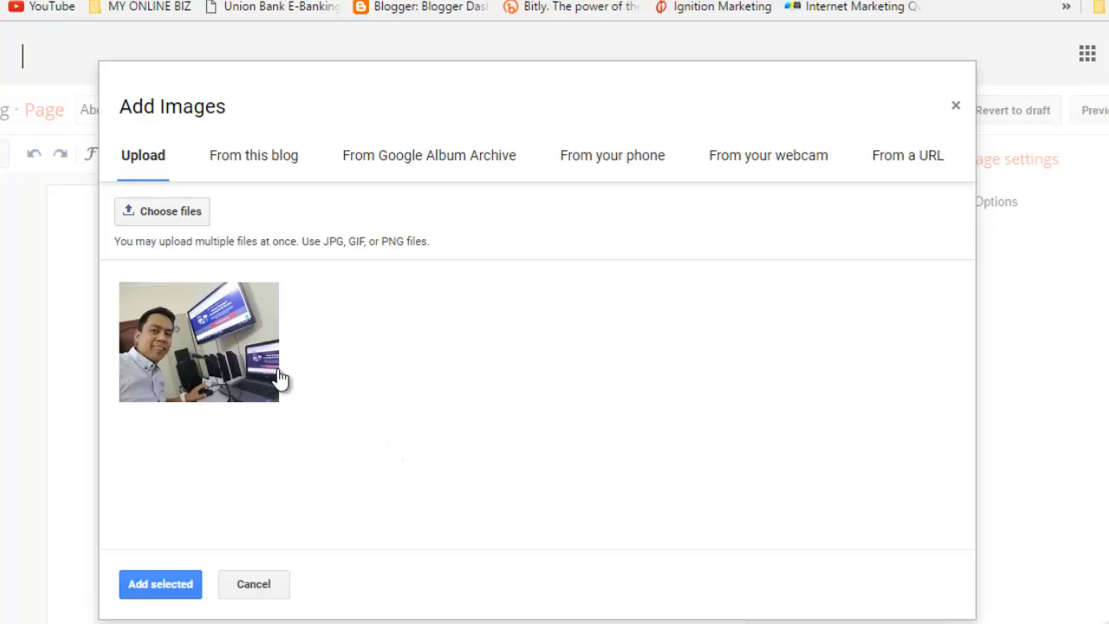
{"action": "left_click", "coordinate": [177, 338]}
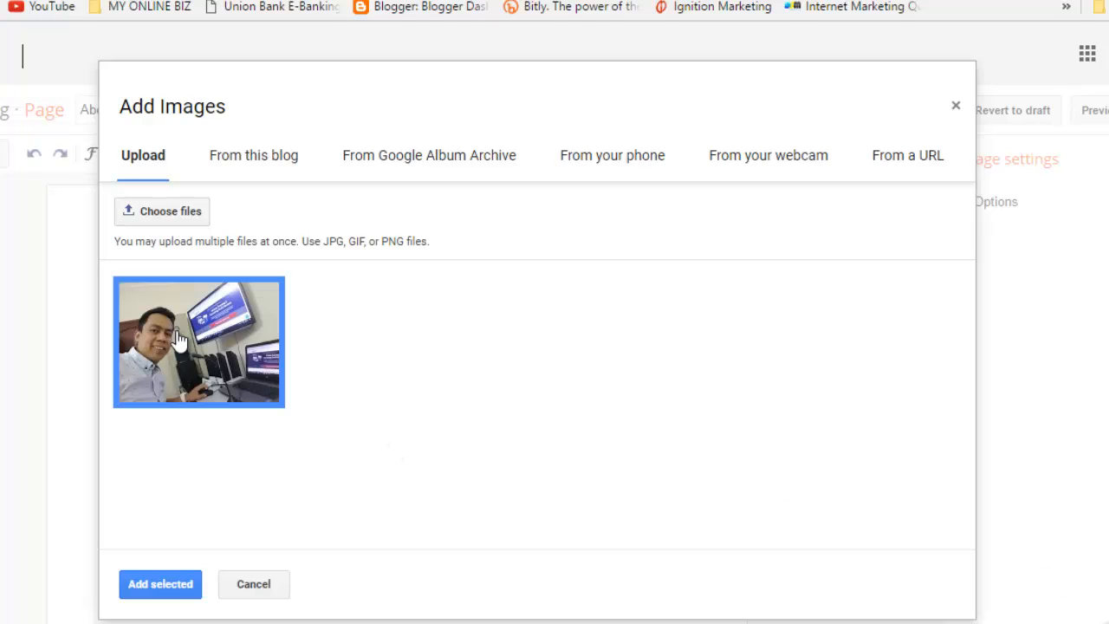
{"action": "left_click", "coordinate": [160, 586]}
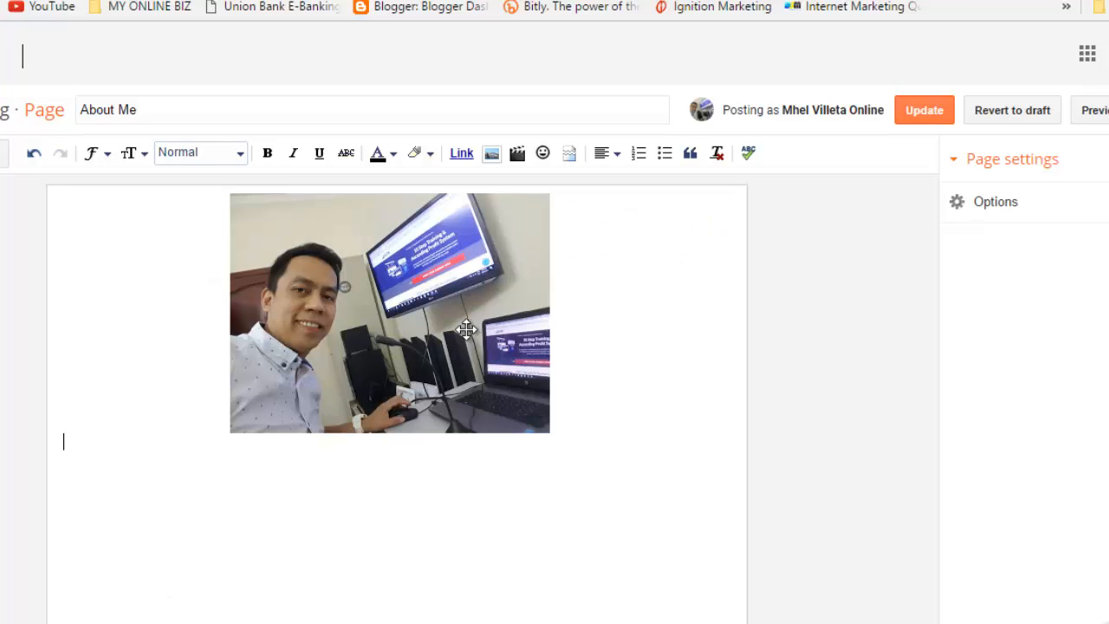
Step: Resize the About Me desk photo to X-Large and update the page
{"action": "left_click", "coordinate": [458, 326]}
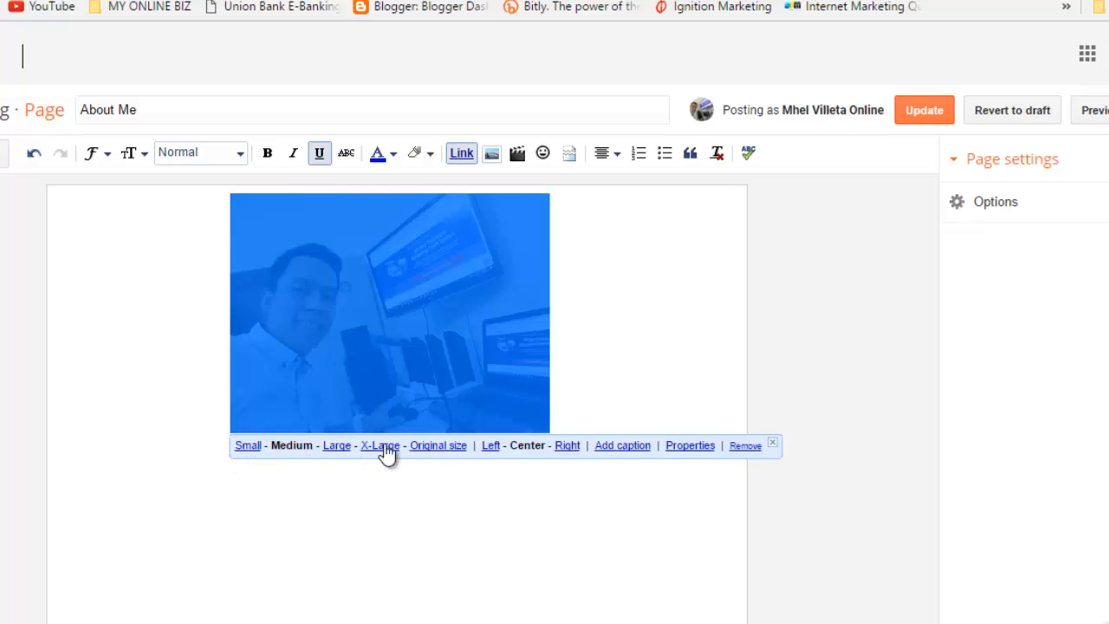
{"action": "left_click", "coordinate": [337, 446]}
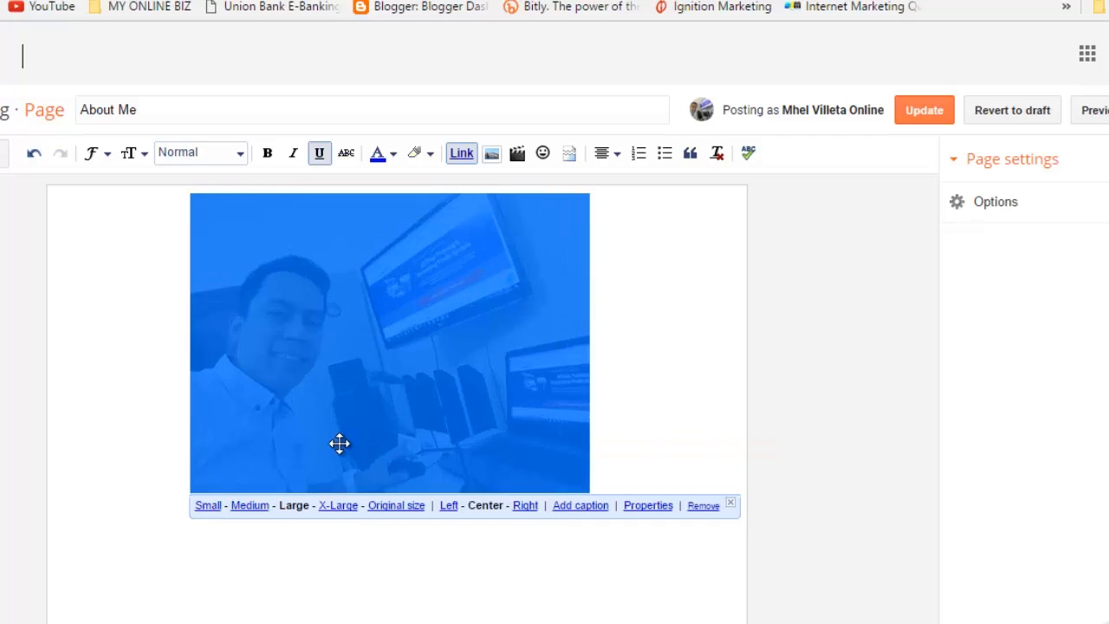
{"action": "left_click", "coordinate": [338, 506]}
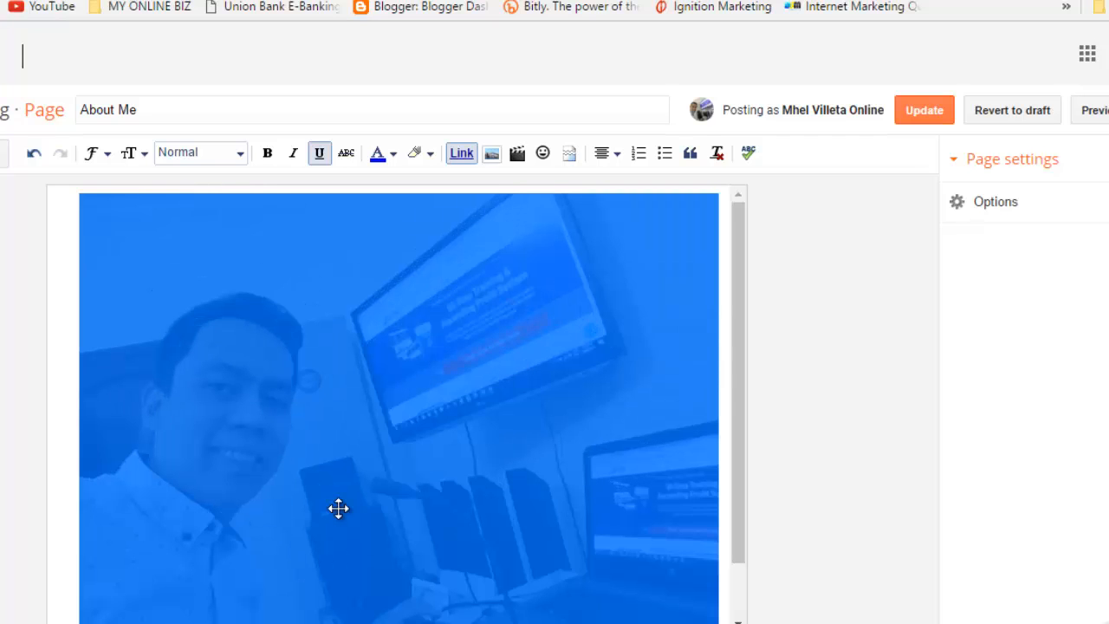
{"action": "left_click", "coordinate": [921, 118]}
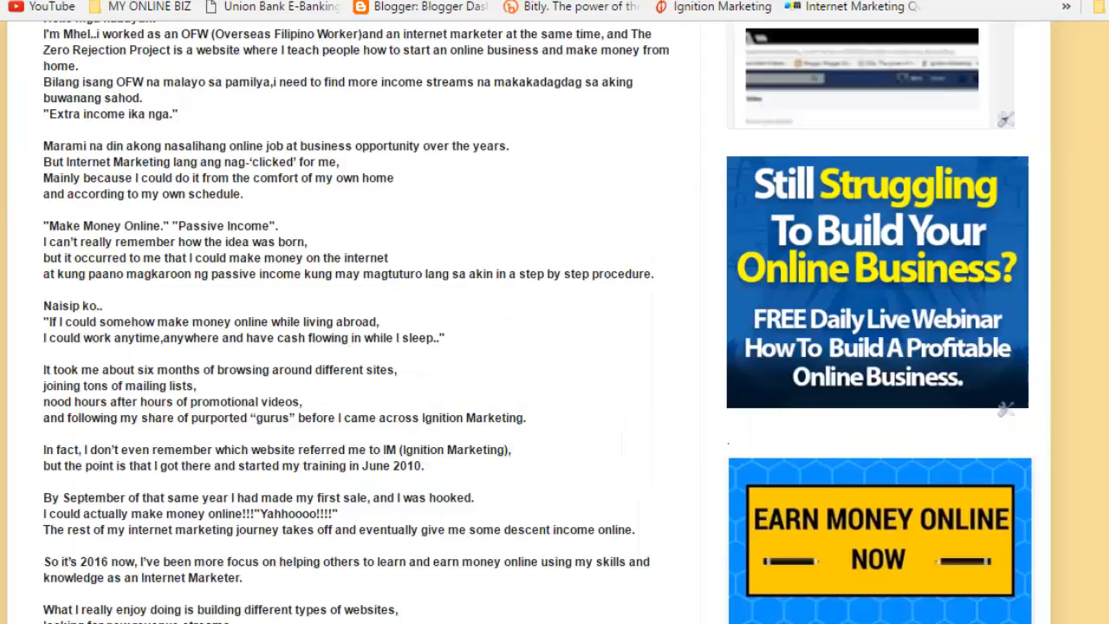
Step: Scroll through the live About Me page to review the enlarged desk photo
{"action": "scroll", "coordinate": [555, 321], "scroll_direction": "down", "scroll_amount": 4}
{"action": "scroll", "coordinate": [554, 320], "scroll_direction": "up", "scroll_amount": 7}
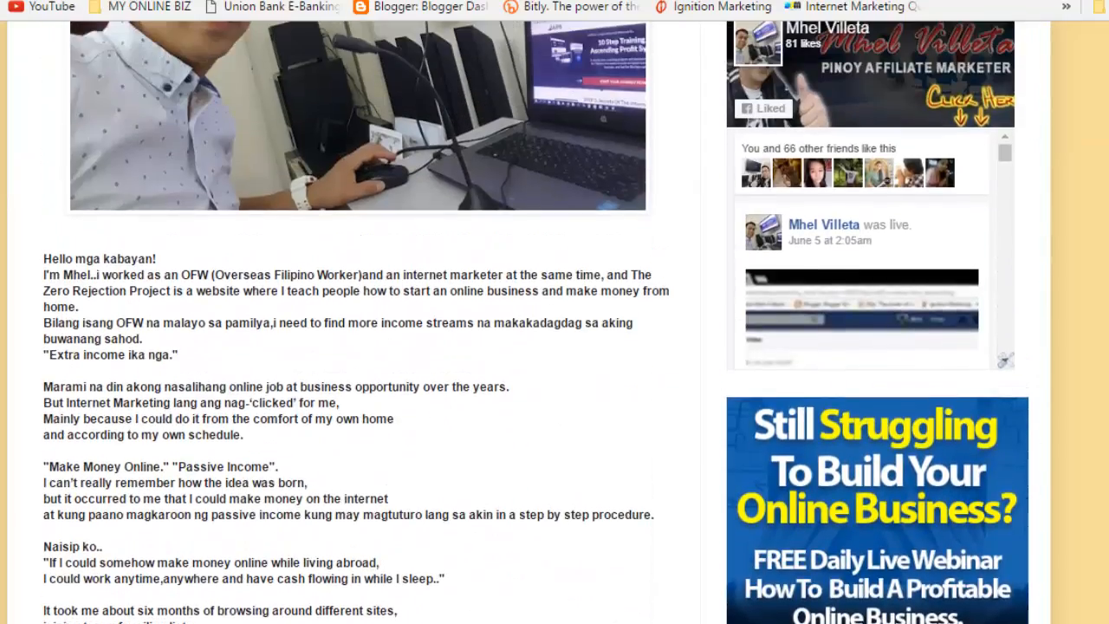
{"action": "scroll", "coordinate": [555, 321], "scroll_direction": "up", "scroll_amount": 5}
{"action": "scroll", "coordinate": [555, 320], "scroll_direction": "down", "scroll_amount": 3}
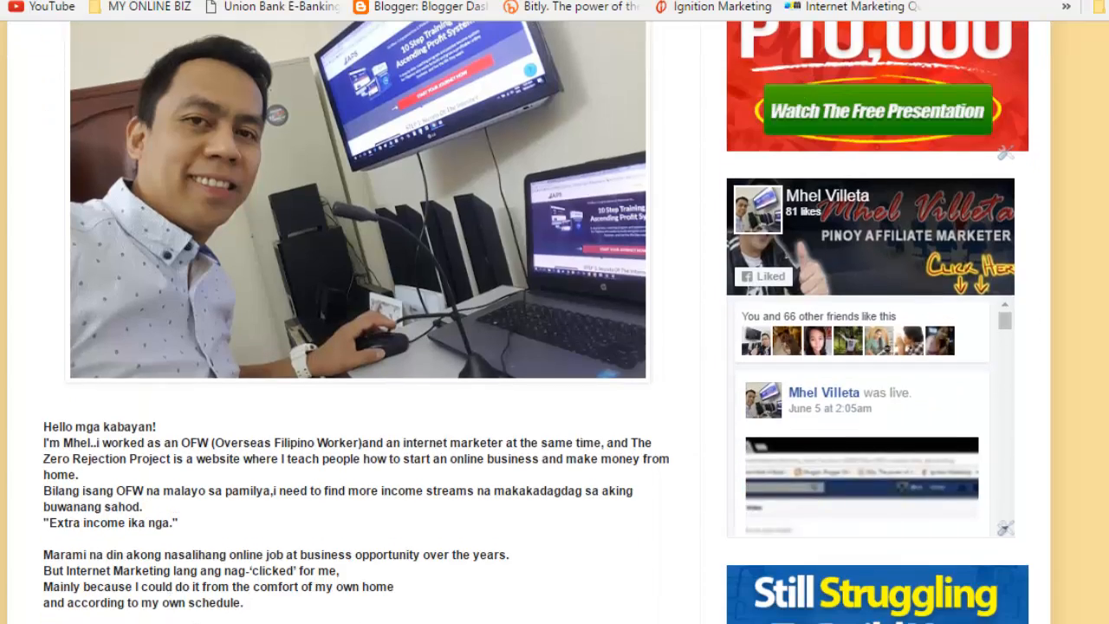
{"action": "scroll", "coordinate": [555, 320], "scroll_direction": "down", "scroll_amount": 2}
{"action": "scroll", "coordinate": [555, 321], "scroll_direction": "up", "scroll_amount": 6}
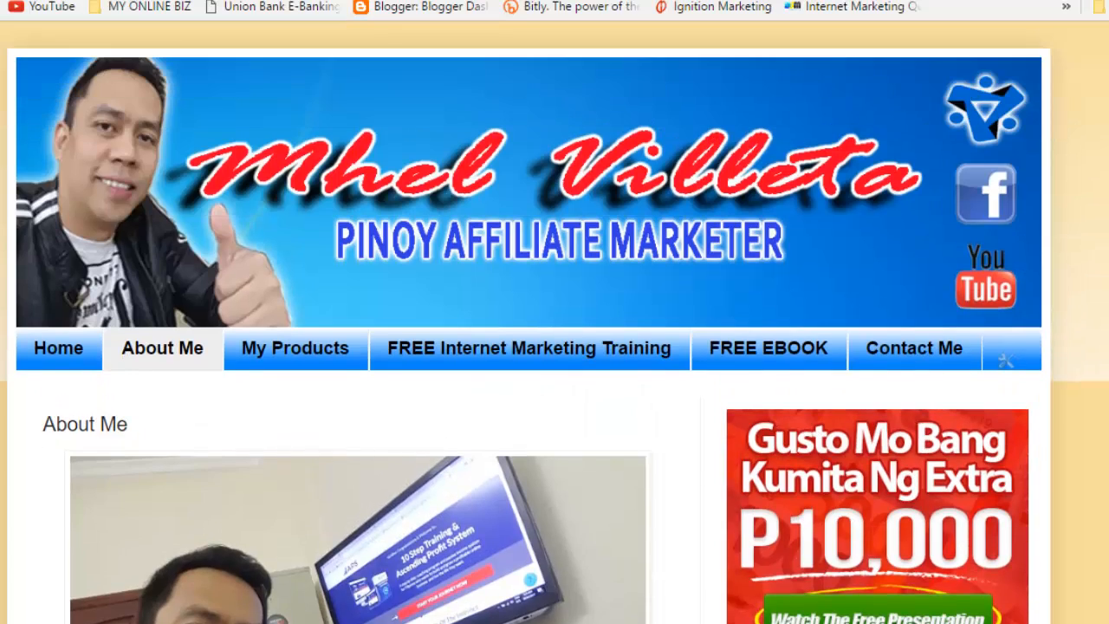
{"action": "scroll", "coordinate": [410, 378], "scroll_direction": "down", "scroll_amount": 3}
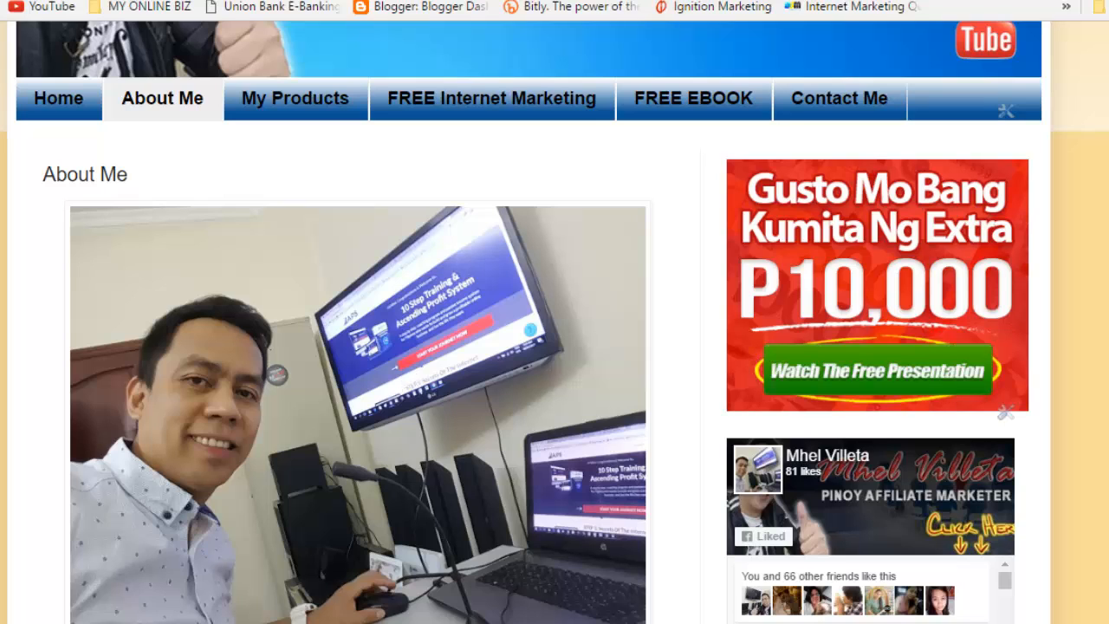
{"action": "scroll", "coordinate": [620, 369], "scroll_direction": "down", "scroll_amount": 3}
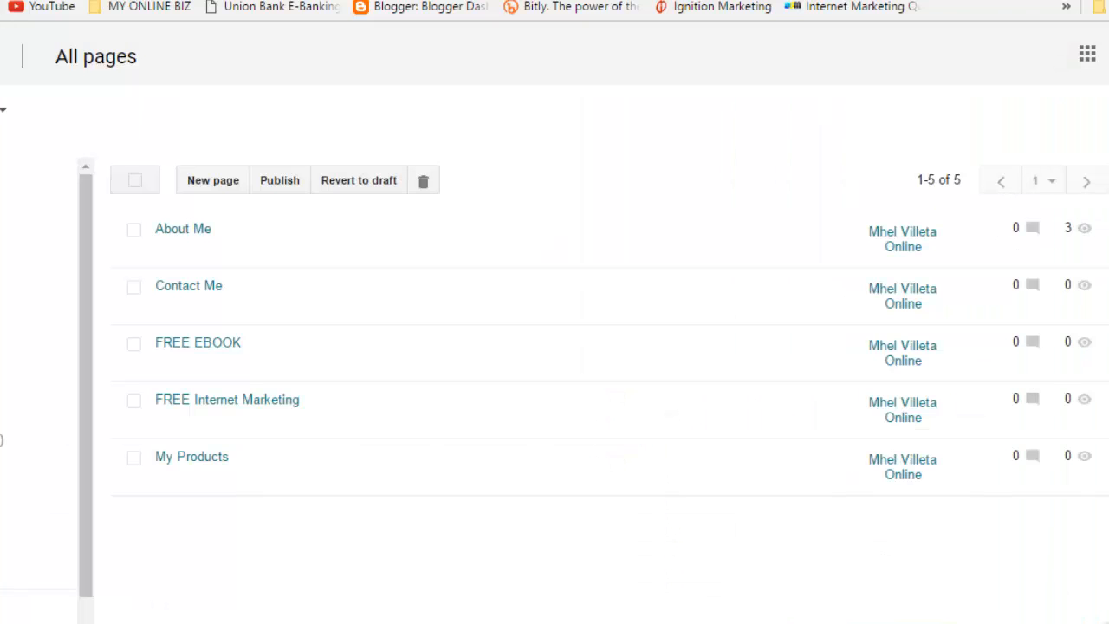
Step: Open the About Me page for editing and scroll the editor below the desk photo
{"action": "mouse_move", "coordinate": [158, 228]}
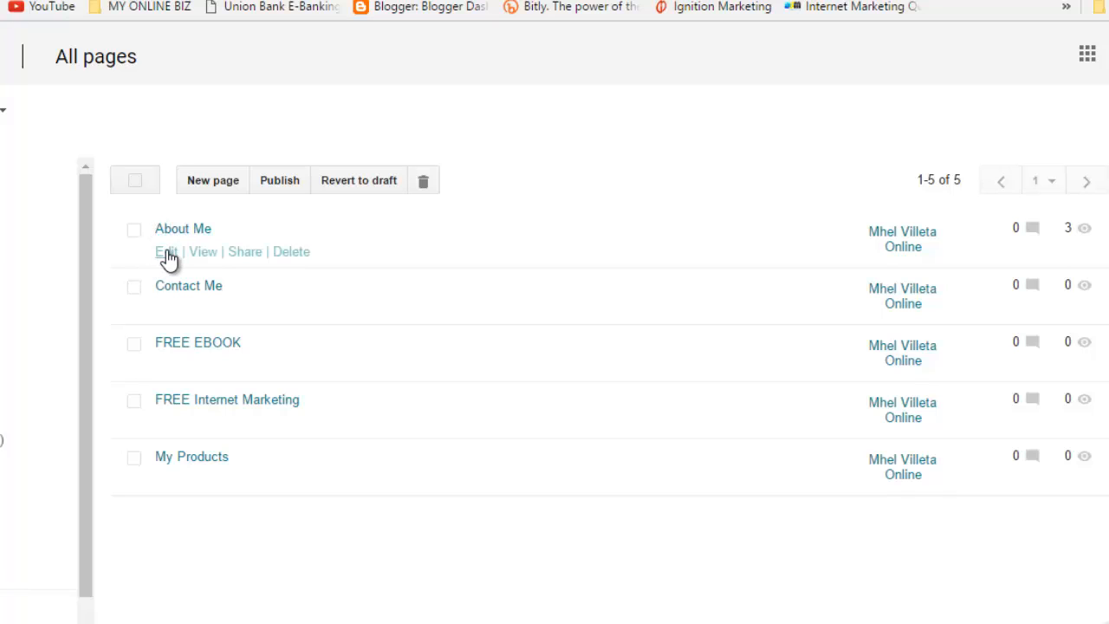
{"action": "left_click", "coordinate": [167, 253]}
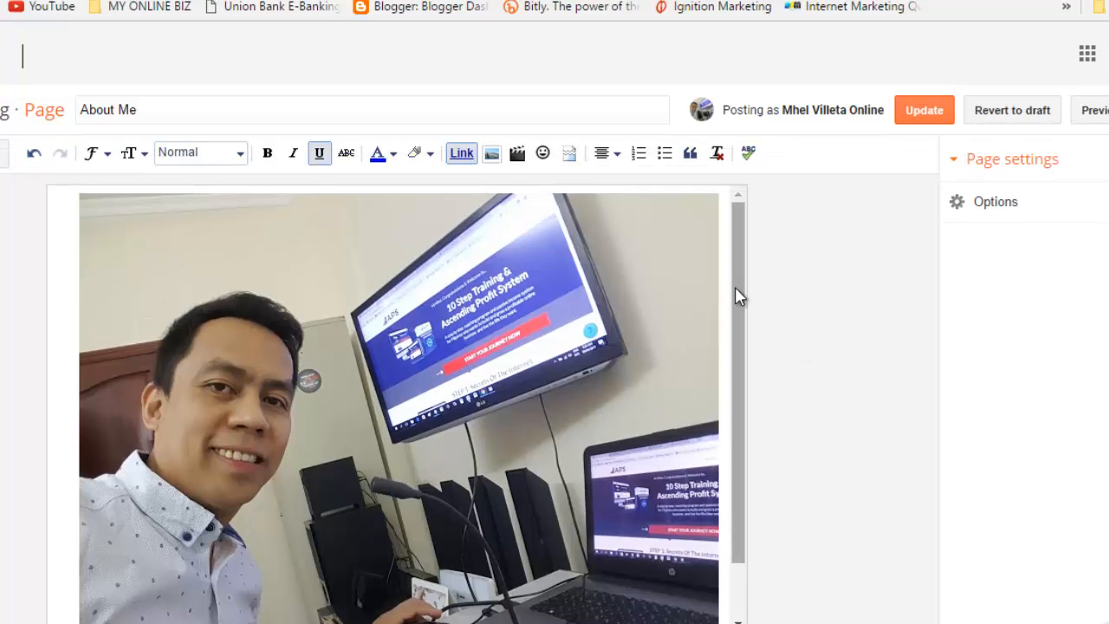
{"action": "left_click_drag", "start_coordinate": [736, 295], "coordinate": [752, 452]}
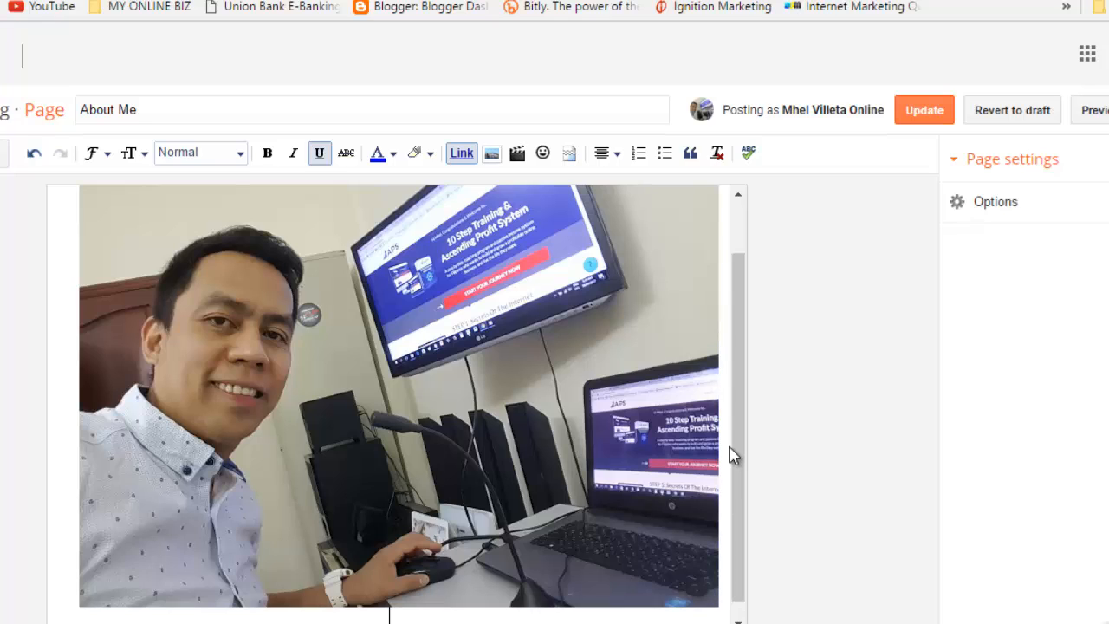
{"action": "scroll", "coordinate": [731, 455], "scroll_direction": "down", "scroll_amount": 1}
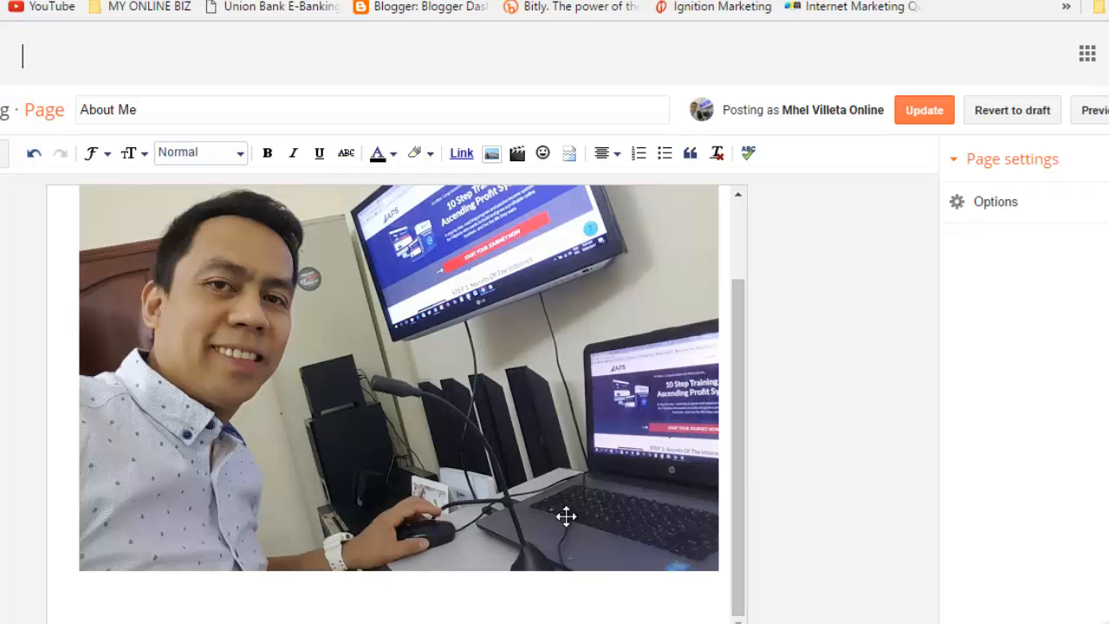
{"action": "mouse_move", "coordinate": [220, 623]}
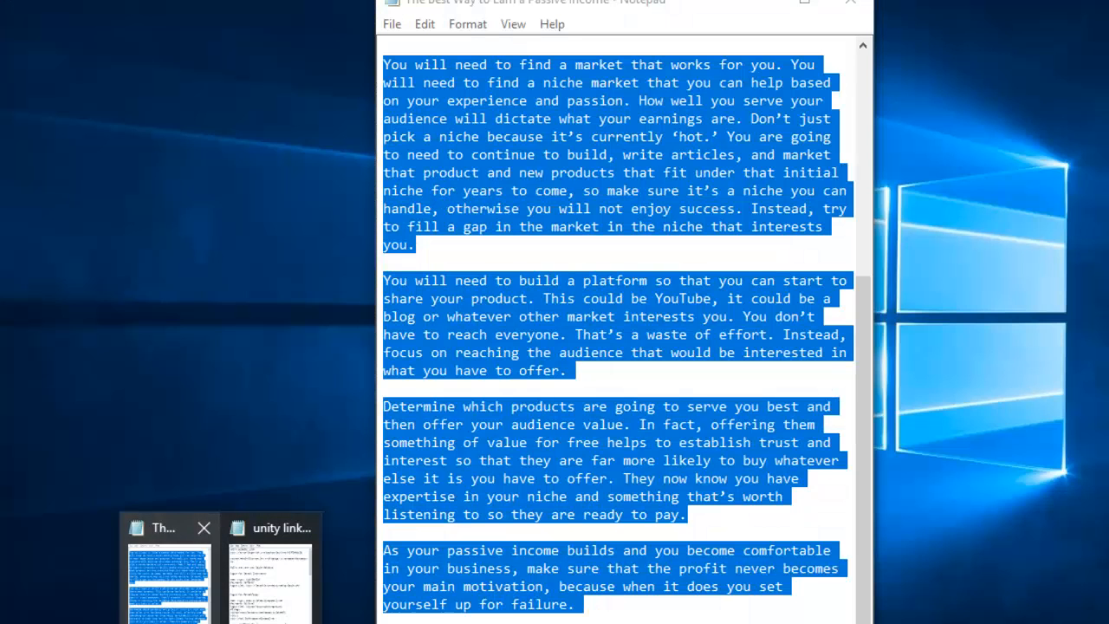
Step: Select all of the passive-income article text in Notepad, then minimize Notepad
{"action": "left_click", "coordinate": [169, 576]}
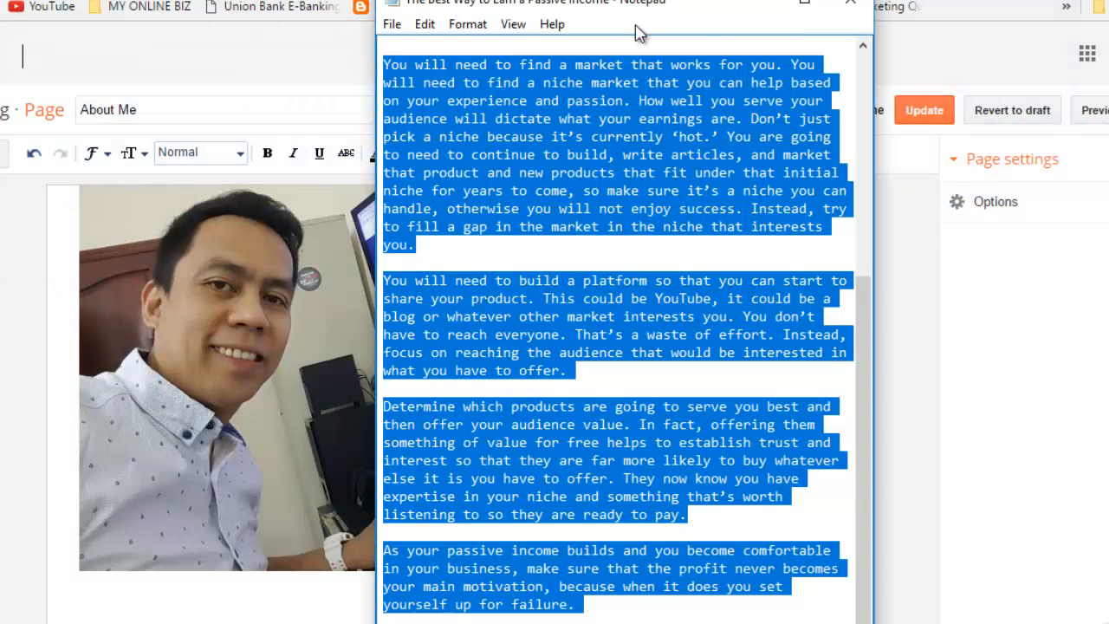
{"action": "left_click", "coordinate": [642, 105]}
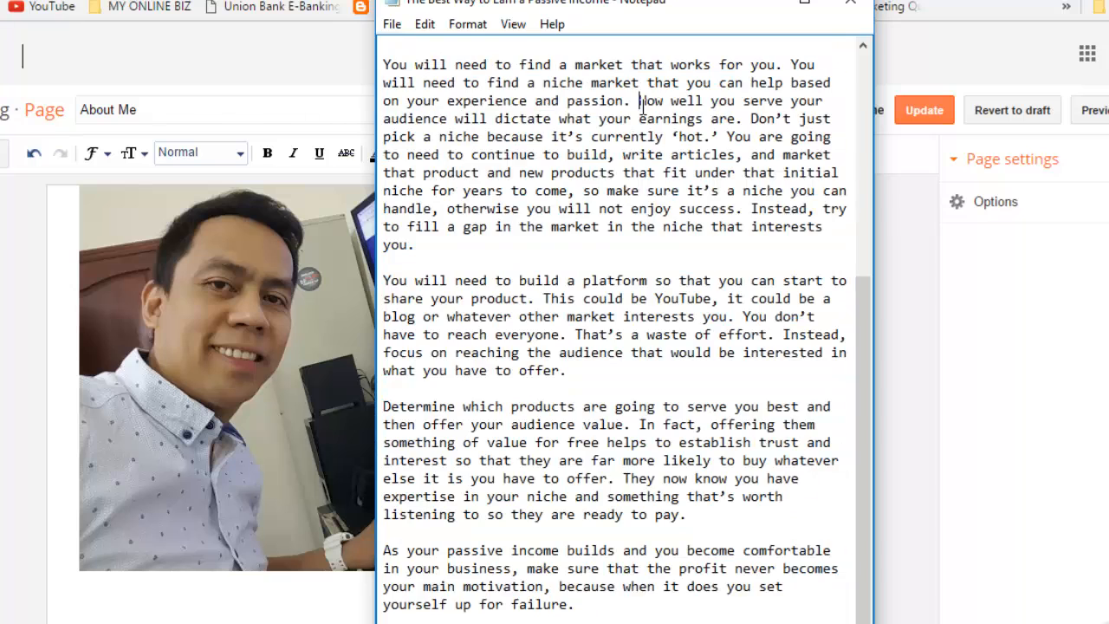
{"action": "key", "text": "ctrl+a"}
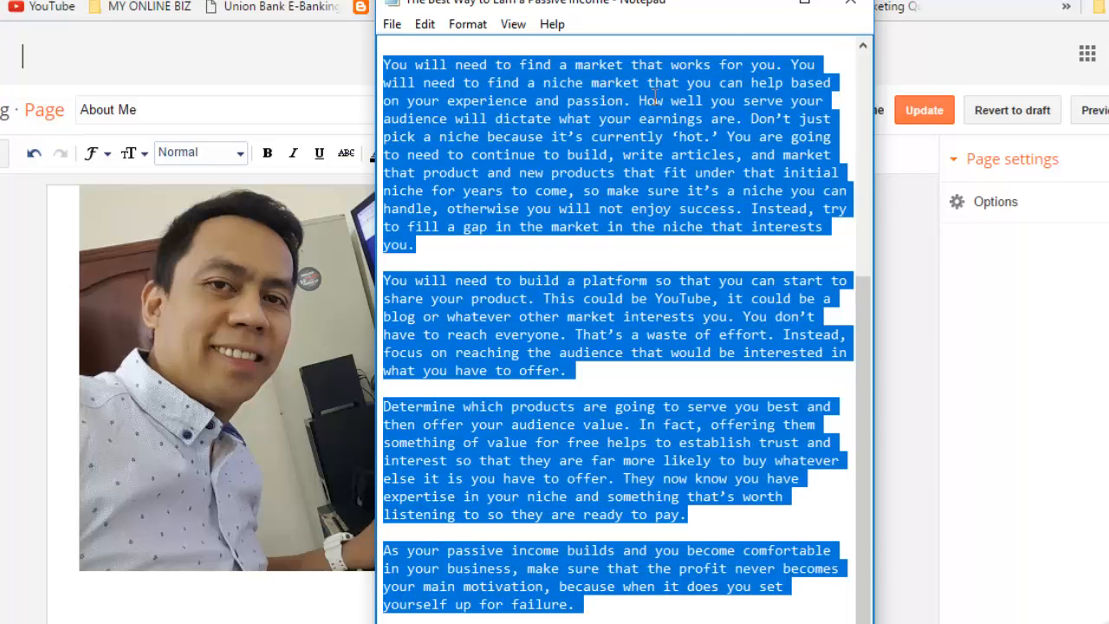
{"action": "left_click", "coordinate": [759, 5]}
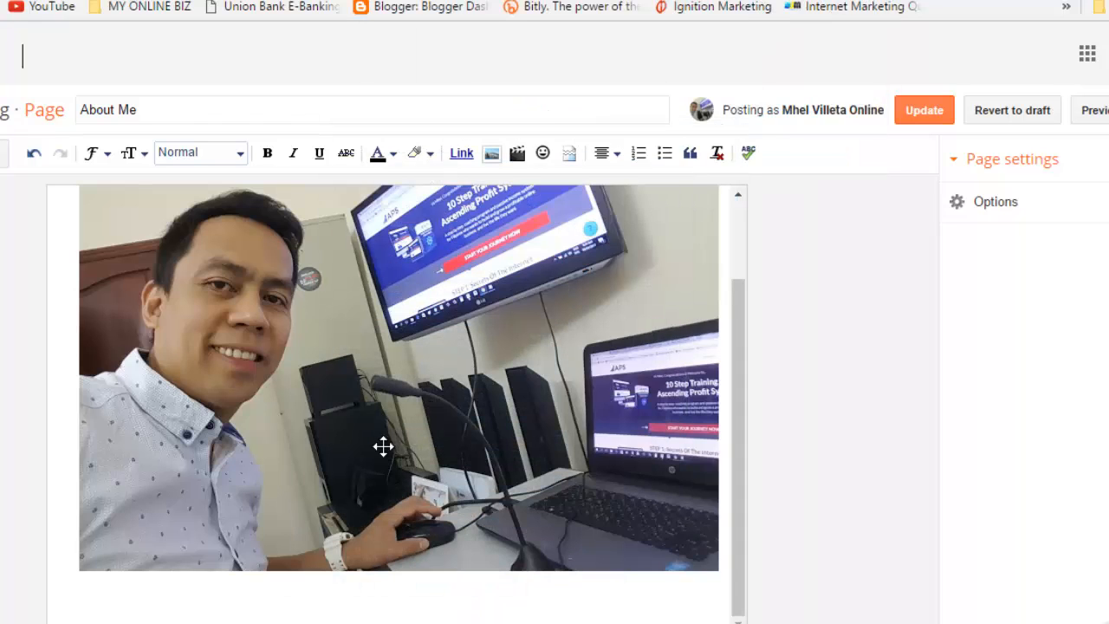
Step: Paste the passive-income article beneath the desk photo and update the About Me page
{"action": "key", "text": "ctrl+v"}
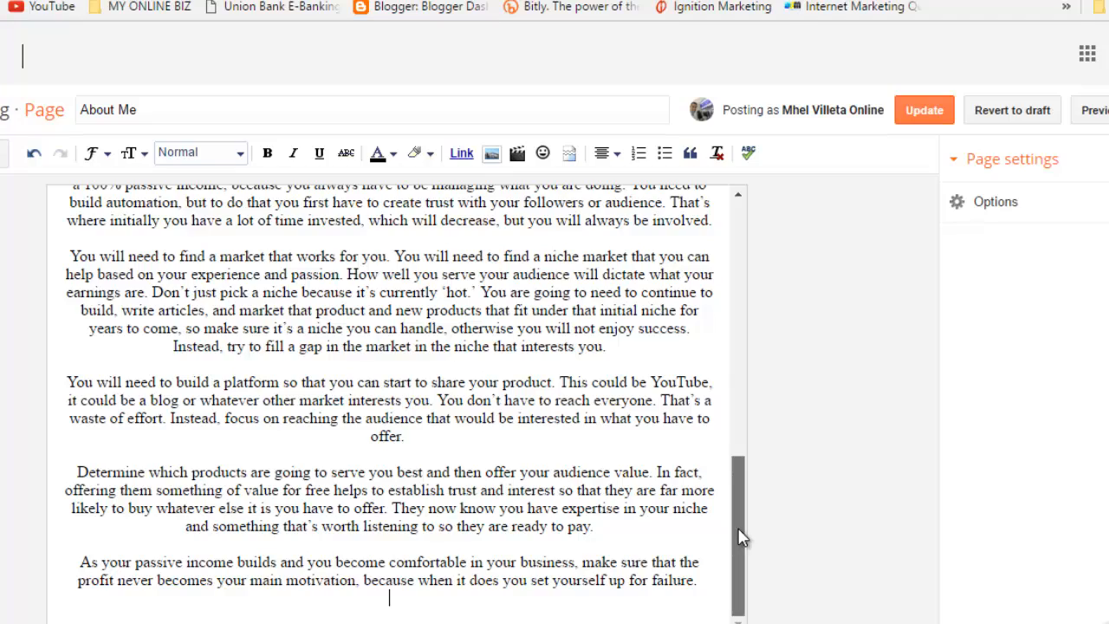
{"action": "left_click_drag", "start_coordinate": [738, 540], "coordinate": [778, 243]}
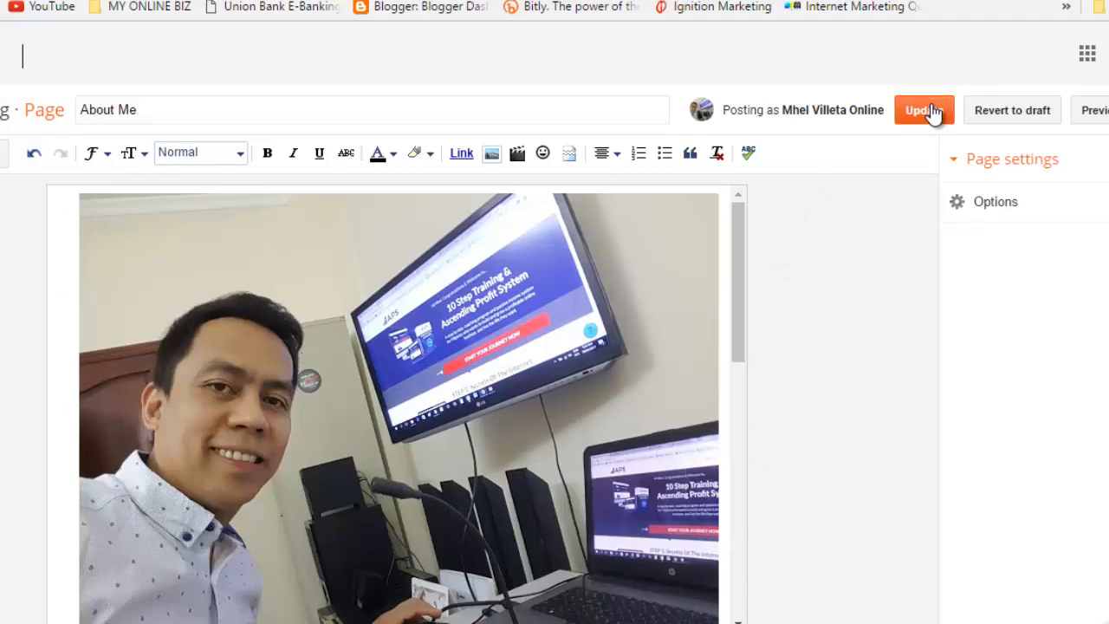
{"action": "left_click", "coordinate": [934, 112]}
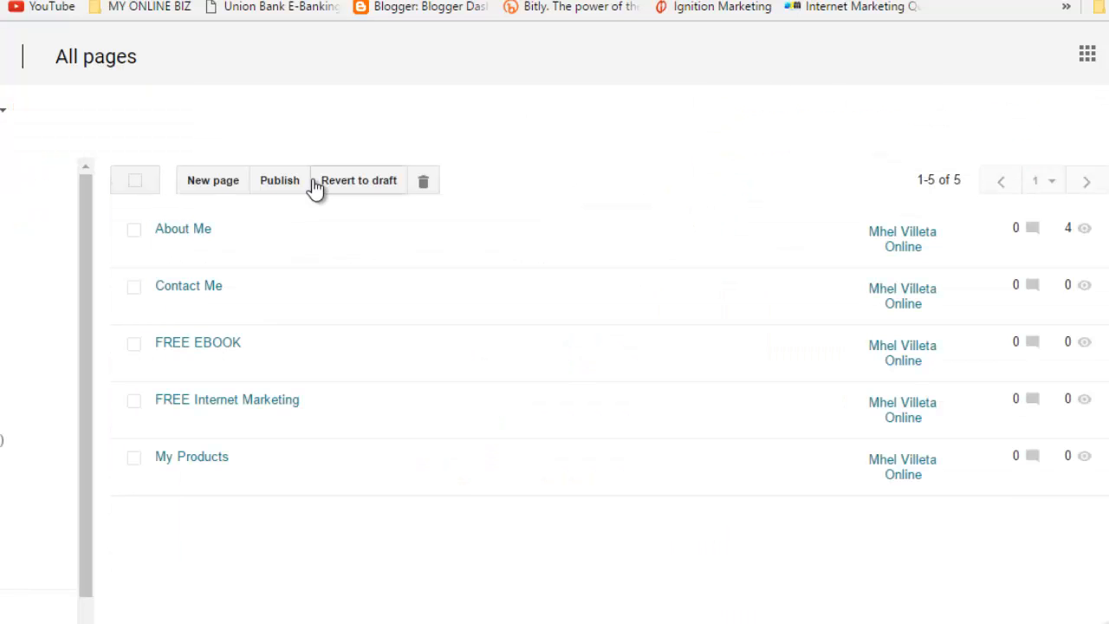
{"action": "key", "text": "ctrl+Tab"}
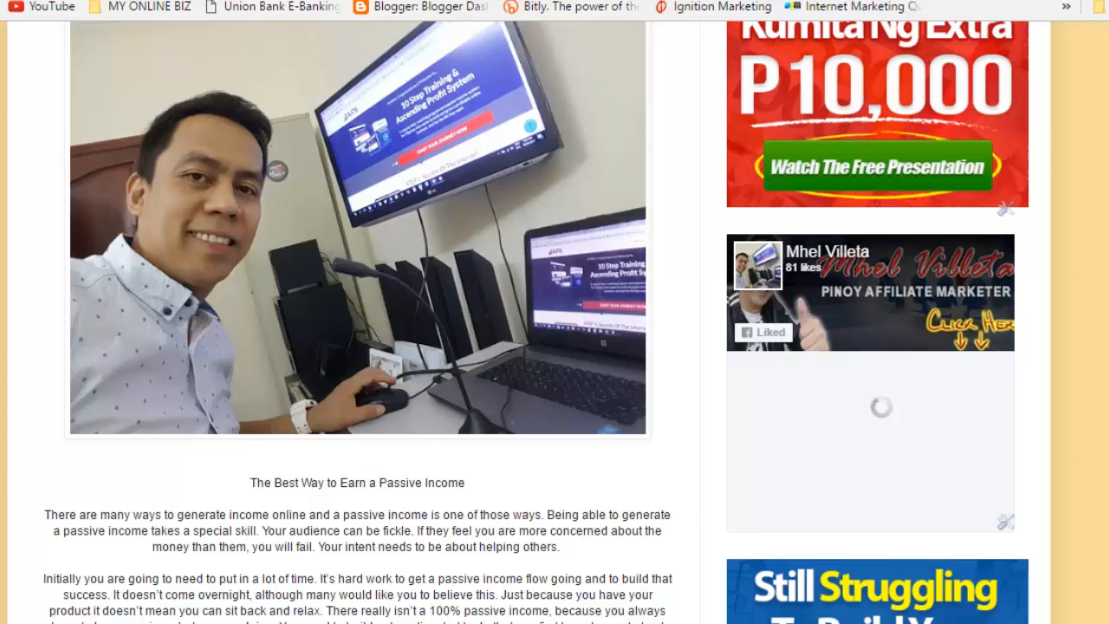
{"action": "scroll", "coordinate": [555, 347], "scroll_direction": "down", "scroll_amount": 3}
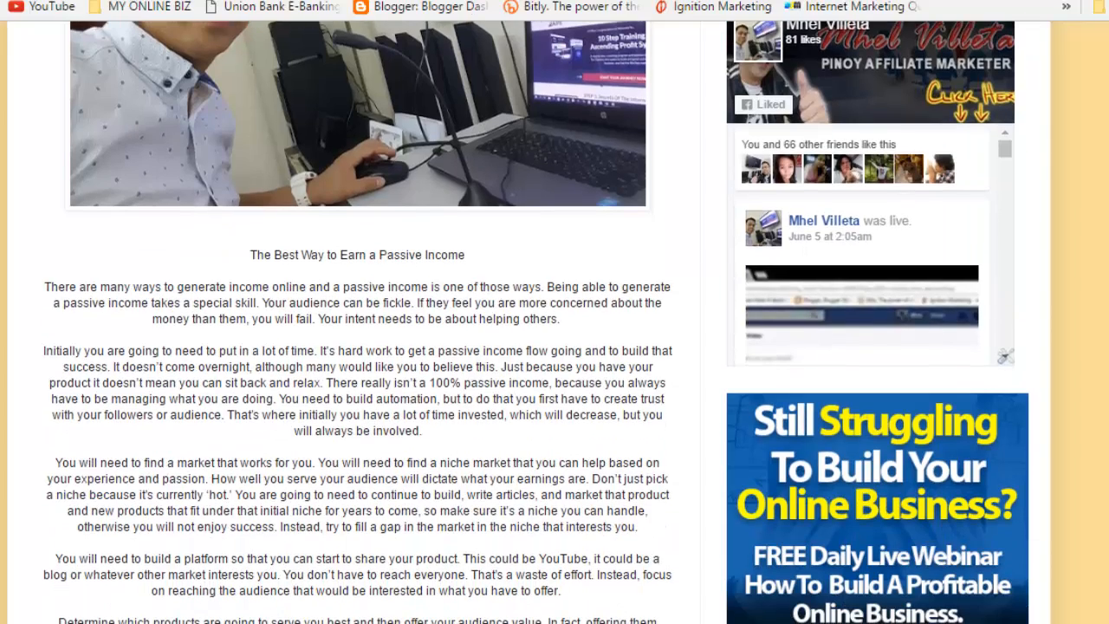
{"action": "scroll", "coordinate": [762, 445], "scroll_direction": "down", "scroll_amount": 3}
{"action": "scroll", "coordinate": [762, 446], "scroll_direction": "up", "scroll_amount": 6}
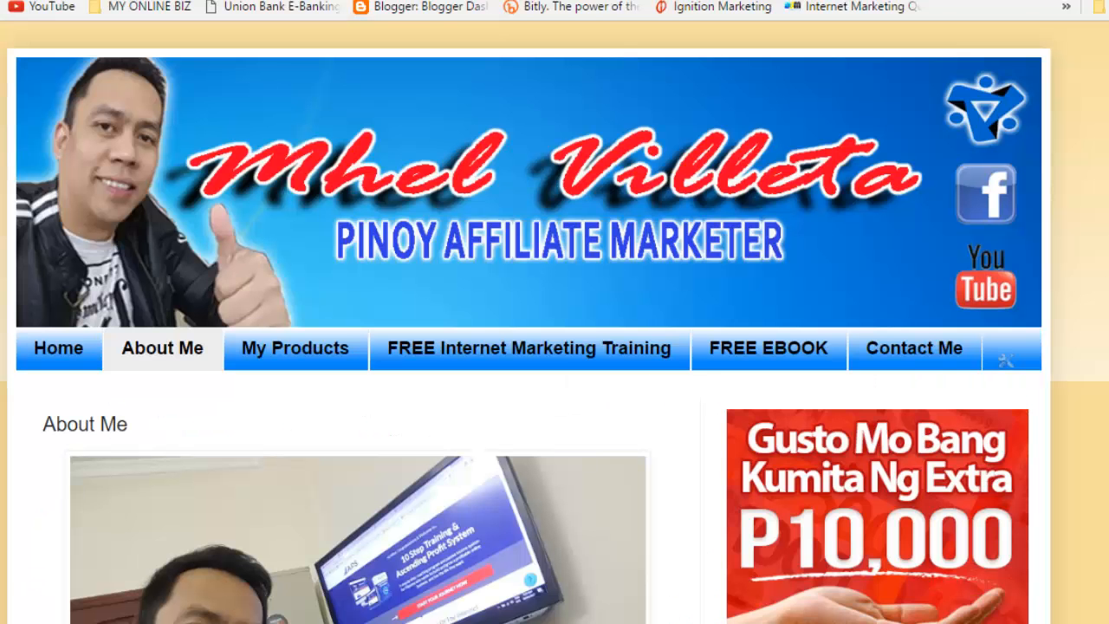
{"action": "scroll", "coordinate": [555, 347], "scroll_direction": "down", "scroll_amount": 8}
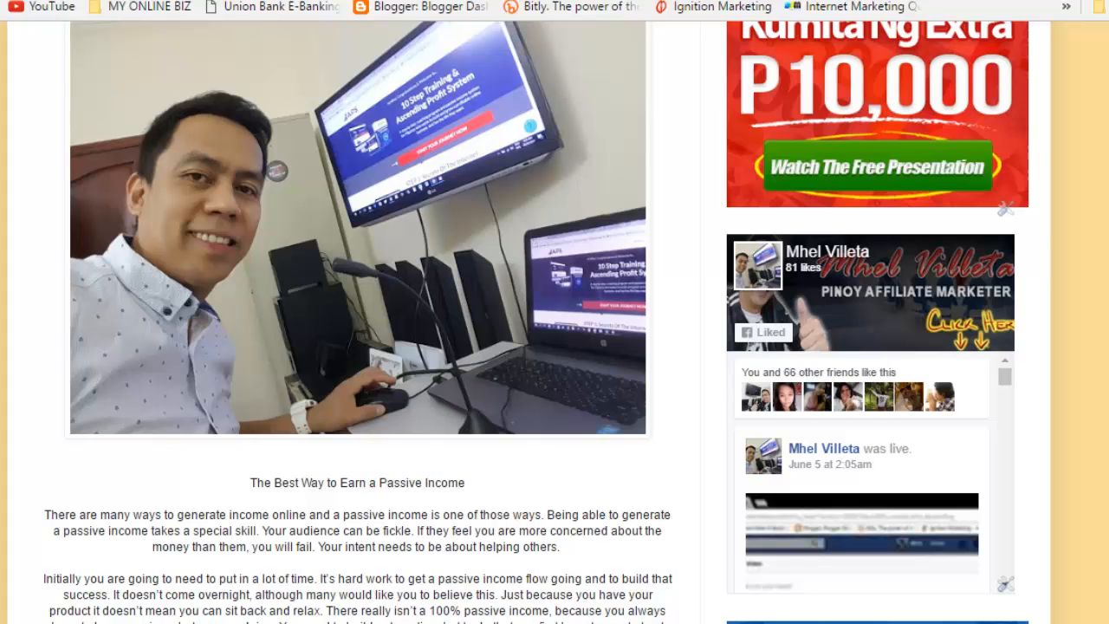
{"action": "scroll", "coordinate": [555, 347], "scroll_direction": "down", "scroll_amount": 5}
{"action": "scroll", "coordinate": [555, 347], "scroll_direction": "up", "scroll_amount": 3}
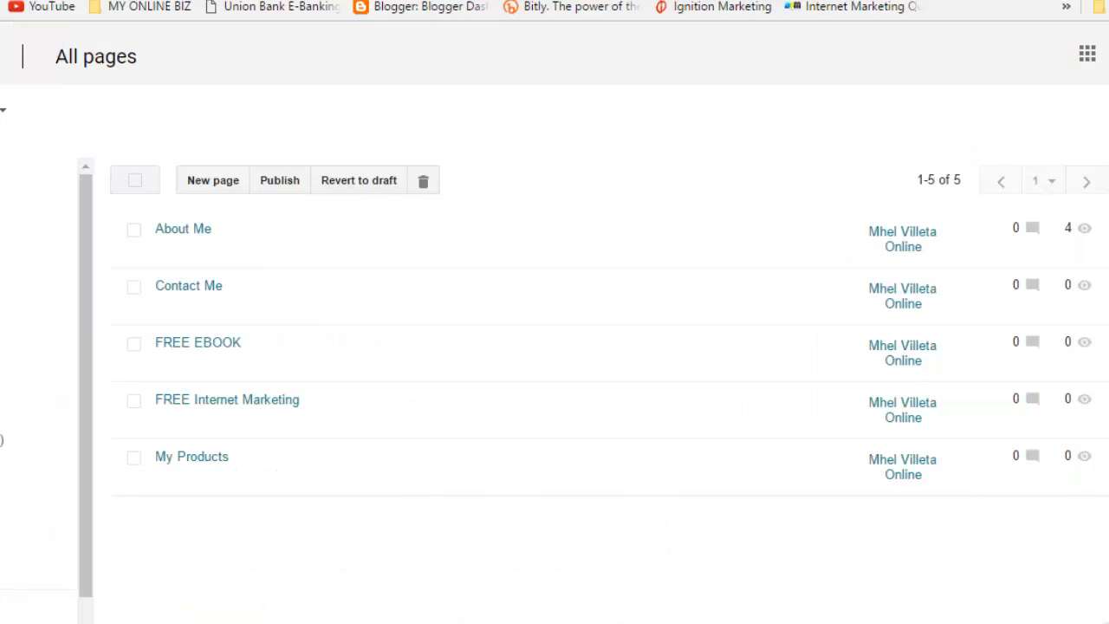
Step: Left-align the About Me article text from its passive-income heading down, and update the page
{"action": "left_click", "coordinate": [172, 259]}
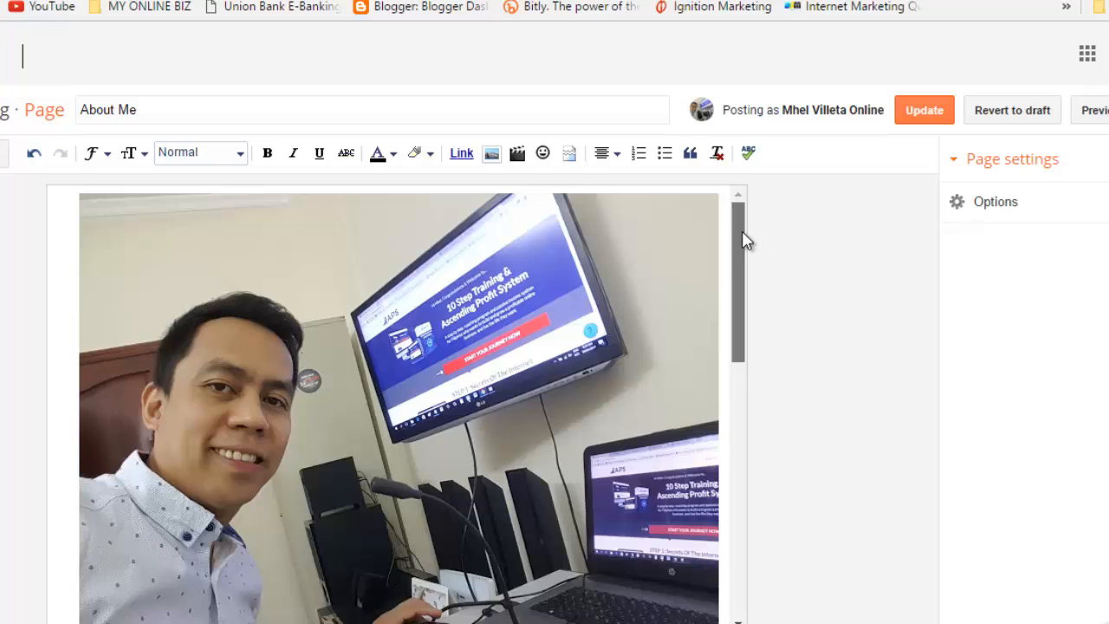
{"action": "left_click_drag", "start_coordinate": [743, 240], "coordinate": [709, 369]}
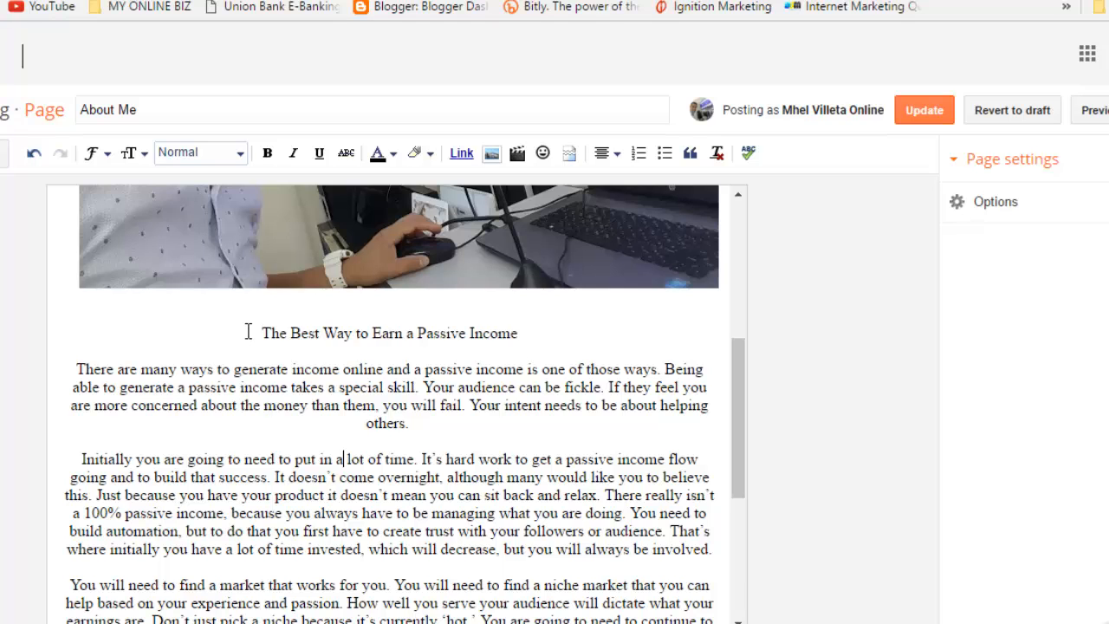
{"action": "left_click_drag", "start_coordinate": [248, 331], "coordinate": [390, 623]}
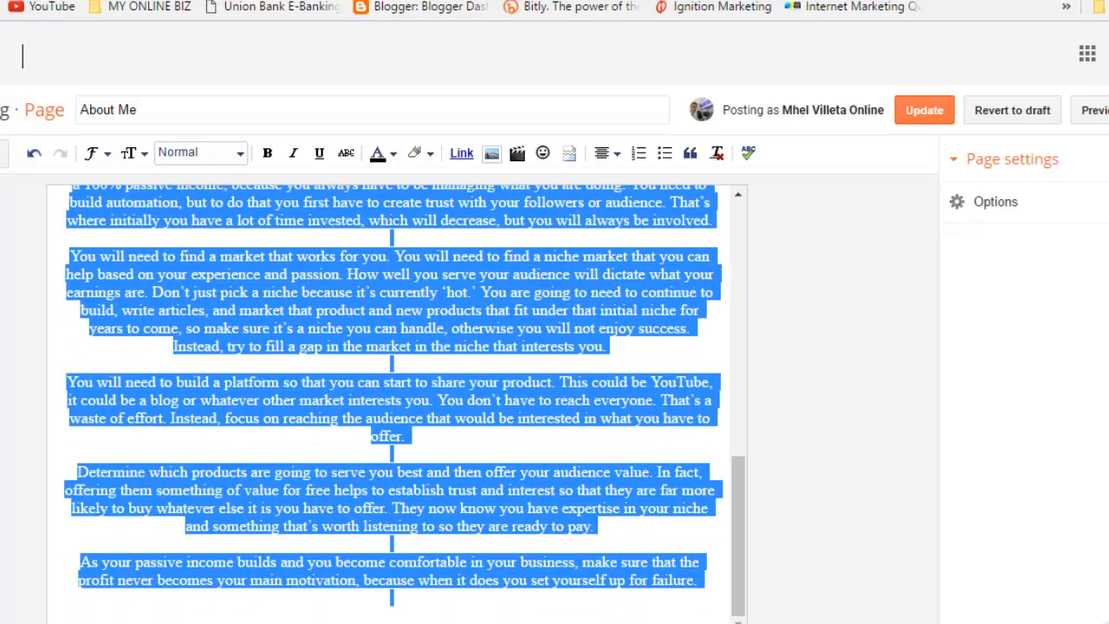
{"action": "left_click", "coordinate": [619, 160]}
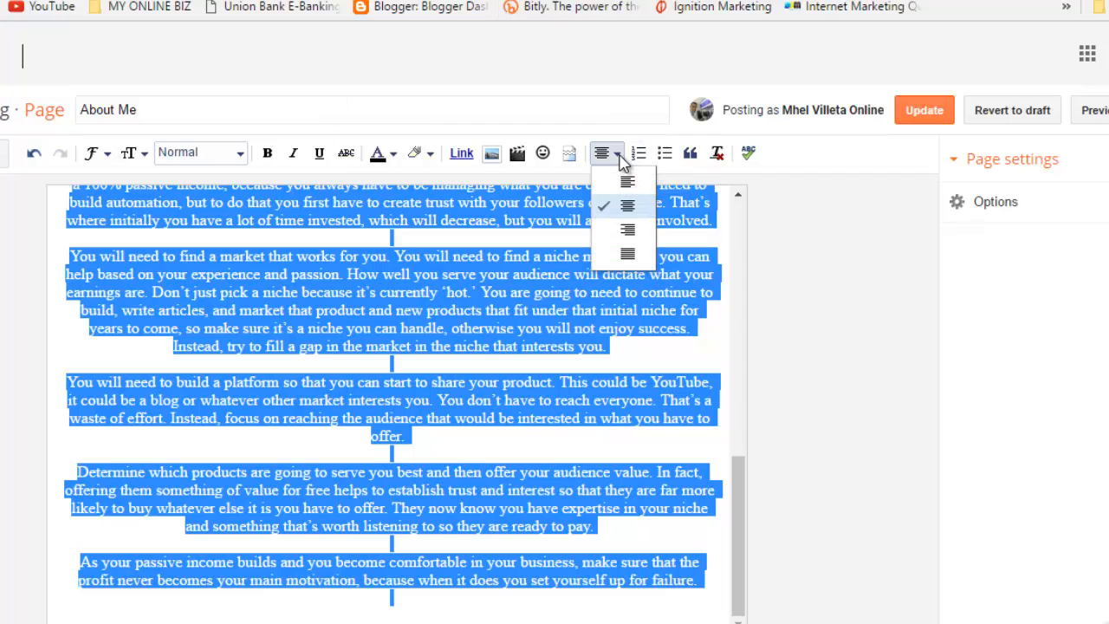
{"action": "left_click", "coordinate": [602, 186]}
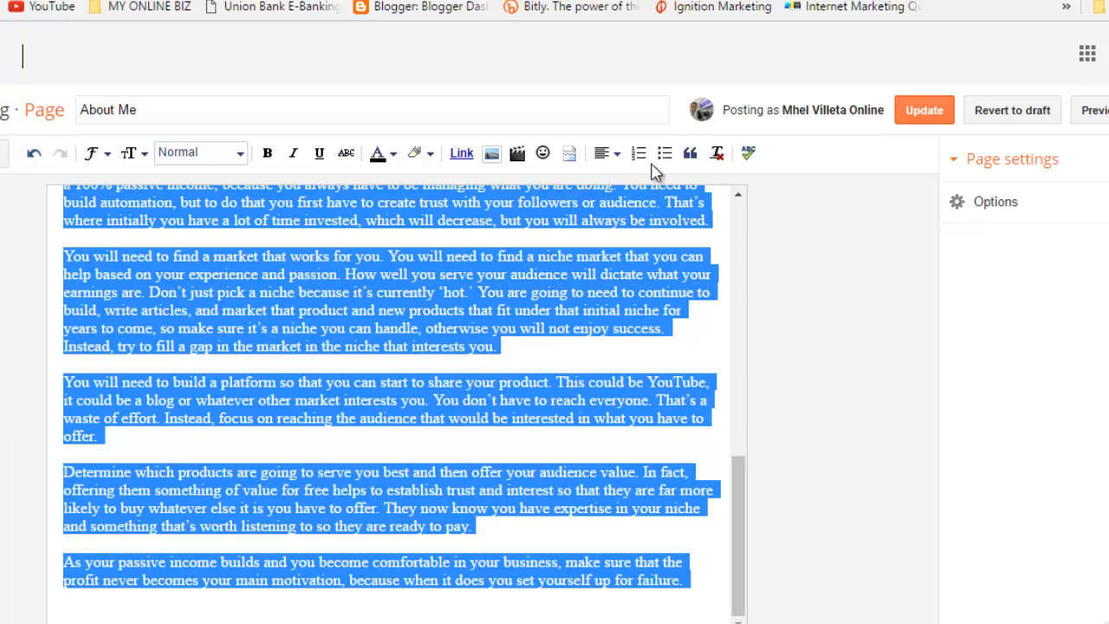
{"action": "left_click", "coordinate": [934, 112]}
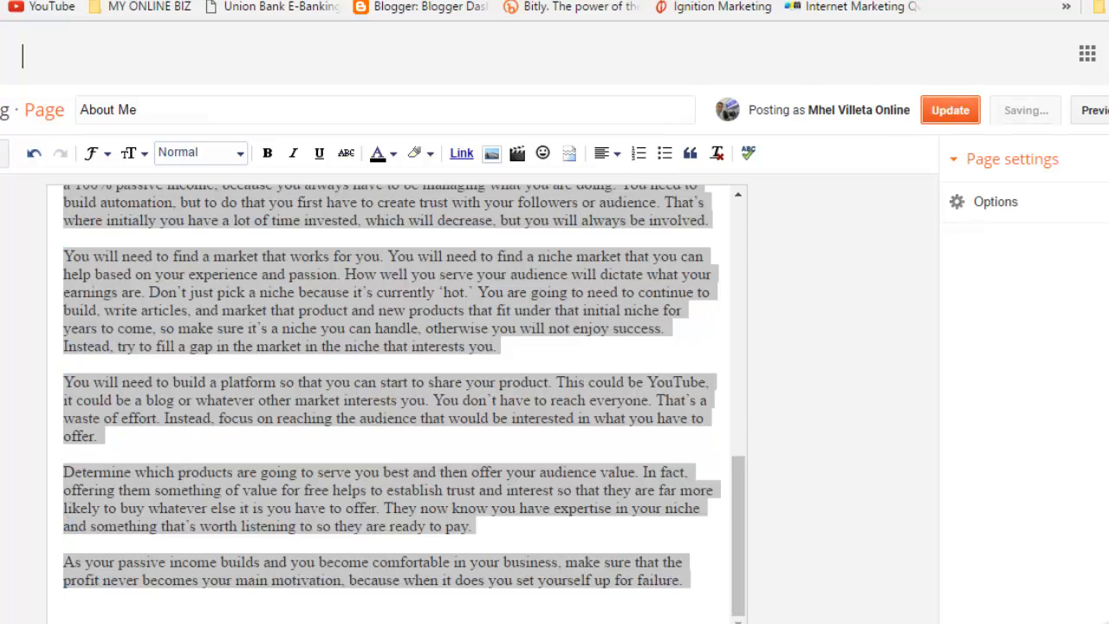
Step: Reload the live About Me page and scroll through the left-aligned article beneath the photo
{"action": "key", "text": "ctrl+Tab"}
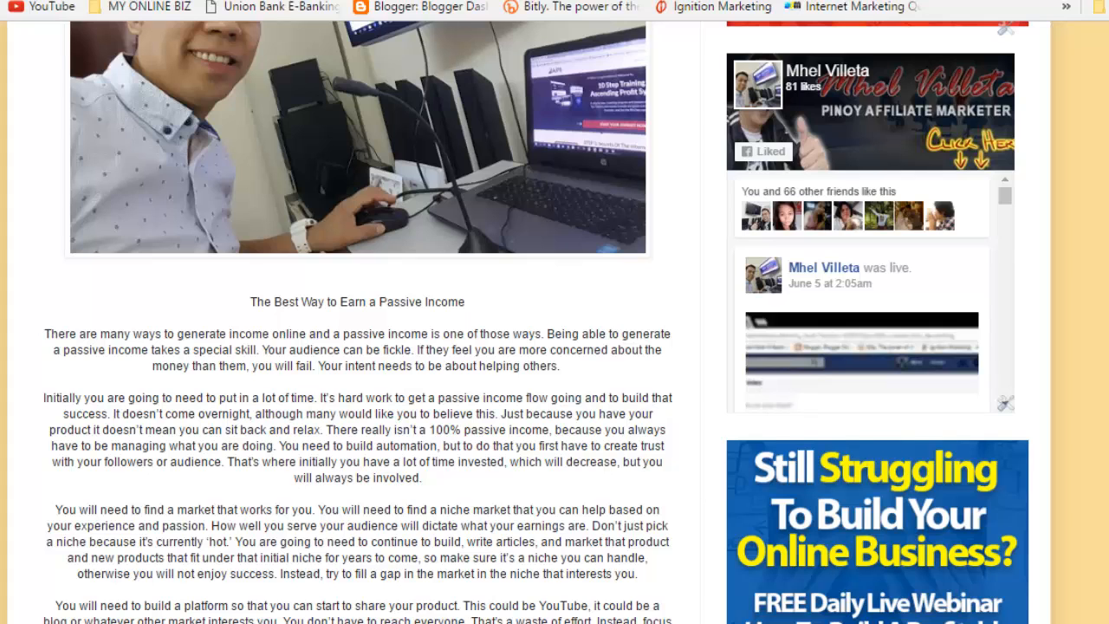
{"action": "key", "text": "F5"}
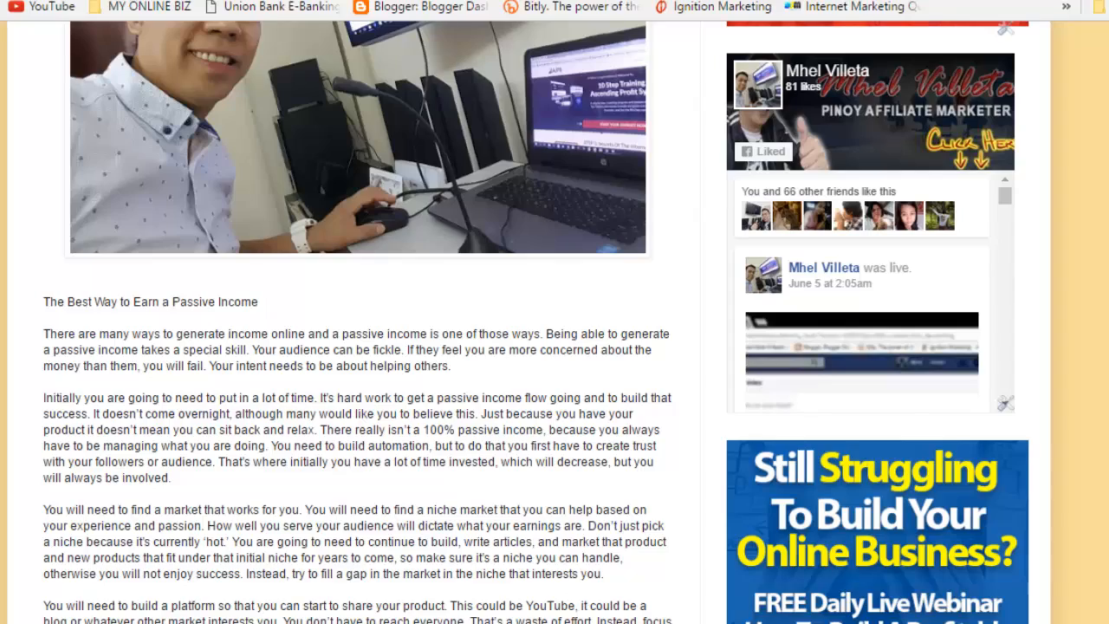
{"action": "scroll", "coordinate": [555, 346], "scroll_direction": "down", "scroll_amount": 4}
{"action": "scroll", "coordinate": [555, 347], "scroll_direction": "up", "scroll_amount": 2}
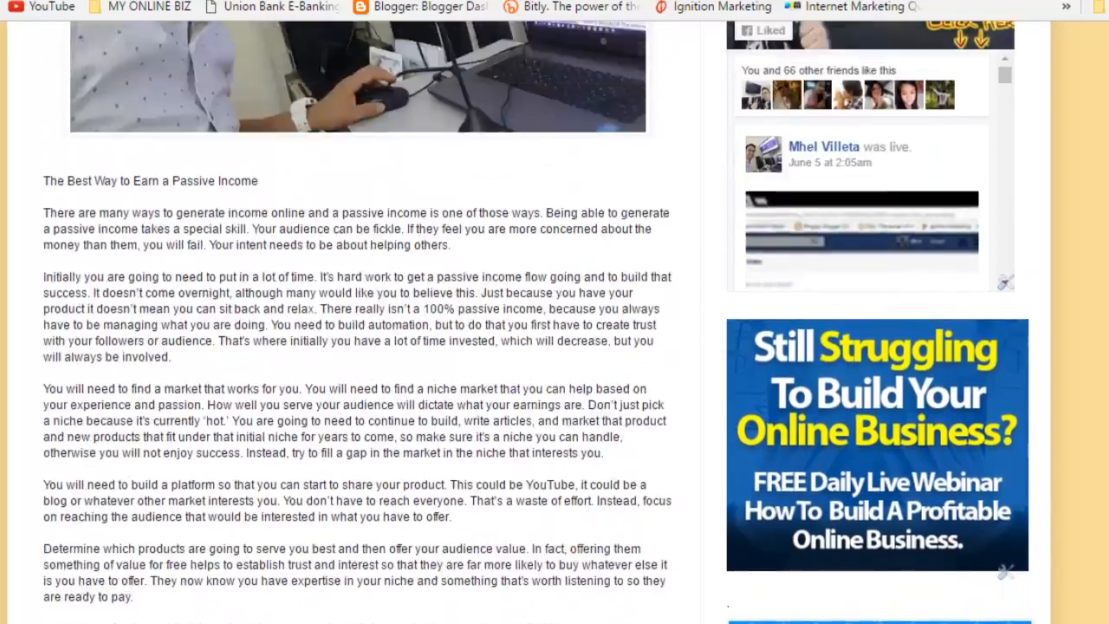
{"action": "scroll", "coordinate": [554, 347], "scroll_direction": "up", "scroll_amount": 8}
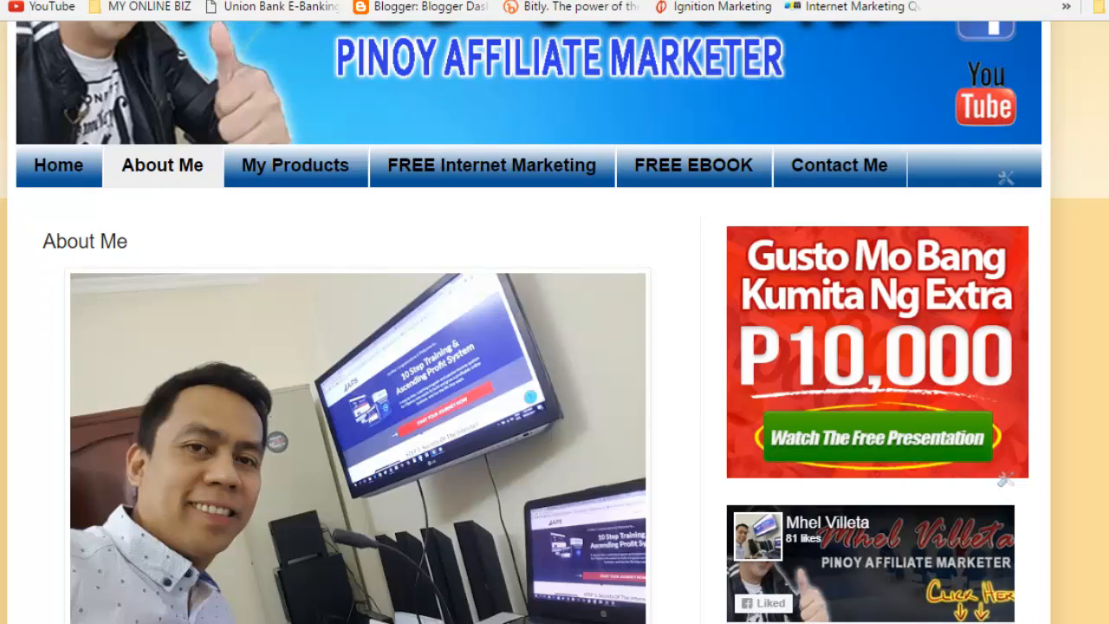
{"action": "scroll", "coordinate": [555, 346], "scroll_direction": "down", "scroll_amount": 7}
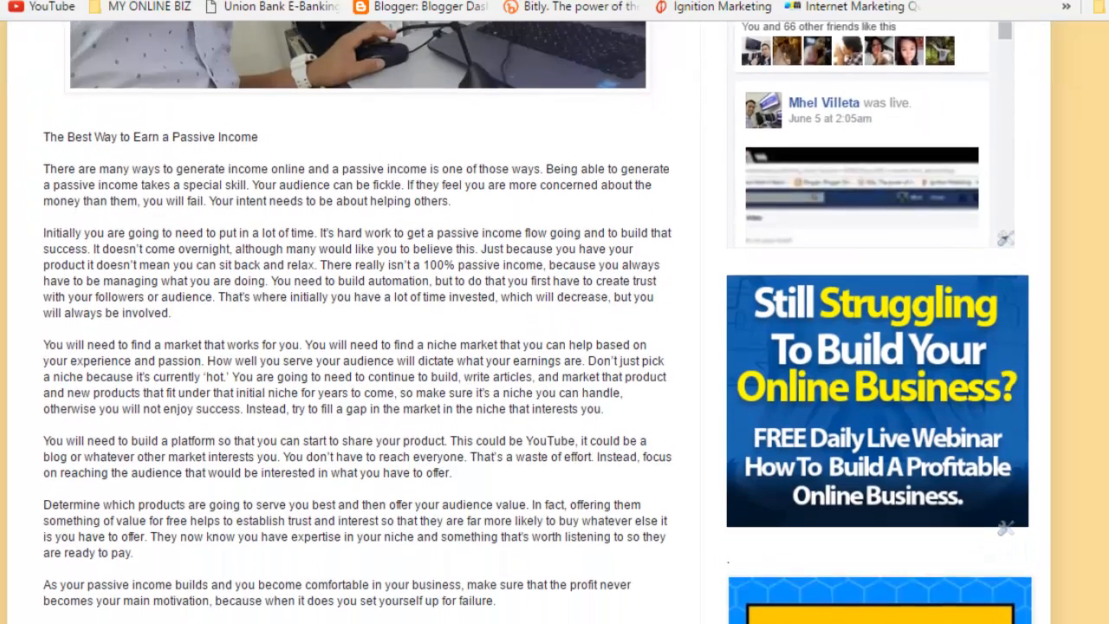
{"action": "scroll", "coordinate": [555, 347], "scroll_direction": "up", "scroll_amount": 10}
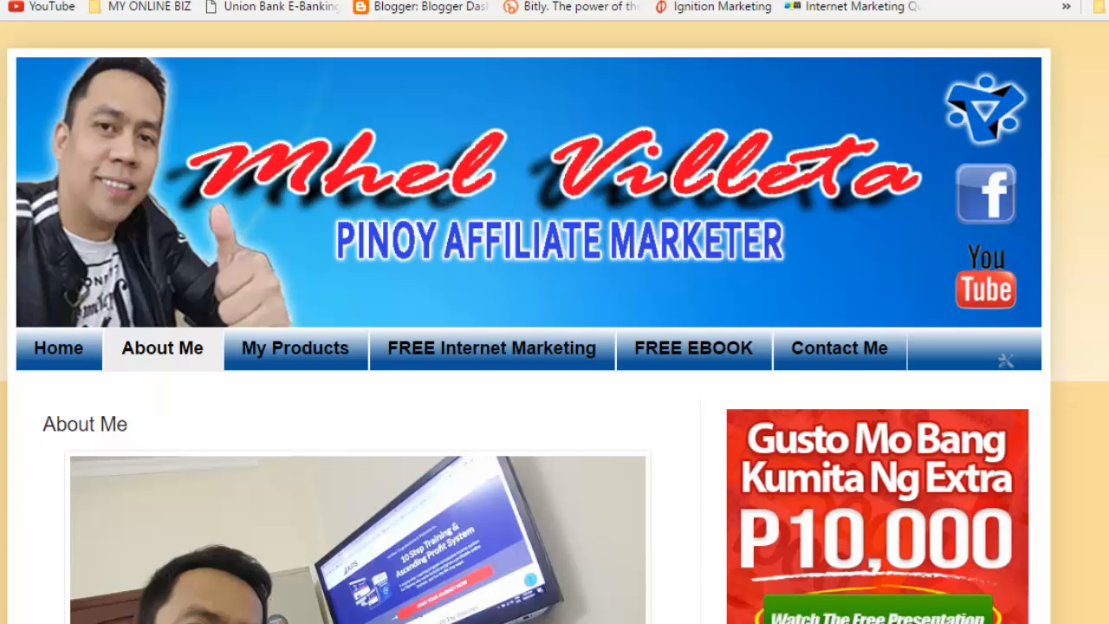
{"action": "scroll", "coordinate": [274, 310], "scroll_direction": "down", "scroll_amount": 6}
{"action": "scroll", "coordinate": [274, 309], "scroll_direction": "up", "scroll_amount": 6}
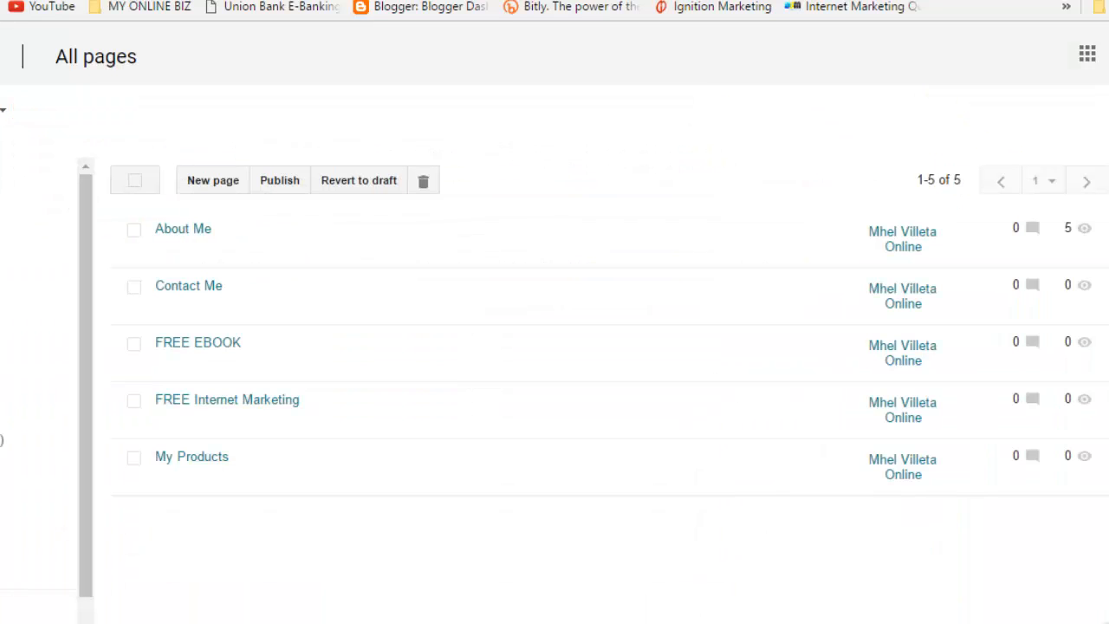
Step: Edit the My Products page from the All pages list
{"action": "mouse_move", "coordinate": [186, 493]}
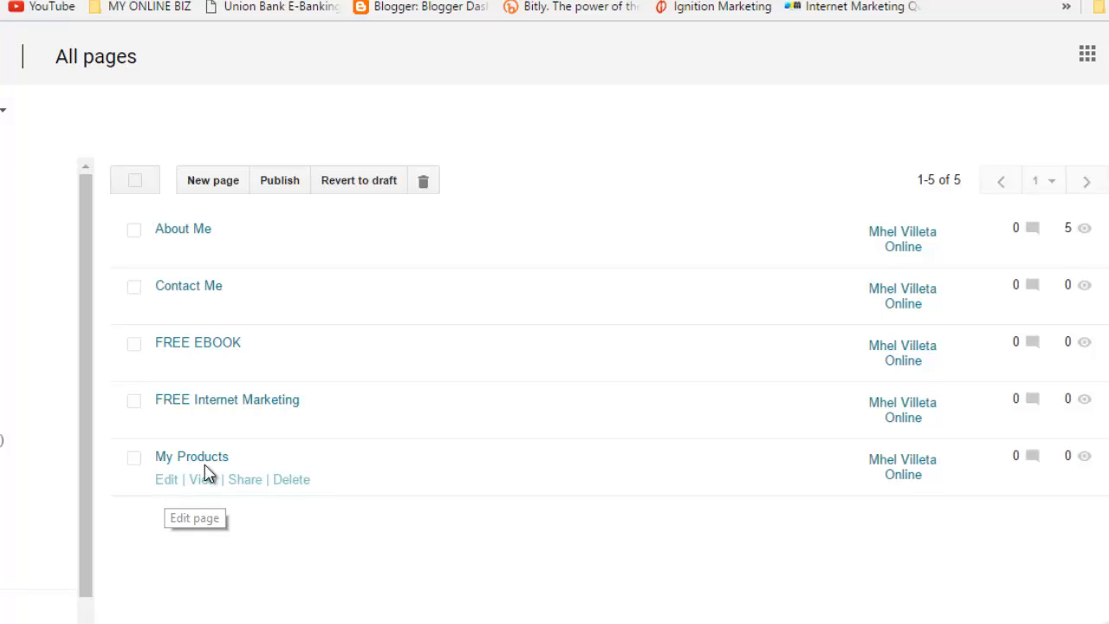
{"action": "left_click", "coordinate": [167, 488]}
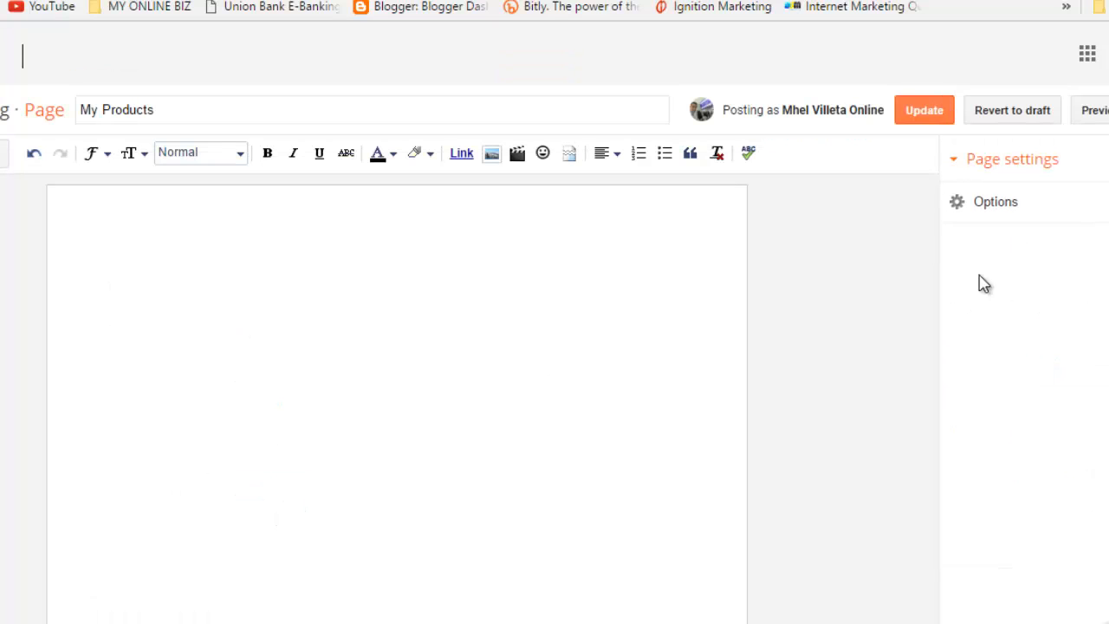
Step: Upload 3-Pieces-2 from the IMAGES folder and insert it into the My Products page
{"action": "left_click", "coordinate": [493, 156]}
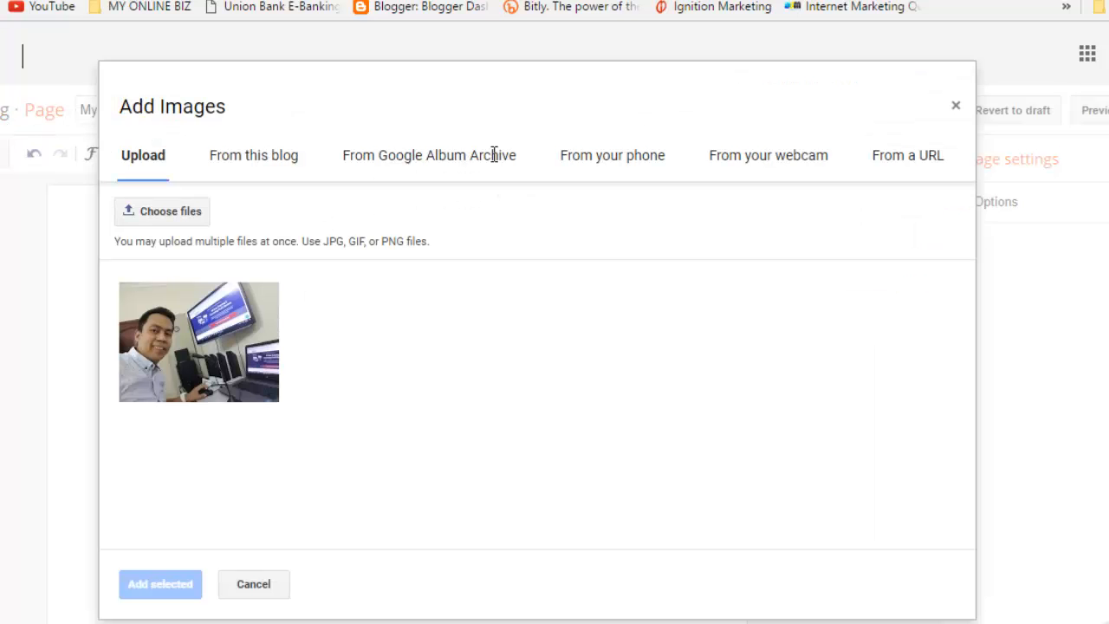
{"action": "left_click", "coordinate": [165, 213]}
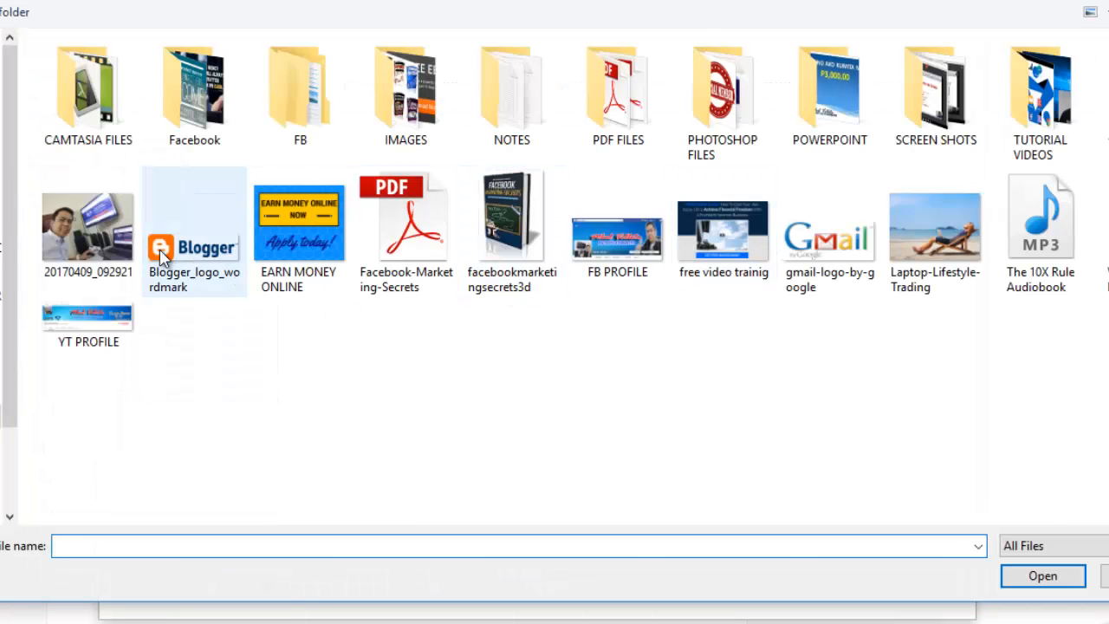
{"action": "left_click", "coordinate": [401, 142]}
{"action": "double_click", "coordinate": [401, 141]}
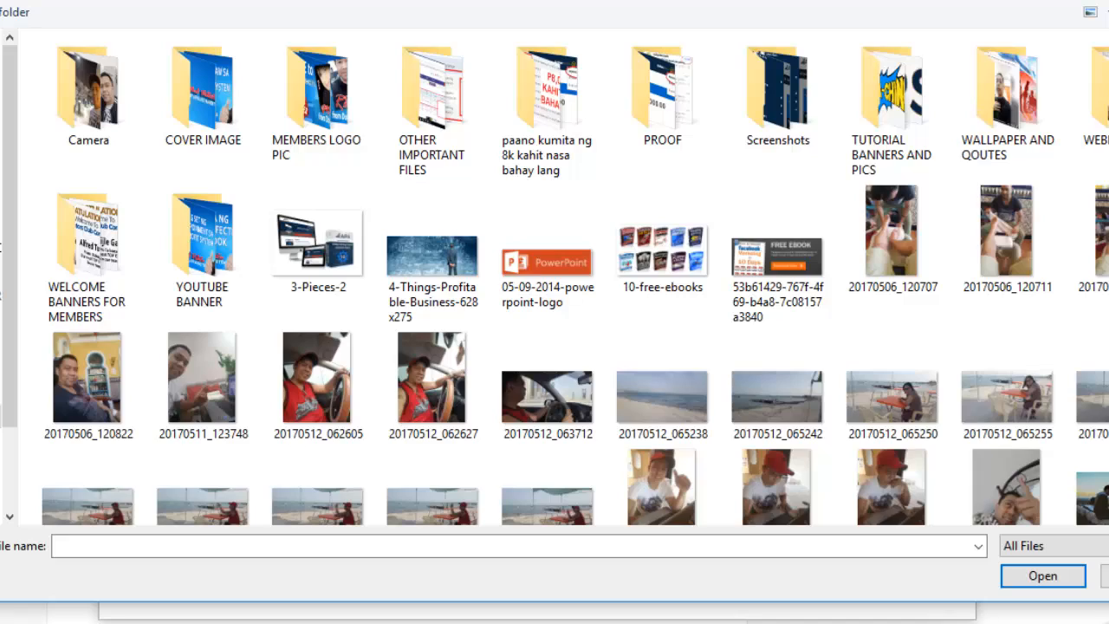
{"action": "scroll", "coordinate": [308, 175], "scroll_direction": "down", "scroll_amount": 4}
{"action": "scroll", "coordinate": [308, 175], "scroll_direction": "up", "scroll_amount": 4}
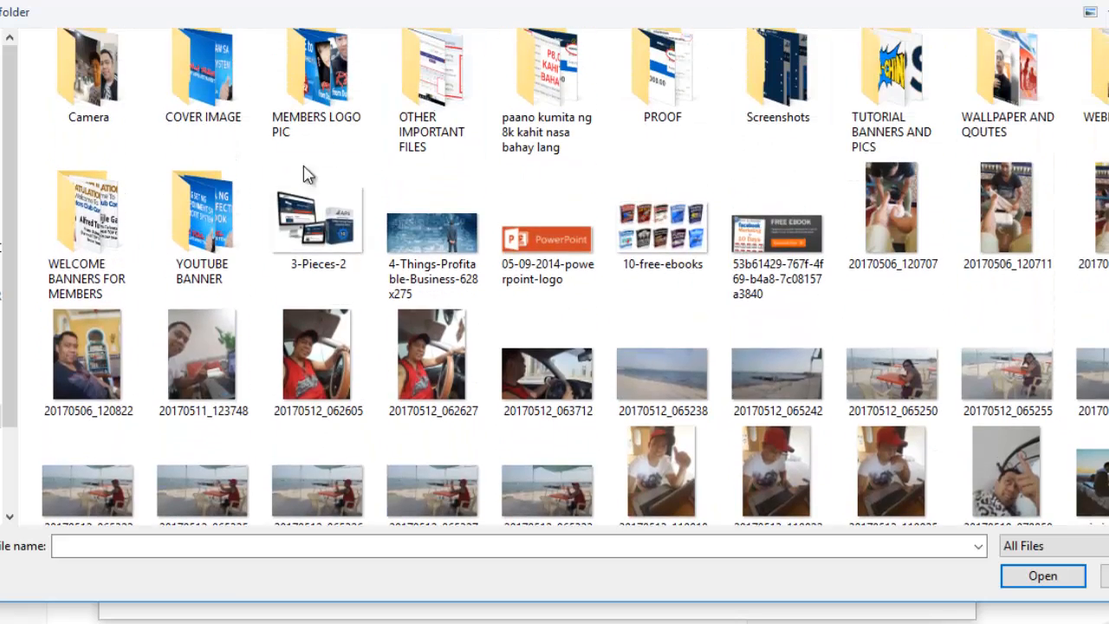
{"action": "left_click", "coordinate": [319, 241]}
{"action": "left_click", "coordinate": [1032, 580]}
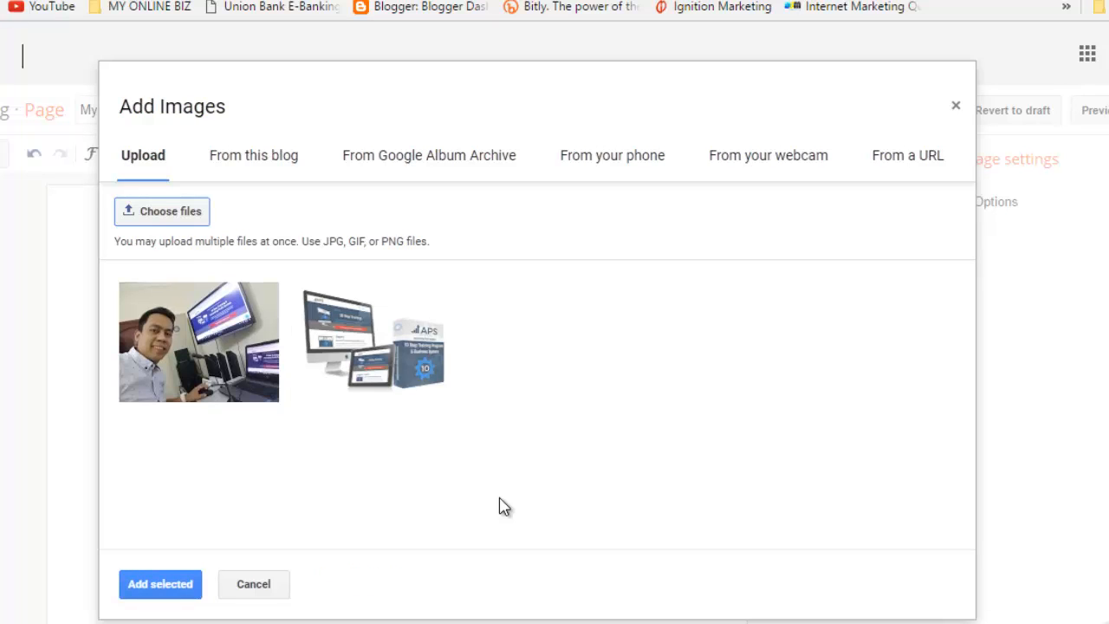
{"action": "left_click", "coordinate": [385, 343]}
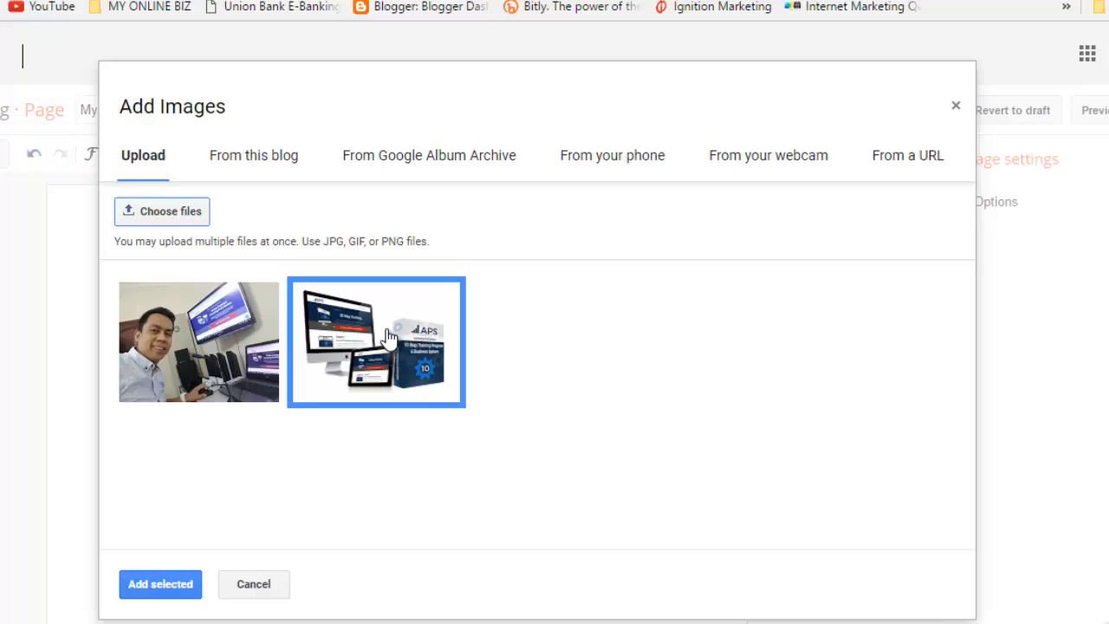
{"action": "left_click", "coordinate": [152, 586]}
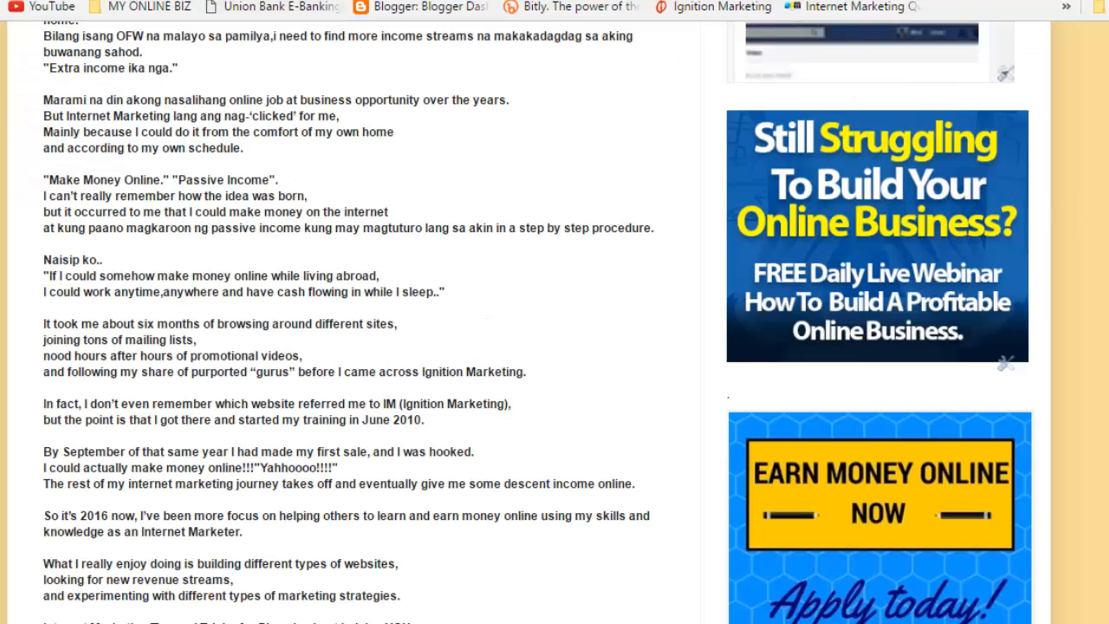
Step: Go back to the My Products page editor and select the APS product image to show its size options
{"action": "scroll", "coordinate": [555, 321], "scroll_direction": "up", "scroll_amount": 3}
{"action": "scroll", "coordinate": [299, 500], "scroll_direction": "up", "scroll_amount": 5}
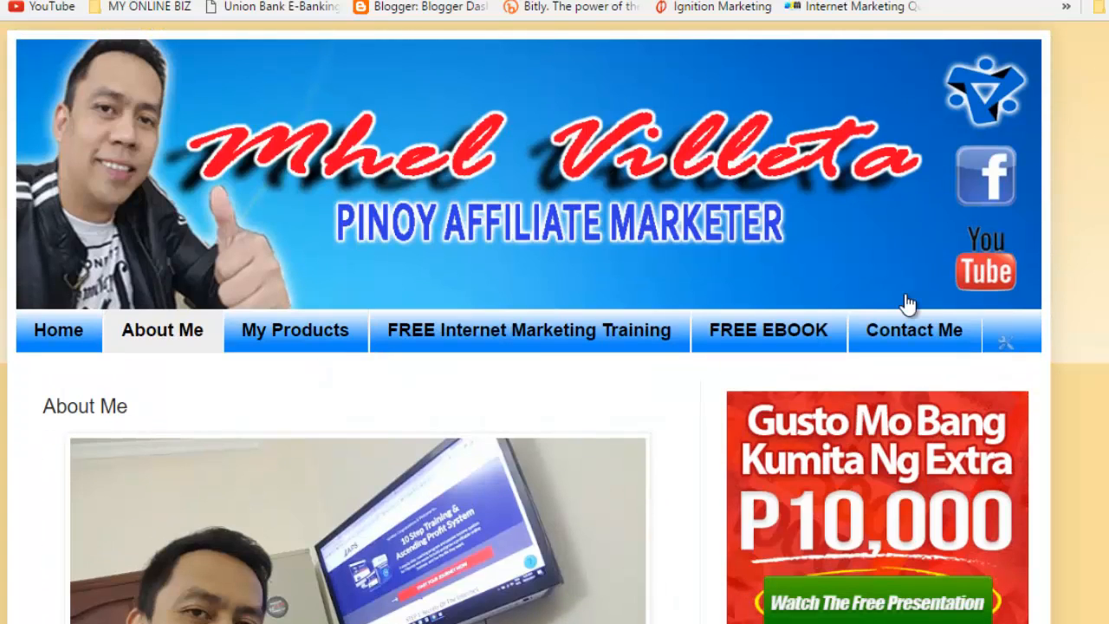
{"action": "key", "text": "ctrl+Tab"}
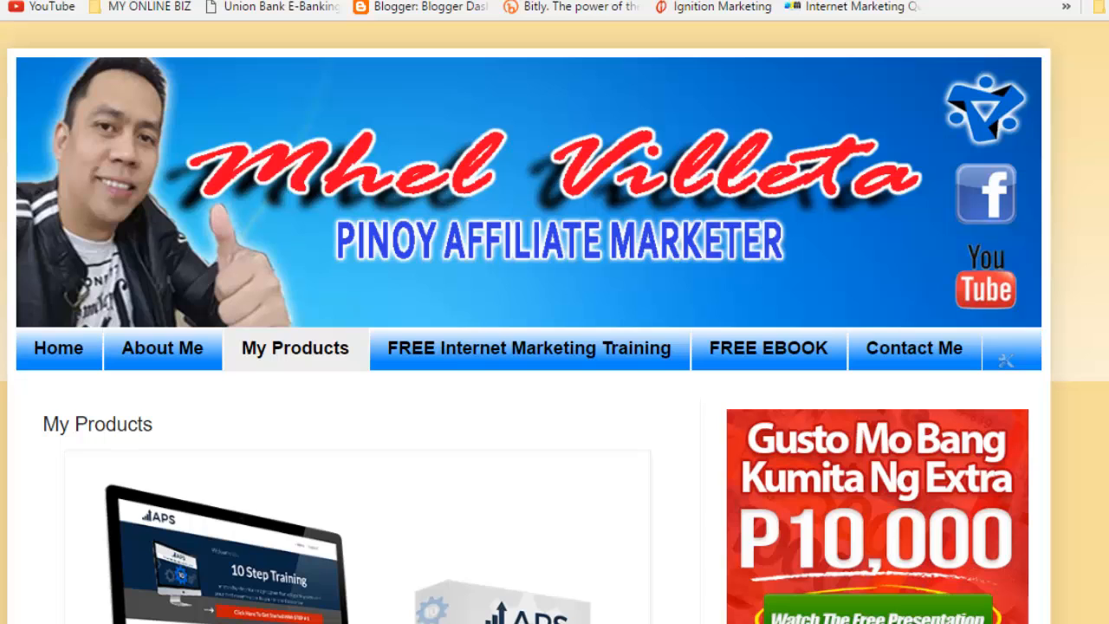
{"action": "scroll", "coordinate": [554, 322], "scroll_direction": "down", "scroll_amount": 4}
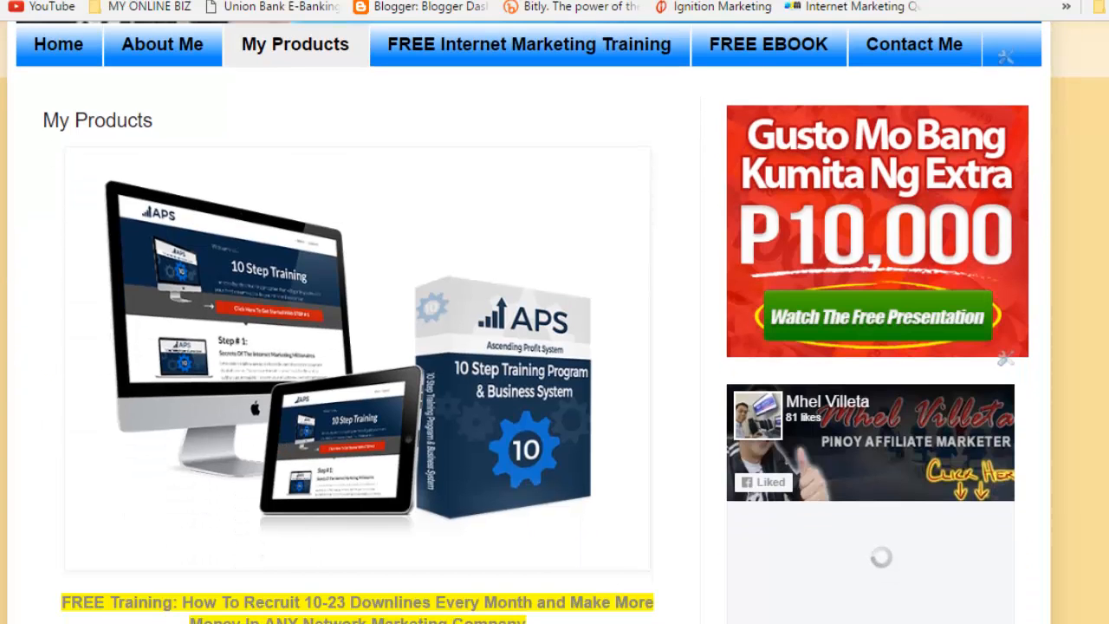
{"action": "key", "text": "ctrl+shift+Tab"}
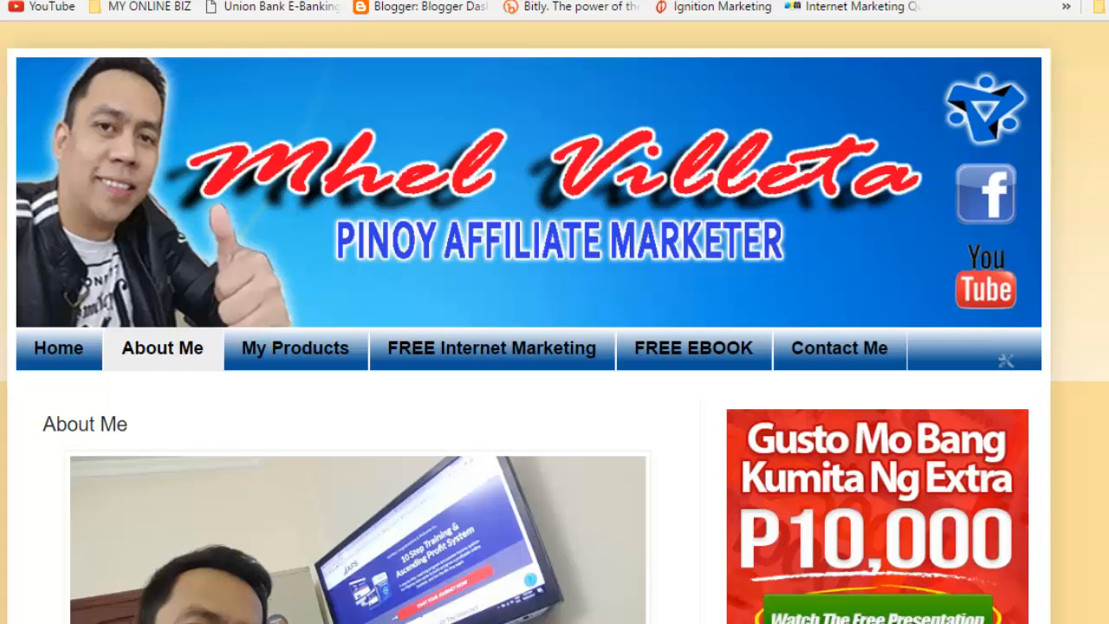
{"action": "key", "text": "ctrl+Tab"}
{"action": "left_click", "coordinate": [455, 309]}
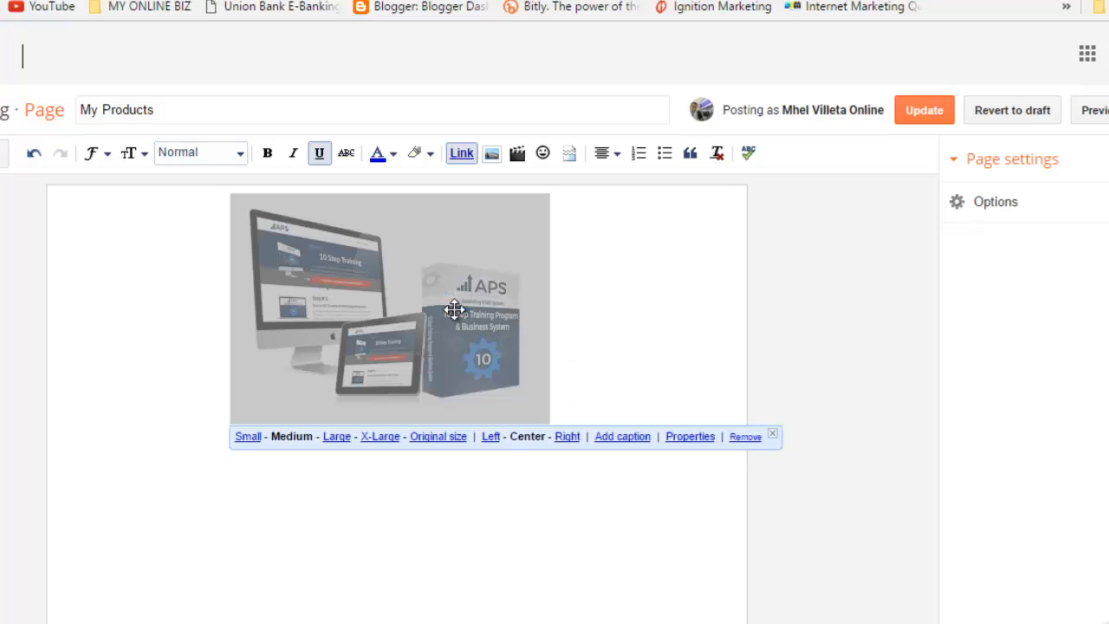
Step: Resize the APS product image to X-Large
{"action": "left_click", "coordinate": [373, 439]}
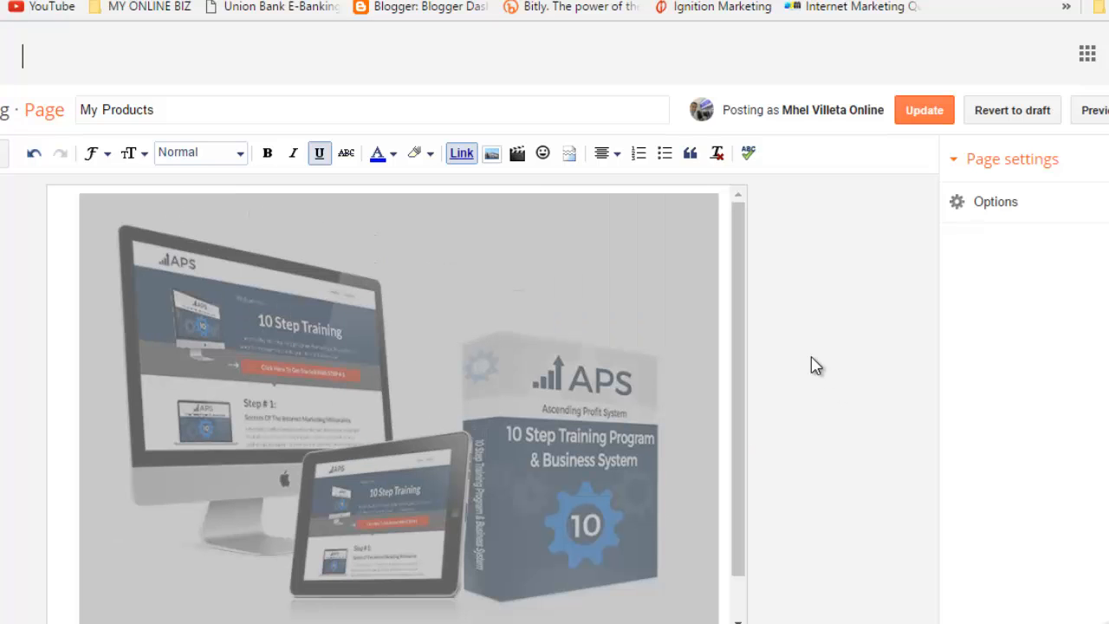
{"action": "left_click", "coordinate": [728, 311]}
{"action": "scroll", "coordinate": [736, 382], "scroll_direction": "down", "scroll_amount": 1}
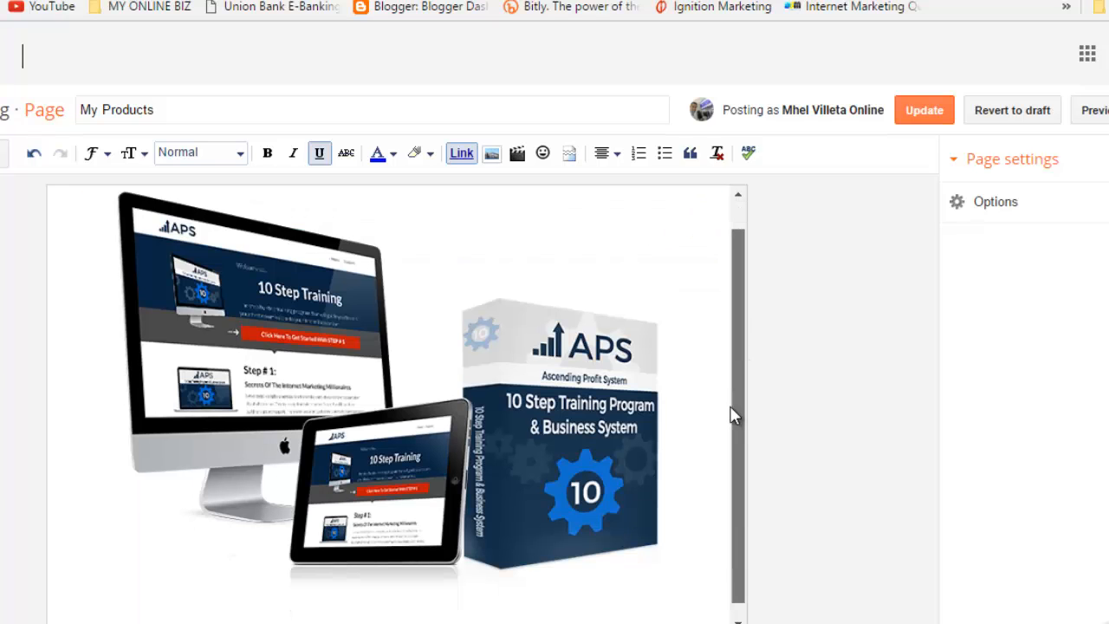
Step: Place the cursor beside the image and add a new empty line below it
{"action": "left_click", "coordinate": [588, 413]}
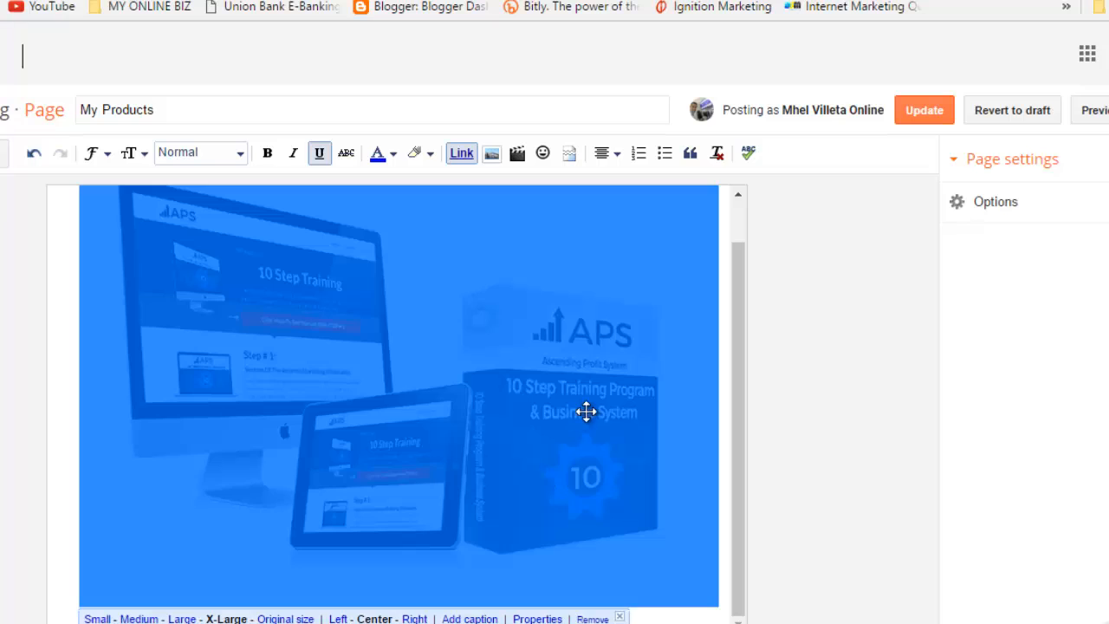
{"action": "left_click", "coordinate": [728, 409]}
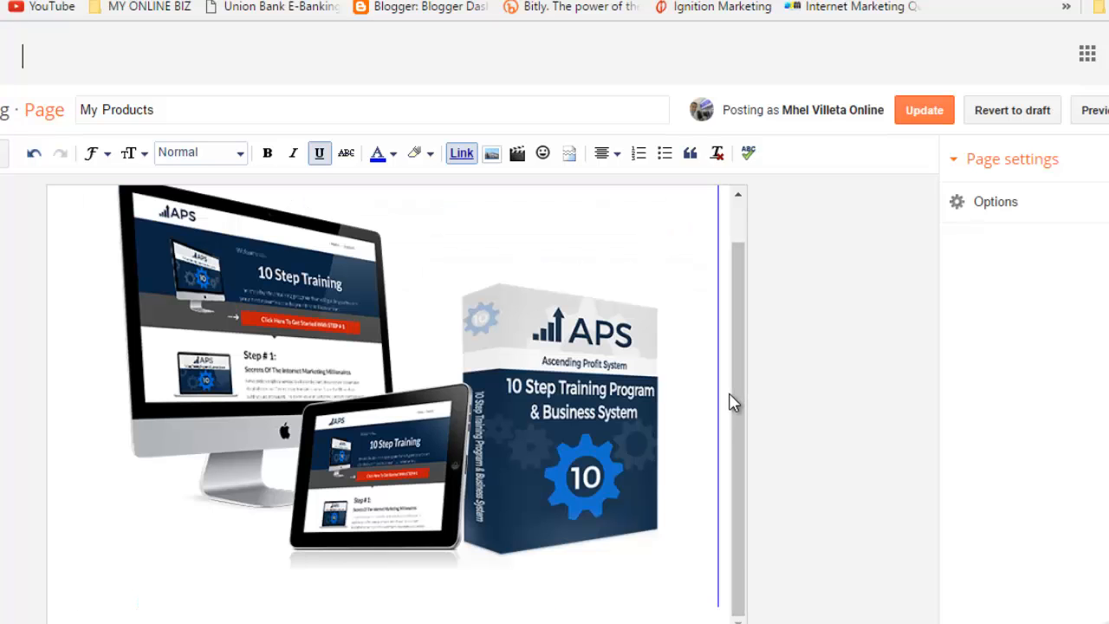
{"action": "key", "text": "Return"}
{"action": "key", "text": "Return"}
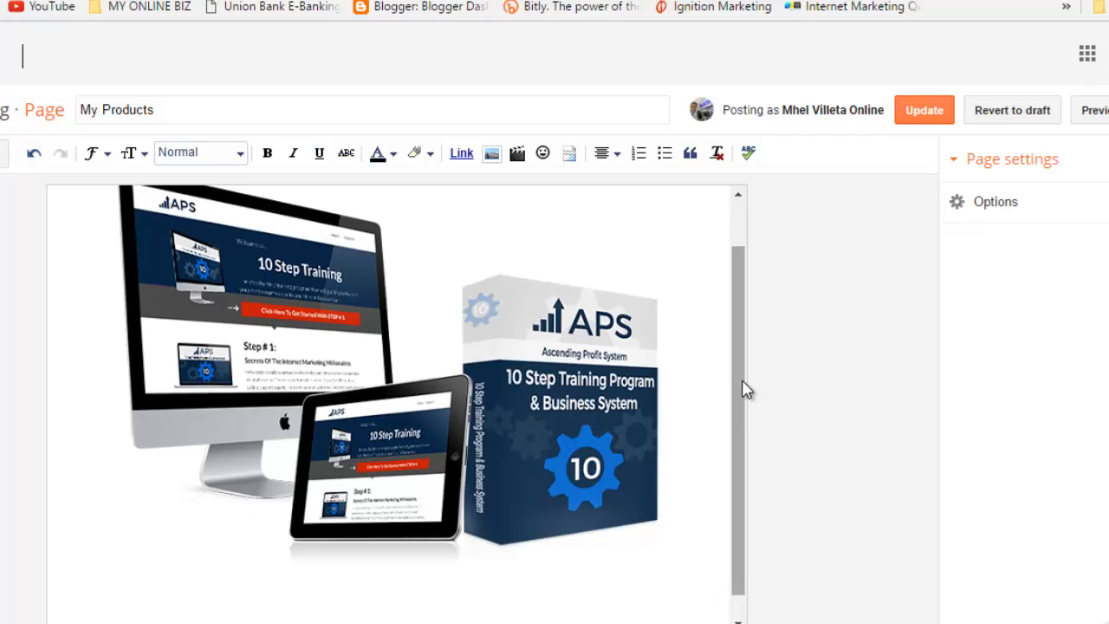
{"action": "left_click_drag", "start_coordinate": [743, 388], "coordinate": [747, 425]}
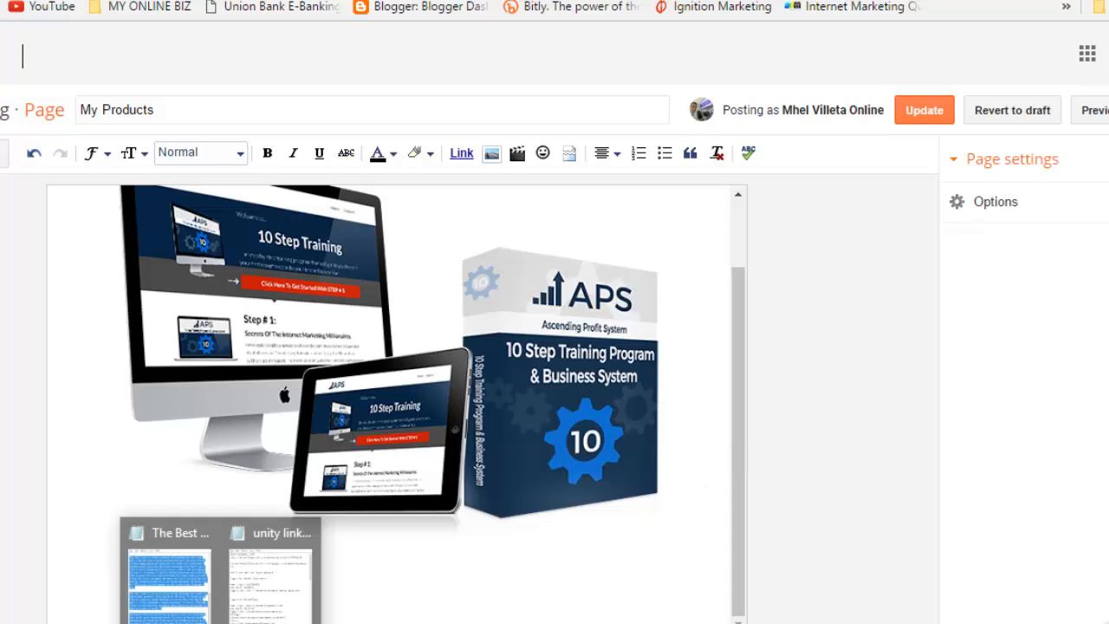
Step: Open '23 Downlines Every Month' from Notepad's recent files, select all its text, and return to Blogger
{"action": "right_click", "coordinate": [221, 623]}
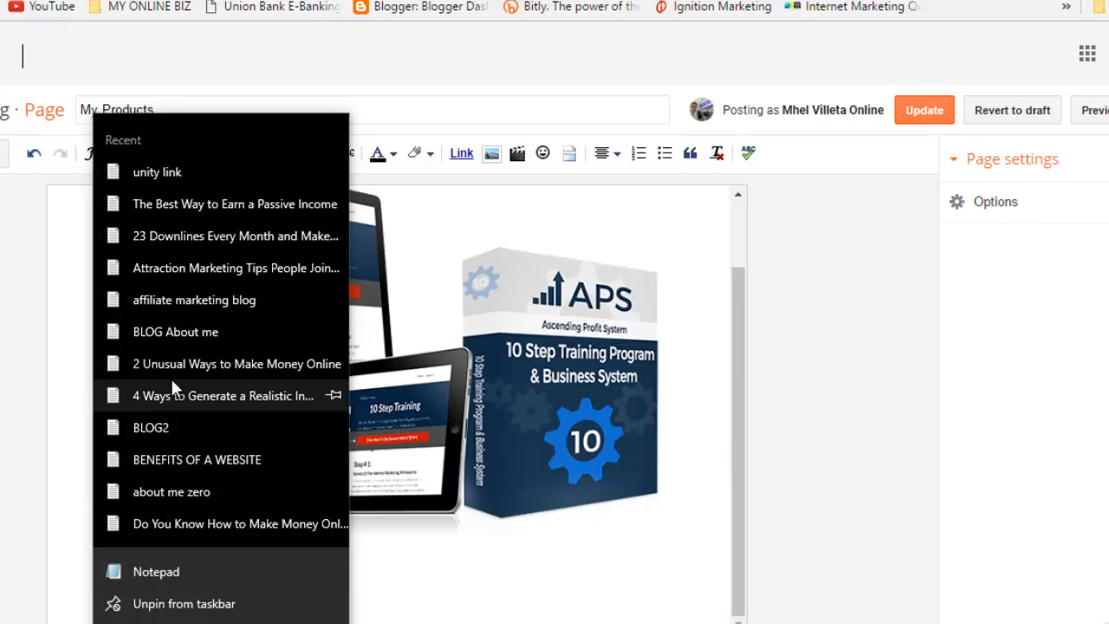
{"action": "left_click", "coordinate": [276, 234]}
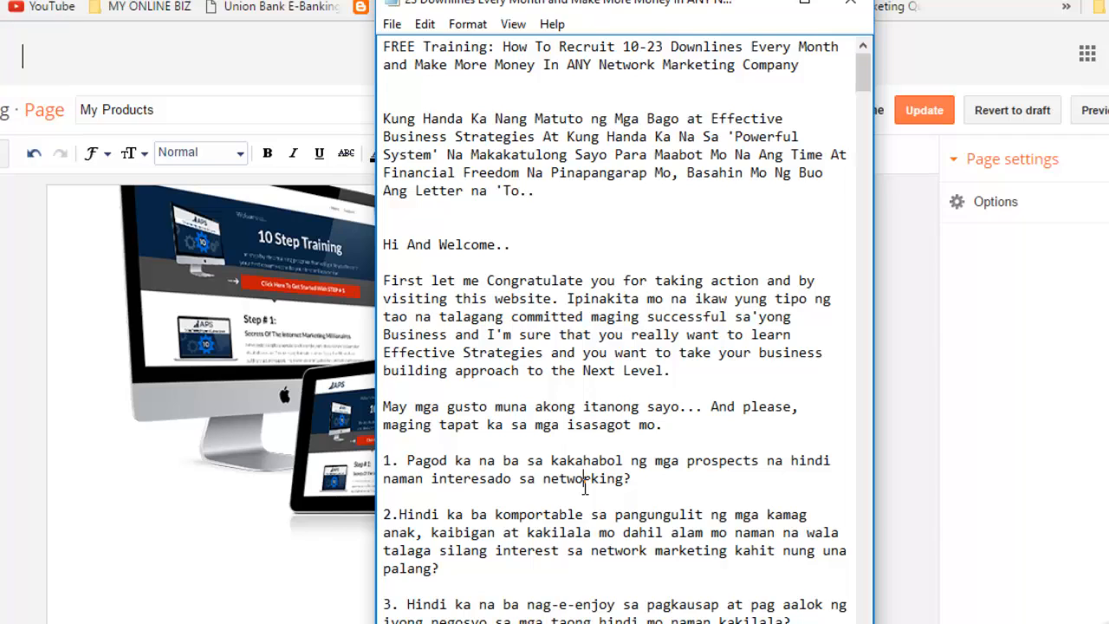
{"action": "key", "text": "ctrl+a"}
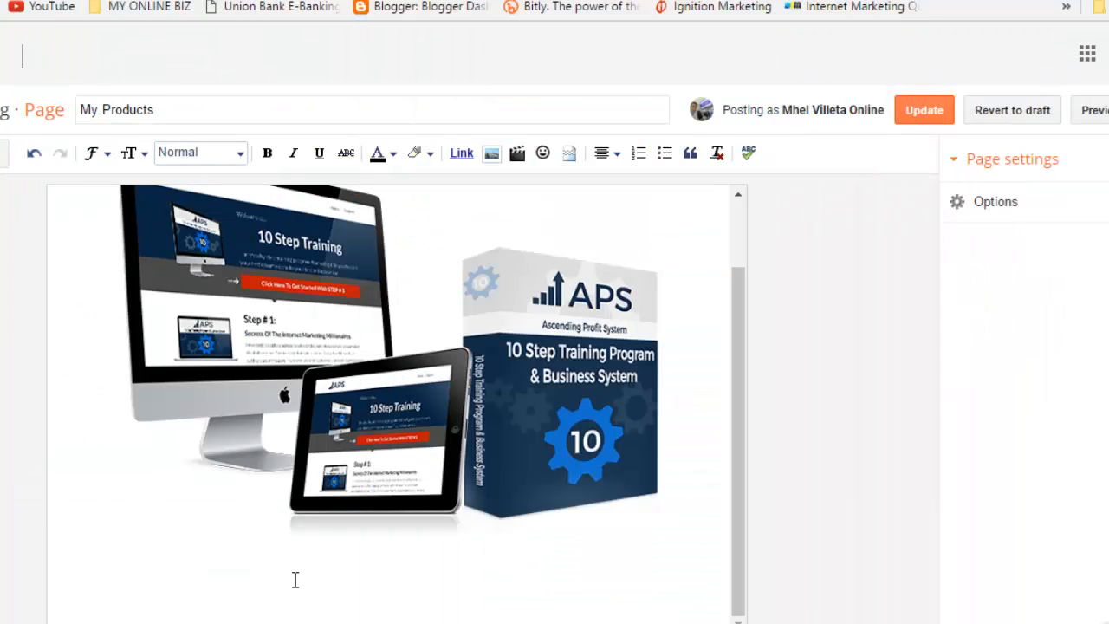
{"action": "left_click", "coordinate": [295, 576]}
Step: Paste the downlines sales letter below the image and left-align its paragraphs
{"action": "key", "text": "ctrl+v"}
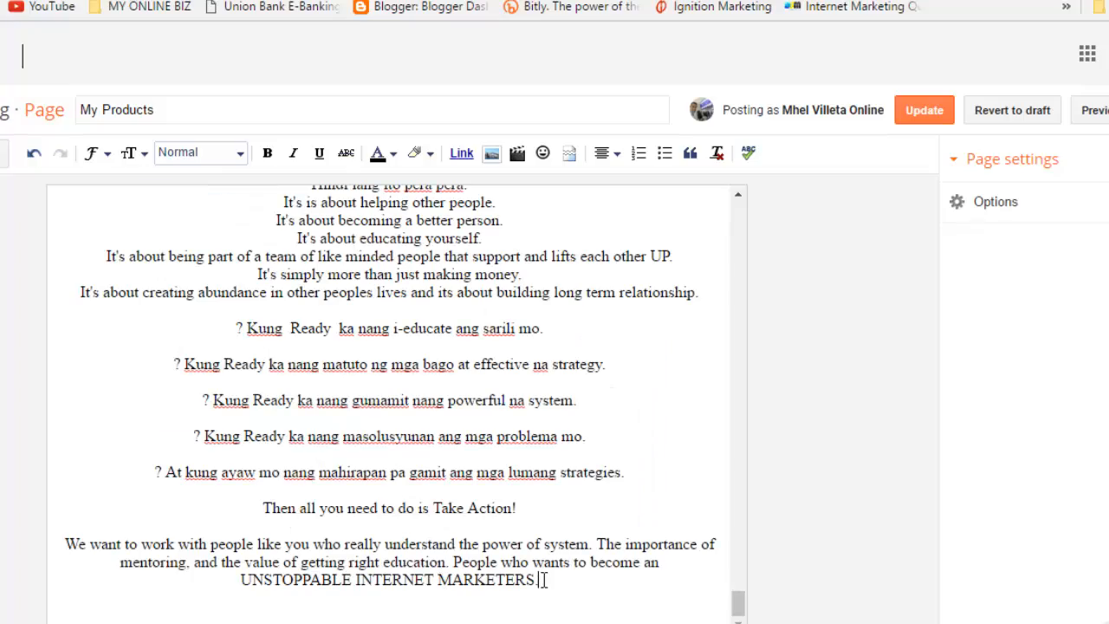
{"action": "left_click_drag", "start_coordinate": [579, 565], "coordinate": [277, 272]}
{"action": "left_click_drag", "start_coordinate": [283, 391], "coordinate": [78, 443]}
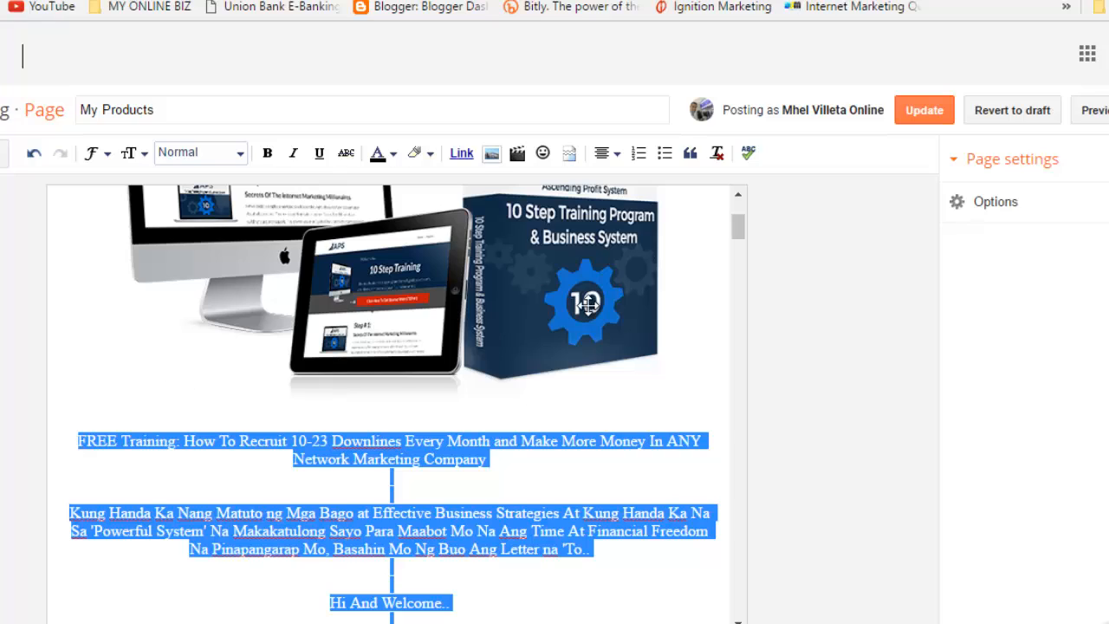
{"action": "left_click", "coordinate": [610, 154]}
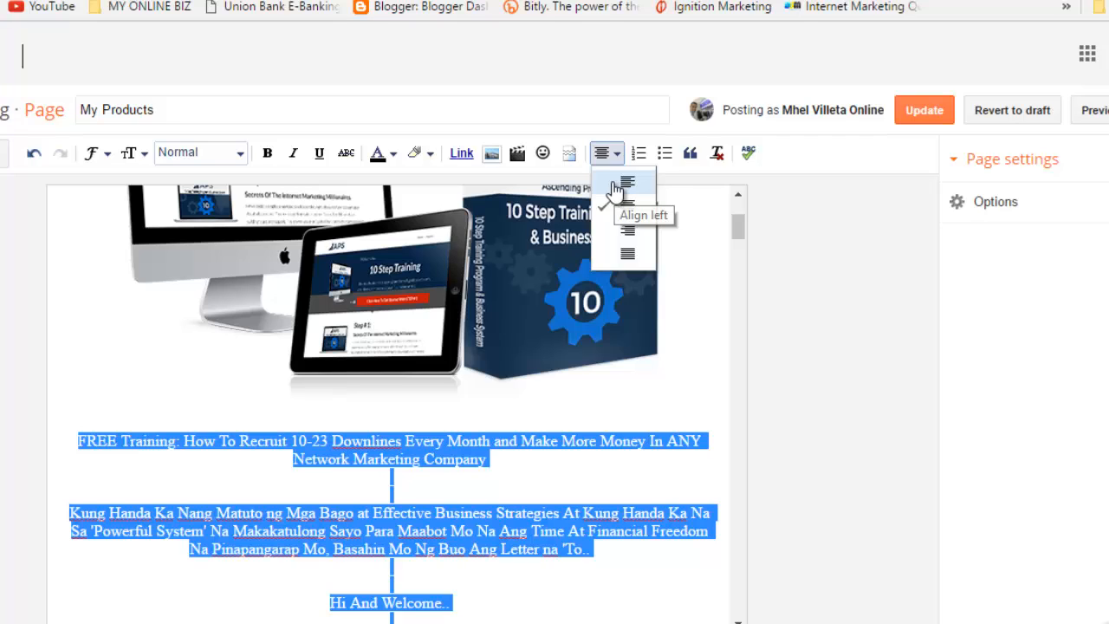
{"action": "left_click", "coordinate": [617, 189]}
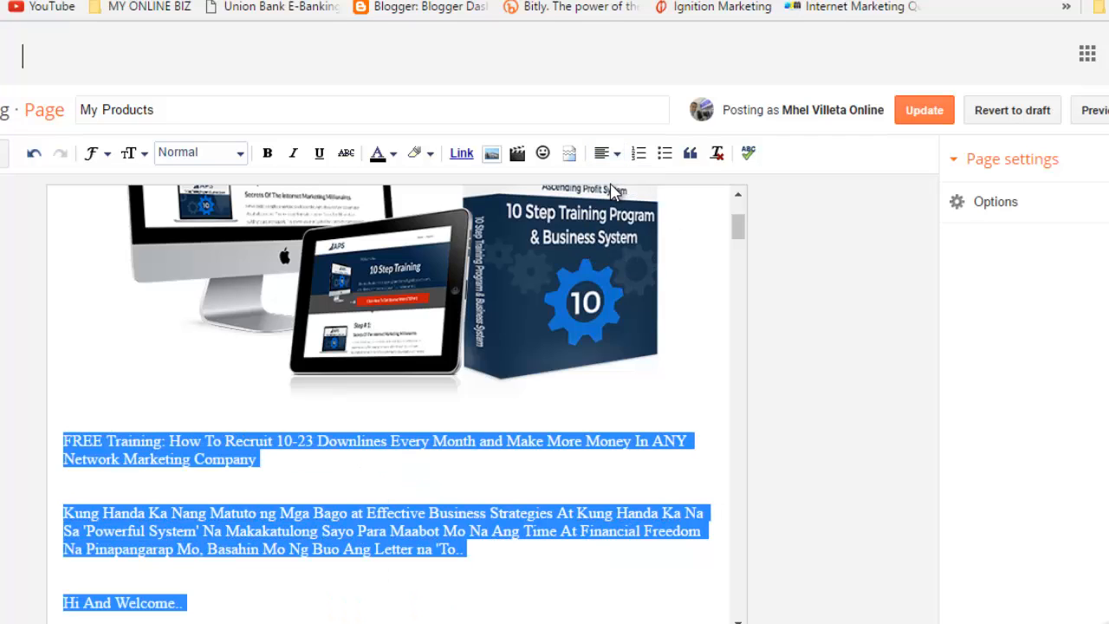
Step: Select the FREE Training heading paragraph and save the My Products page with Update
{"action": "left_click", "coordinate": [296, 456]}
{"action": "left_click_drag", "start_coordinate": [287, 451], "coordinate": [59, 443]}
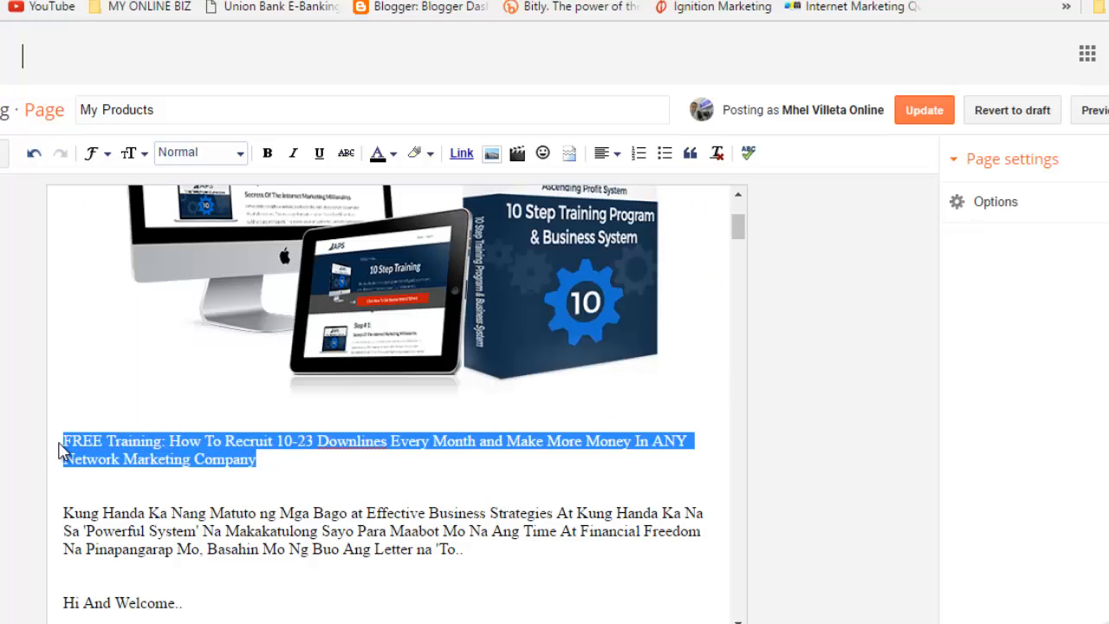
{"action": "left_click", "coordinate": [46, 349]}
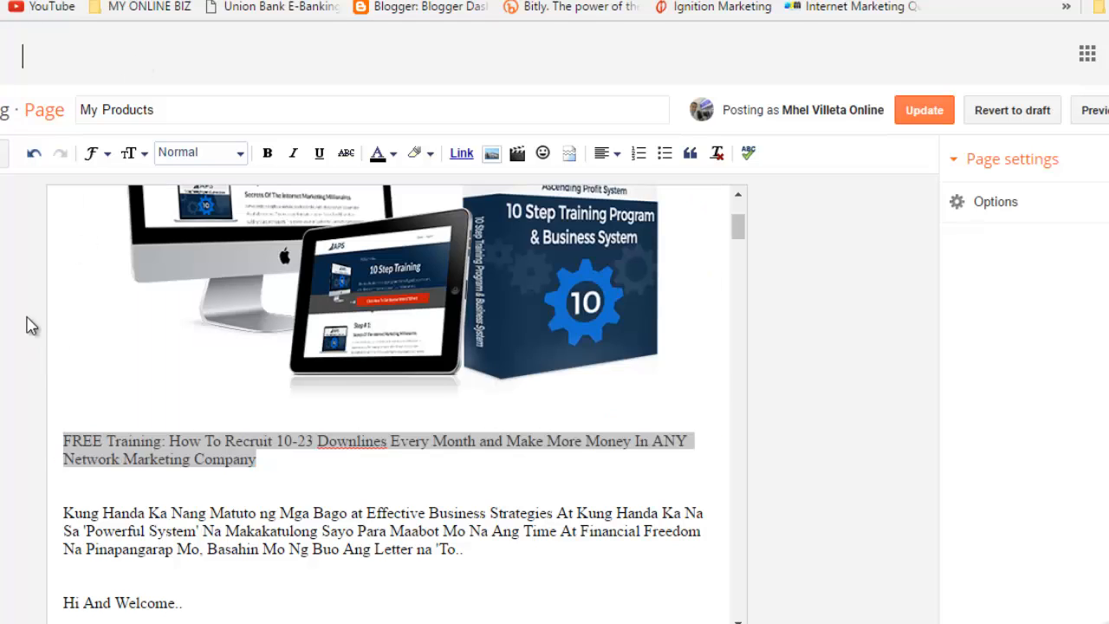
{"action": "left_click", "coordinate": [930, 118]}
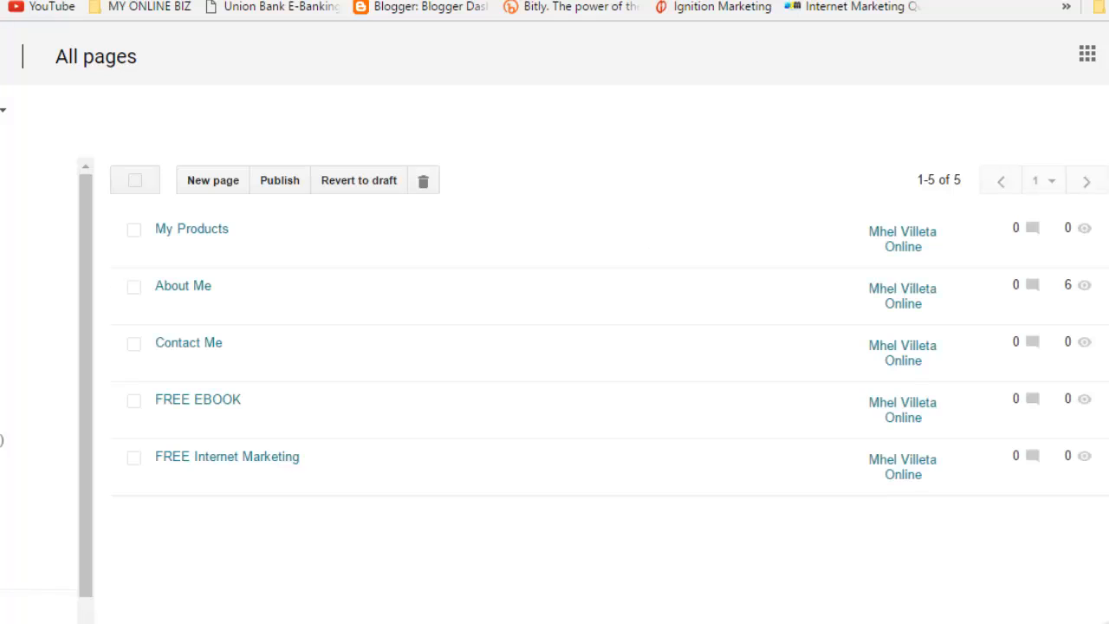
Step: Open the live blog from the All pages list
{"action": "left_click", "coordinate": [382, 1]}
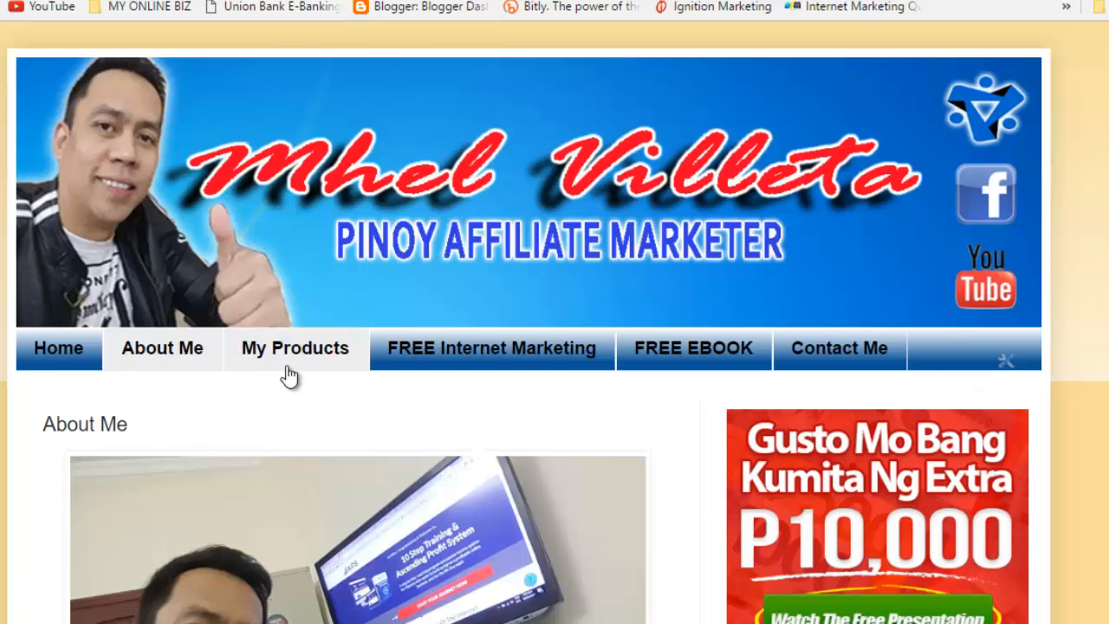
Step: Open My Products on the live blog, scroll through it, and follow the FREE Training heading link to the APS landing page
{"action": "left_click", "coordinate": [338, 360]}
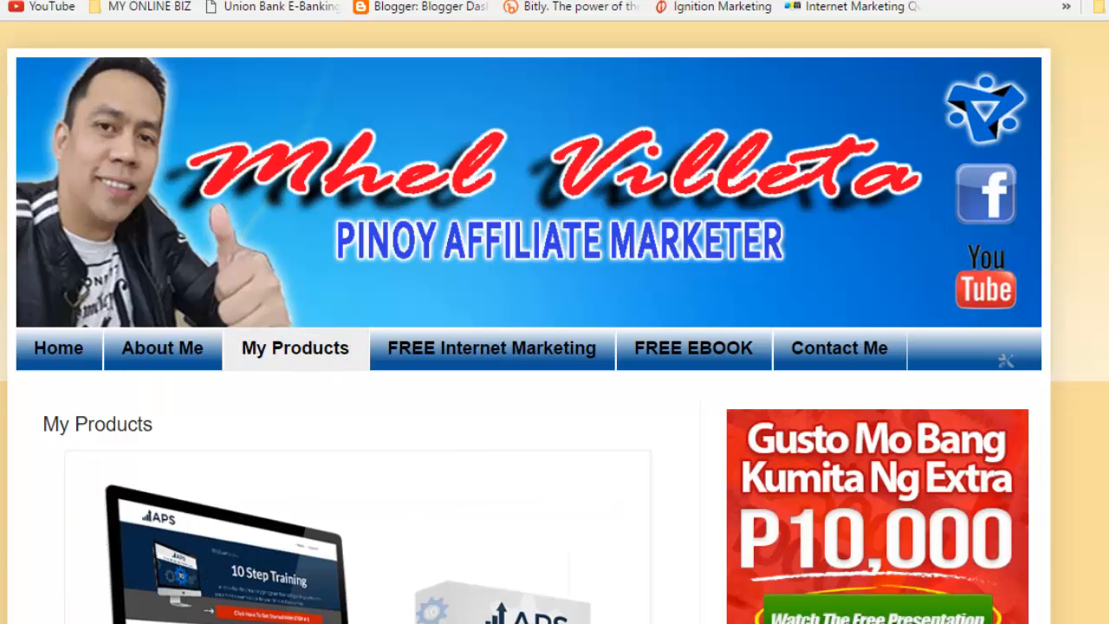
{"action": "scroll", "coordinate": [338, 360], "scroll_direction": "down", "scroll_amount": 1}
{"action": "scroll", "coordinate": [537, 322], "scroll_direction": "down", "scroll_amount": 10}
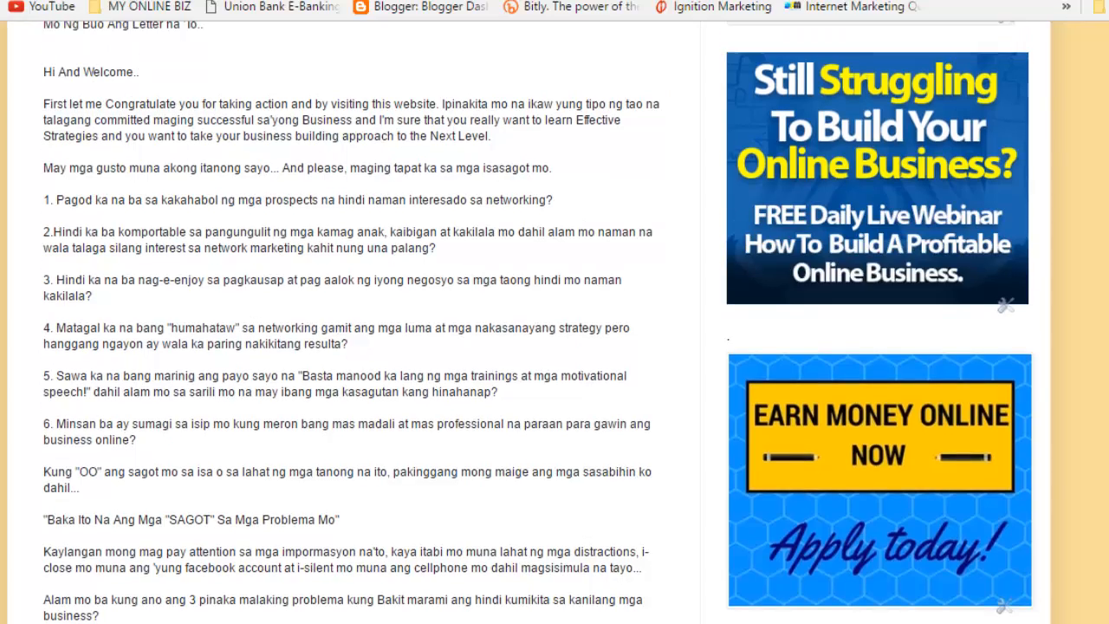
{"action": "scroll", "coordinate": [554, 323], "scroll_direction": "up", "scroll_amount": 8}
{"action": "scroll", "coordinate": [554, 323], "scroll_direction": "down", "scroll_amount": 2}
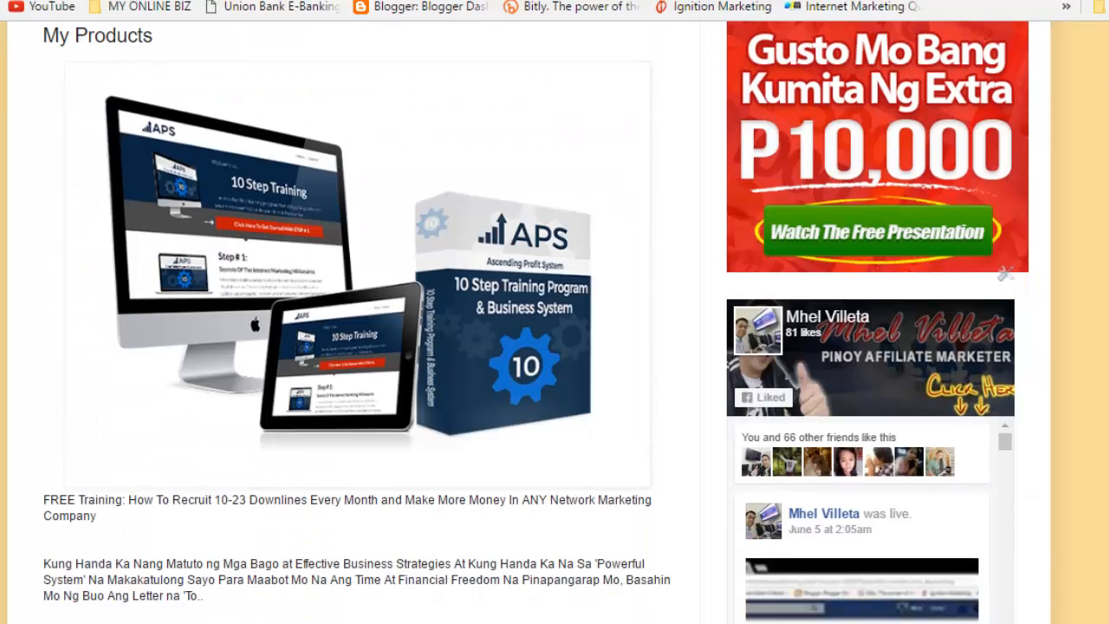
{"action": "scroll", "coordinate": [555, 322], "scroll_direction": "down", "scroll_amount": 2}
{"action": "scroll", "coordinate": [956, 42], "scroll_direction": "up", "scroll_amount": 5}
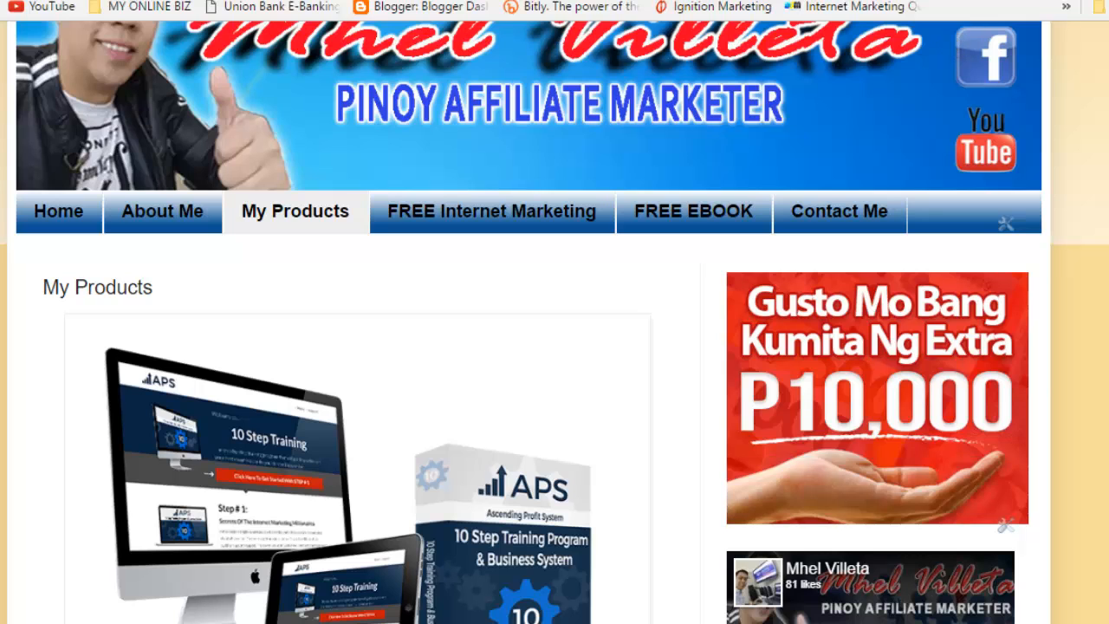
{"action": "scroll", "coordinate": [554, 323], "scroll_direction": "down", "scroll_amount": 2}
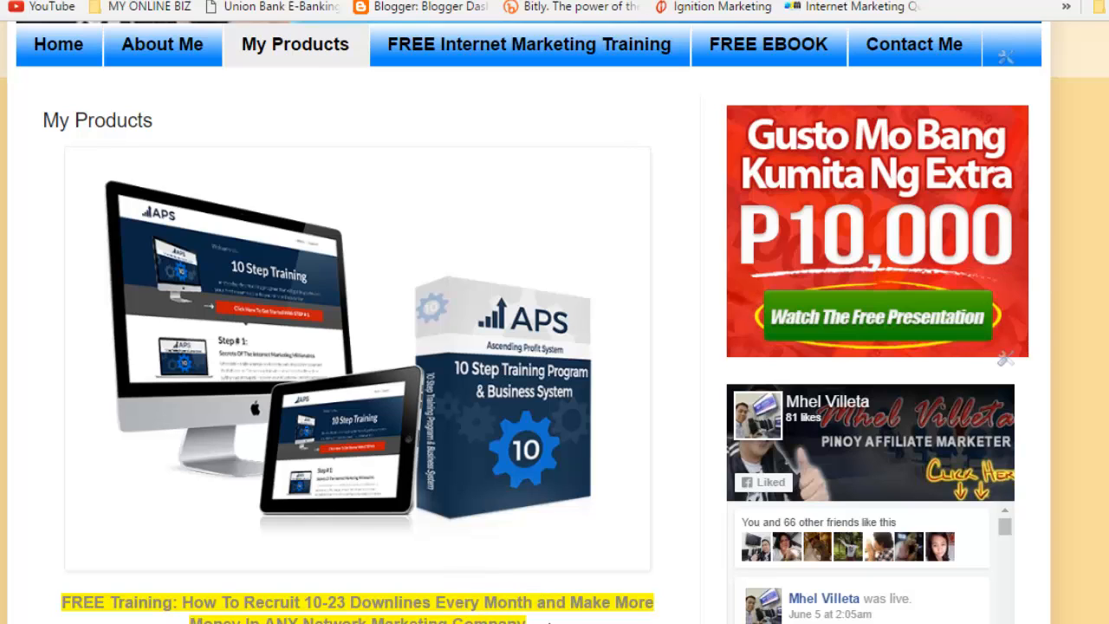
{"action": "left_click", "coordinate": [490, 609]}
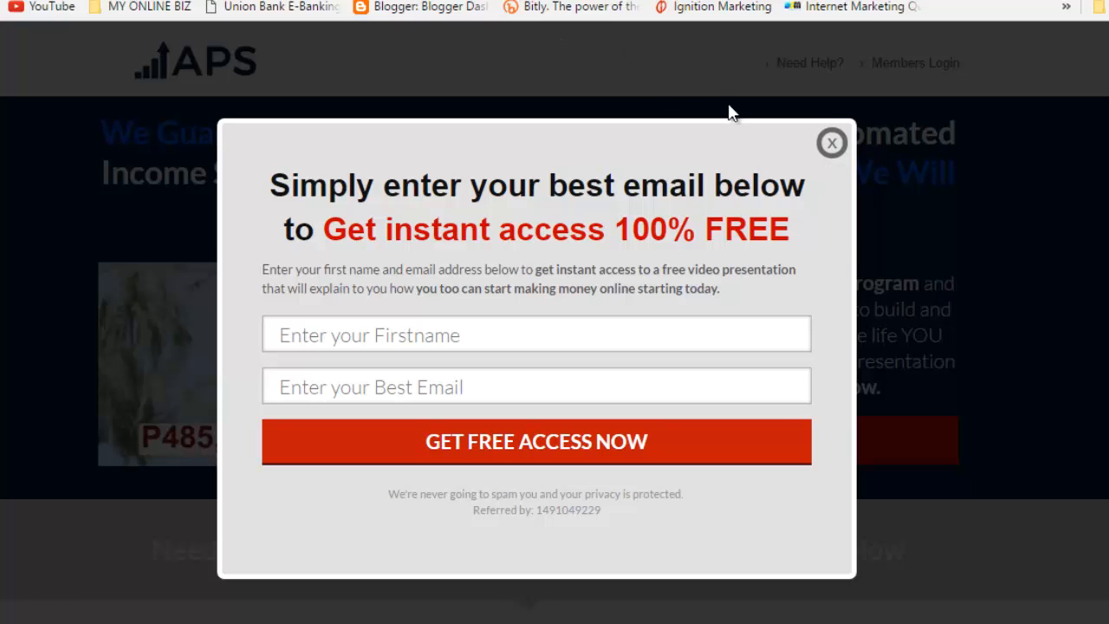
Step: Close the APS sign-up popup, review the live My Products page again, and return to Blogger's All pages
{"action": "left_click", "coordinate": [832, 143]}
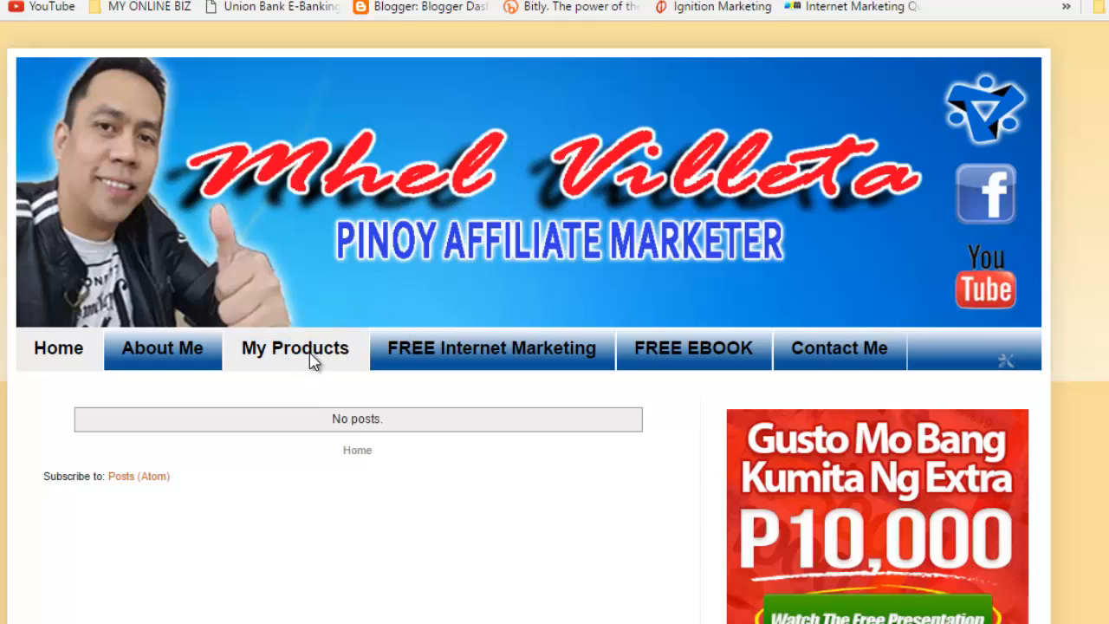
{"action": "left_click", "coordinate": [312, 360]}
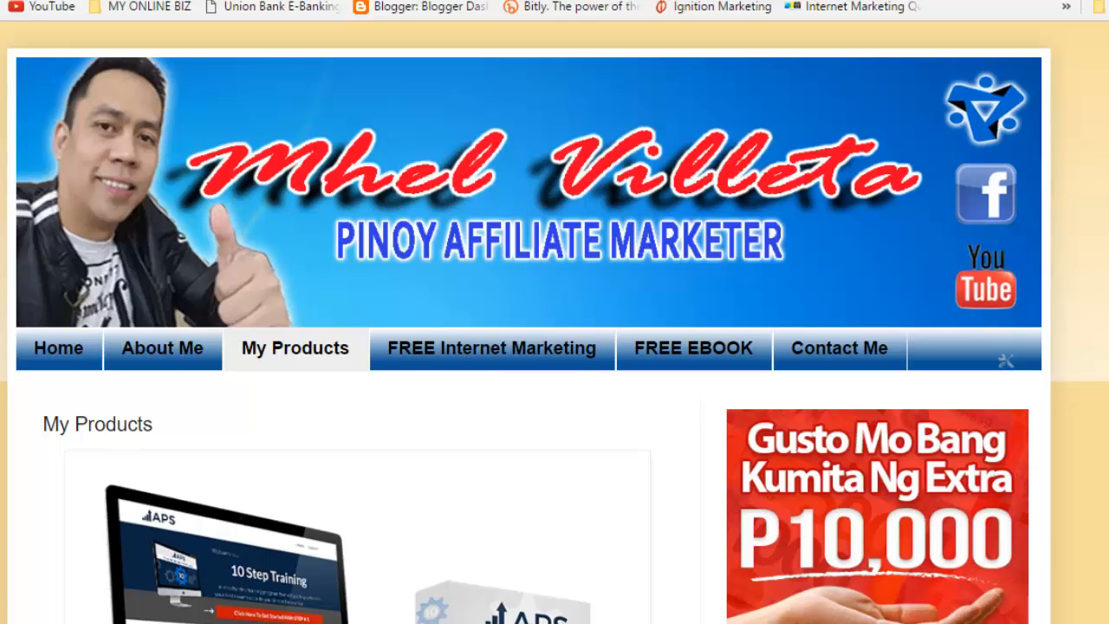
{"action": "scroll", "coordinate": [555, 347], "scroll_direction": "down", "scroll_amount": 8}
{"action": "scroll", "coordinate": [555, 347], "scroll_direction": "up", "scroll_amount": 2}
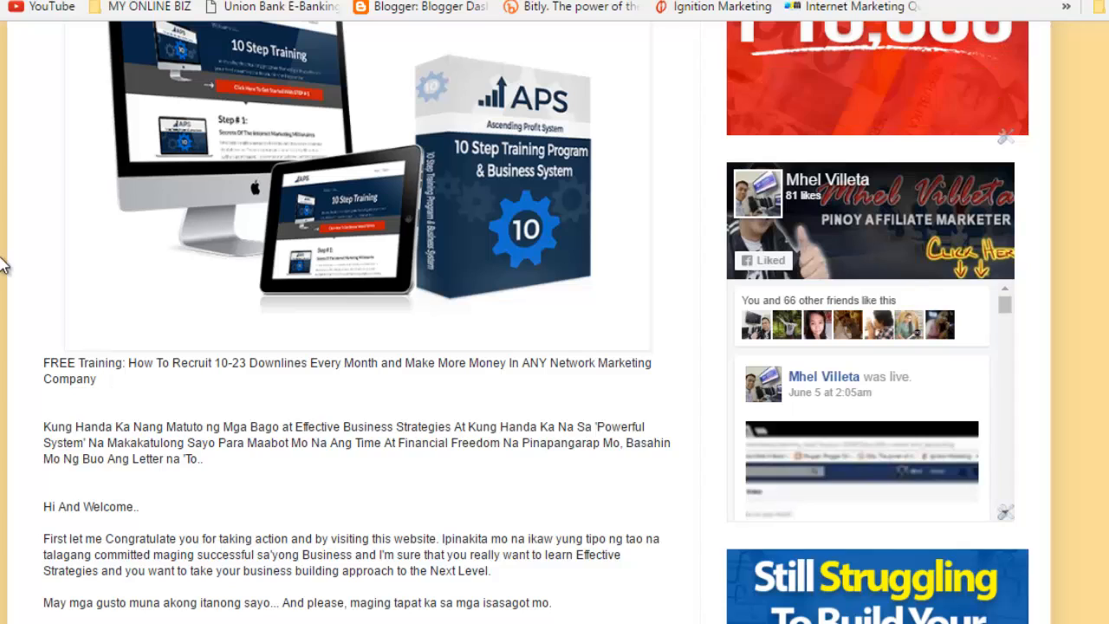
{"action": "key", "text": "ctrl+shift+Tab"}
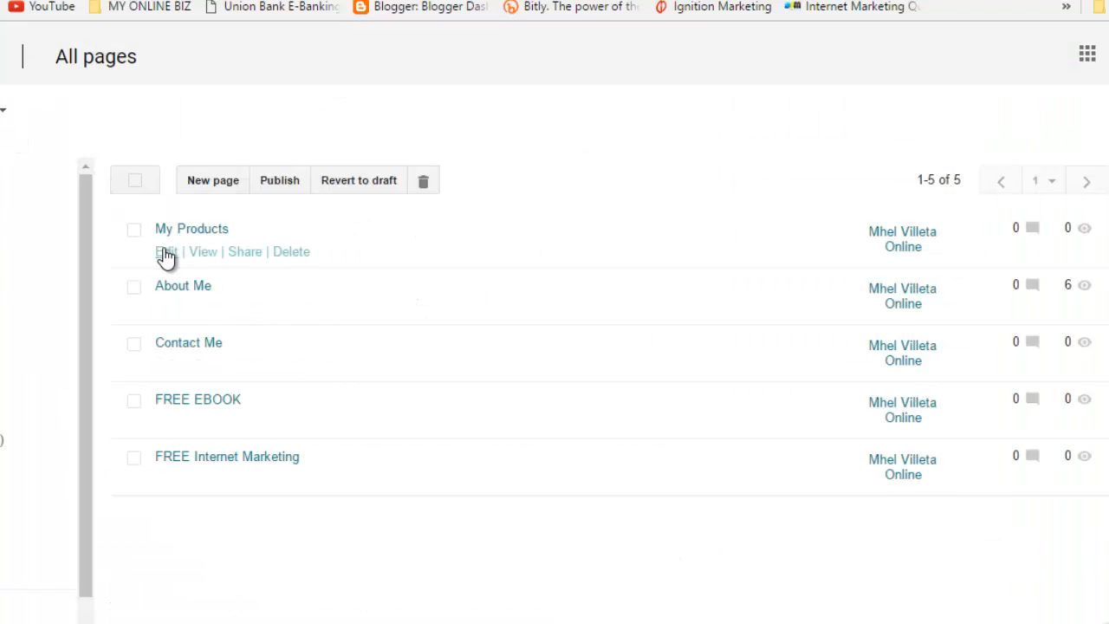
Step: Reopen My Products for editing and select the whole FREE Training line
{"action": "left_click", "coordinate": [166, 253]}
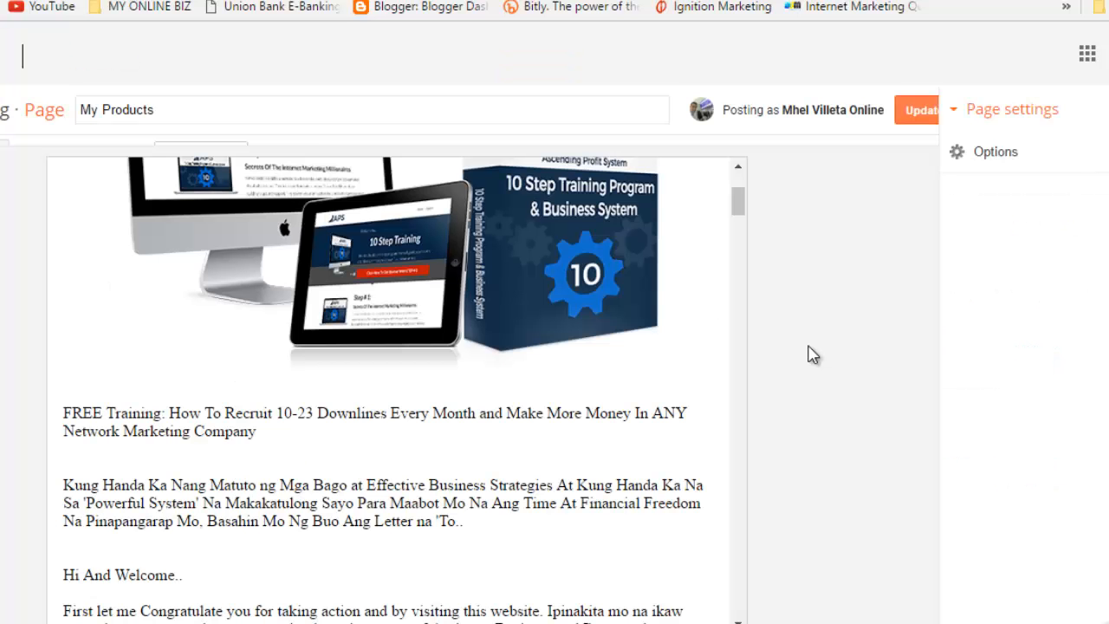
{"action": "left_click", "coordinate": [279, 459]}
{"action": "left_click_drag", "start_coordinate": [279, 460], "coordinate": [95, 441]}
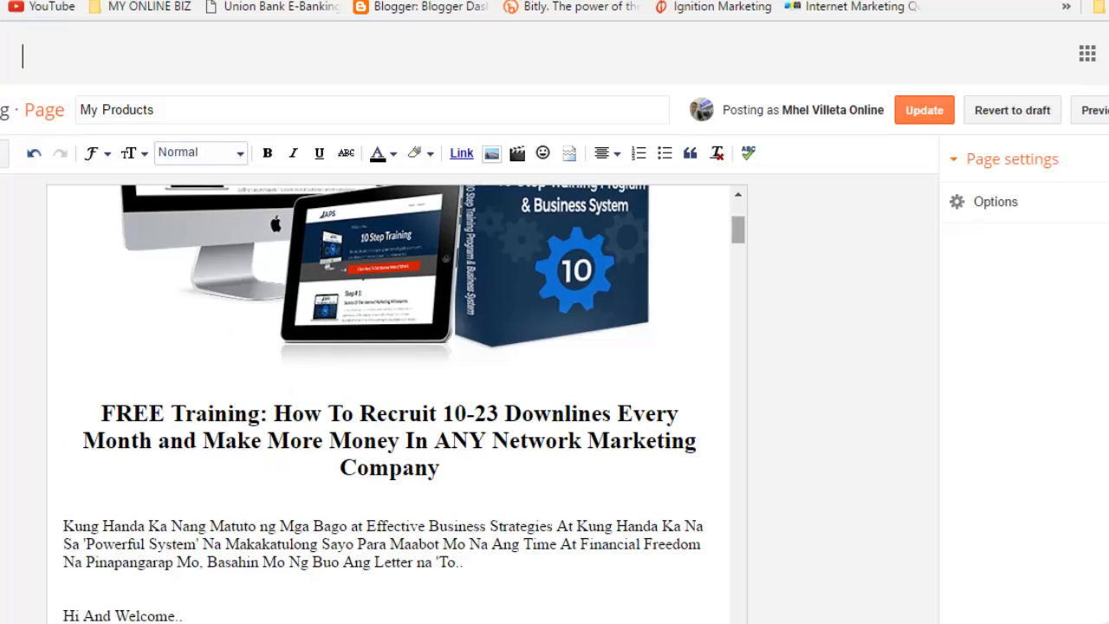
Step: Select the APS product image at the top and open the Edit Link dialog for it
{"action": "mouse_move", "coordinate": [738, 230]}
{"action": "left_mouse_down"}
{"action": "mouse_move", "coordinate": [739, 244]}
{"action": "mouse_move", "coordinate": [739, 216]}
{"action": "left_mouse_up"}
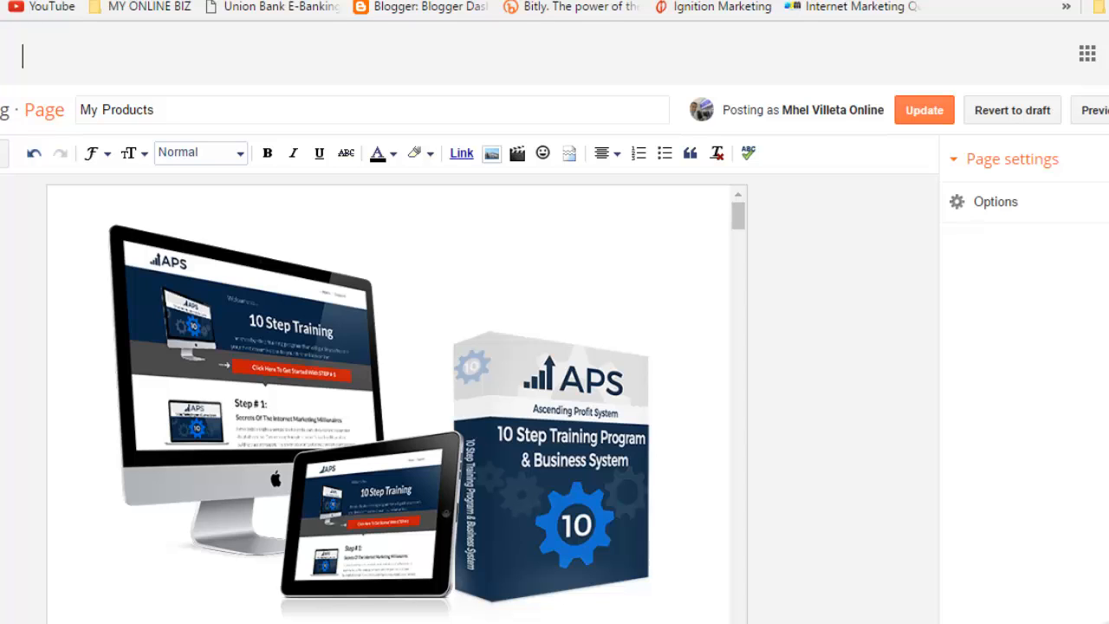
{"action": "left_click", "coordinate": [390, 407]}
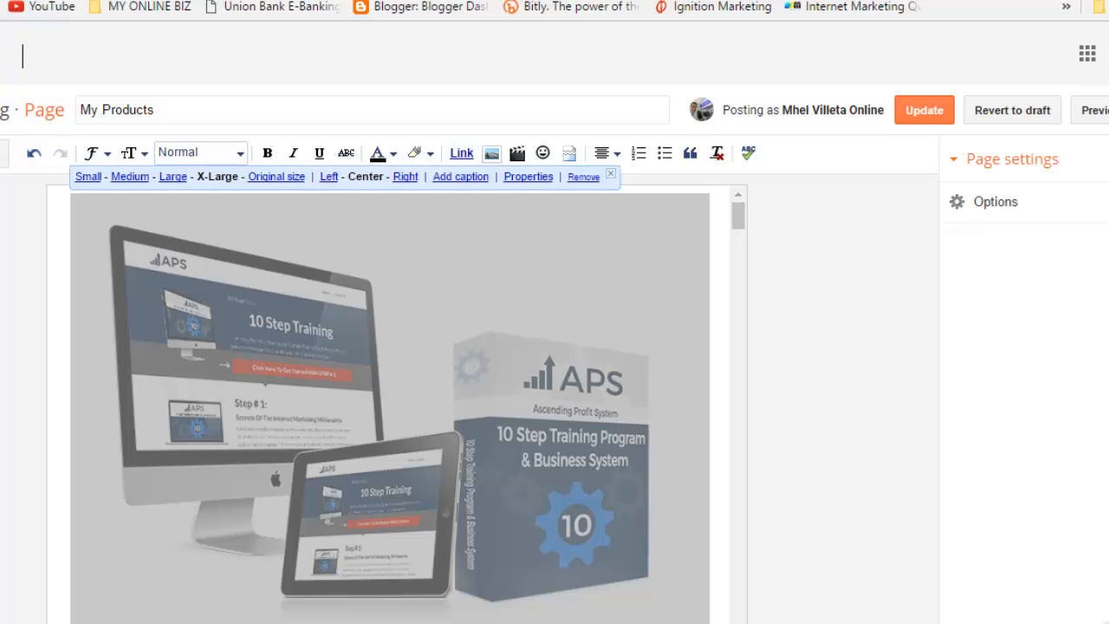
{"action": "left_click", "coordinate": [462, 153]}
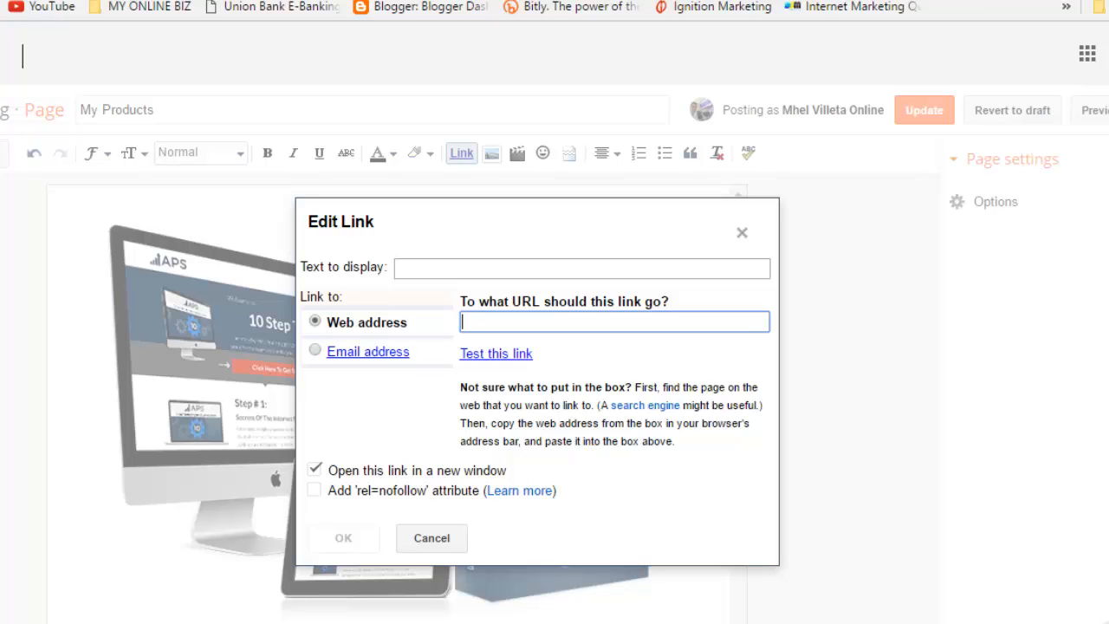
Step: Set the product image's link to the pasted ascendingprofit.com referral URL and Update the page
{"action": "key", "text": "ctrl+v"}
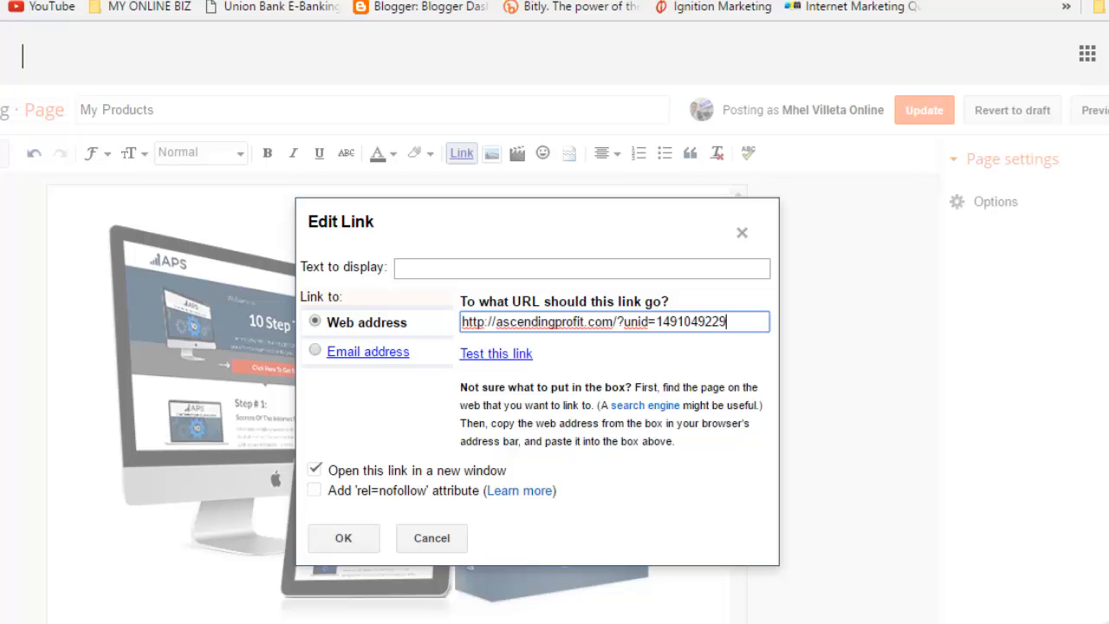
{"action": "left_click", "coordinate": [344, 538]}
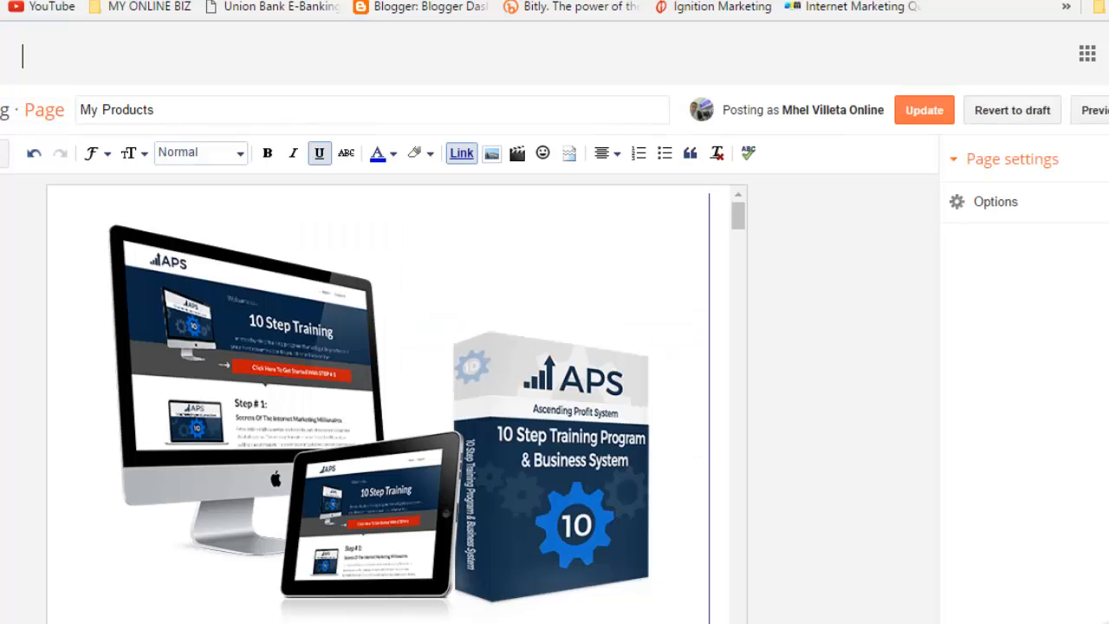
{"action": "left_click", "coordinate": [382, 416]}
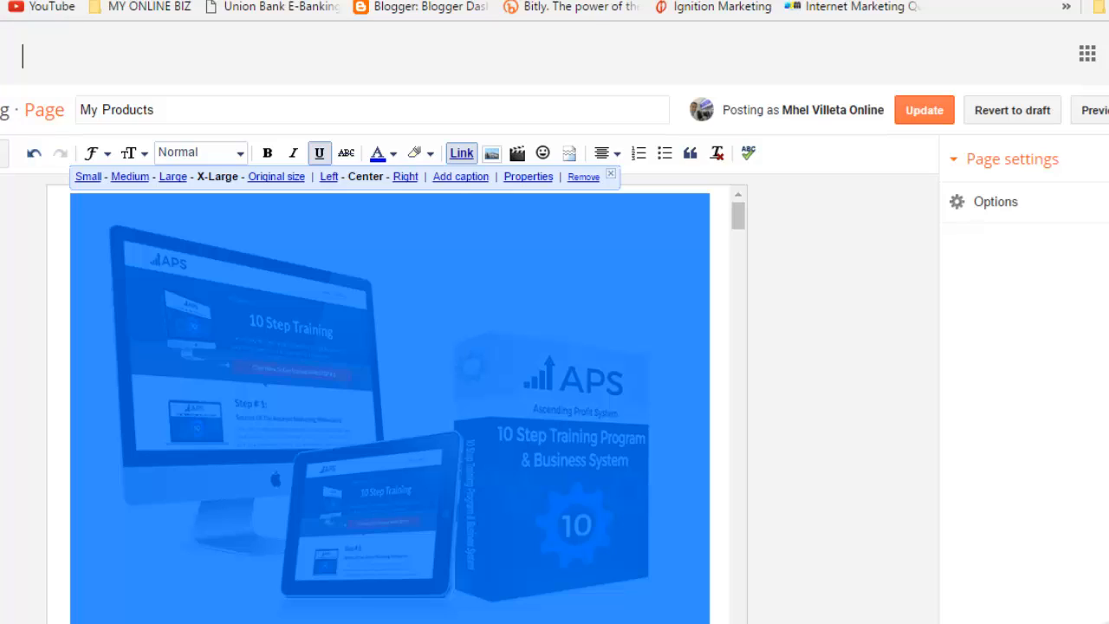
{"action": "left_click", "coordinate": [738, 216]}
{"action": "left_click_drag", "start_coordinate": [738, 216], "coordinate": [739, 244]}
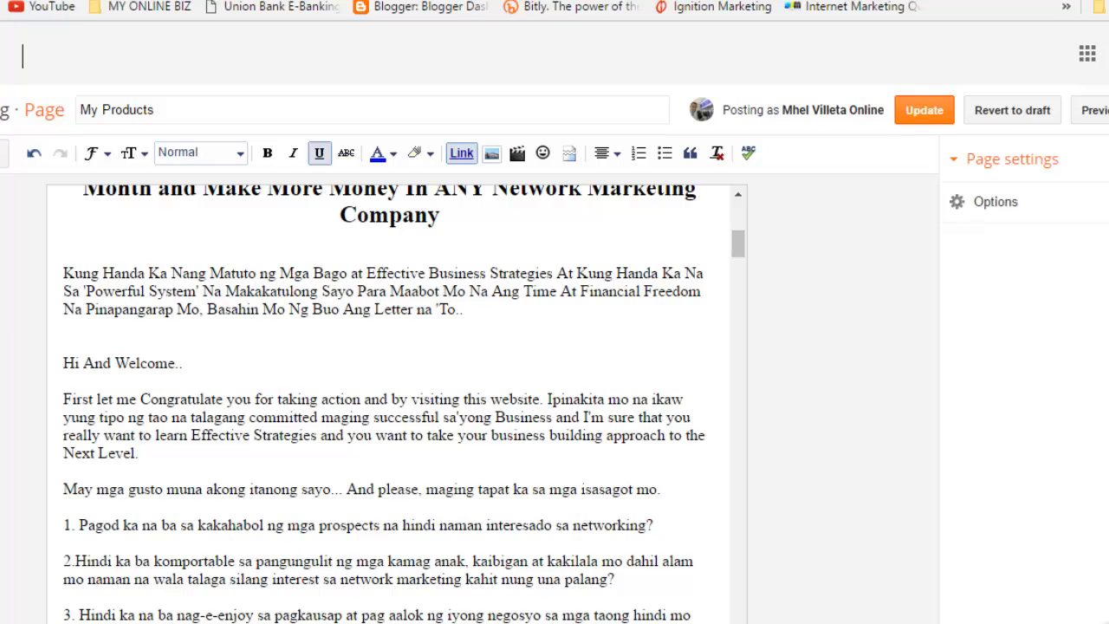
{"action": "left_click", "coordinate": [924, 110]}
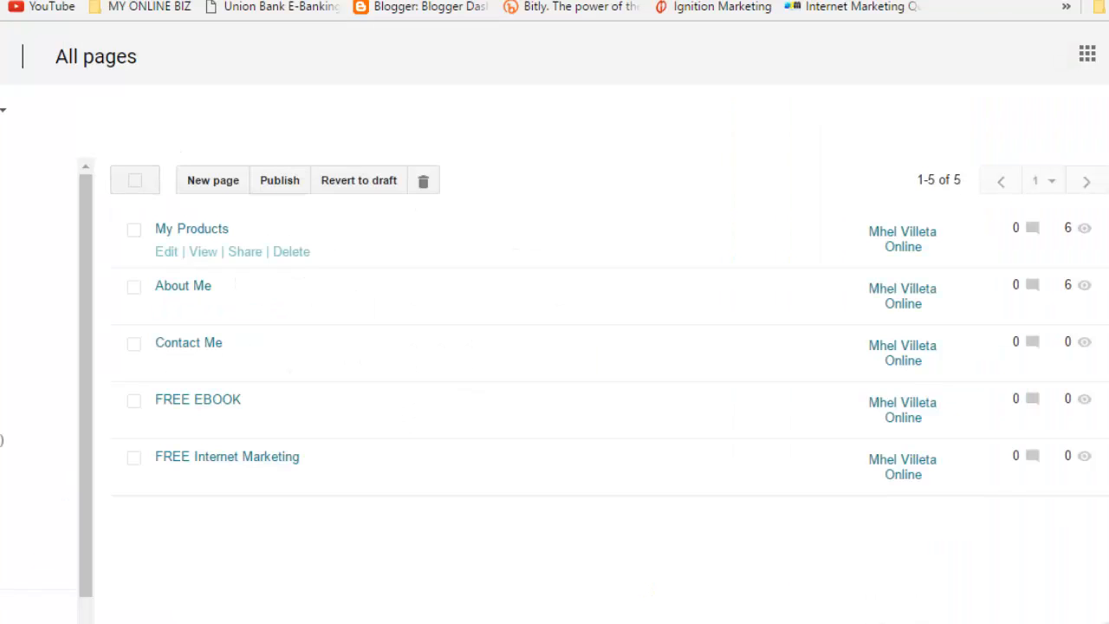
Step: Reopen My Products, select the FREE Training heading, and cancel a mistaken link attempt
{"action": "left_click", "coordinate": [167, 253]}
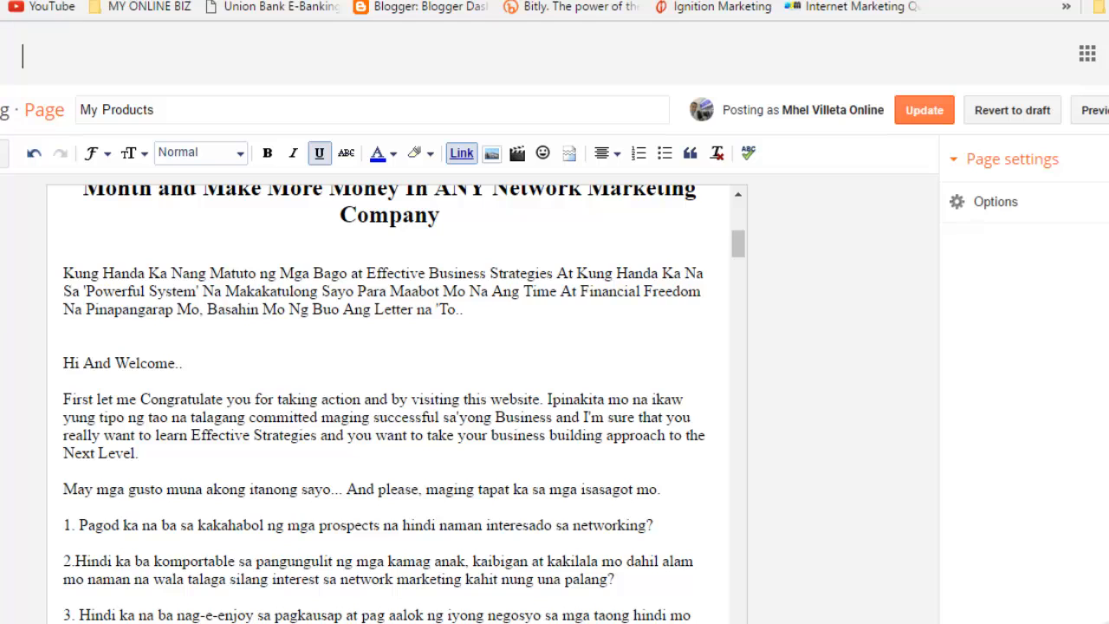
{"action": "scroll", "coordinate": [390, 390], "scroll_direction": "up", "scroll_amount": 3}
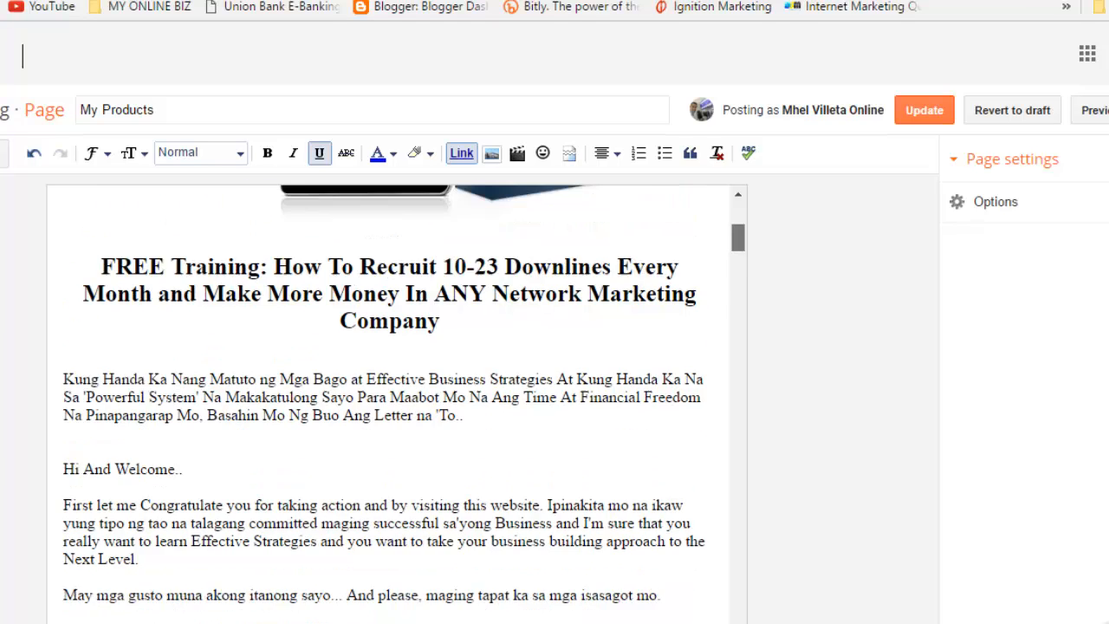
{"action": "left_click_drag", "start_coordinate": [445, 426], "coordinate": [97, 371]}
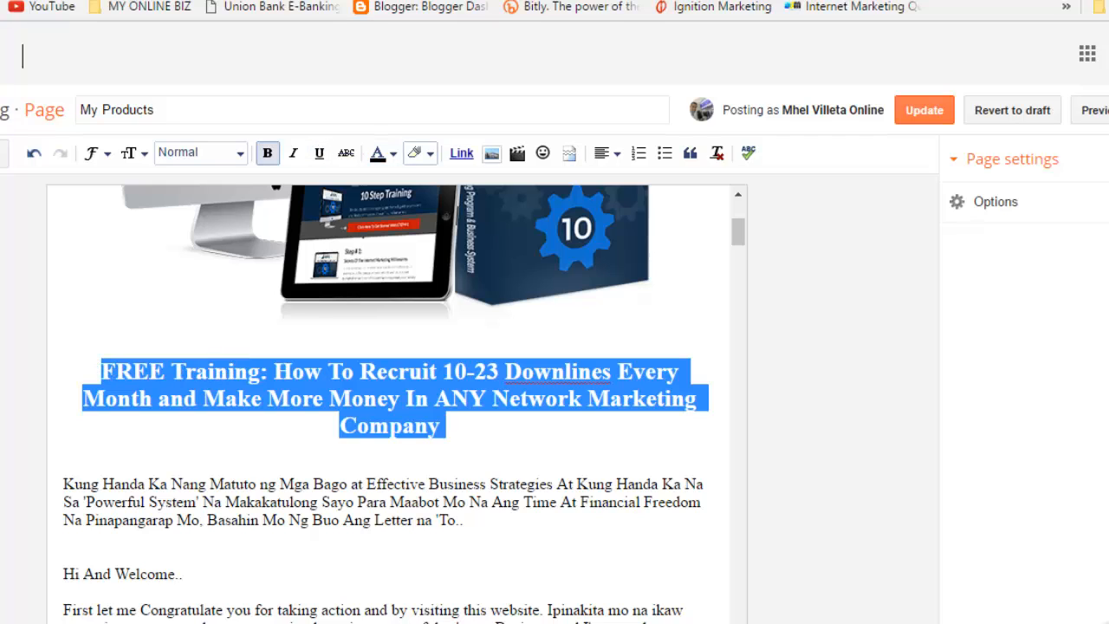
{"action": "left_click", "coordinate": [461, 153]}
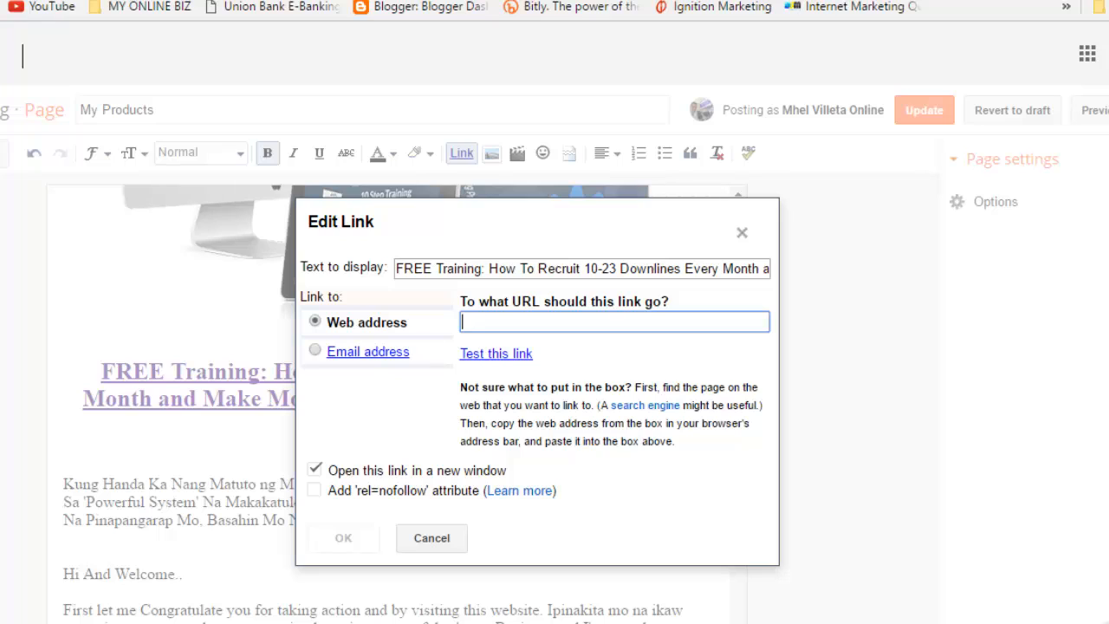
{"action": "left_click", "coordinate": [423, 269]}
{"action": "key", "text": "ctrl+v"}
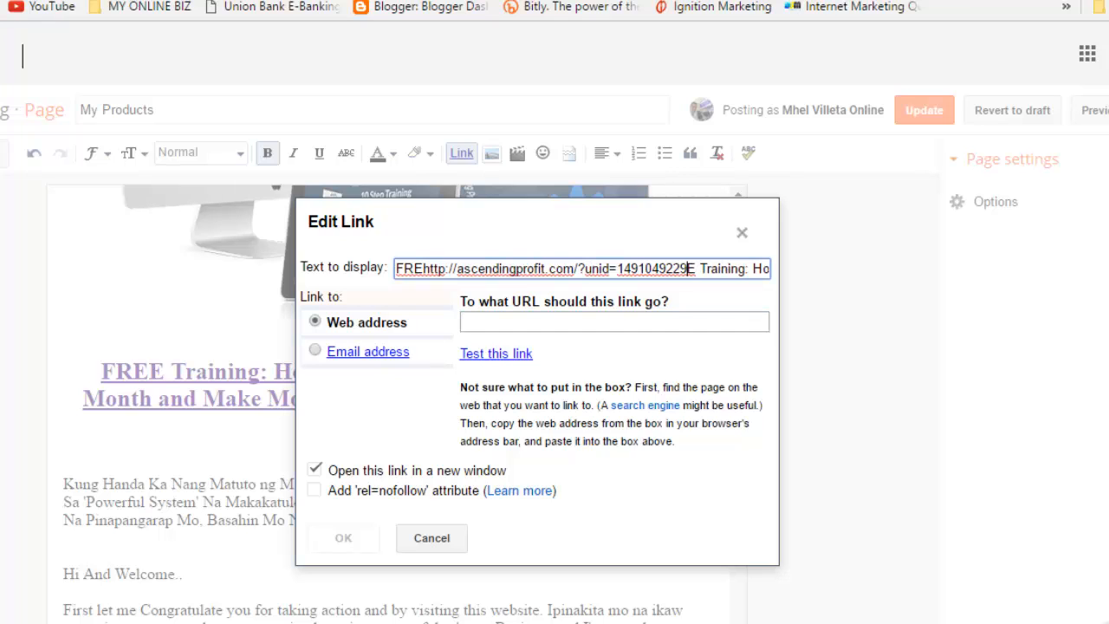
{"action": "left_click", "coordinate": [432, 539]}
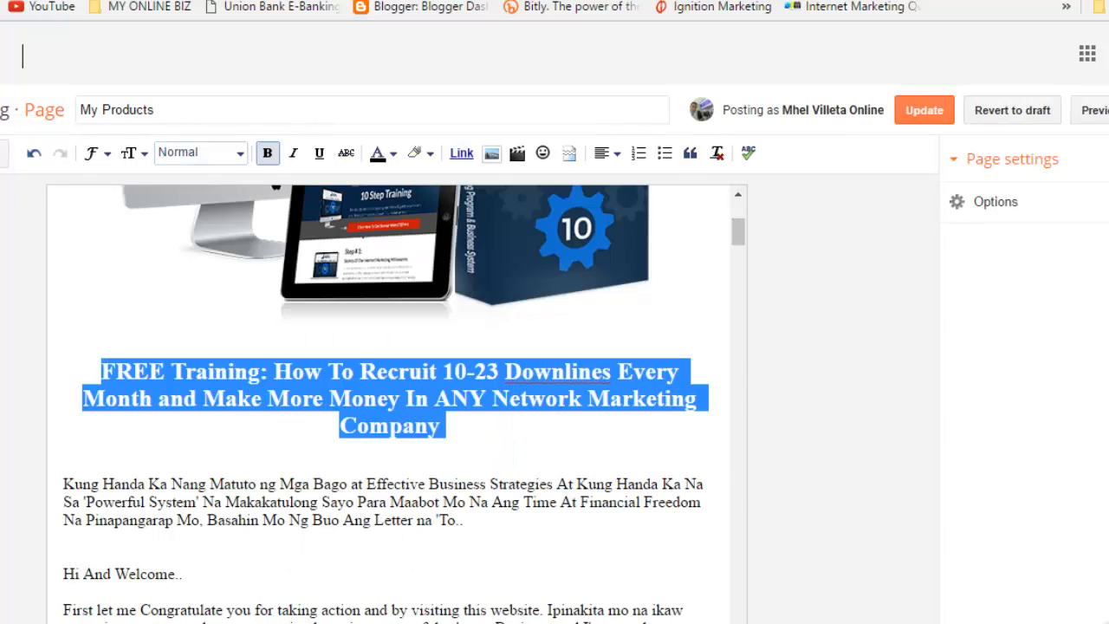
Step: Link the FREE Training heading to the pasted ascendingprofit.com referral URL and Update the page
{"action": "left_click", "coordinate": [461, 154]}
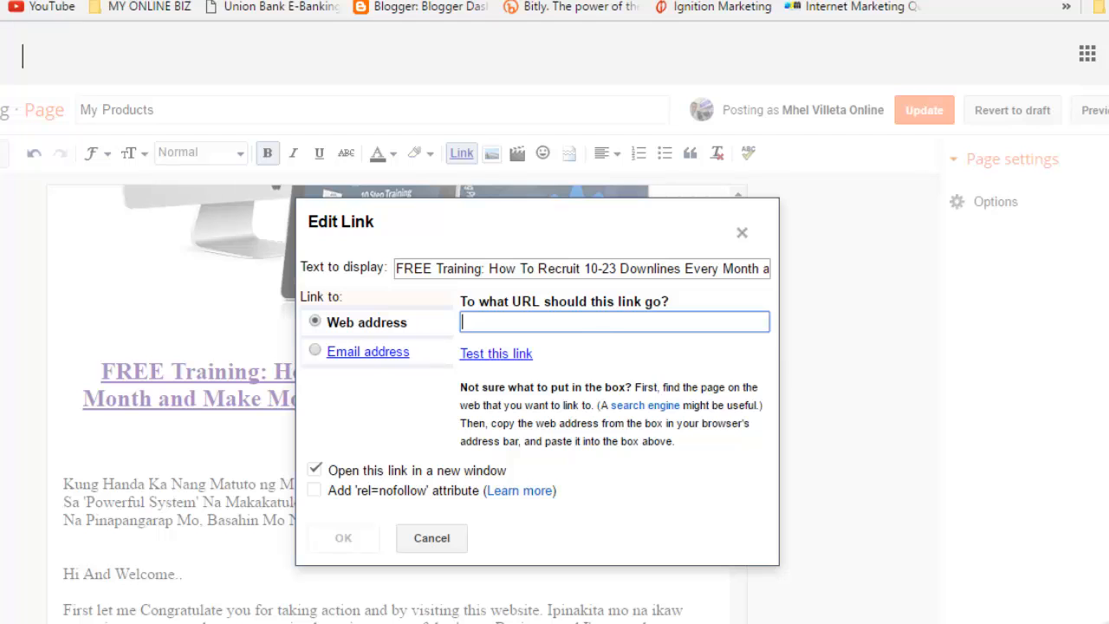
{"action": "key", "text": "ctrl+v"}
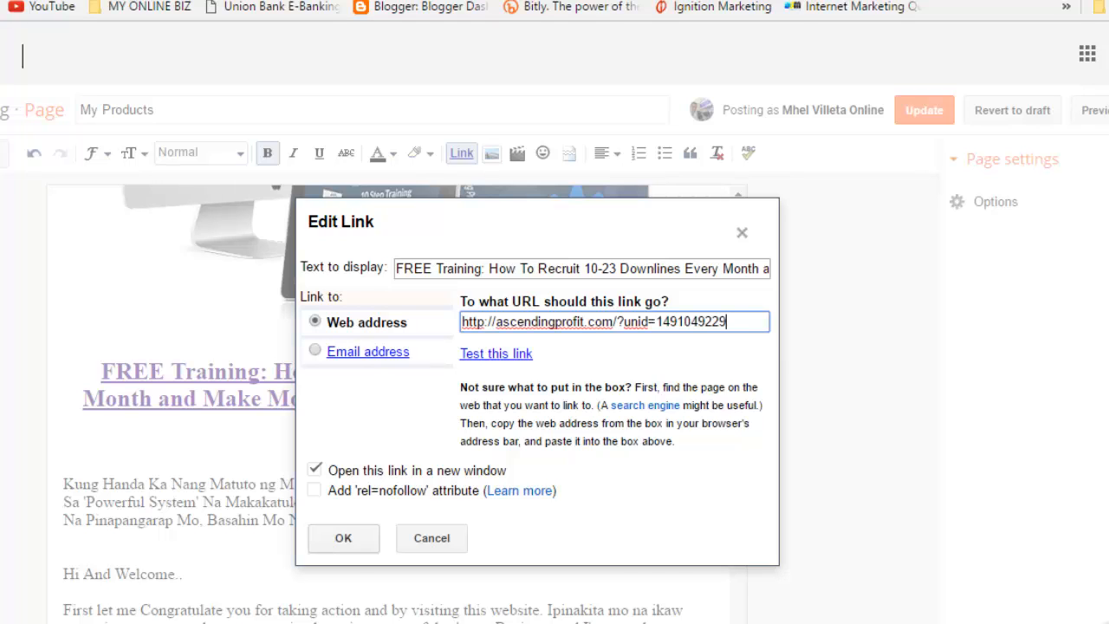
{"action": "left_click", "coordinate": [344, 538]}
{"action": "left_click", "coordinate": [925, 110]}
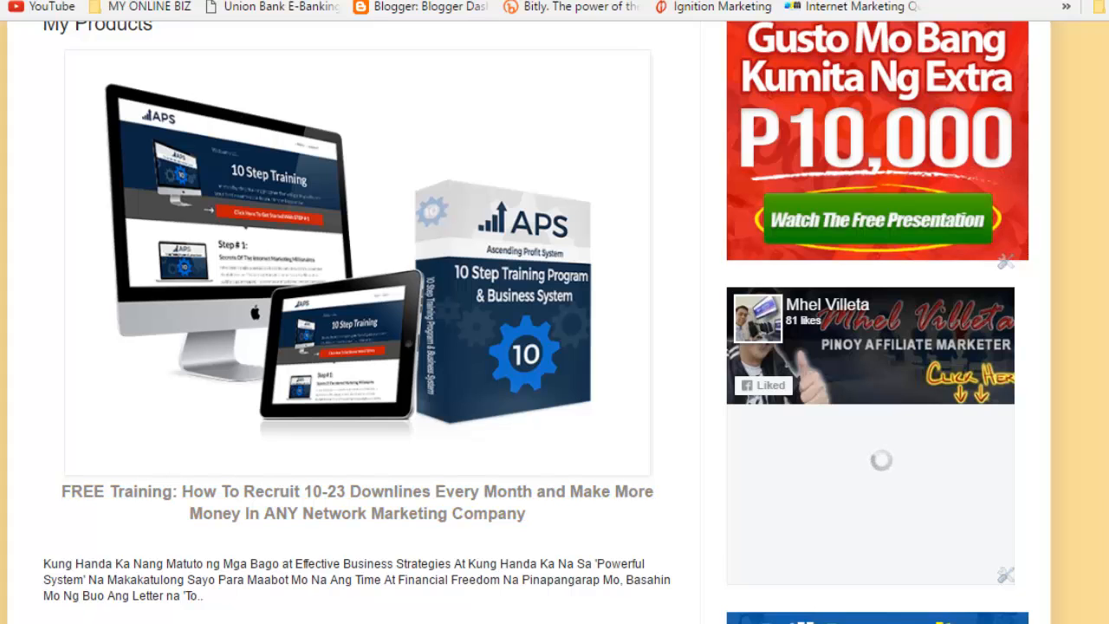
Step: Follow the FREE Training heading link to the APS landing page and dismiss its sign-up popup
{"action": "left_click", "coordinate": [357, 492]}
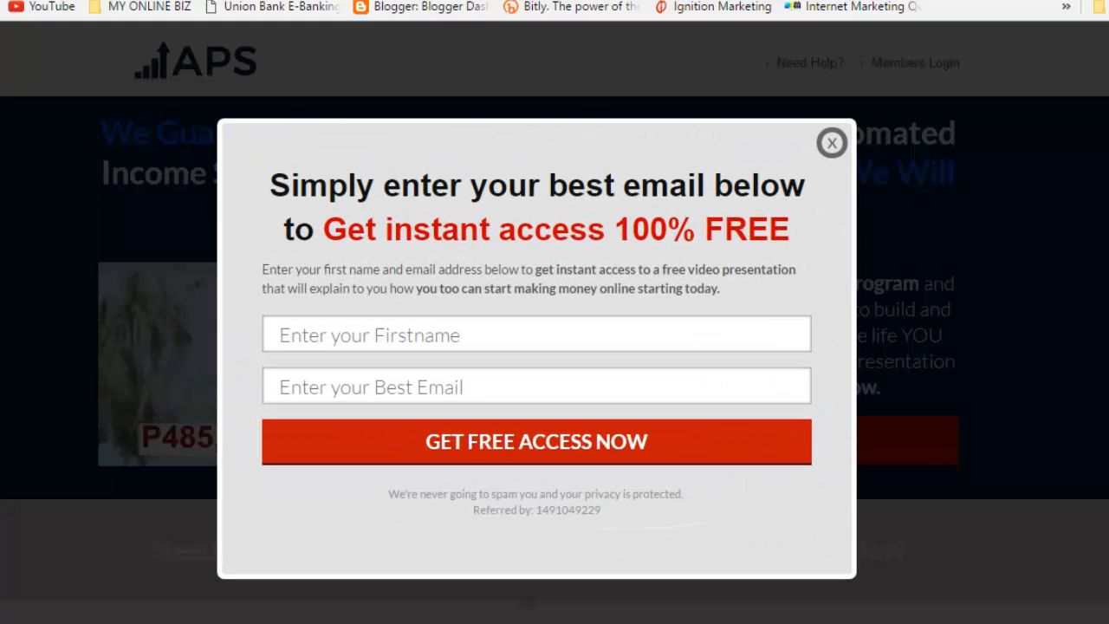
{"action": "left_click", "coordinate": [832, 142]}
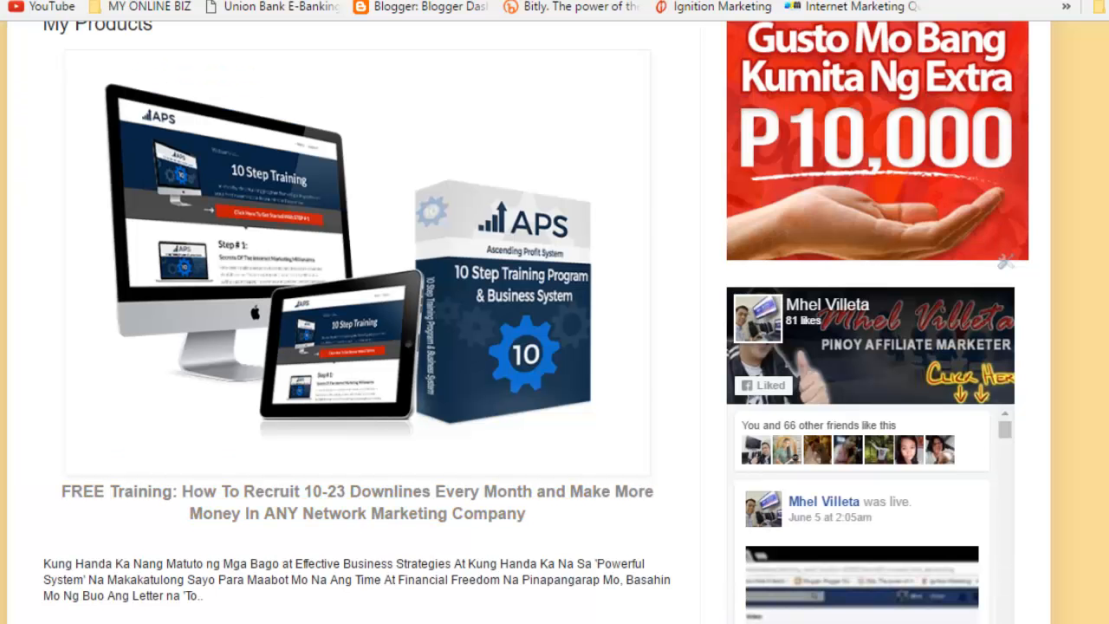
Step: Play the embedded 'WATCH OUR VIDEO PRESENTATIONS' video on My Products for a few seconds, then pause it
{"action": "scroll", "coordinate": [555, 312], "scroll_direction": "up", "scroll_amount": 1}
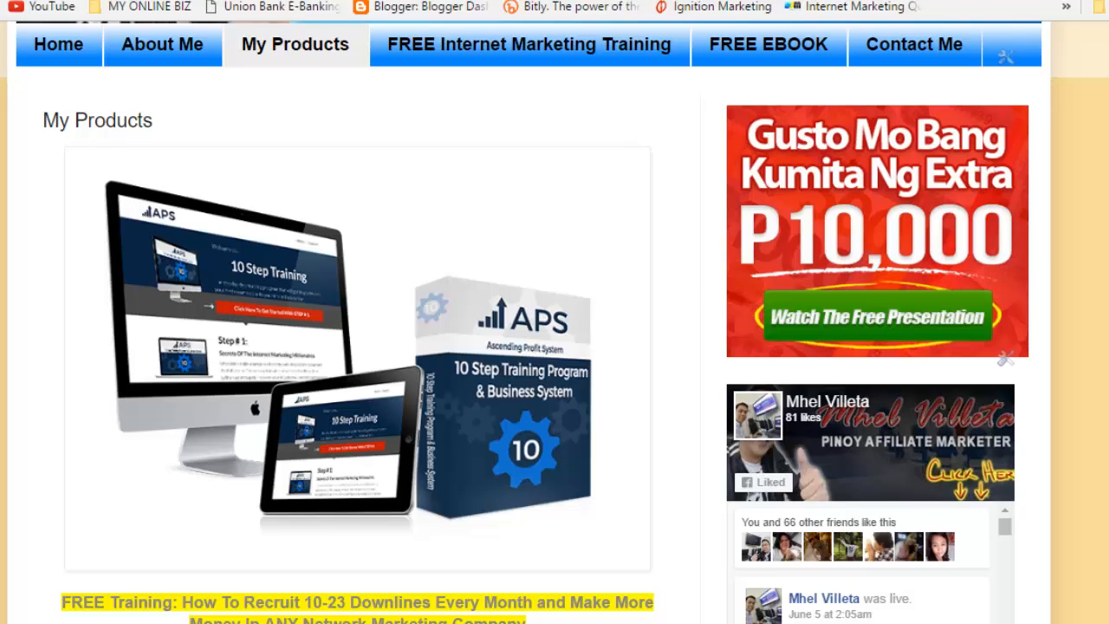
{"action": "scroll", "coordinate": [555, 347], "scroll_direction": "down", "scroll_amount": 6}
{"action": "scroll", "coordinate": [555, 346], "scroll_direction": "up", "scroll_amount": 2}
{"action": "scroll", "coordinate": [555, 346], "scroll_direction": "down", "scroll_amount": 1}
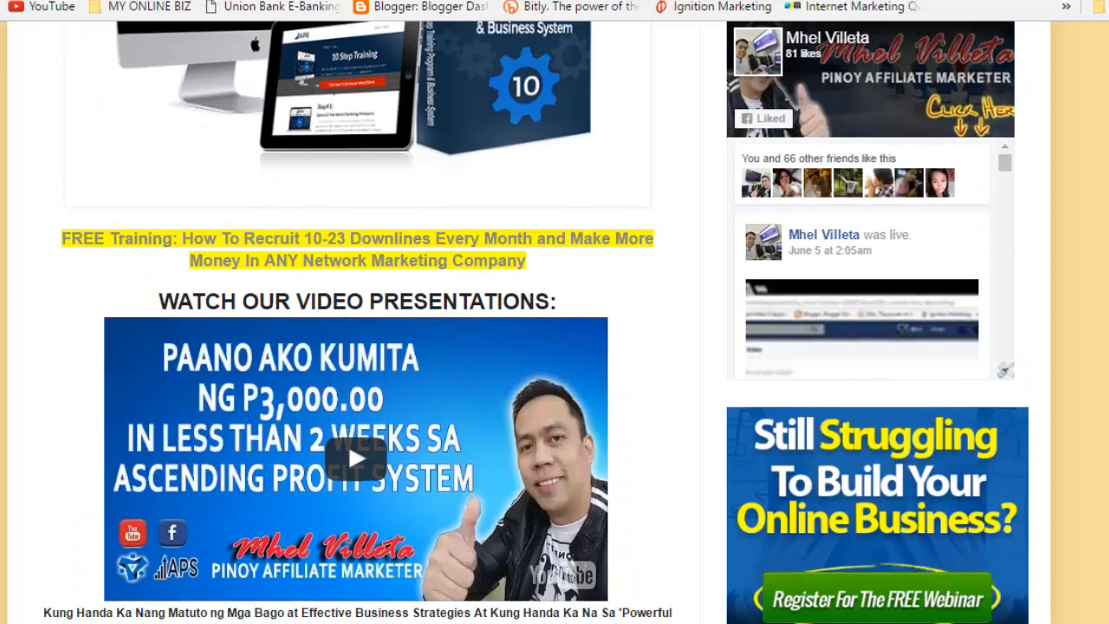
{"action": "left_click", "coordinate": [356, 434]}
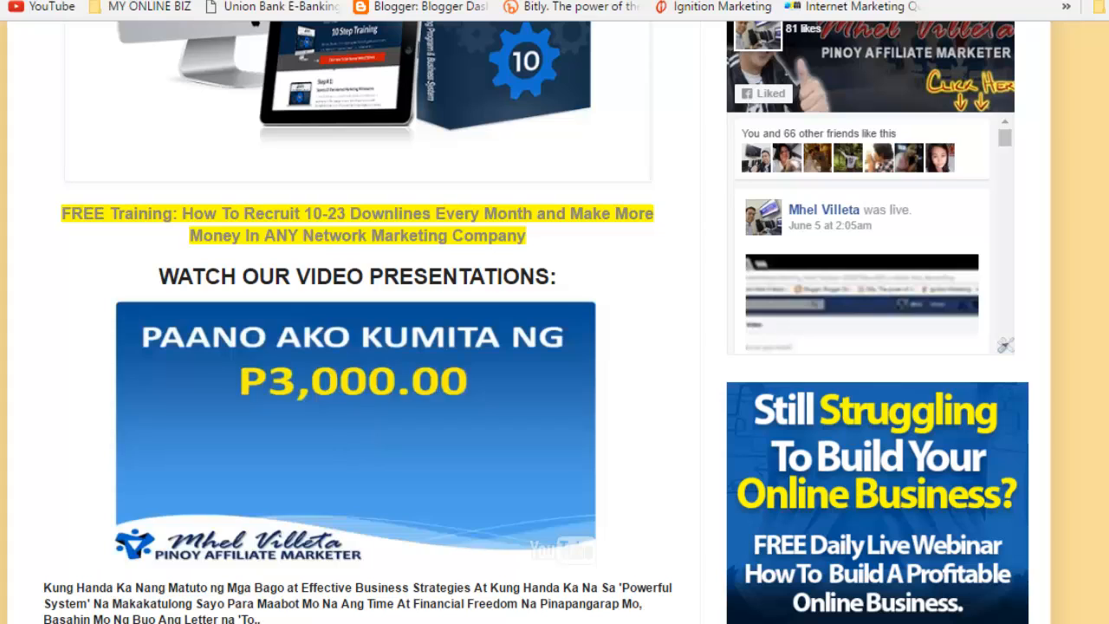
{"action": "left_click", "coordinate": [356, 434]}
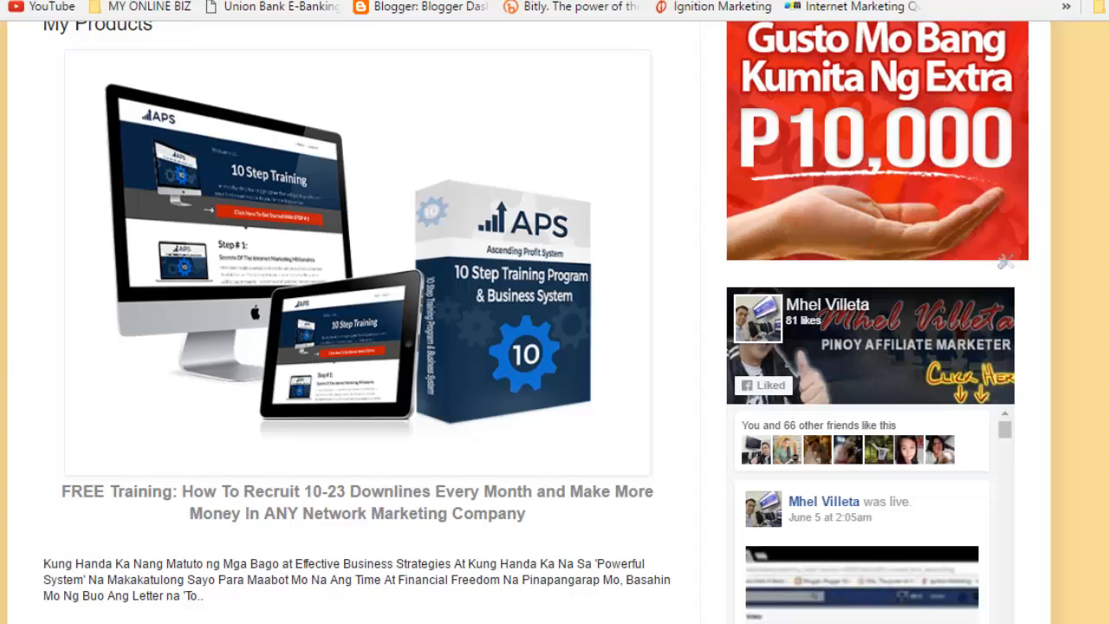
{"action": "scroll", "coordinate": [554, 347], "scroll_direction": "down", "scroll_amount": 5}
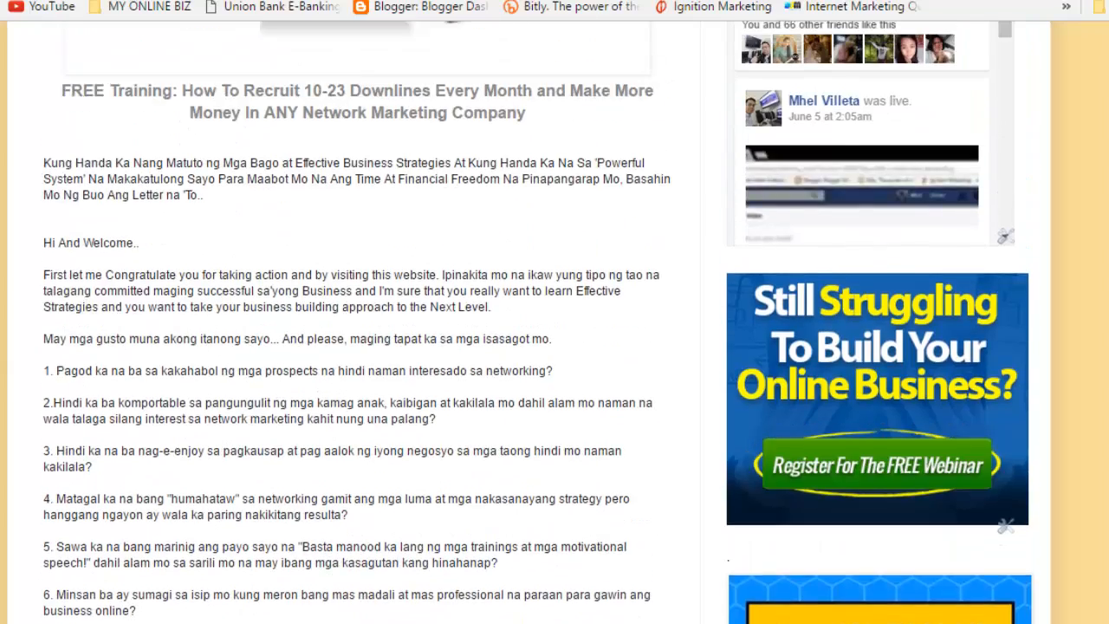
{"action": "scroll", "coordinate": [555, 346], "scroll_direction": "up", "scroll_amount": 5}
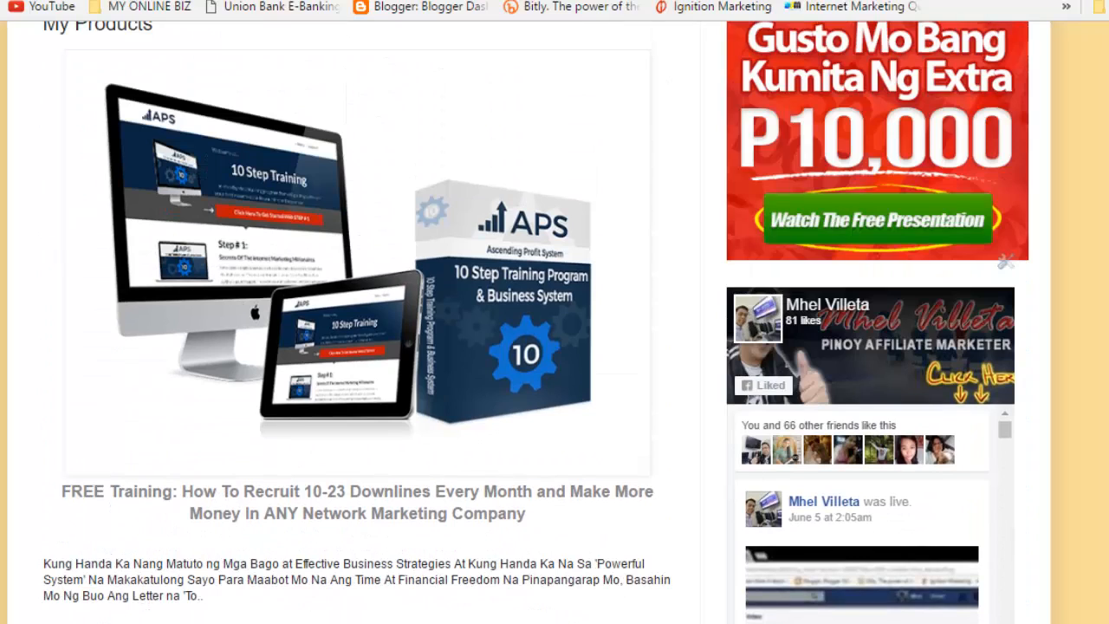
{"action": "scroll", "coordinate": [555, 346], "scroll_direction": "down", "scroll_amount": 3}
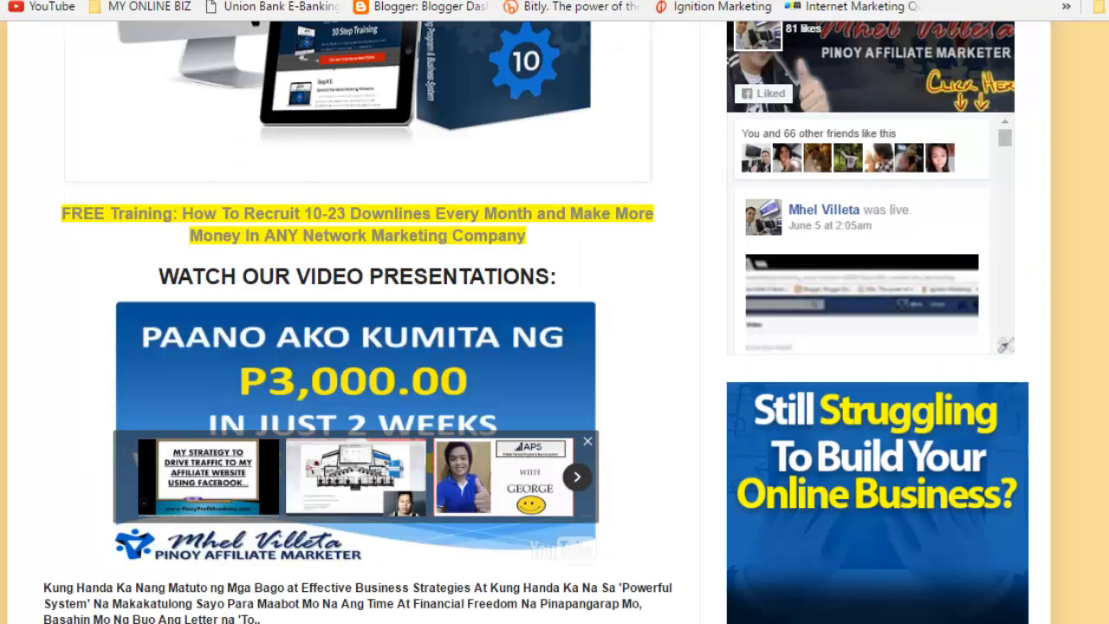
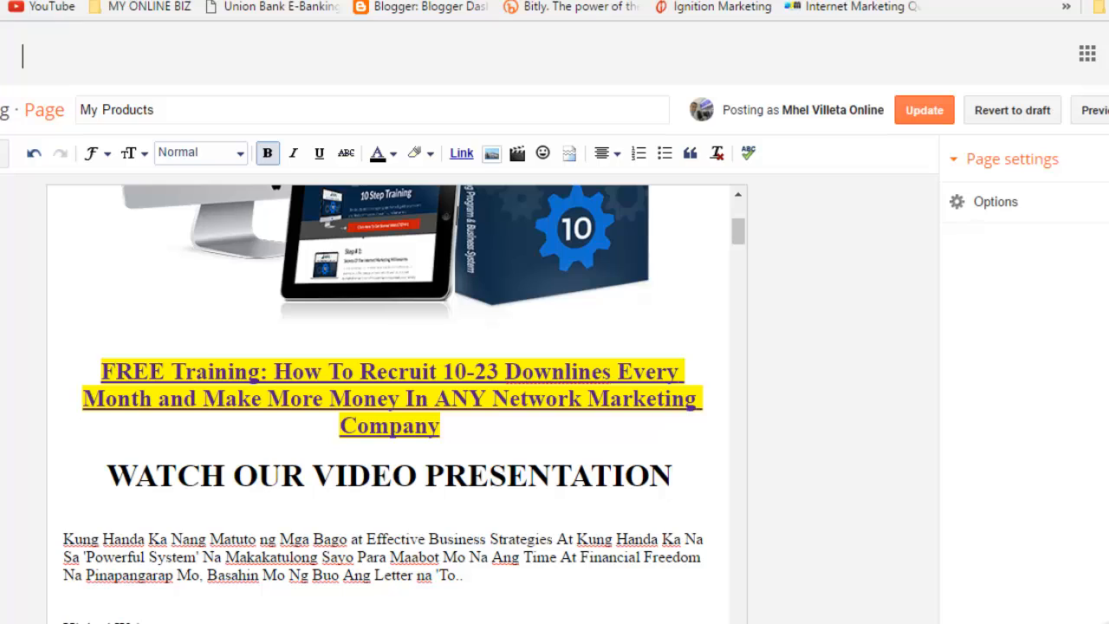
Step: Replace the semicolon after PRESENTATION with a colon
{"action": "type", "text": ";"}
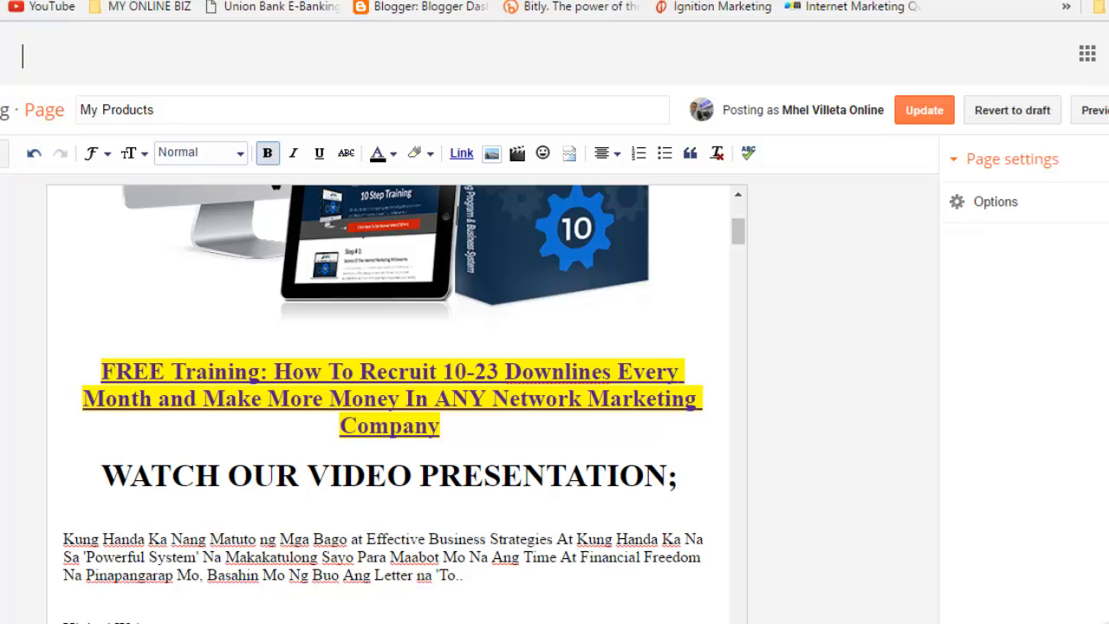
{"action": "key", "text": "BackSpace"}
{"action": "type", "text": ":"}
Step: Add an empty centred line beneath the WATCH OUR VIDEO PRESENTATION: heading
{"action": "key", "text": "ctrl+Left"}
{"action": "key", "text": "Return"}
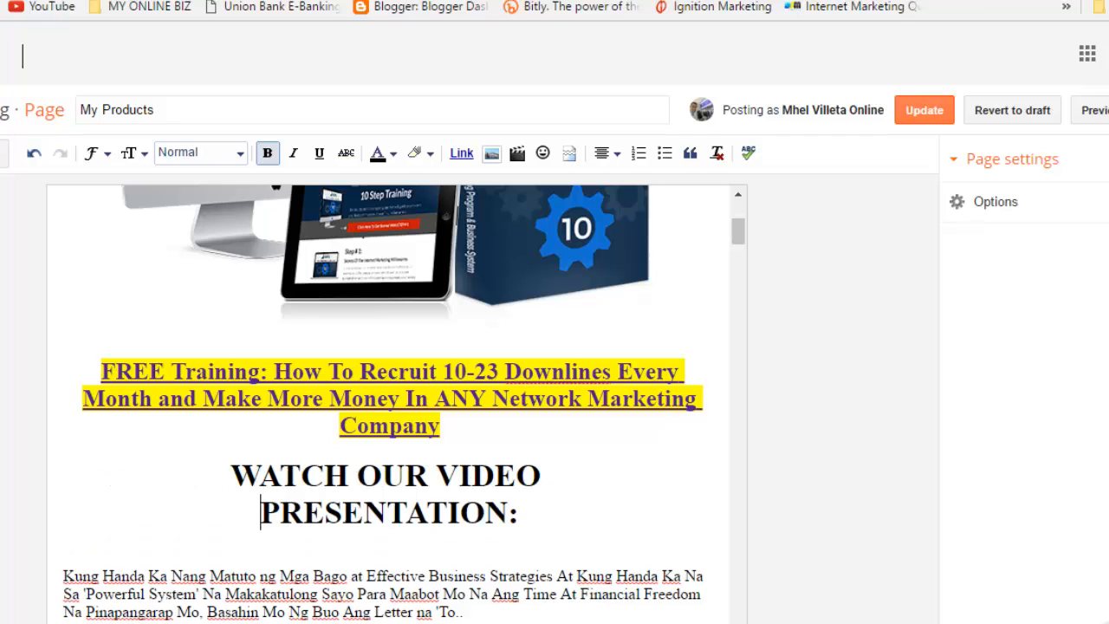
{"action": "key", "text": "BackSpace"}
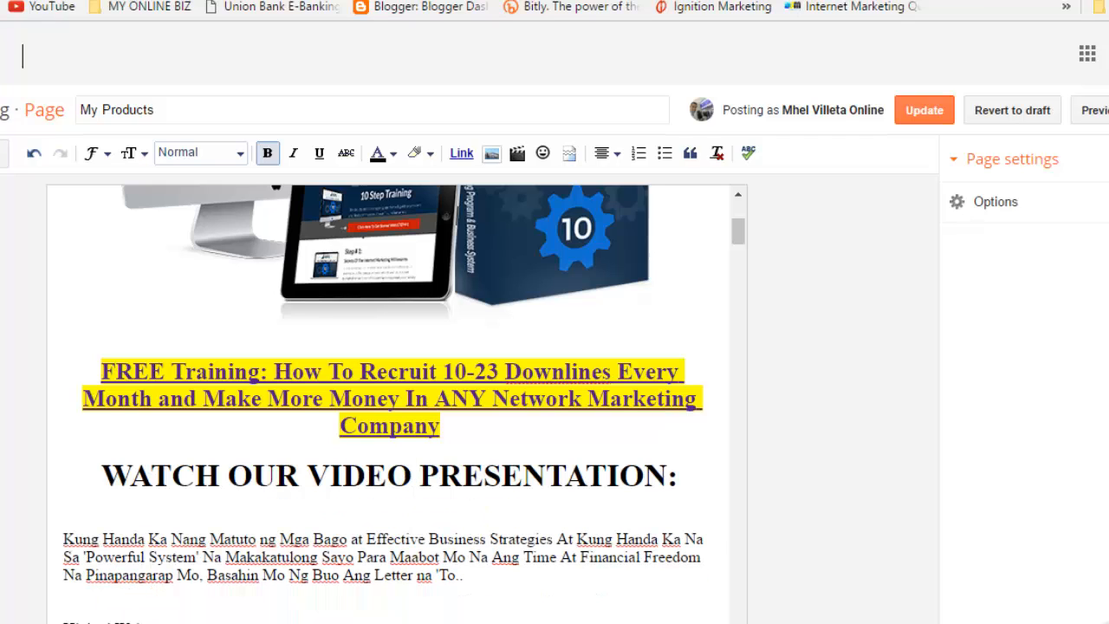
{"action": "key", "text": "End"}
{"action": "key", "text": "Return"}
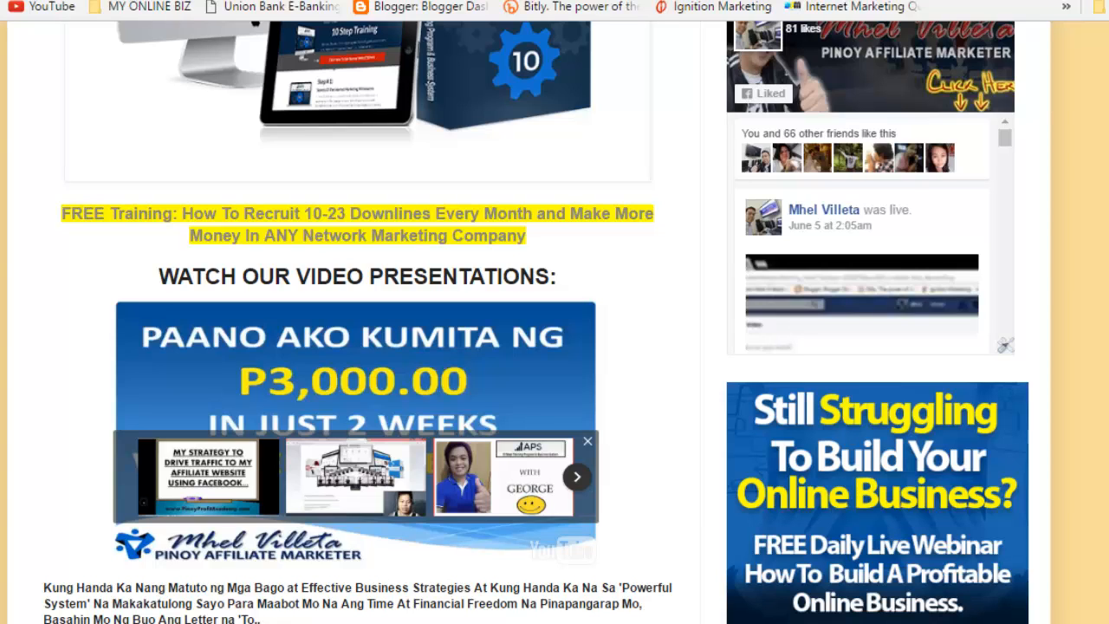
Step: Open the channel's 'PAANO KUMITA NG P3,000.00 SA ASCENDING PROFIT SYSTEM' video on YouTube
{"action": "key", "text": "ctrl+Tab"}
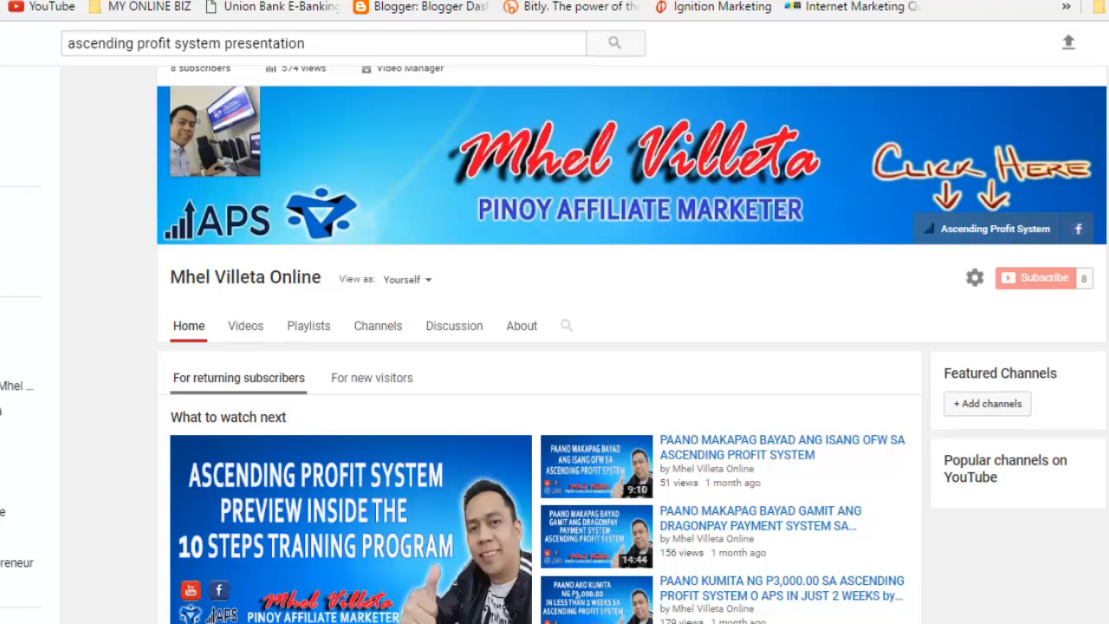
{"action": "scroll", "coordinate": [632, 345], "scroll_direction": "down", "scroll_amount": 1}
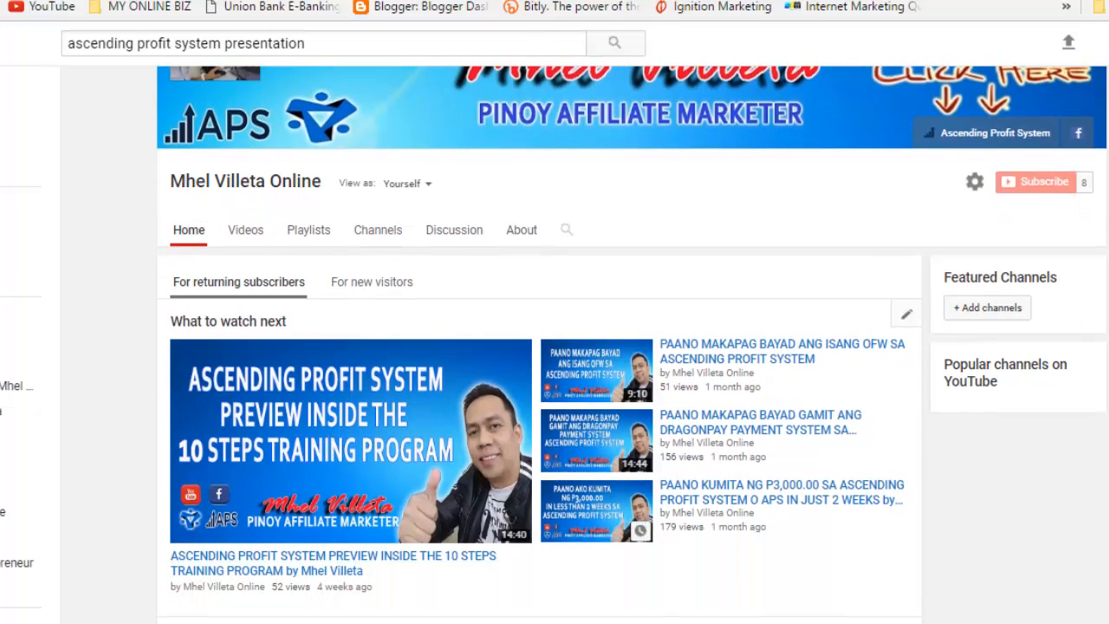
{"action": "left_click", "coordinate": [597, 512]}
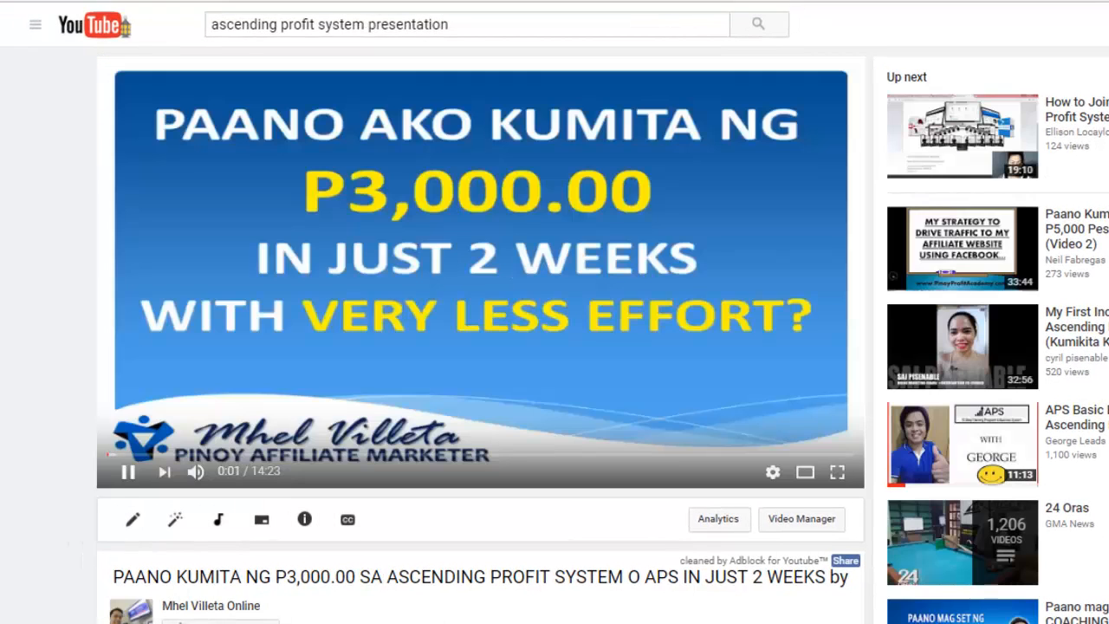
Step: Pause the video and select its full iframe code under Share > Embed
{"action": "key", "text": "space"}
{"action": "scroll", "coordinate": [481, 346], "scroll_direction": "down", "scroll_amount": 3}
{"action": "scroll", "coordinate": [481, 347], "scroll_direction": "down", "scroll_amount": 1}
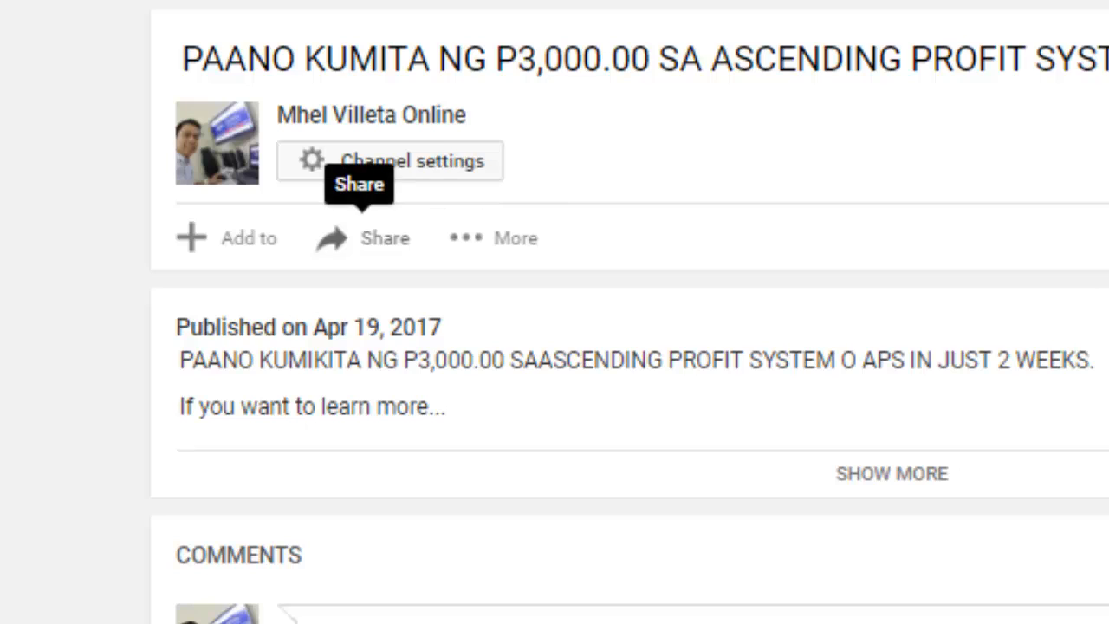
{"action": "left_click", "coordinate": [362, 238]}
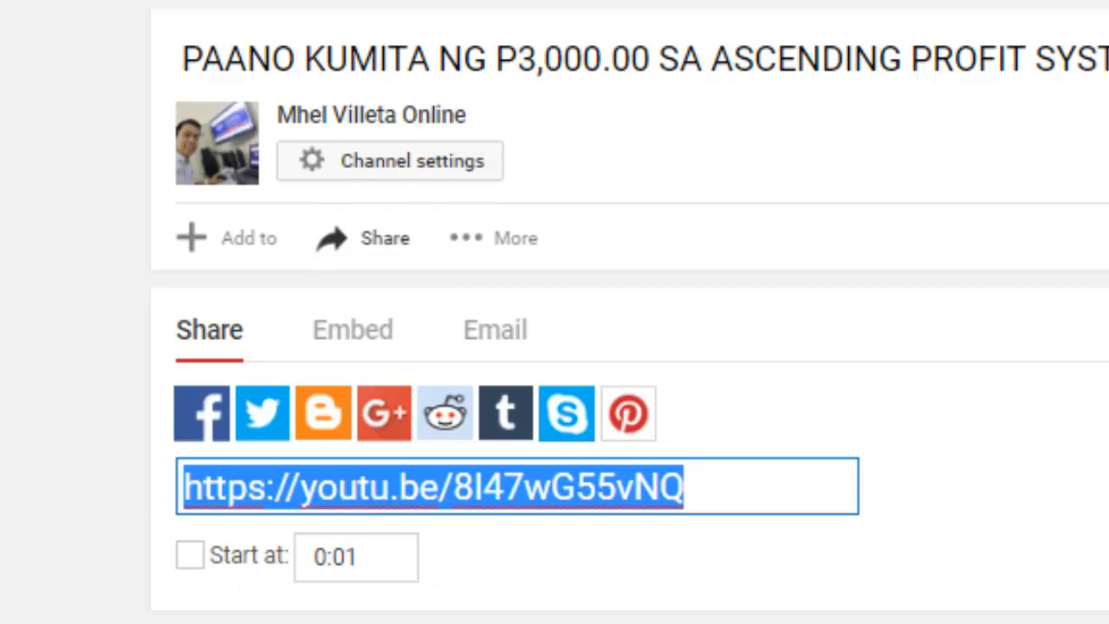
{"action": "left_click", "coordinate": [353, 329]}
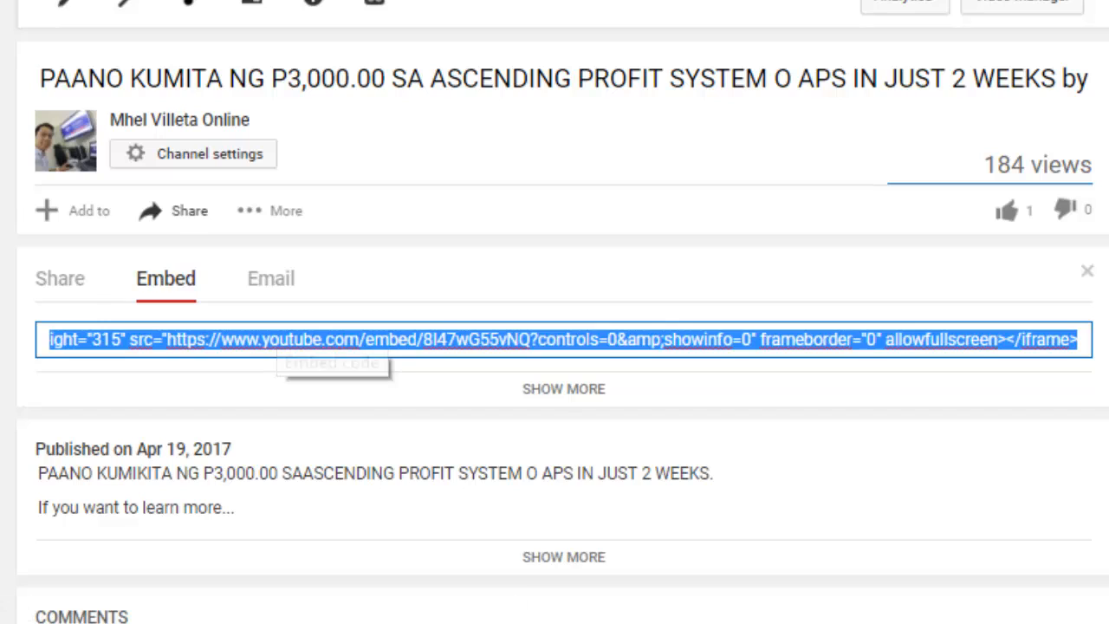
{"action": "left_click", "coordinate": [279, 339]}
{"action": "left_click", "coordinate": [164, 339]}
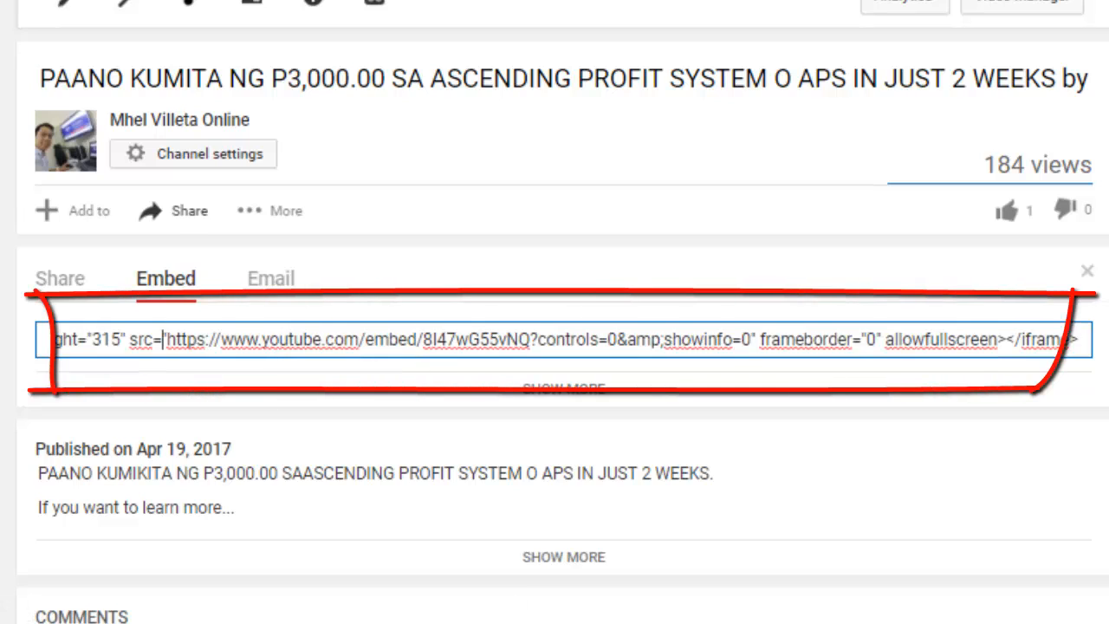
{"action": "key", "text": "ctrl+a"}
{"action": "key", "text": "ctrl+c"}
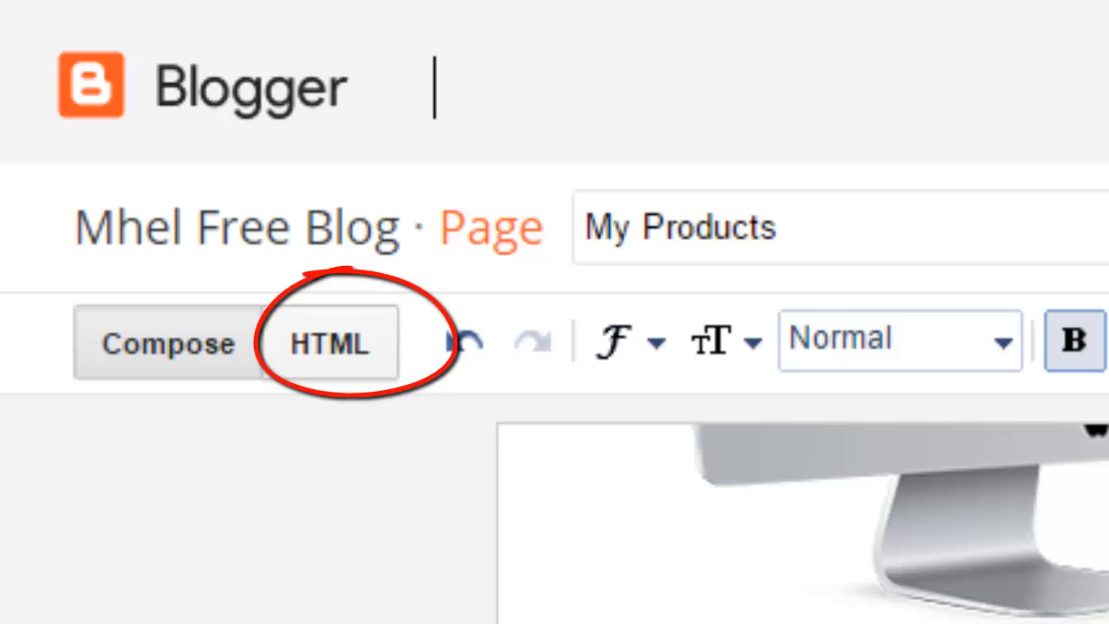
Step: Switch the My Products page to HTML view and locate the heading markup
{"action": "left_click", "coordinate": [330, 345]}
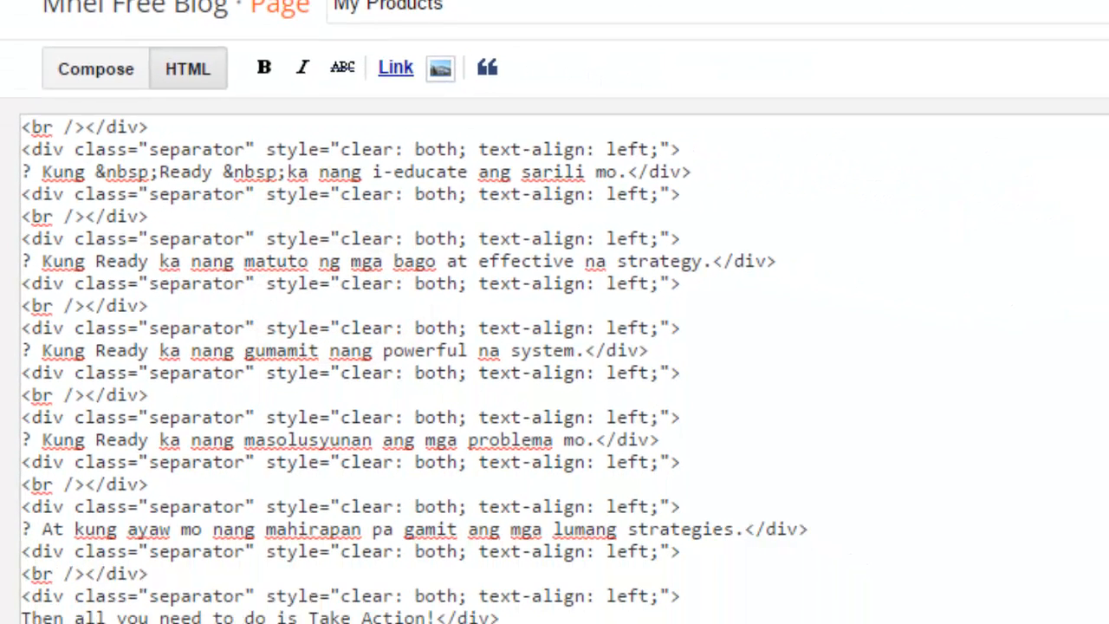
{"action": "scroll", "coordinate": [563, 368], "scroll_direction": "up", "scroll_amount": 20}
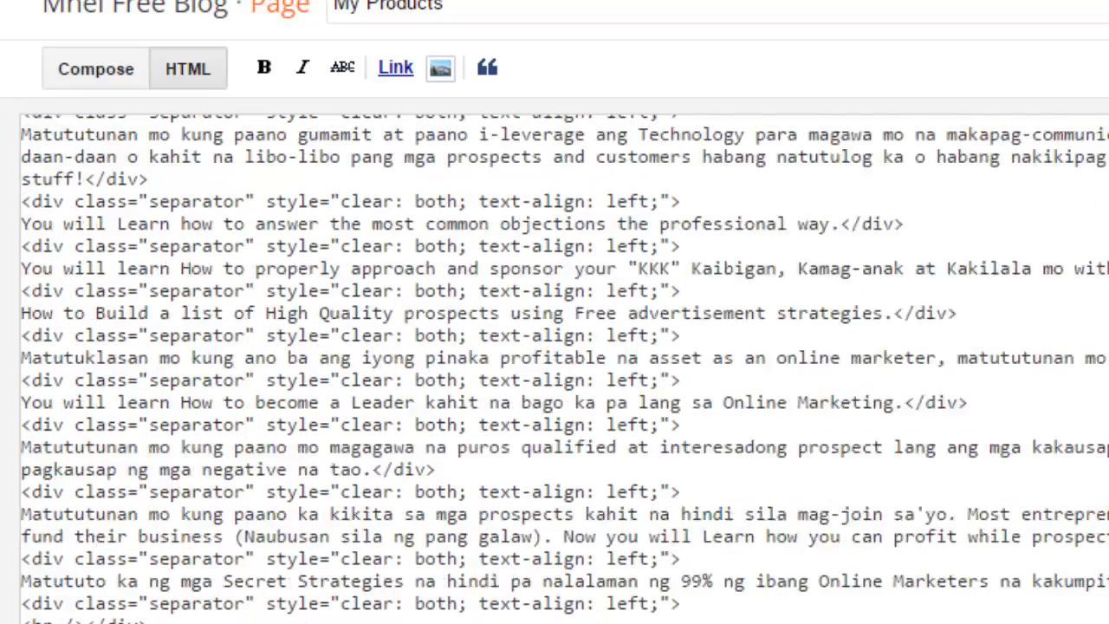
{"action": "scroll", "coordinate": [564, 368], "scroll_direction": "up", "scroll_amount": 3}
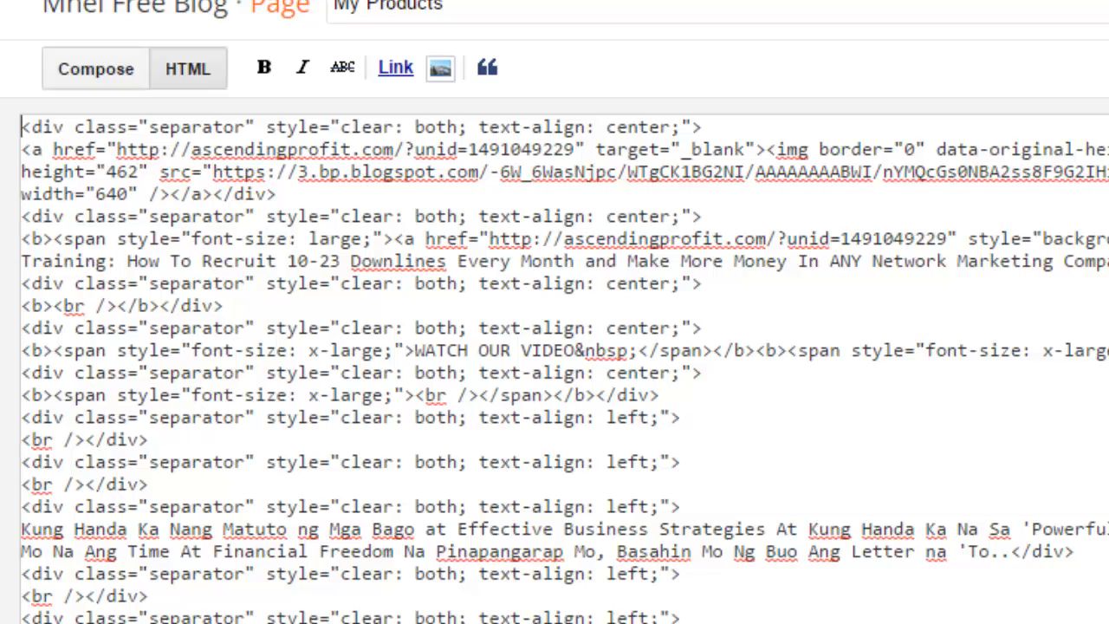
{"action": "left_click", "coordinate": [96, 68]}
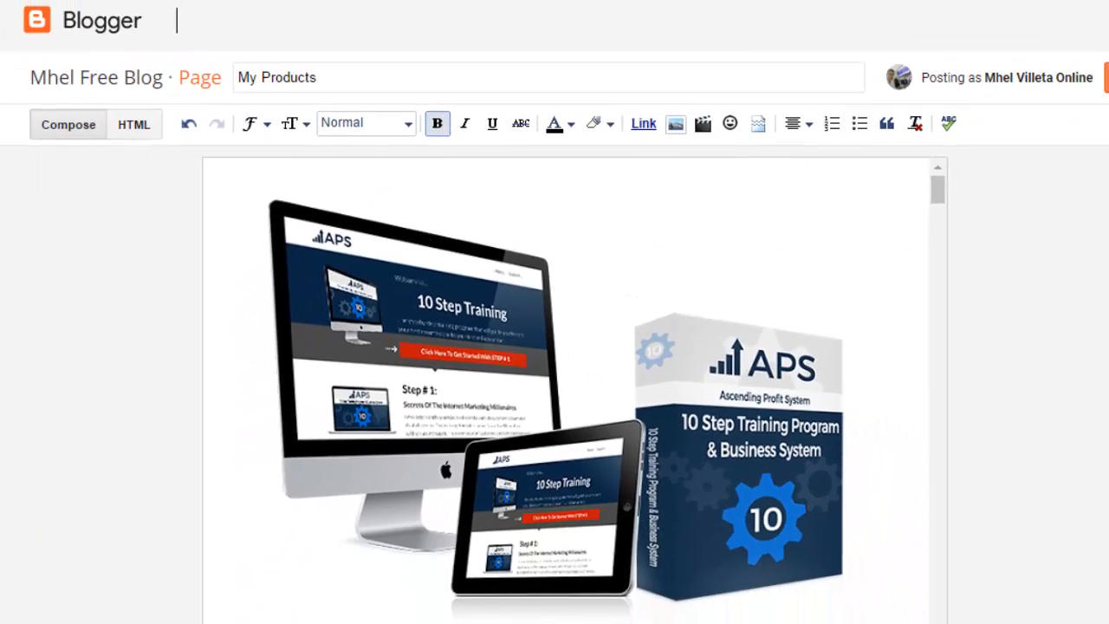
{"action": "mouse_move", "coordinate": [938, 189]}
{"action": "left_mouse_down"}
{"action": "mouse_move", "coordinate": [938, 257]}
{"action": "mouse_move", "coordinate": [938, 190]}
{"action": "left_mouse_up"}
{"action": "left_click", "coordinate": [135, 125]}
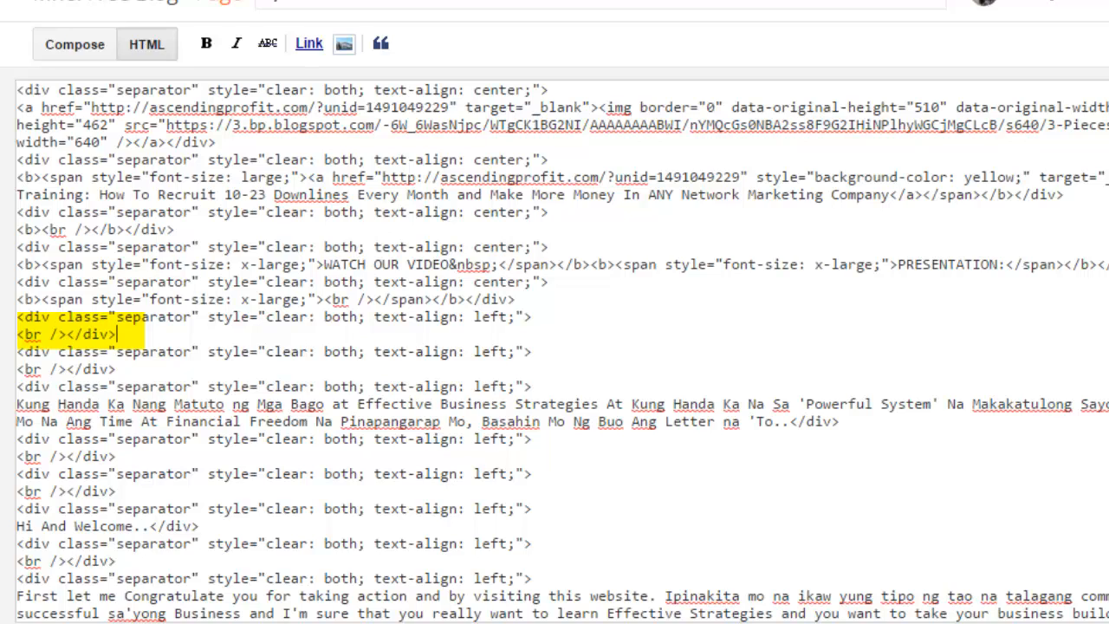
Step: Paste the YouTube iframe code on a new line after the heading's <br /></div> line
{"action": "left_click_drag", "start_coordinate": [118, 335], "coordinate": [19, 350]}
{"action": "left_click_drag", "start_coordinate": [118, 335], "coordinate": [18, 334]}
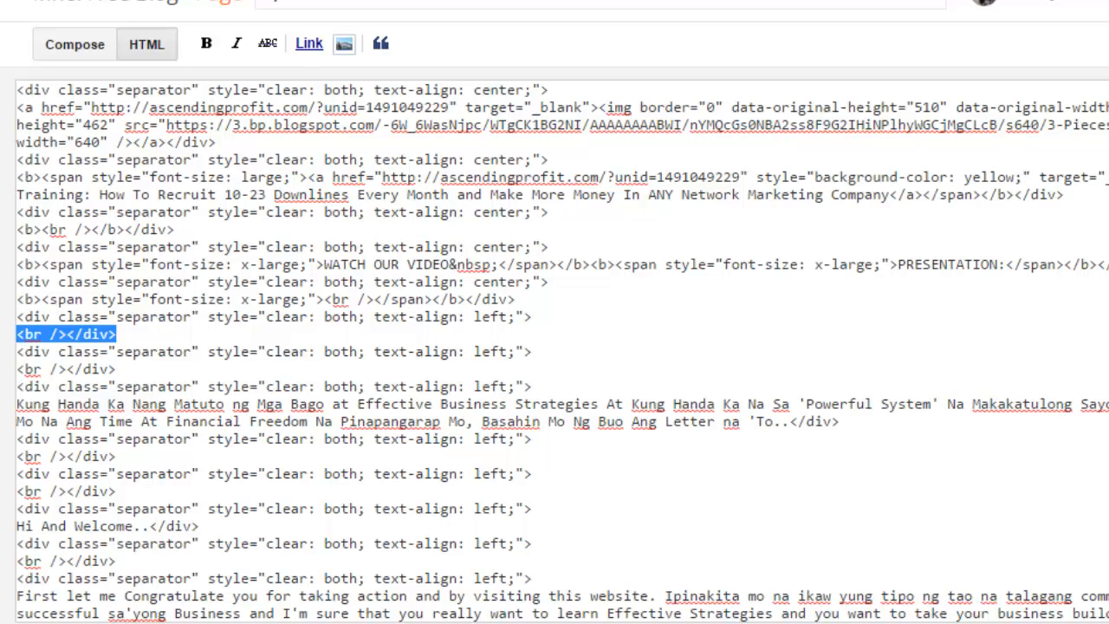
{"action": "left_click", "coordinate": [118, 335]}
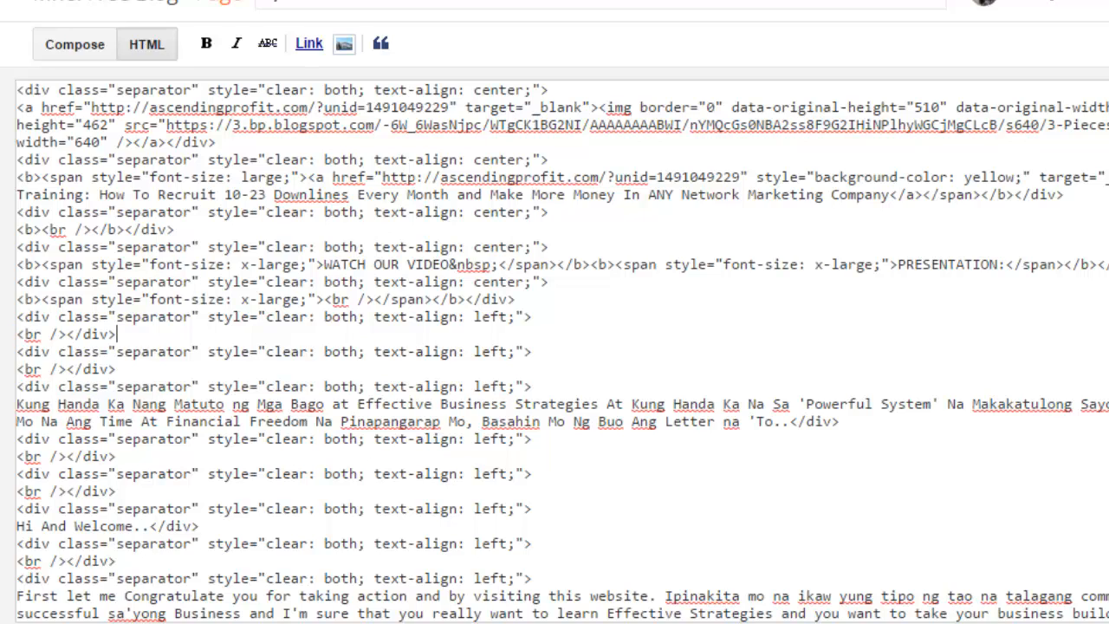
{"action": "key", "text": "Return"}
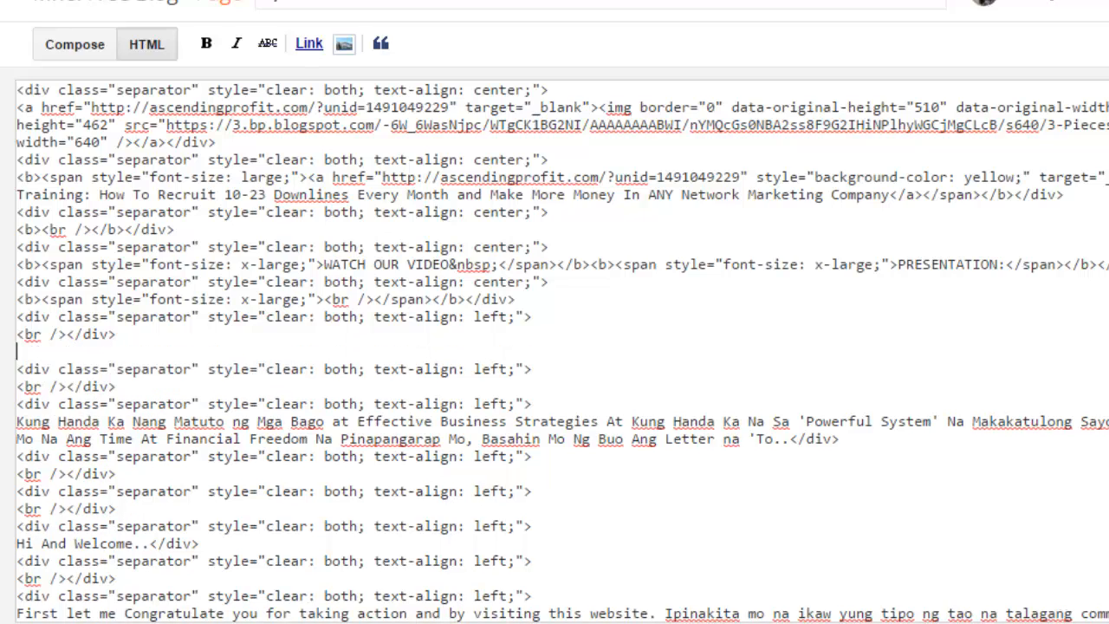
{"action": "right_click", "coordinate": [60, 350]}
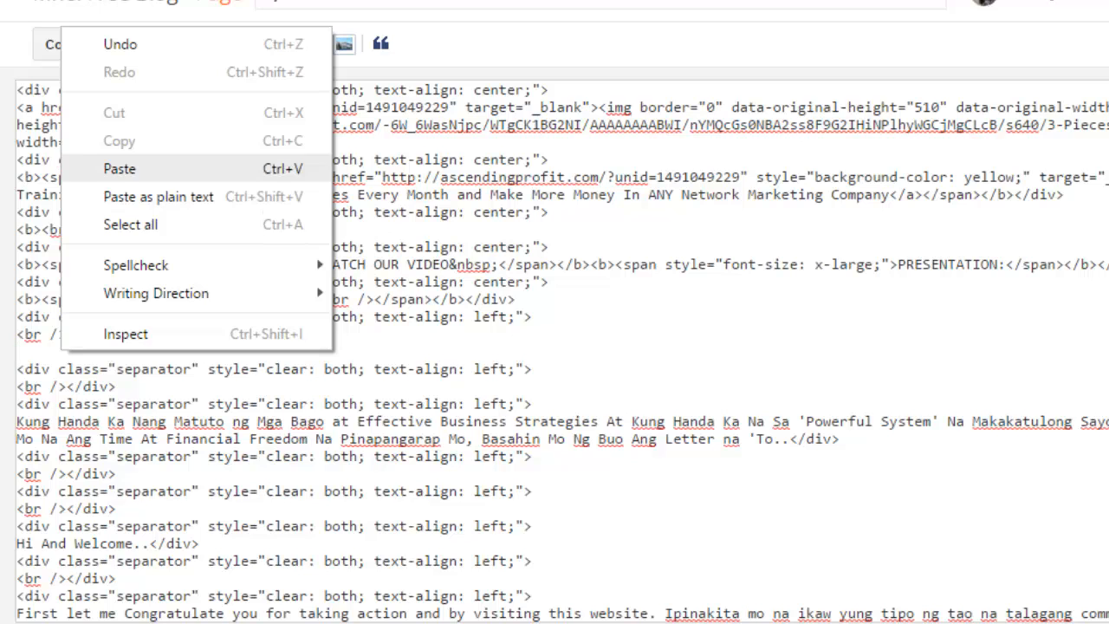
{"action": "left_click", "coordinate": [120, 168]}
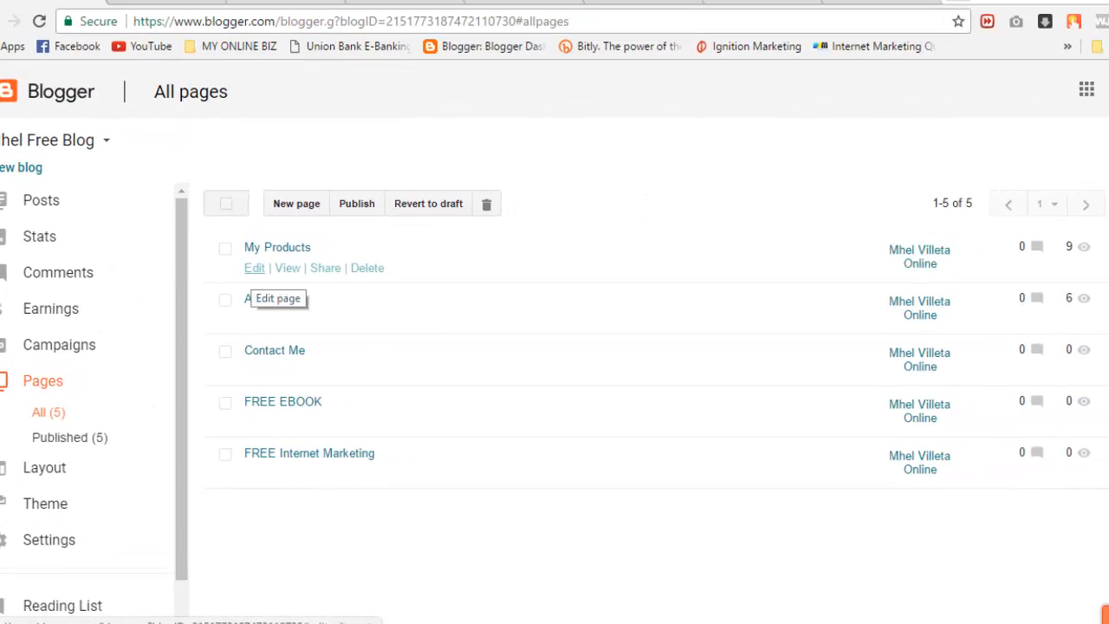
Step: Reopen My Products in the visual editor and delete the empty lines around the embedded video
{"action": "left_click", "coordinate": [254, 268]}
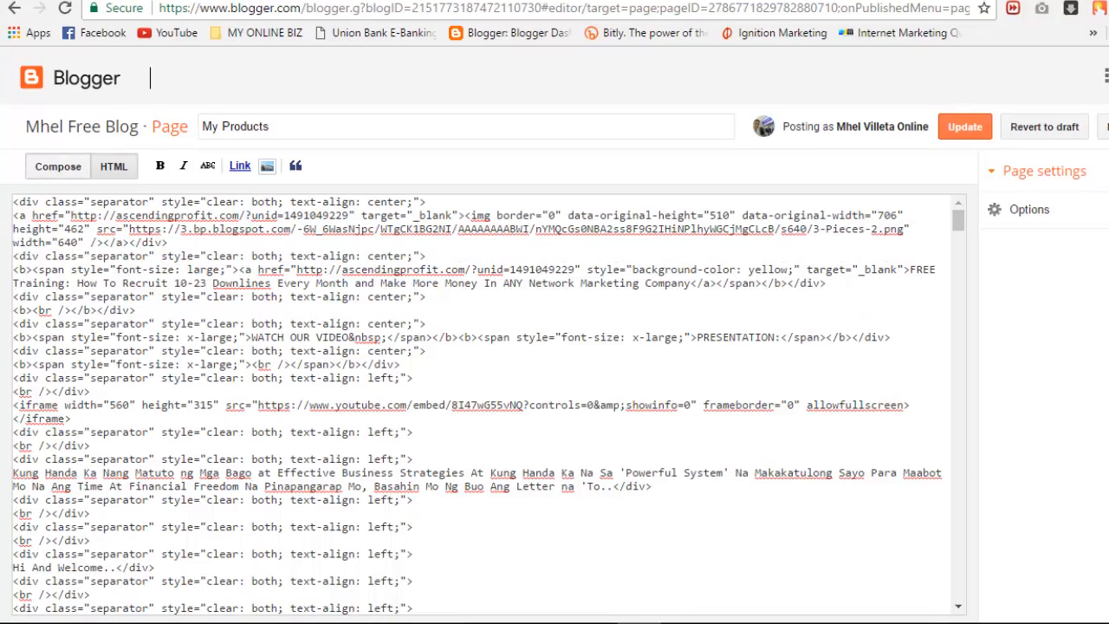
{"action": "left_click", "coordinate": [58, 166]}
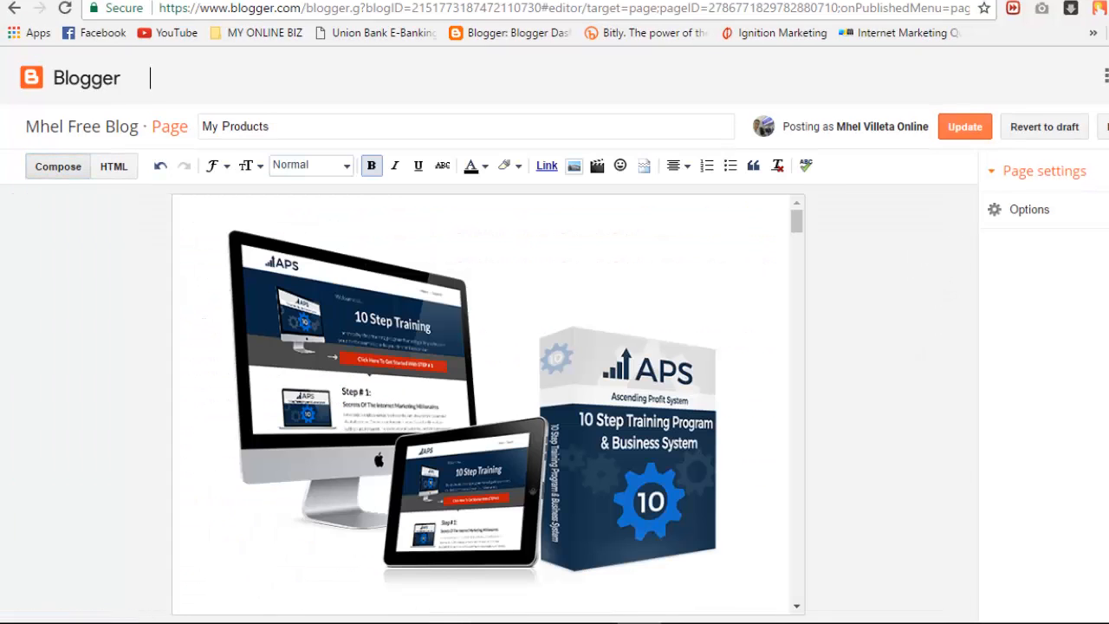
{"action": "scroll", "coordinate": [488, 404], "scroll_direction": "down", "scroll_amount": 3}
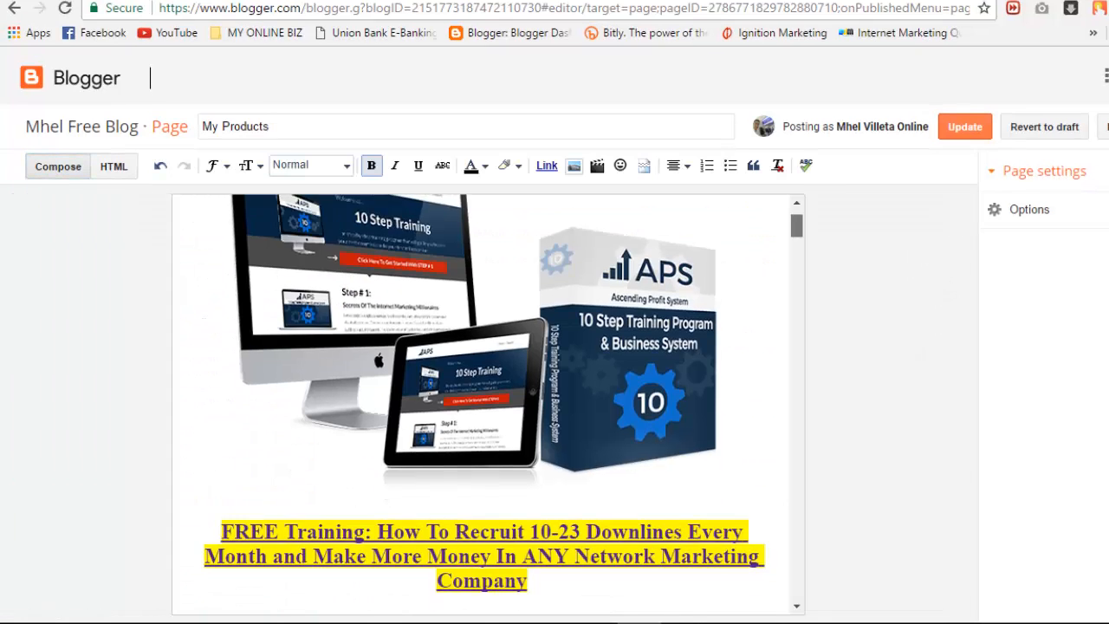
{"action": "scroll", "coordinate": [431, 534], "scroll_direction": "down", "scroll_amount": 3}
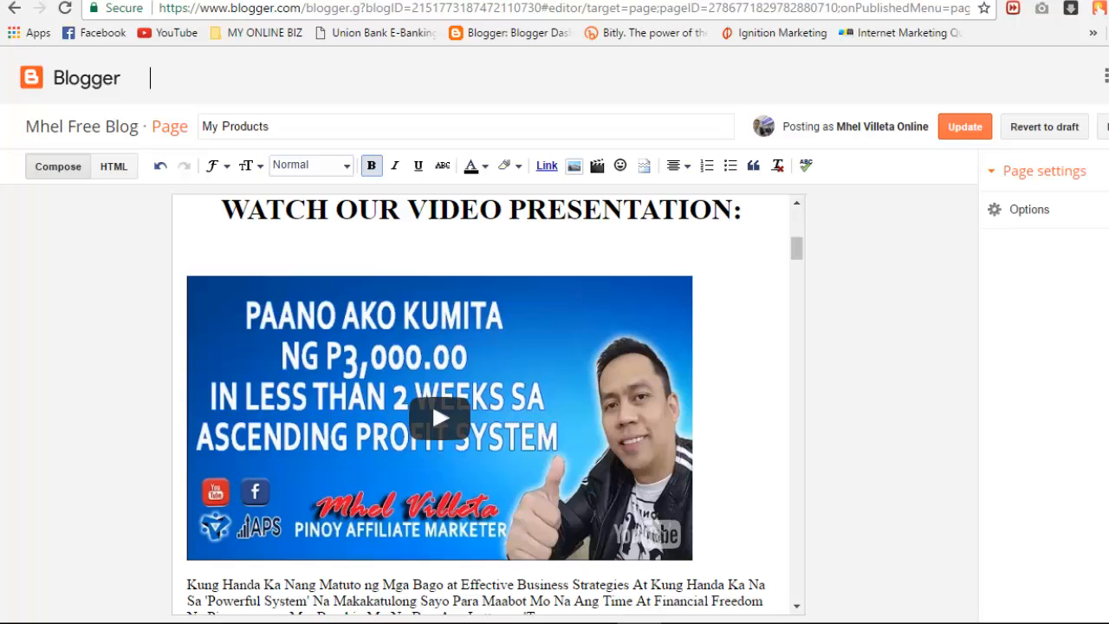
{"action": "key", "text": "BackSpace"}
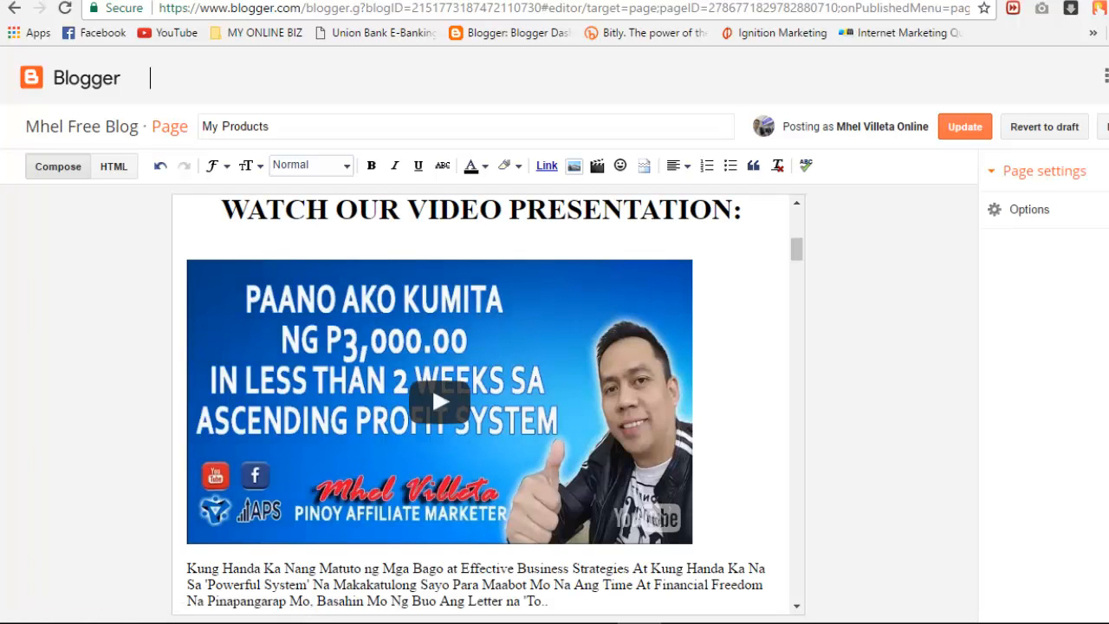
{"action": "key", "text": "Up"}
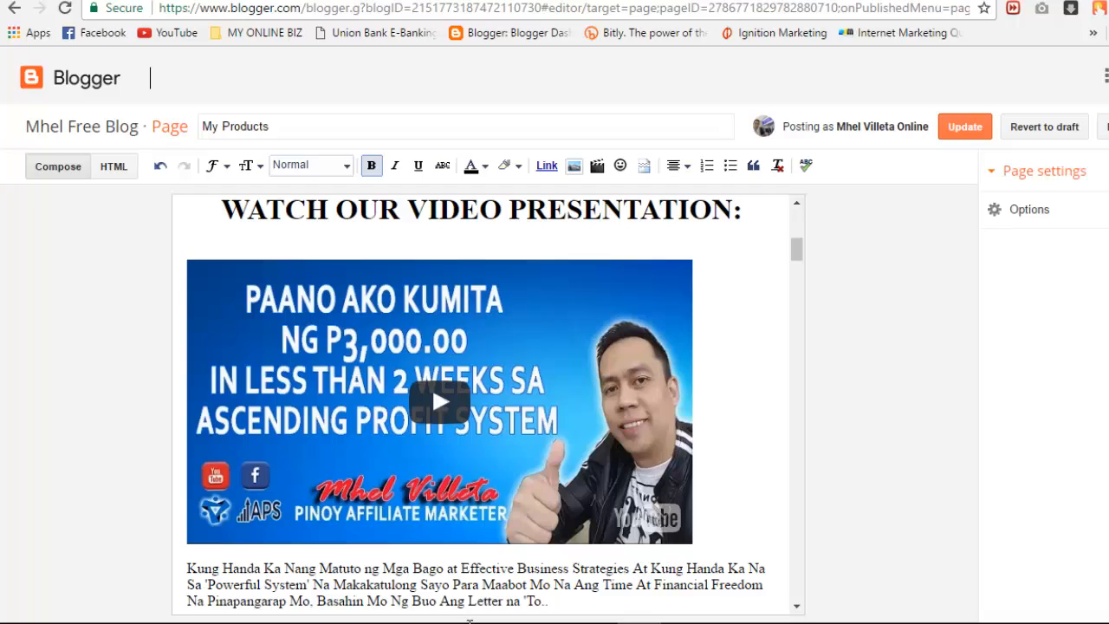
{"action": "key", "text": "BackSpace"}
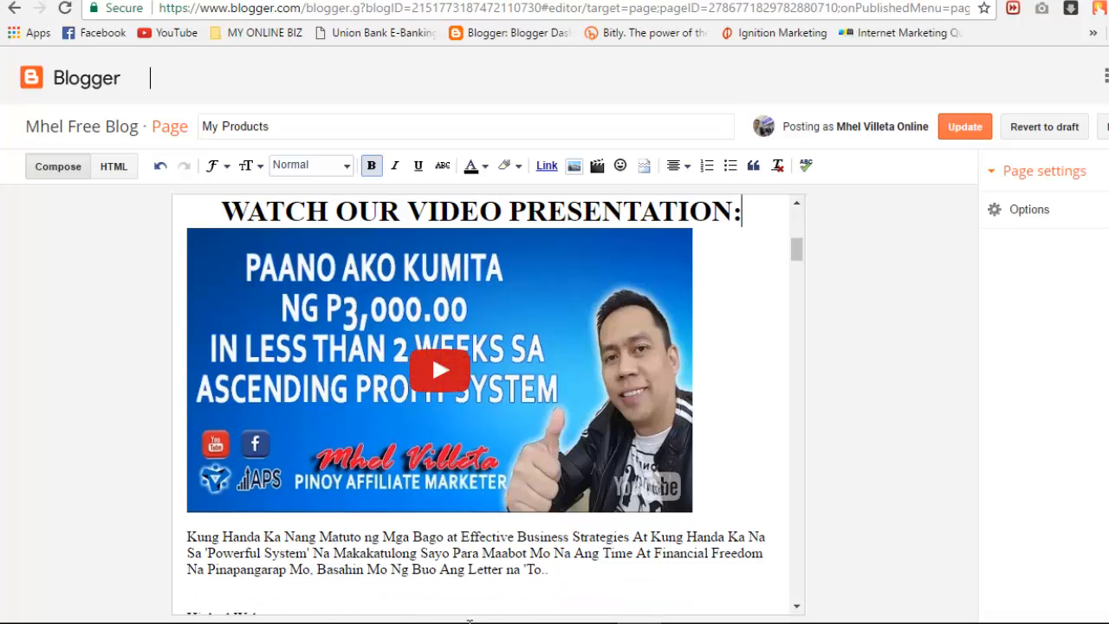
Step: Centre-align the embedded video beneath the heading
{"action": "left_click", "coordinate": [715, 390]}
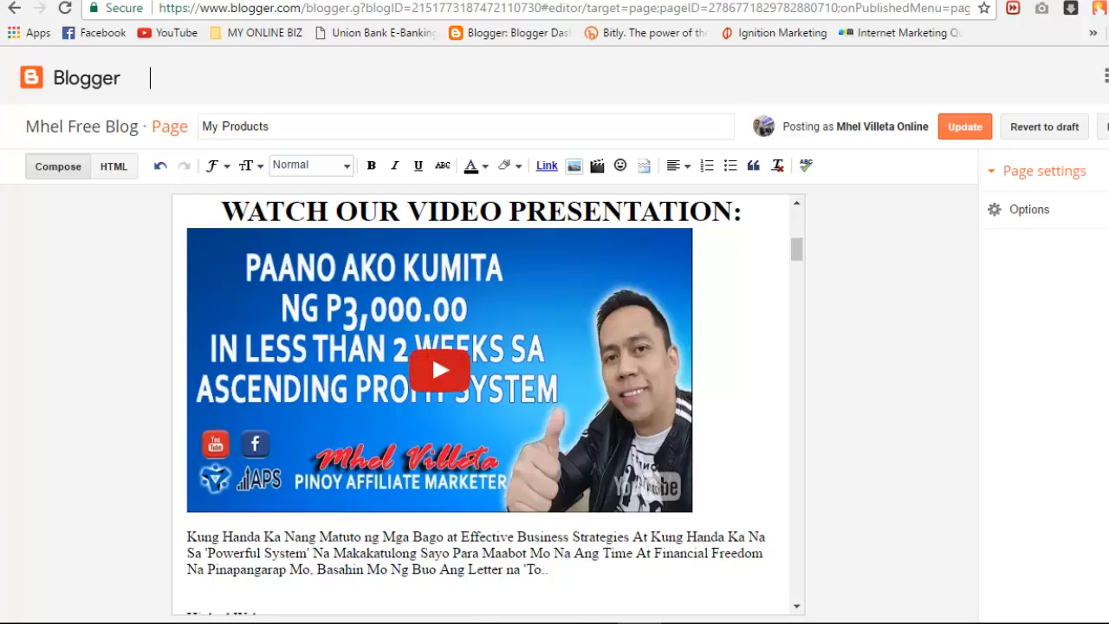
{"action": "left_click_drag", "start_coordinate": [715, 390], "coordinate": [659, 390]}
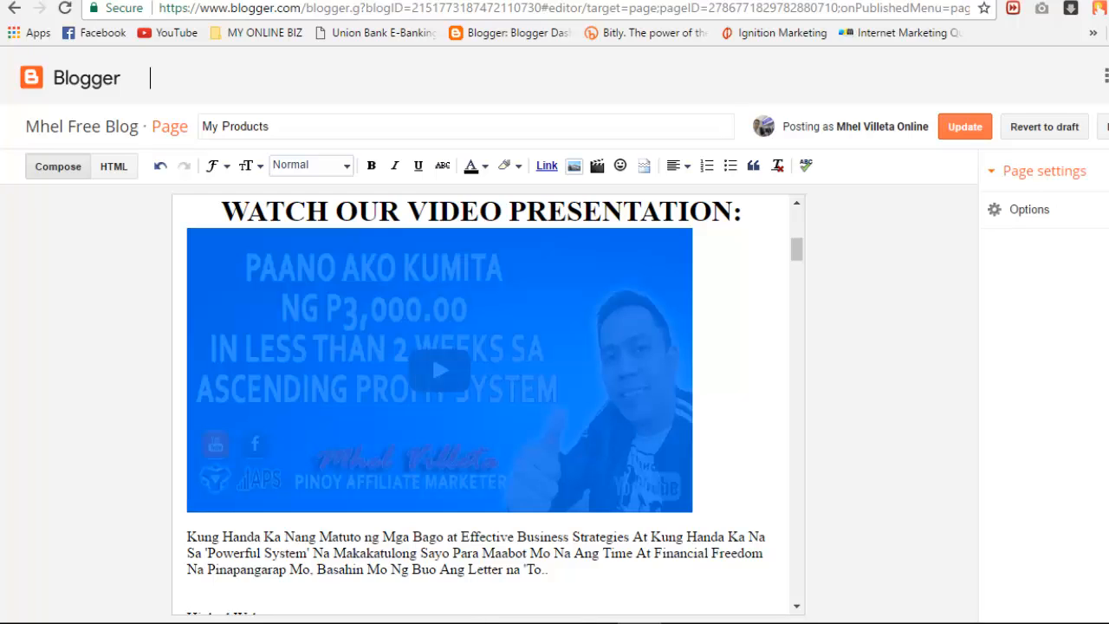
{"action": "left_click", "coordinate": [679, 166]}
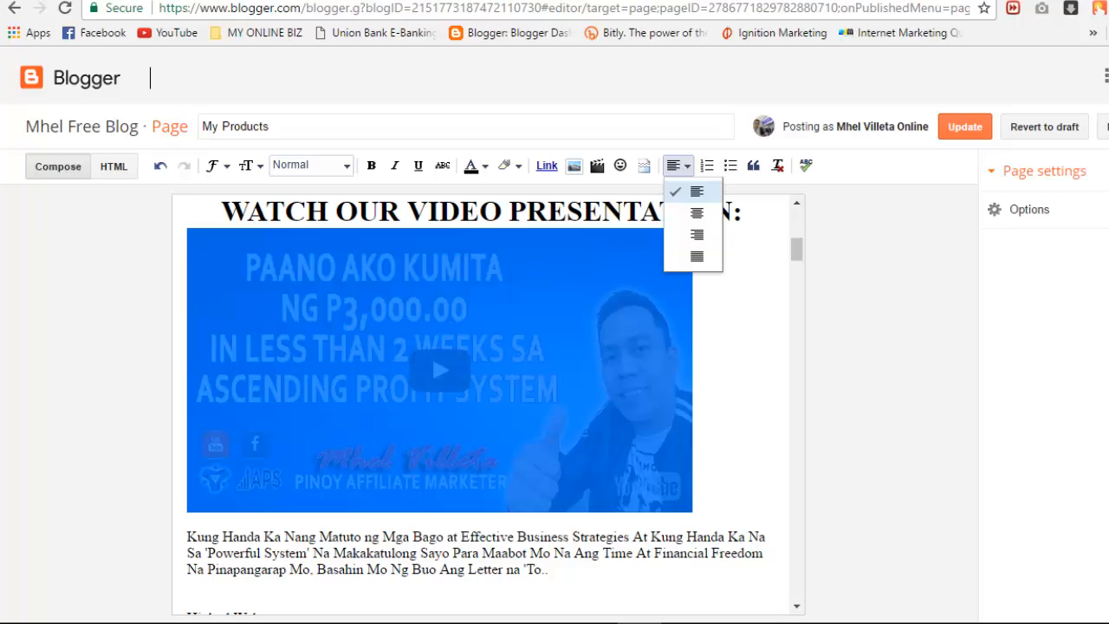
{"action": "left_click", "coordinate": [697, 213]}
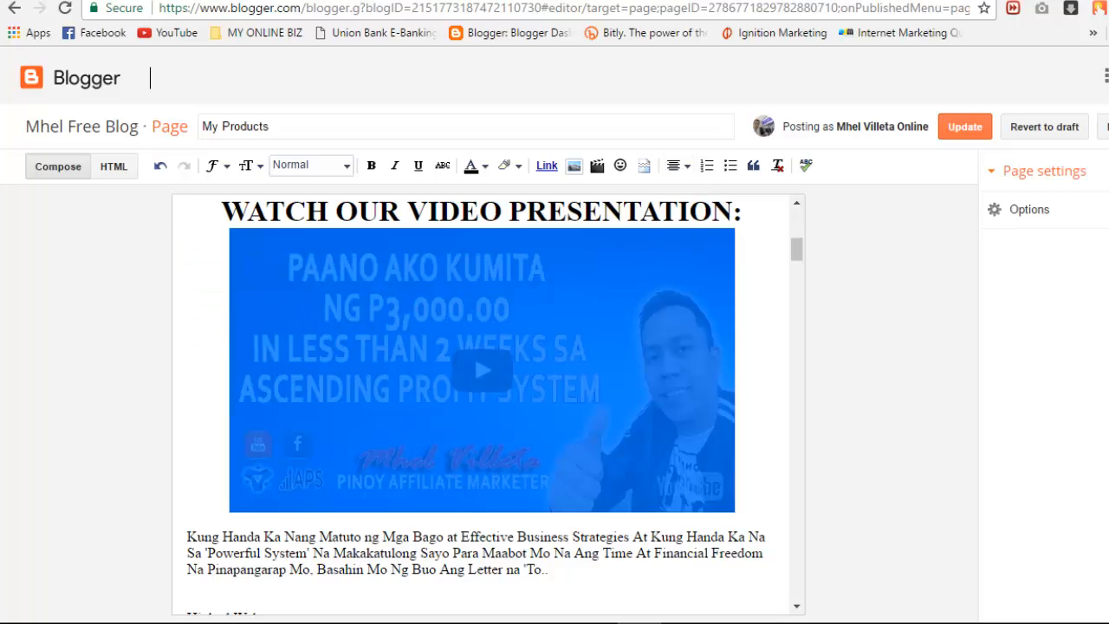
{"action": "left_click", "coordinate": [474, 354]}
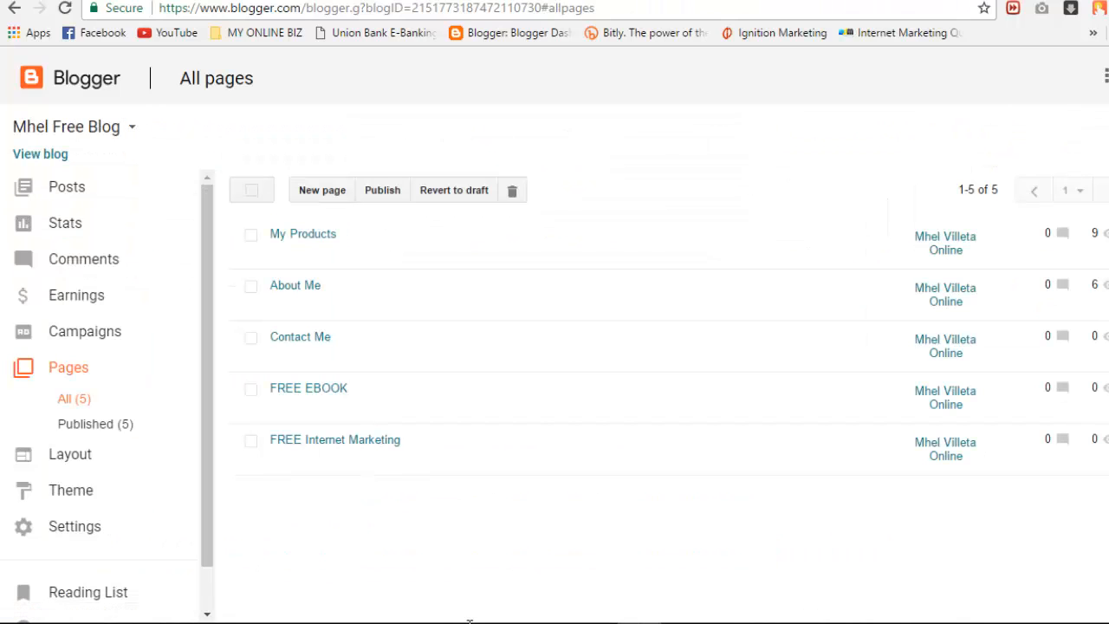
{"action": "left_click", "coordinate": [223, 1]}
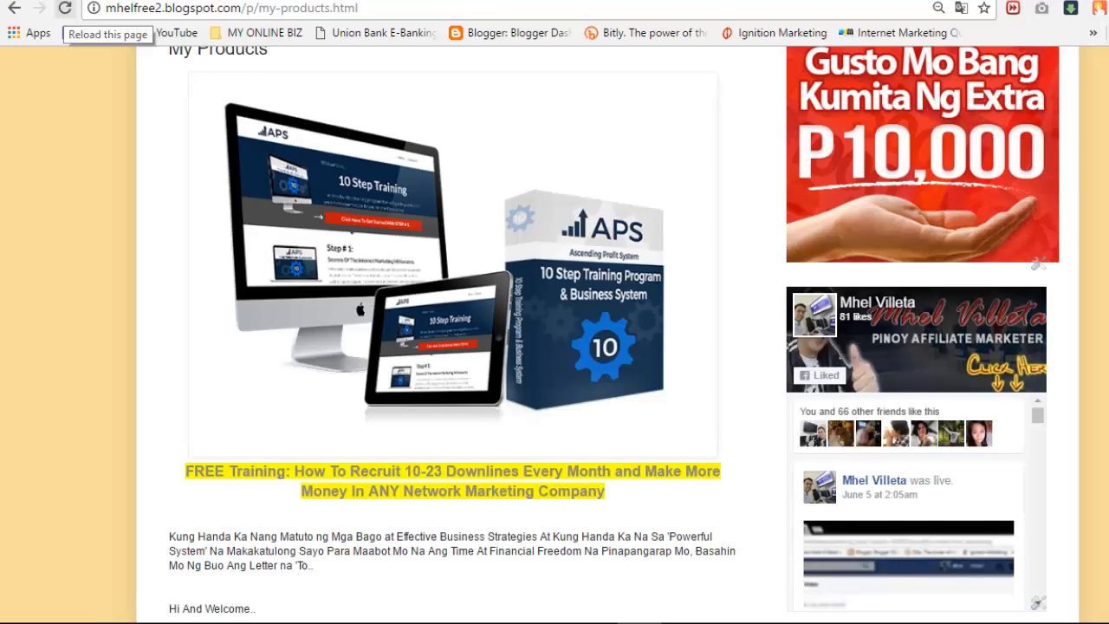
{"action": "left_click", "coordinate": [65, 8]}
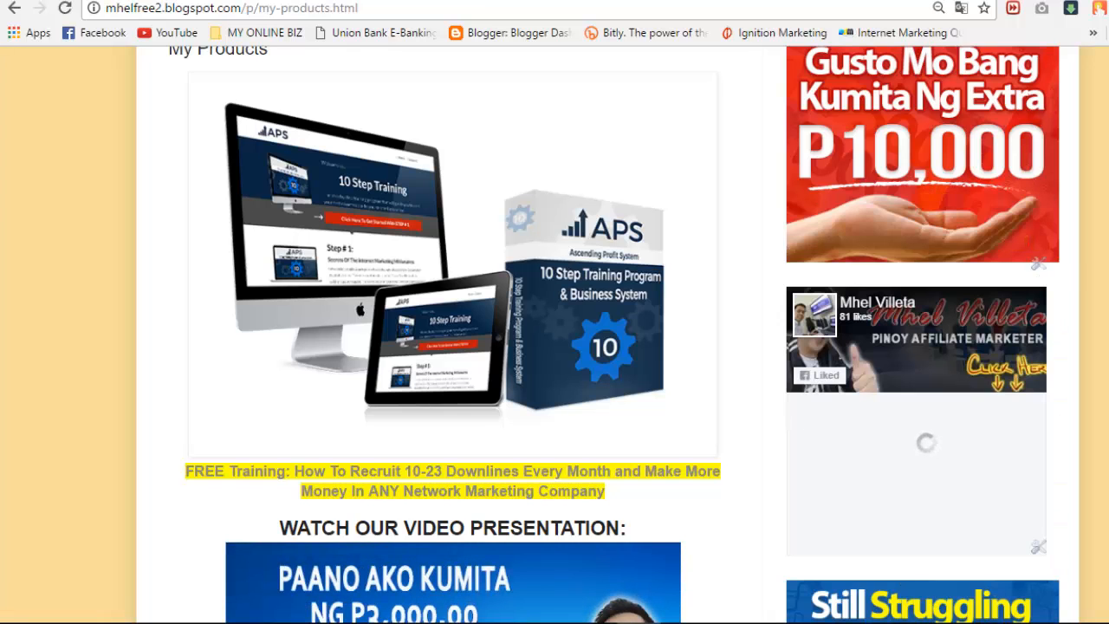
{"action": "scroll", "coordinate": [555, 347], "scroll_direction": "down", "scroll_amount": 1}
{"action": "scroll", "coordinate": [446, 75], "scroll_direction": "up", "scroll_amount": 4}
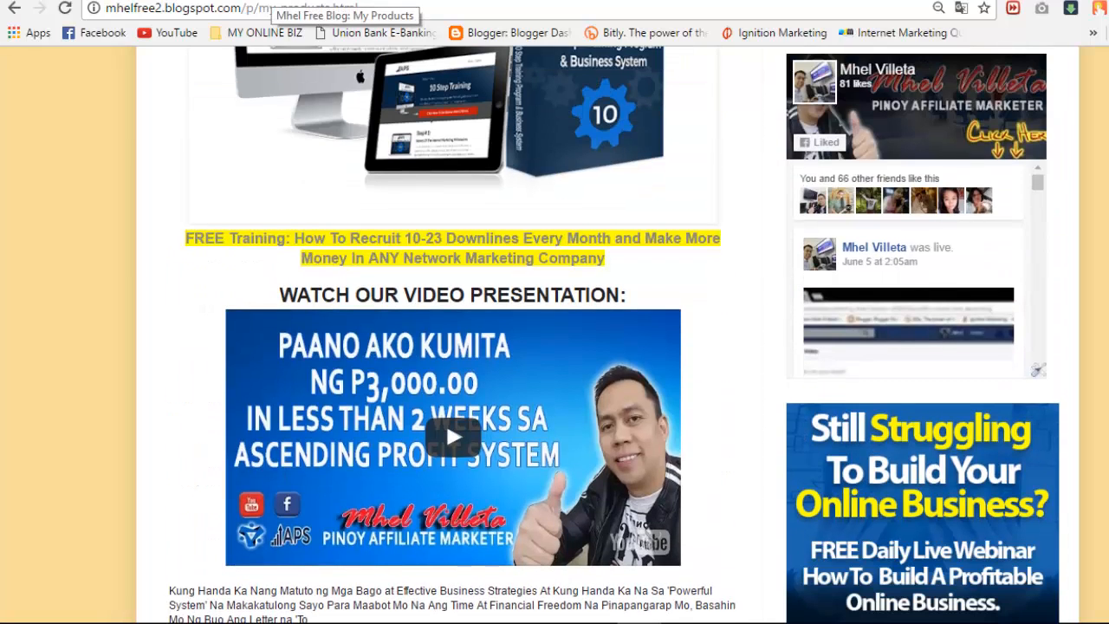
{"action": "left_click", "coordinate": [272, 1]}
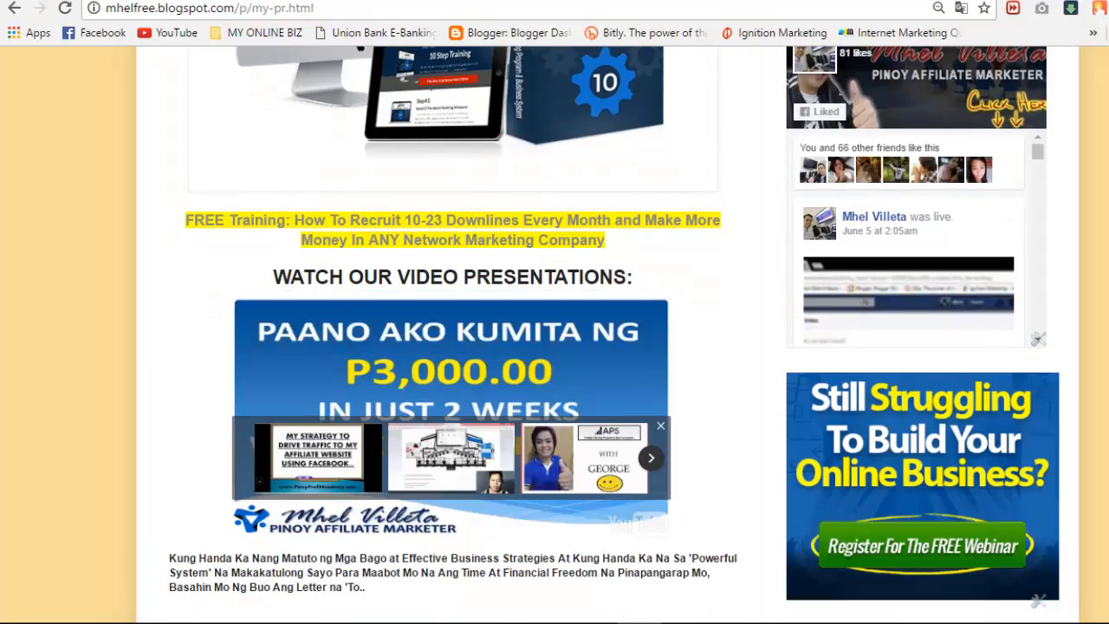
{"action": "scroll", "coordinate": [451, 346], "scroll_direction": "down", "scroll_amount": 9}
{"action": "scroll", "coordinate": [451, 346], "scroll_direction": "up", "scroll_amount": 2}
{"action": "scroll", "coordinate": [451, 347], "scroll_direction": "up", "scroll_amount": 15}
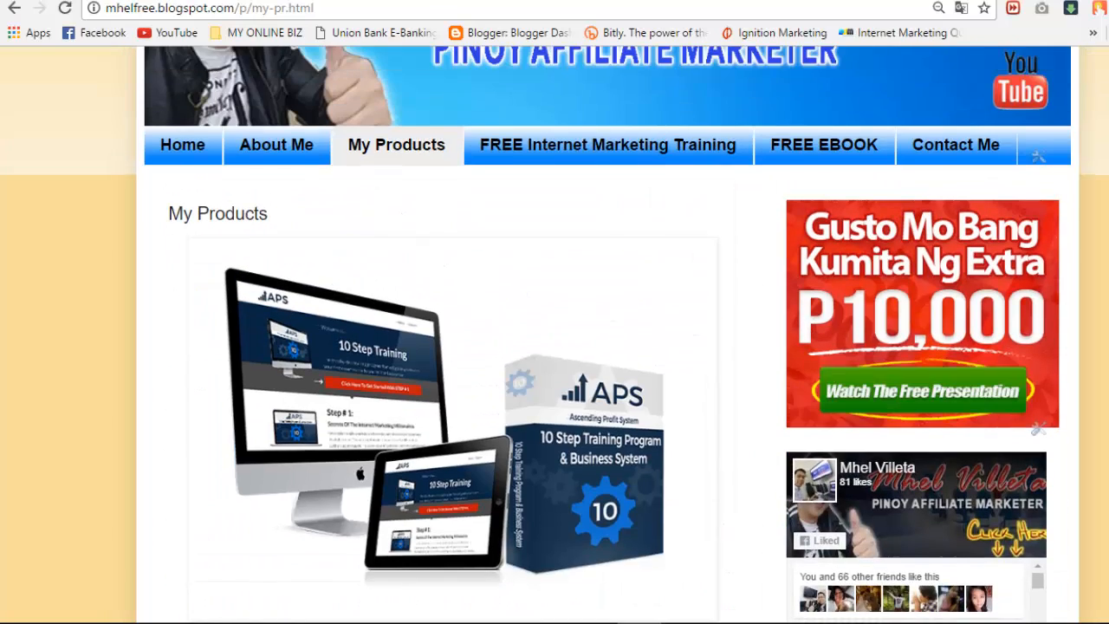
{"action": "left_click", "coordinate": [113, 1]}
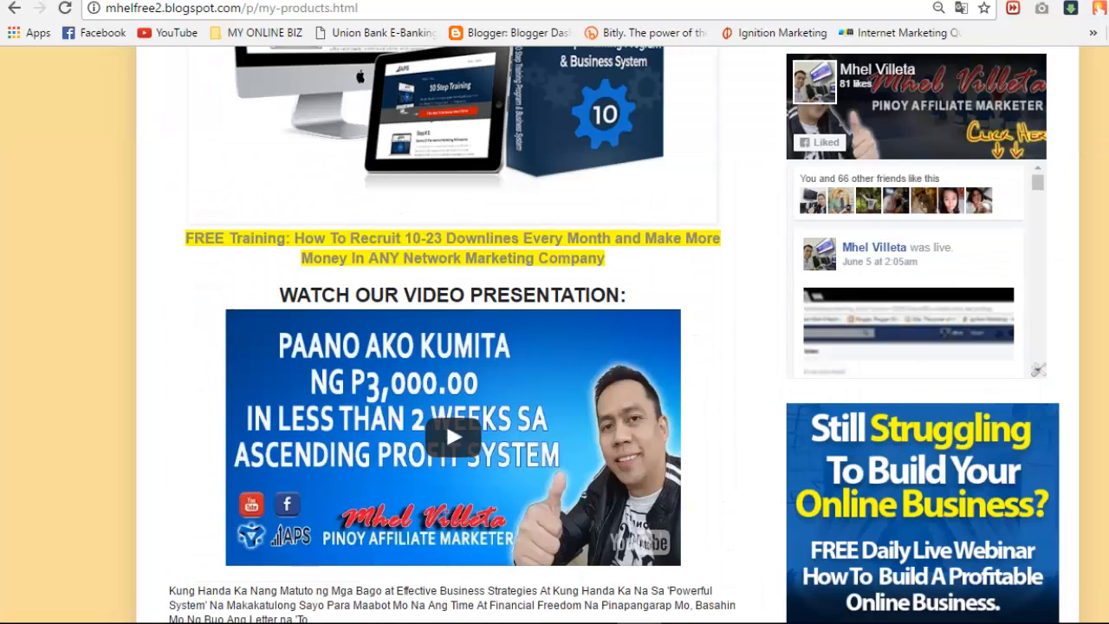
{"action": "scroll", "coordinate": [446, 421], "scroll_direction": "down", "scroll_amount": 15}
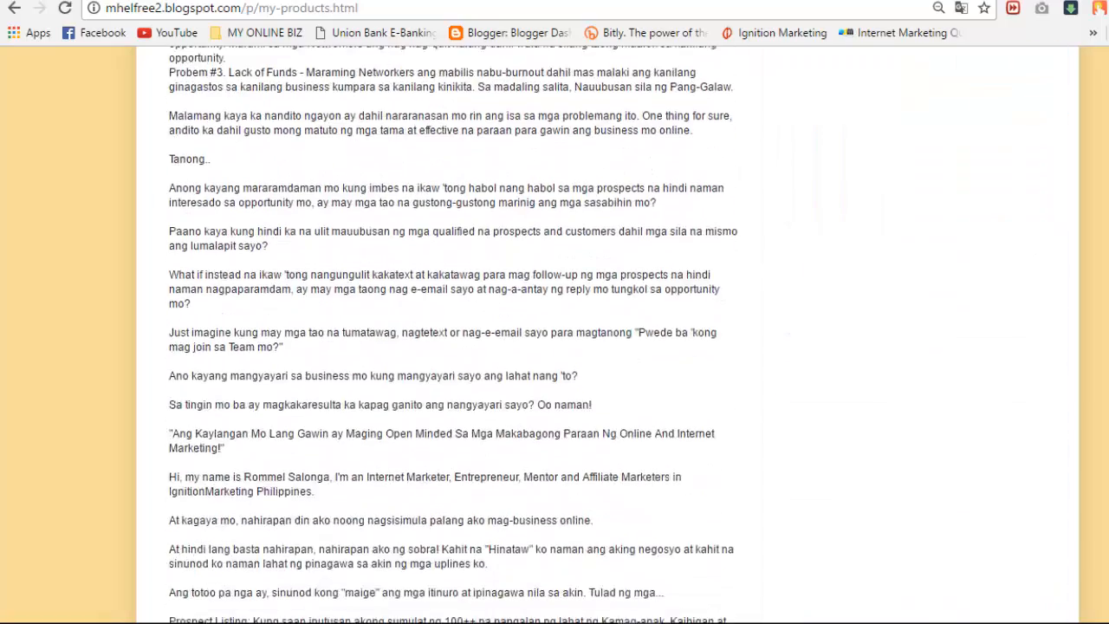
{"action": "scroll", "coordinate": [446, 347], "scroll_direction": "up", "scroll_amount": 15}
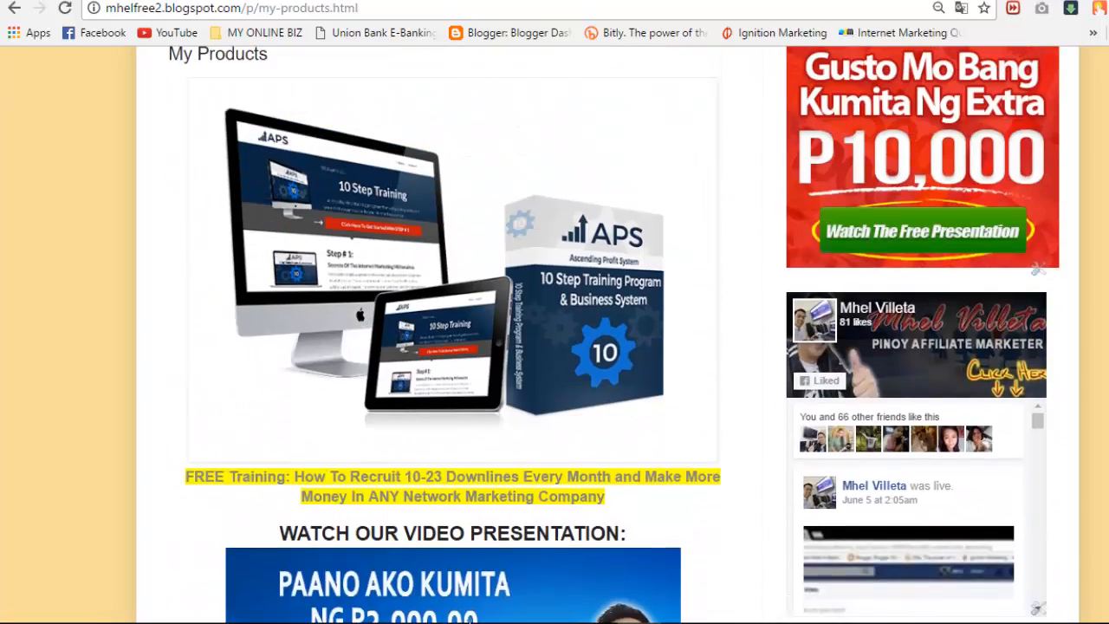
Step: Follow the 'CLICK HERE TO GET YOUR FREE VIDEO TRAINING' link on the FREE Internet Marketing Training page
{"action": "left_click", "coordinate": [52, 1]}
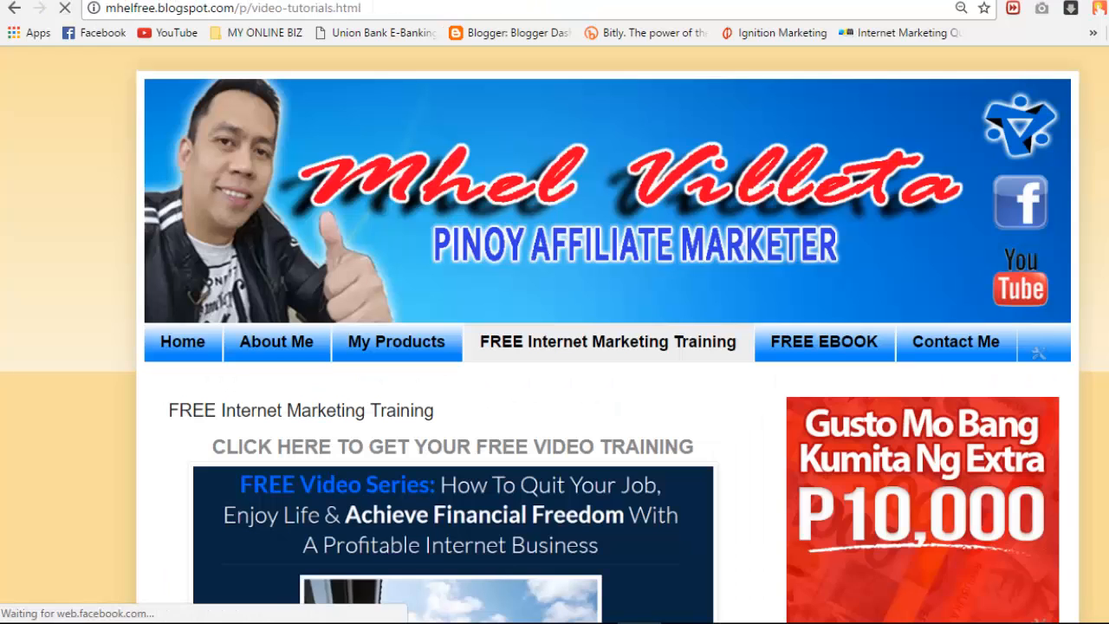
{"action": "scroll", "coordinate": [554, 347], "scroll_direction": "down", "scroll_amount": 3}
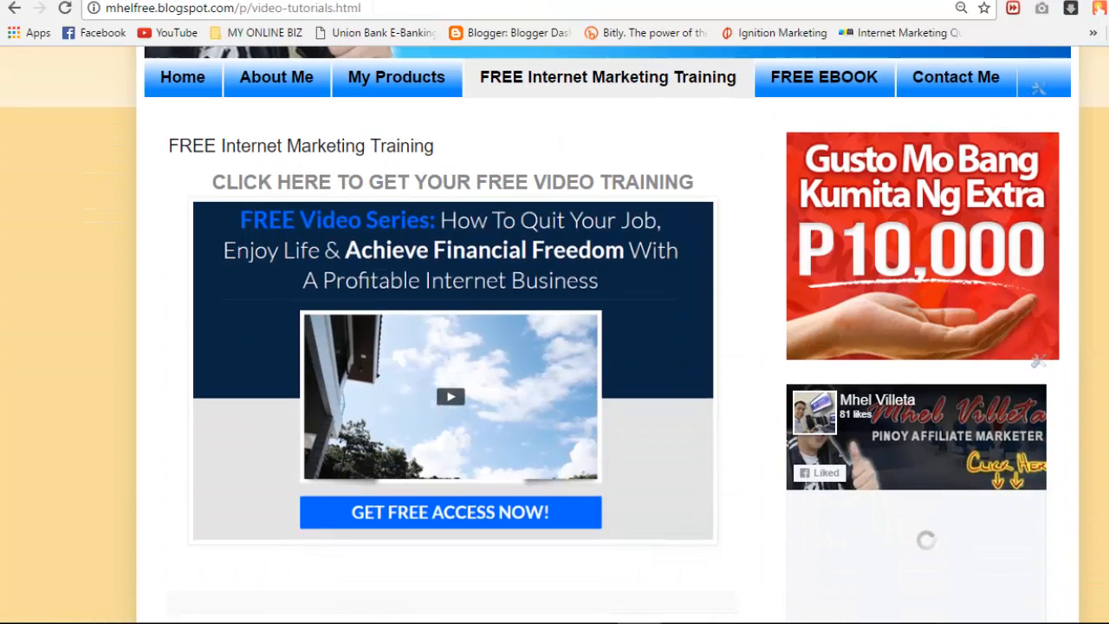
{"action": "scroll", "coordinate": [554, 347], "scroll_direction": "up", "scroll_amount": 1}
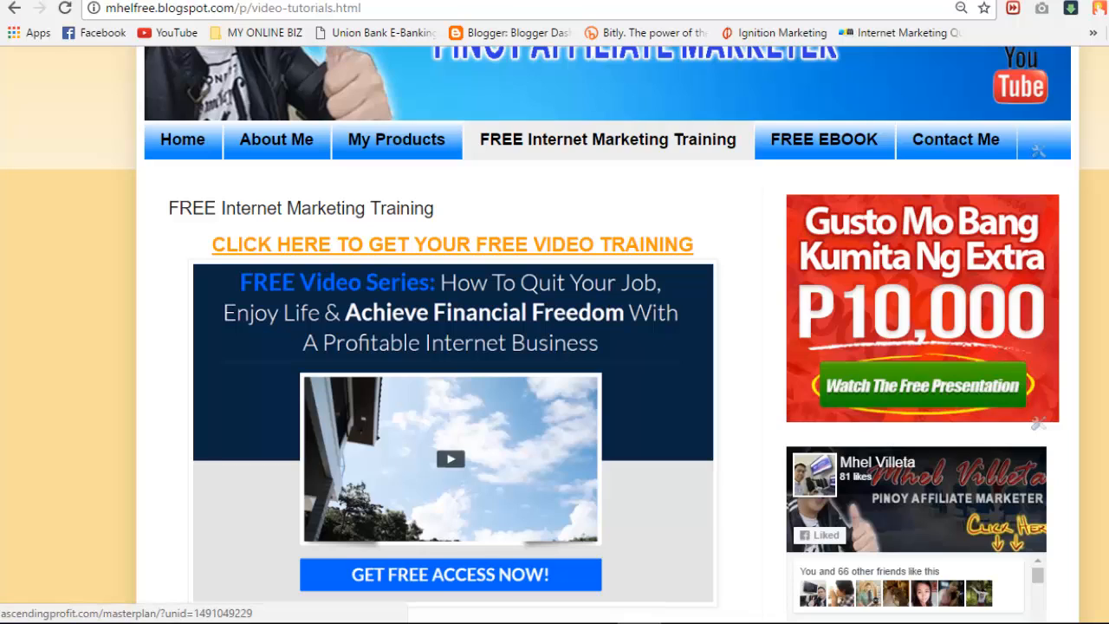
{"action": "left_click", "coordinate": [452, 245]}
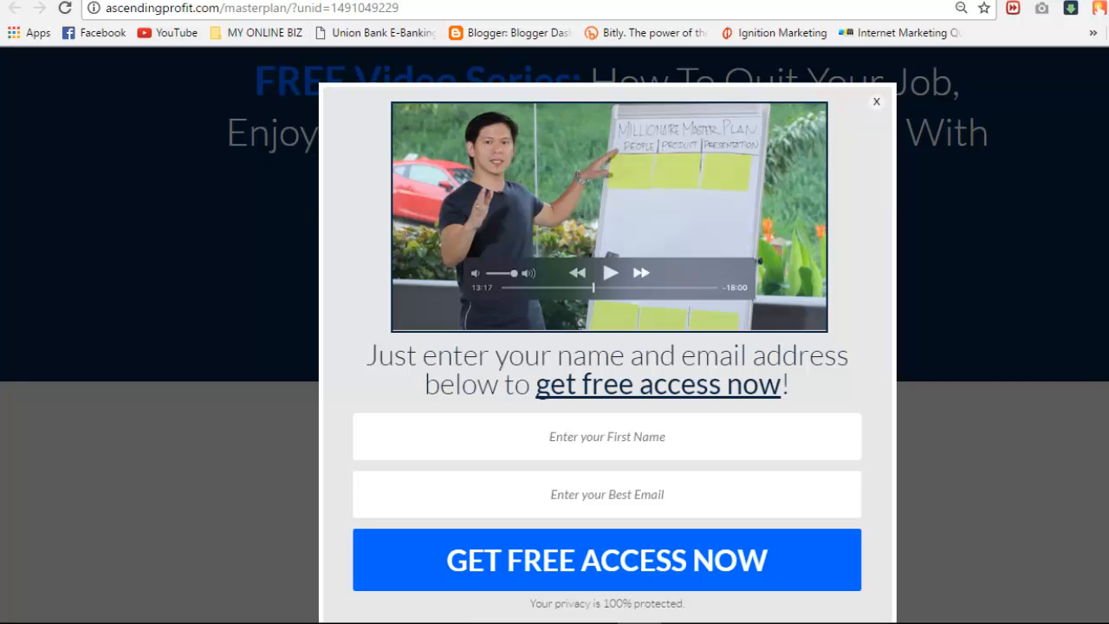
{"action": "left_click", "coordinate": [877, 103]}
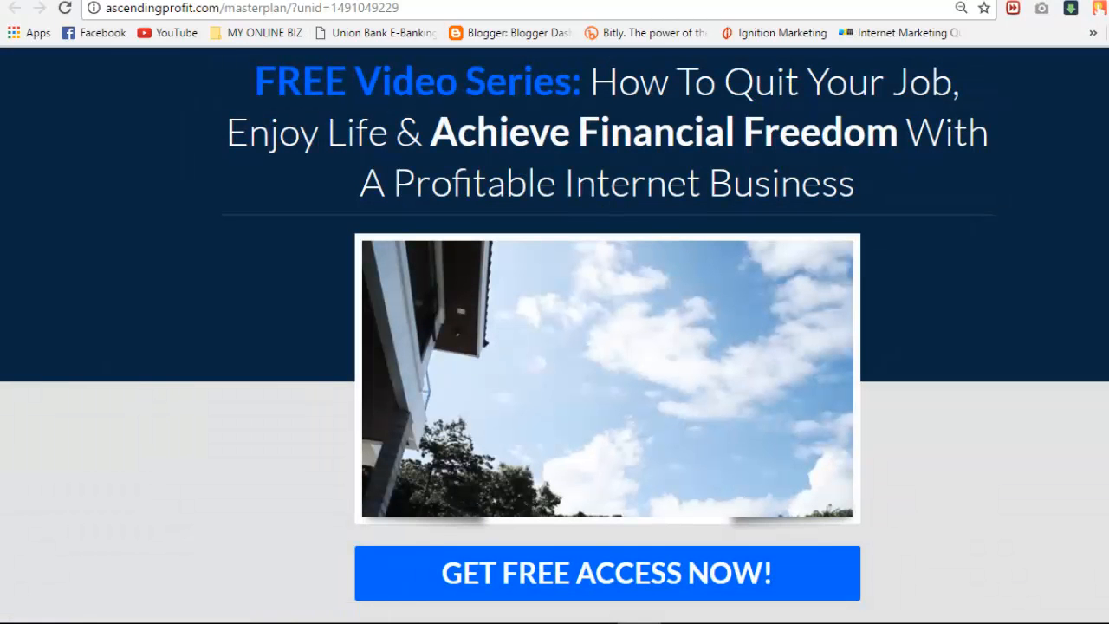
{"action": "key", "text": "ctrl+w"}
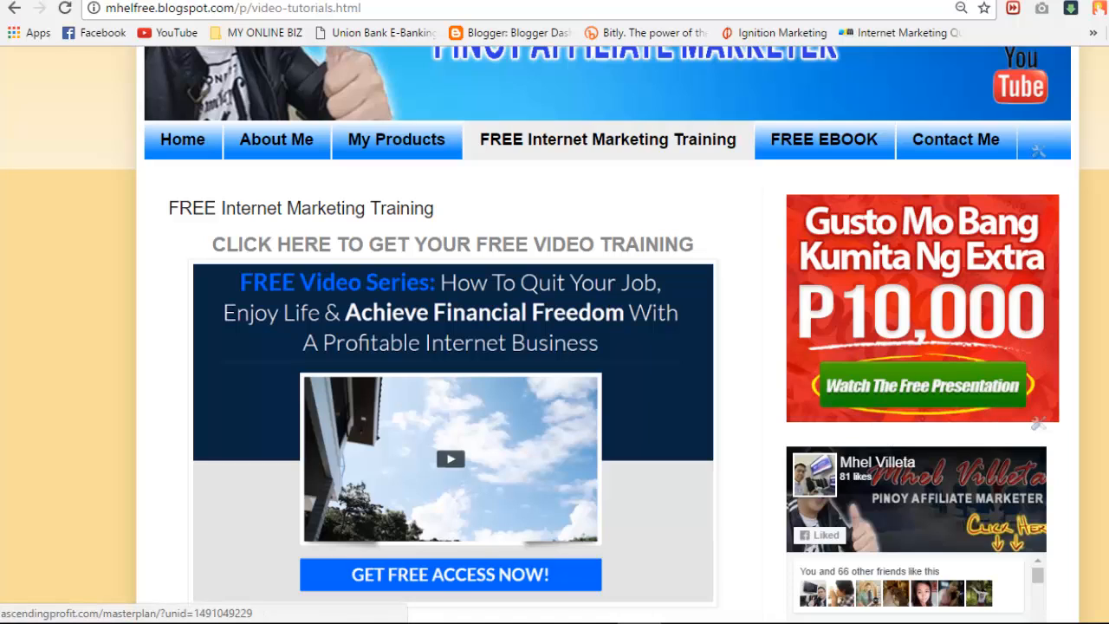
{"action": "left_click", "coordinate": [452, 577]}
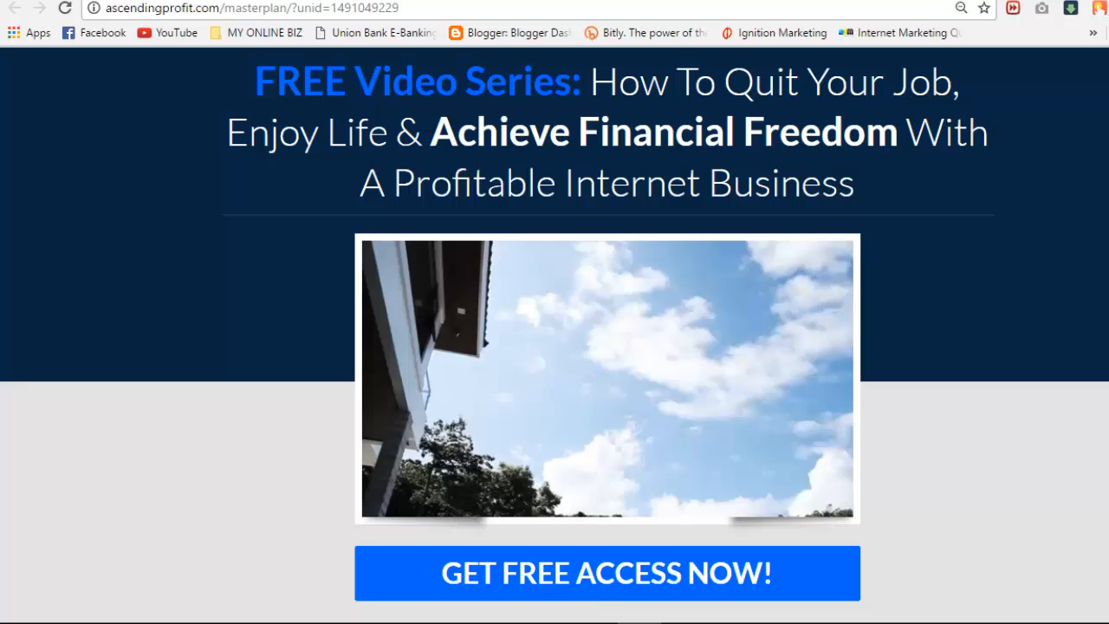
{"action": "key", "text": "ctrl+w"}
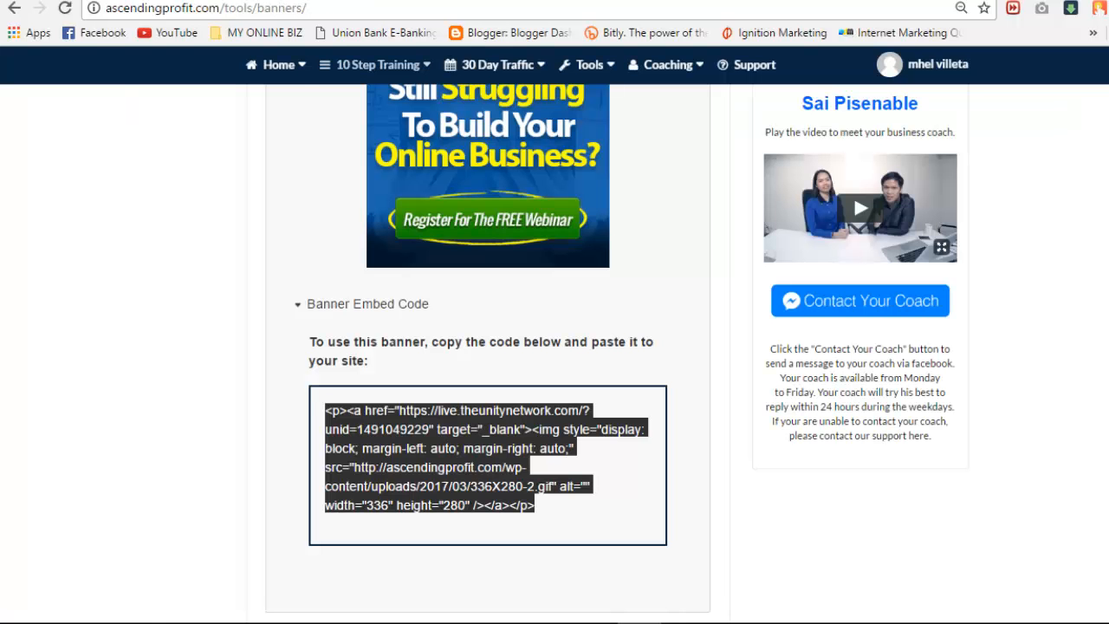
{"action": "key", "text": "ctrl+Tab"}
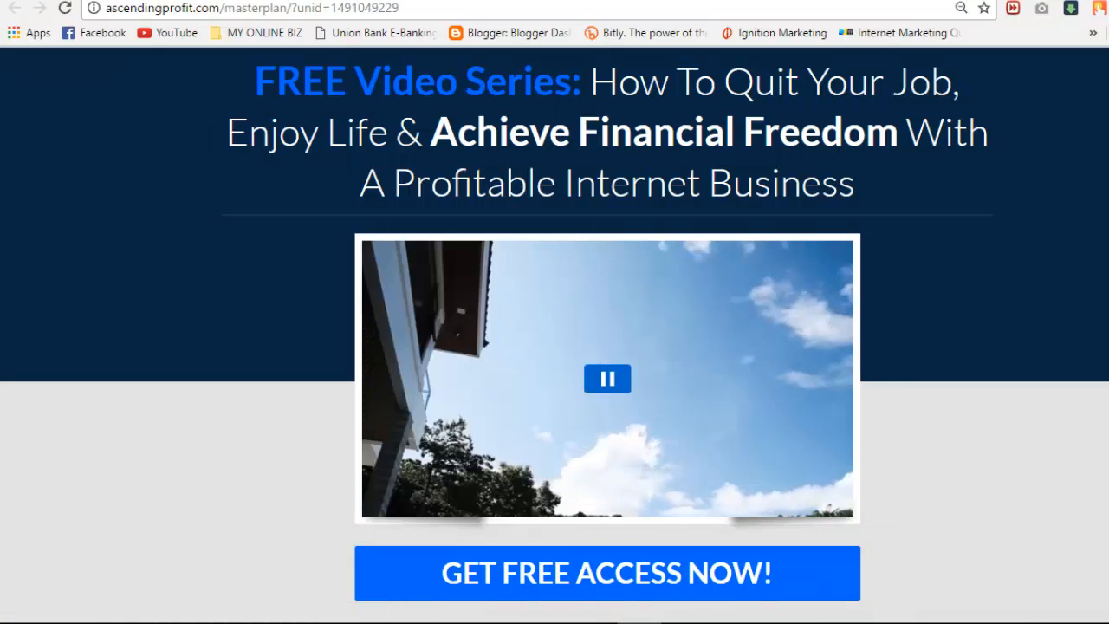
{"action": "left_click", "coordinate": [608, 379]}
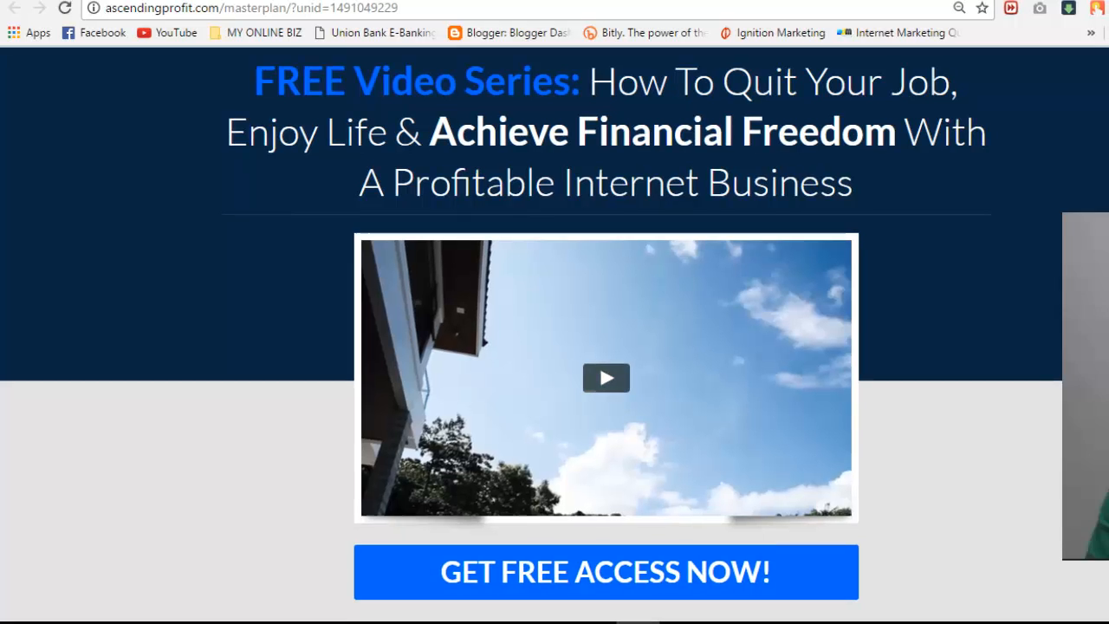
{"action": "scroll", "coordinate": [607, 379], "scroll_direction": "down", "scroll_amount": 1}
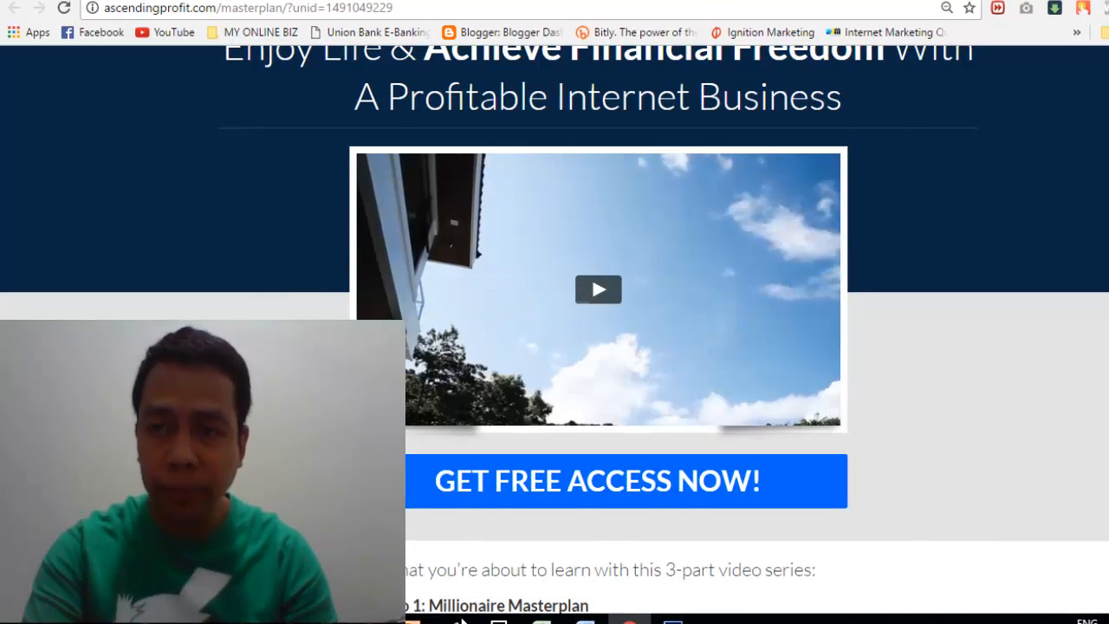
{"action": "scroll", "coordinate": [598, 347], "scroll_direction": "up", "scroll_amount": 1}
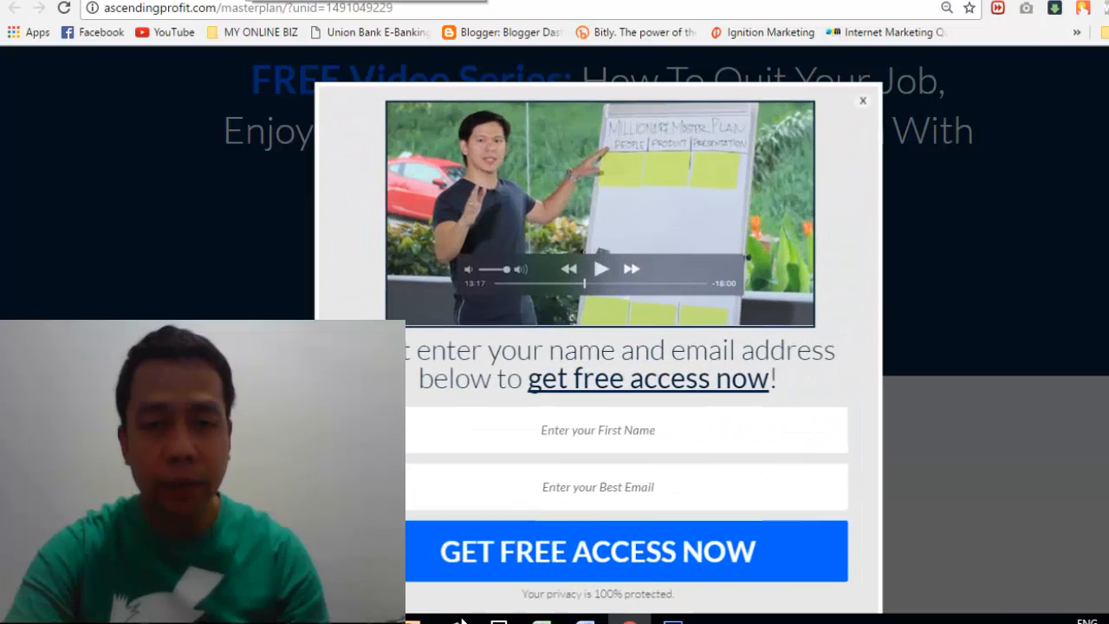
Step: Close the sign-up popup on the masterplan landing page
{"action": "key", "text": "Escape"}
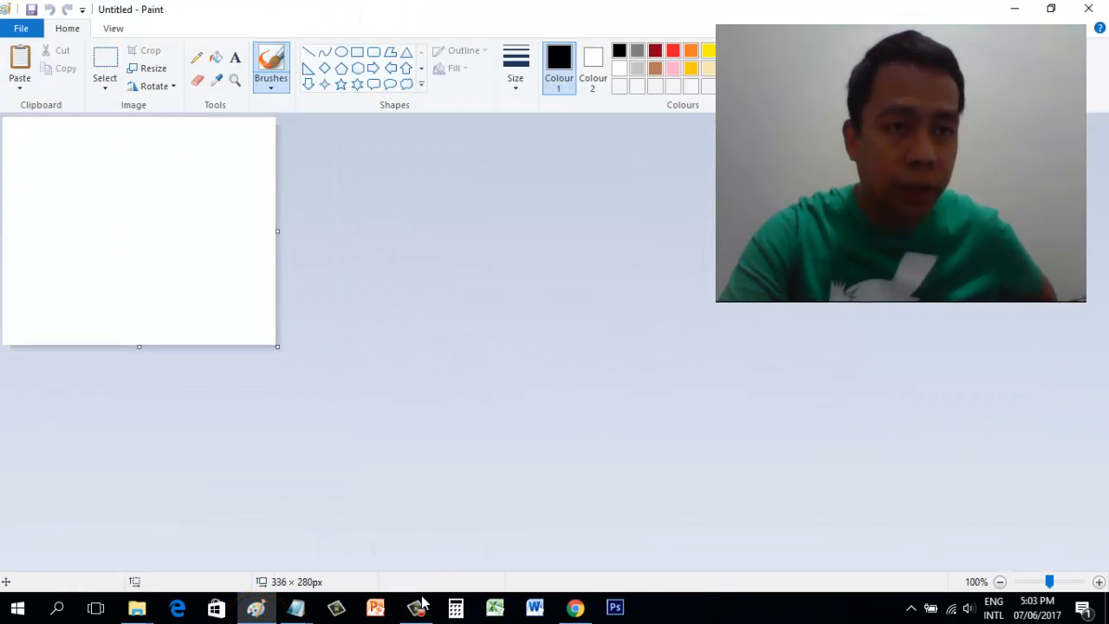
Step: Paste the landing-page screenshot into Paint, zoom to 50% and select the free video offer
{"action": "key", "text": "ctrl+v"}
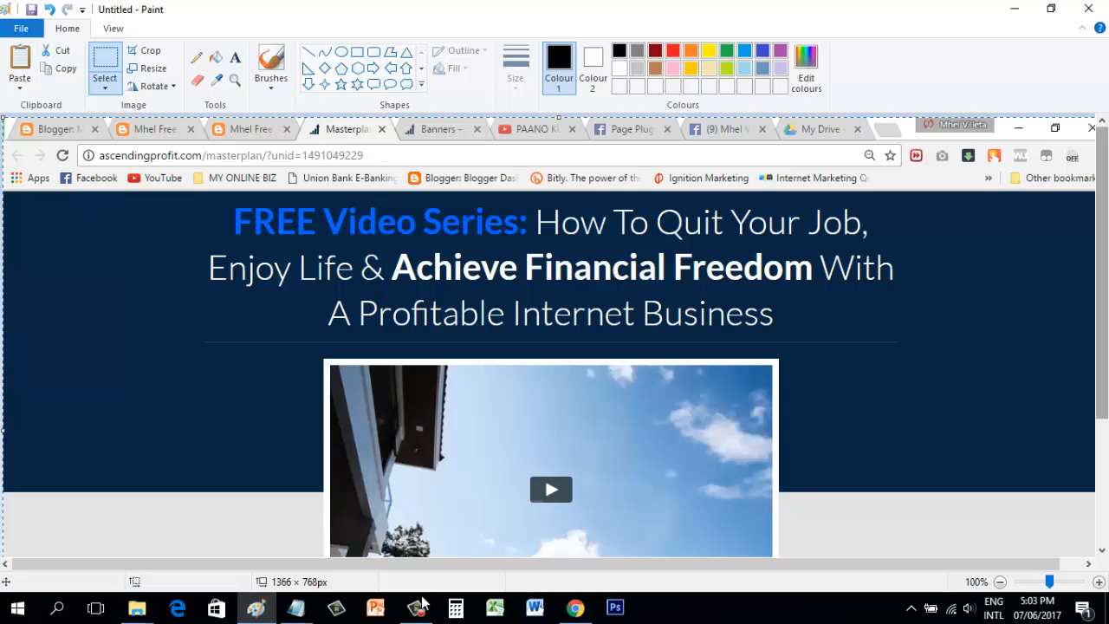
{"action": "left_click_drag", "start_coordinate": [1103, 273], "coordinate": [1102, 309]}
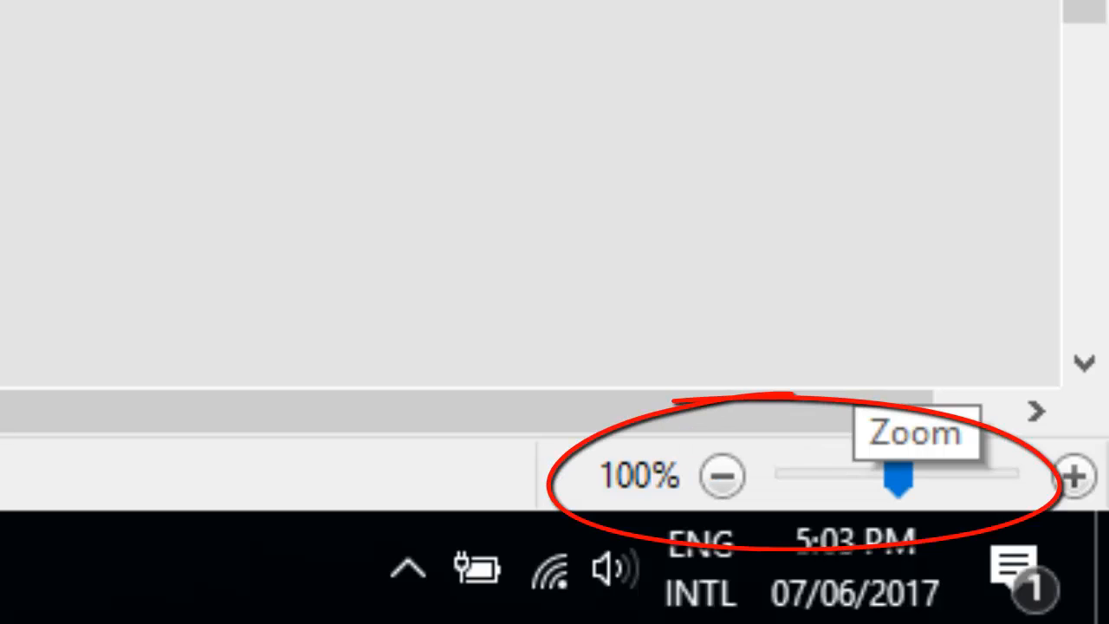
{"action": "left_click_drag", "start_coordinate": [899, 475], "coordinate": [835, 475]}
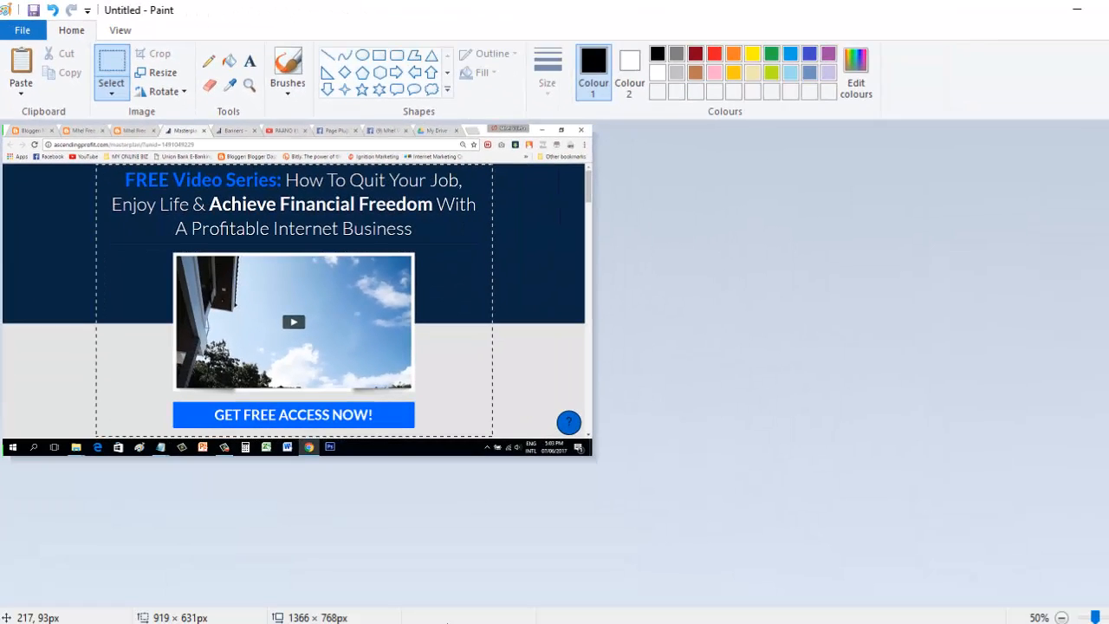
{"action": "left_click_drag", "start_coordinate": [492, 436], "coordinate": [496, 437]}
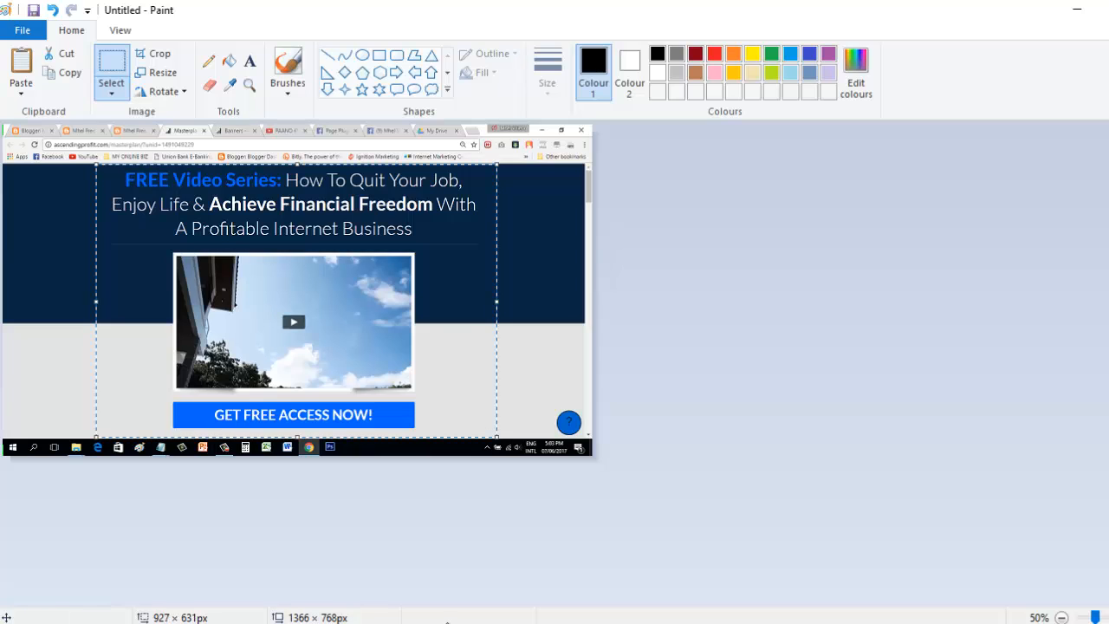
Step: Crop the screenshot to the video offer, then close Paint without saving
{"action": "left_click", "coordinate": [152, 52]}
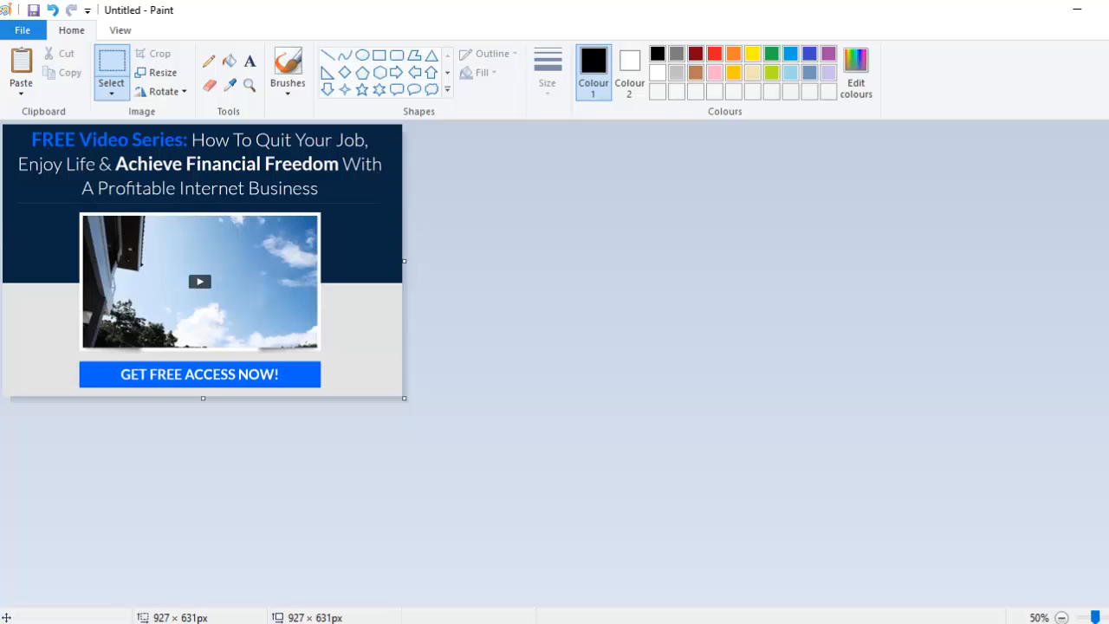
{"action": "left_click", "coordinate": [33, 10]}
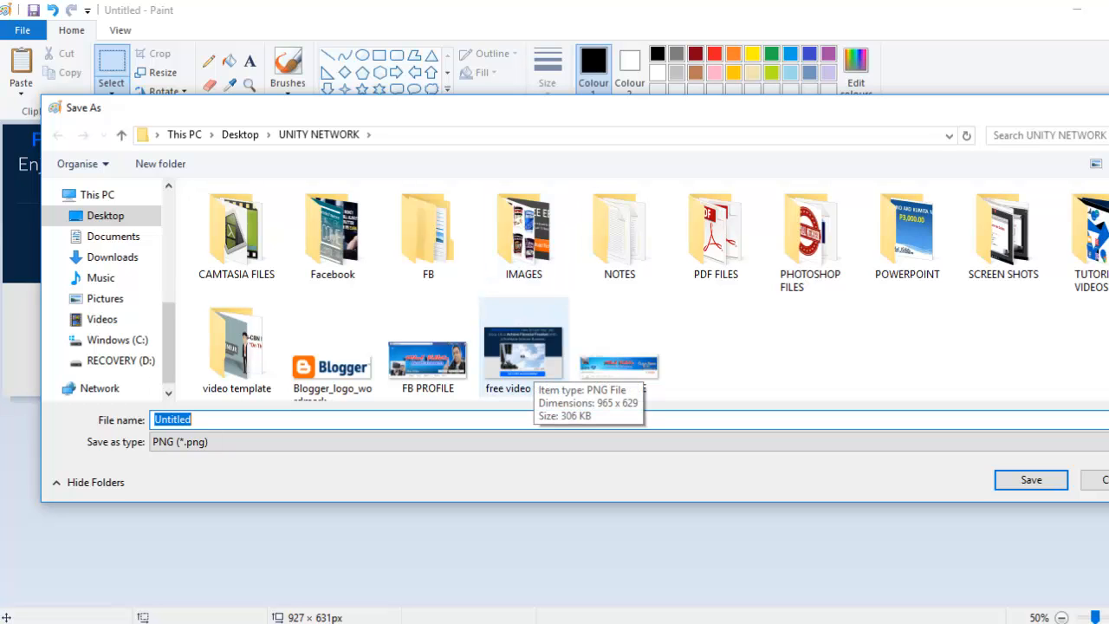
{"action": "left_click", "coordinate": [1098, 480]}
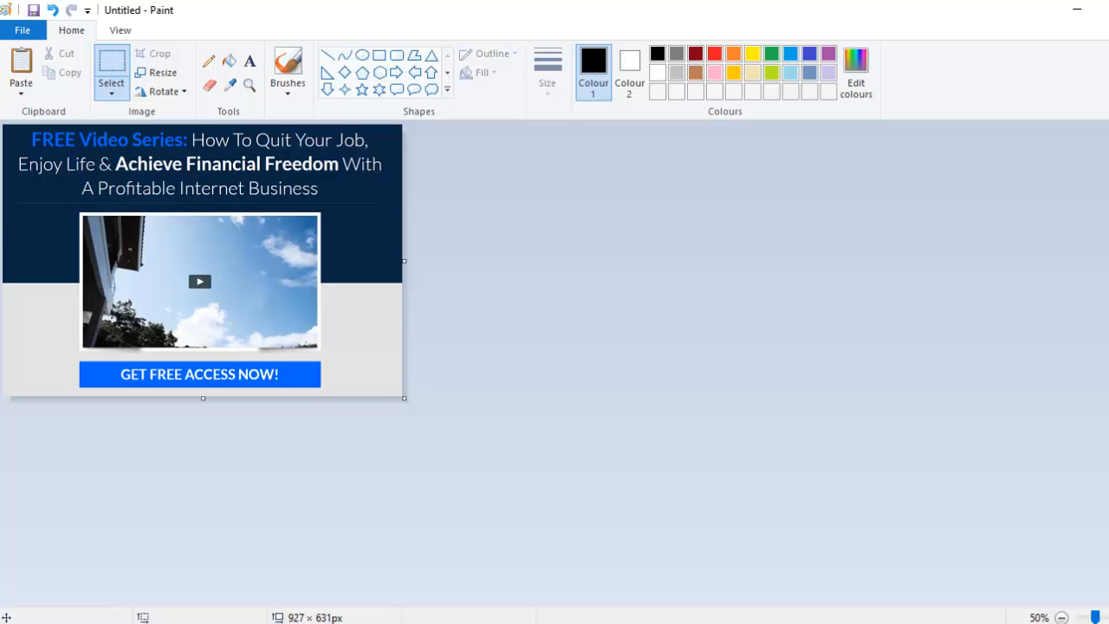
{"action": "key", "text": "alt+F4"}
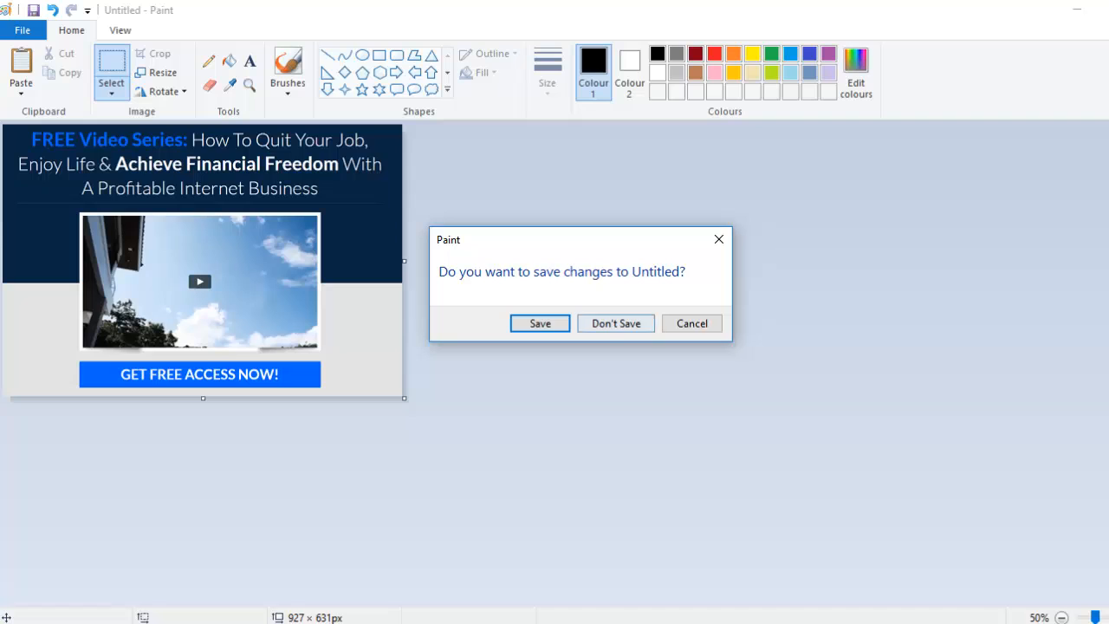
{"action": "left_click", "coordinate": [617, 323]}
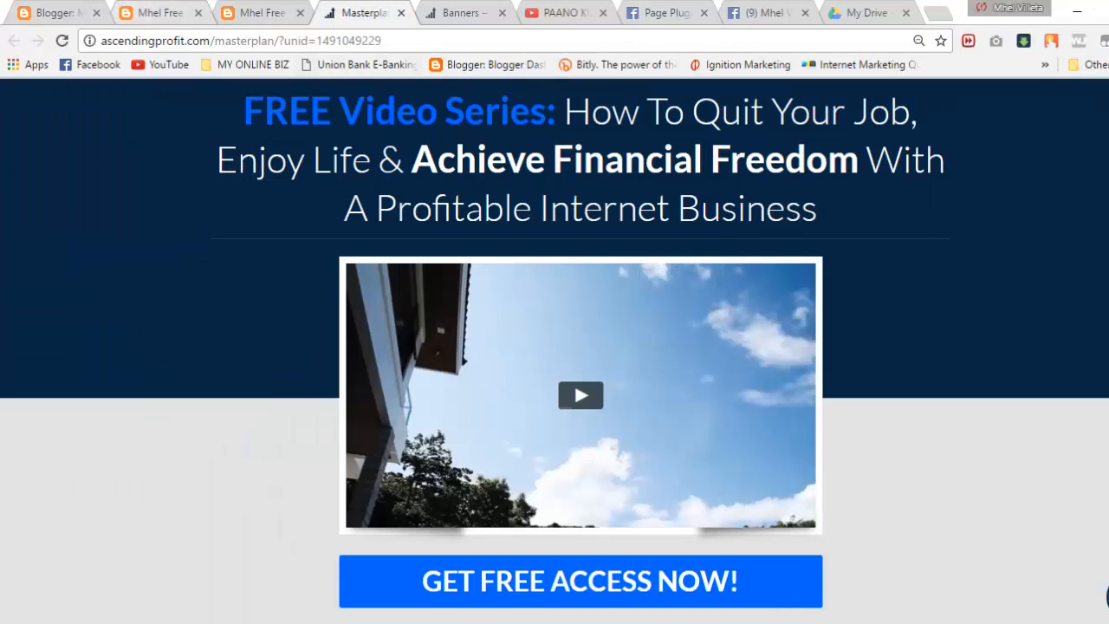
Step: Edit the FREE Internet Marketing page from Blogger's All pages list
{"action": "key", "text": "ctrl+1"}
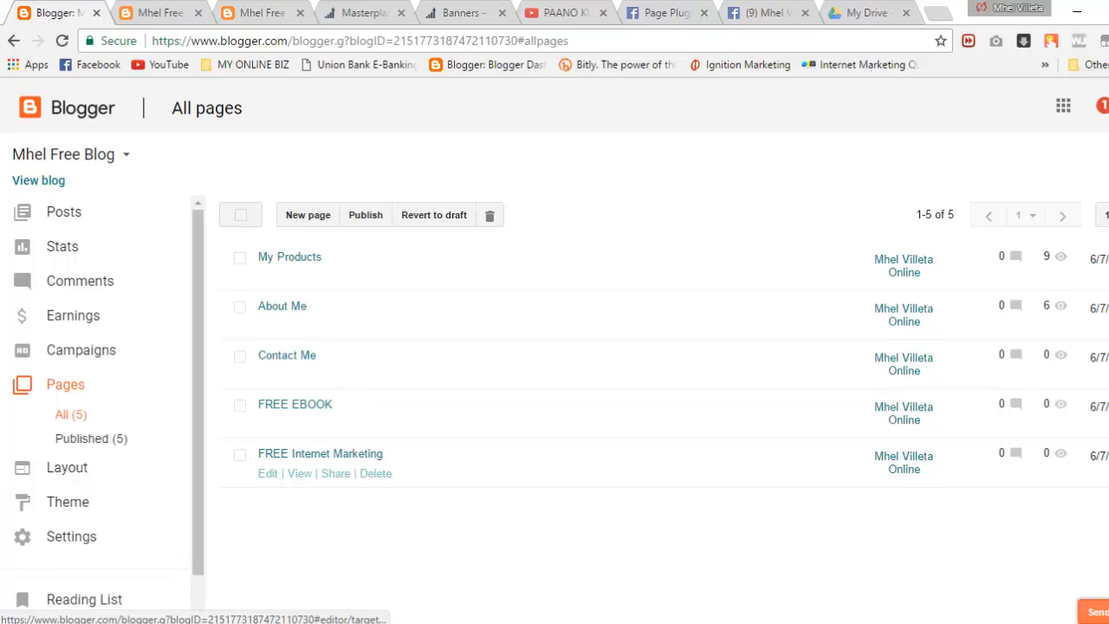
{"action": "left_click", "coordinate": [268, 474]}
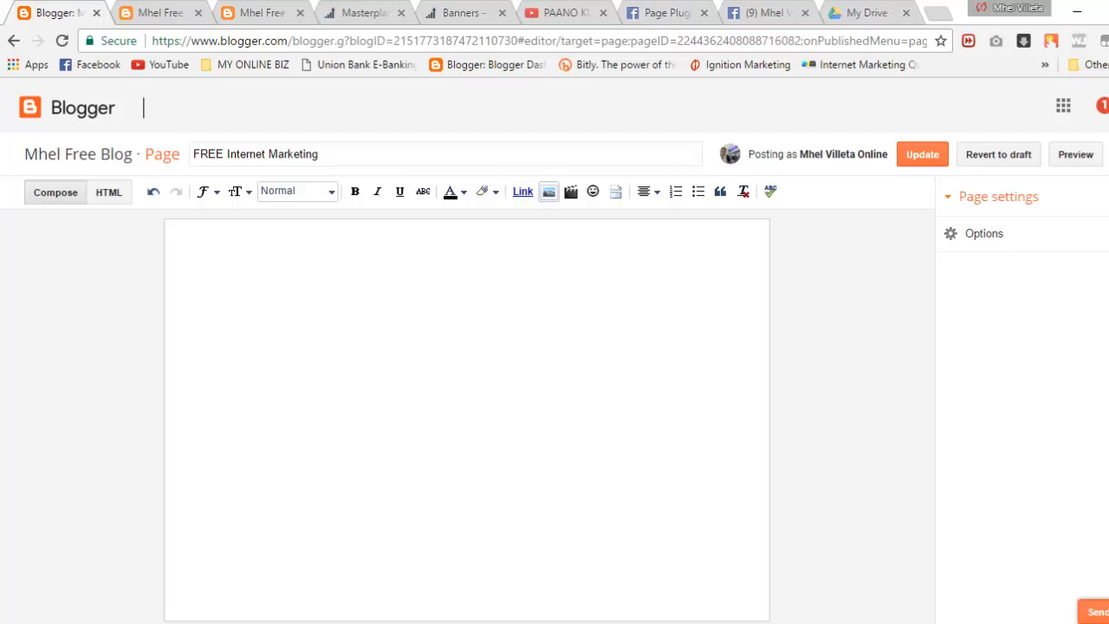
Step: Upload the 'free video trainig' image from the UNITY NETWORK folder and insert it into the page
{"action": "left_click", "coordinate": [548, 192]}
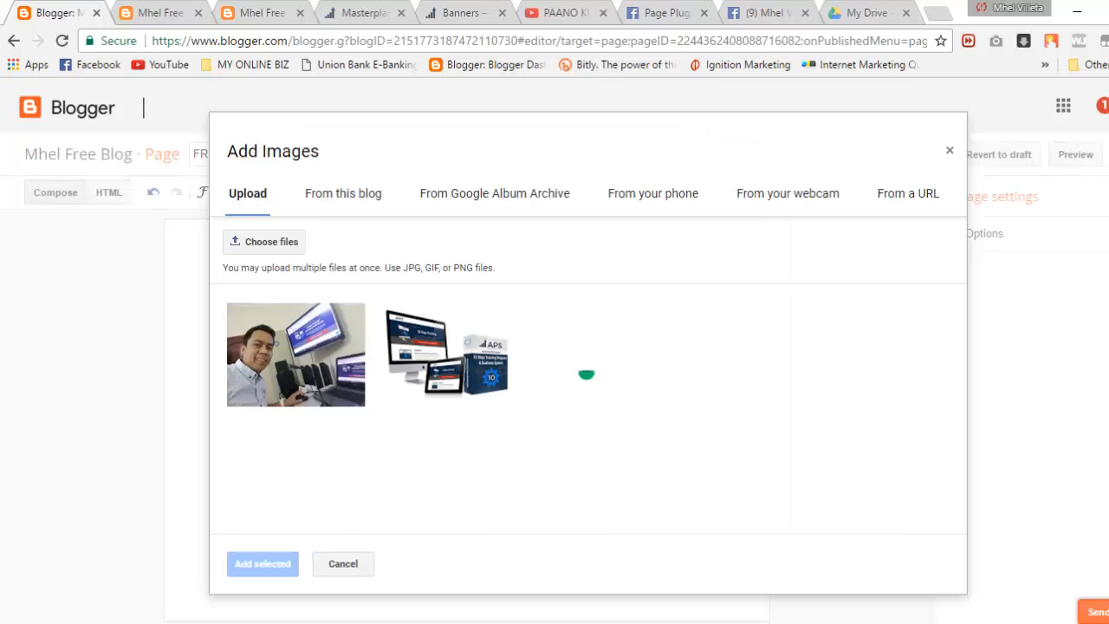
{"action": "left_click", "coordinate": [275, 242]}
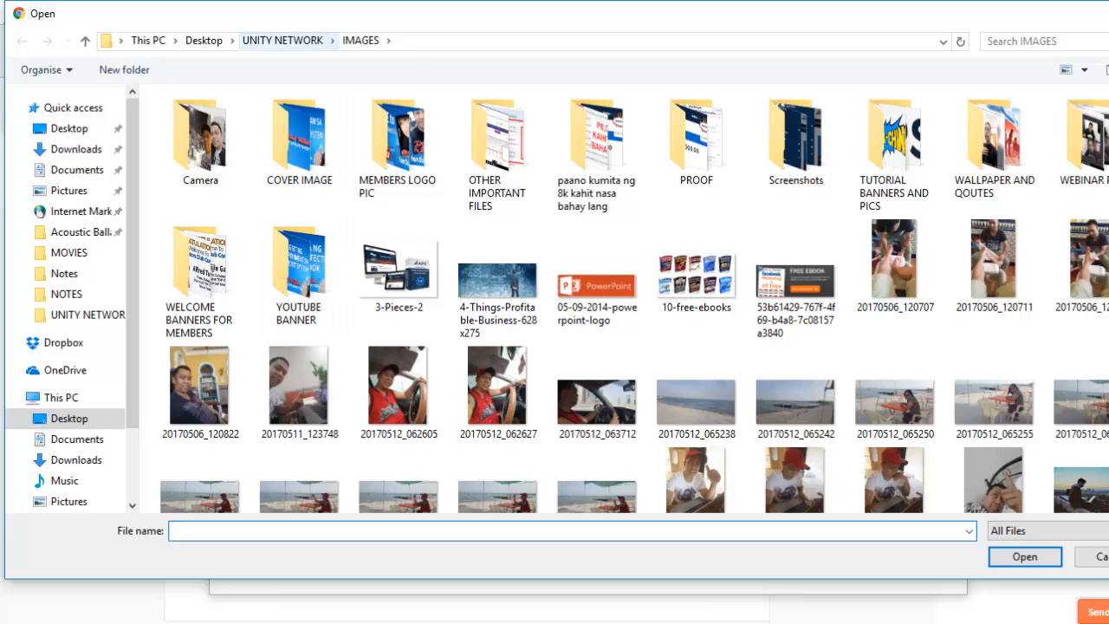
{"action": "left_click", "coordinate": [283, 40]}
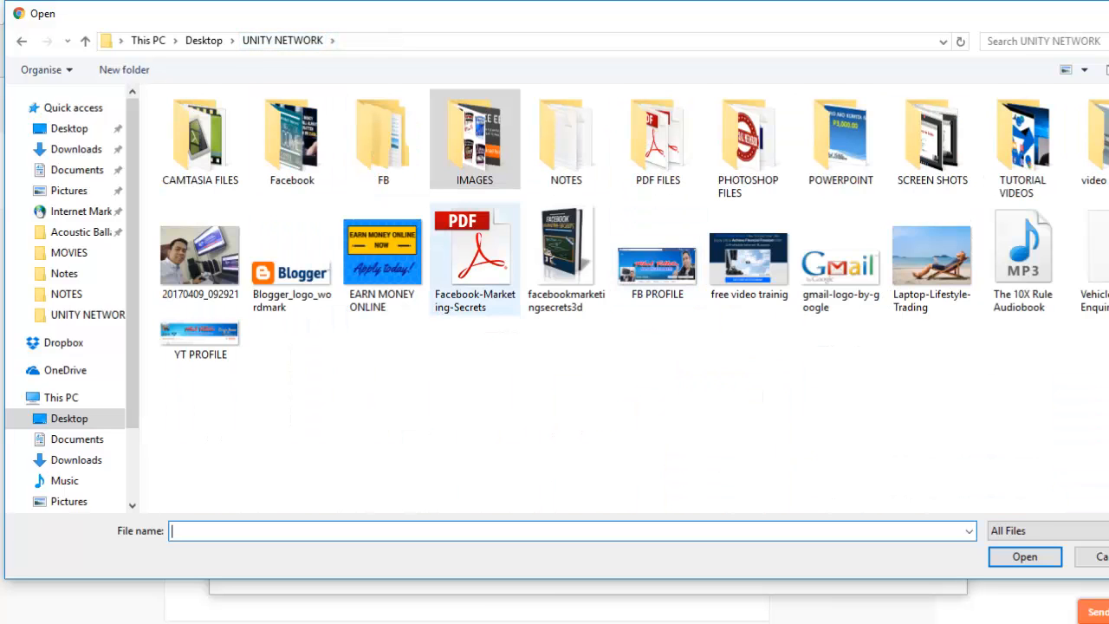
{"action": "left_click", "coordinate": [749, 260]}
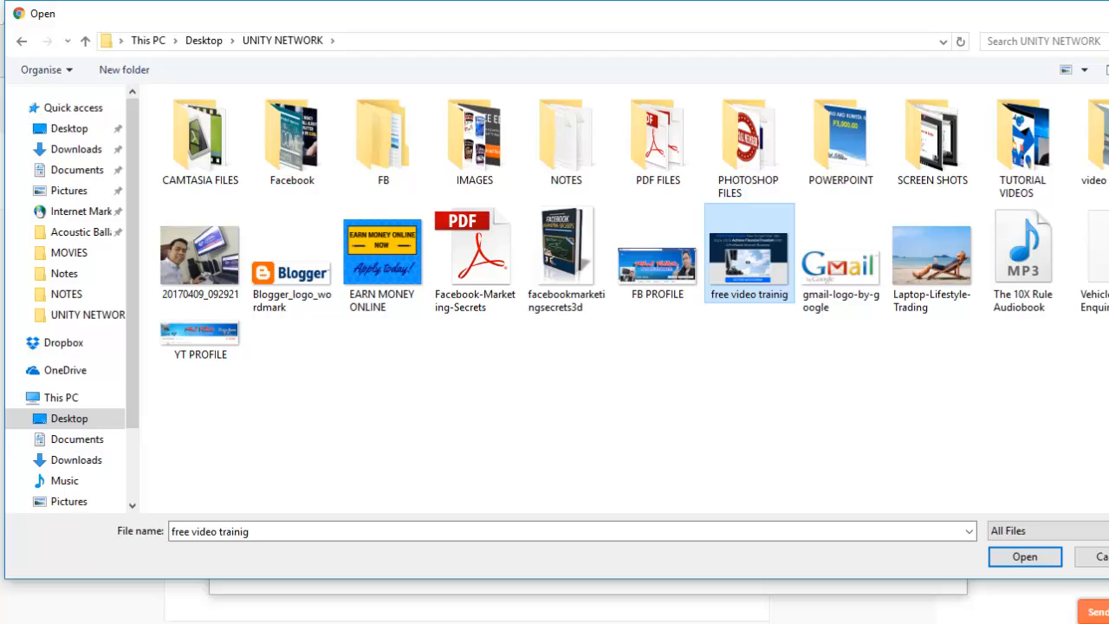
{"action": "left_click", "coordinate": [1025, 557]}
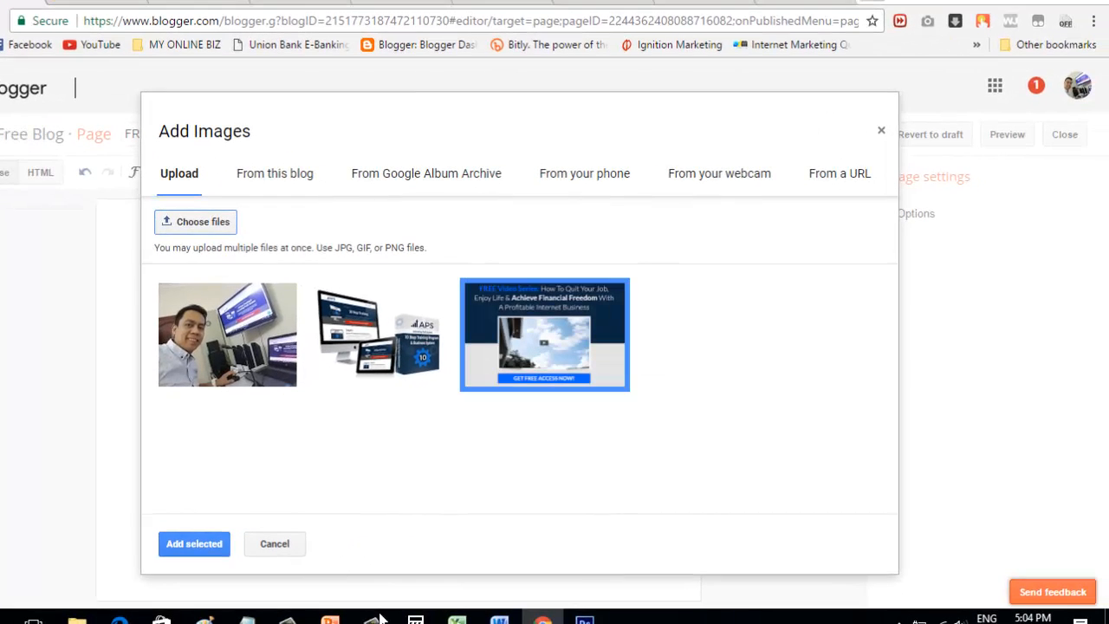
{"action": "left_click", "coordinate": [194, 545]}
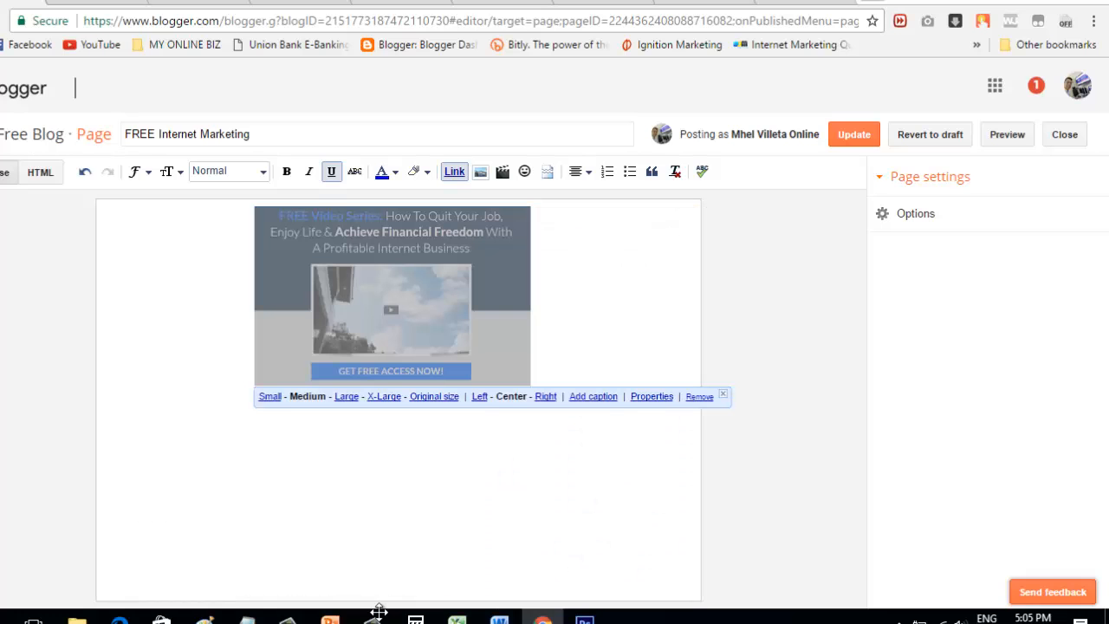
Step: Resize the free video offer image to X-Large and add a new line below it
{"action": "left_click", "coordinate": [383, 396]}
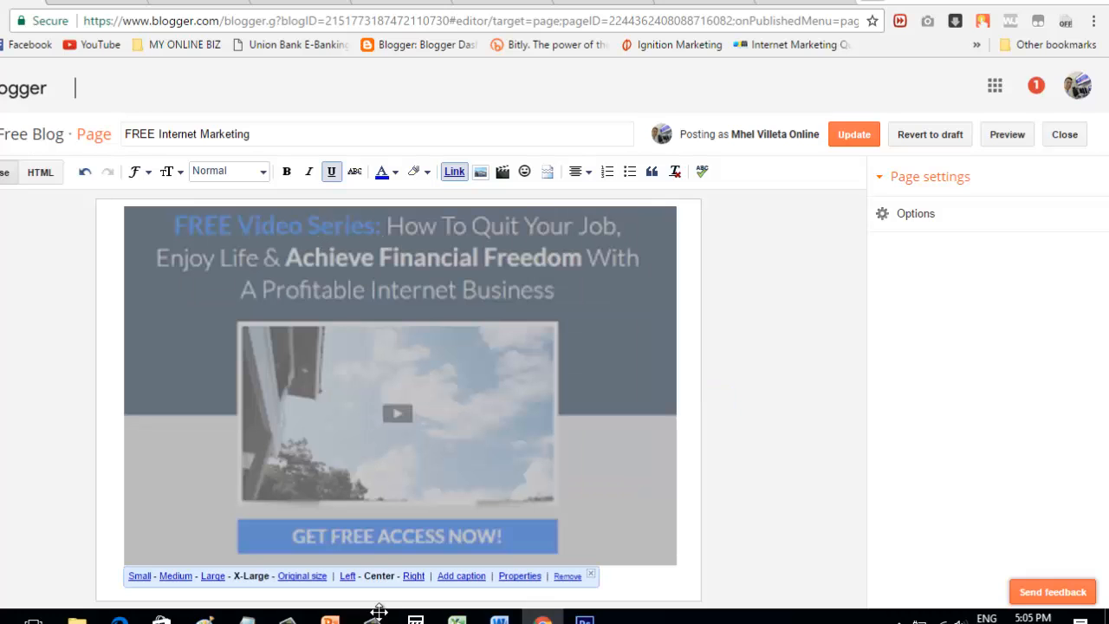
{"action": "left_click", "coordinate": [382, 618]}
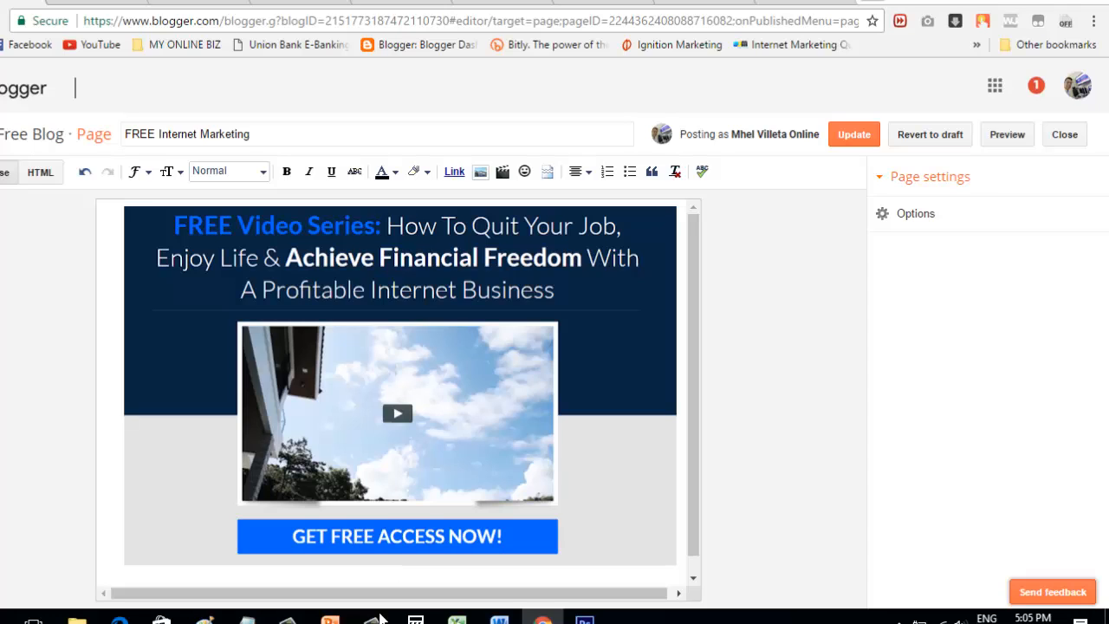
{"action": "key", "text": "Return"}
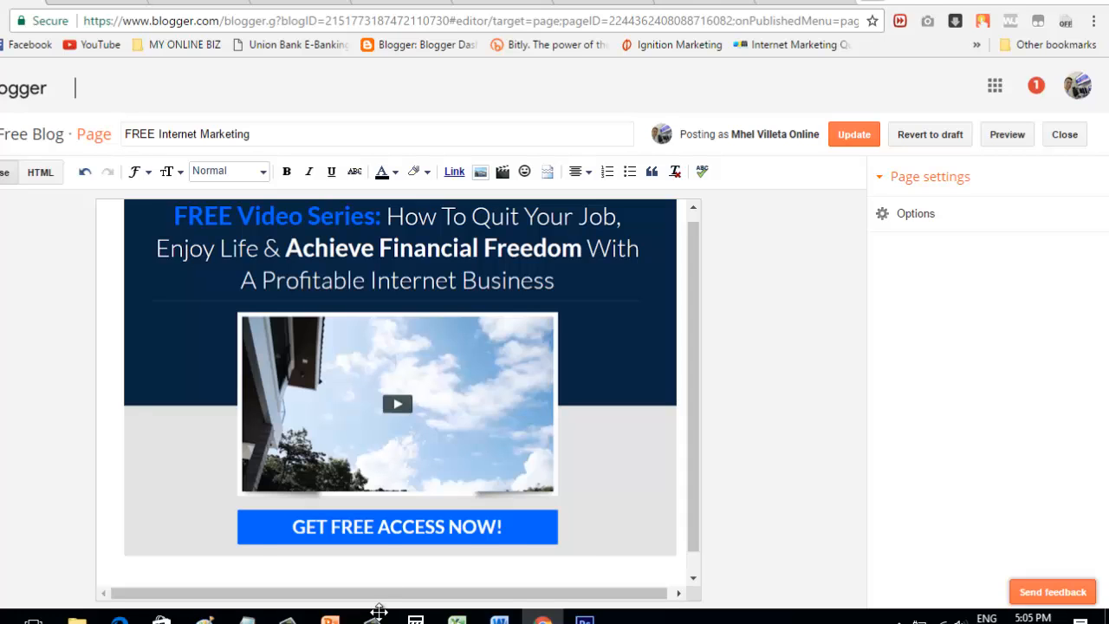
Step: Insert a blank line above the image and place the cursor on it
{"action": "left_click", "coordinate": [379, 612]}
{"action": "left_click", "coordinate": [380, 612]}
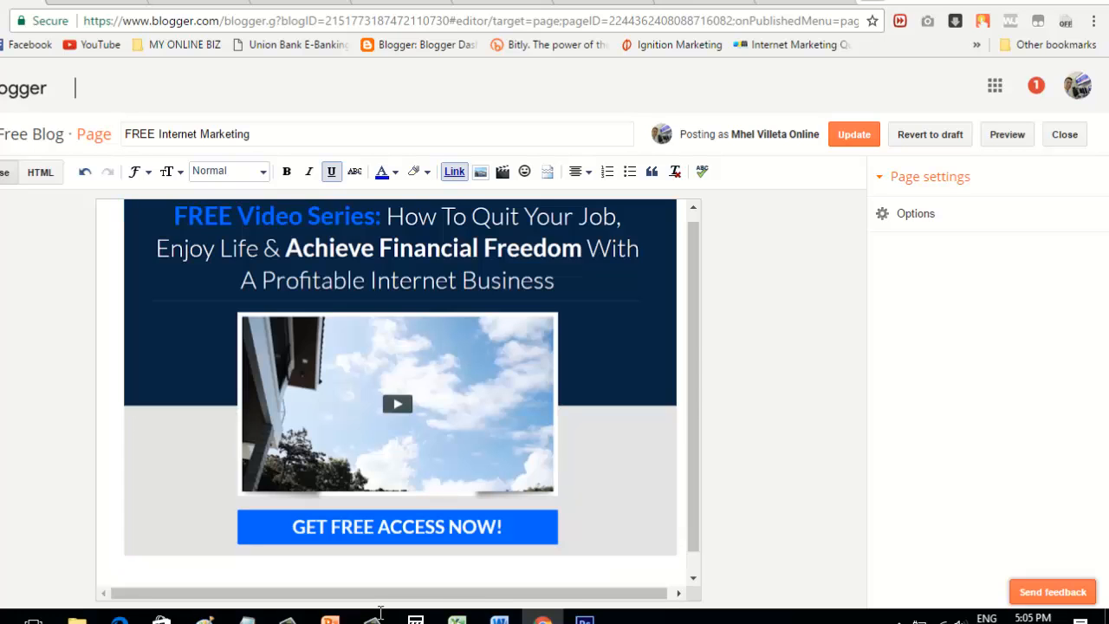
{"action": "key", "text": "Return"}
{"action": "key", "text": "Return"}
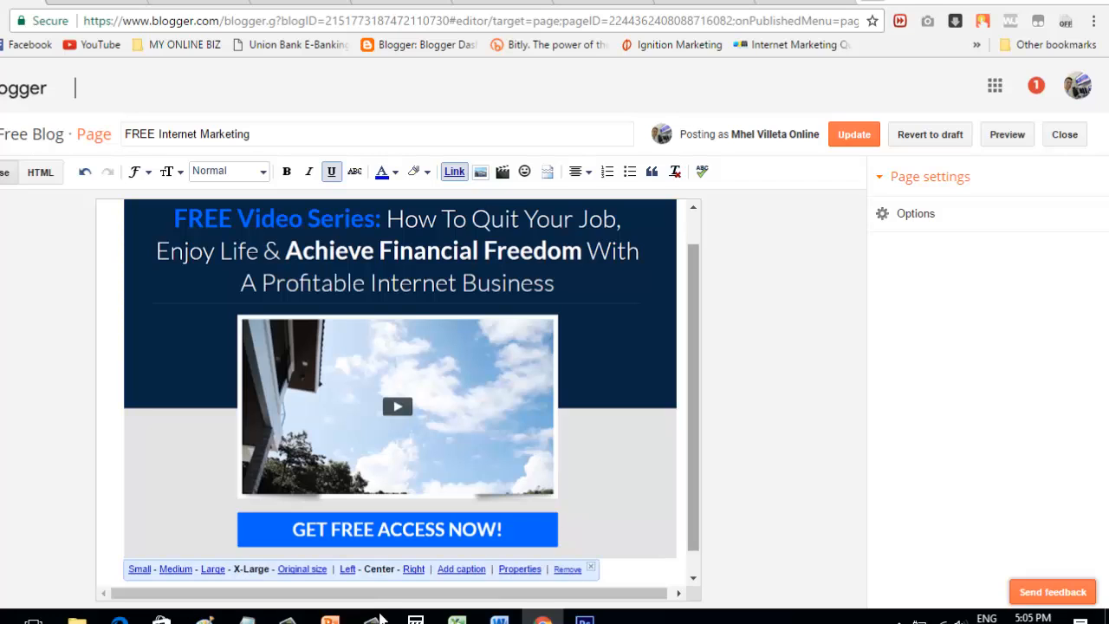
{"action": "key", "text": "Up"}
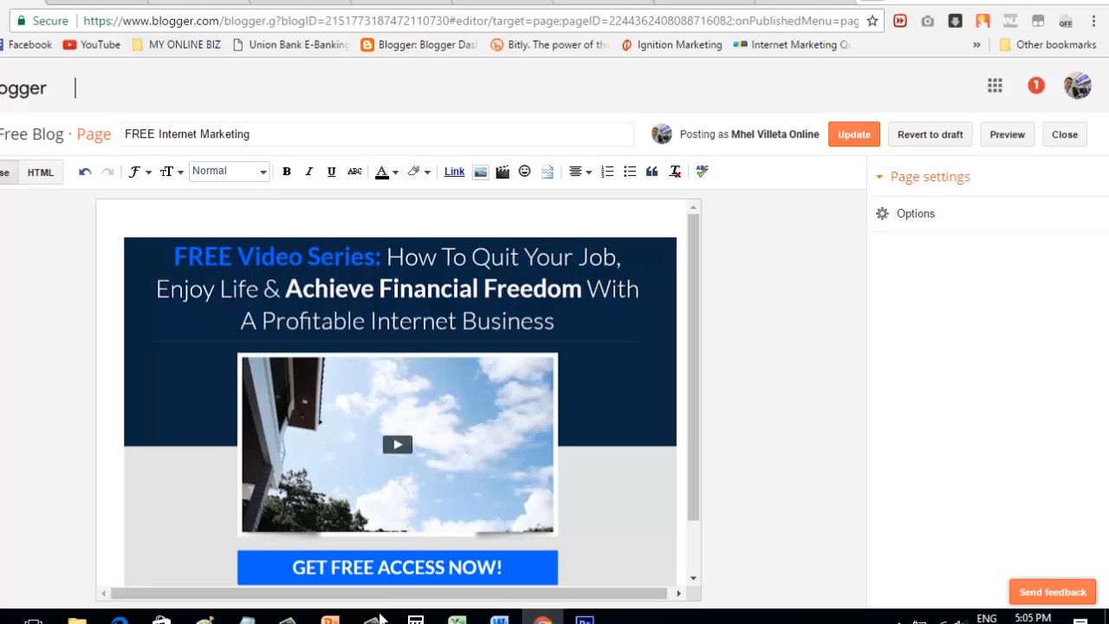
{"action": "left_click", "coordinate": [183, 2]}
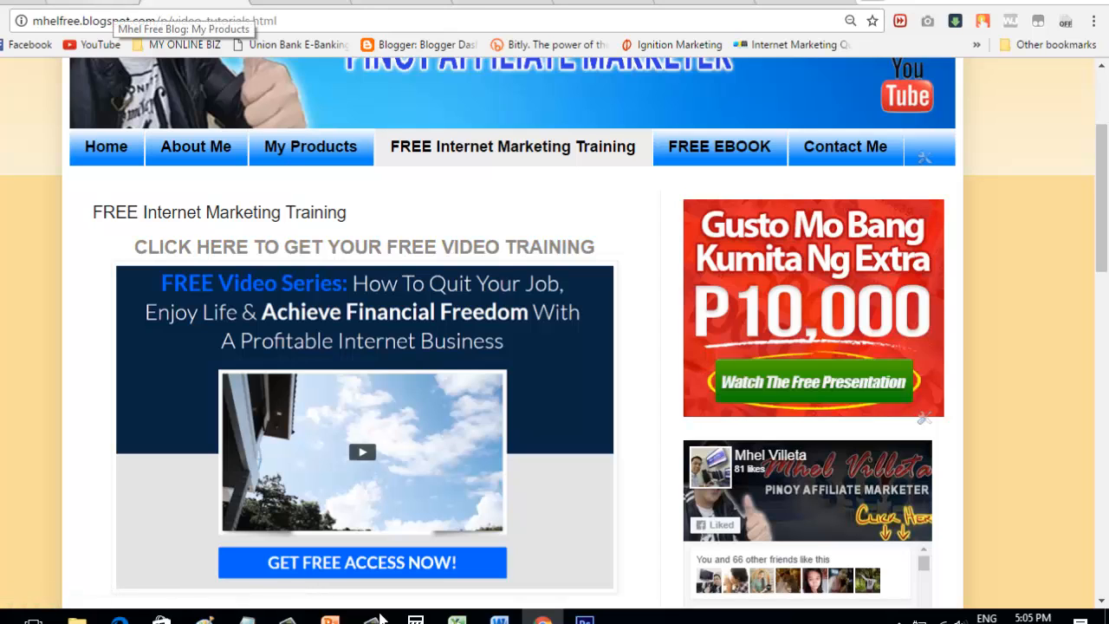
{"action": "left_click", "coordinate": [113, 2]}
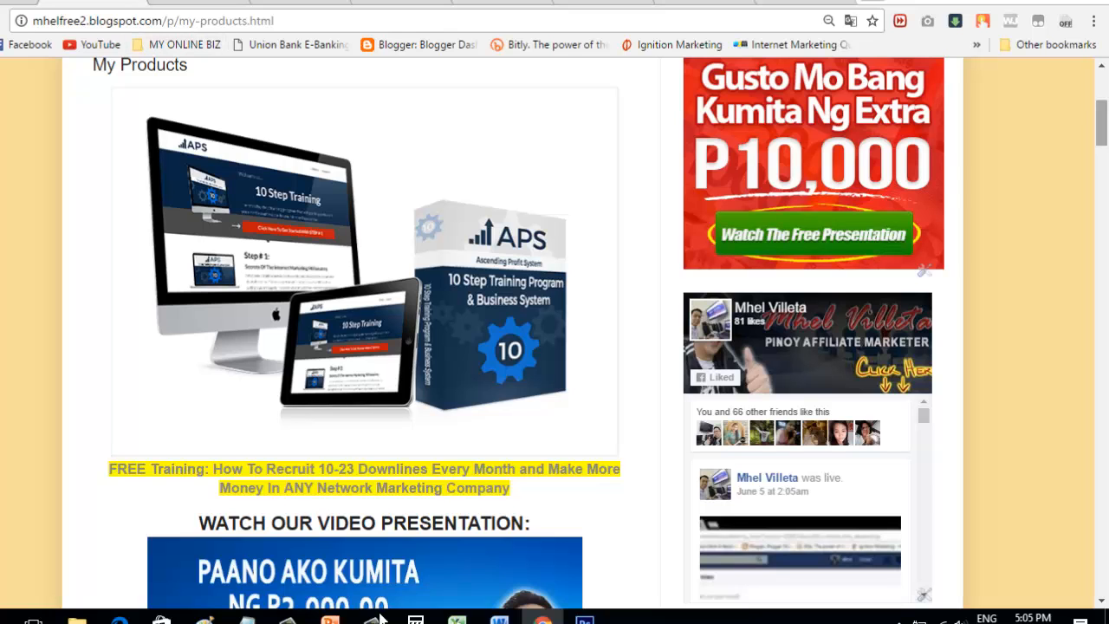
{"action": "left_click_drag", "start_coordinate": [1102, 124], "coordinate": [1101, 94]}
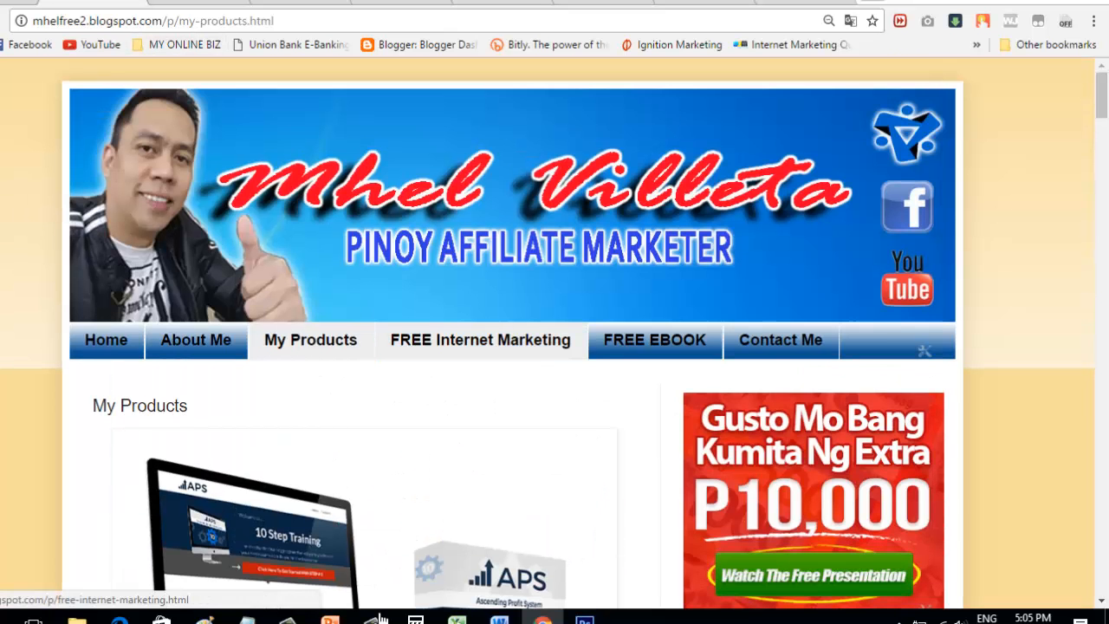
{"action": "left_click", "coordinate": [480, 340]}
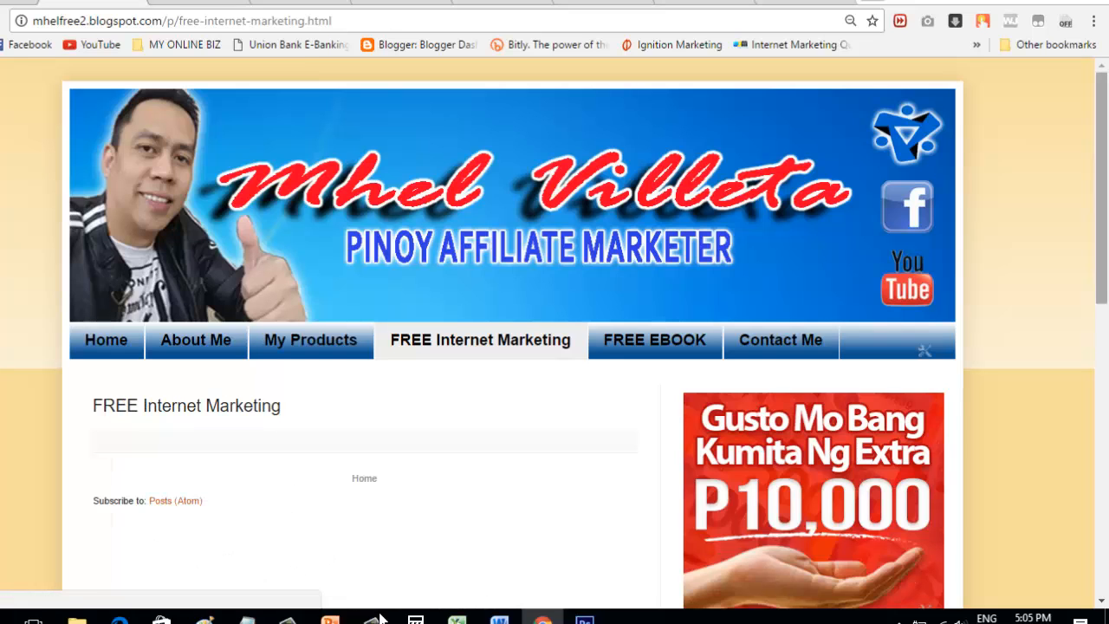
{"action": "scroll", "coordinate": [379, 606], "scroll_direction": "down", "scroll_amount": 3}
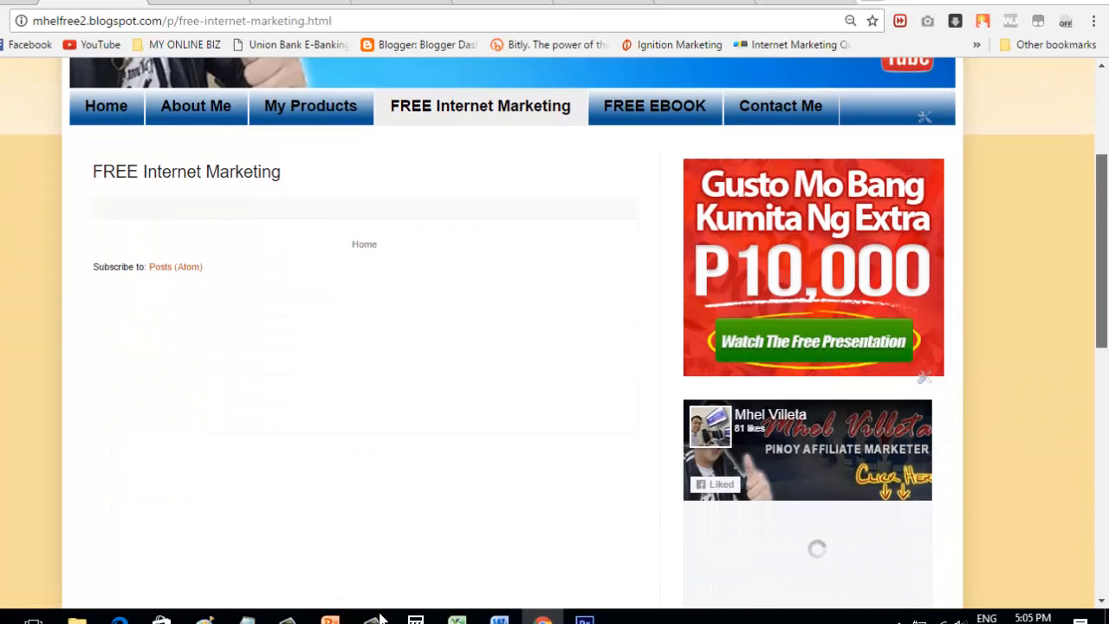
{"action": "scroll", "coordinate": [555, 332], "scroll_direction": "up", "scroll_amount": 1}
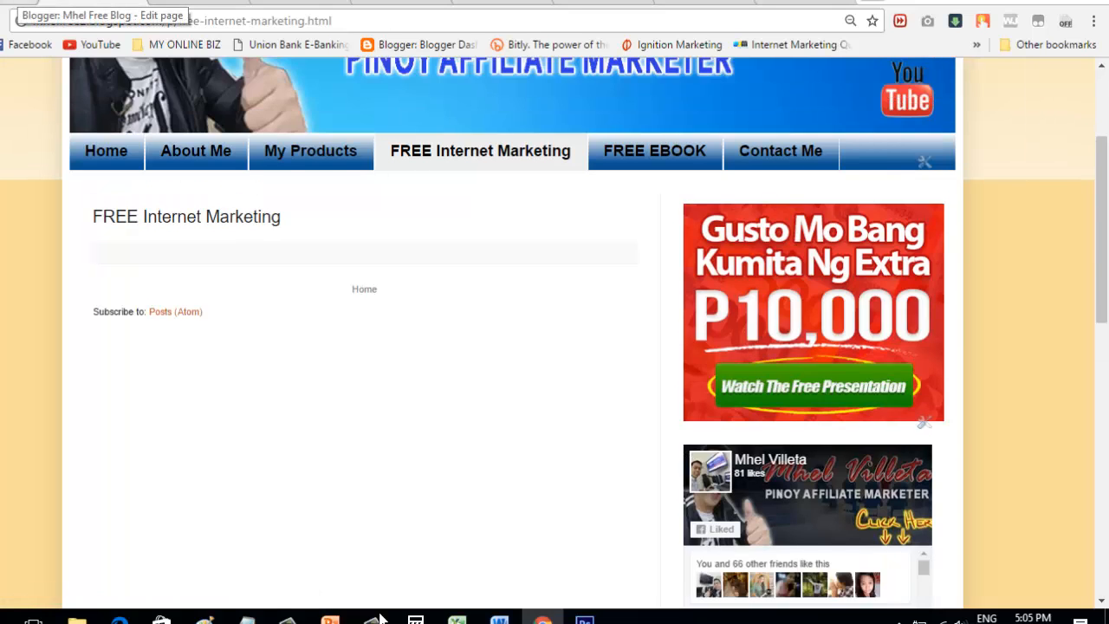
{"action": "left_click", "coordinate": [18, 3]}
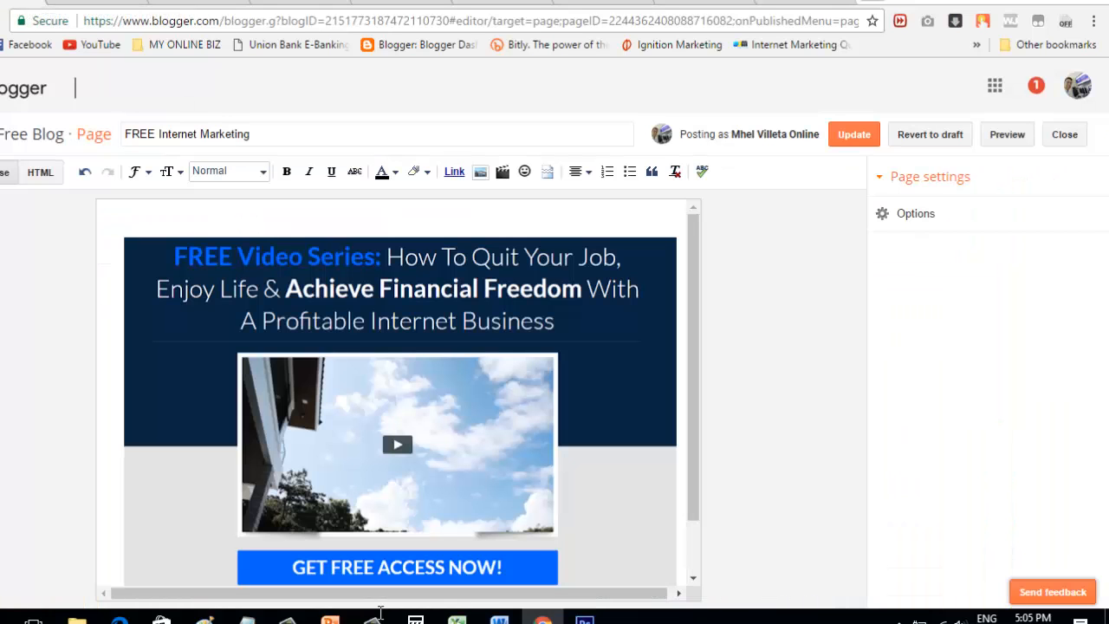
Step: Type the Largest-size heading 'CLICK HERE TO GET YOU FREE VIDEO TRAINING', fix the typo, and select it
{"action": "left_click", "coordinate": [171, 172]}
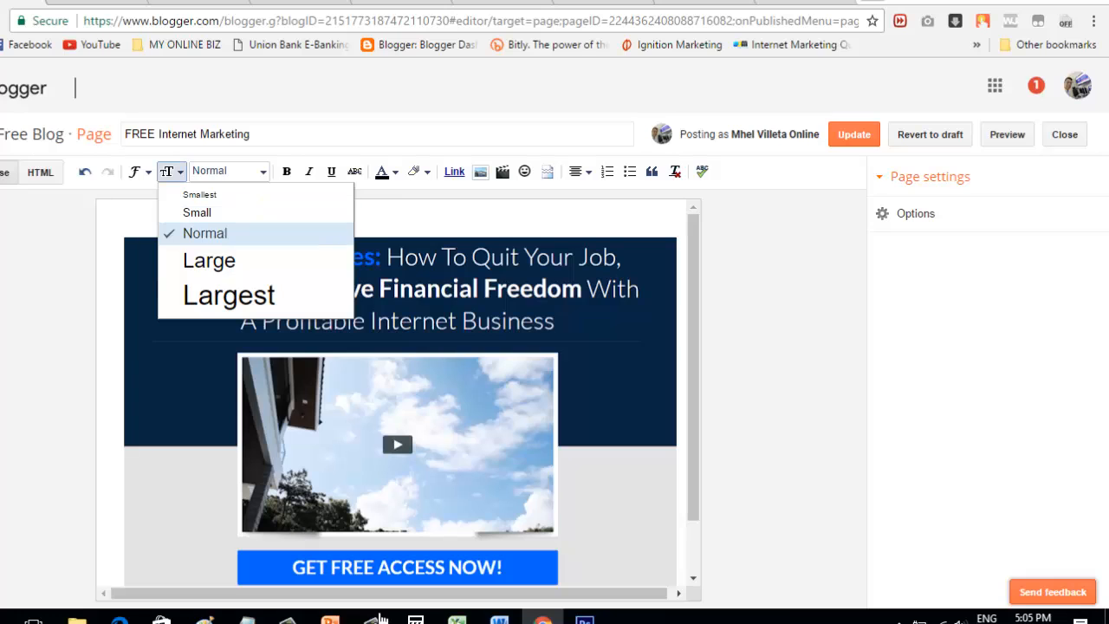
{"action": "left_click", "coordinate": [228, 295]}
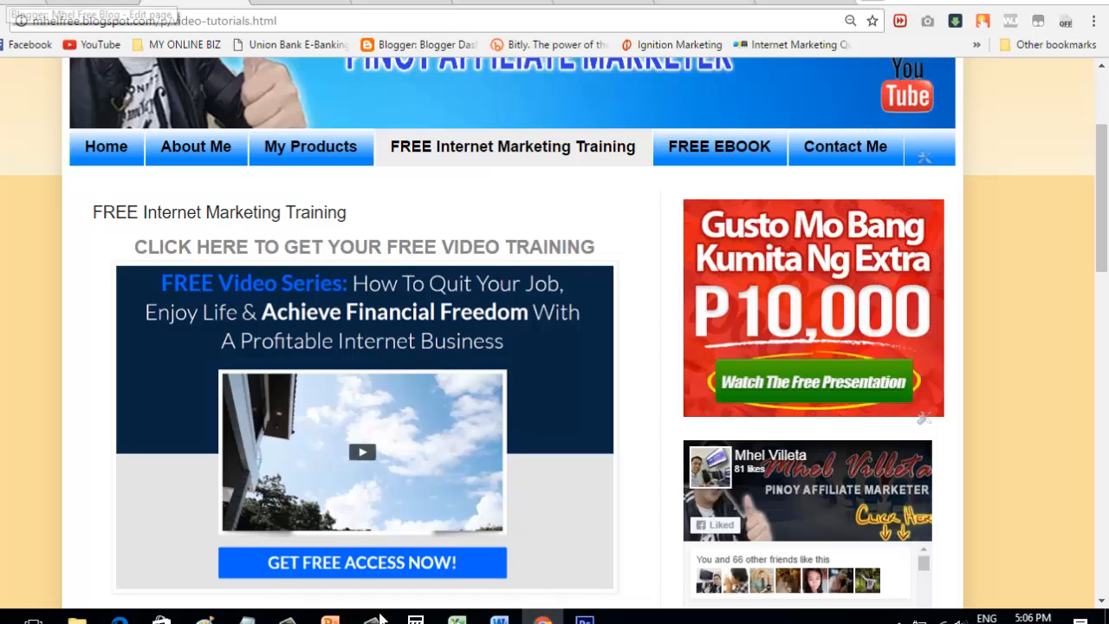
{"action": "left_click", "coordinate": [13, 1]}
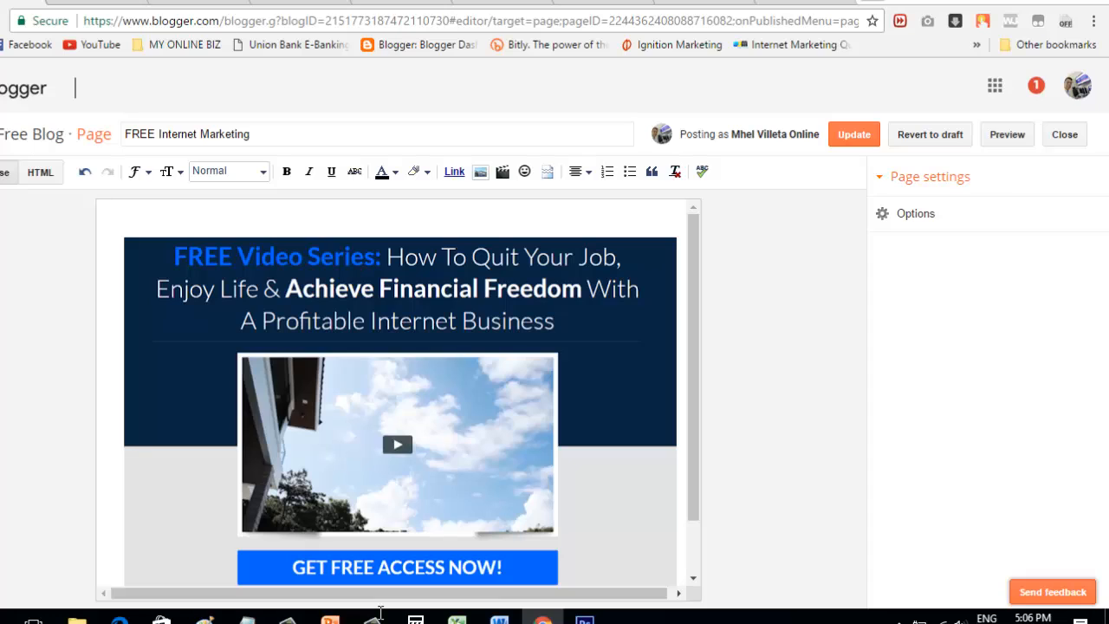
{"action": "type", "text": "CLI"}
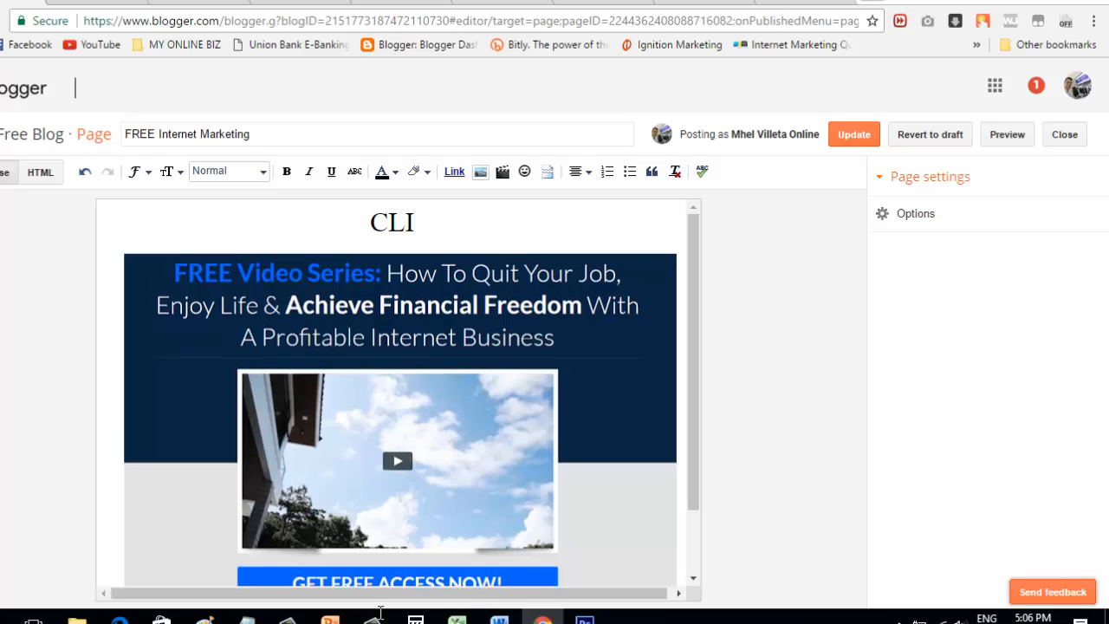
{"action": "type", "text": "CK HERE"}
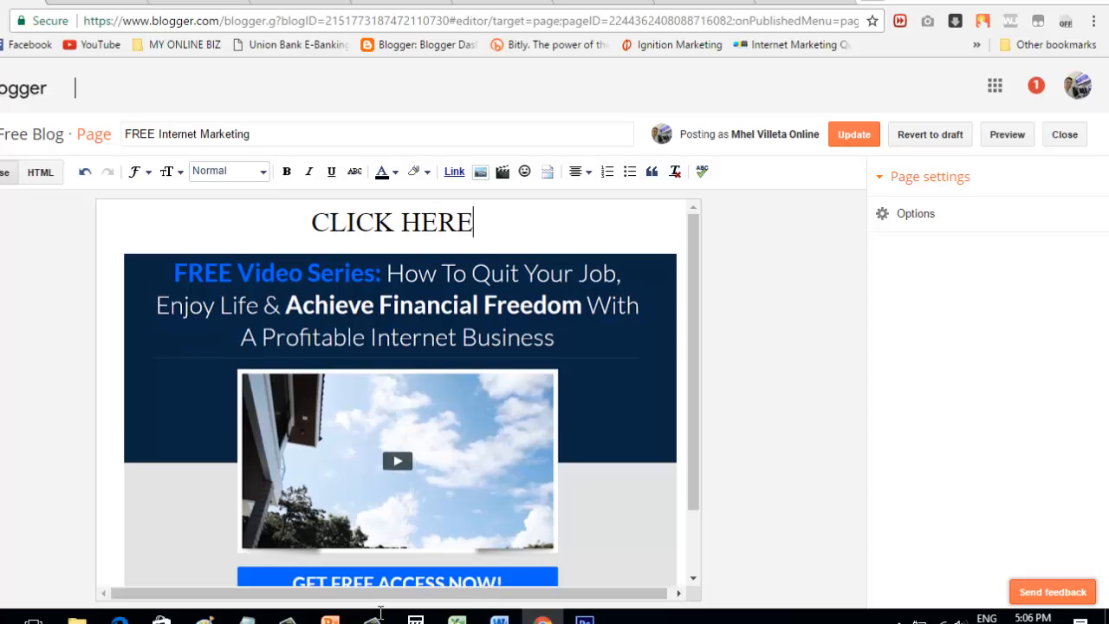
{"action": "type", "text": " TO GET "}
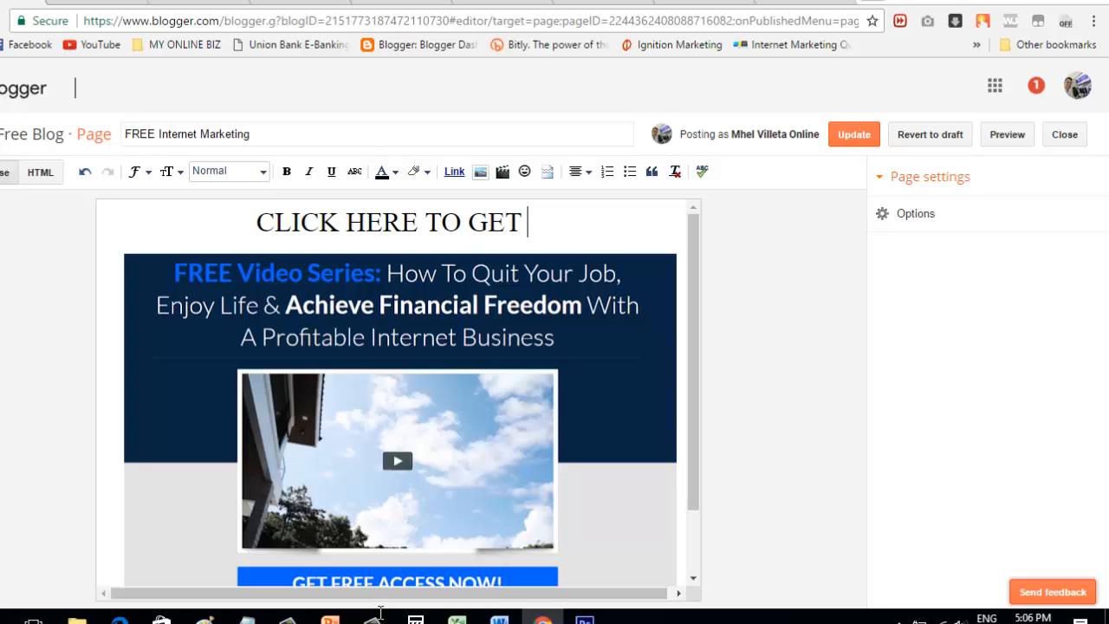
{"action": "type", "text": "YOU FREE "}
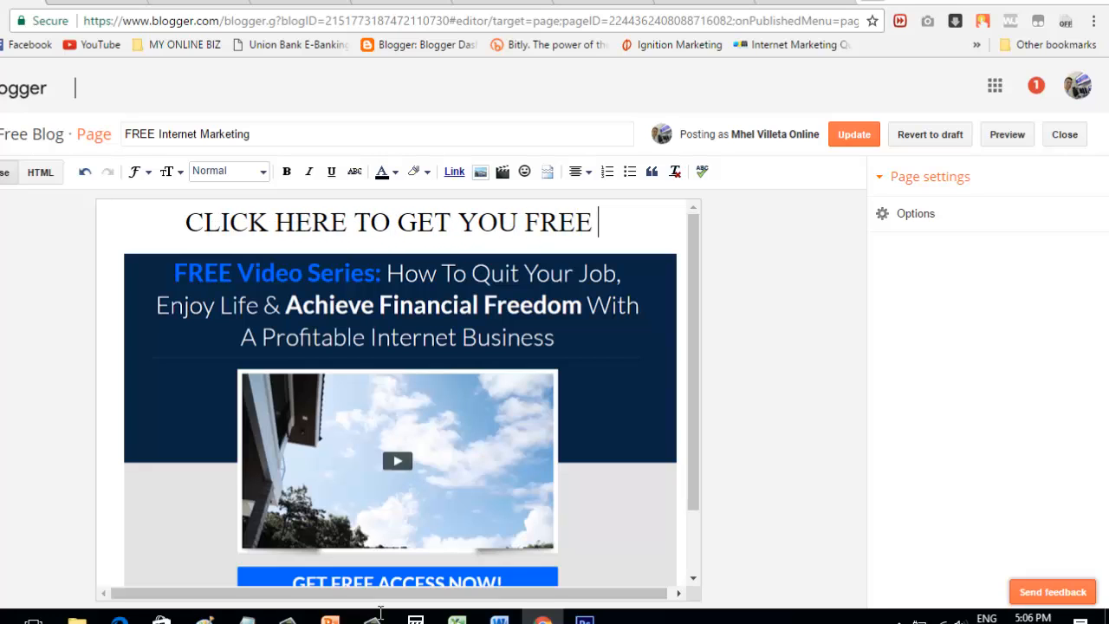
{"action": "type", "text": "VIDEO TRANING"}
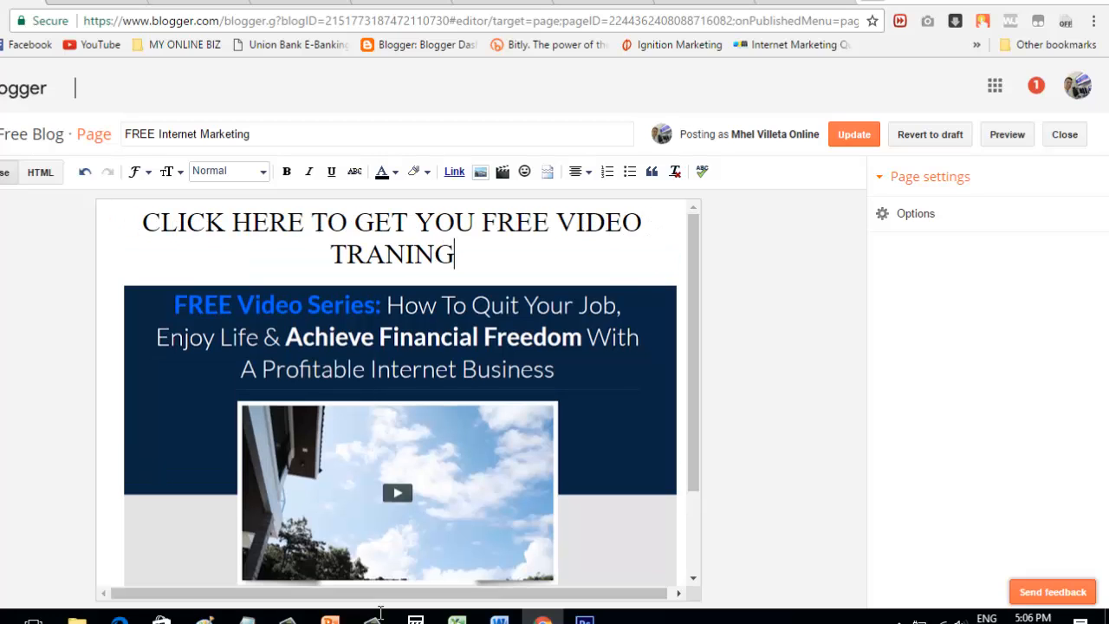
{"action": "key", "text": "Left"}
{"action": "key", "text": "Left"}
{"action": "key", "text": "Left"}
{"action": "key", "text": "Left"}
{"action": "type", "text": "I"}
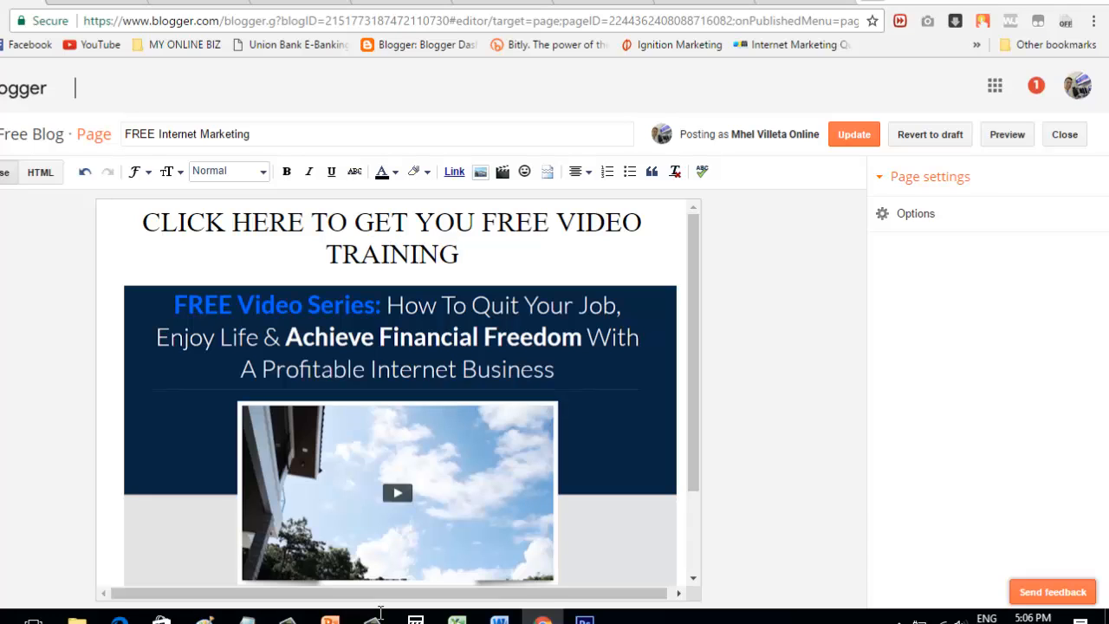
{"action": "left_click_drag", "start_coordinate": [460, 254], "coordinate": [143, 223]}
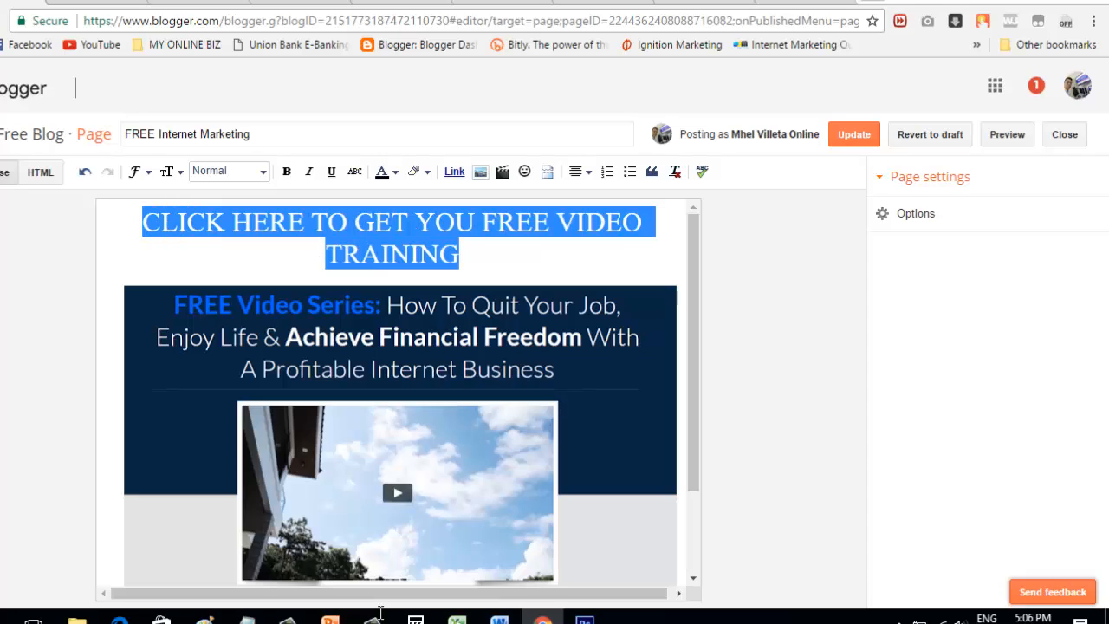
Step: Bold the heading and link it to the copied ascendingprofit.com masterplan page address
{"action": "key", "text": "ctrl+b"}
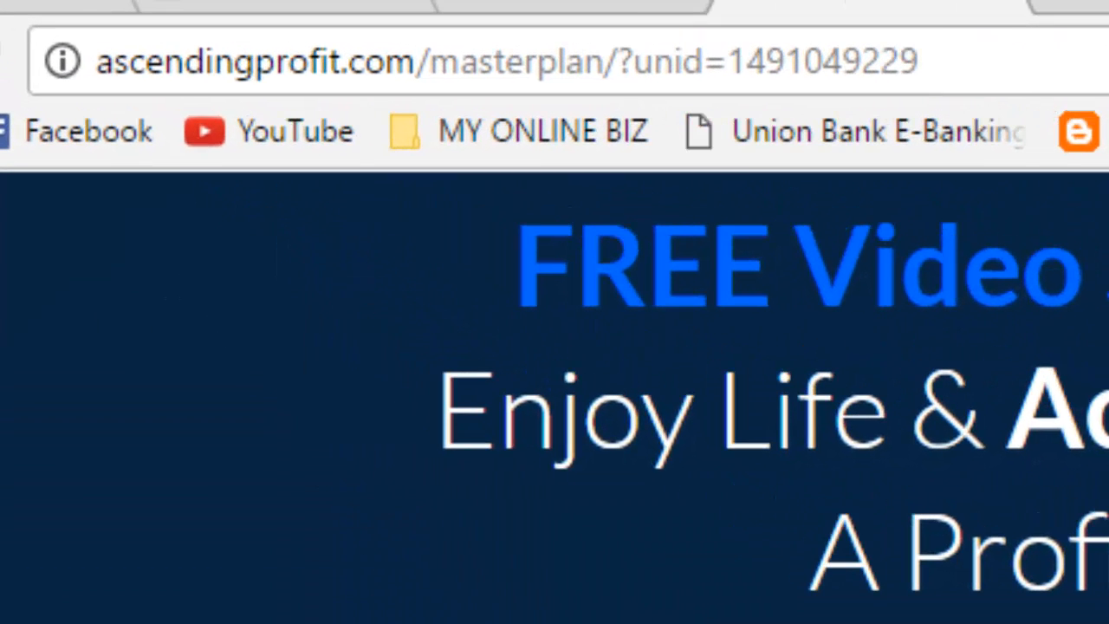
{"action": "left_click", "coordinate": [508, 61]}
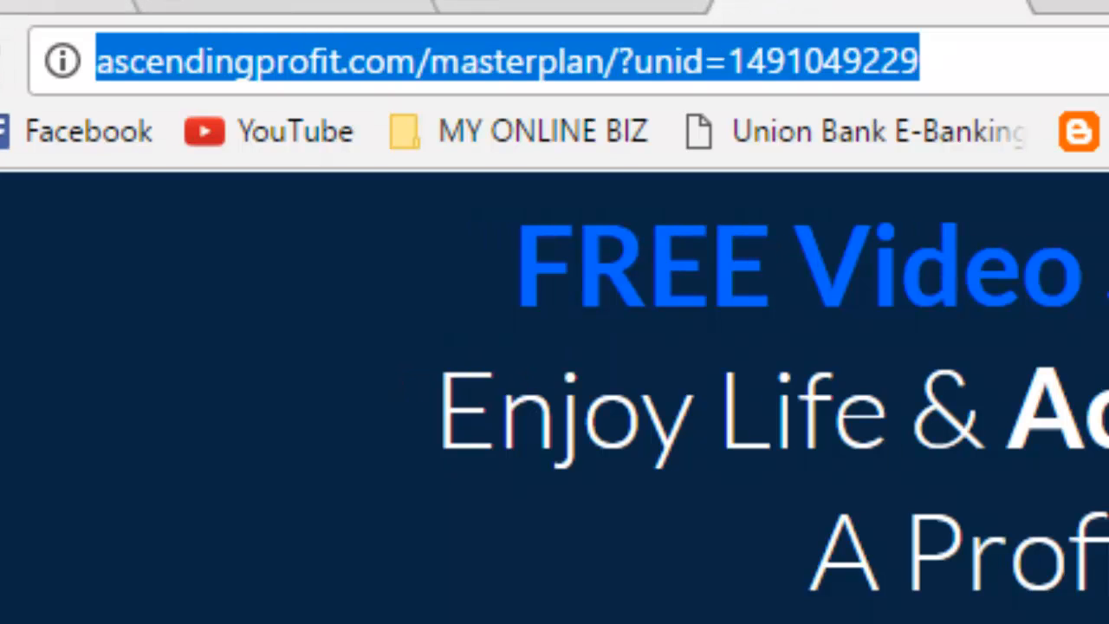
{"action": "left_click", "coordinate": [9, 3]}
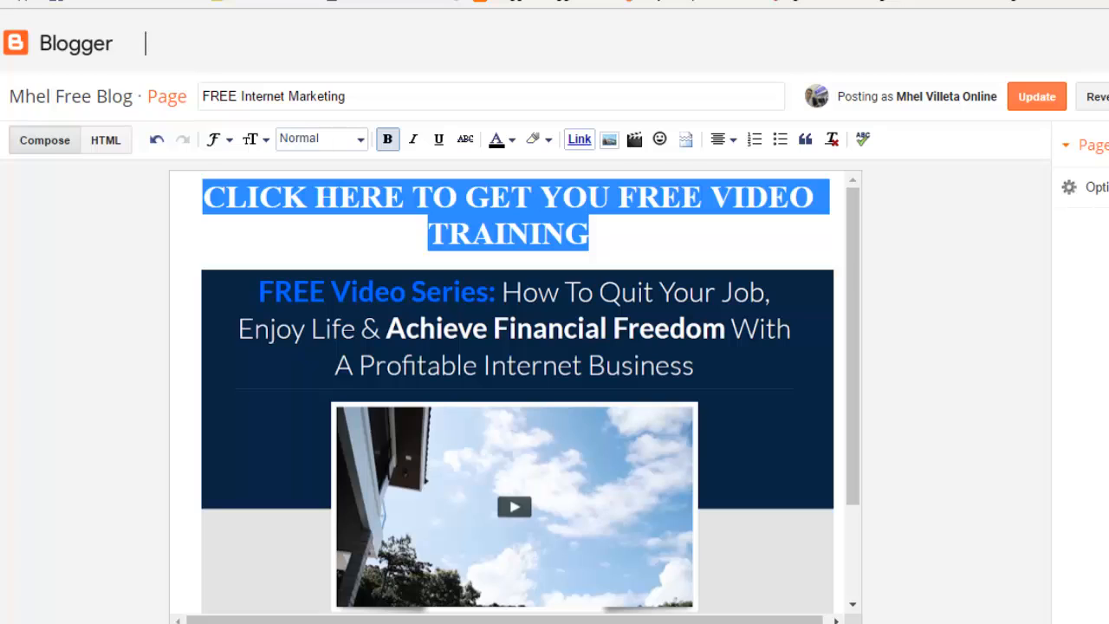
{"action": "left_click", "coordinate": [706, 200]}
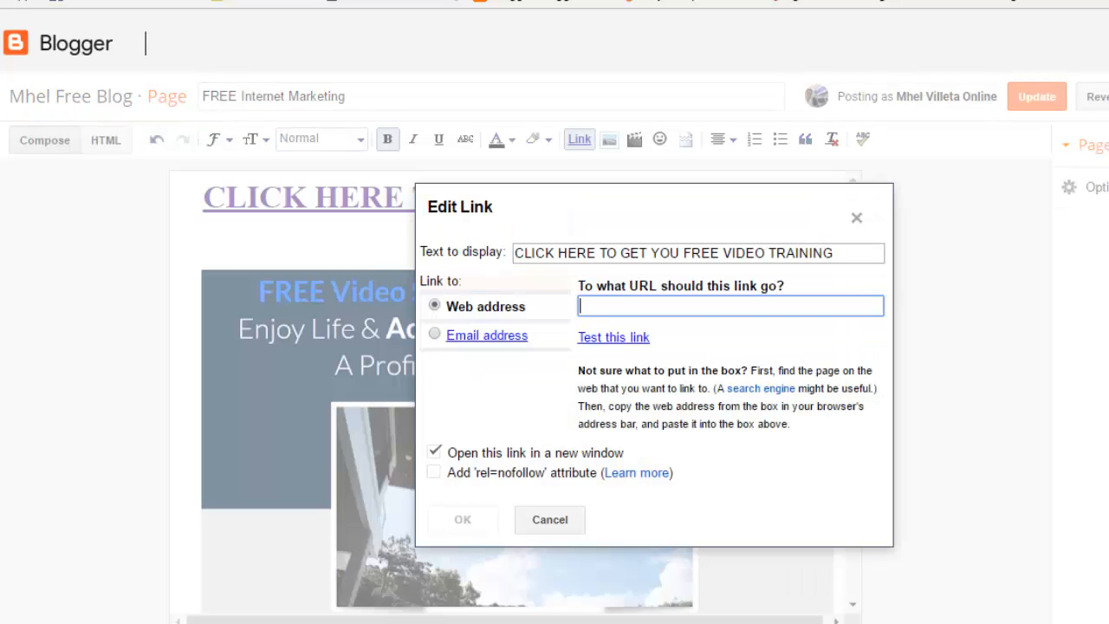
{"action": "key", "text": "ctrl+v"}
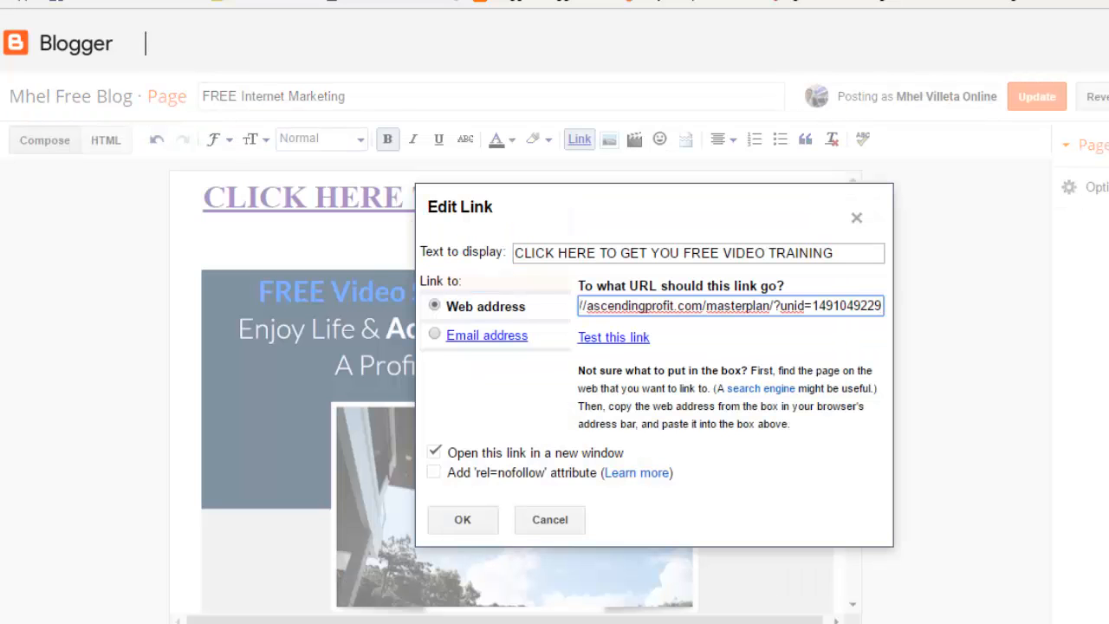
{"action": "key", "text": "Return"}
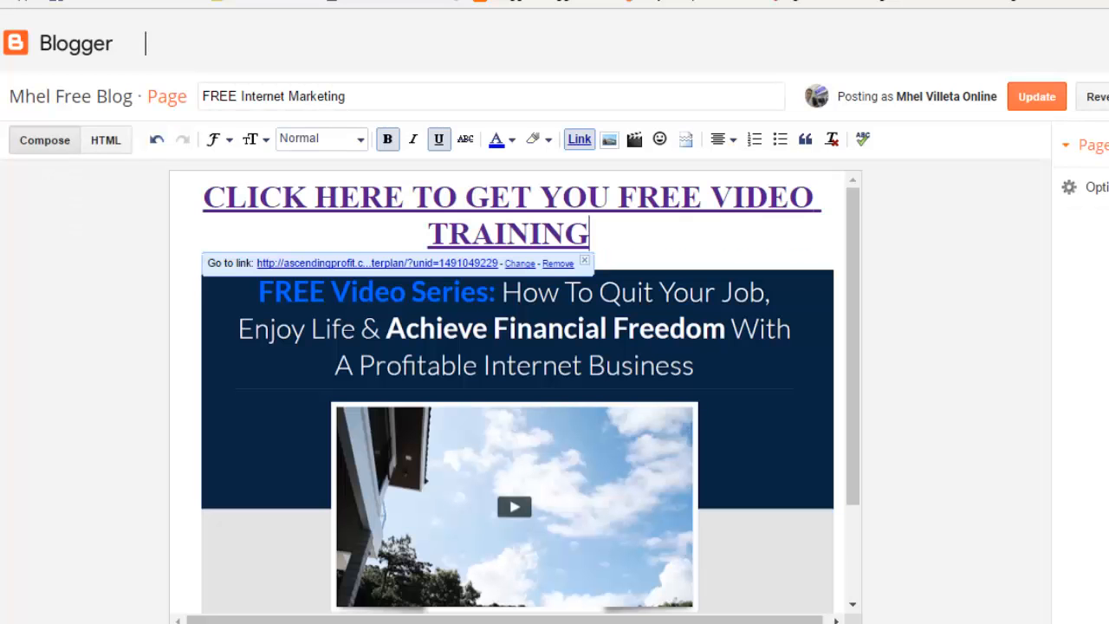
Step: Save the page, reopen it, and relink the banner image to the masterplan page address
{"action": "left_click", "coordinate": [1037, 96]}
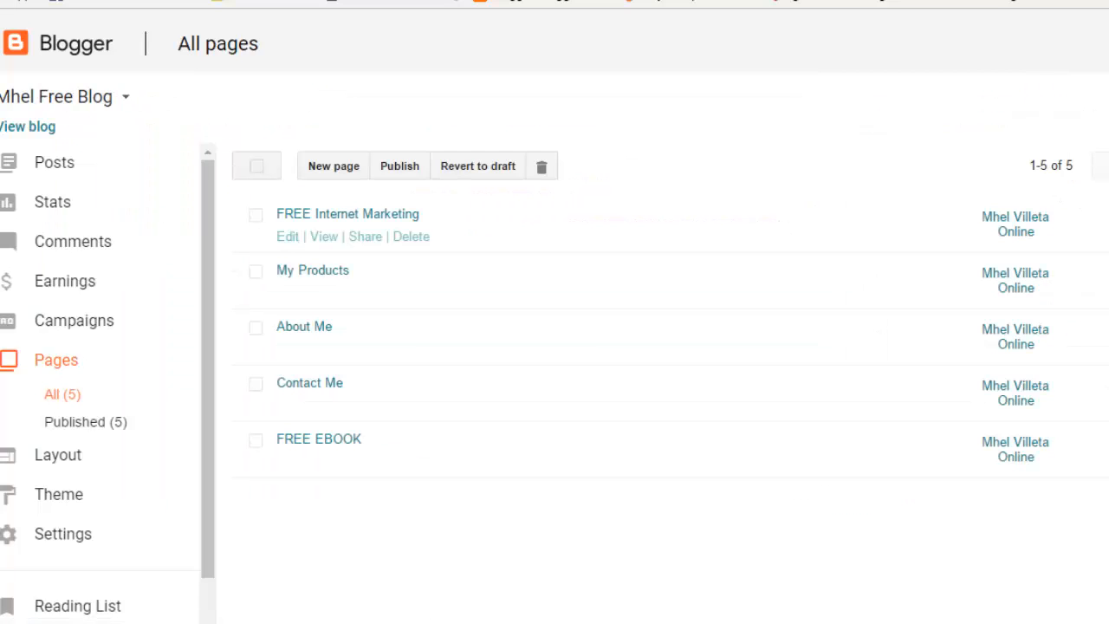
{"action": "left_click", "coordinate": [287, 237]}
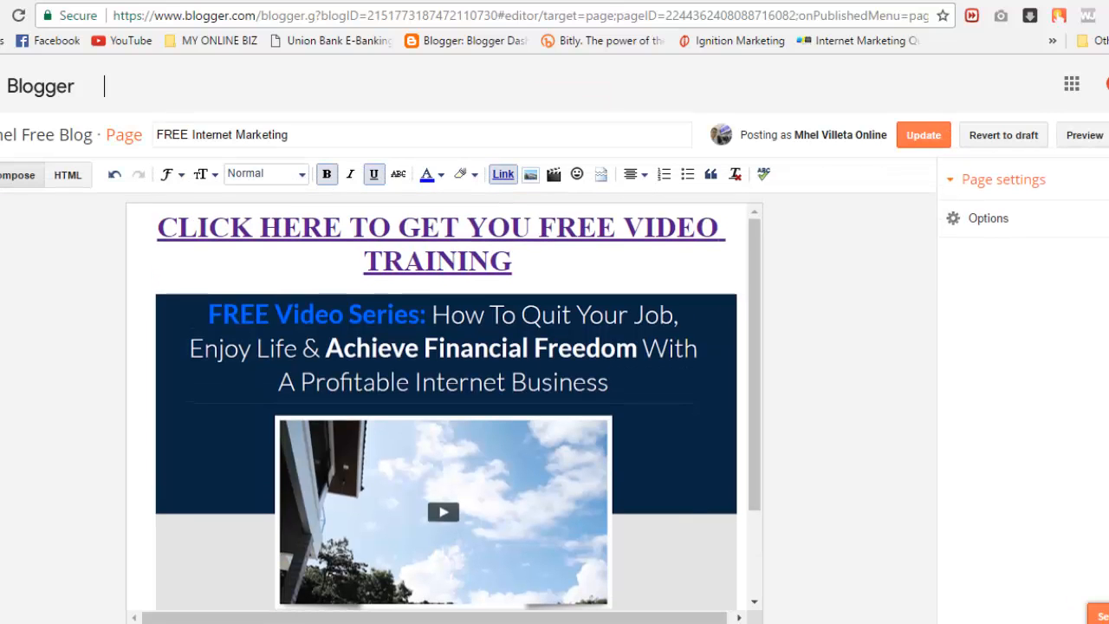
{"action": "left_click", "coordinate": [445, 451]}
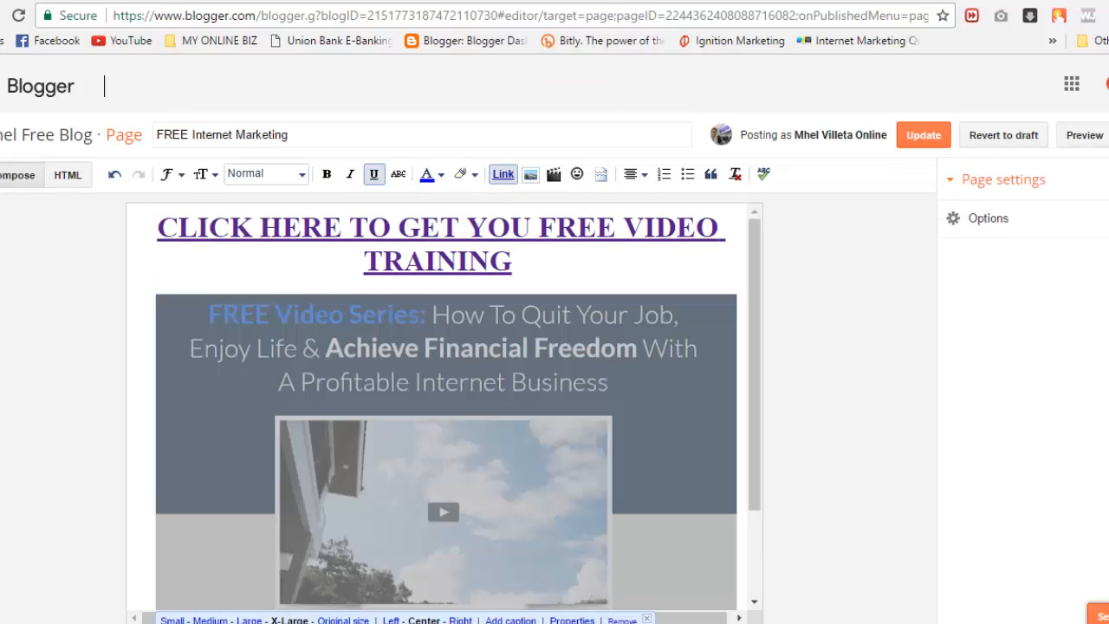
{"action": "left_click", "coordinate": [503, 174]}
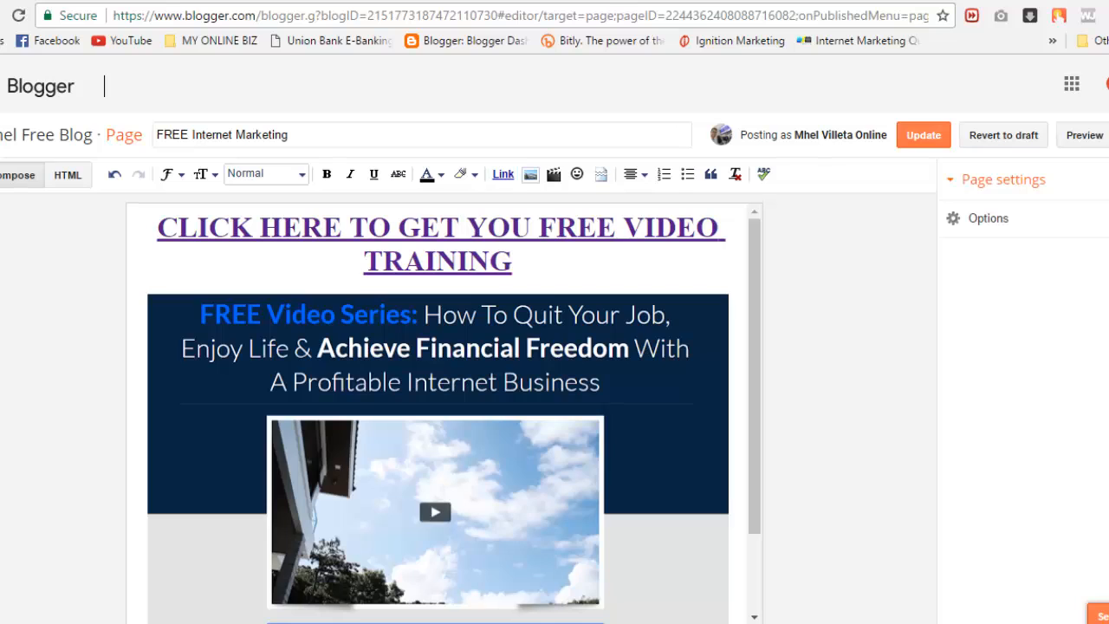
{"action": "left_click", "coordinate": [520, 433]}
{"action": "left_click", "coordinate": [503, 174]}
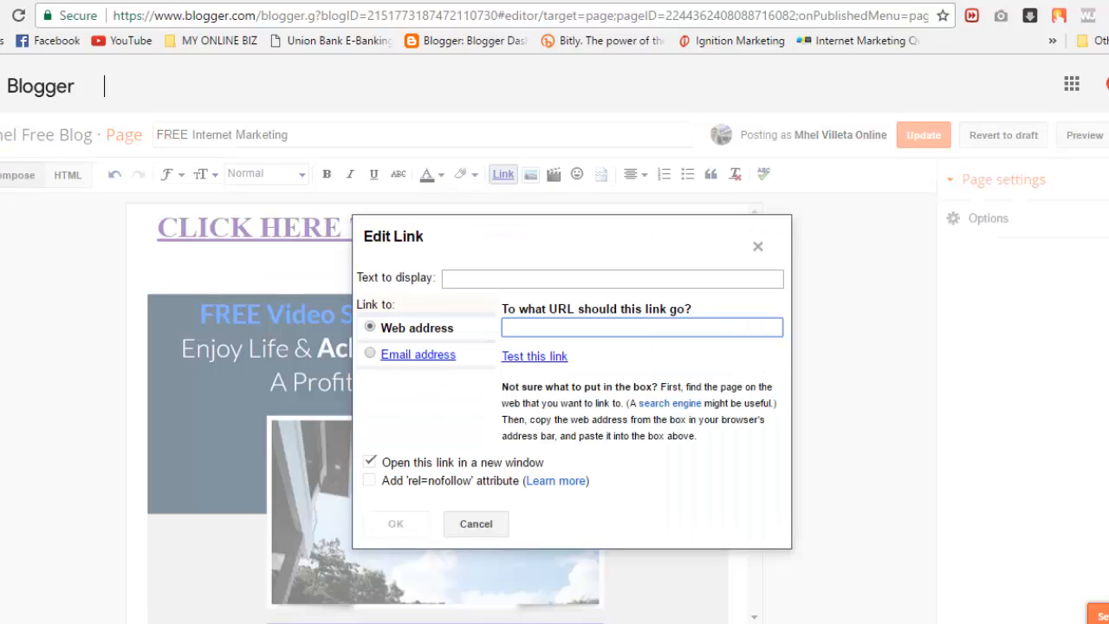
{"action": "key", "text": "ctrl+v"}
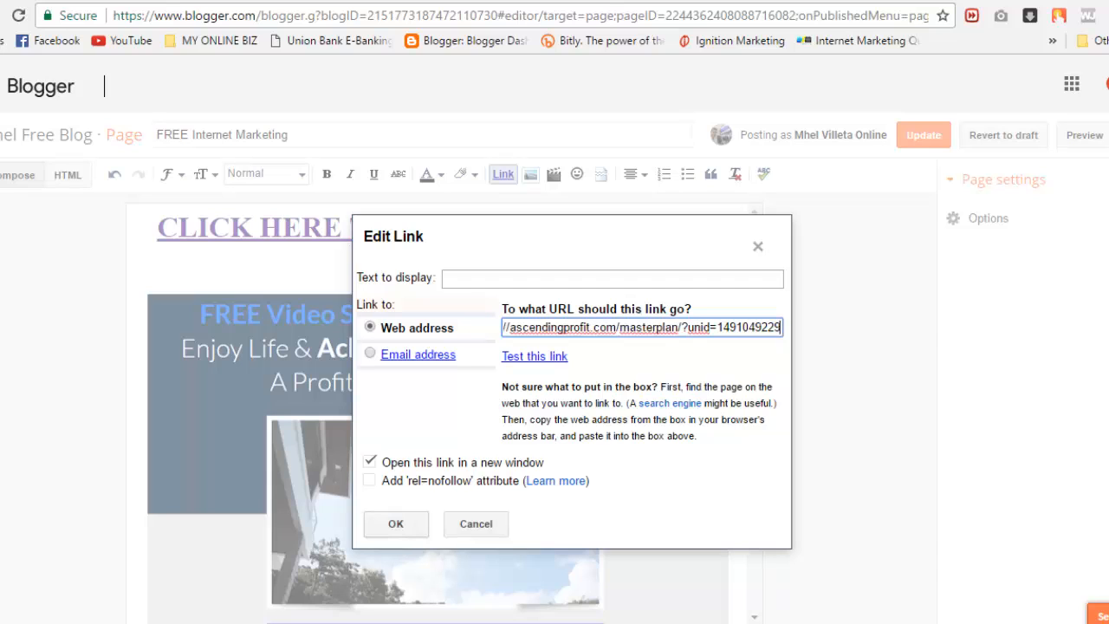
{"action": "key", "text": "Return"}
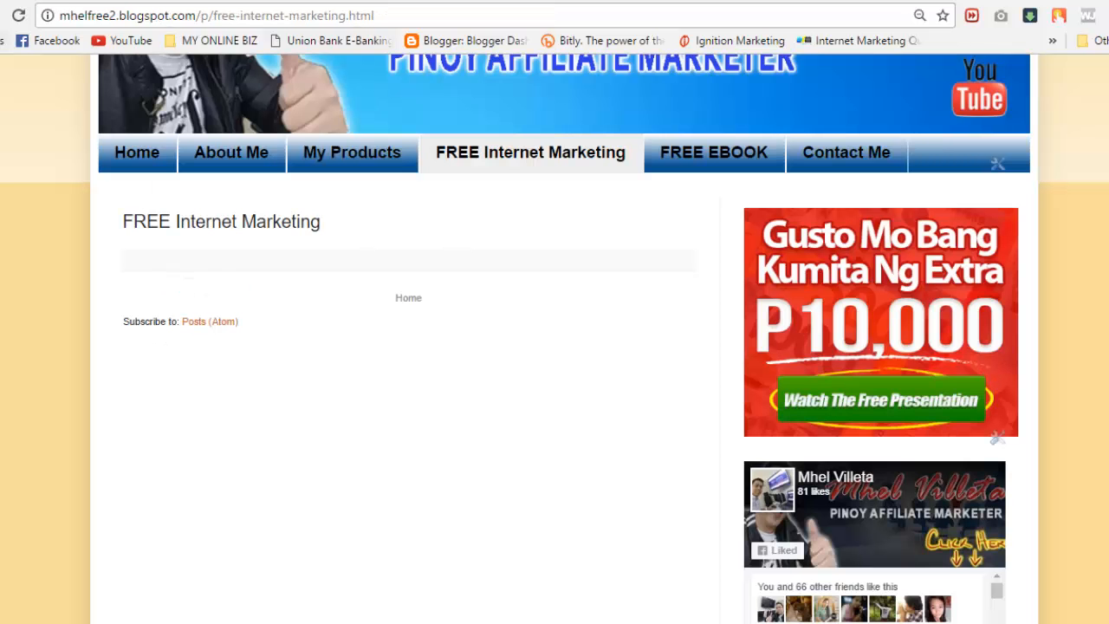
Step: Reload the live page, confirm the heading link opens the masterplan page, then return to the blog
{"action": "left_click", "coordinate": [18, 15]}
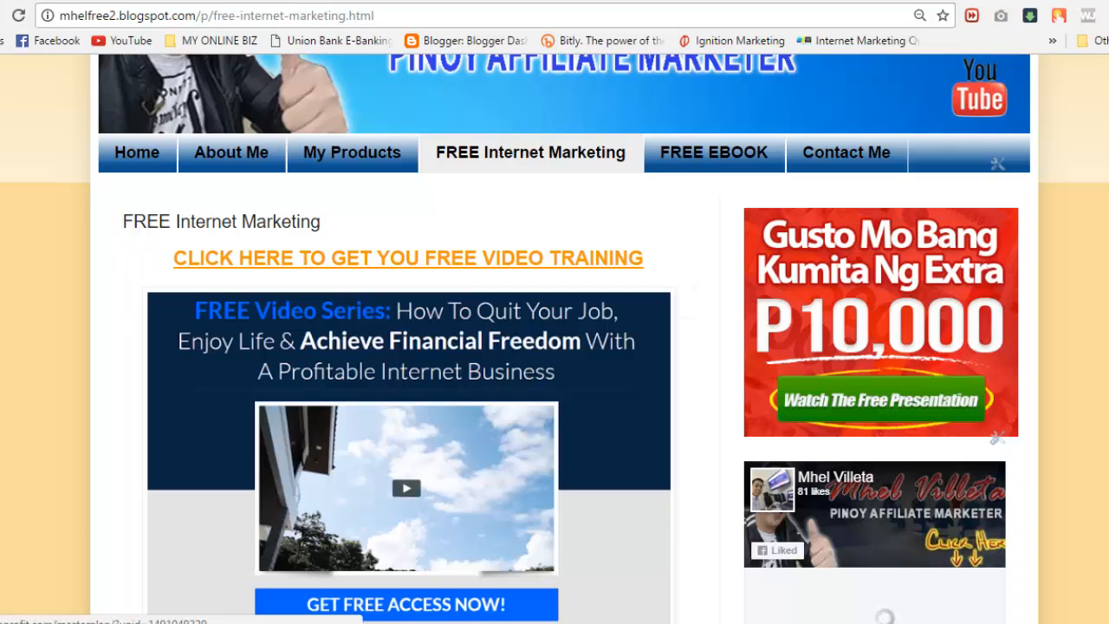
{"action": "left_click", "coordinate": [408, 258]}
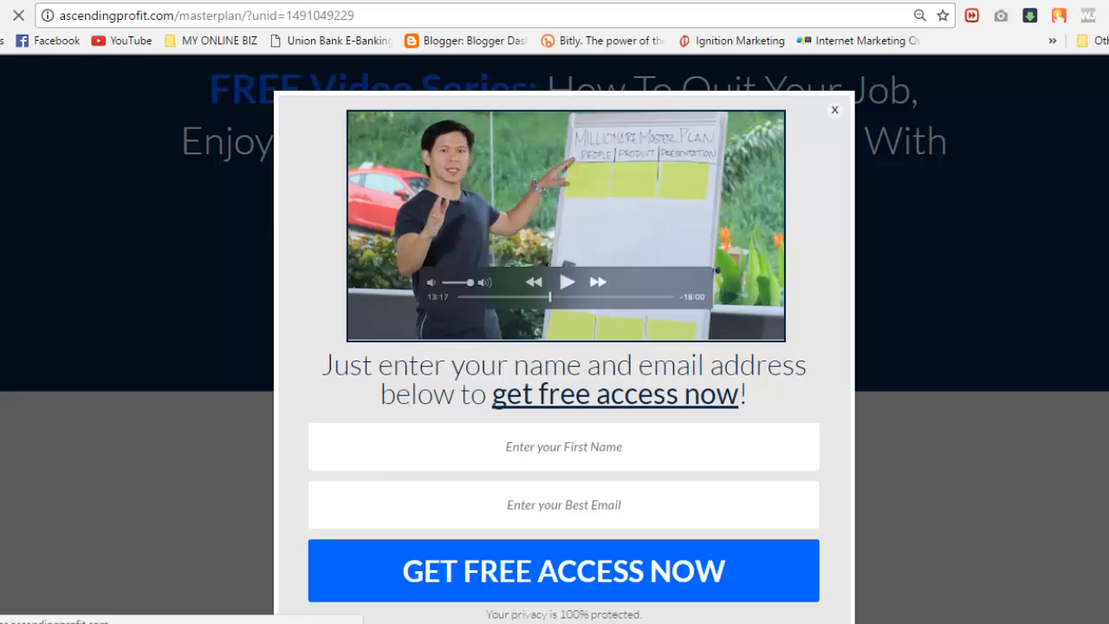
{"action": "left_click", "coordinate": [835, 110]}
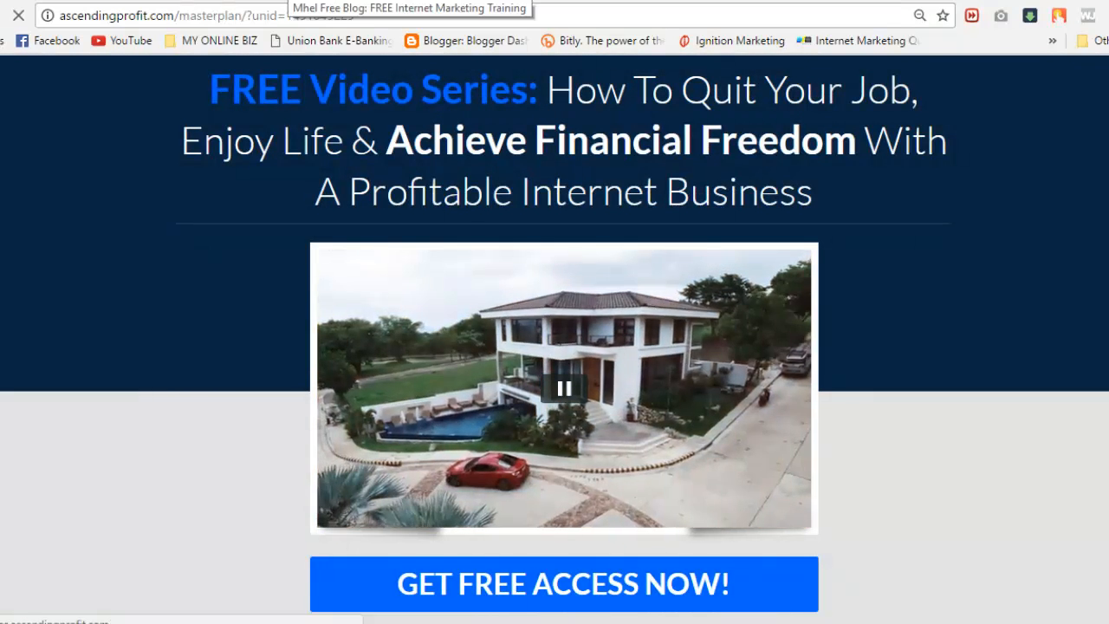
{"action": "left_click", "coordinate": [290, 1]}
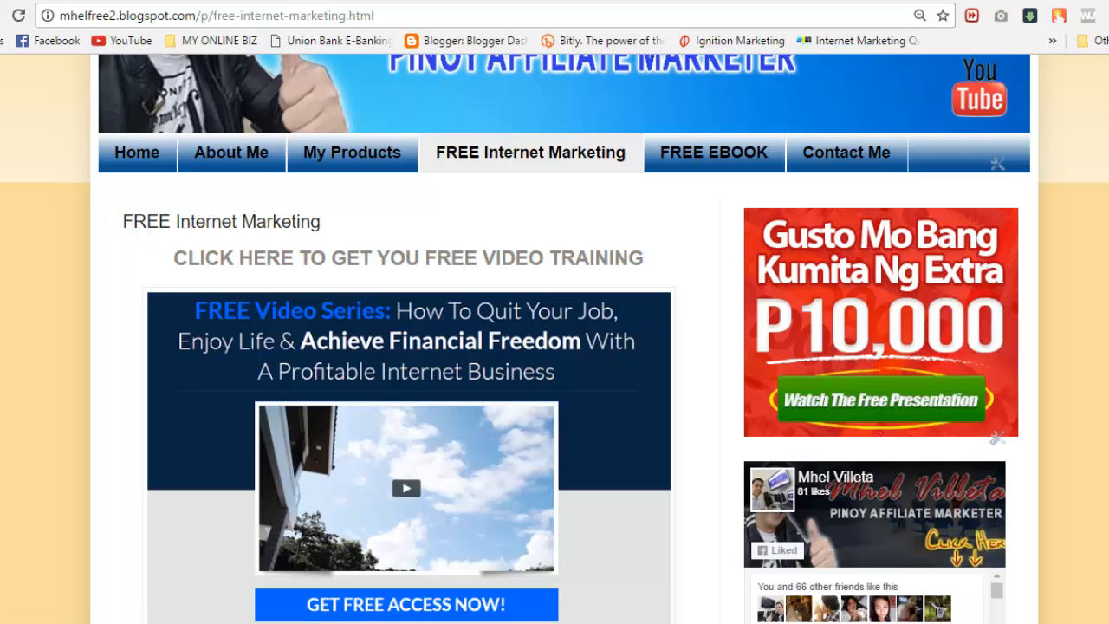
{"action": "left_click", "coordinate": [231, 152]}
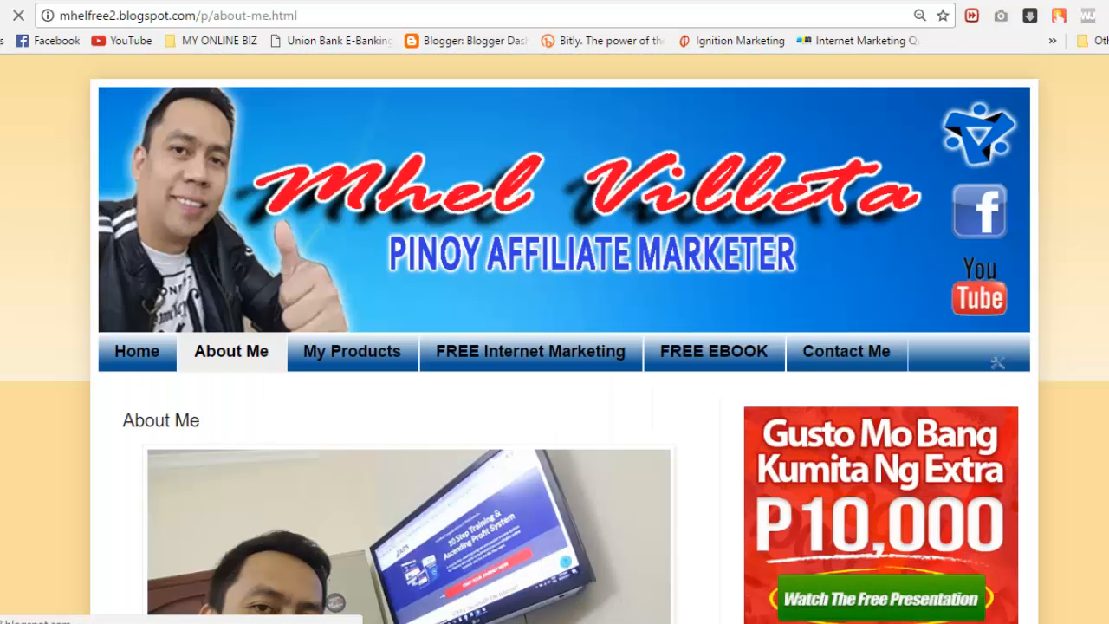
{"action": "left_click", "coordinate": [352, 351]}
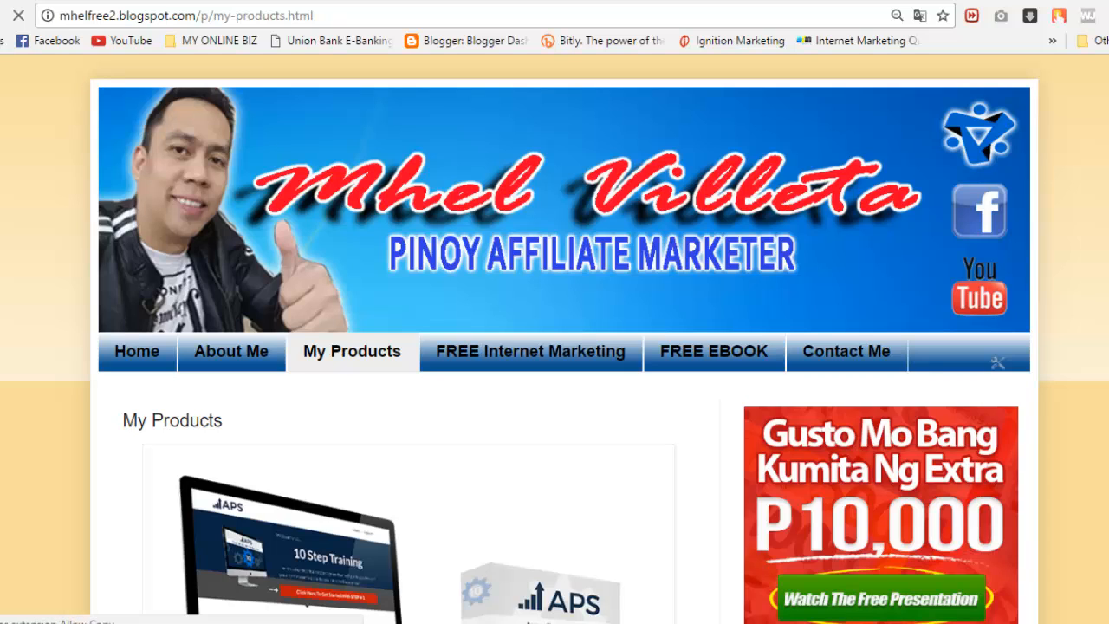
{"action": "left_click", "coordinate": [530, 351]}
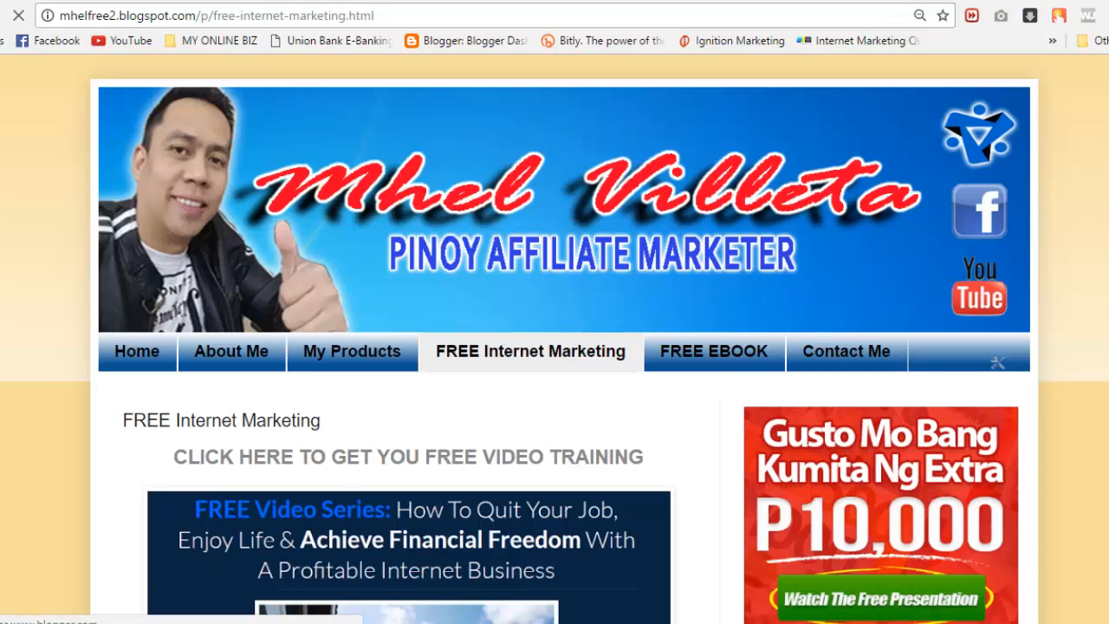
{"action": "left_click", "coordinate": [714, 351]}
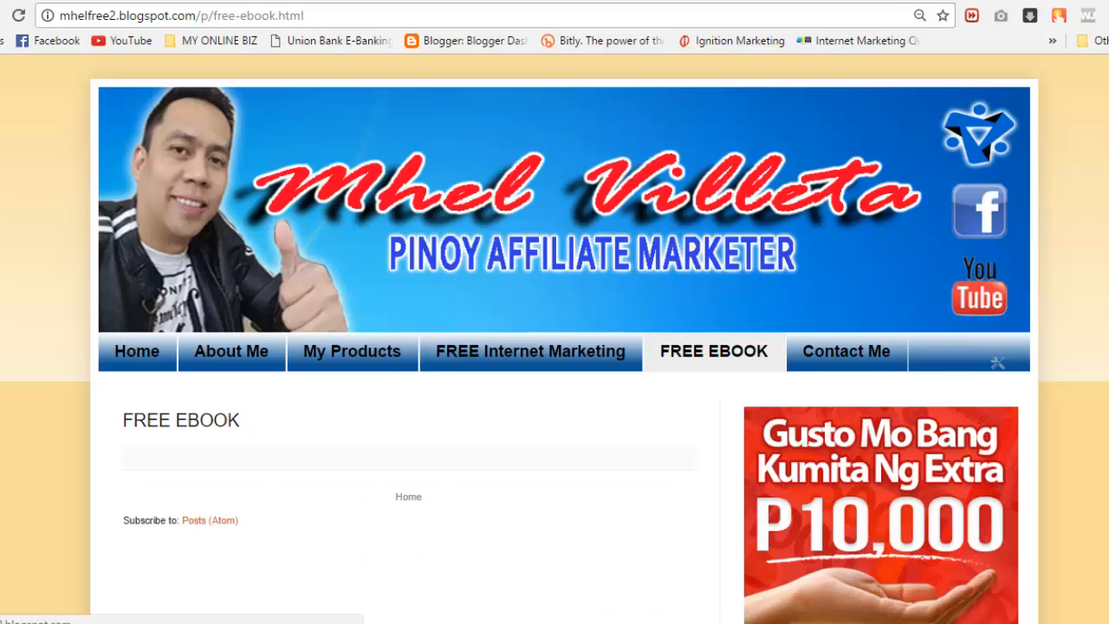
{"action": "key", "text": "ctrl+Tab"}
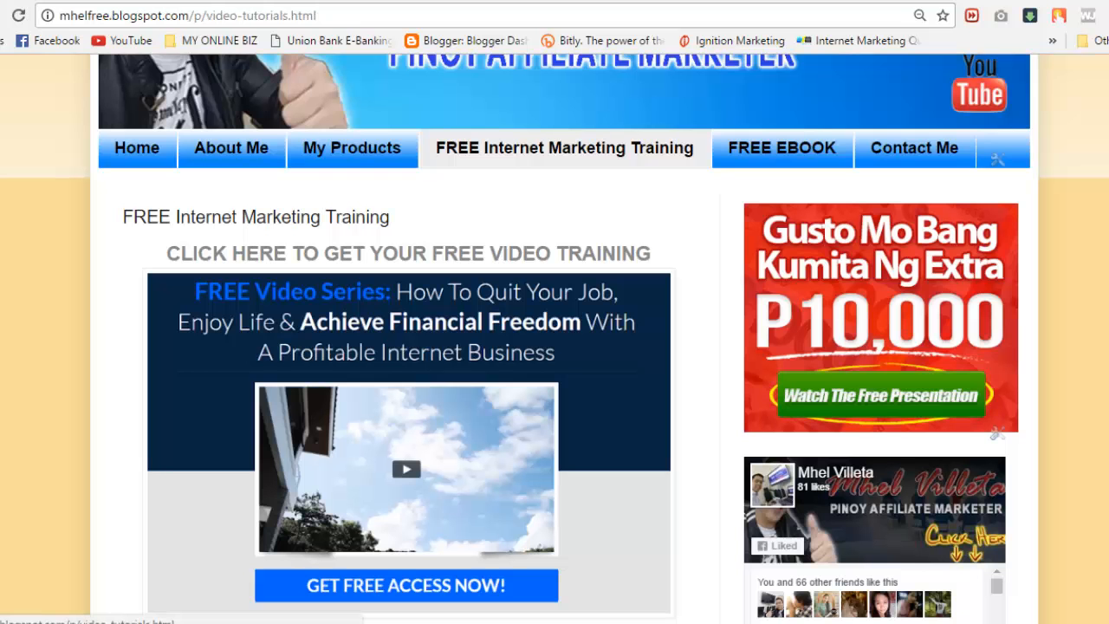
{"action": "left_click", "coordinate": [781, 147]}
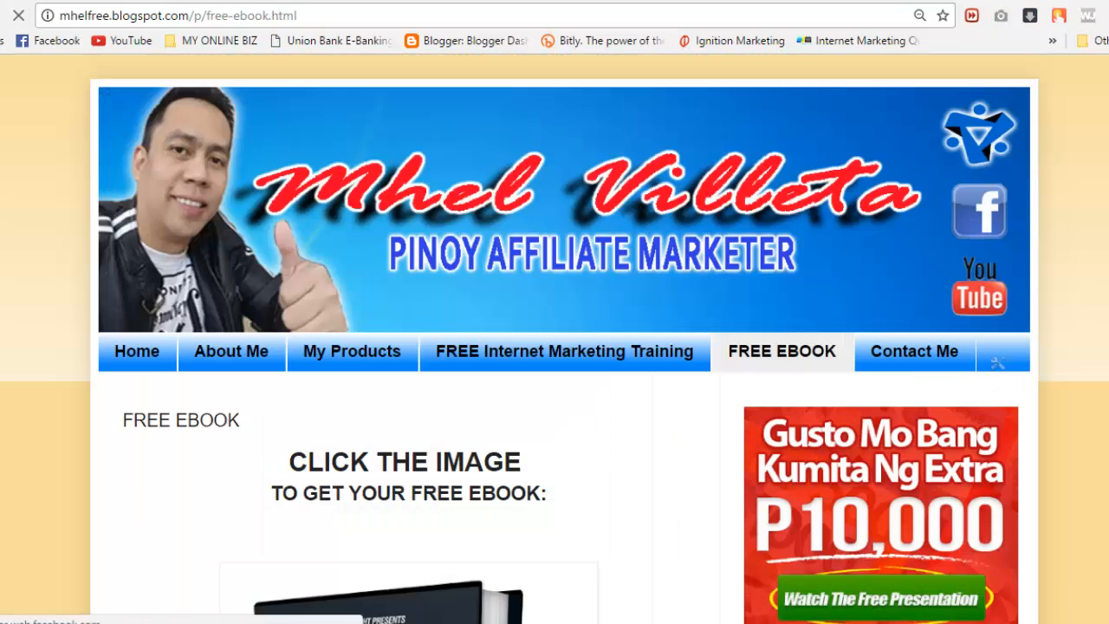
{"action": "scroll", "coordinate": [555, 338], "scroll_direction": "down", "scroll_amount": 4}
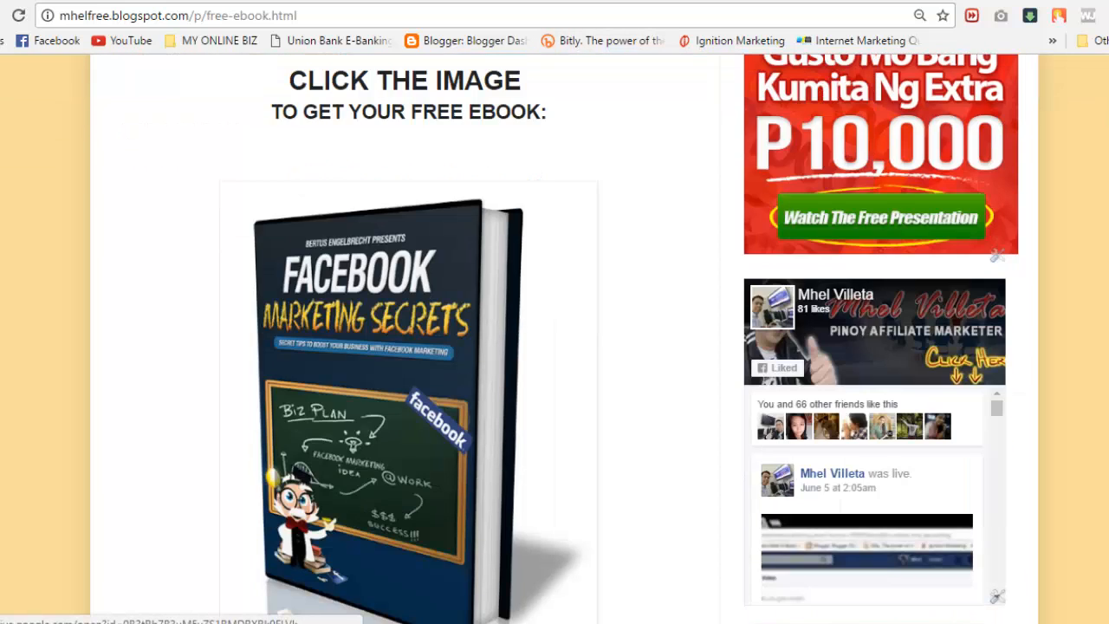
{"action": "left_click", "coordinate": [407, 402]}
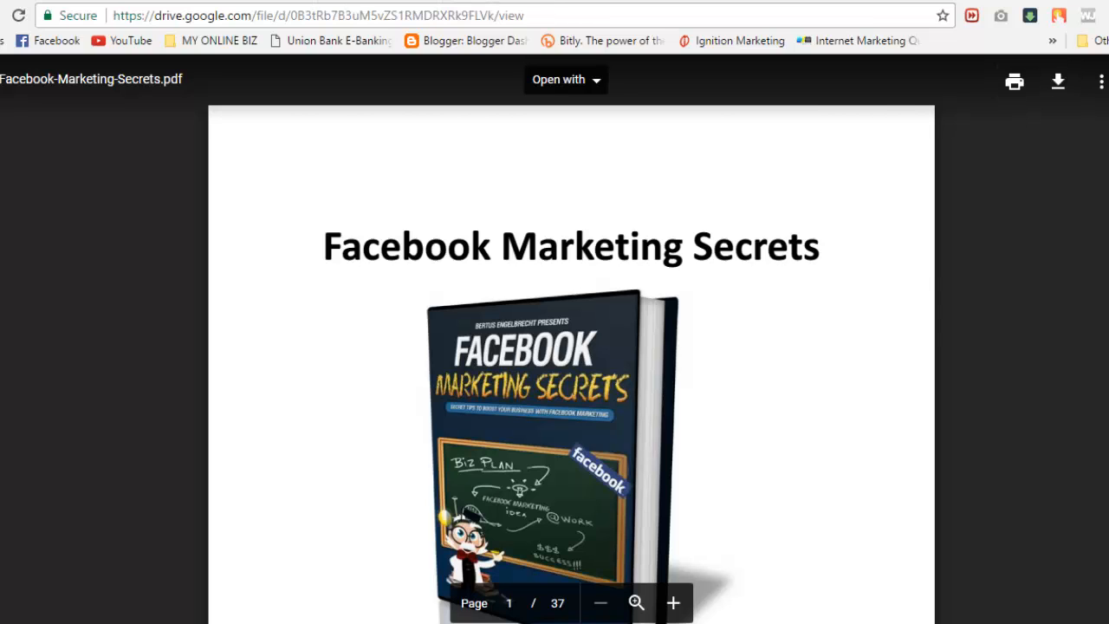
{"action": "key", "text": "ctrl+shift+Tab"}
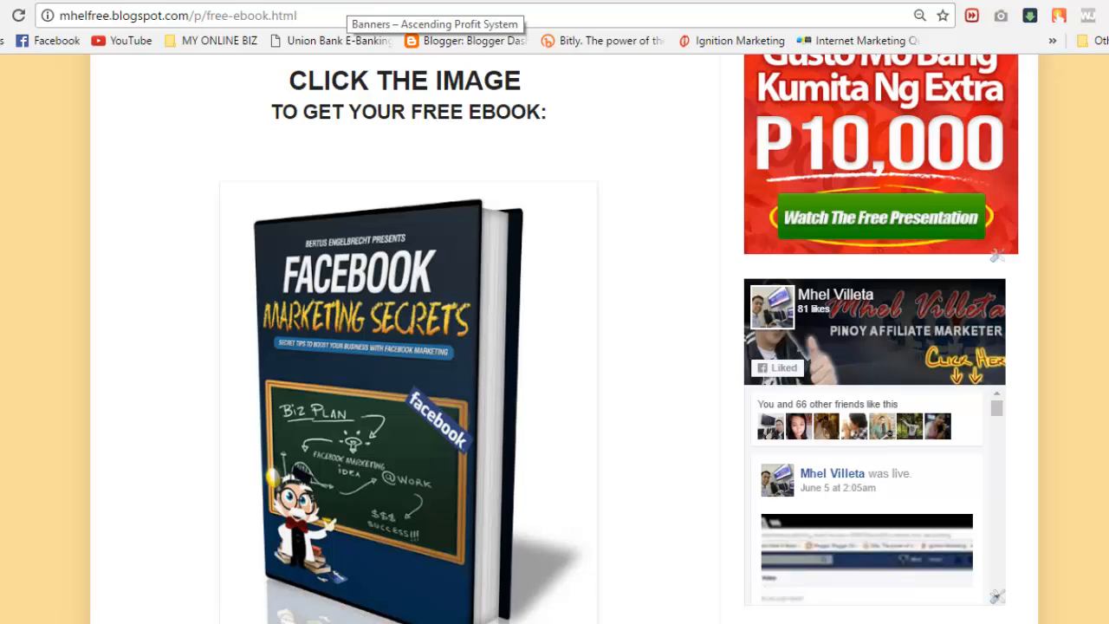
{"action": "left_click", "coordinate": [312, 1]}
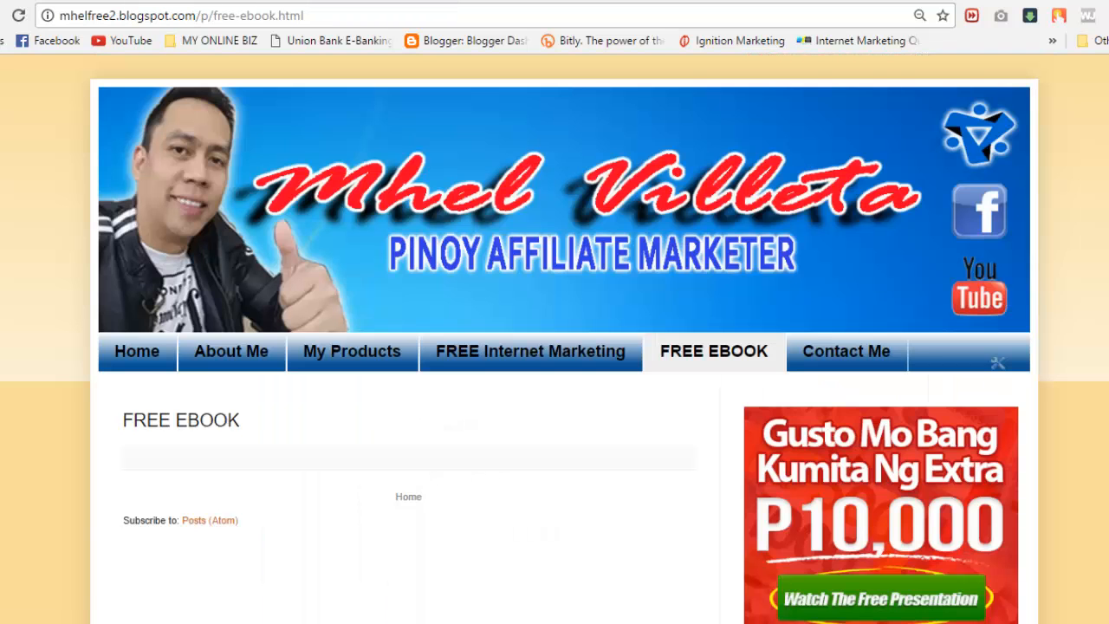
{"action": "scroll", "coordinate": [555, 338], "scroll_direction": "down", "scroll_amount": 2}
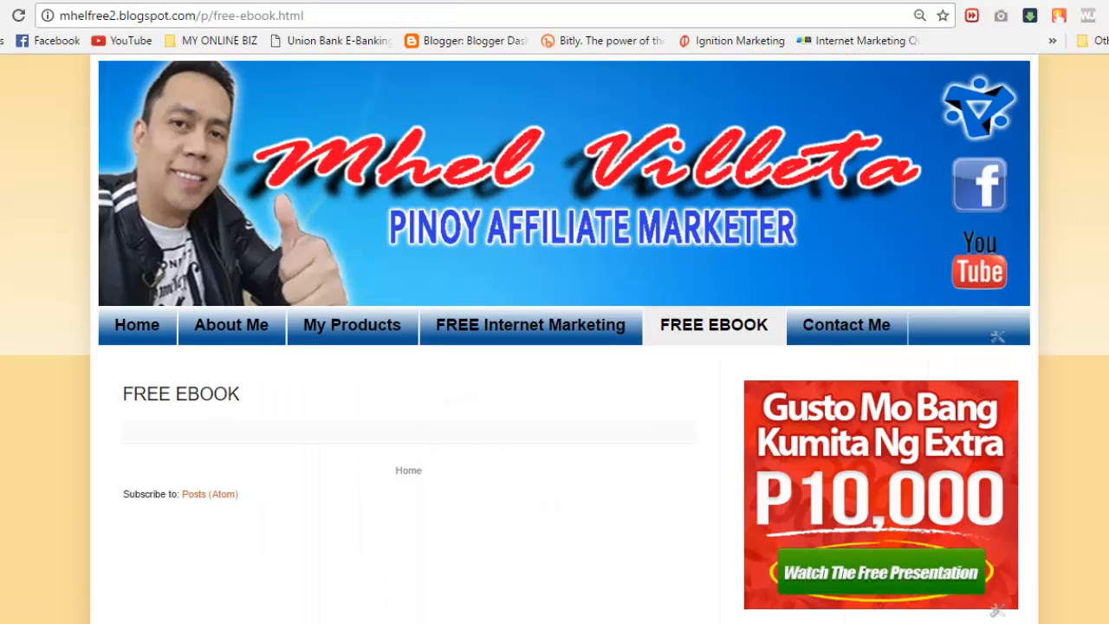
Step: Open the FREE EBOOK page for editing with centred, Largest-size text
{"action": "left_click", "coordinate": [174, 0]}
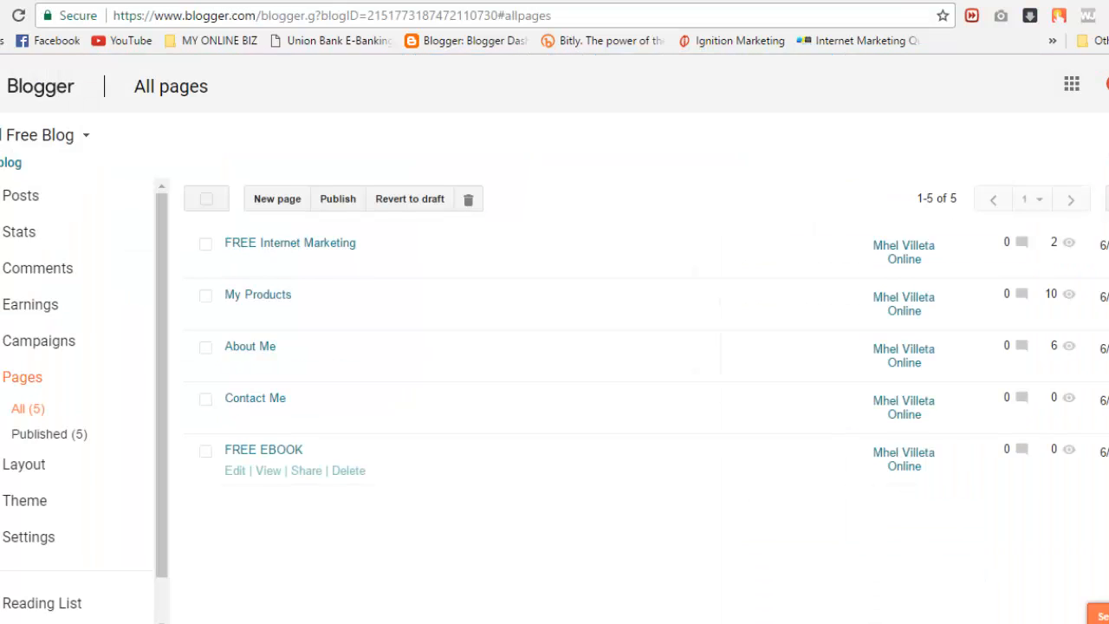
{"action": "left_click", "coordinate": [235, 470]}
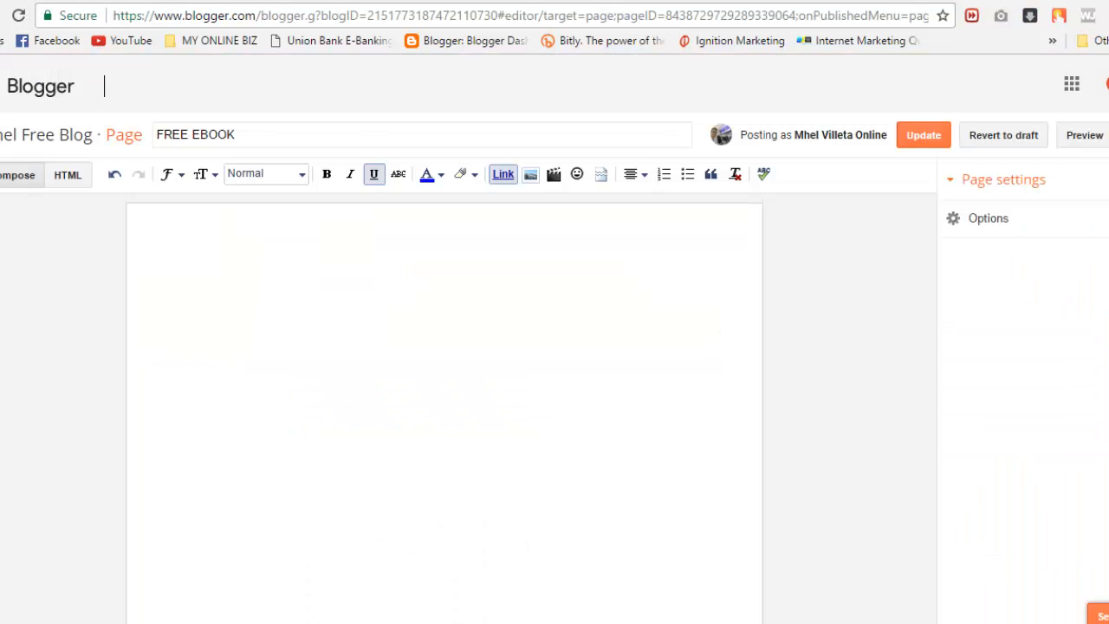
{"action": "left_click", "coordinate": [655, 222]}
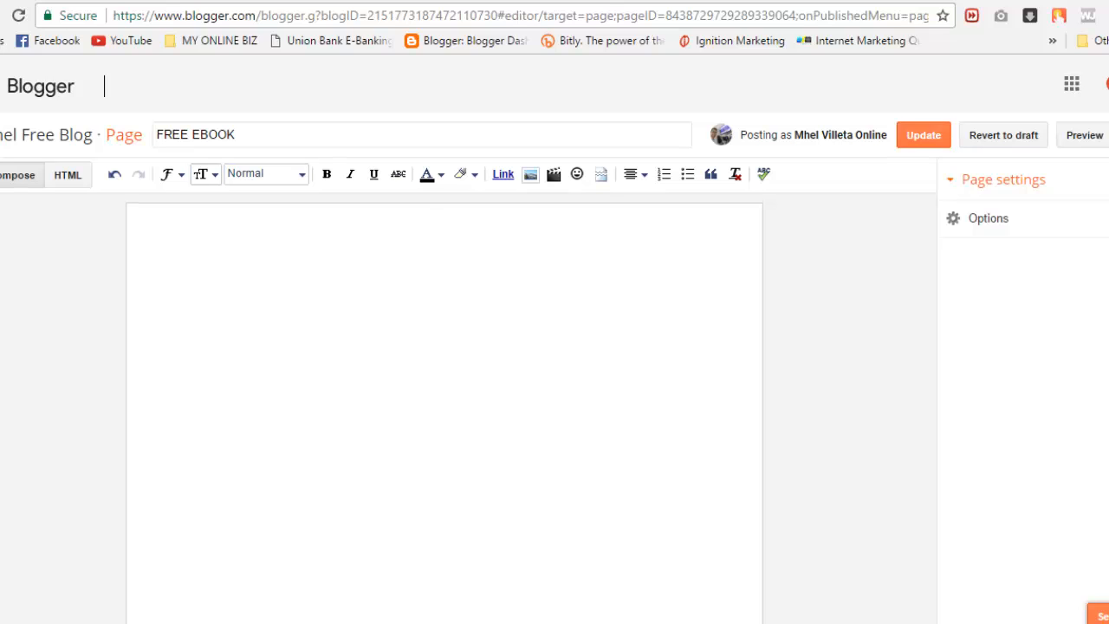
{"action": "left_click", "coordinate": [204, 174]}
{"action": "left_click", "coordinate": [266, 306]}
Step: Type the two heading lines 'CLICK THE IMAGE' and 'TO GET YOUR FREE EBOOK:'
{"action": "type", "text": "CLI"}
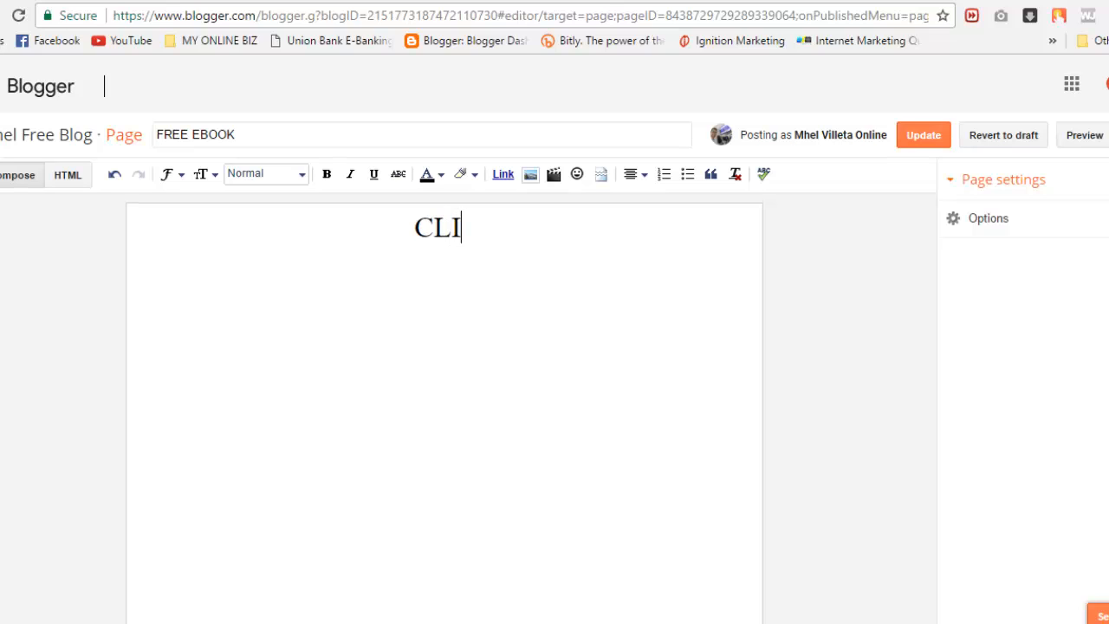
{"action": "type", "text": "CK THE"}
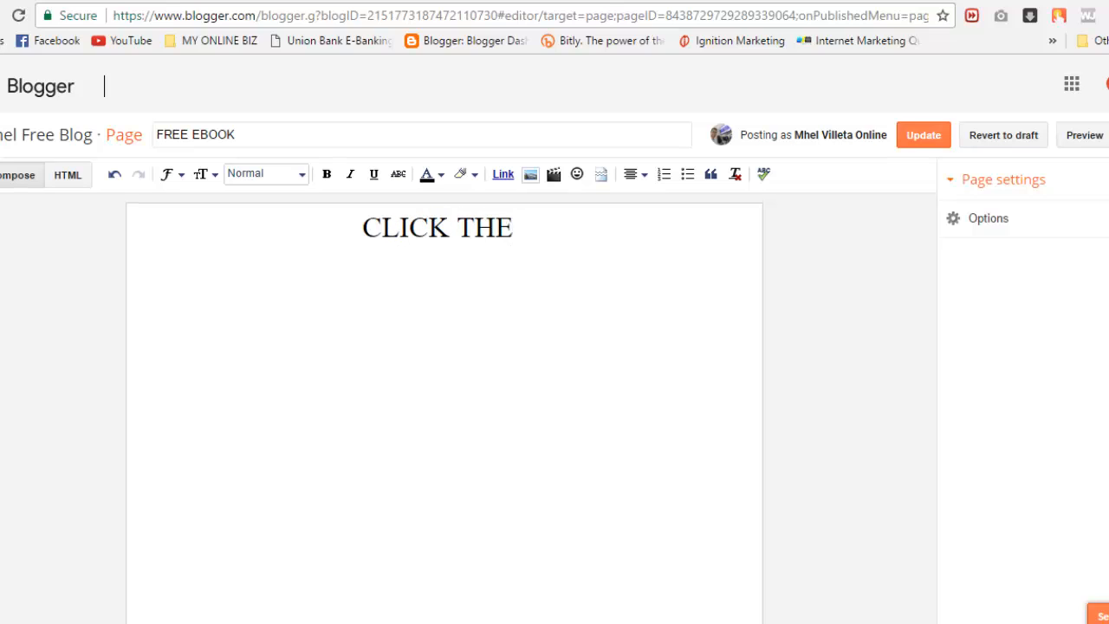
{"action": "type", "text": " IMAGE"}
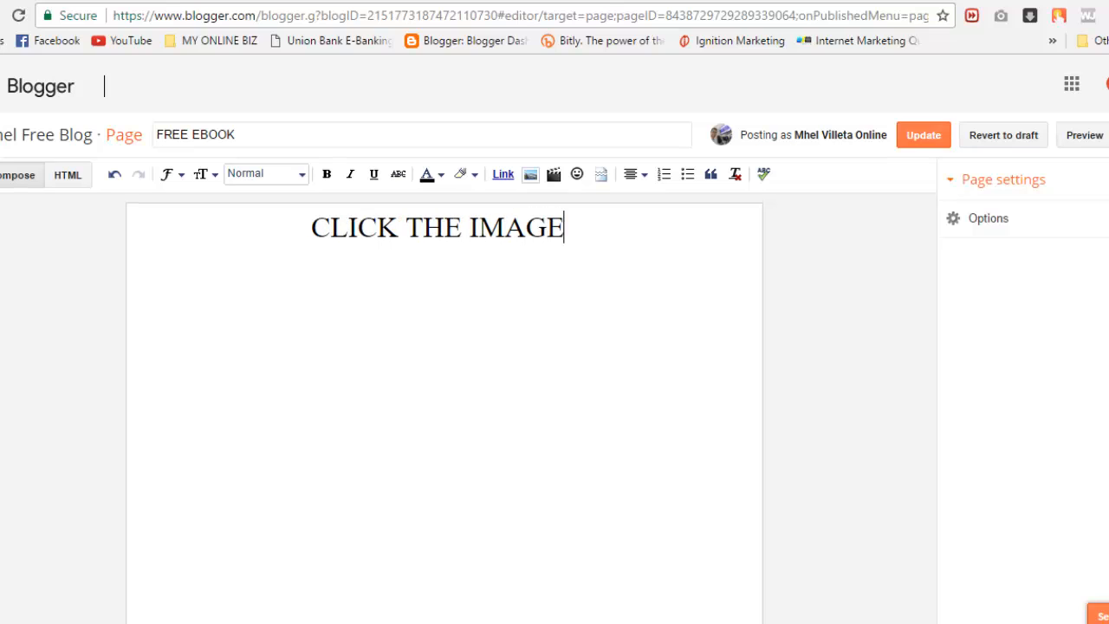
{"action": "key", "text": "Return"}
{"action": "type", "text": "TOGET"}
{"action": "key", "text": "BackSpace"}
{"action": "key", "text": "BackSpace"}
{"action": "key", "text": "BackSpace"}
{"action": "type", "text": "GET "}
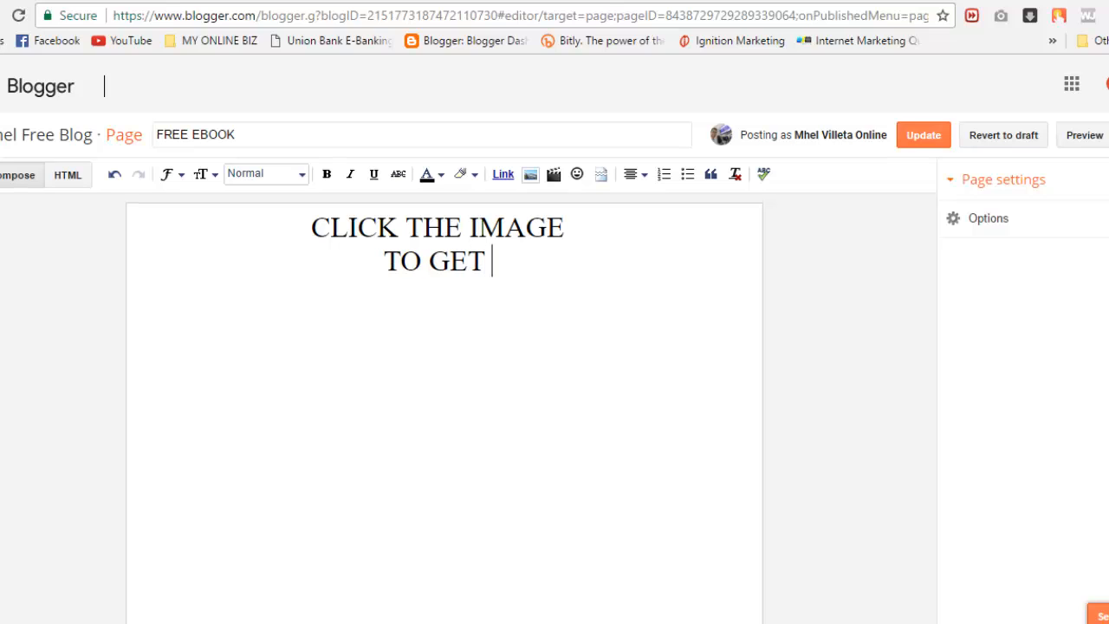
{"action": "type", "text": "YOUR FREE"}
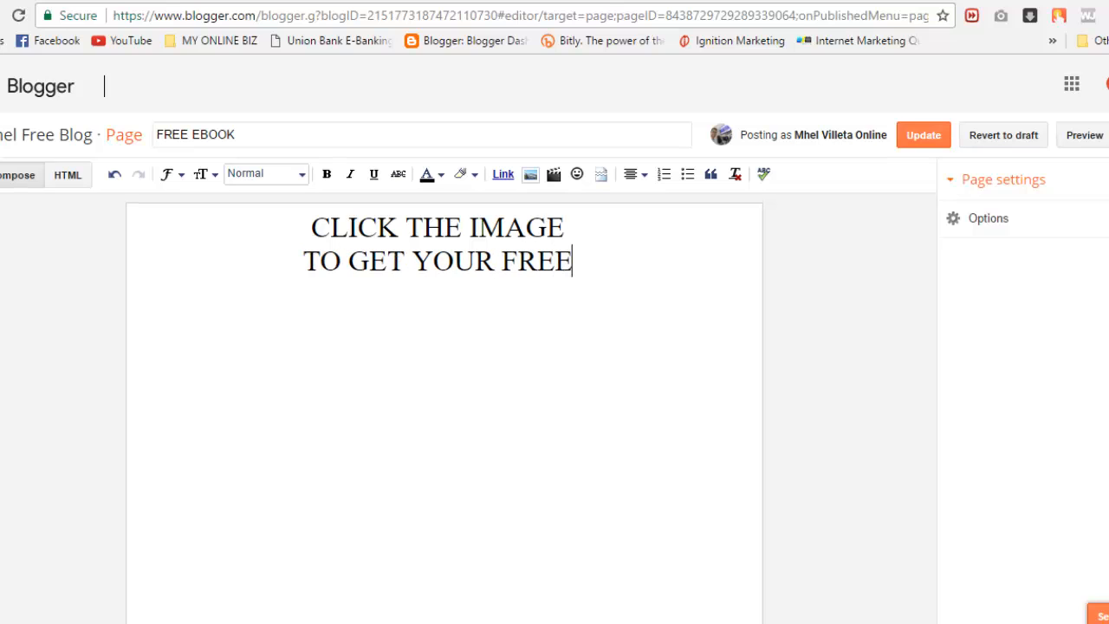
{"action": "type", "text": " EBOO"}
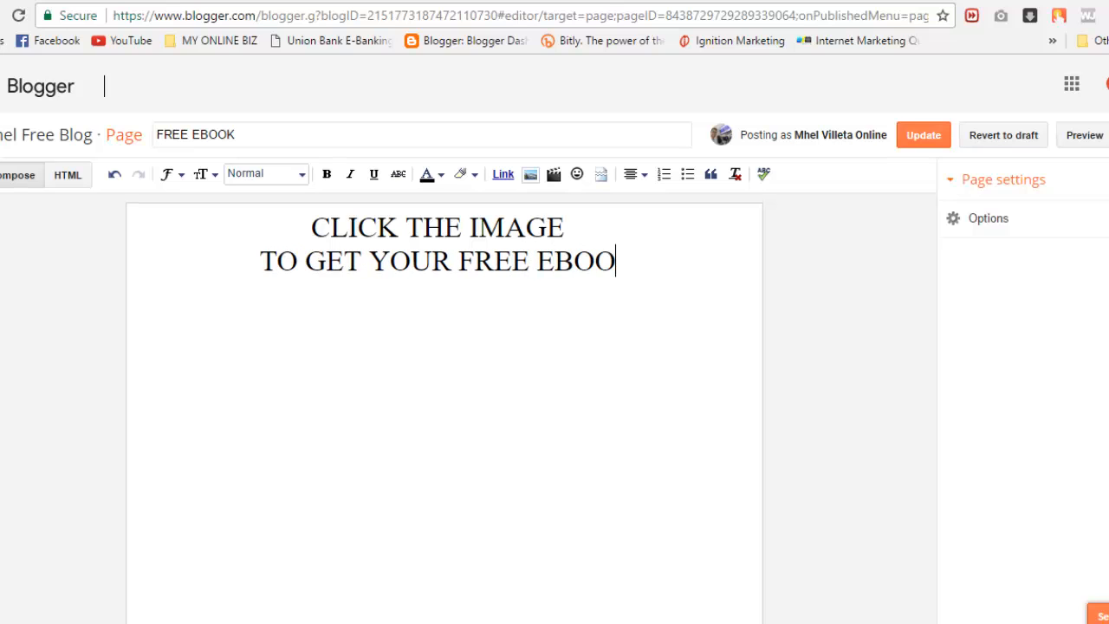
{"action": "type", "text": "K:"}
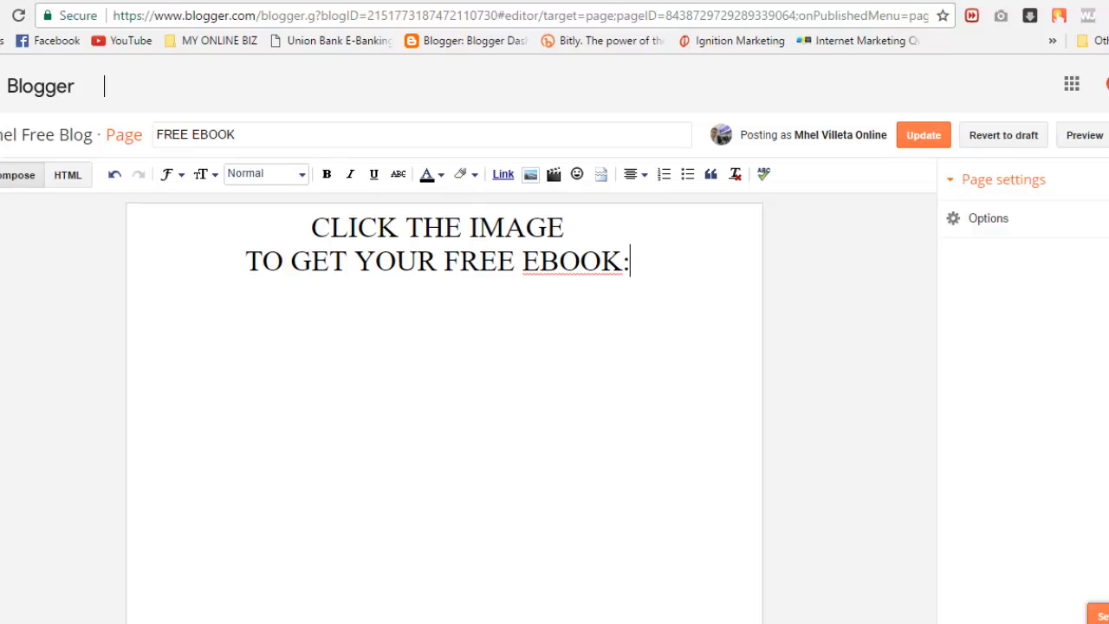
Step: Make both lines bold, set the second line to Large, and start a new line below
{"action": "left_click_drag", "start_coordinate": [631, 262], "coordinate": [311, 227]}
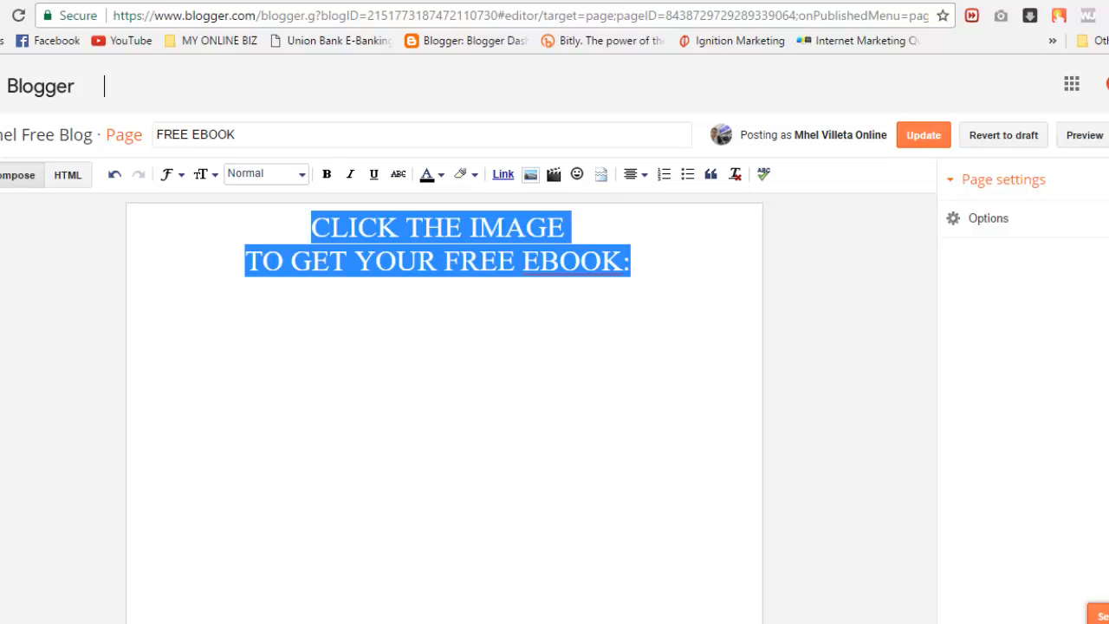
{"action": "key", "text": "ctrl+b"}
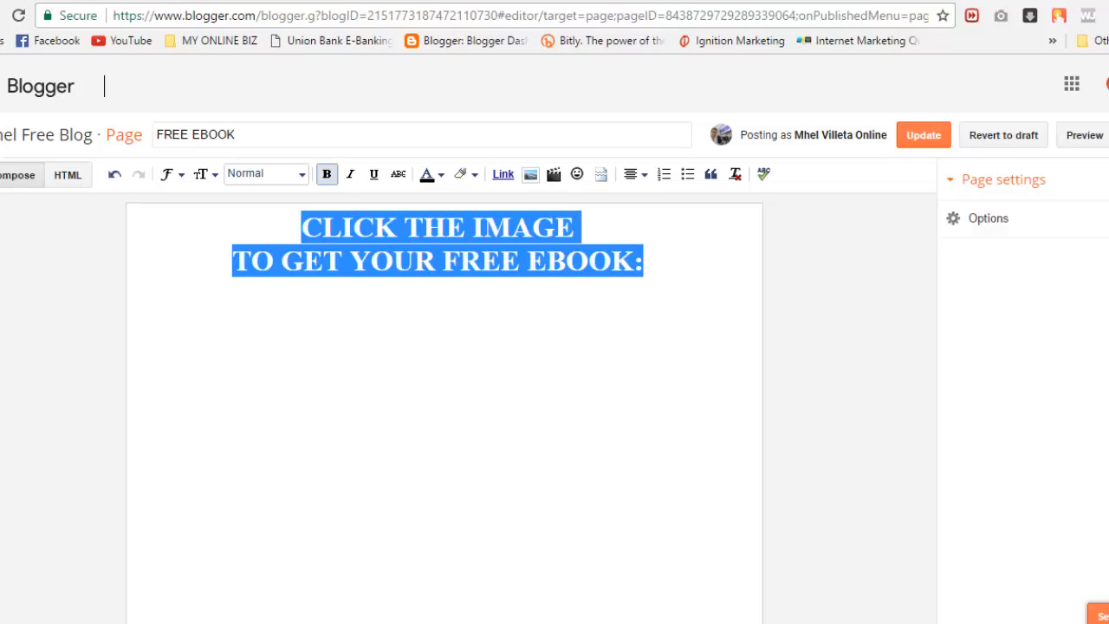
{"action": "left_click", "coordinate": [634, 262]}
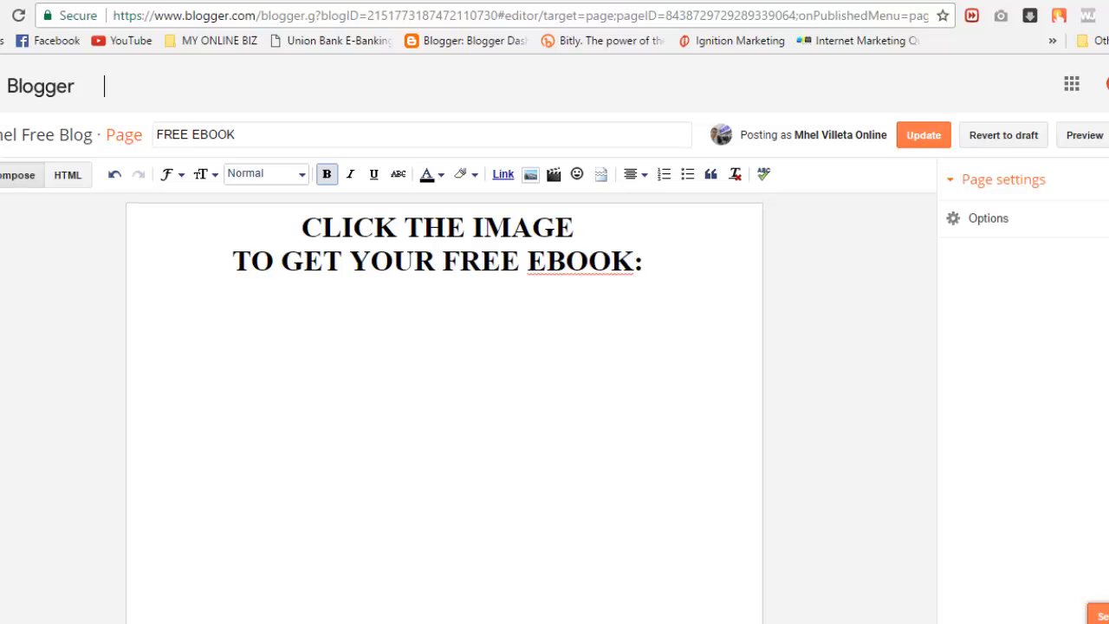
{"action": "left_click_drag", "start_coordinate": [643, 261], "coordinate": [232, 262]}
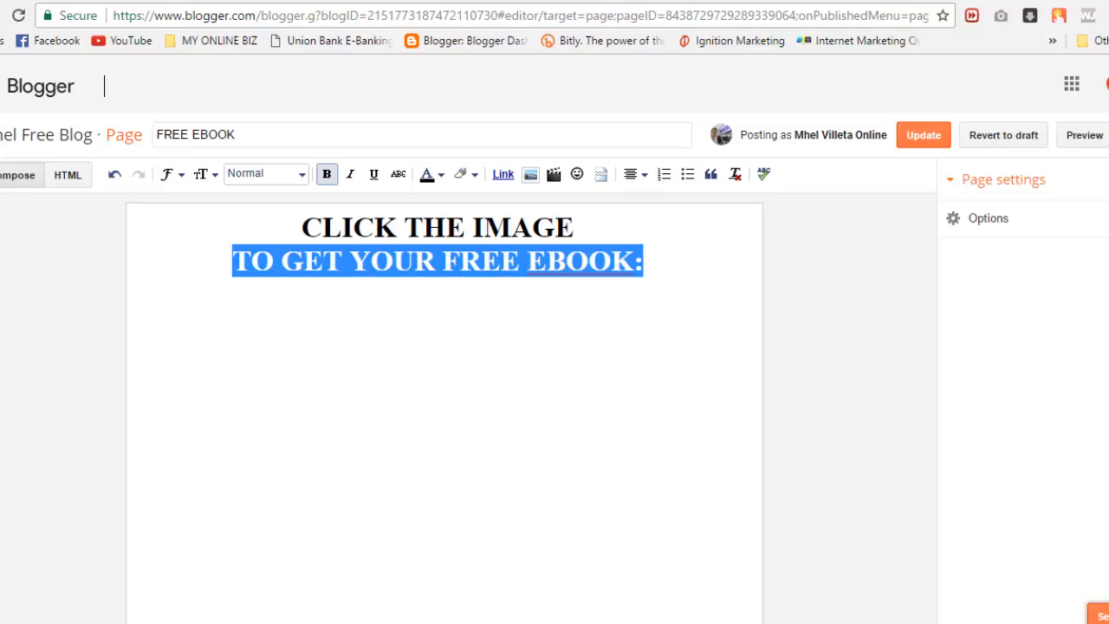
{"action": "left_click", "coordinate": [205, 174]}
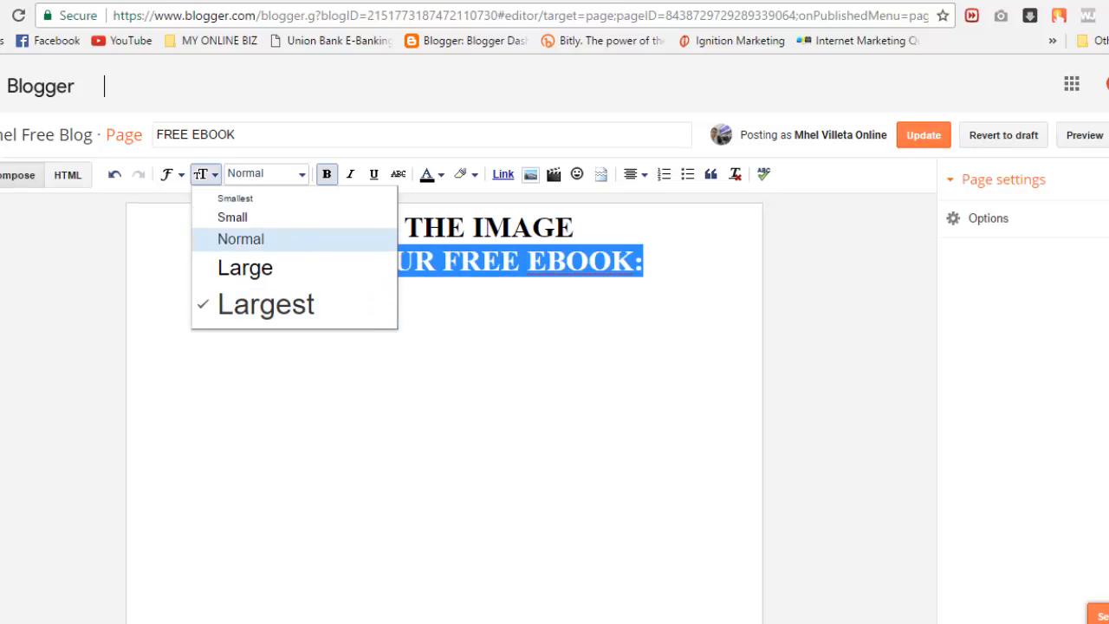
{"action": "left_click", "coordinate": [245, 268]}
{"action": "left_click", "coordinate": [284, 256]}
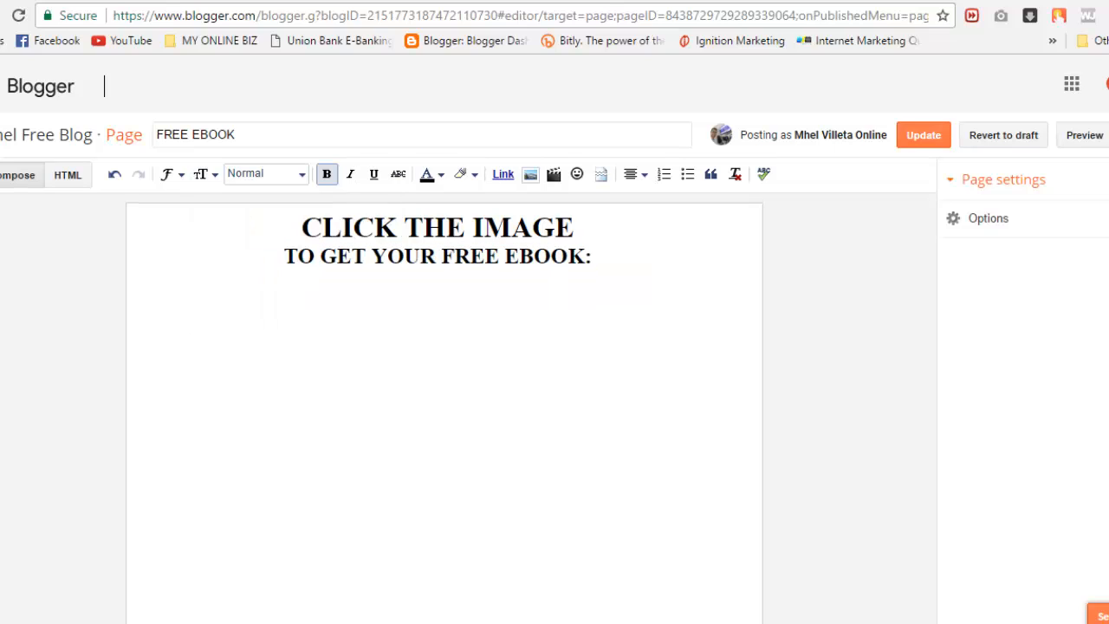
{"action": "key", "text": "End"}
{"action": "key", "text": "Return"}
Step: Upload facebookmarketingsecrets3d and insert the ebook cover image below the heading
{"action": "left_click", "coordinate": [531, 174]}
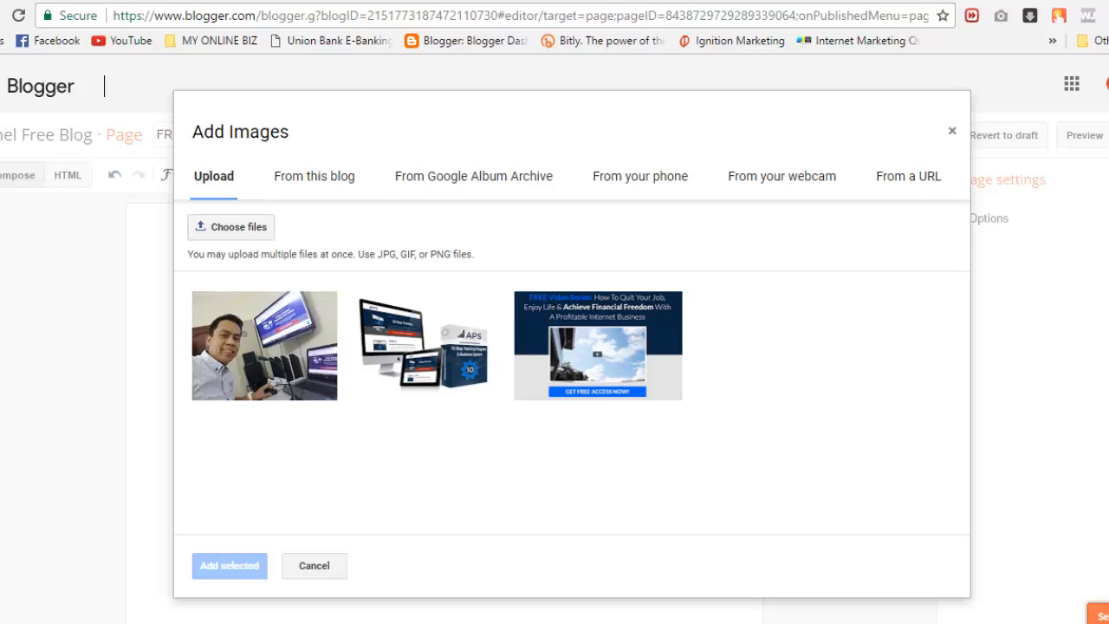
{"action": "left_click", "coordinate": [231, 226]}
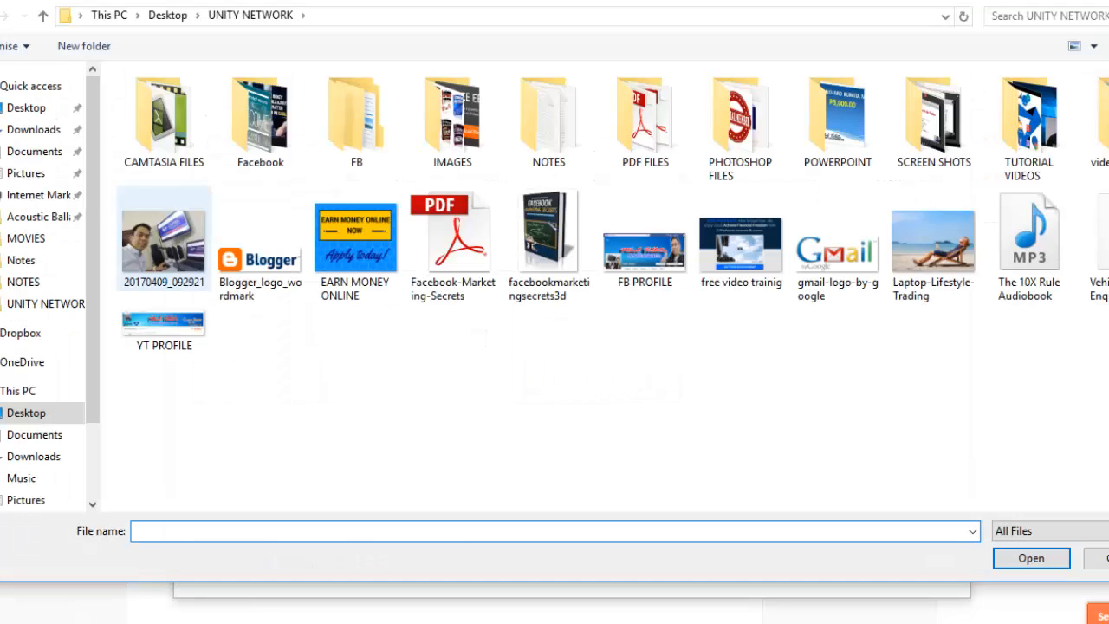
{"action": "left_click", "coordinate": [548, 246]}
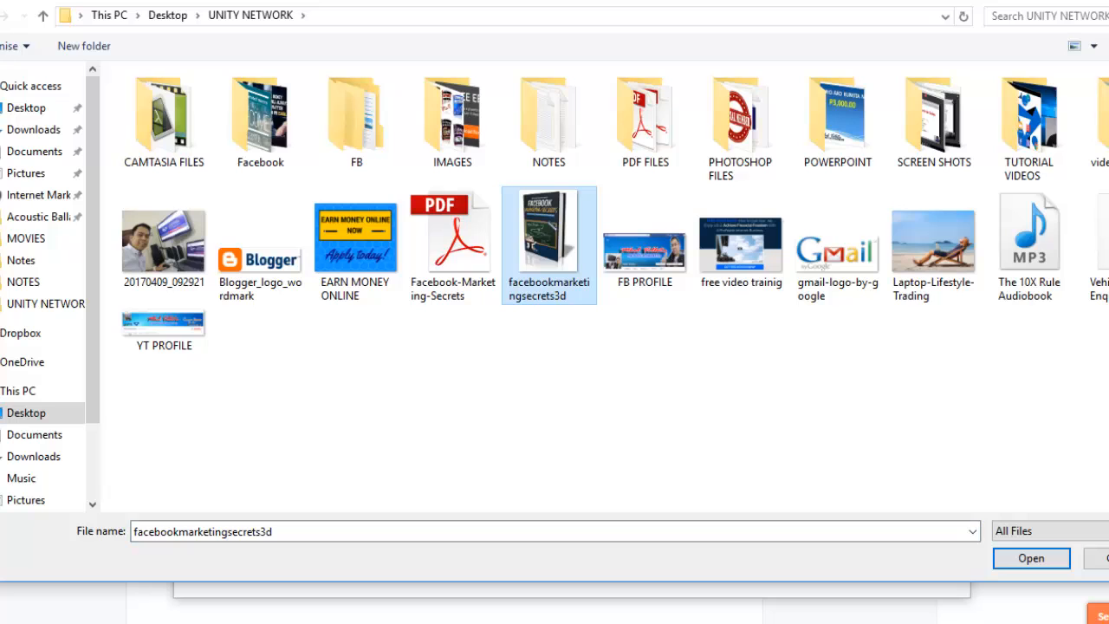
{"action": "left_click", "coordinate": [1032, 558]}
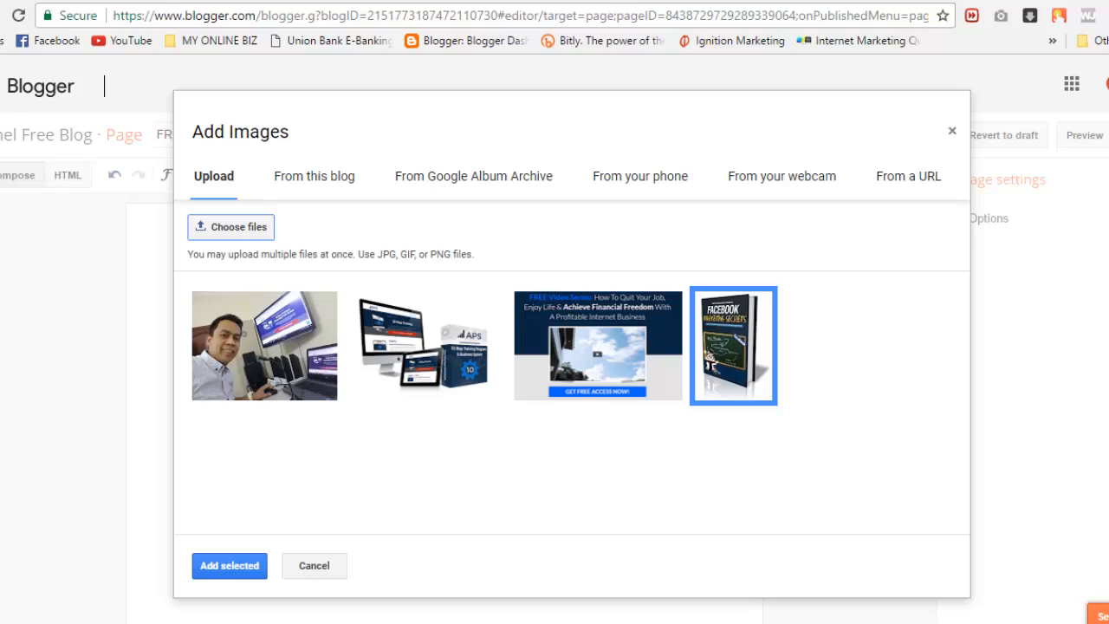
{"action": "left_click", "coordinate": [230, 565]}
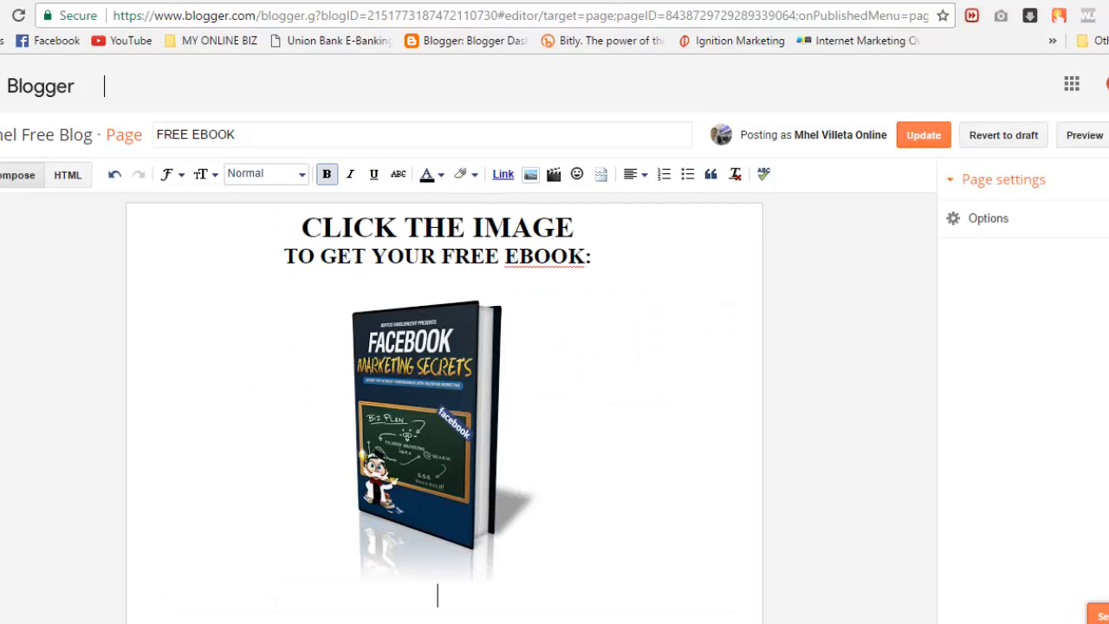
Step: Set the ebook cover image to X-Large, then switch to the Google Drive tab
{"action": "left_click", "coordinate": [487, 473]}
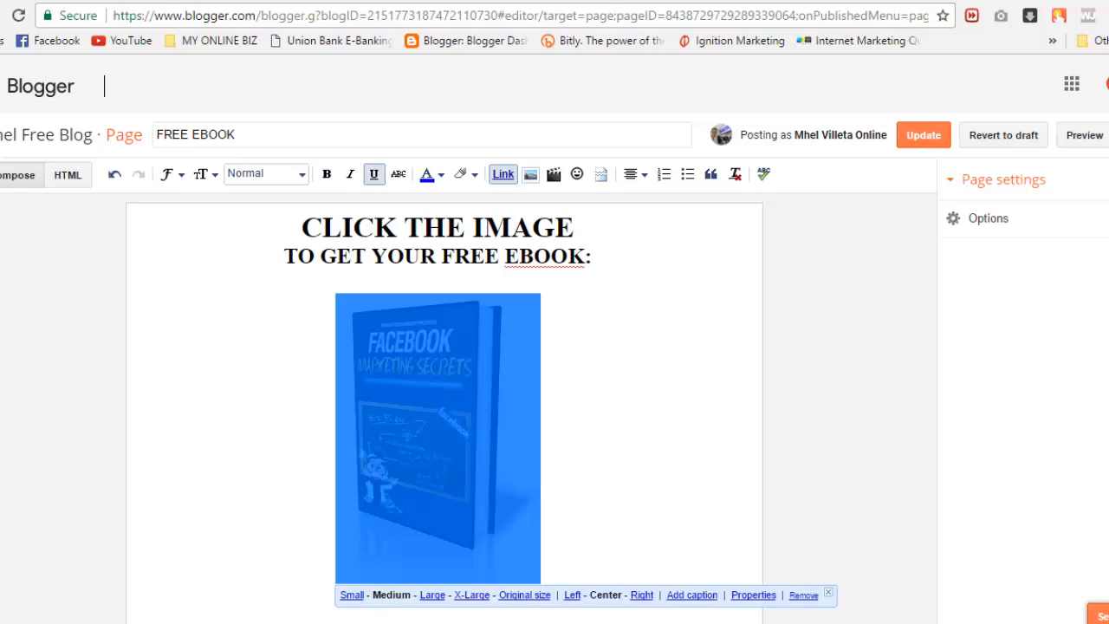
{"action": "left_click", "coordinate": [472, 594]}
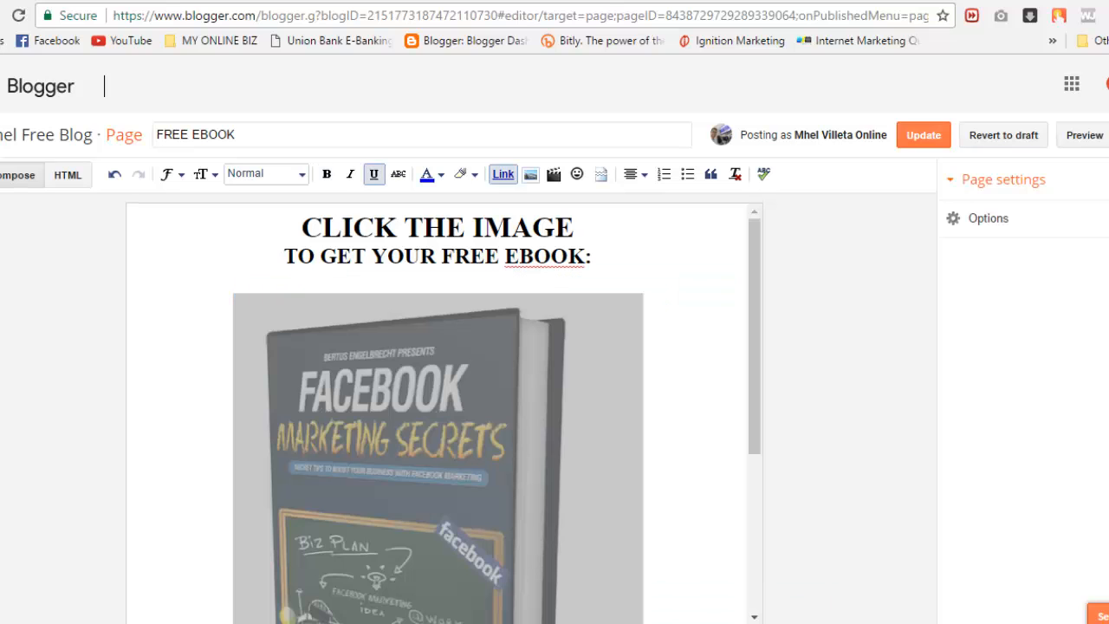
{"action": "left_click", "coordinate": [648, 434]}
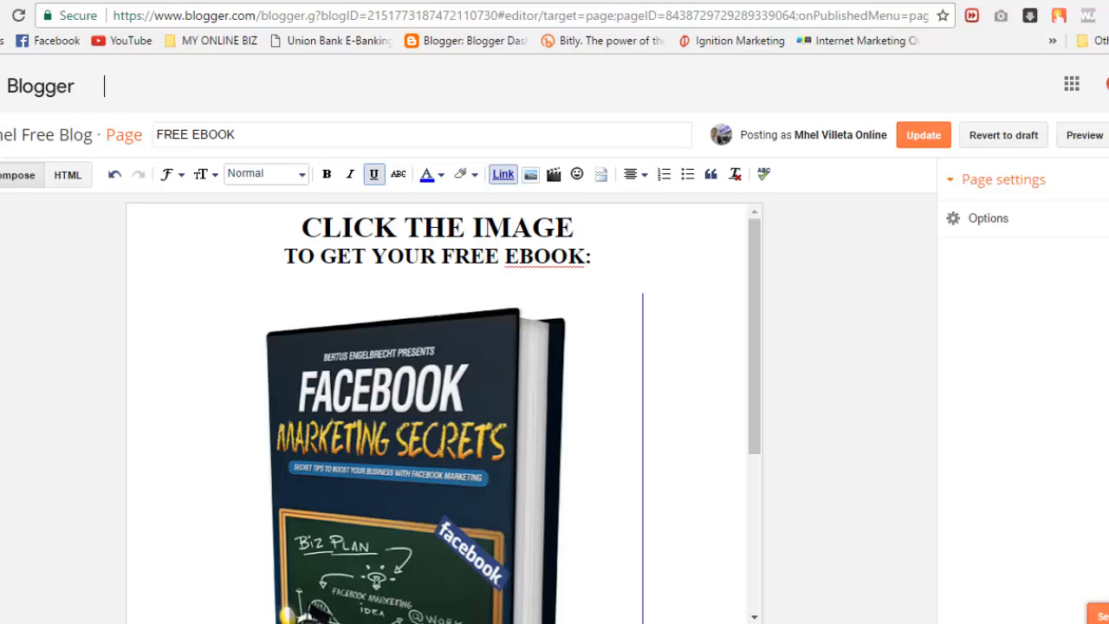
{"action": "left_click", "coordinate": [570, 482]}
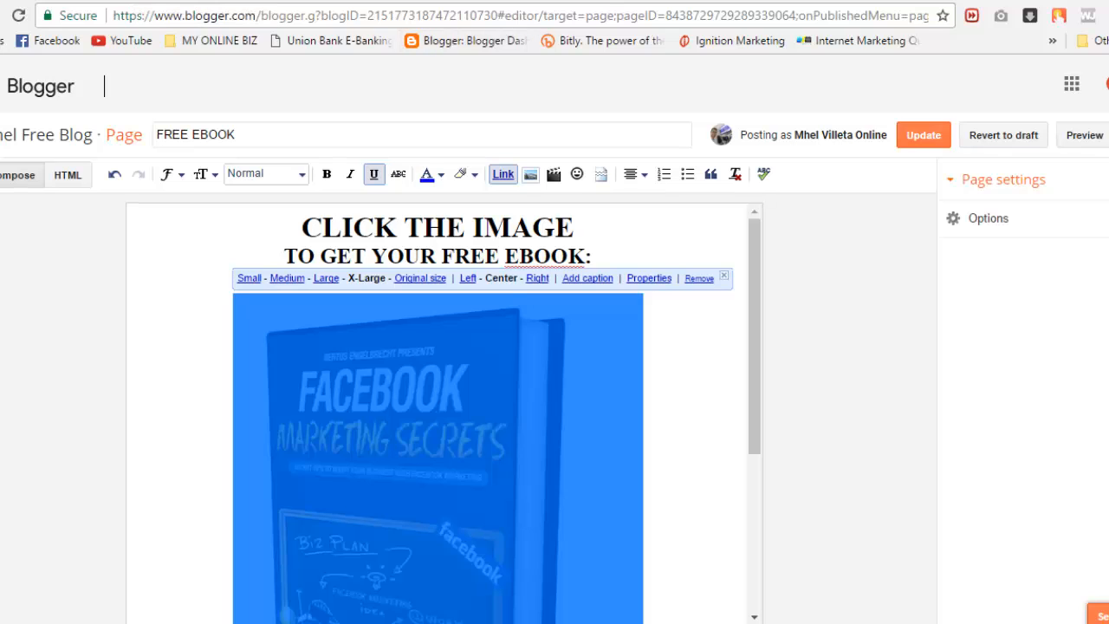
{"action": "left_click", "coordinate": [847, 1]}
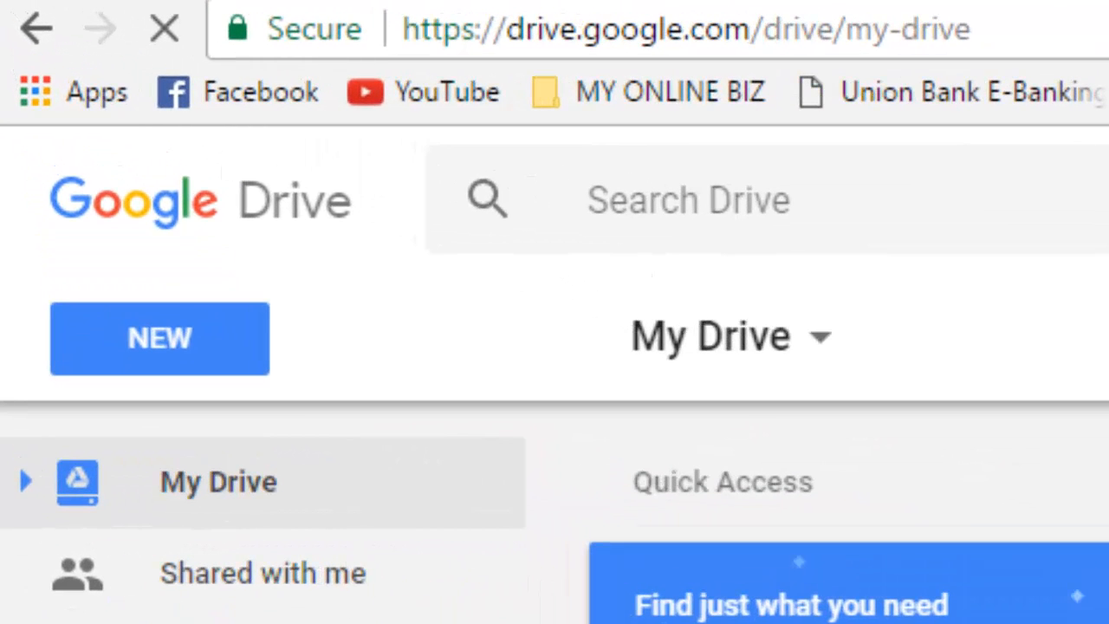
Step: Upload the Facebook Marketing Secrets PDF to My Drive and get its shareable link
{"action": "left_click_drag", "start_coordinate": [751, 29], "coordinate": [402, 29]}
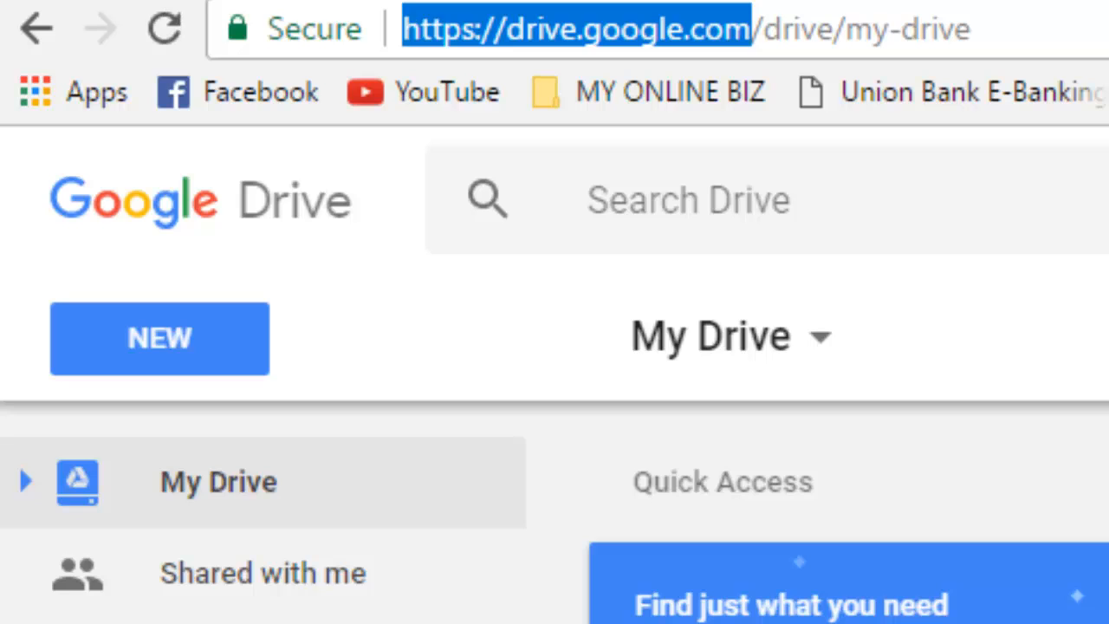
{"action": "left_click", "coordinate": [750, 29]}
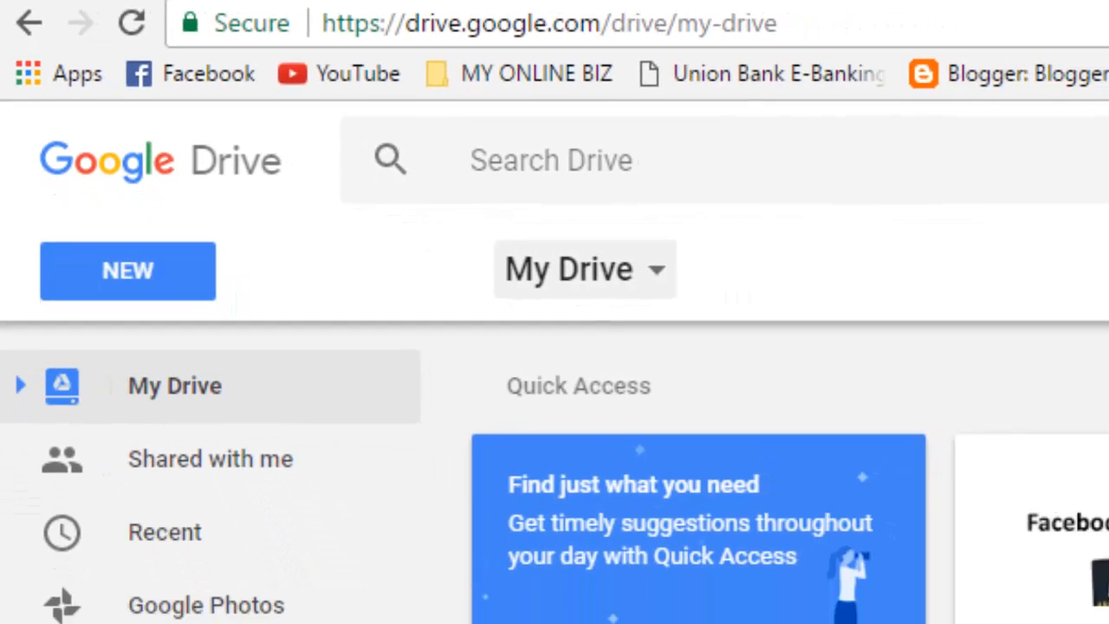
{"action": "left_click", "coordinate": [733, 336]}
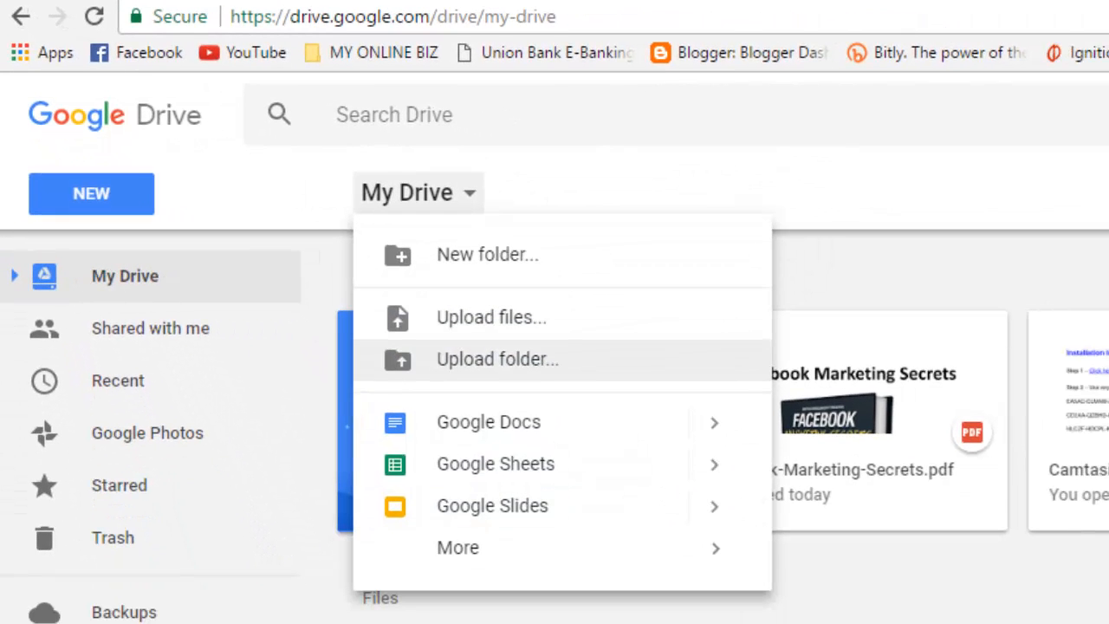
{"action": "left_click", "coordinate": [492, 317]}
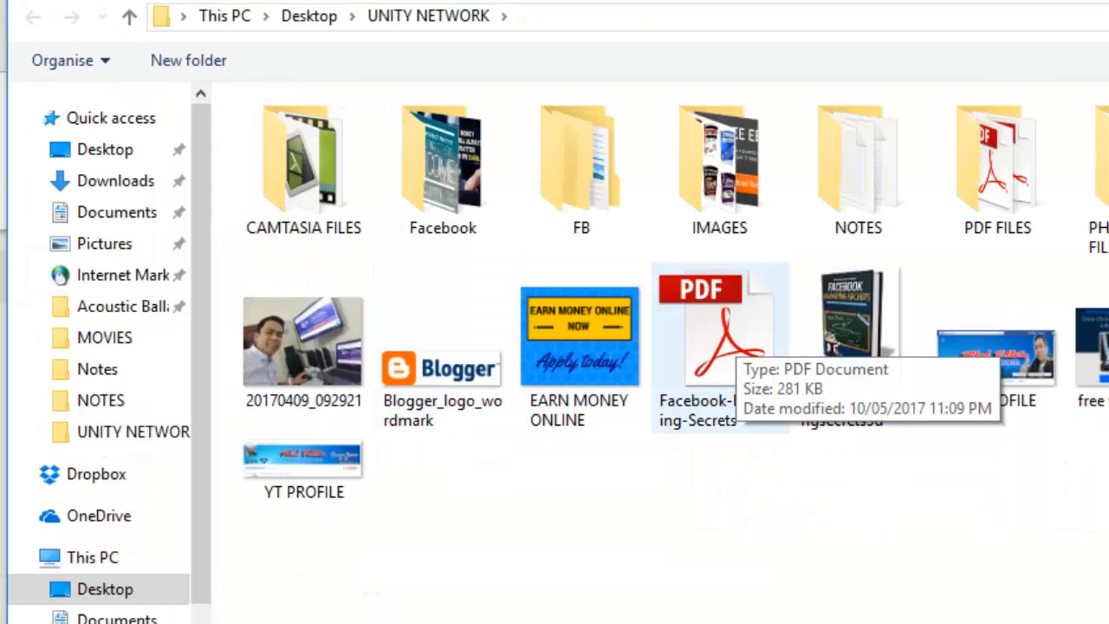
{"action": "left_click", "coordinate": [735, 333]}
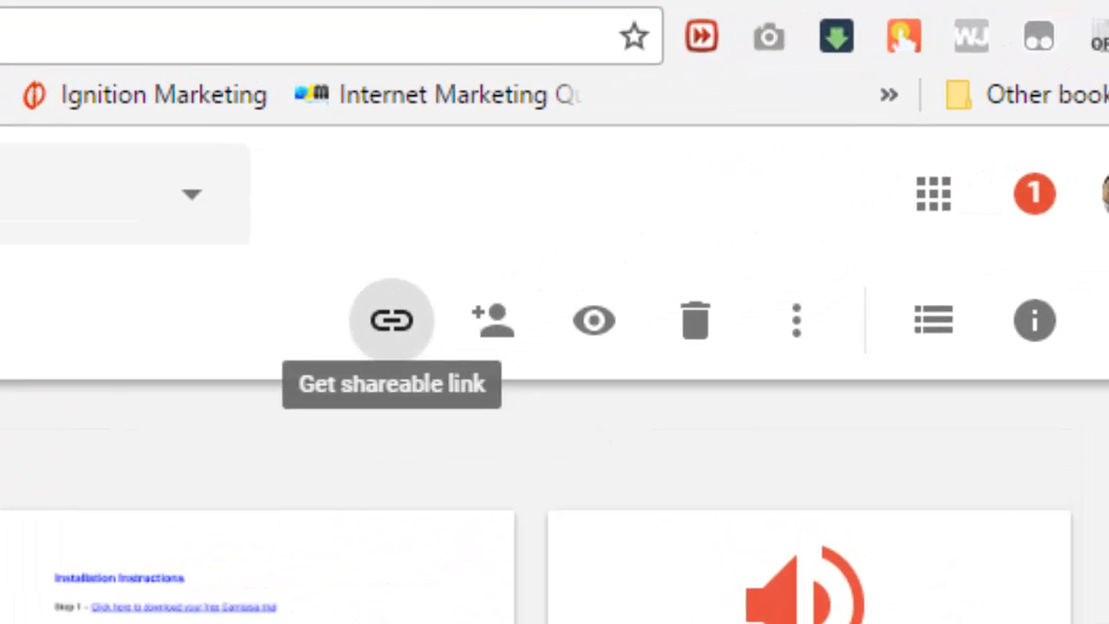
{"action": "left_click", "coordinate": [392, 320]}
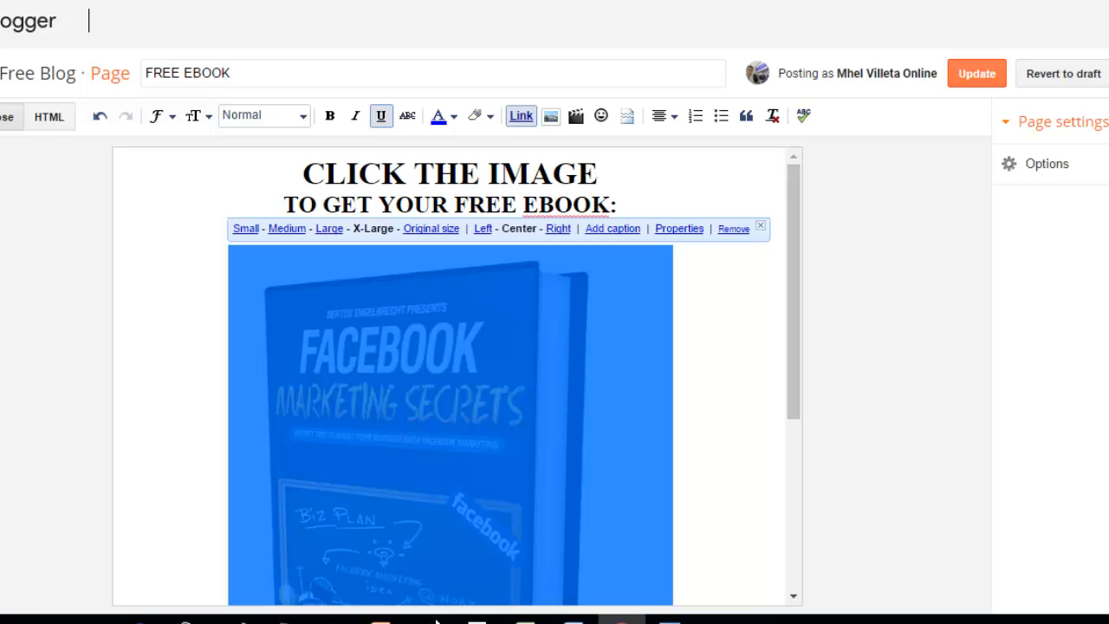
Step: Link the FREE EBOOK cover image to the Google Drive PDF address and save the page with Update
{"action": "key", "text": "Right"}
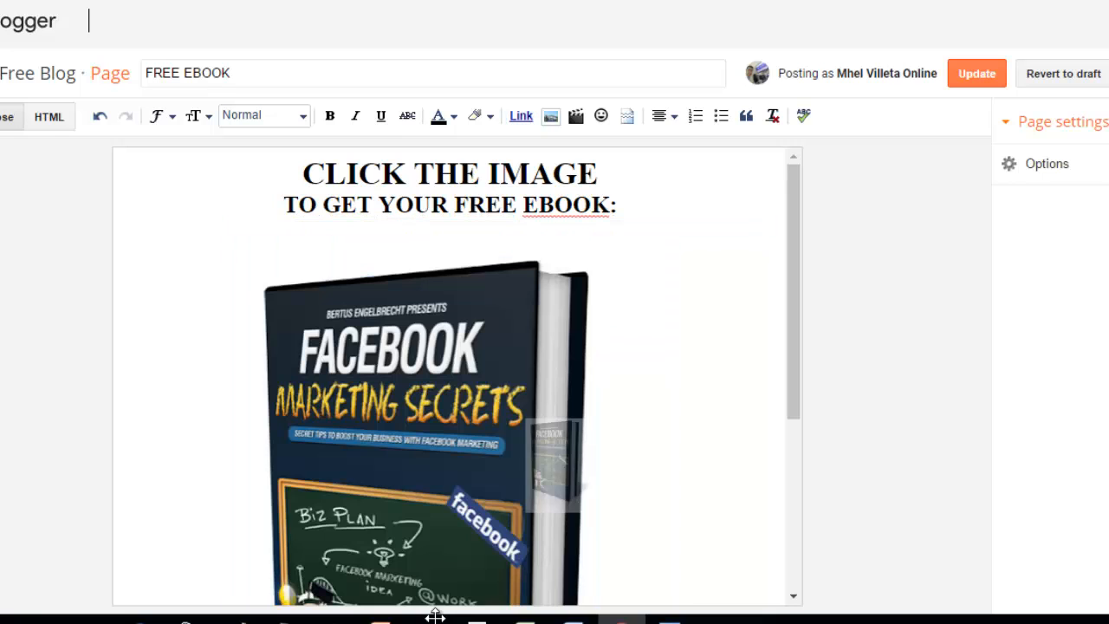
{"action": "left_click", "coordinate": [435, 616]}
{"action": "key", "text": "ctrl+k"}
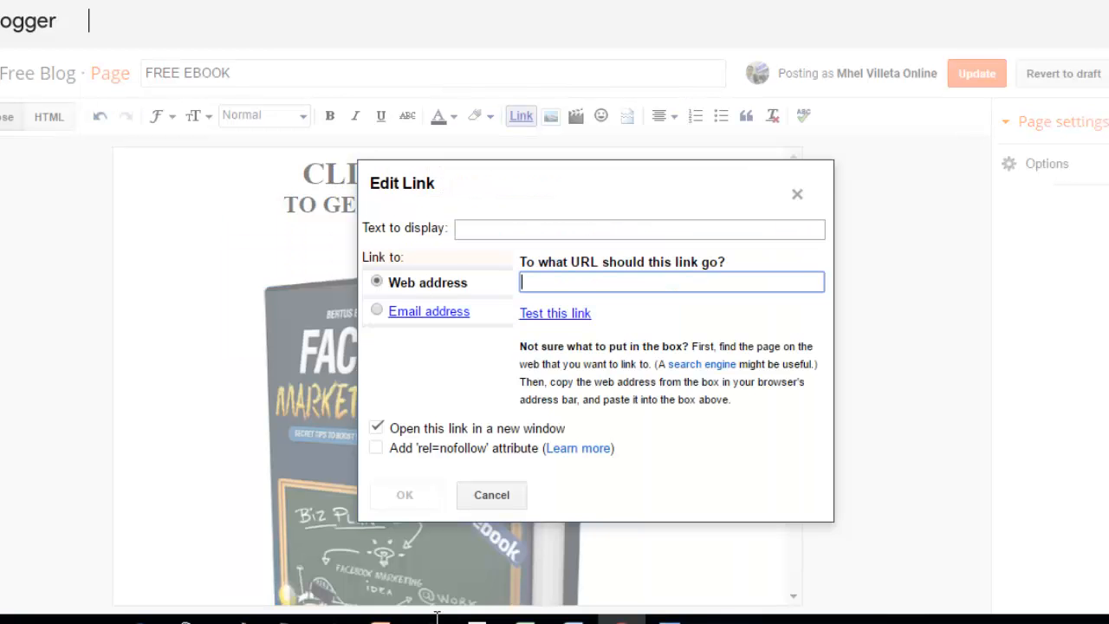
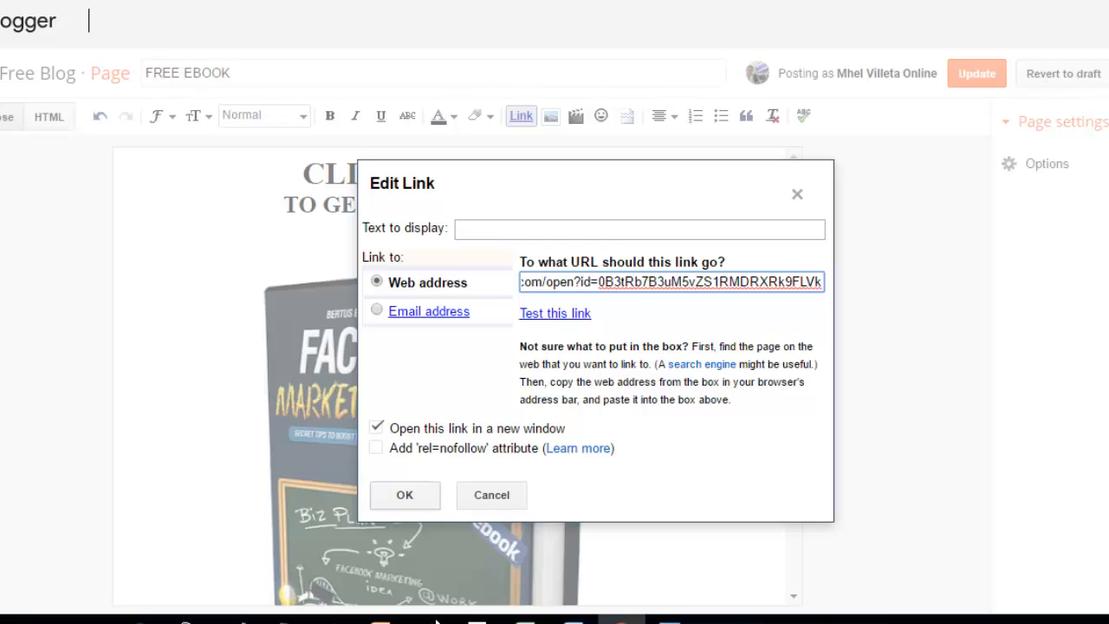
{"action": "key", "text": "Return"}
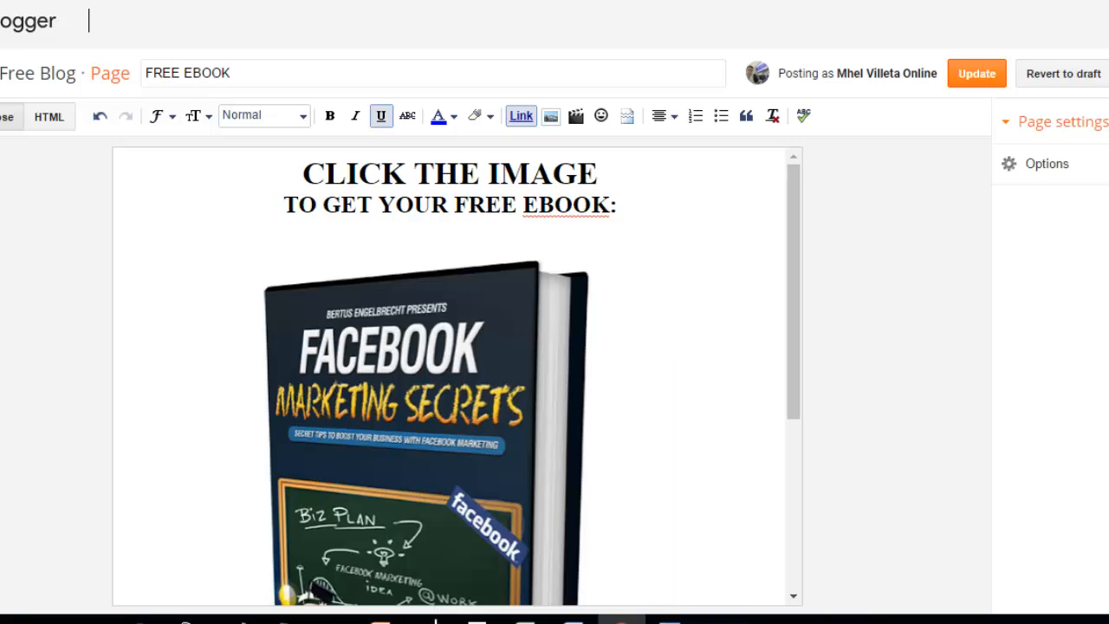
{"action": "left_click", "coordinate": [969, 74]}
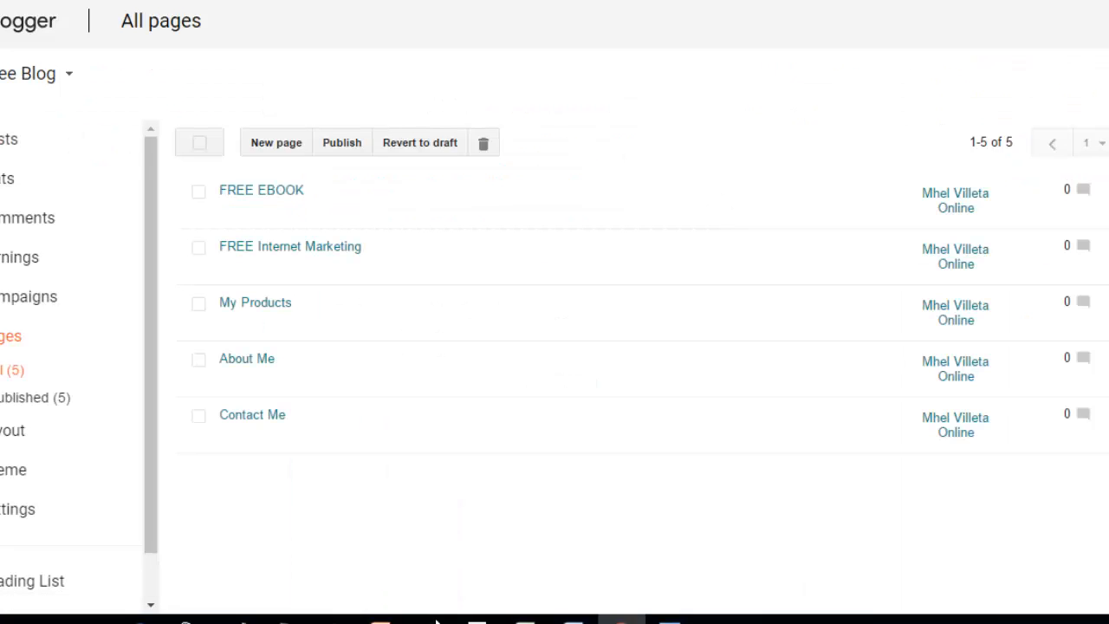
Step: Refresh the published FREE EBOOK page on the blog tab and scroll through it
{"action": "key", "text": "ctrl+Tab"}
{"action": "key", "text": "F5"}
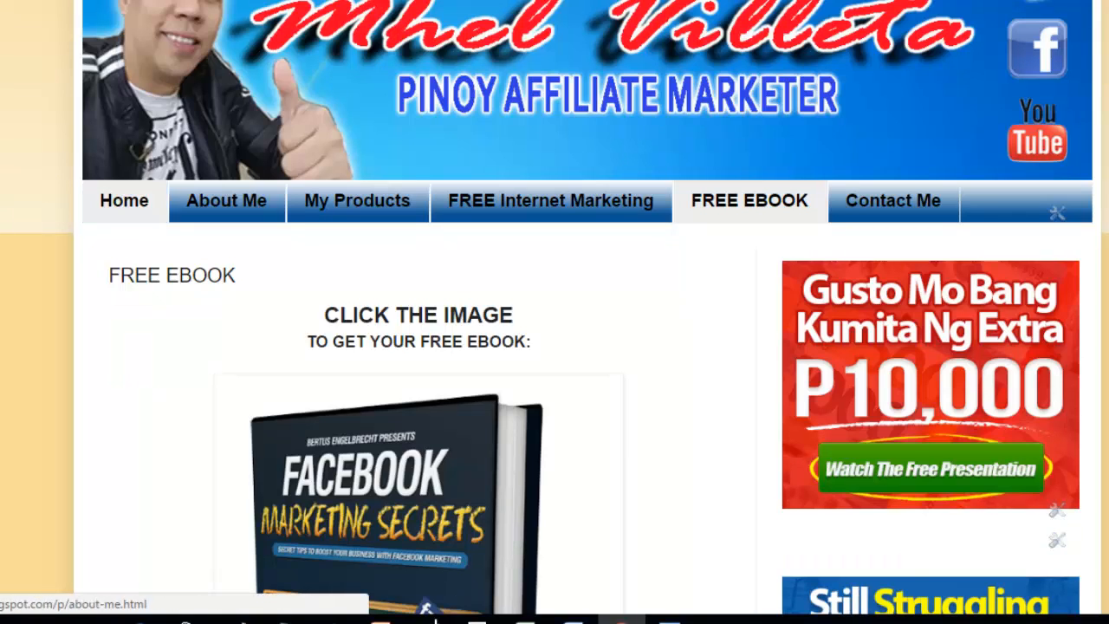
{"action": "scroll", "coordinate": [425, 608], "scroll_direction": "down", "scroll_amount": 1}
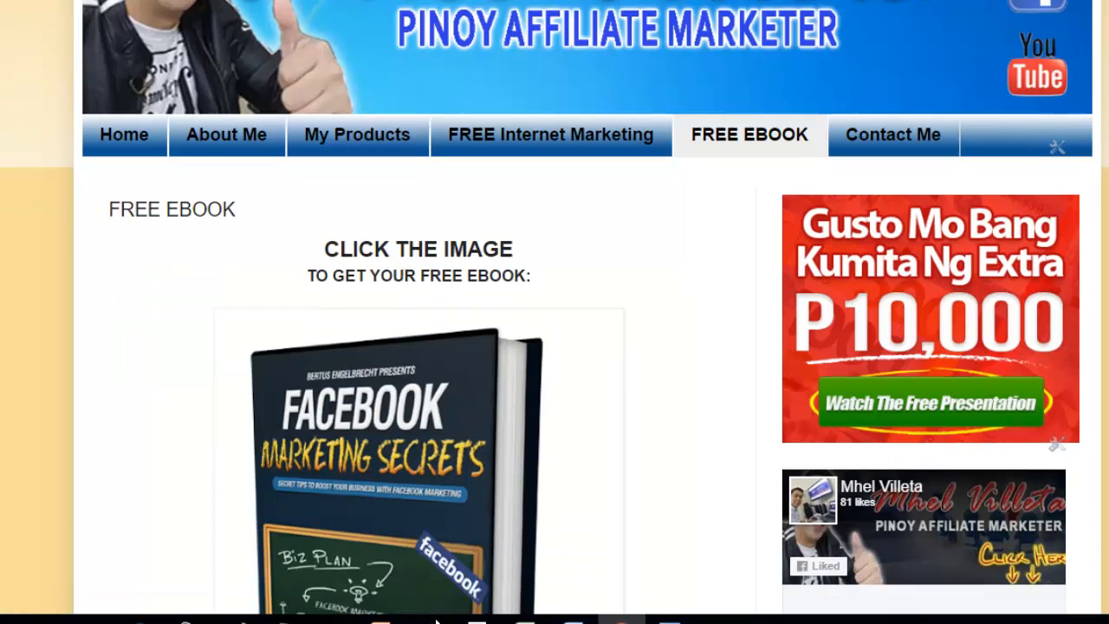
{"action": "scroll", "coordinate": [438, 621], "scroll_direction": "down", "scroll_amount": 3}
{"action": "scroll", "coordinate": [437, 622], "scroll_direction": "up", "scroll_amount": 1}
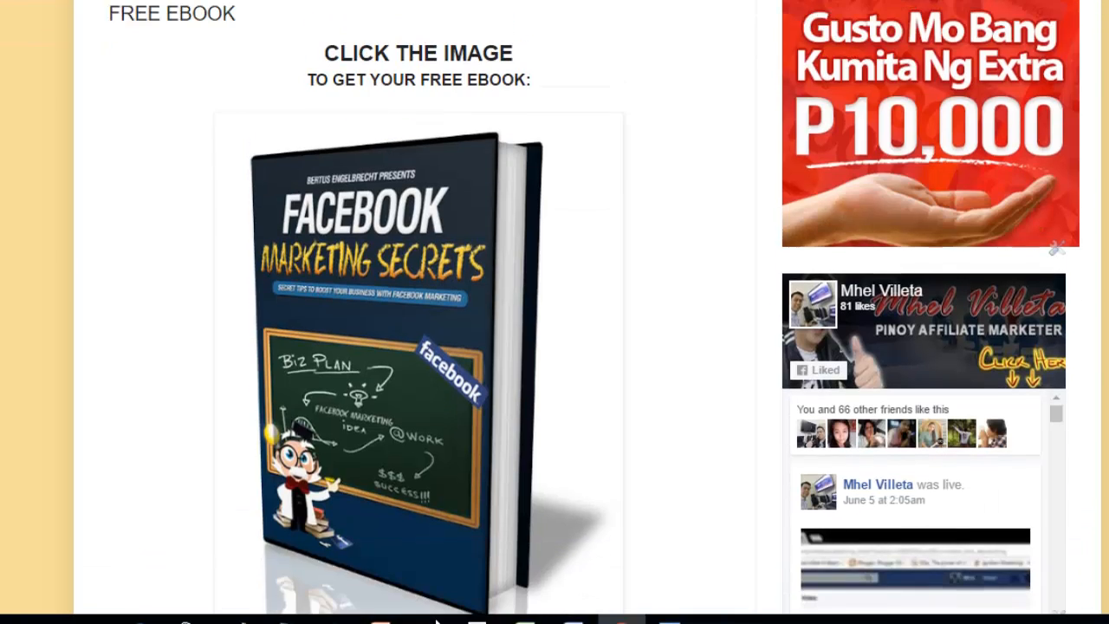
{"action": "scroll", "coordinate": [438, 621], "scroll_direction": "up", "scroll_amount": 1}
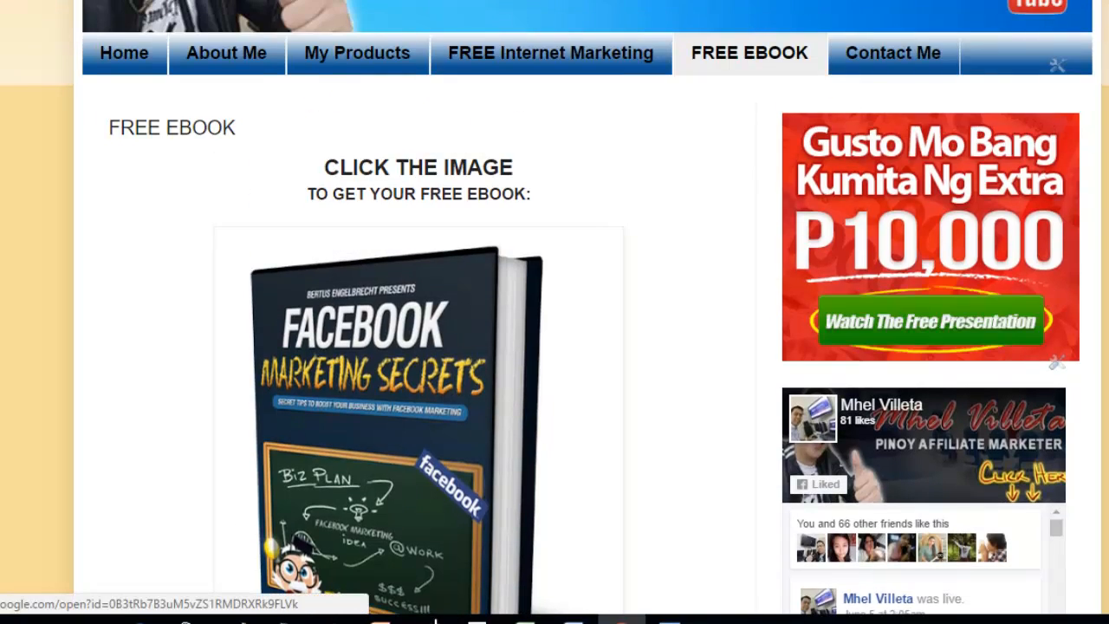
Step: Confirm the ebook cover image opens the Facebook Marketing Secrets PDF
{"action": "left_click", "coordinate": [437, 613]}
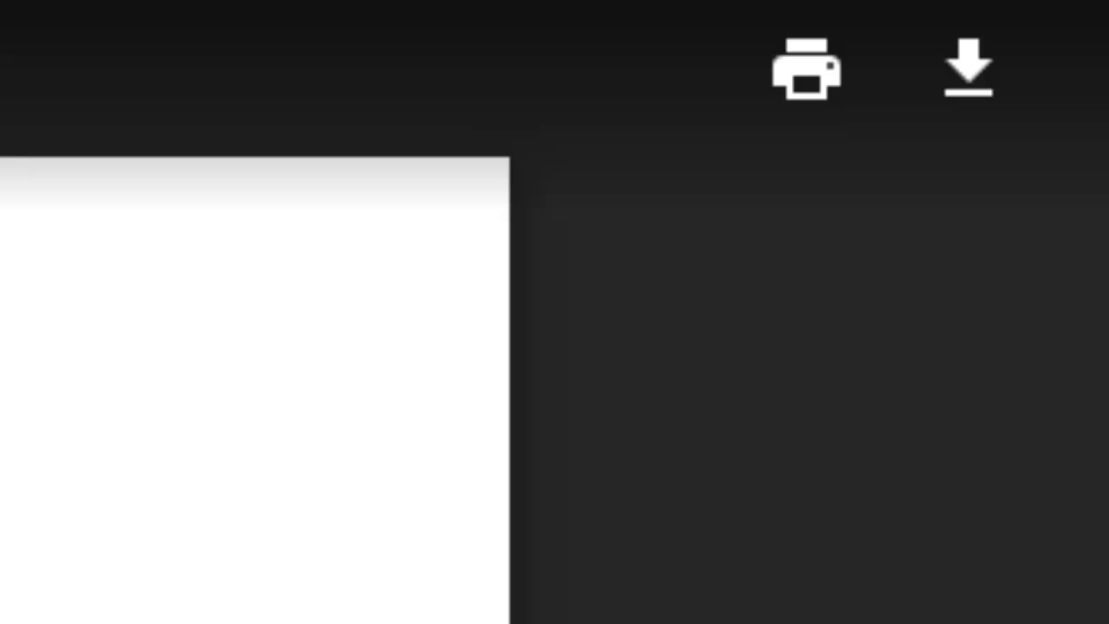
{"action": "scroll", "coordinate": [255, 390], "scroll_direction": "down", "scroll_amount": 20}
{"action": "scroll", "coordinate": [255, 391], "scroll_direction": "up", "scroll_amount": 15}
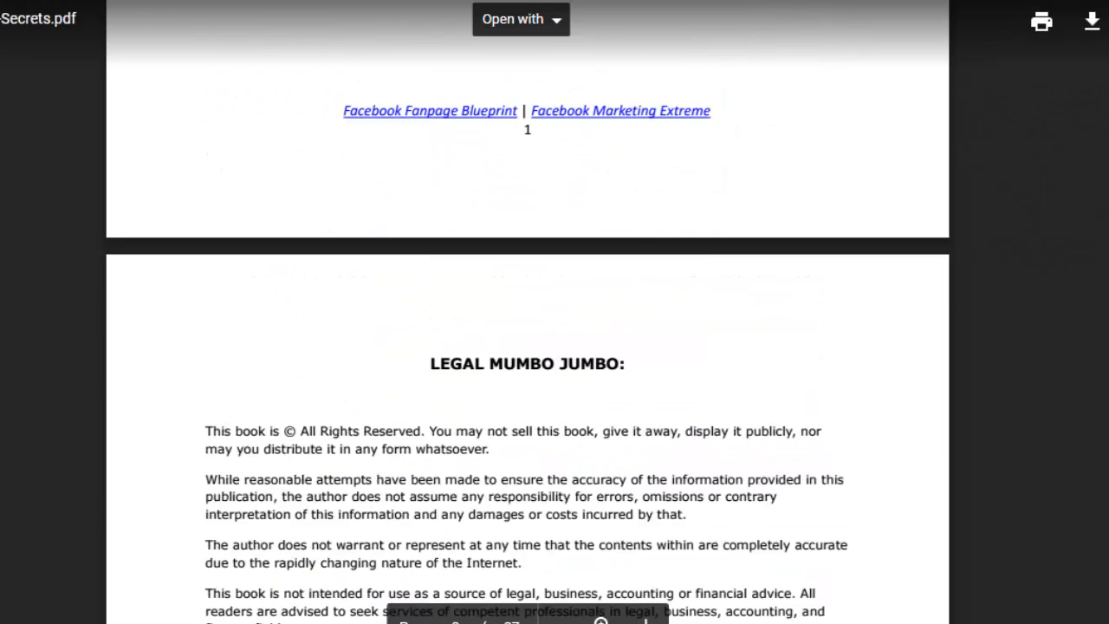
{"action": "scroll", "coordinate": [528, 346], "scroll_direction": "up", "scroll_amount": 4}
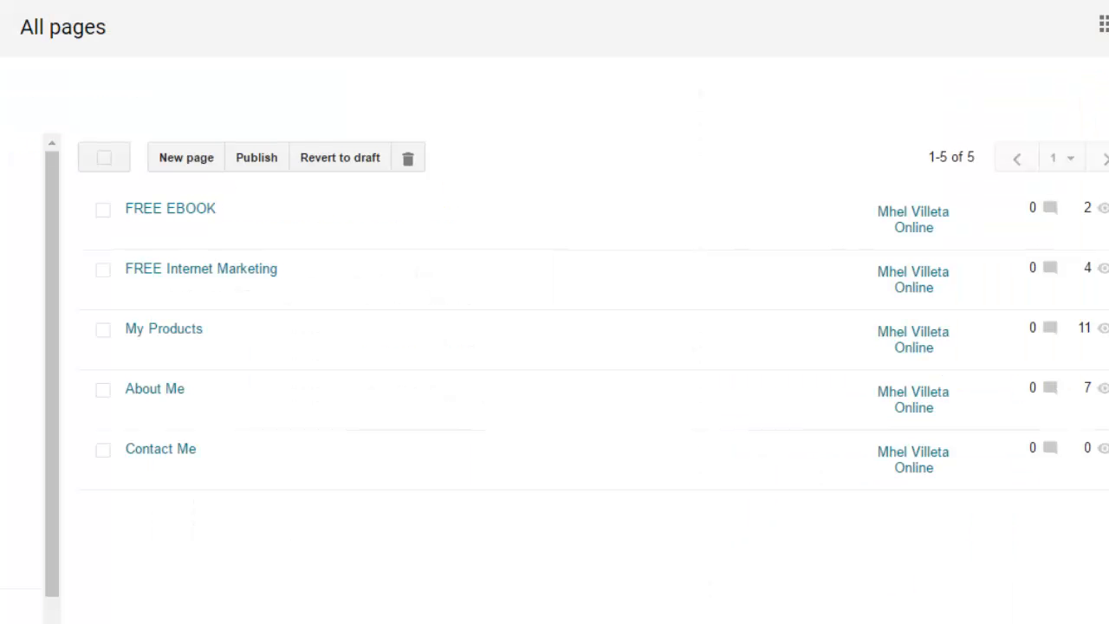
{"action": "mouse_move", "coordinate": [161, 452]}
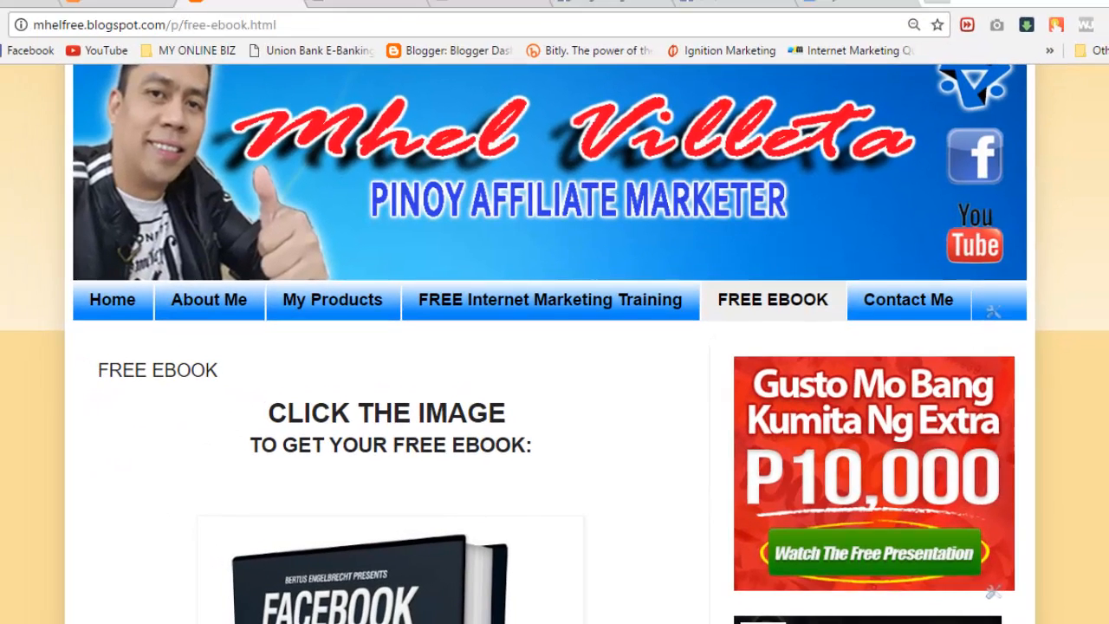
{"action": "left_click", "coordinate": [908, 300]}
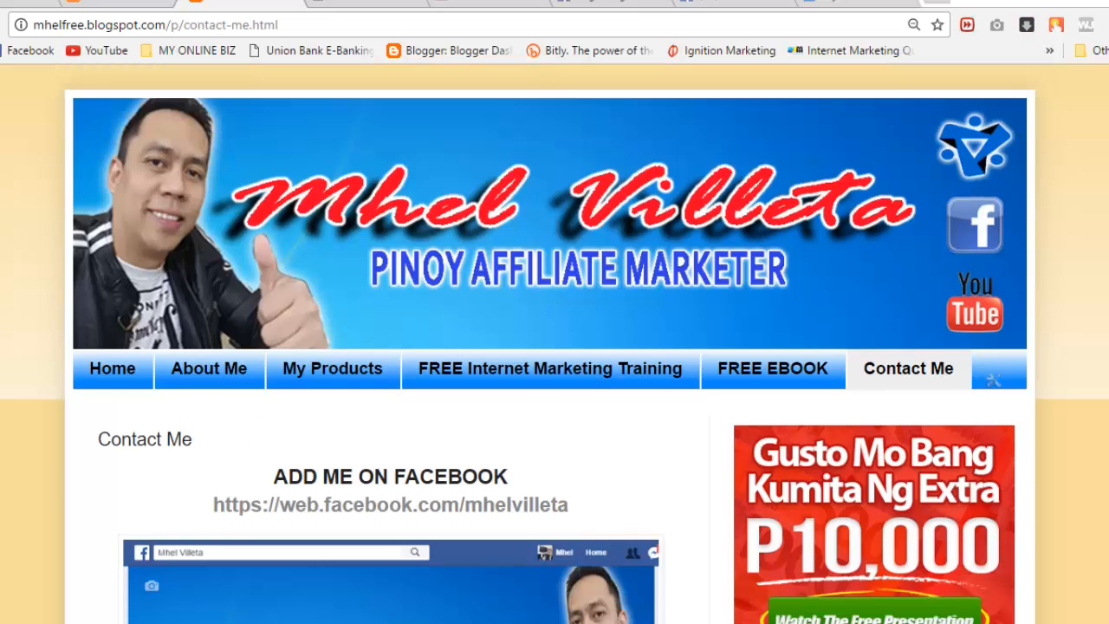
{"action": "scroll", "coordinate": [555, 347], "scroll_direction": "down", "scroll_amount": 3}
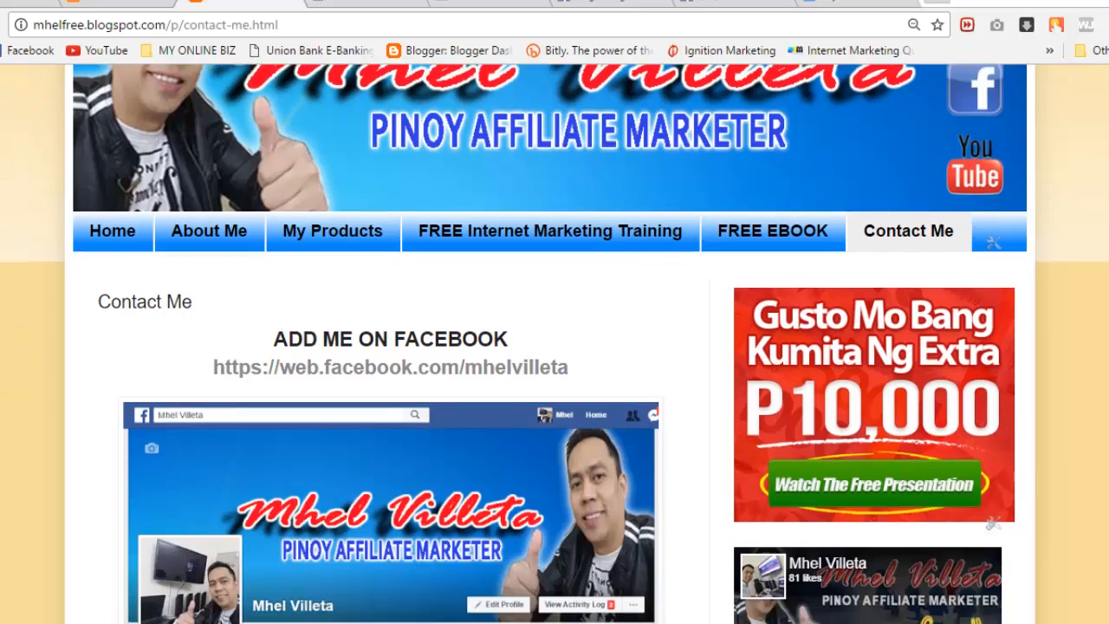
{"action": "scroll", "coordinate": [555, 347], "scroll_direction": "down", "scroll_amount": 1}
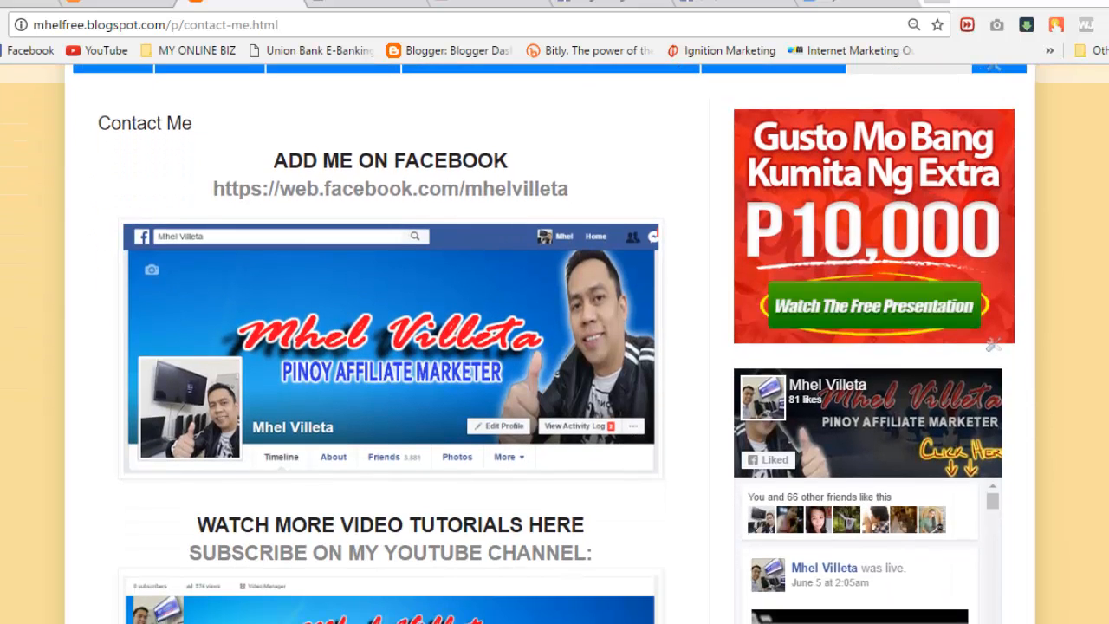
{"action": "scroll", "coordinate": [554, 346], "scroll_direction": "down", "scroll_amount": 2}
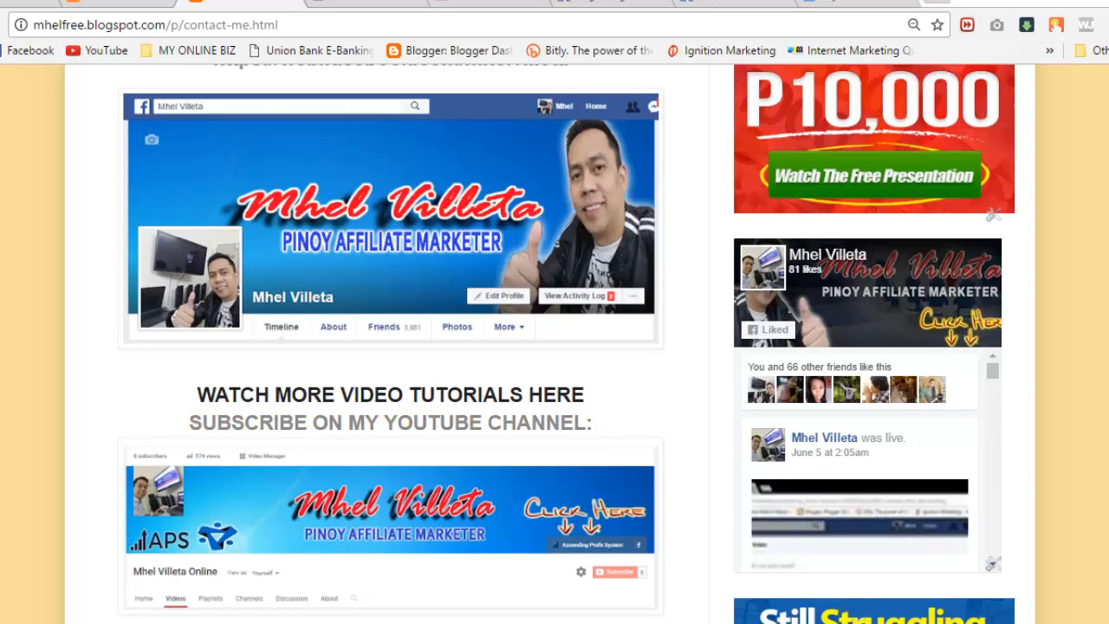
{"action": "scroll", "coordinate": [554, 347], "scroll_direction": "up", "scroll_amount": 3}
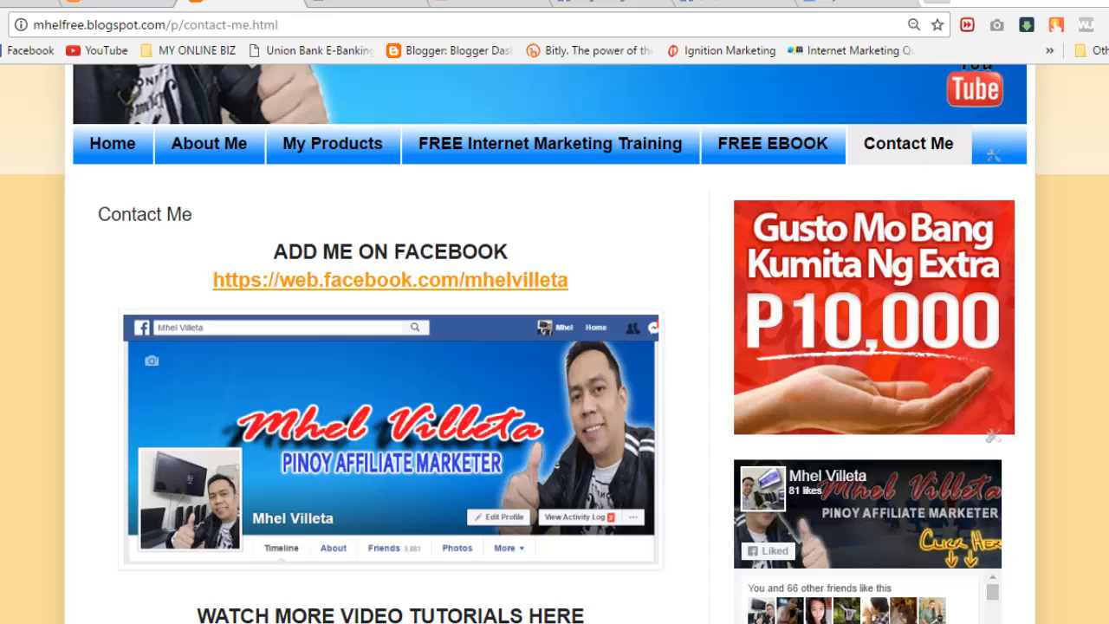
{"action": "left_click", "coordinate": [29, 3]}
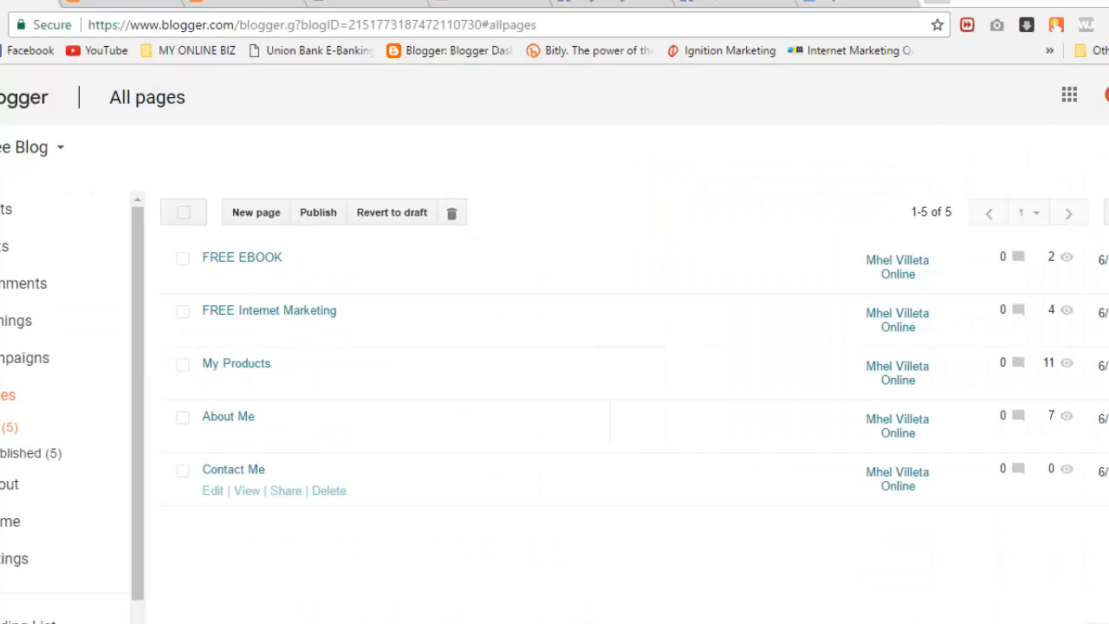
Step: On the Contact Me page, add a centred, bold, Largest heading 'ADD ME ON FACEBOOK:'
{"action": "left_click", "coordinate": [212, 490]}
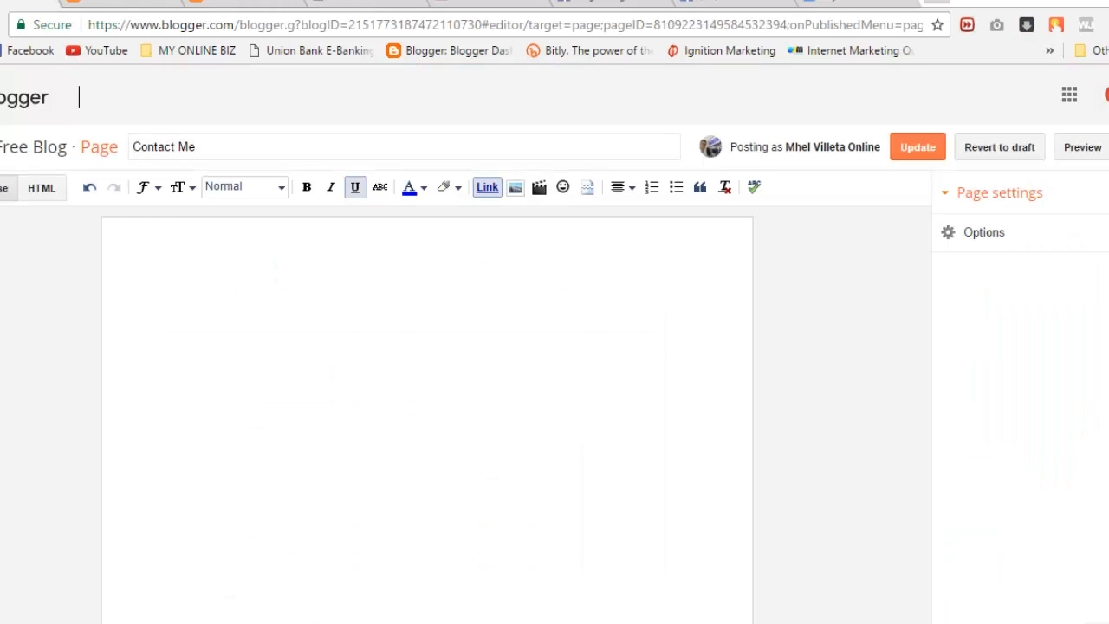
{"action": "left_click", "coordinate": [622, 187]}
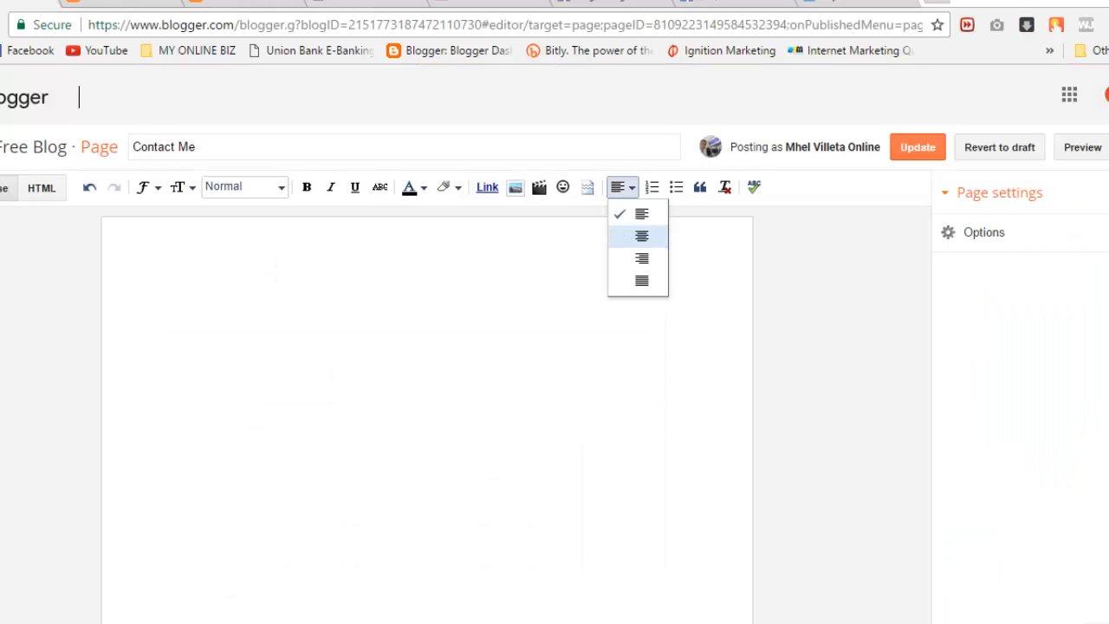
{"action": "left_click", "coordinate": [641, 236]}
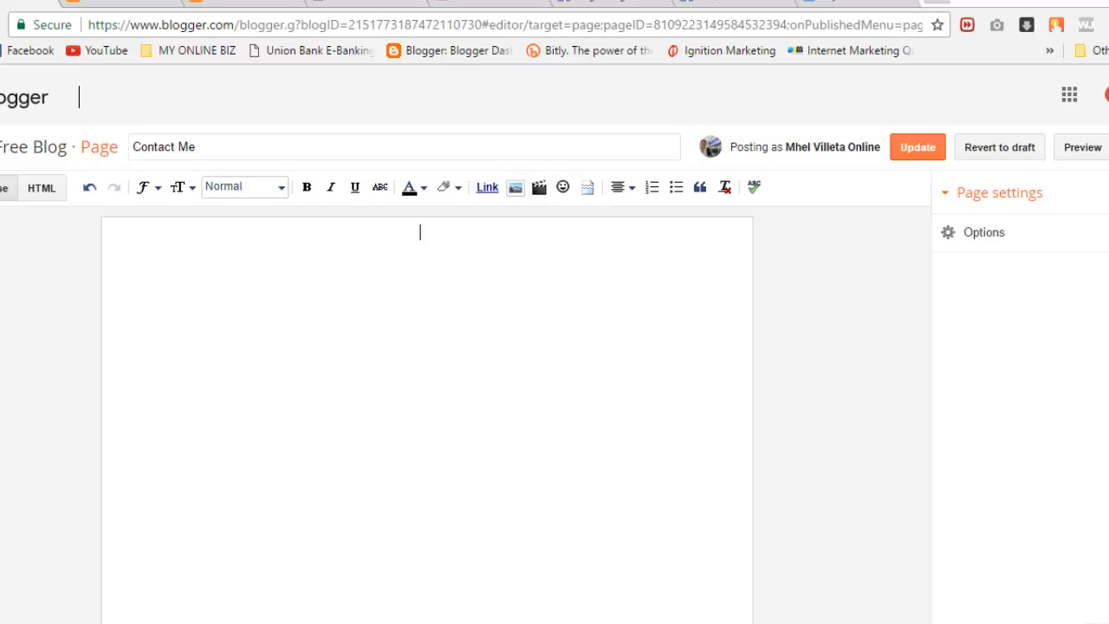
{"action": "left_click", "coordinate": [182, 188]}
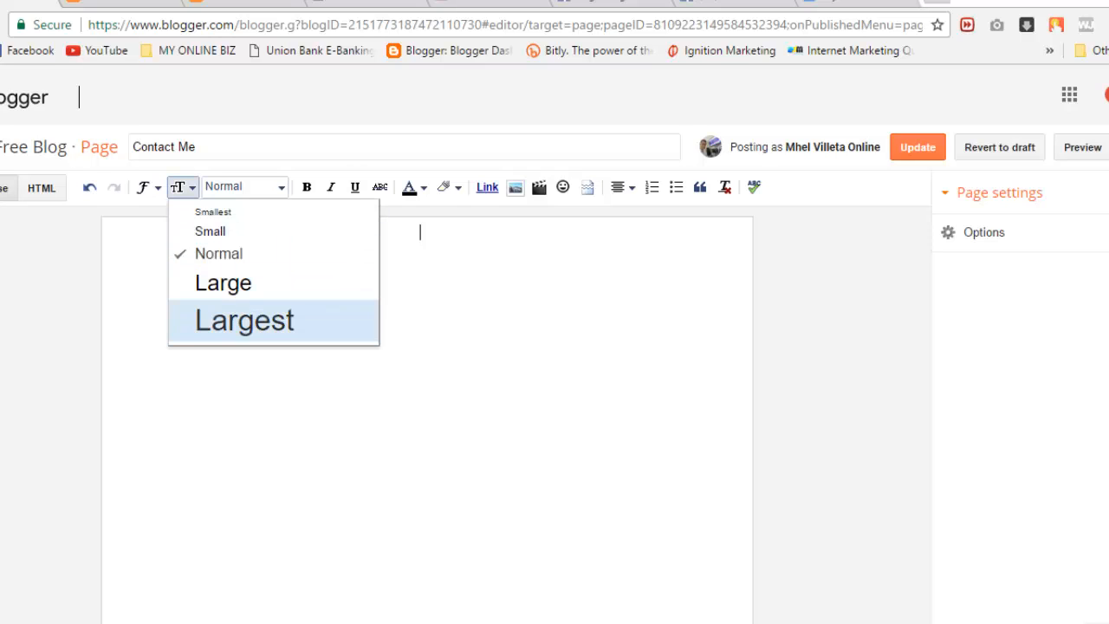
{"action": "left_click", "coordinate": [244, 321]}
{"action": "key", "text": "ctrl+b"}
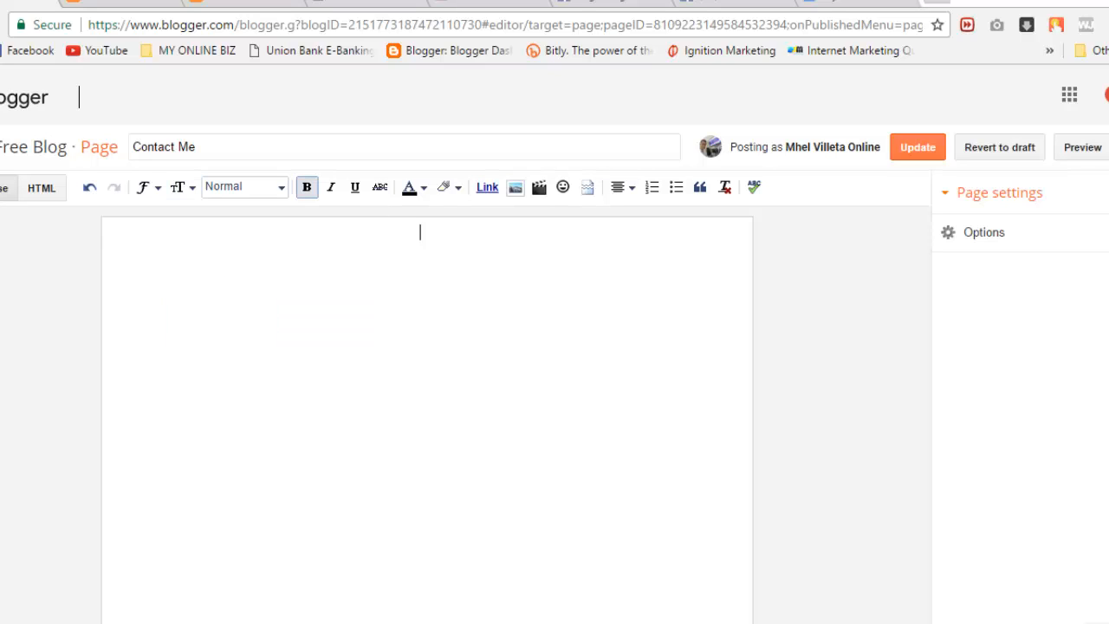
{"action": "type", "text": "ADD M"}
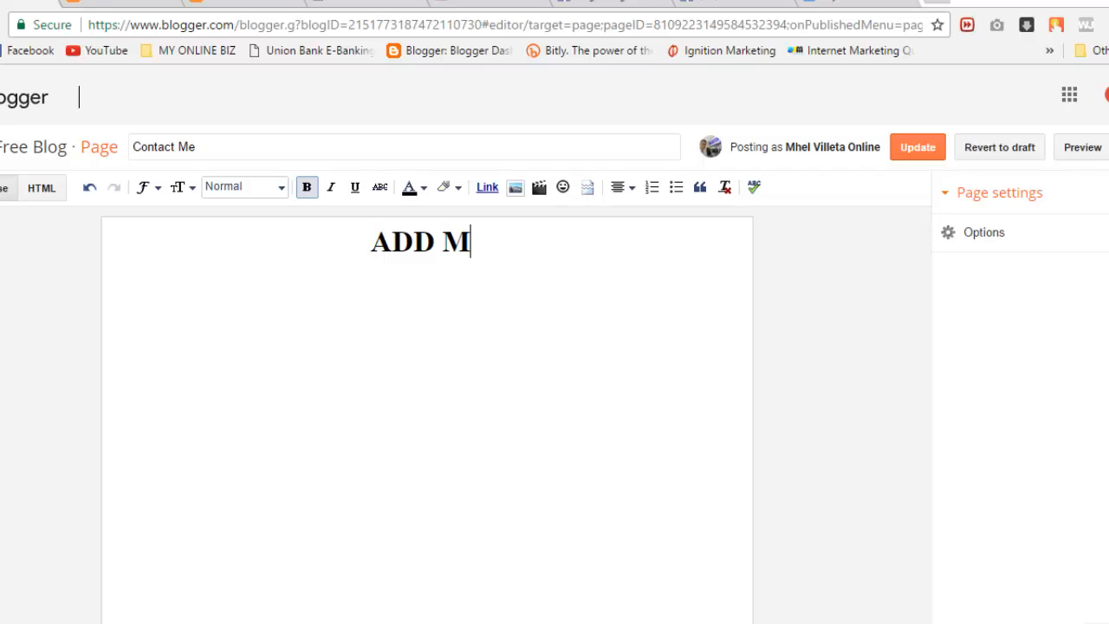
{"action": "type", "text": "E ON "}
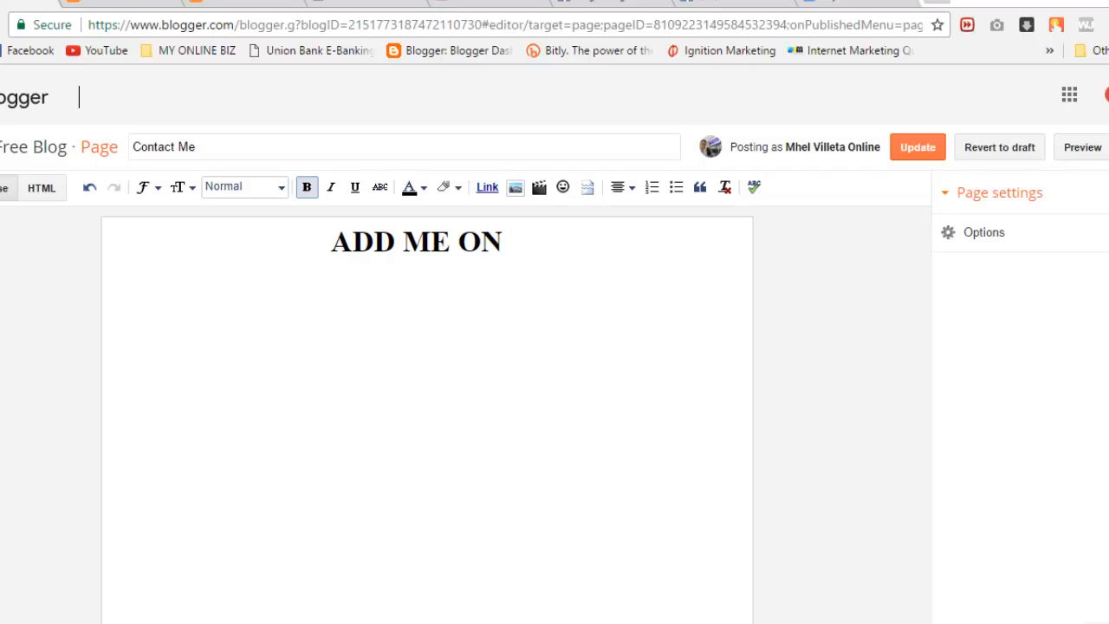
{"action": "type", "text": "FACEBOOK"}
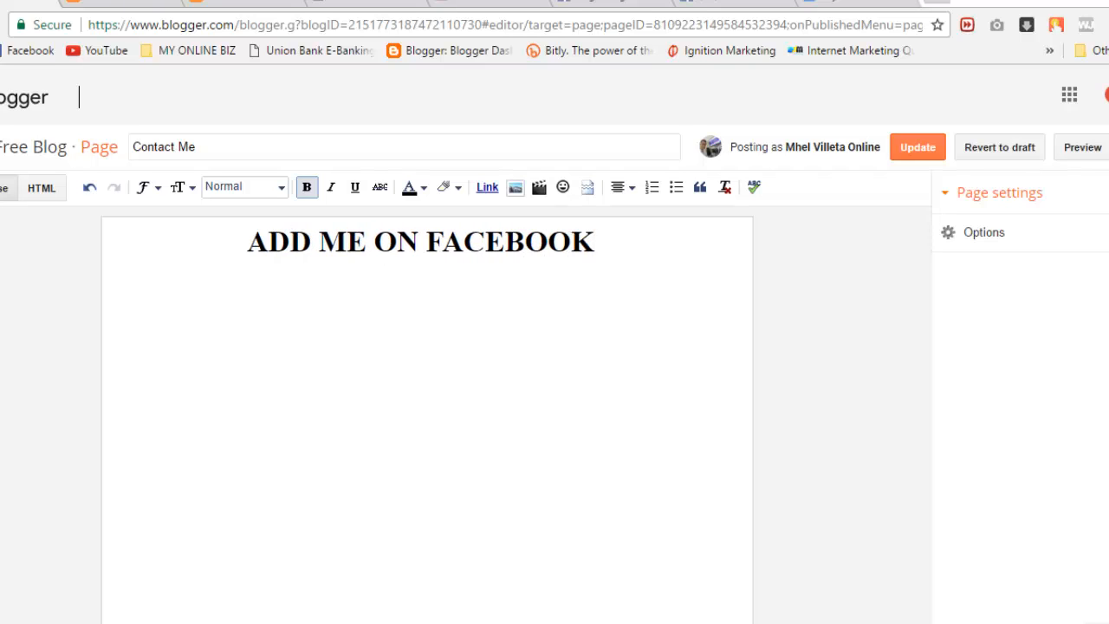
{"action": "type", "text": ":"}
{"action": "key", "text": "Return"}
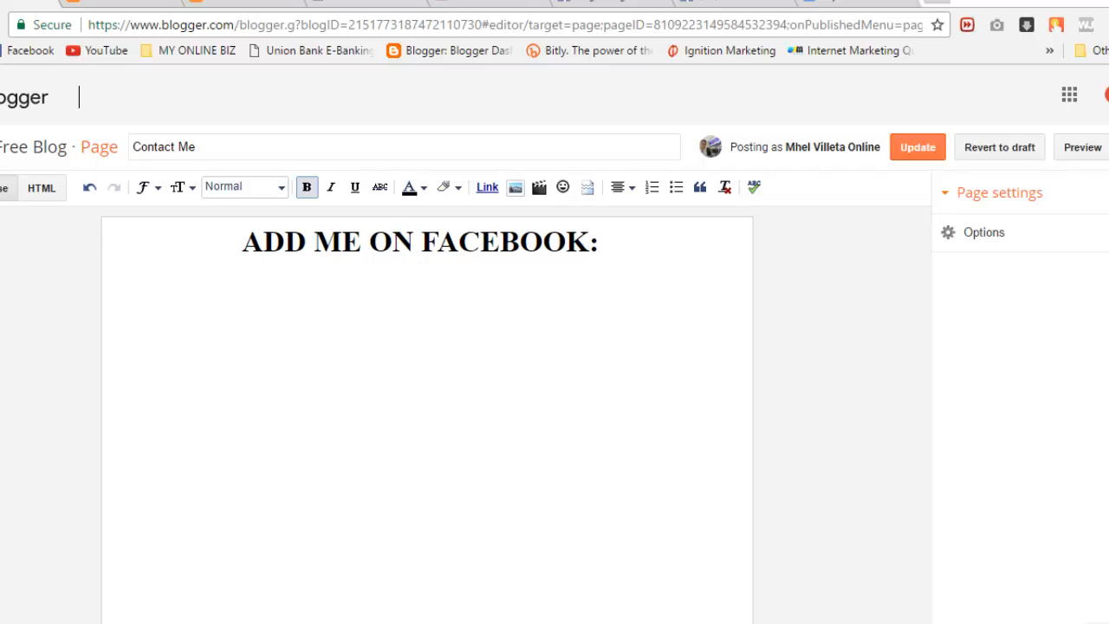
Step: Copy the Facebook profile's URL and paste it below the Contact Me heading
{"action": "left_click", "coordinate": [732, 2]}
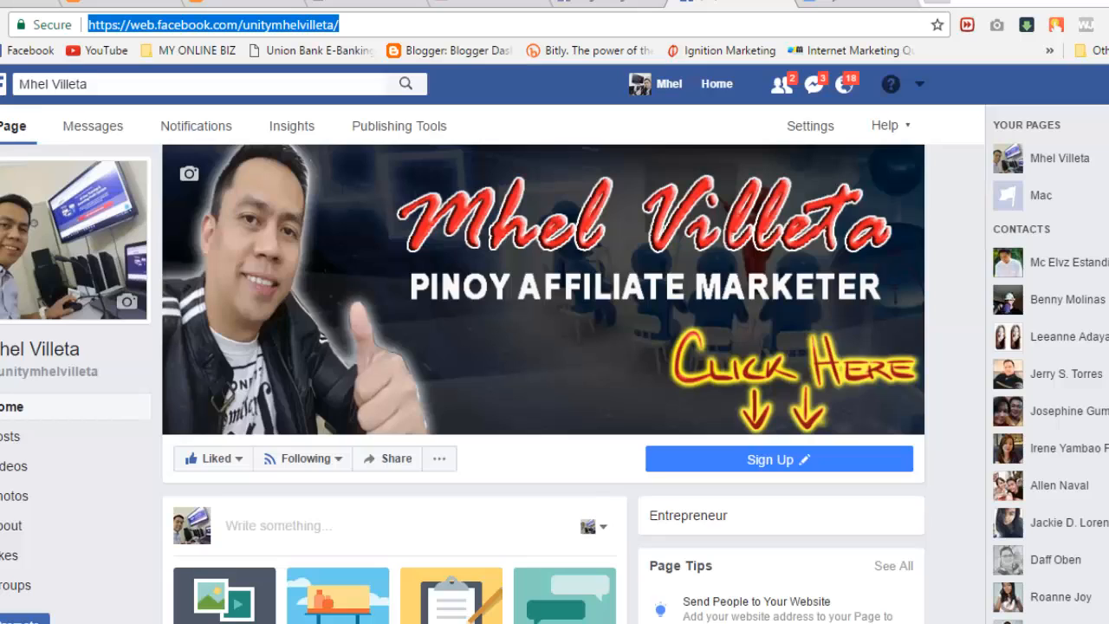
{"action": "left_click", "coordinate": [669, 85]}
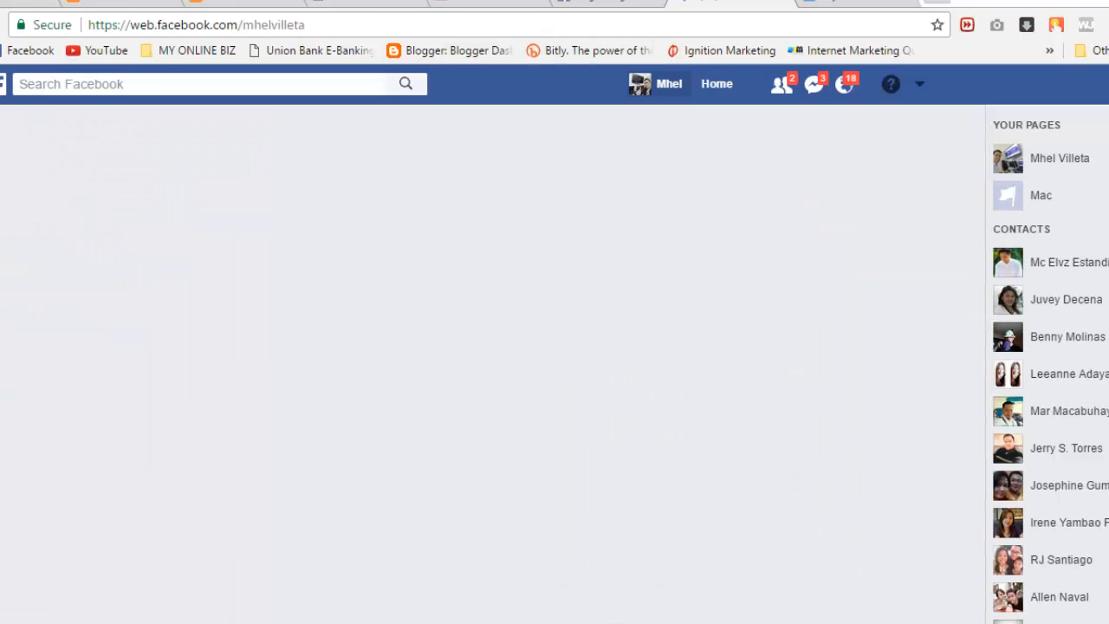
{"action": "key", "text": "ctrl+l"}
{"action": "key", "text": "ctrl+c"}
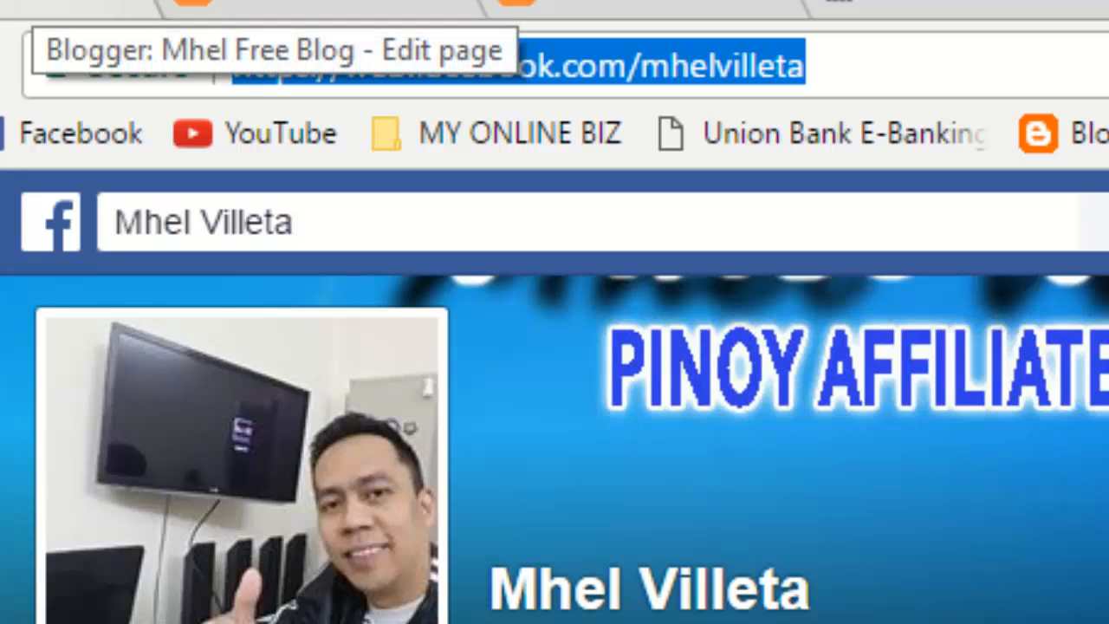
{"action": "left_click", "coordinate": [39, 10]}
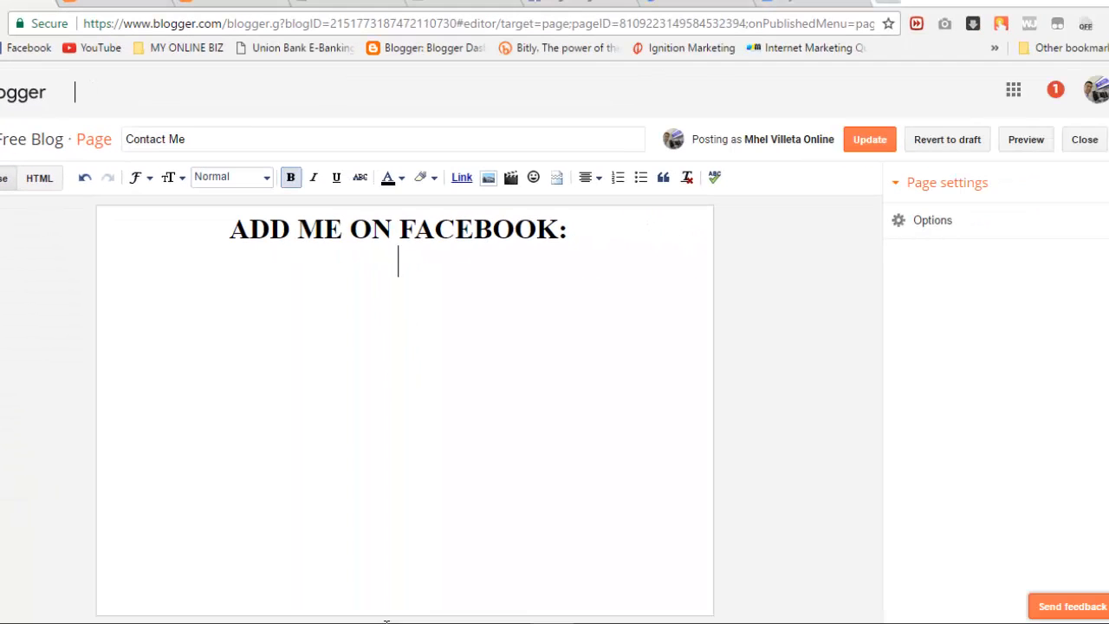
{"action": "key", "text": "ctrl+v"}
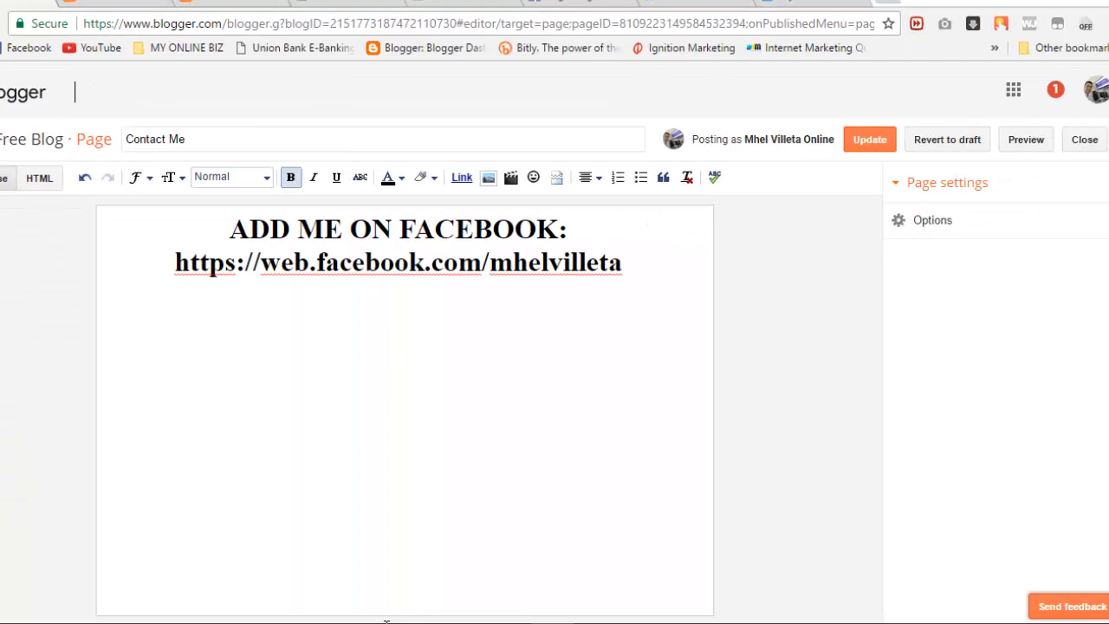
Step: Turn the pasted Facebook profile address into a hyperlink
{"action": "key", "text": "shift+Left"}
{"action": "key", "text": "shift+Left"}
{"action": "key", "text": "shift+Left"}
{"action": "key", "text": "shift+Left"}
{"action": "key", "text": "shift+Left"}
{"action": "key", "text": "shift+Left"}
{"action": "key", "text": "shift+Left"}
{"action": "key", "text": "shift+Left"}
{"action": "key", "text": "shift+Left"}
{"action": "key", "text": "shift+Left"}
{"action": "key", "text": "shift+Left"}
{"action": "key", "text": "shift+Left"}
{"action": "key", "text": "shift+Left"}
{"action": "key", "text": "shift+Left"}
{"action": "key", "text": "shift+Left"}
{"action": "key", "text": "shift+Left"}
{"action": "key", "text": "shift+Left"}
{"action": "key", "text": "shift+Left"}
{"action": "key", "text": "shift+Left"}
{"action": "key", "text": "shift+Left"}
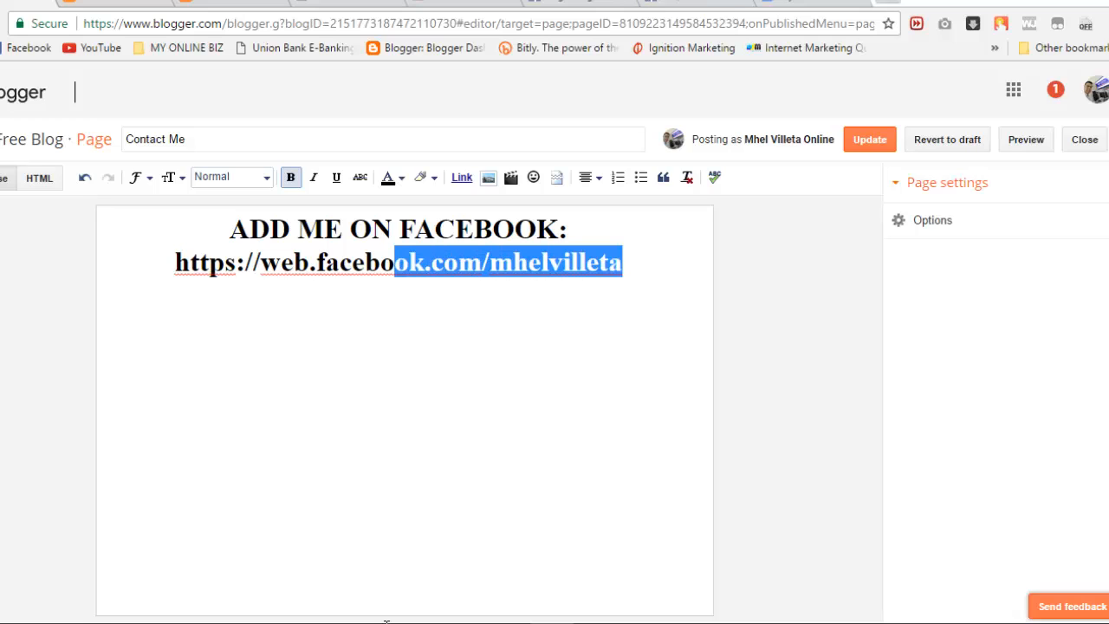
{"action": "key", "text": "shift+Left"}
{"action": "key", "text": "shift+Left"}
{"action": "key", "text": "shift+Left"}
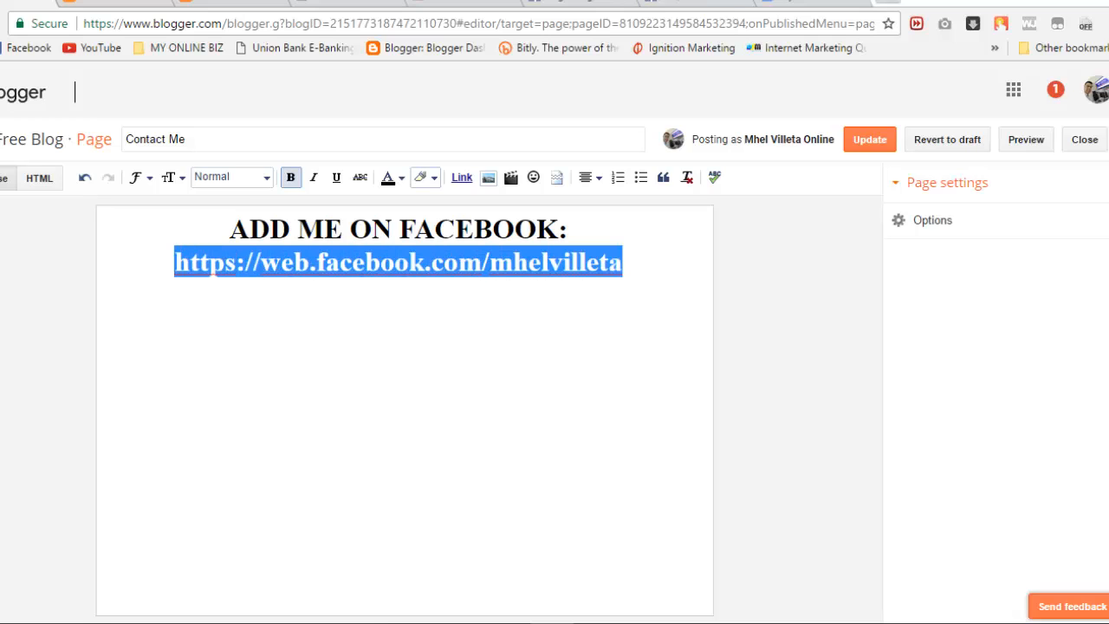
{"action": "left_click", "coordinate": [462, 178]}
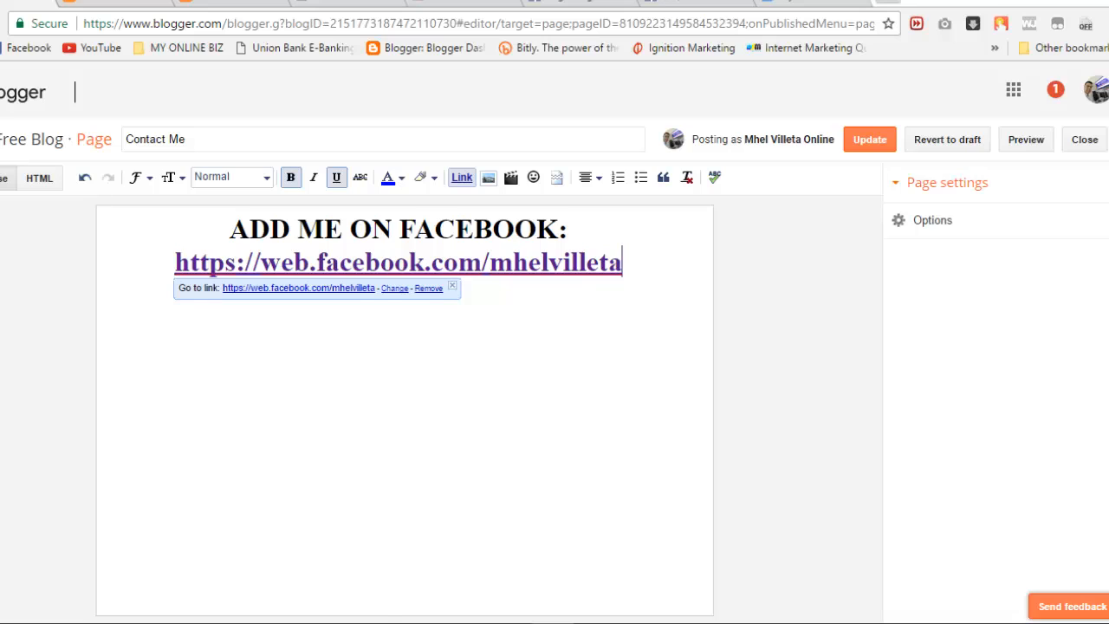
{"action": "key", "text": "Left"}
{"action": "key", "text": "Left"}
{"action": "key", "text": "Left"}
{"action": "key", "text": "Left"}
{"action": "key", "text": "Left"}
{"action": "key", "text": "Left"}
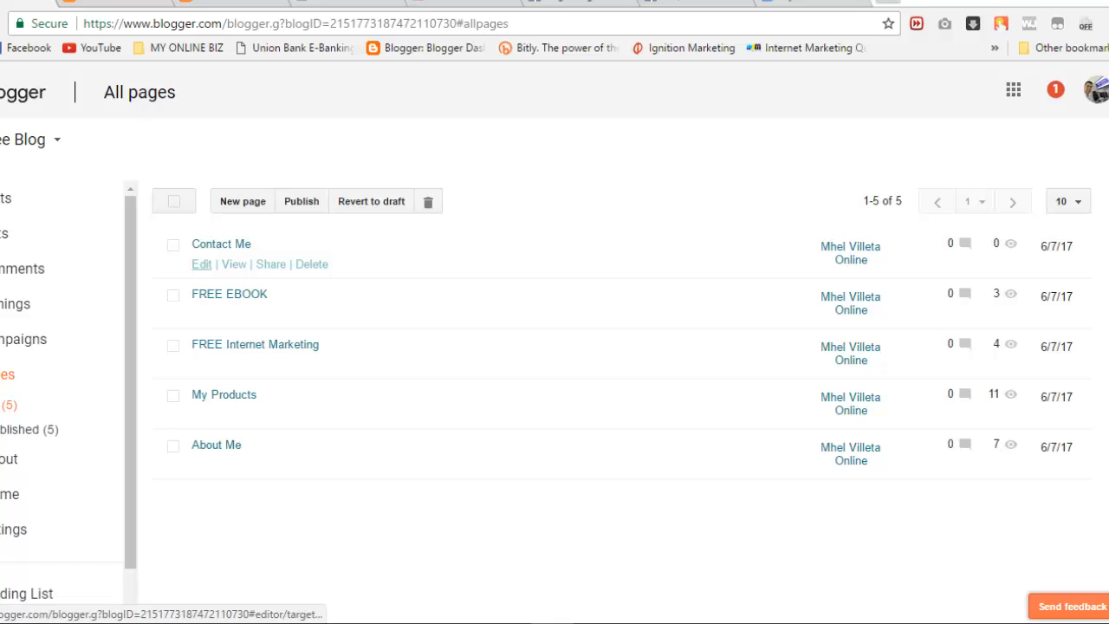
Step: Reopen the Contact Me editor and add empty lines after the Facebook link
{"action": "left_click", "coordinate": [201, 265]}
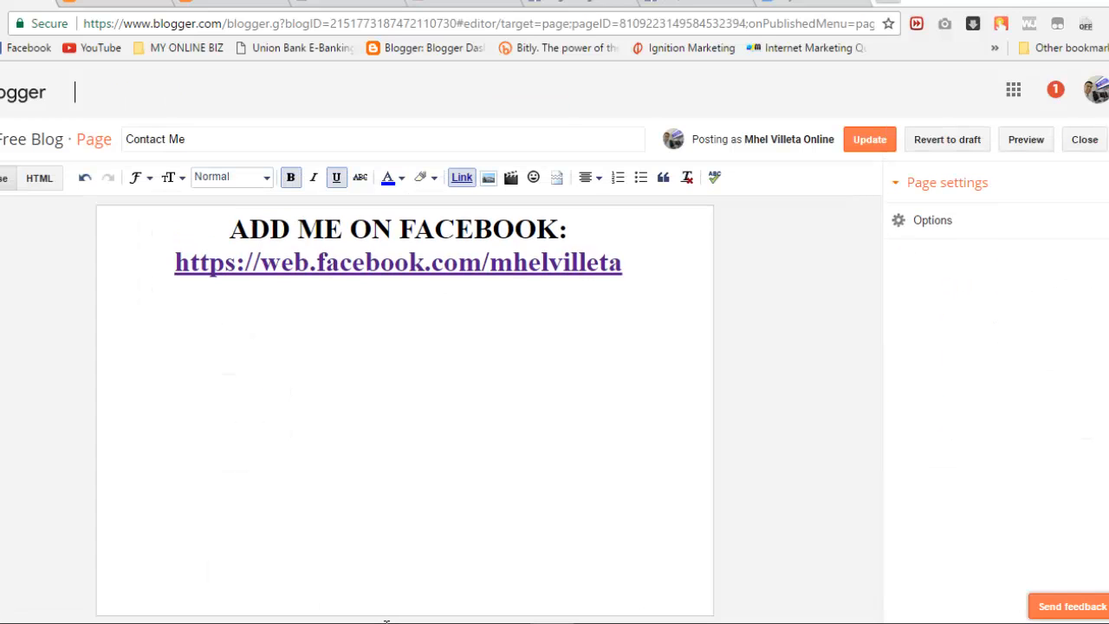
{"action": "left_click", "coordinate": [207, 263]}
{"action": "key", "text": "End"}
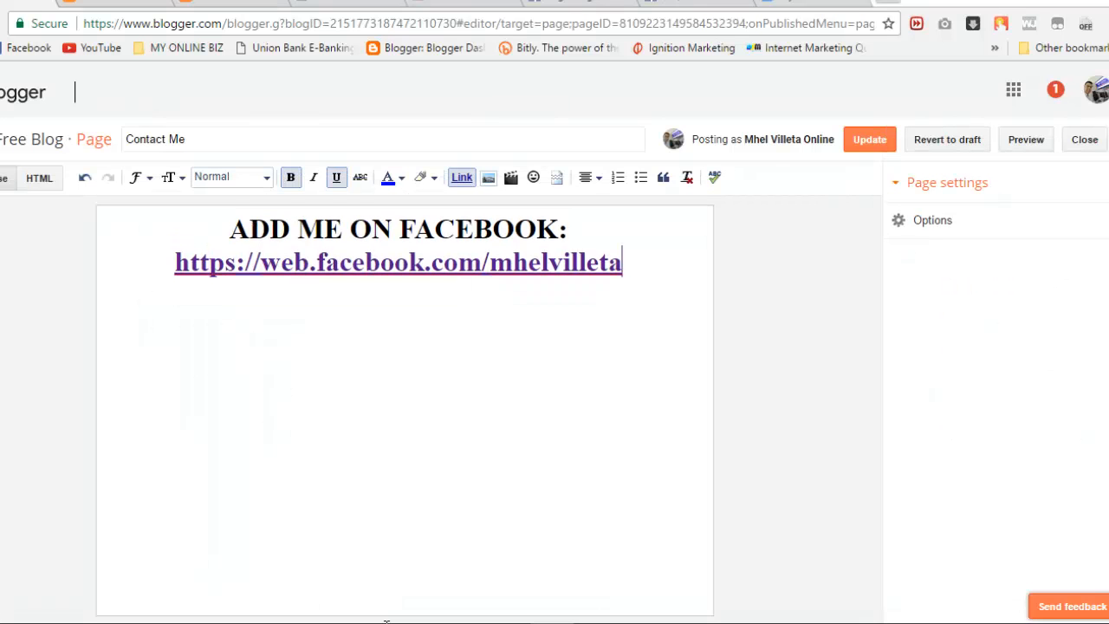
{"action": "key", "text": "Return"}
{"action": "key", "text": "Return"}
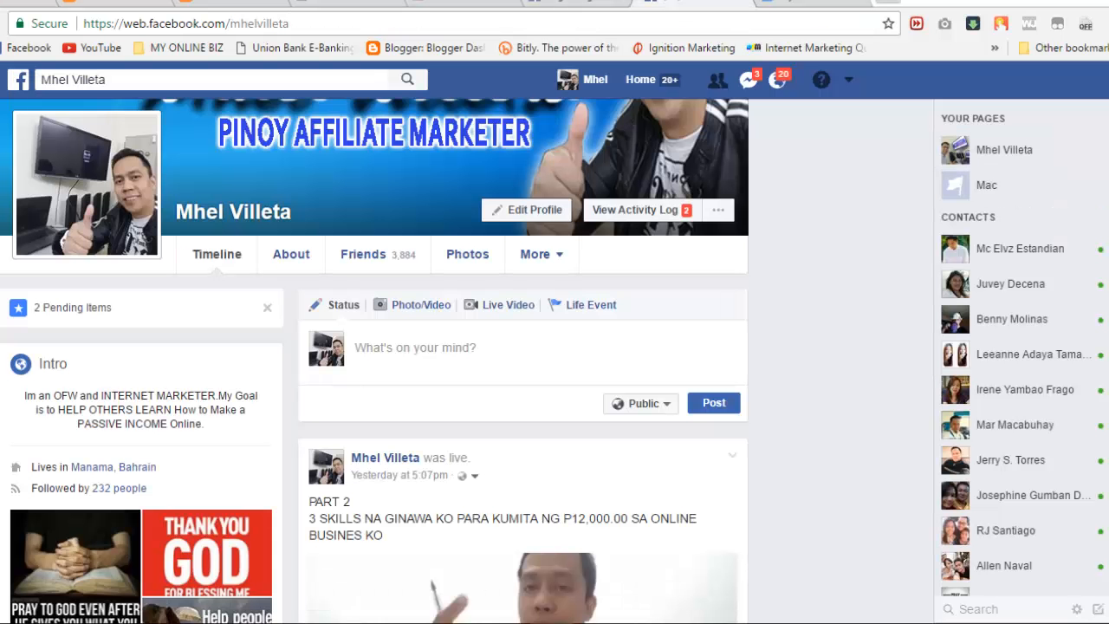
{"action": "scroll", "coordinate": [375, 361], "scroll_direction": "up", "scroll_amount": 2}
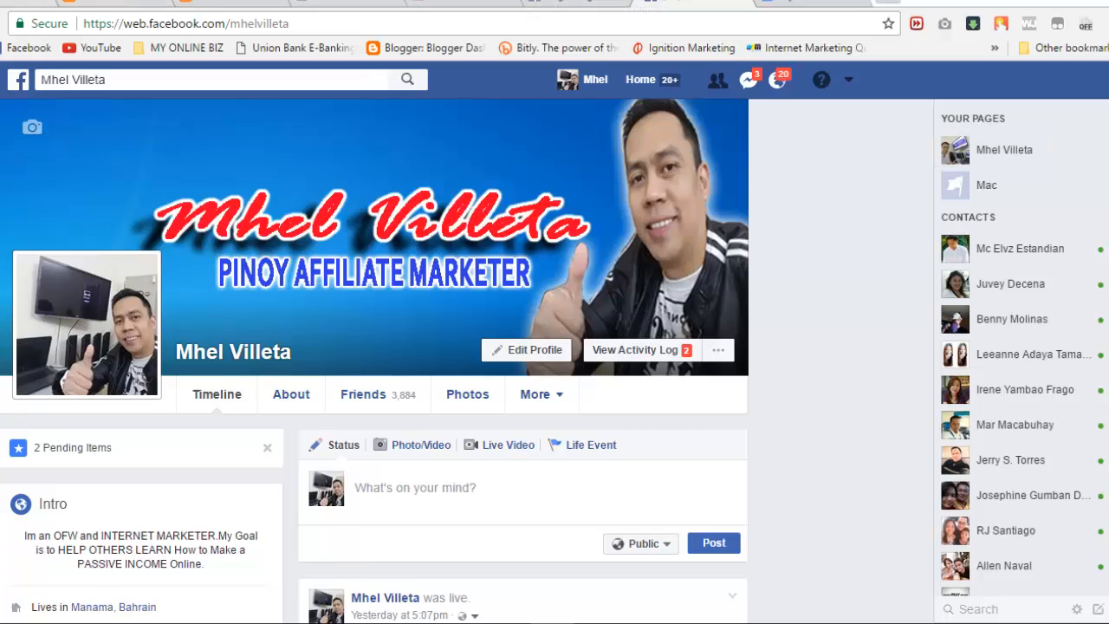
{"action": "left_click", "coordinate": [121, 3]}
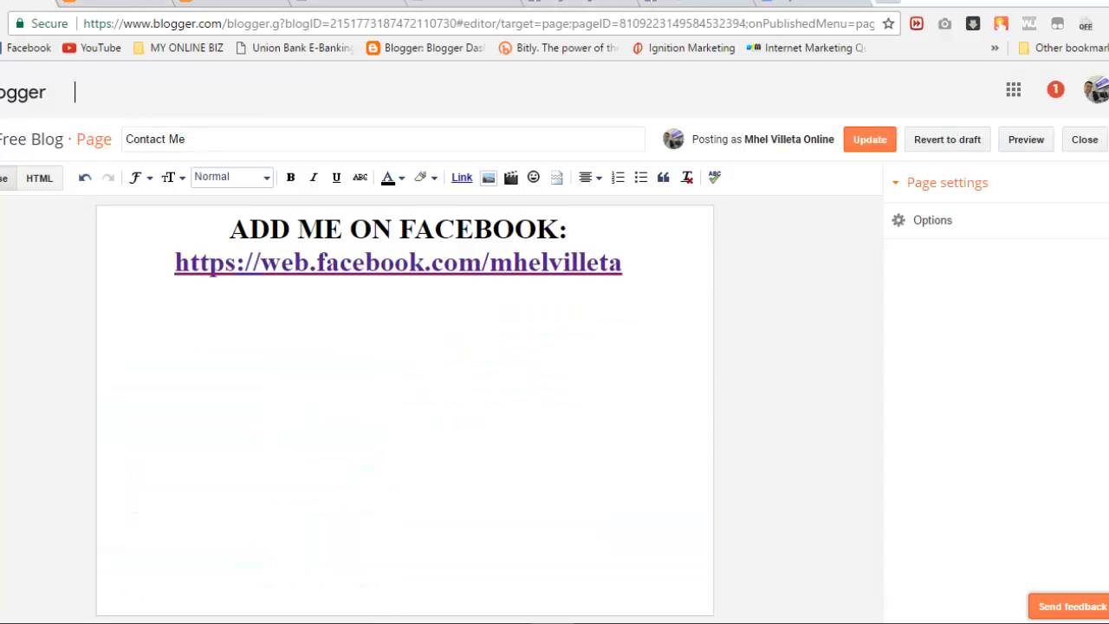
Step: Upload the FB PROFILE screenshot and insert it into the page at X-Large size
{"action": "left_click", "coordinate": [489, 178]}
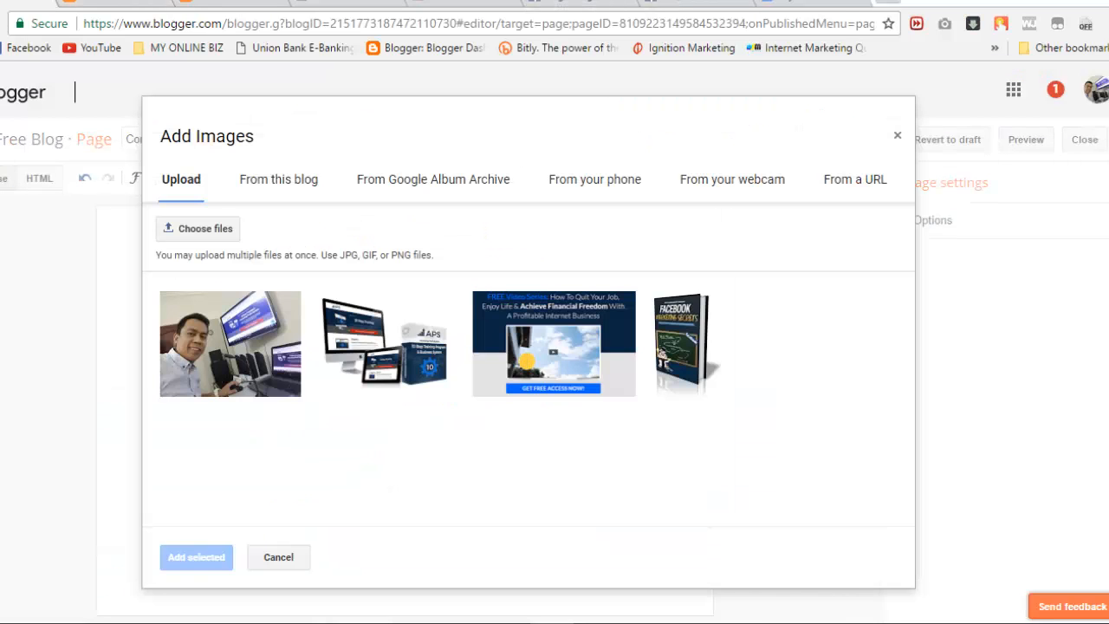
{"action": "left_click", "coordinate": [199, 227]}
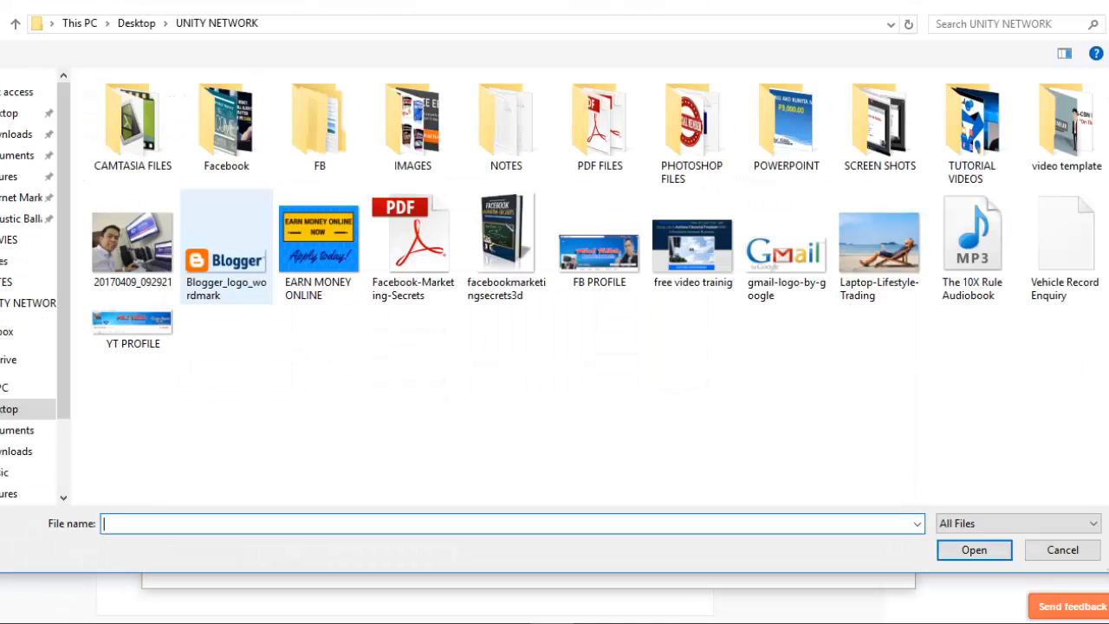
{"action": "left_click", "coordinate": [599, 247]}
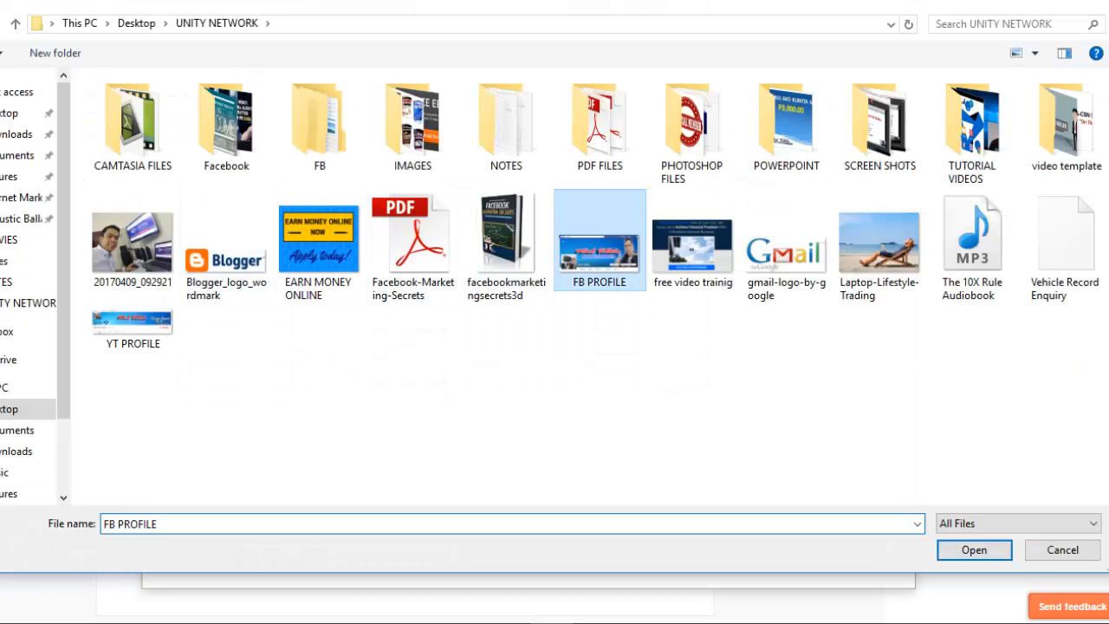
{"action": "left_click", "coordinate": [974, 550]}
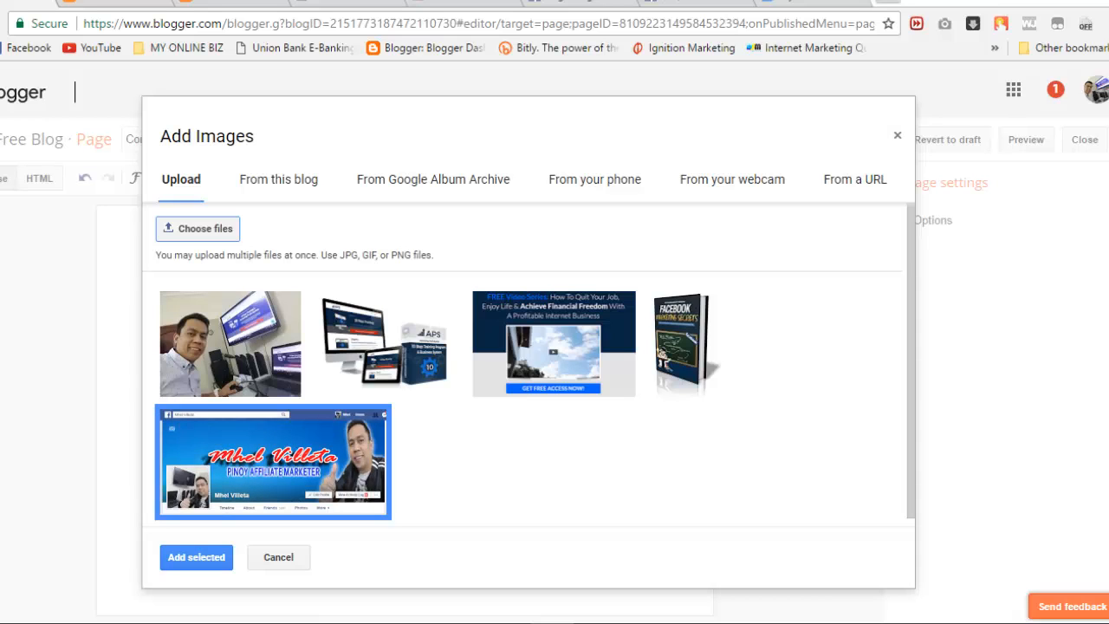
{"action": "left_click", "coordinate": [196, 558]}
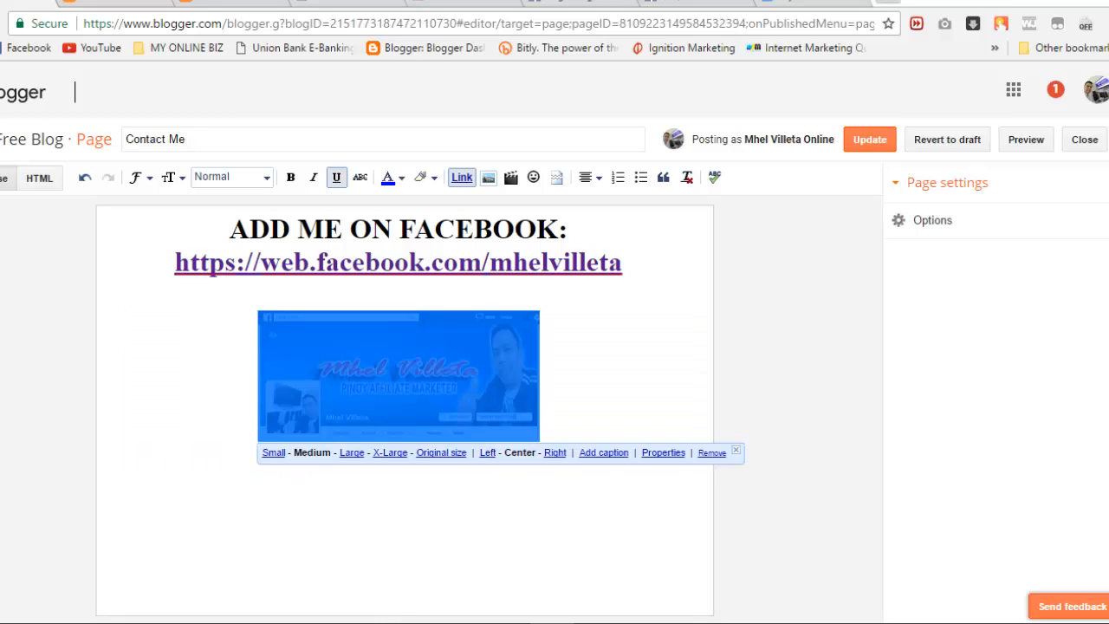
{"action": "left_click", "coordinate": [390, 454]}
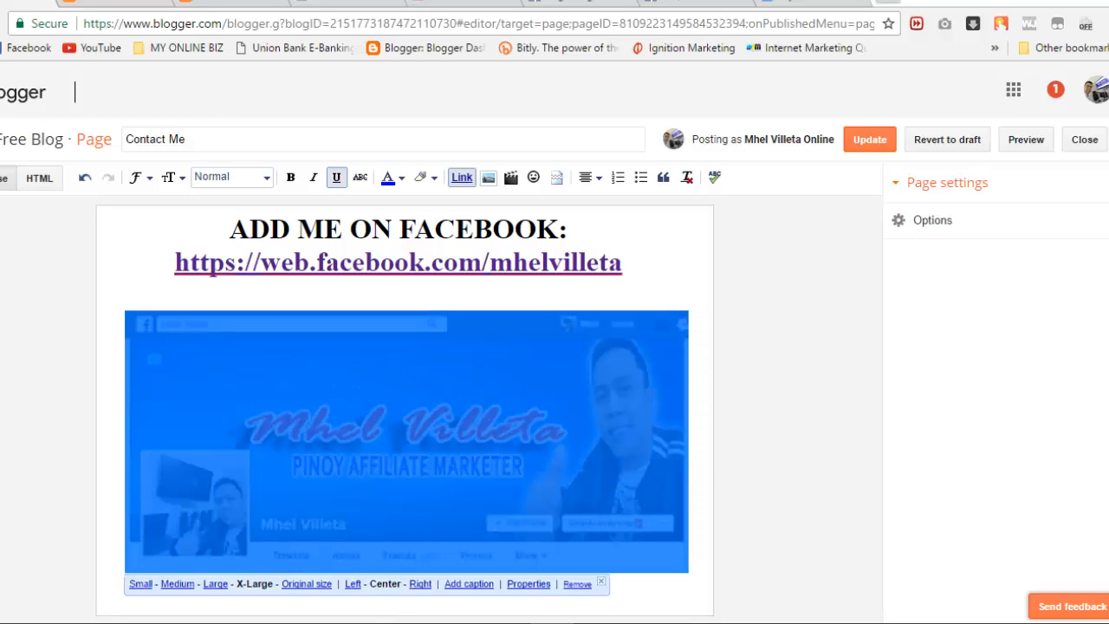
Step: Remove the blank line, link the screenshot to the Facebook profile URL, and save with Update
{"action": "left_click", "coordinate": [568, 229]}
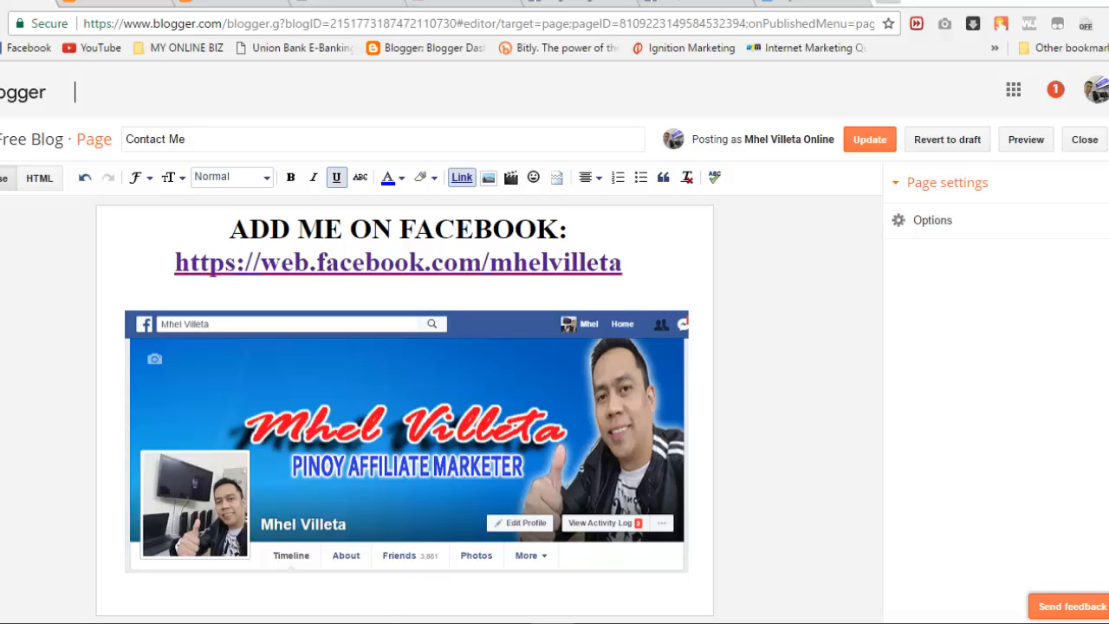
{"action": "key", "text": "Down"}
{"action": "key", "text": "Down"}
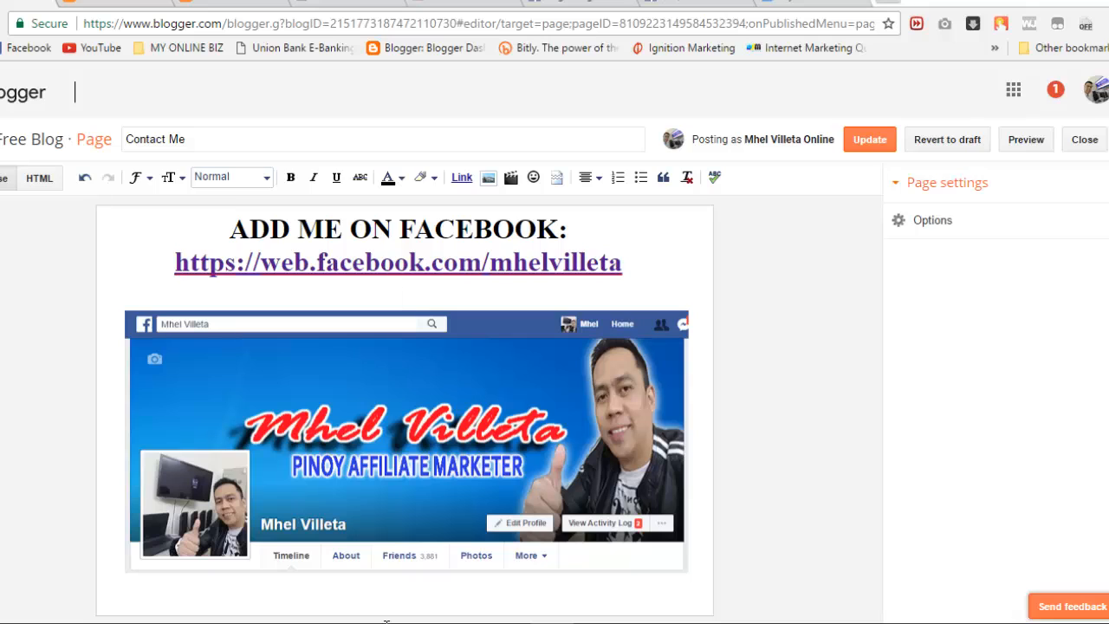
{"action": "key", "text": "BackSpace"}
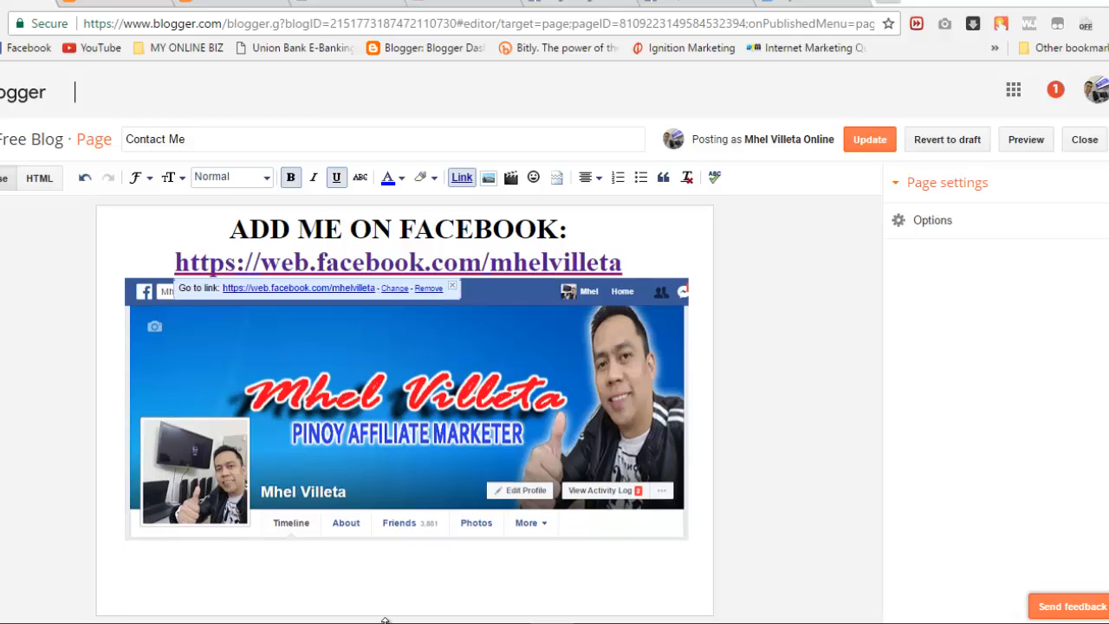
{"action": "key", "text": "Down"}
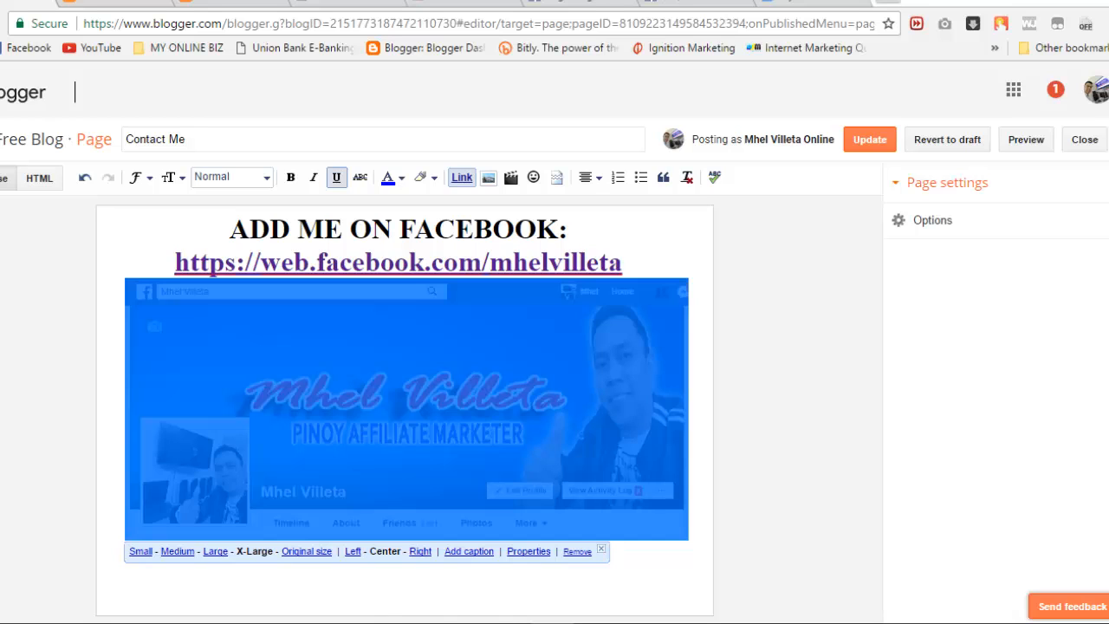
{"action": "left_click", "coordinate": [462, 176]}
{"action": "left_click", "coordinate": [398, 416]}
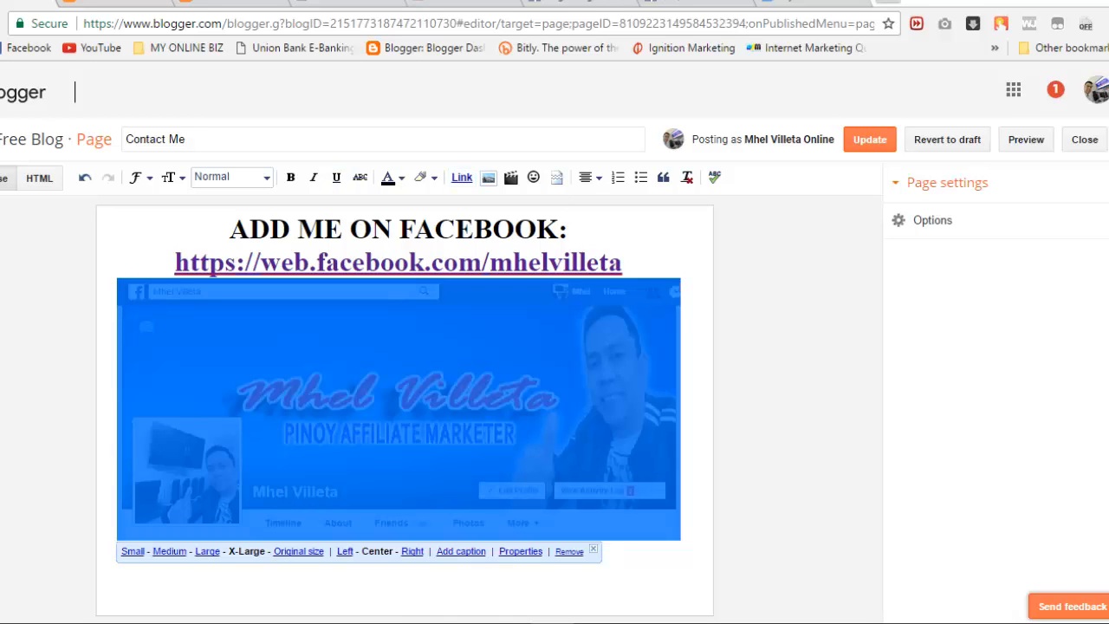
{"action": "key", "text": "ctrl+k"}
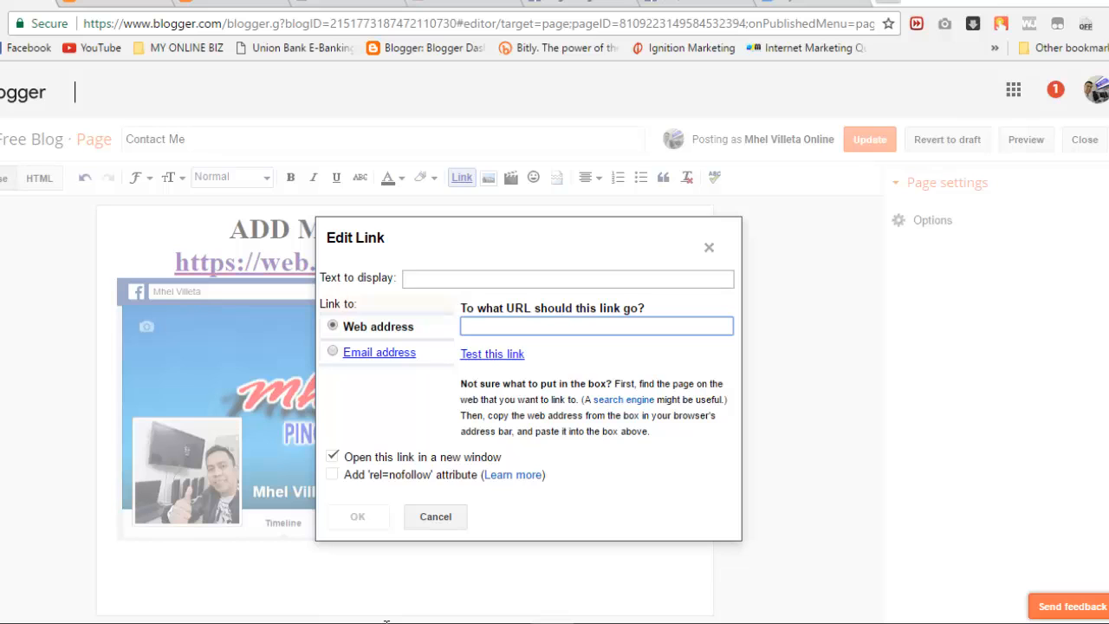
{"action": "type", "text": "https://web.facebook.com/mhelvilleta"}
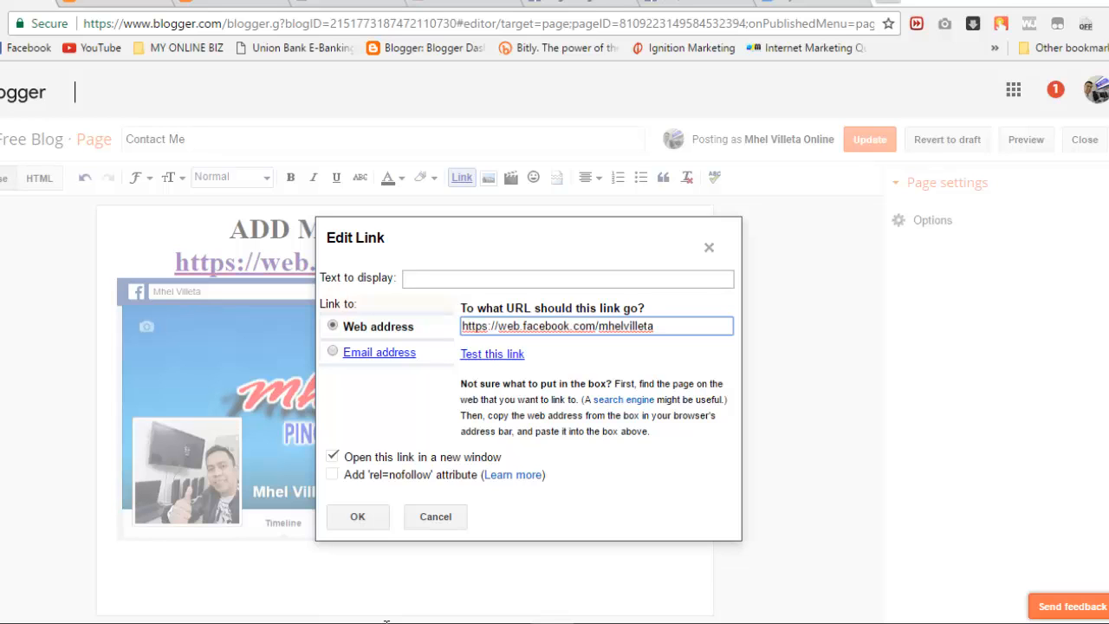
{"action": "left_click", "coordinate": [358, 517]}
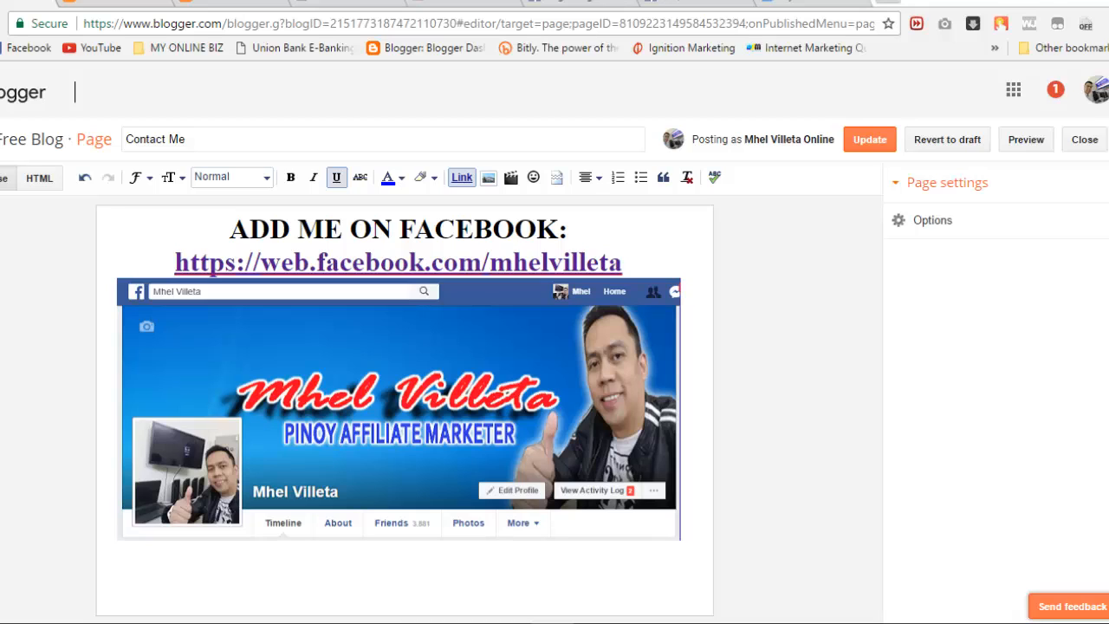
{"action": "left_click", "coordinate": [871, 140]}
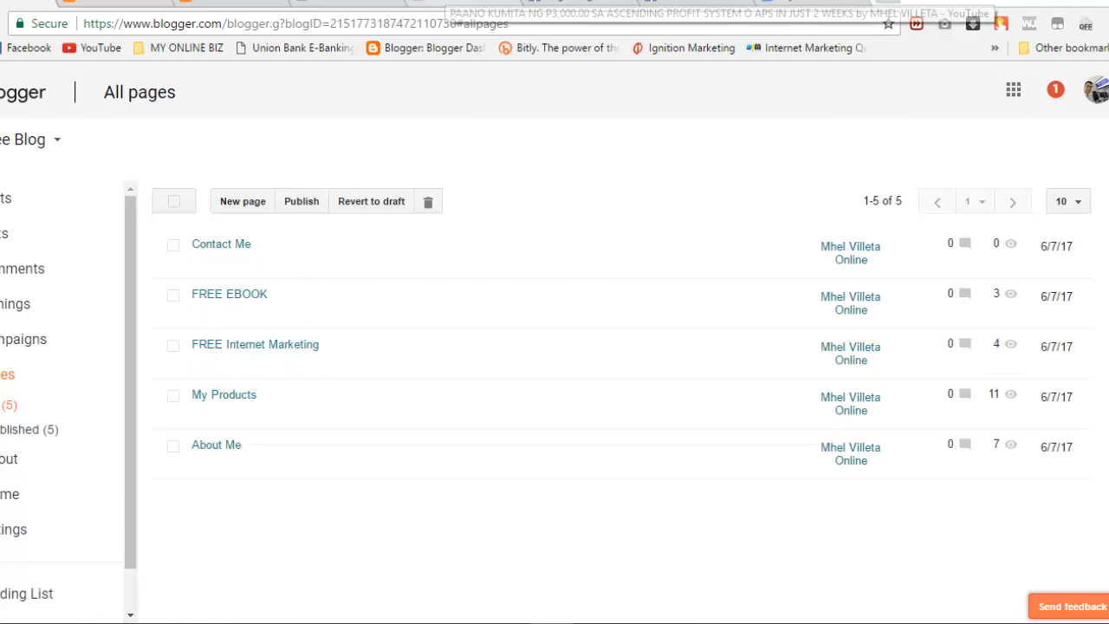
Step: Open the uploader's YouTube channel page from the video and select its URL
{"action": "left_click", "coordinate": [446, 2]}
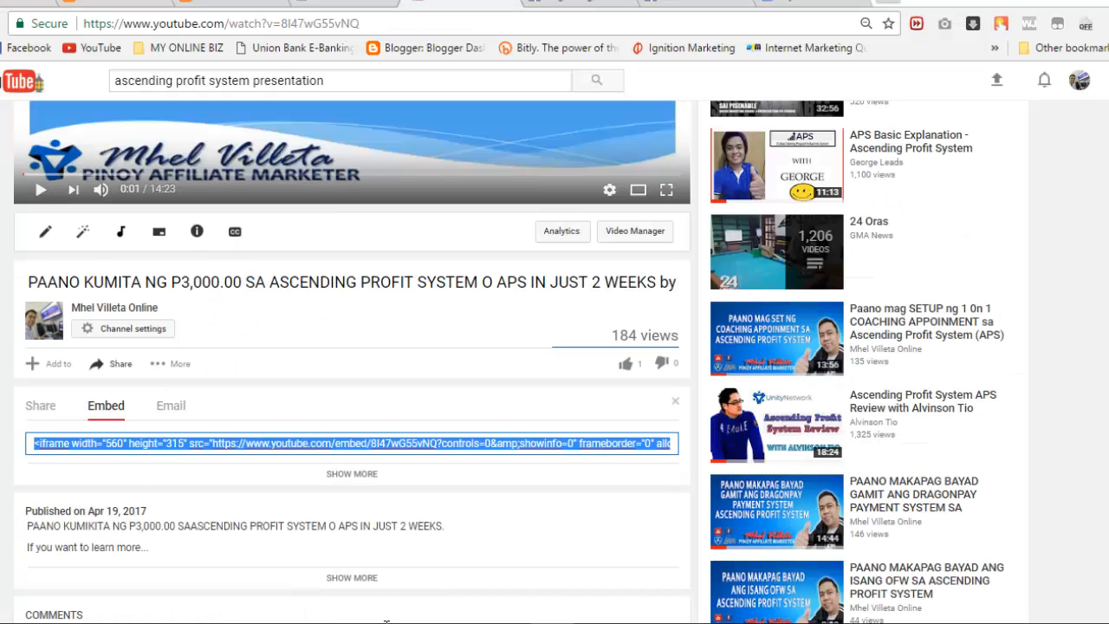
{"action": "key", "text": "ctrl+l"}
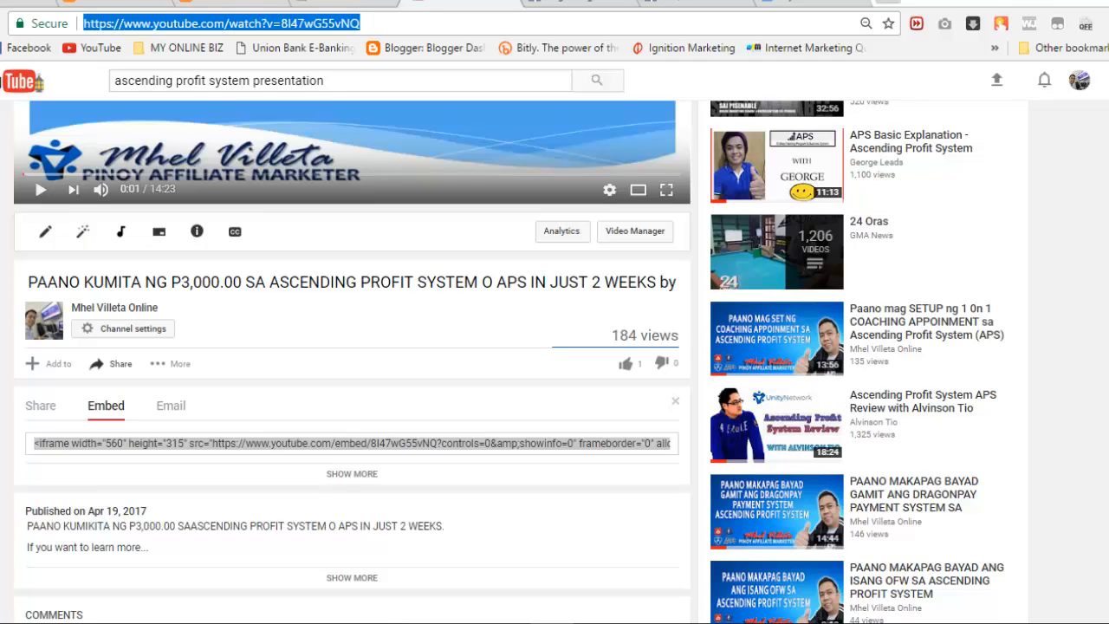
{"action": "left_click", "coordinate": [114, 308]}
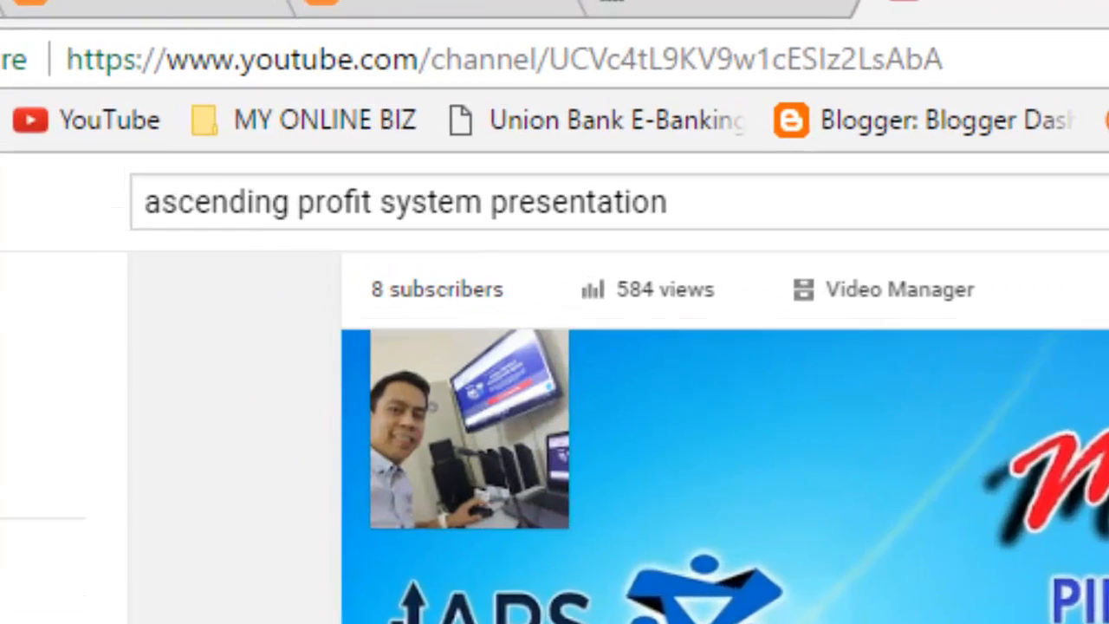
{"action": "left_click", "coordinate": [295, 23]}
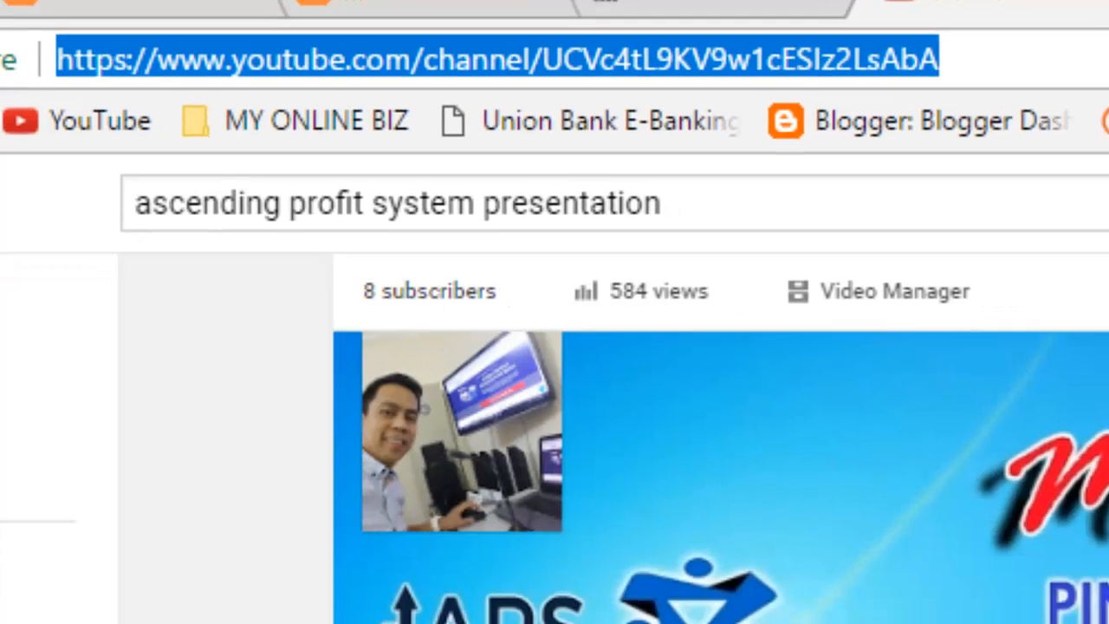
Step: View the live Contact Me page from All pages, then return to its editor
{"action": "left_click", "coordinate": [164, 3]}
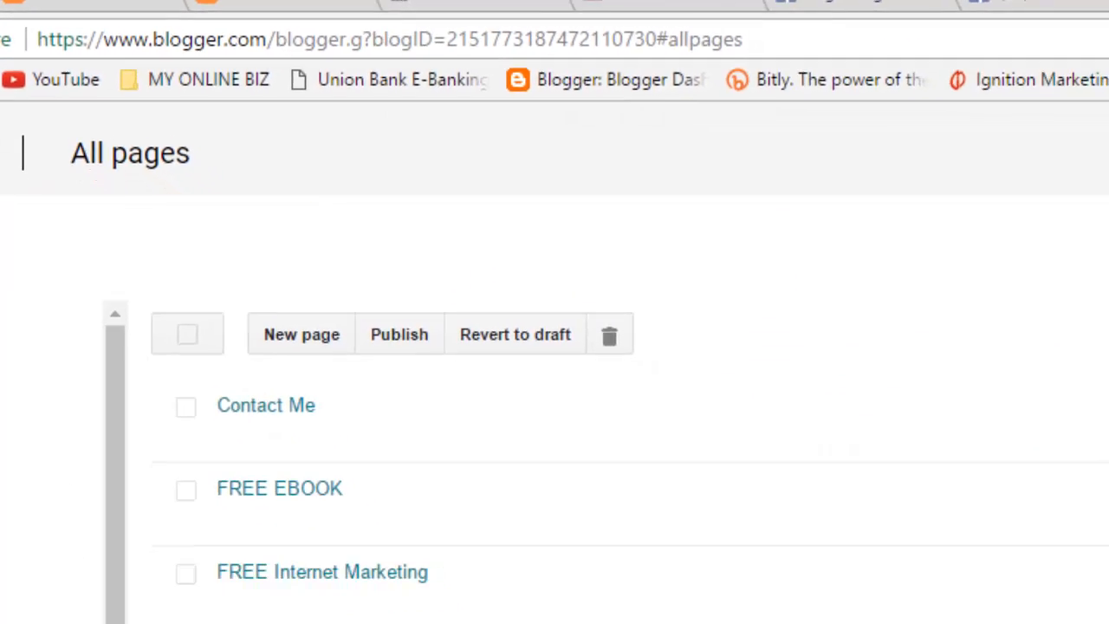
{"action": "left_click", "coordinate": [161, 320]}
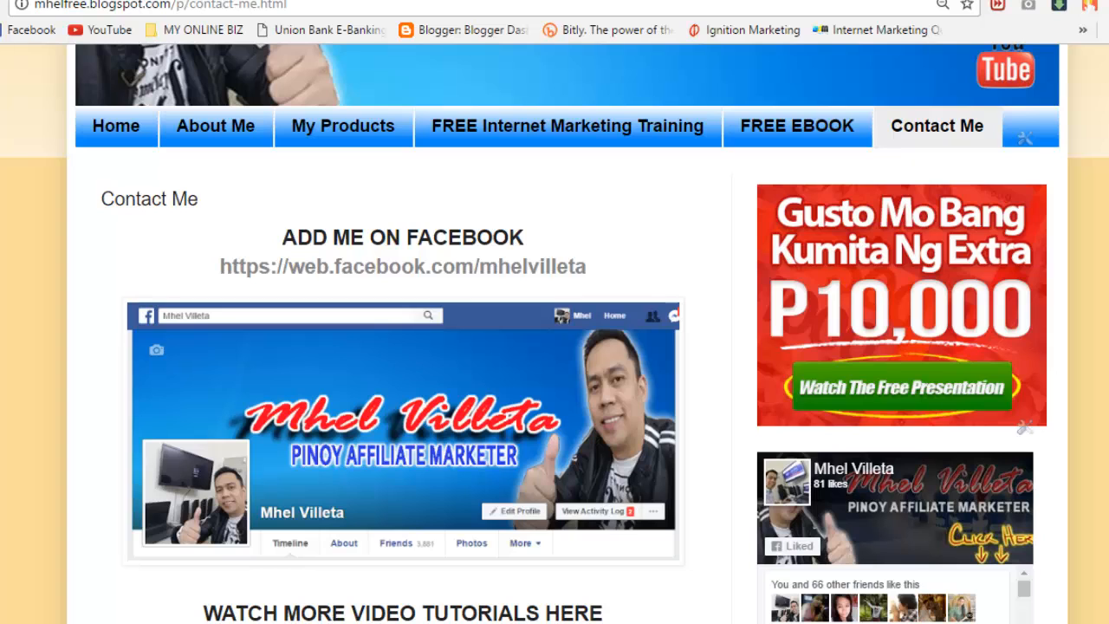
{"action": "scroll", "coordinate": [555, 347], "scroll_direction": "down", "scroll_amount": 3}
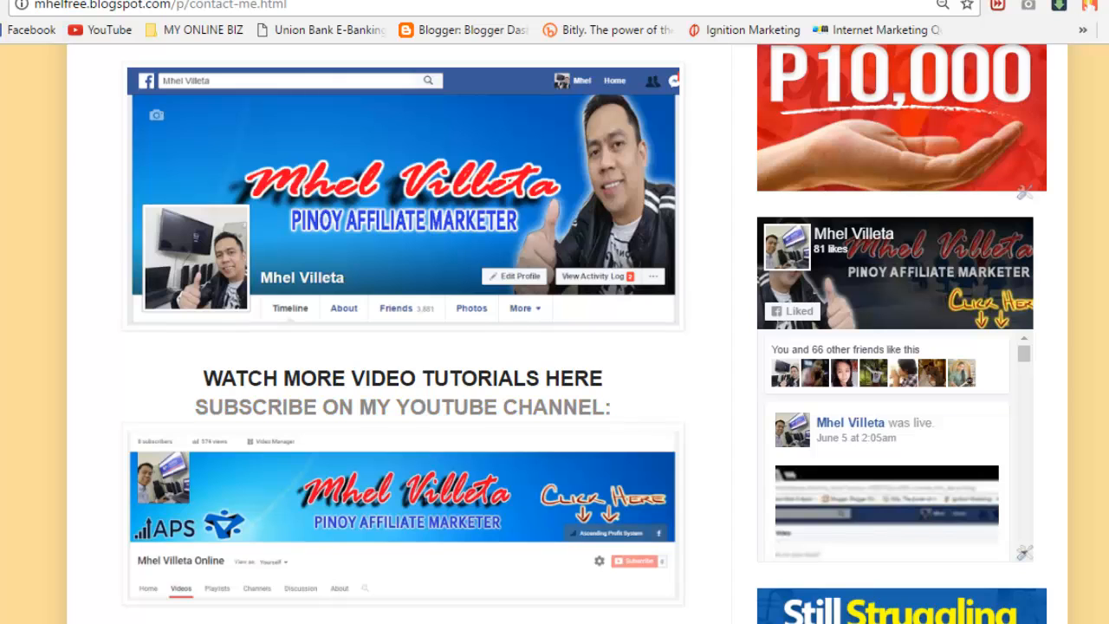
{"action": "left_click", "coordinate": [35, 1]}
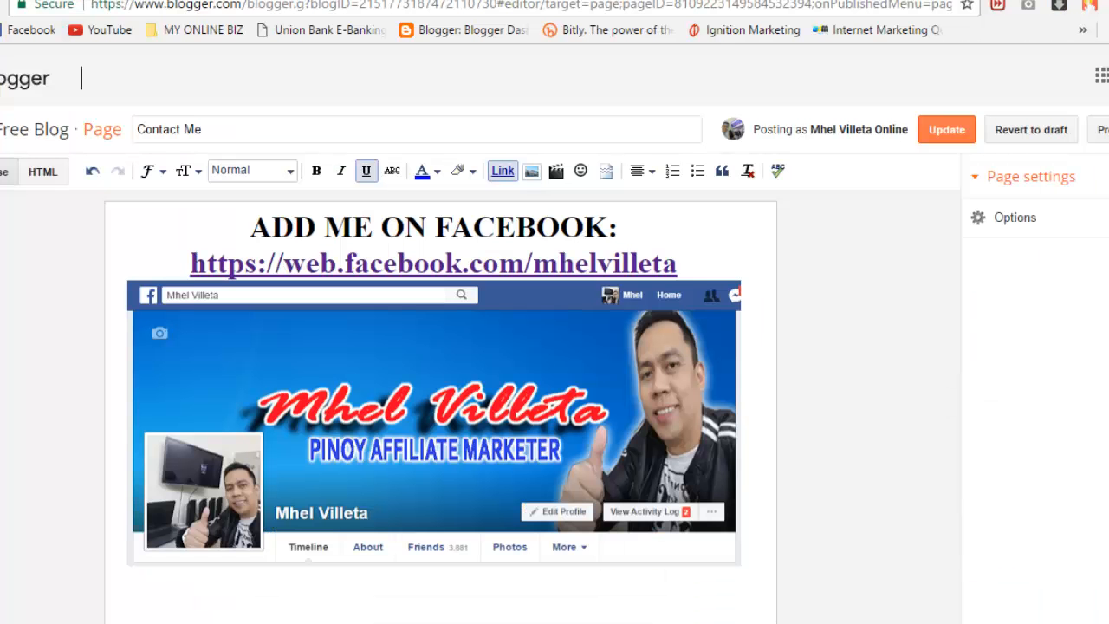
Step: Below the screenshot, set the text size to Largest and turn on bold
{"action": "left_click", "coordinate": [433, 592]}
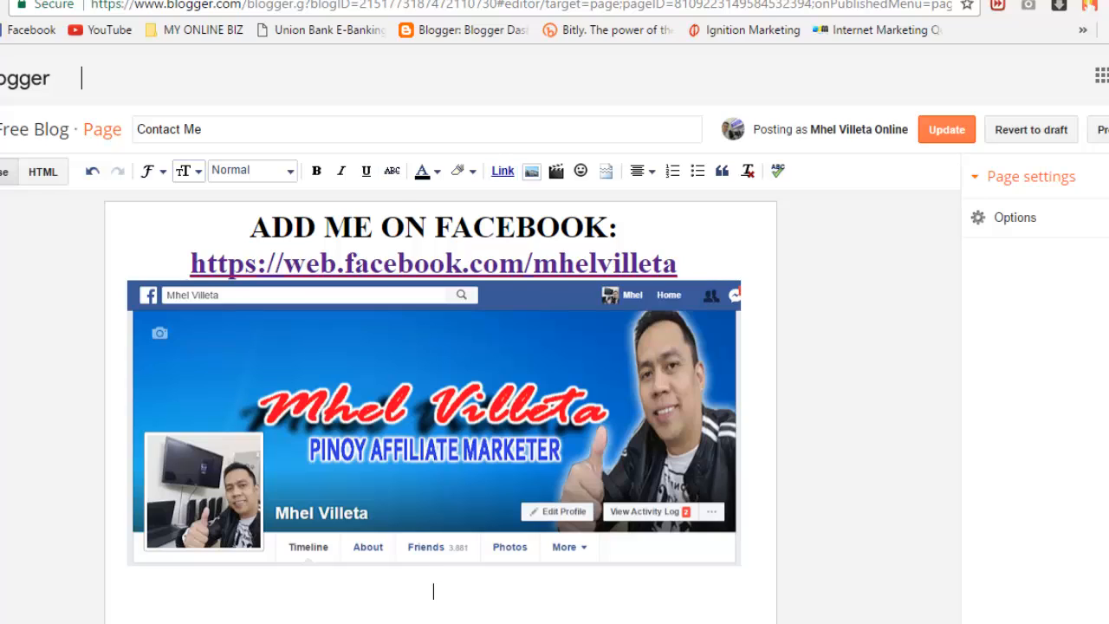
{"action": "left_click", "coordinate": [186, 171]}
{"action": "left_click", "coordinate": [252, 309]}
{"action": "left_click", "coordinate": [316, 171]}
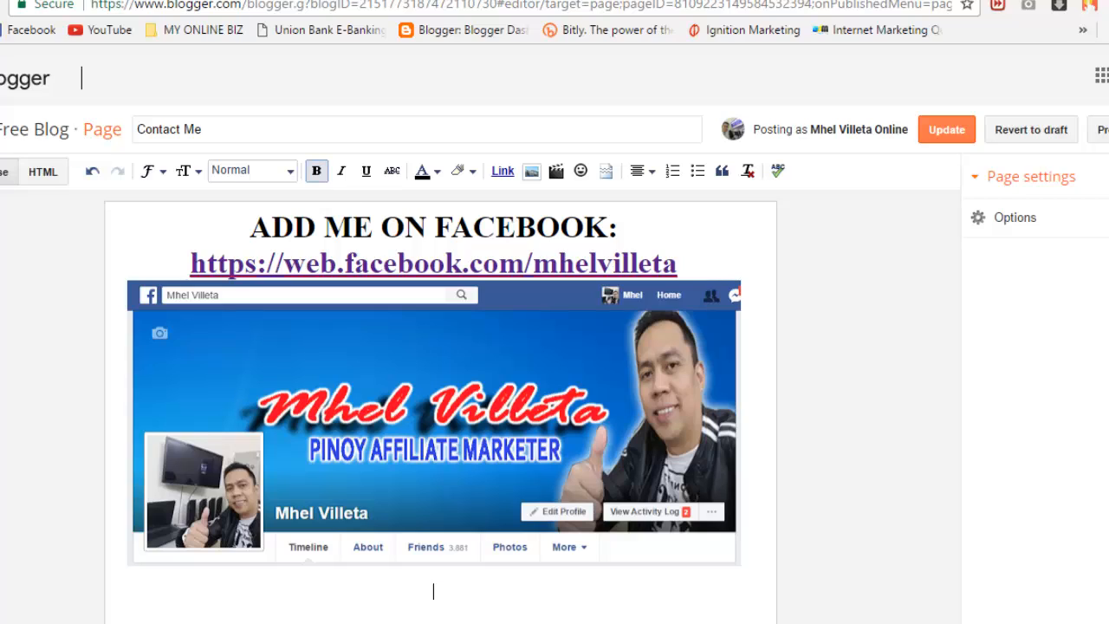
Step: Type the heading 'WATCH MORE VIDEO TUTORIALS HERE:' and begin the next line with 'SUBSCRIBE ON'
{"action": "type", "text": "wa"}
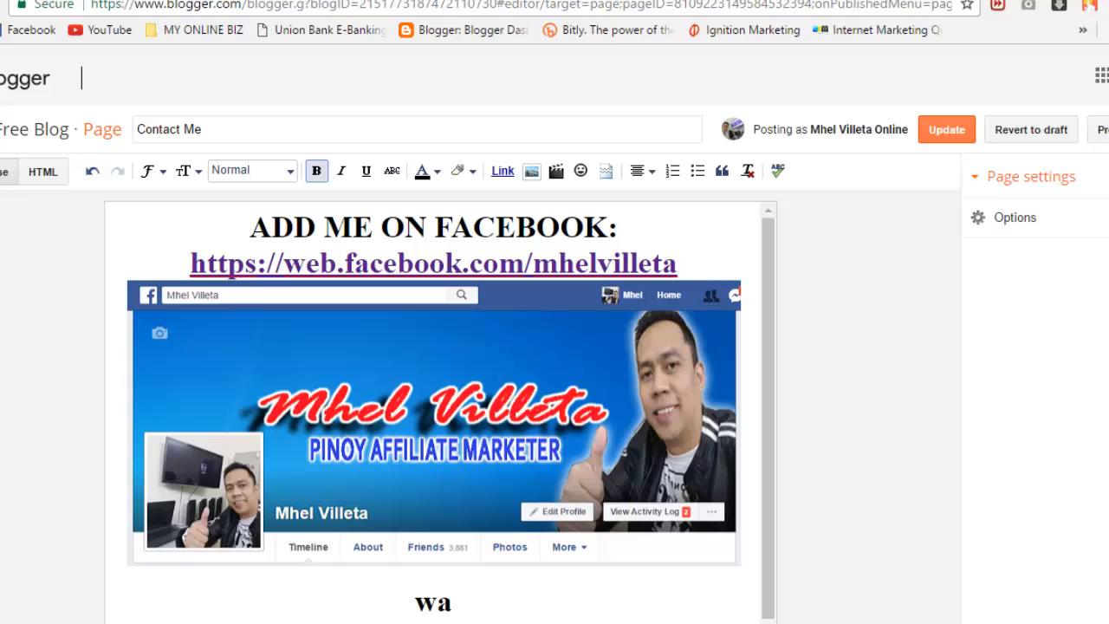
{"action": "key", "text": "BackSpace"}
{"action": "key", "text": "BackSpace"}
{"action": "type", "text": "WATC"}
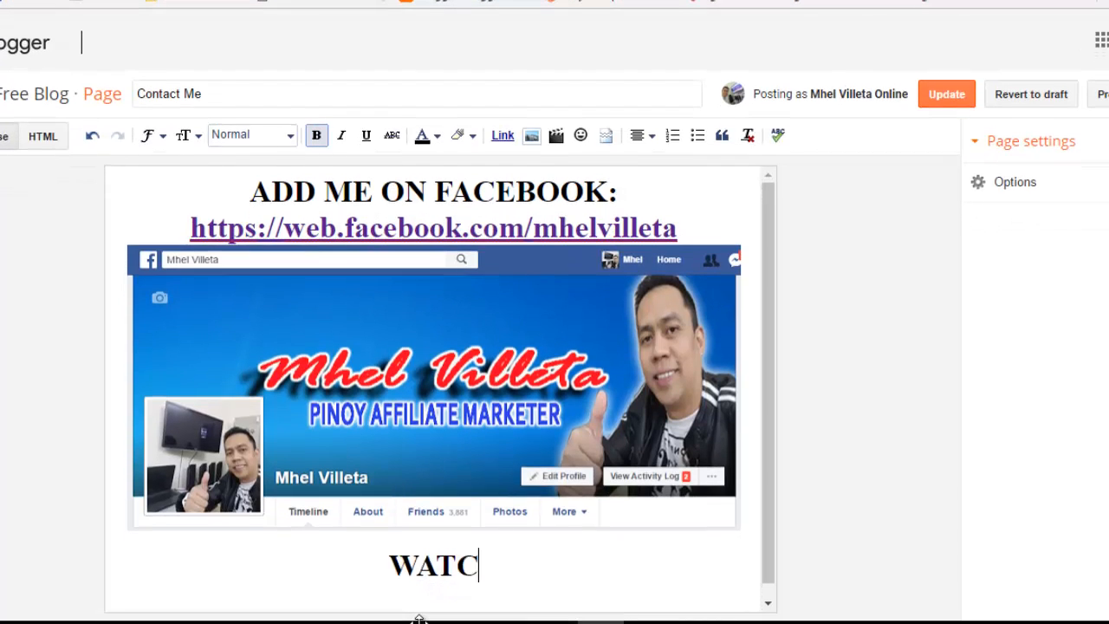
{"action": "type", "text": "H MORE "}
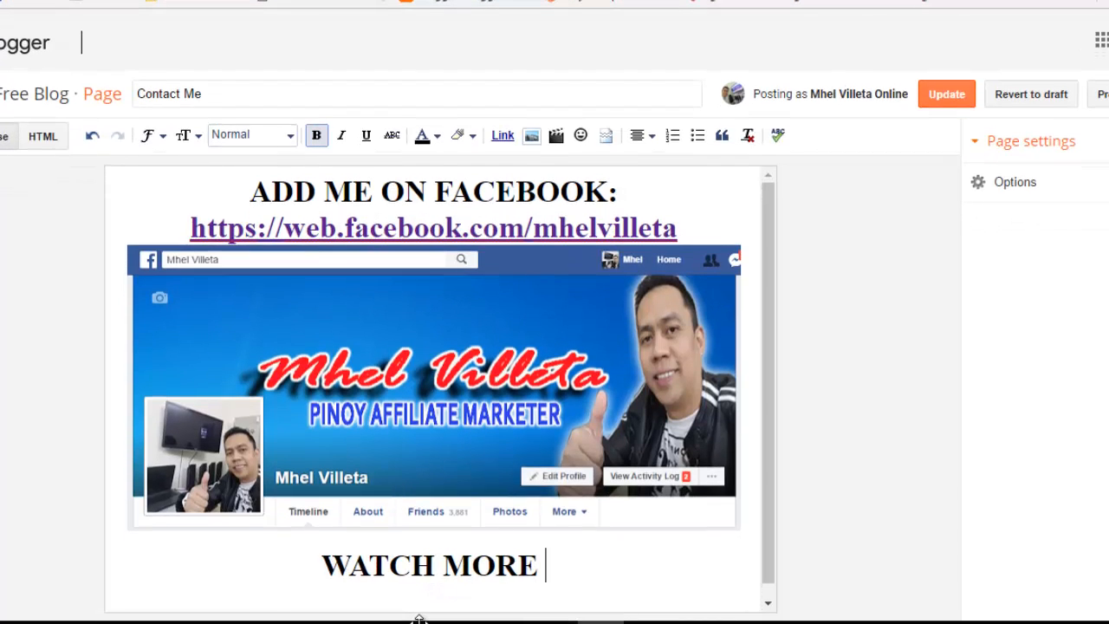
{"action": "type", "text": "VIDEO TU"}
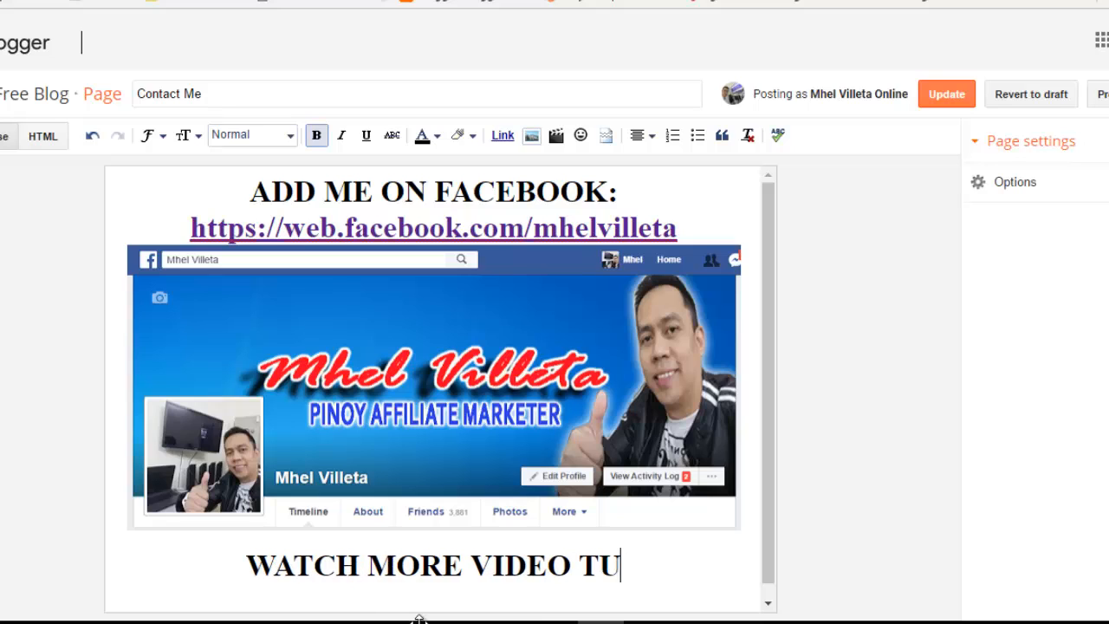
{"action": "type", "text": "TORI"}
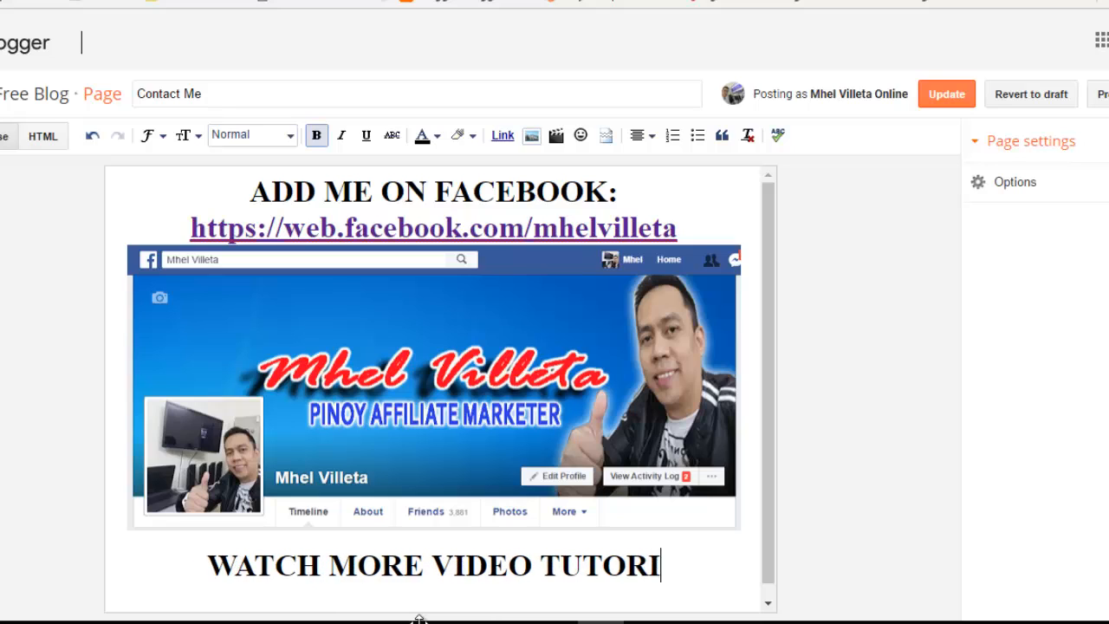
{"action": "type", "text": "LAS"}
{"action": "key", "text": "BackSpace"}
{"action": "key", "text": "BackSpace"}
{"action": "key", "text": "BackSpace"}
{"action": "key", "text": "BackSpace"}
{"action": "type", "text": "ALS HET"}
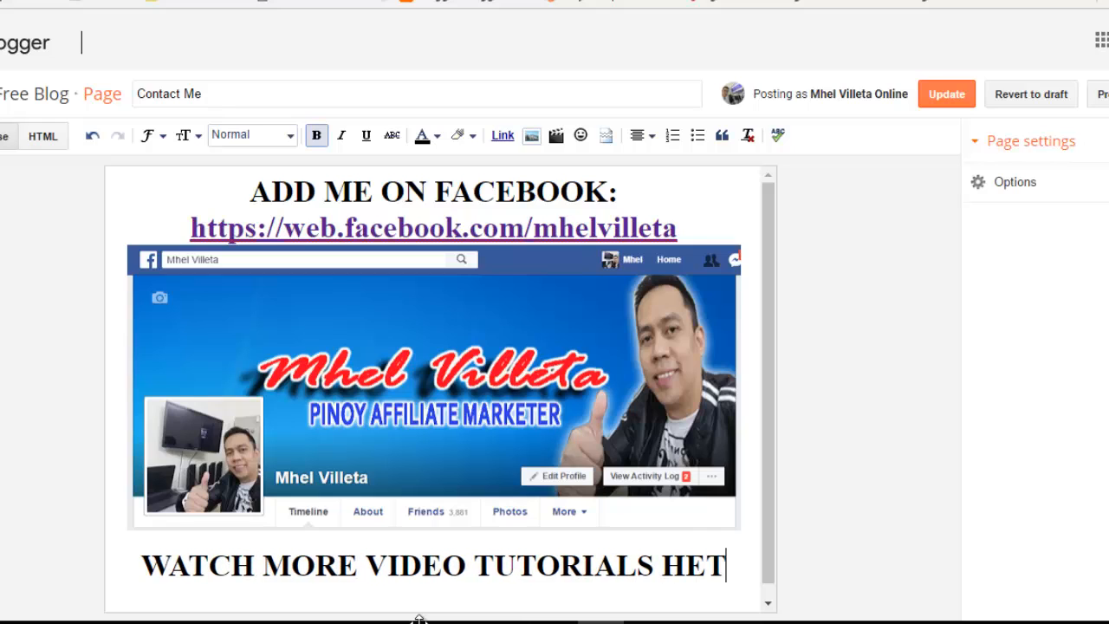
{"action": "type", "text": "E"}
{"action": "key", "text": "BackSpace"}
{"action": "key", "text": "BackSpace"}
{"action": "type", "text": "RE"}
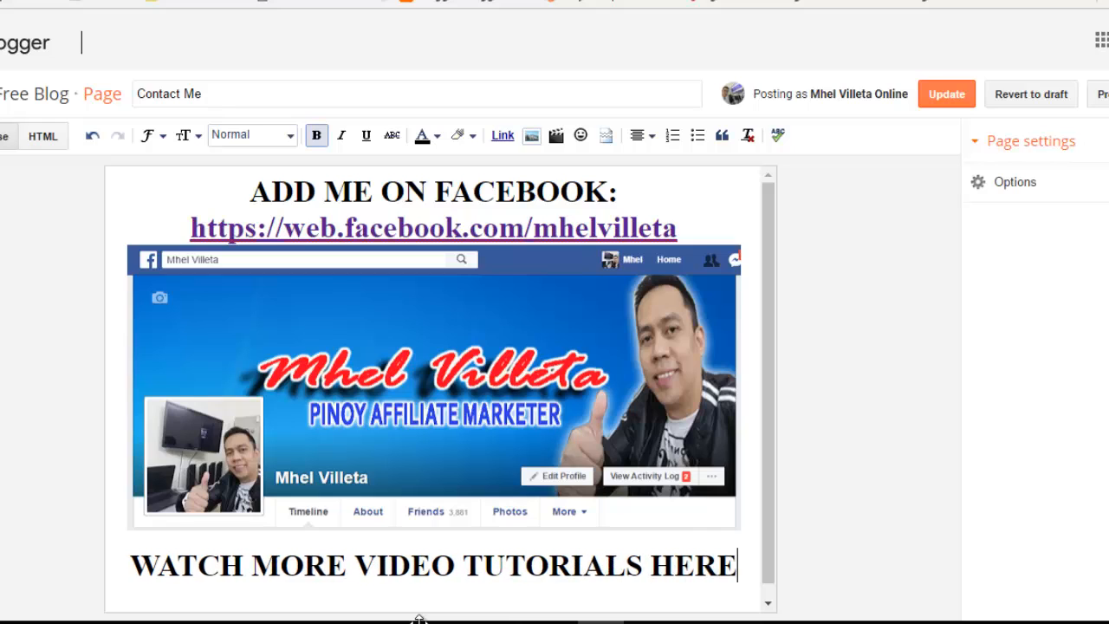
{"action": "type", "text": ":"}
{"action": "key", "text": "Return"}
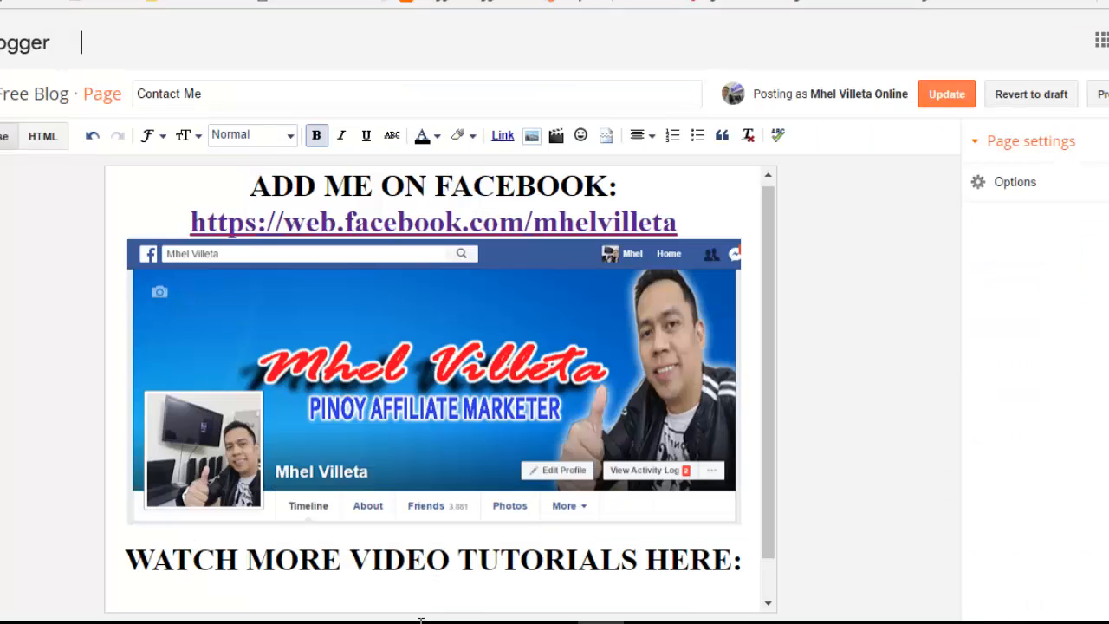
{"action": "type", "text": "SUBSC"}
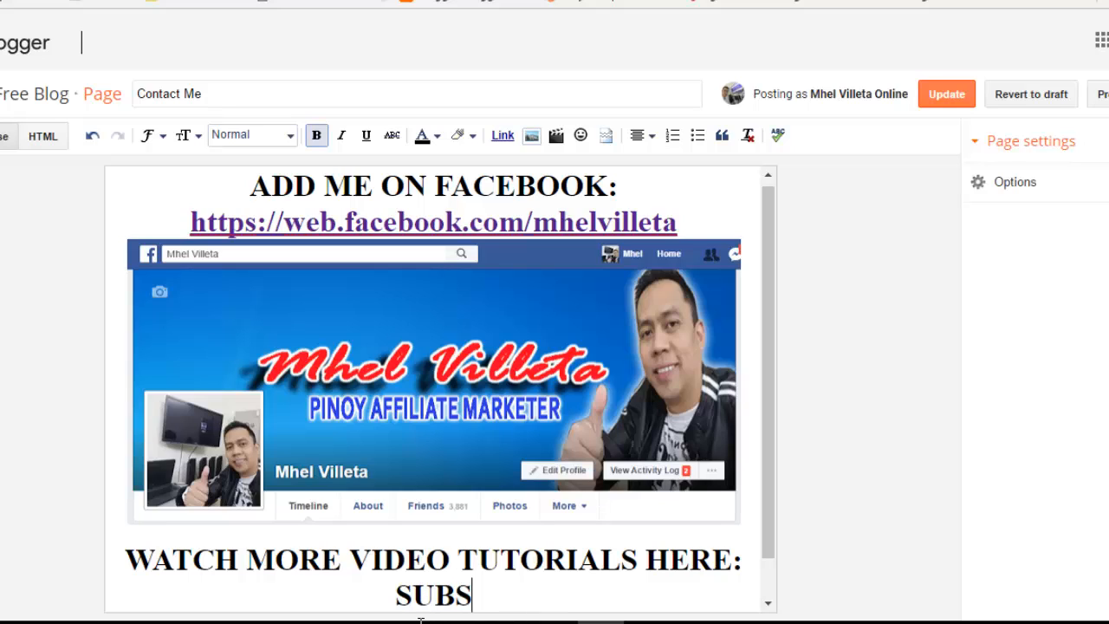
{"action": "type", "text": "RIBE O"}
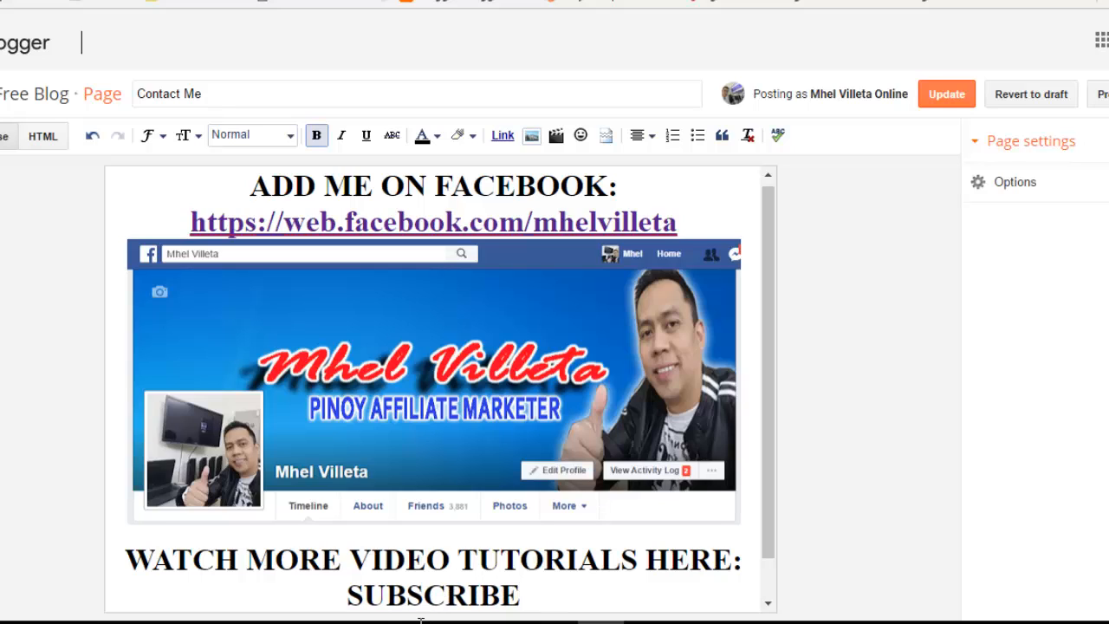
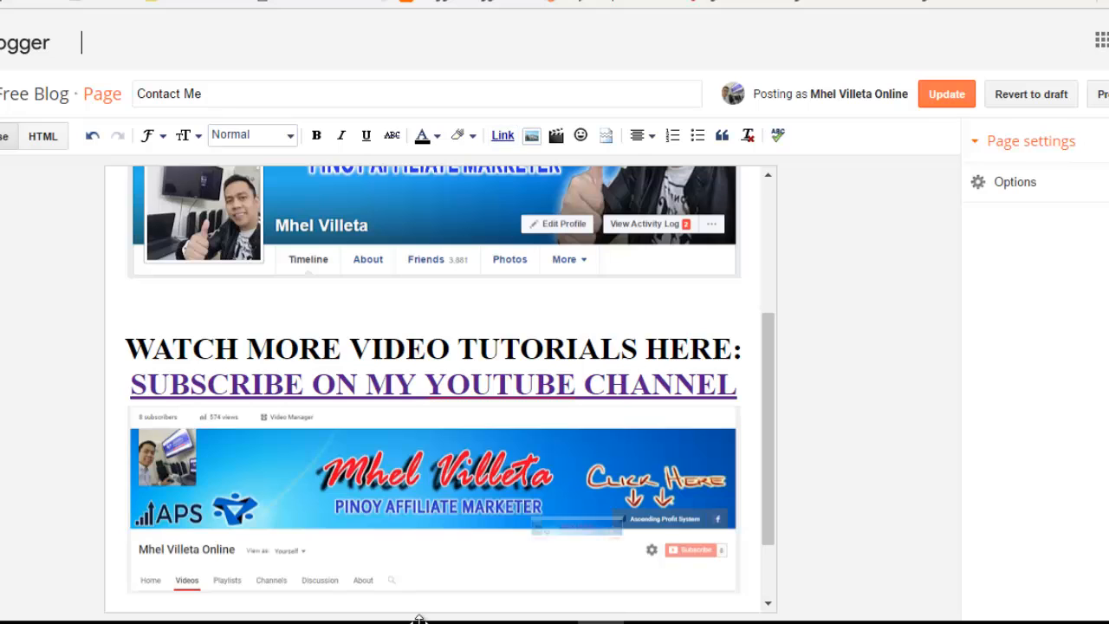
Step: Select the YouTube channel banner image under the 'SUBSCRIBE ON' heading
{"action": "left_click", "coordinate": [420, 581]}
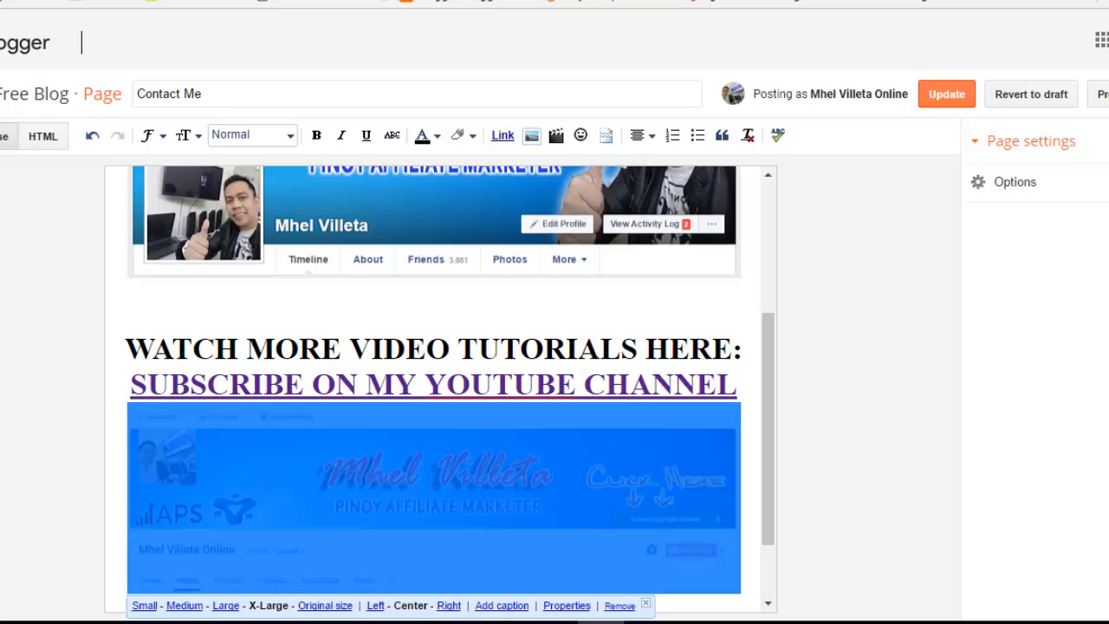
Step: Link the banner image to the pasted YouTube channel URL and update the Contact Me page
{"action": "left_click", "coordinate": [503, 135]}
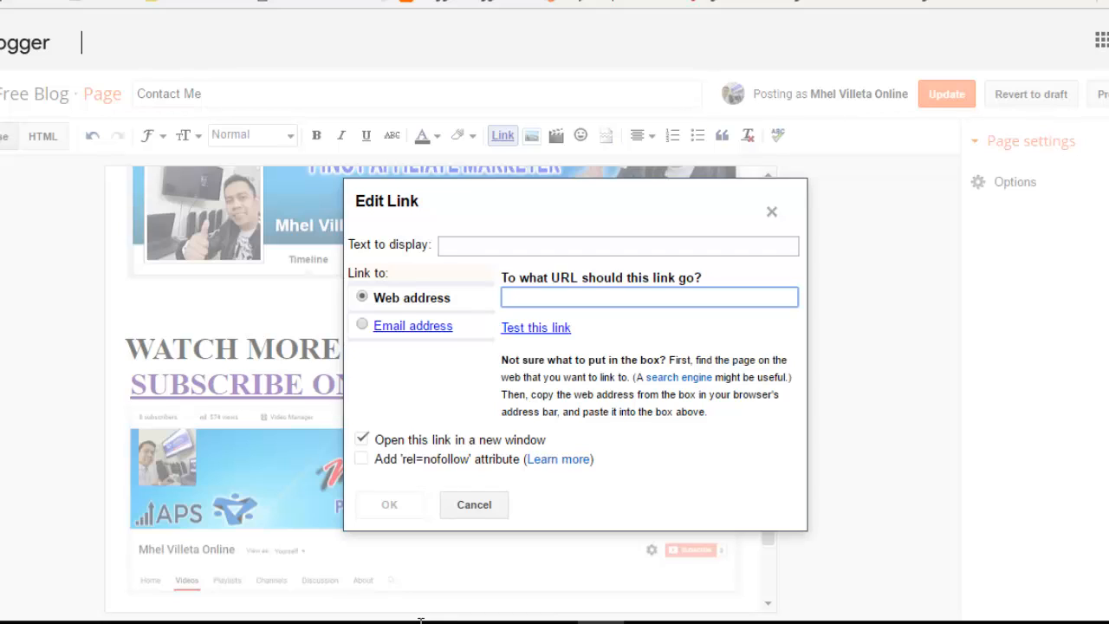
{"action": "type", "text": "https://www.youtube.com/channel/UCVc4tL9KV9w1cESIz2LsAbA"}
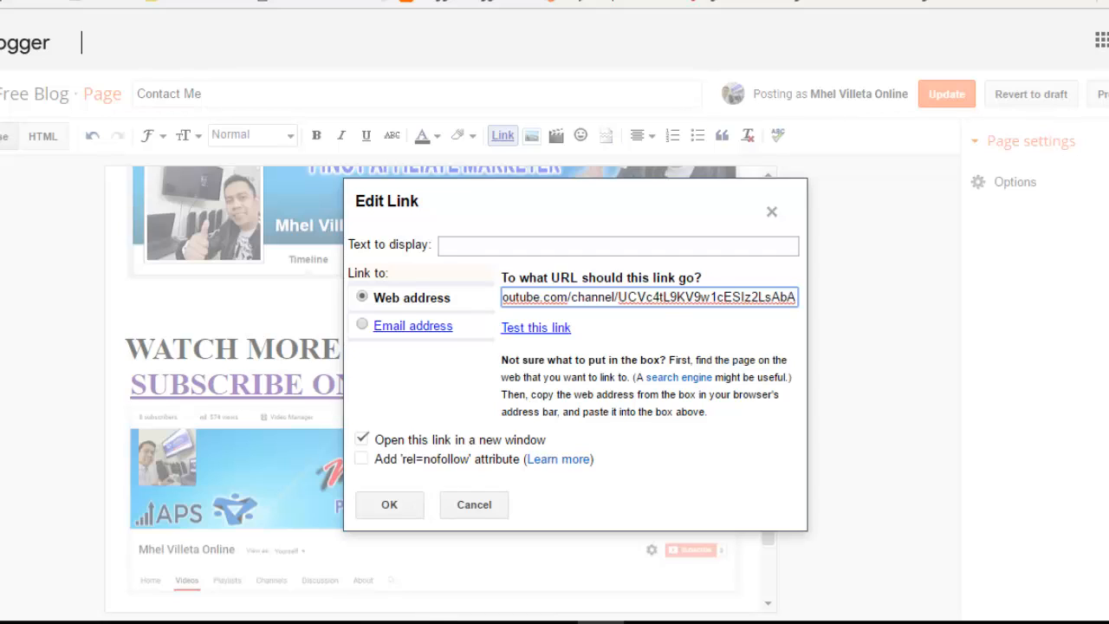
{"action": "key", "text": "Return"}
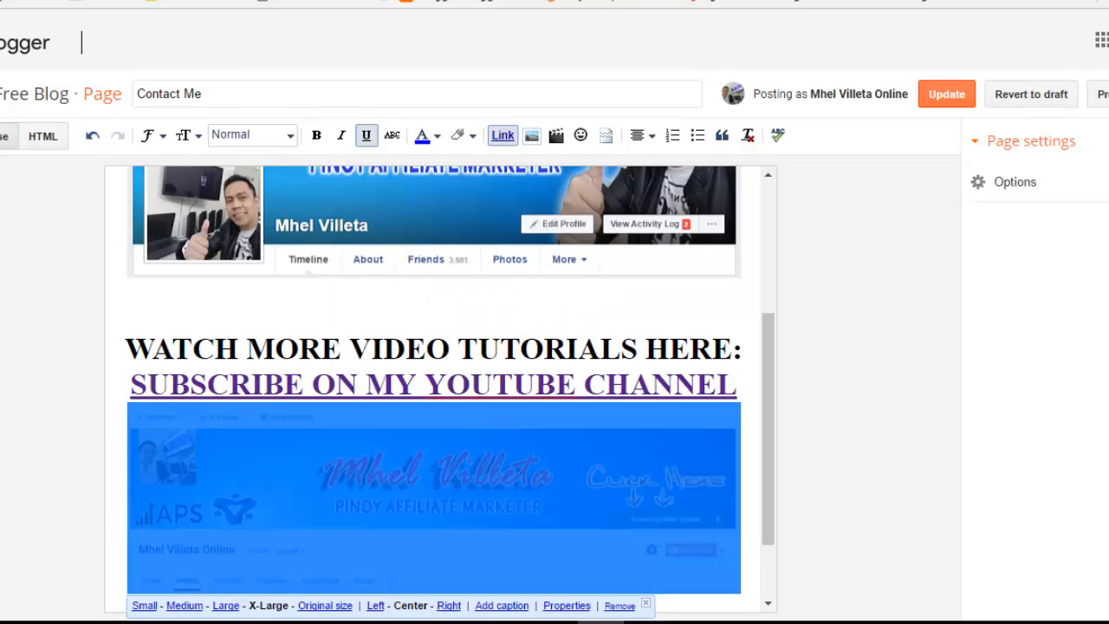
{"action": "left_click", "coordinate": [946, 94]}
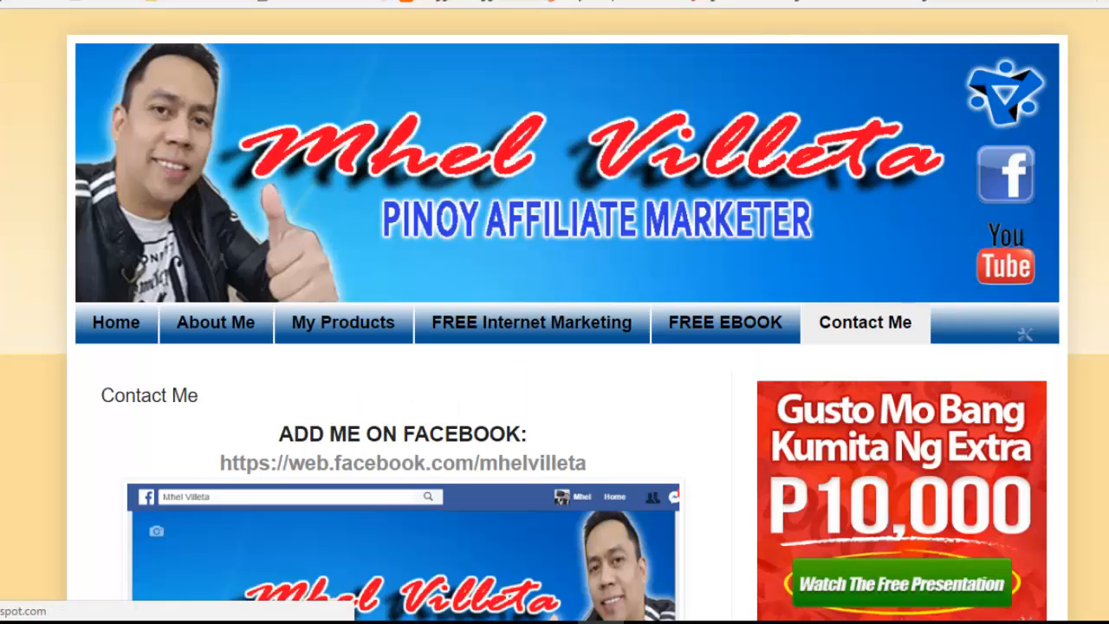
Step: Scroll through the live Contact Me page to check the new subscribe heading and banner
{"action": "scroll", "coordinate": [554, 312], "scroll_direction": "down", "scroll_amount": 5}
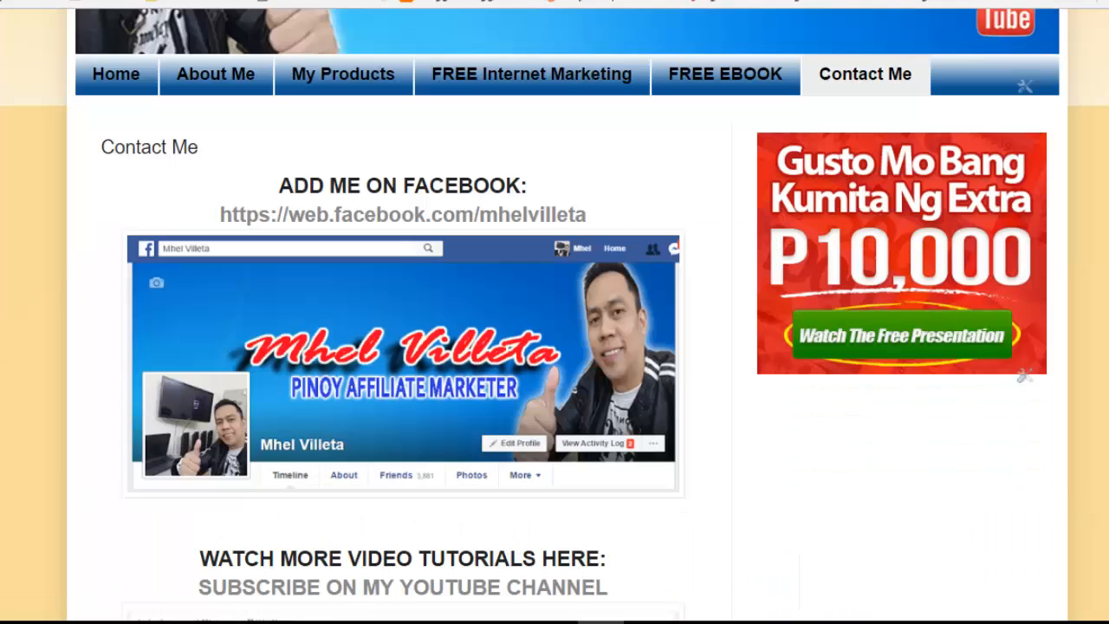
{"action": "scroll", "coordinate": [555, 312], "scroll_direction": "up", "scroll_amount": 3}
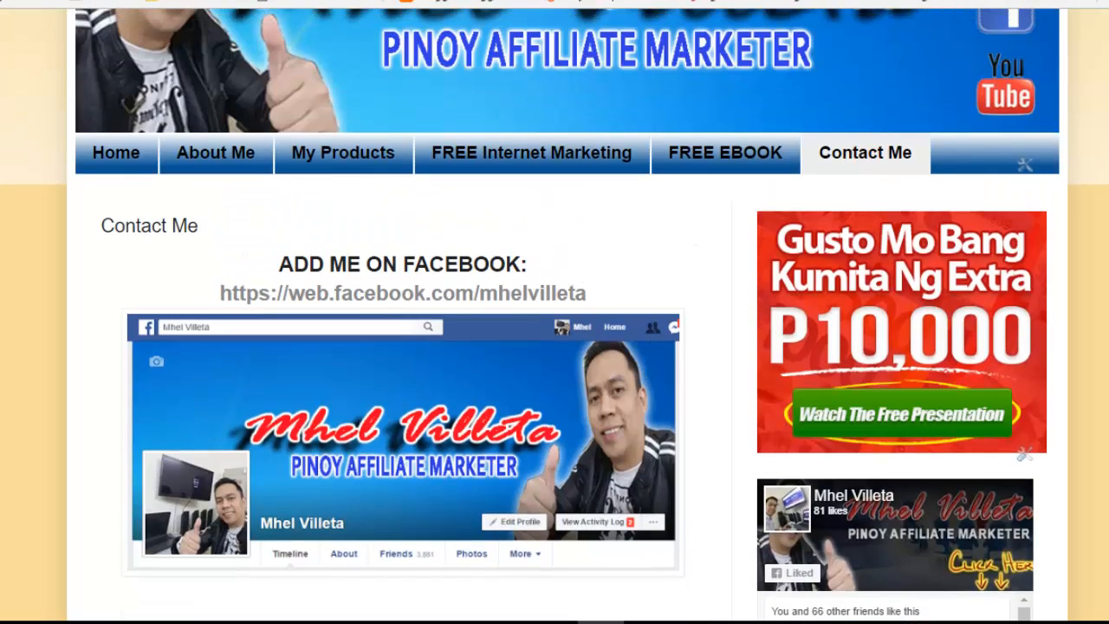
{"action": "scroll", "coordinate": [555, 312], "scroll_direction": "down", "scroll_amount": 3}
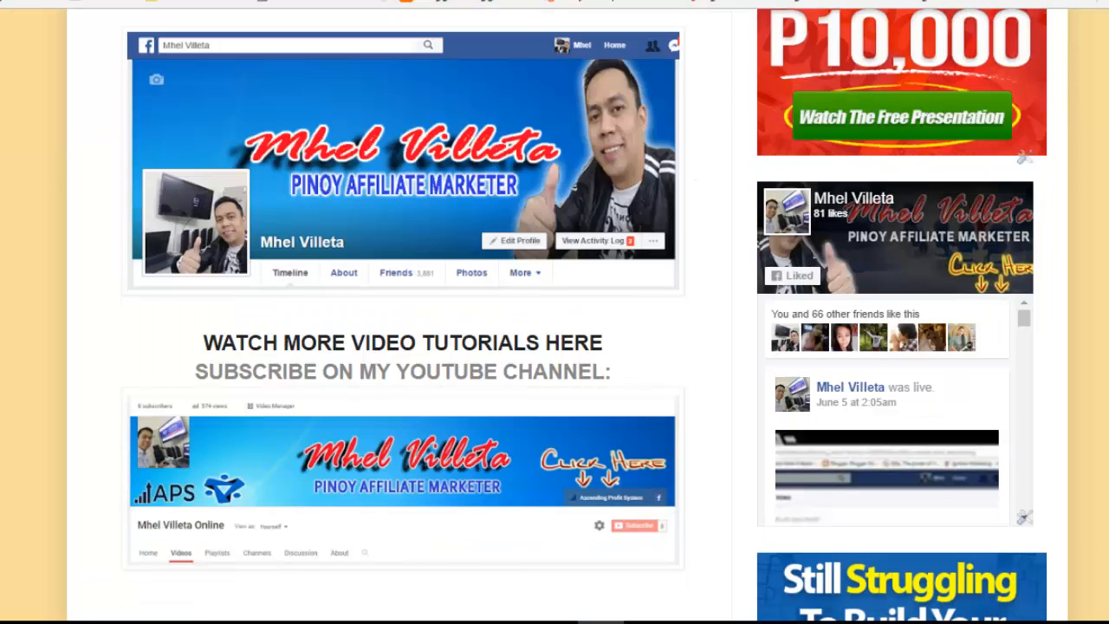
{"action": "scroll", "coordinate": [554, 312], "scroll_direction": "up", "scroll_amount": 3}
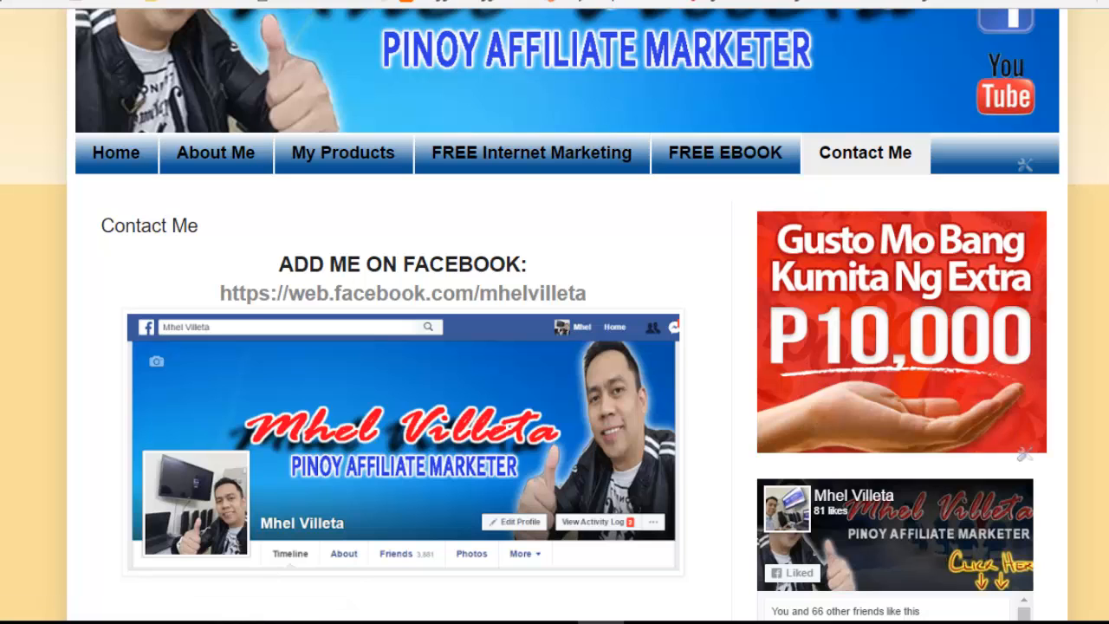
{"action": "scroll", "coordinate": [554, 312], "scroll_direction": "down", "scroll_amount": 3}
{"action": "scroll", "coordinate": [555, 312], "scroll_direction": "down", "scroll_amount": 2}
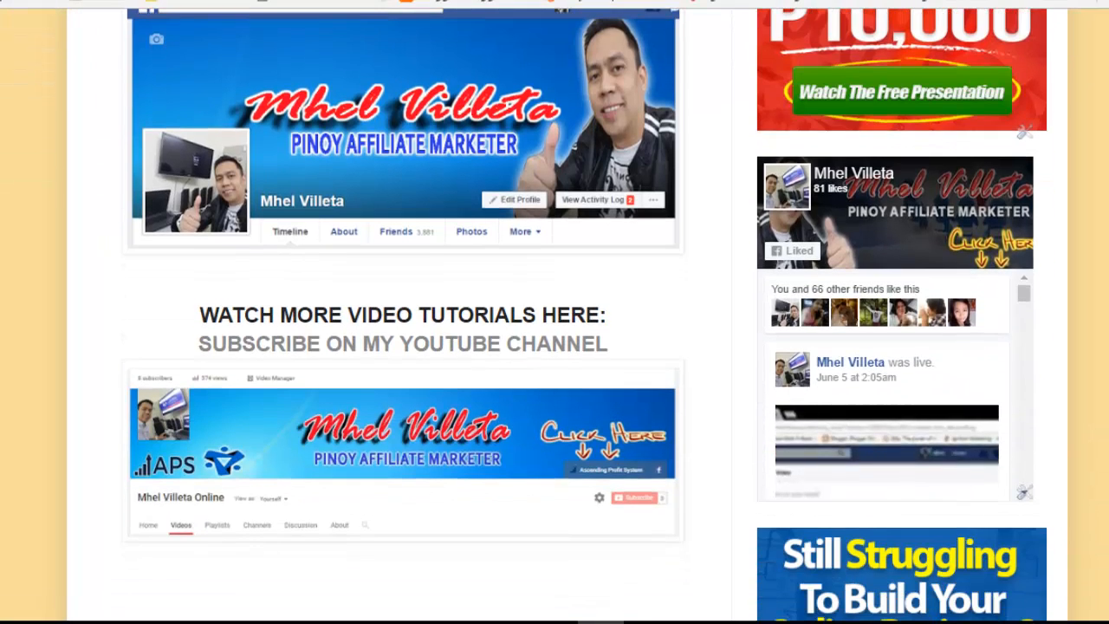
{"action": "scroll", "coordinate": [555, 312], "scroll_direction": "up", "scroll_amount": 4}
{"action": "scroll", "coordinate": [555, 312], "scroll_direction": "down", "scroll_amount": 3}
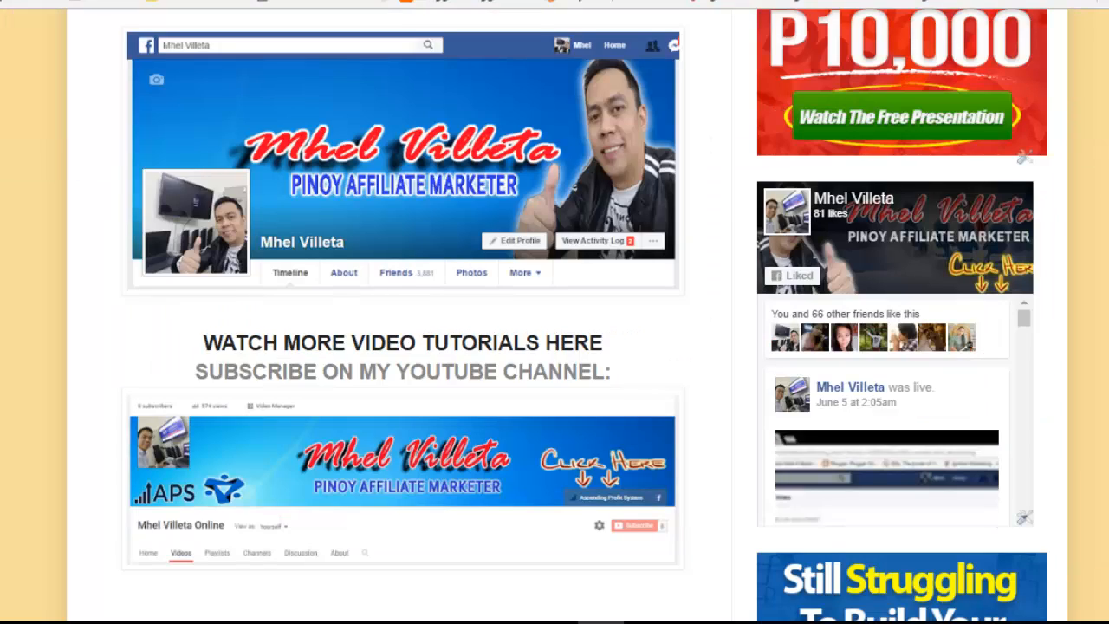
{"action": "scroll", "coordinate": [554, 312], "scroll_direction": "down", "scroll_amount": 4}
{"action": "scroll", "coordinate": [554, 312], "scroll_direction": "up", "scroll_amount": 9}
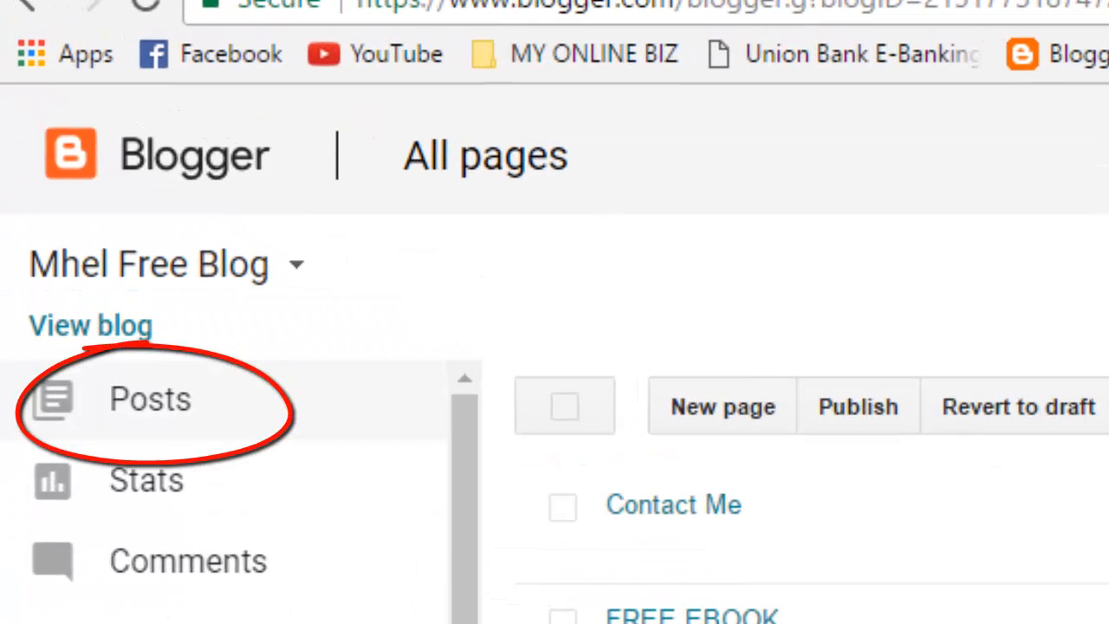
Step: Start a new blank post and open the Notepad file 'The Best Way to Earn a Passive Income'
{"action": "left_click", "coordinate": [150, 400]}
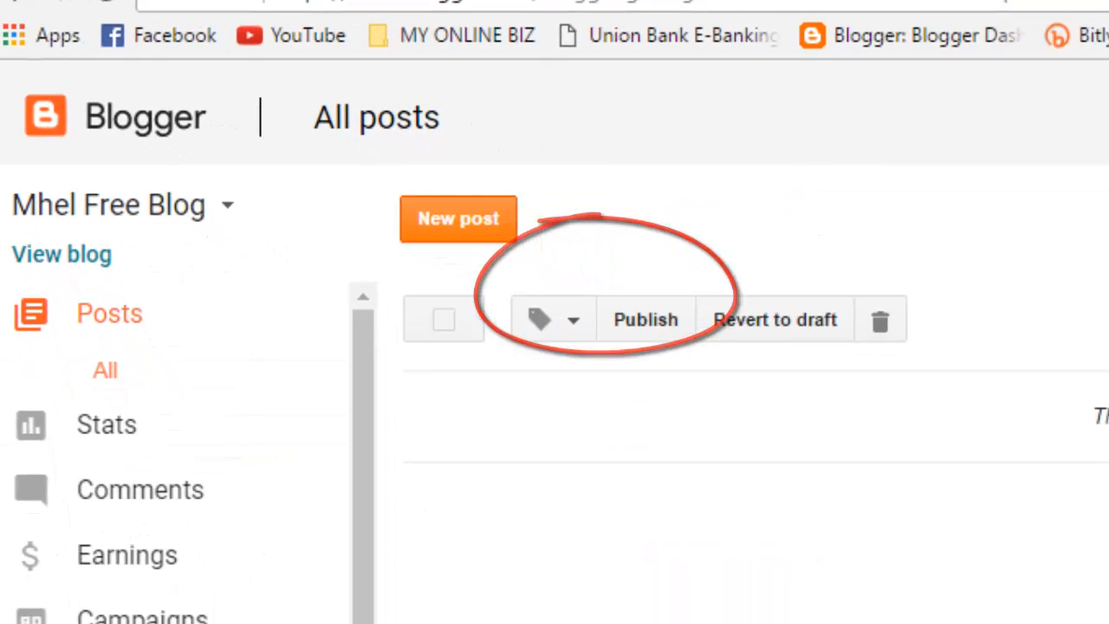
{"action": "left_click", "coordinate": [584, 282]}
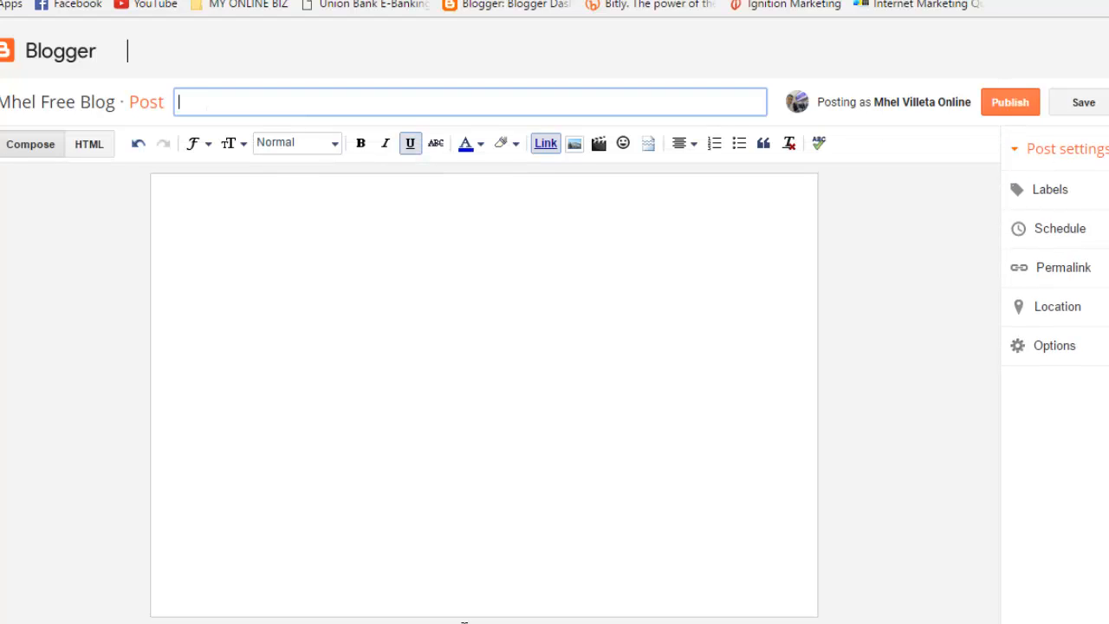
{"action": "left_click", "coordinate": [464, 621]}
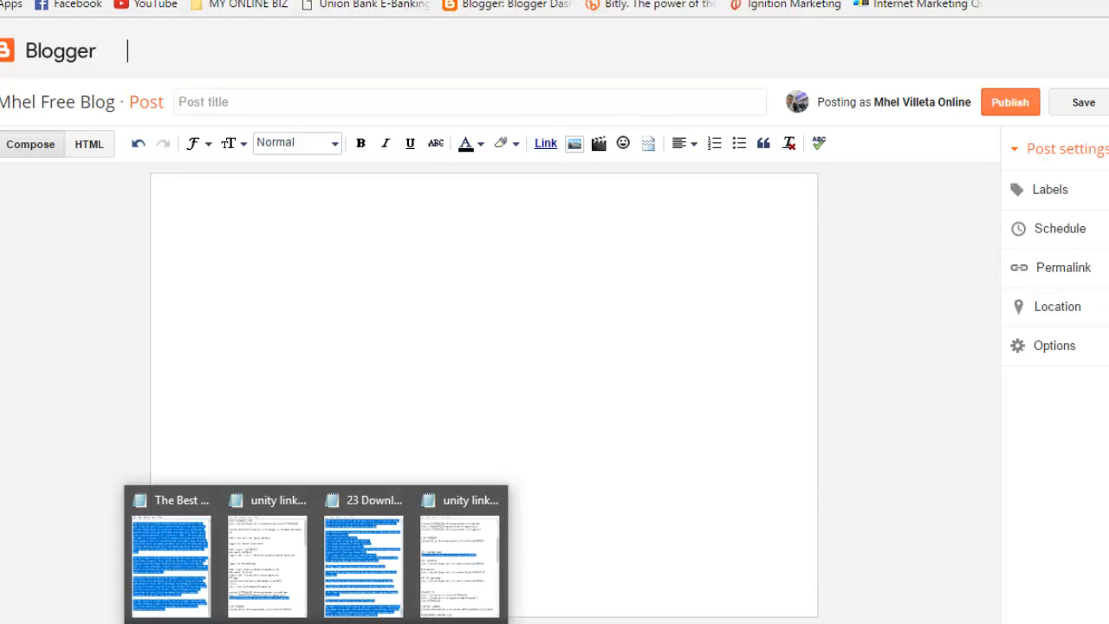
{"action": "right_click", "coordinate": [316, 622]}
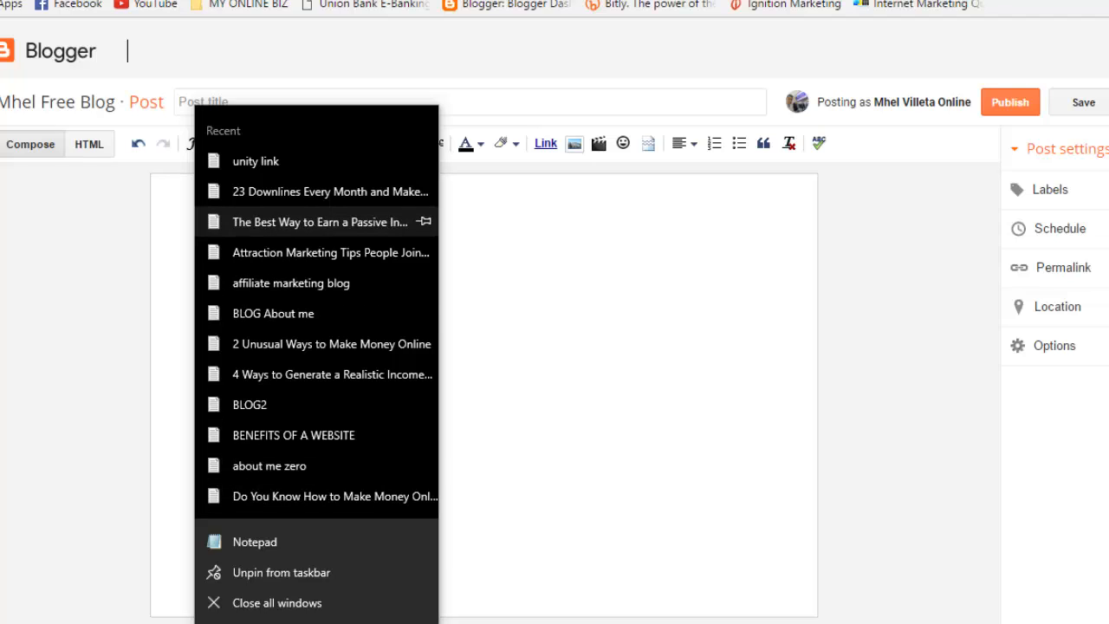
{"action": "left_click", "coordinate": [321, 222]}
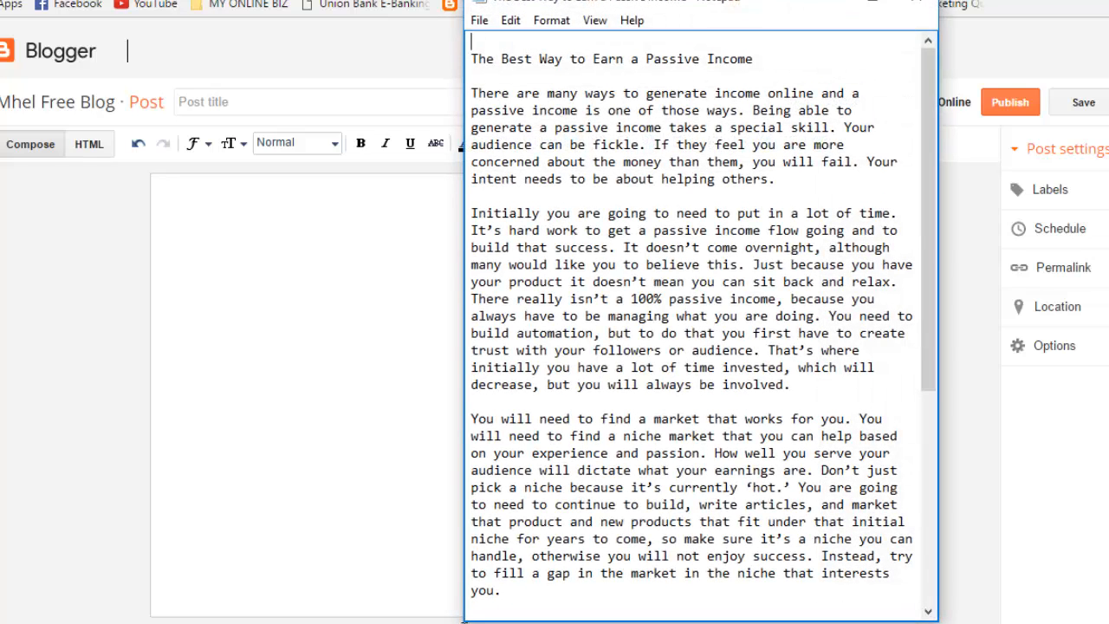
Step: Copy the article's title line from Notepad into the post title field
{"action": "left_click_drag", "start_coordinate": [754, 59], "coordinate": [470, 59]}
{"action": "key", "text": "ctrl+c"}
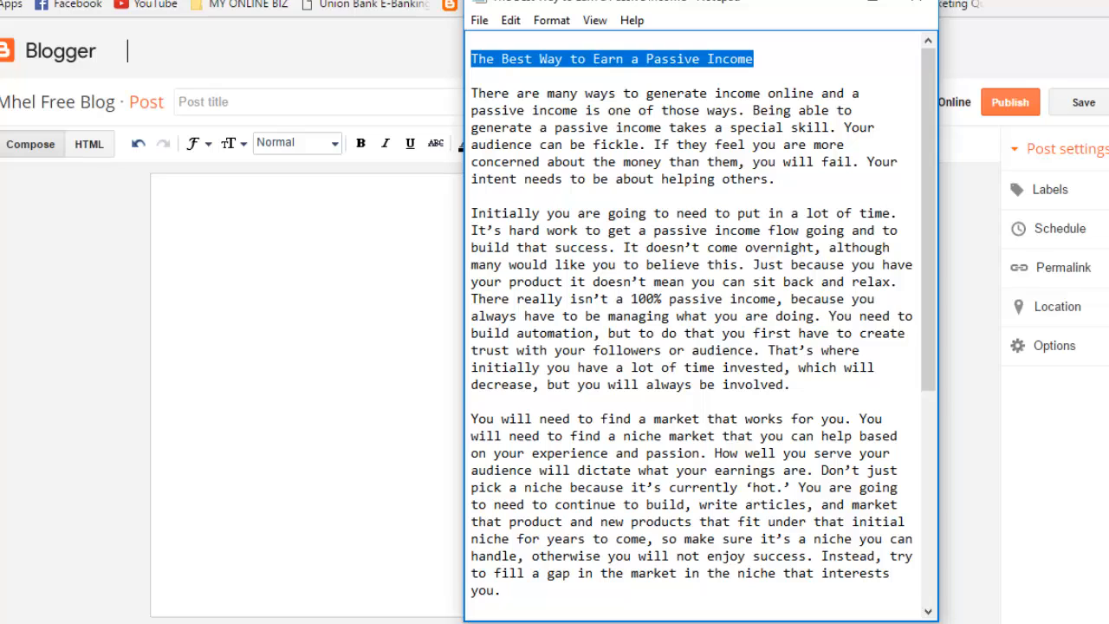
{"action": "left_click", "coordinate": [278, 103]}
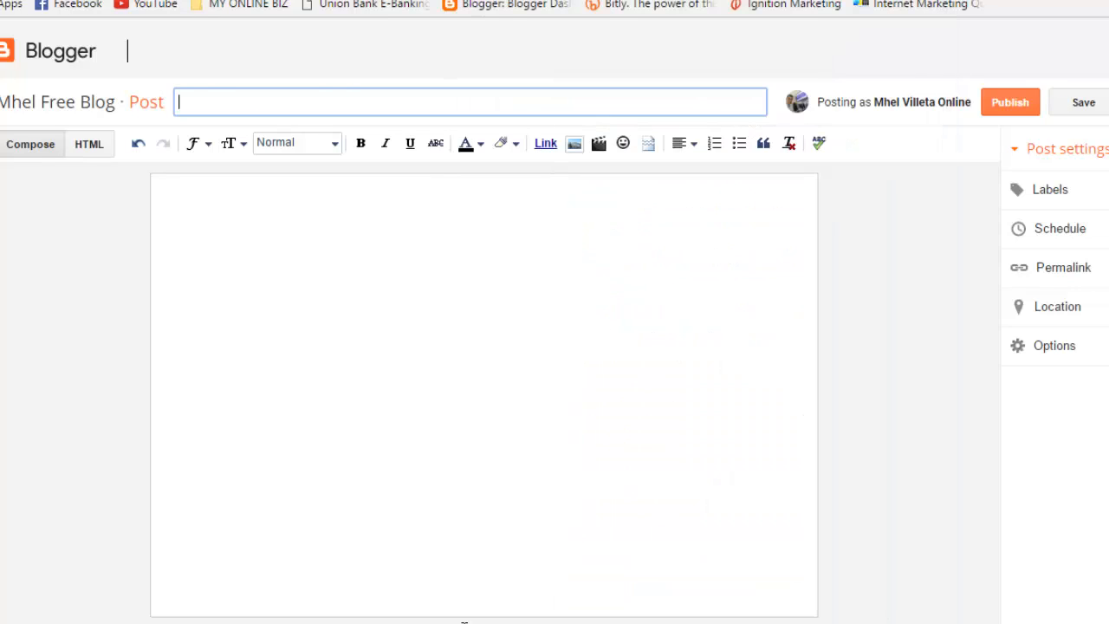
{"action": "key", "text": "ctrl+v"}
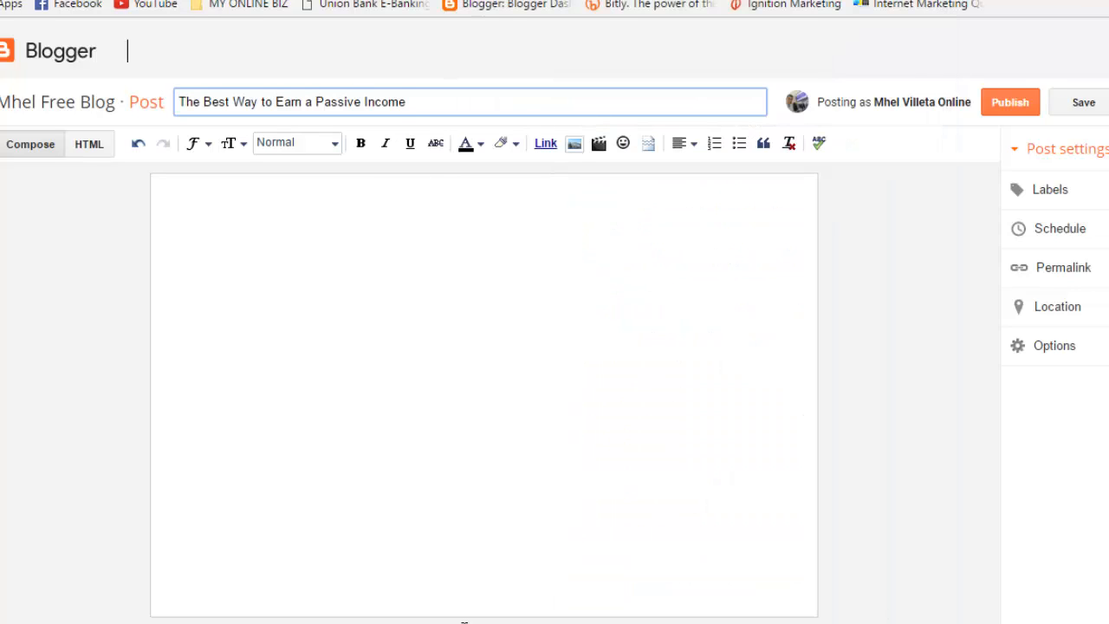
Step: Copy the full passive-income article text from Notepad into the post body
{"action": "left_click", "coordinate": [317, 623]}
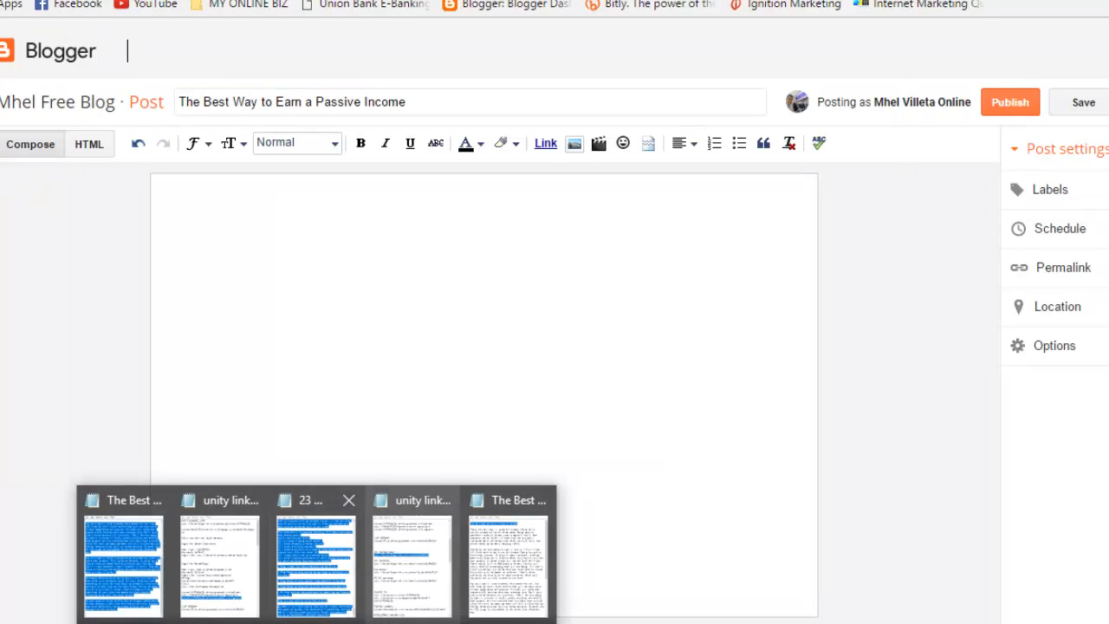
{"action": "left_click", "coordinate": [124, 559]}
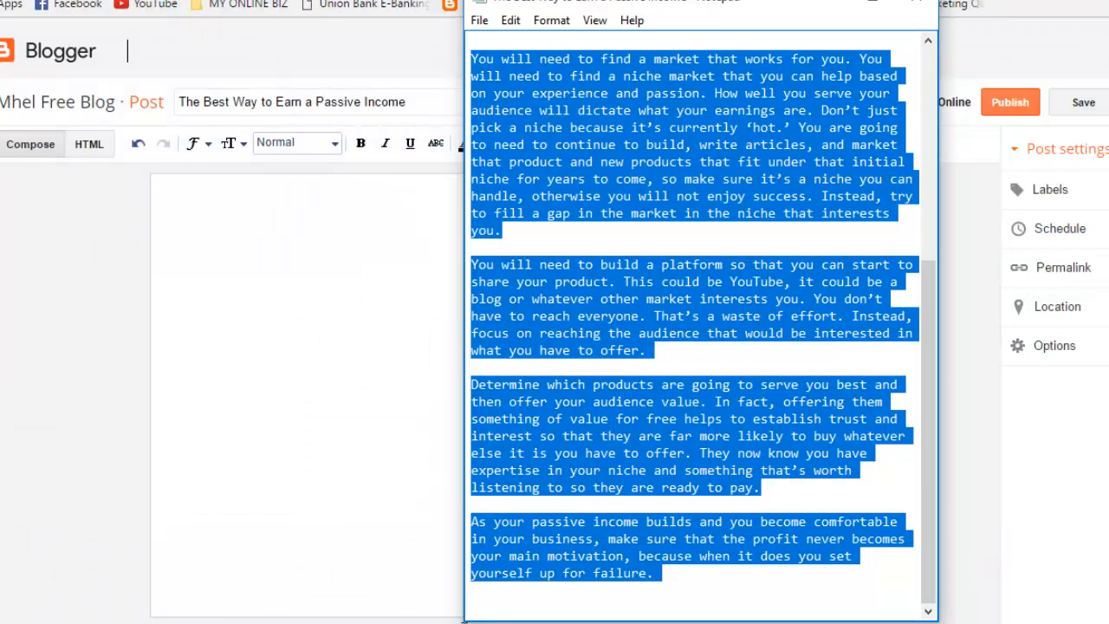
{"action": "left_click", "coordinate": [316, 623]}
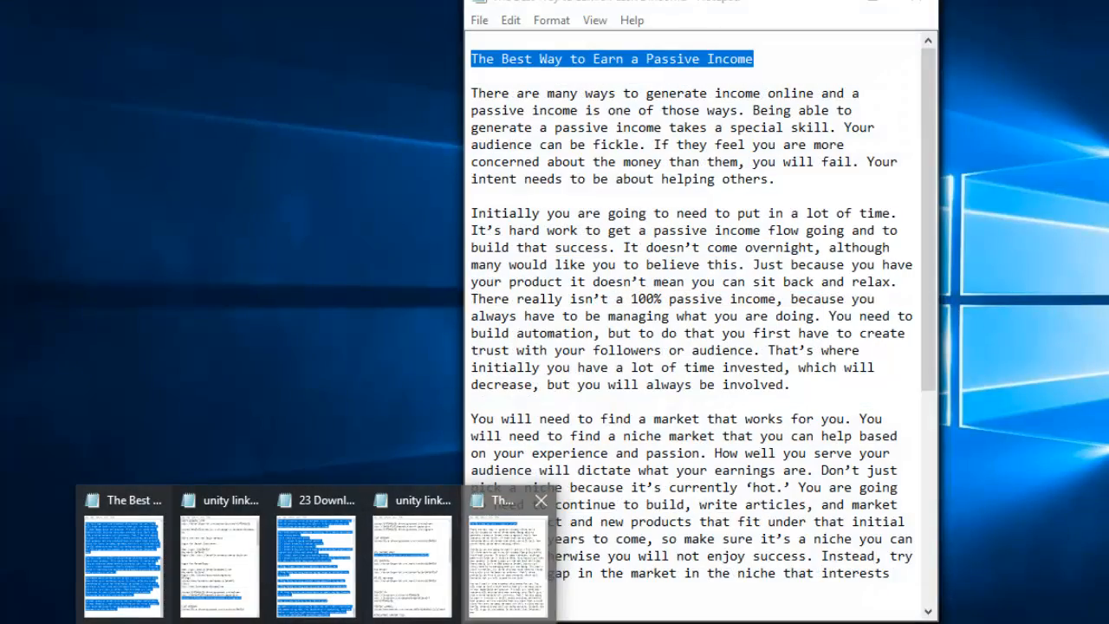
{"action": "left_click", "coordinate": [508, 559]}
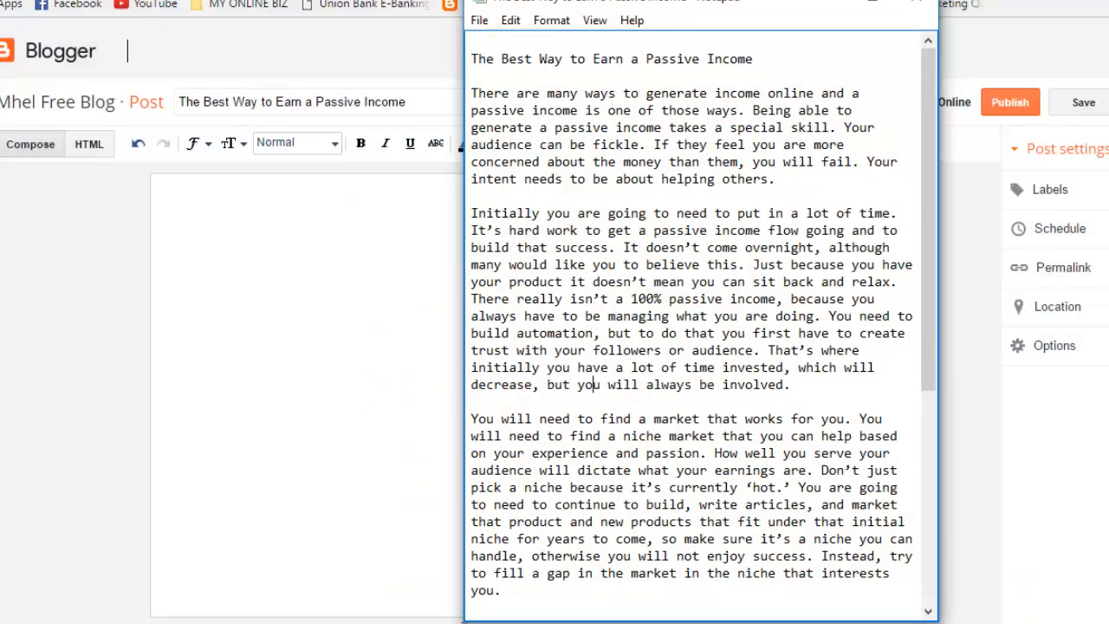
{"action": "key", "text": "ctrl+a"}
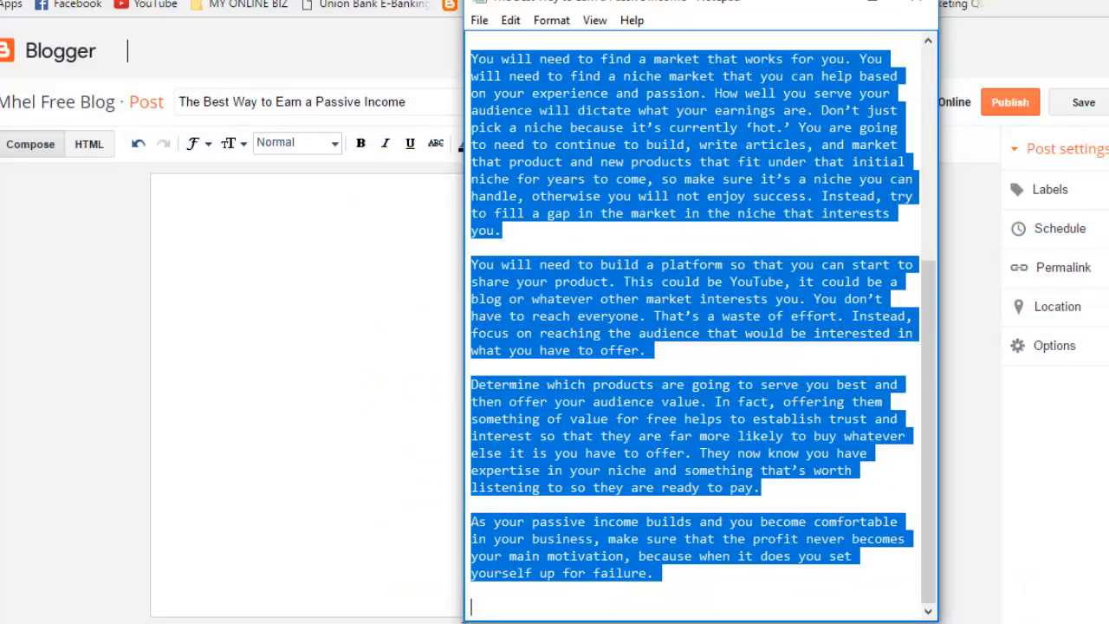
{"action": "left_click", "coordinate": [465, 621]}
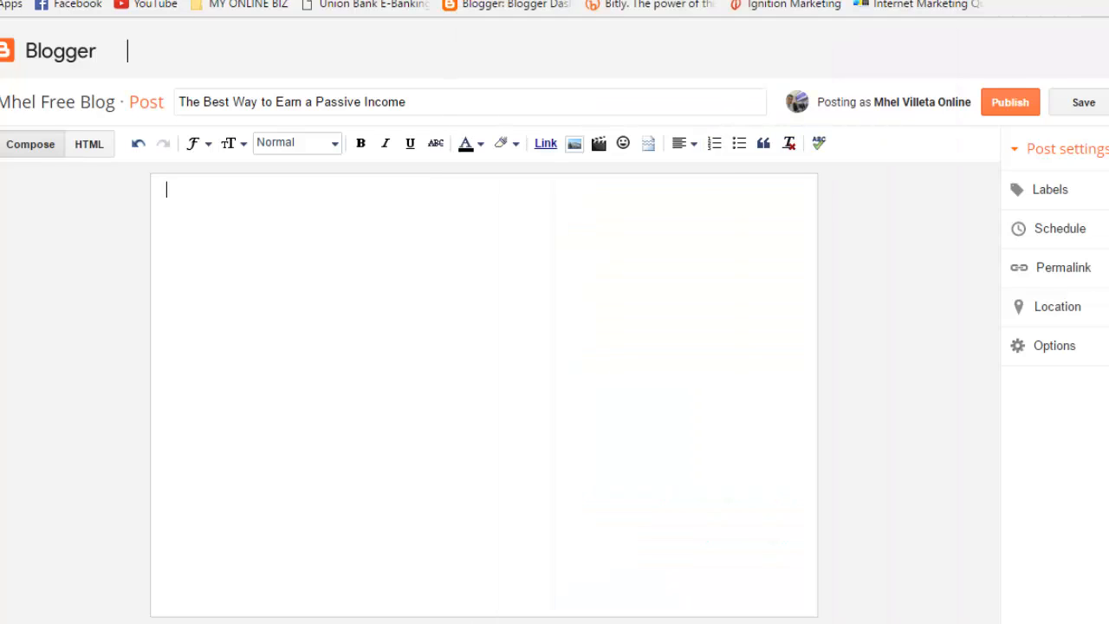
{"action": "left_click", "coordinate": [684, 143]}
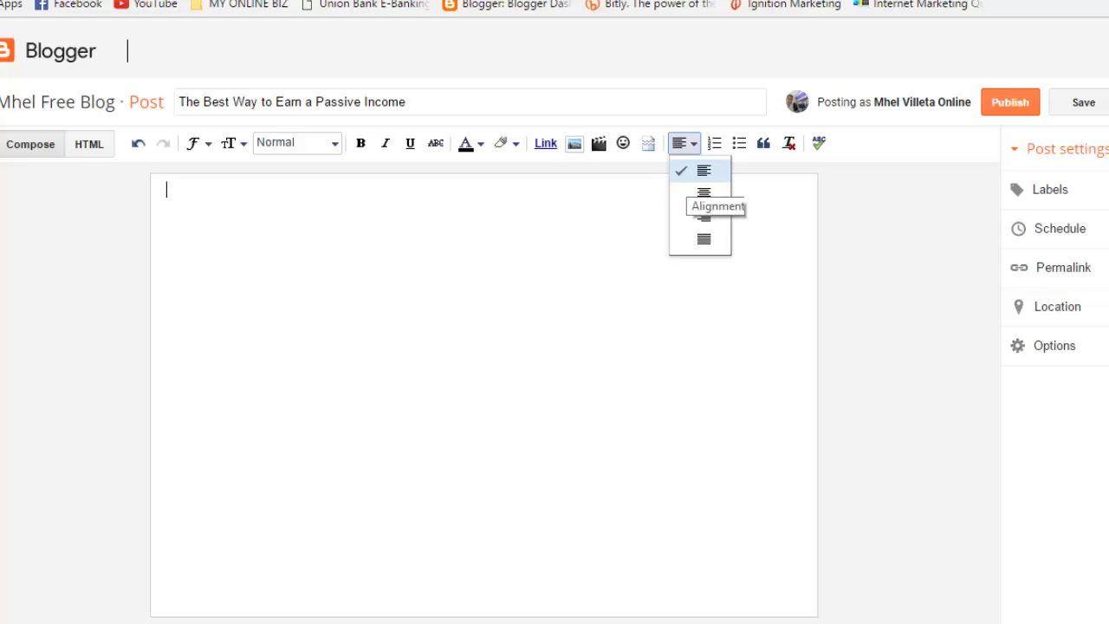
{"action": "left_click", "coordinate": [684, 143]}
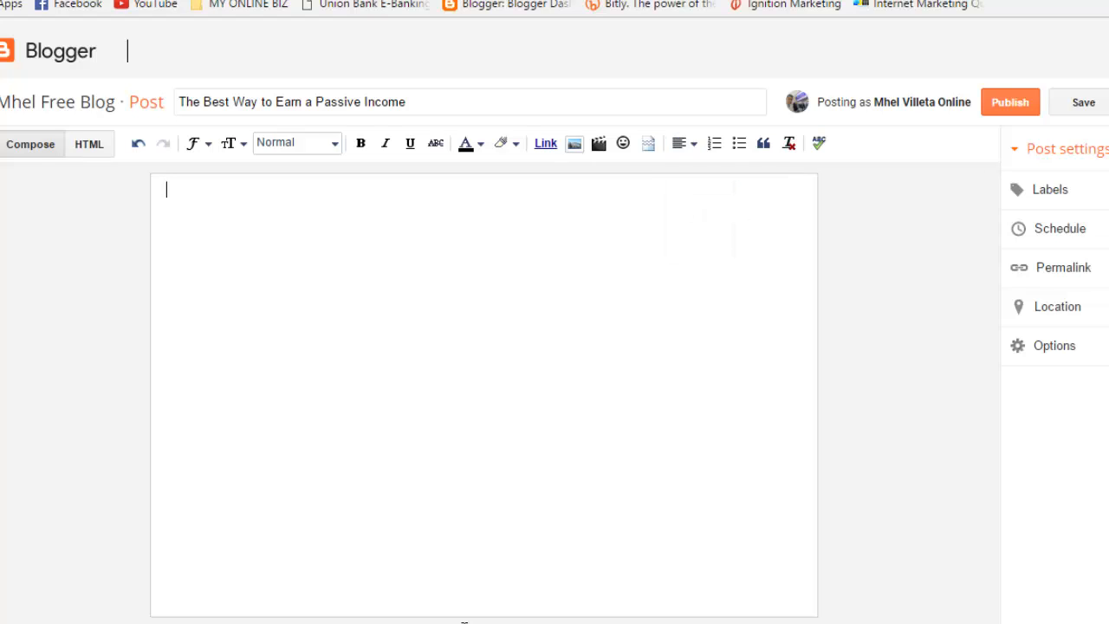
{"action": "key", "text": "ctrl+v"}
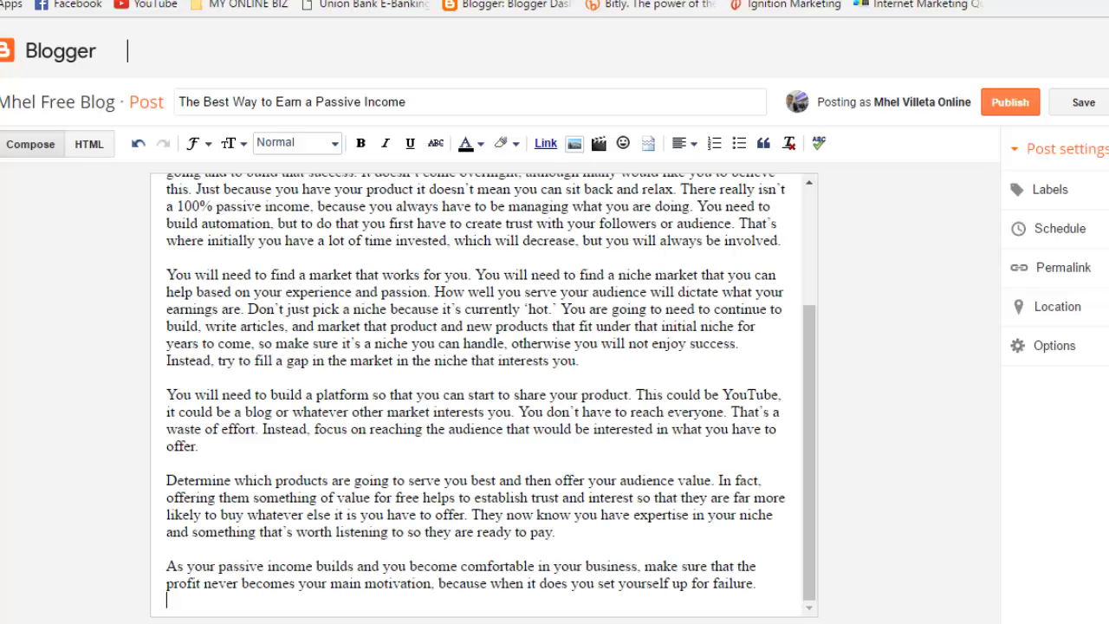
Step: Centre-align the empty top line of the post and bring up Add Images
{"action": "left_click_drag", "start_coordinate": [810, 451], "coordinate": [810, 336]}
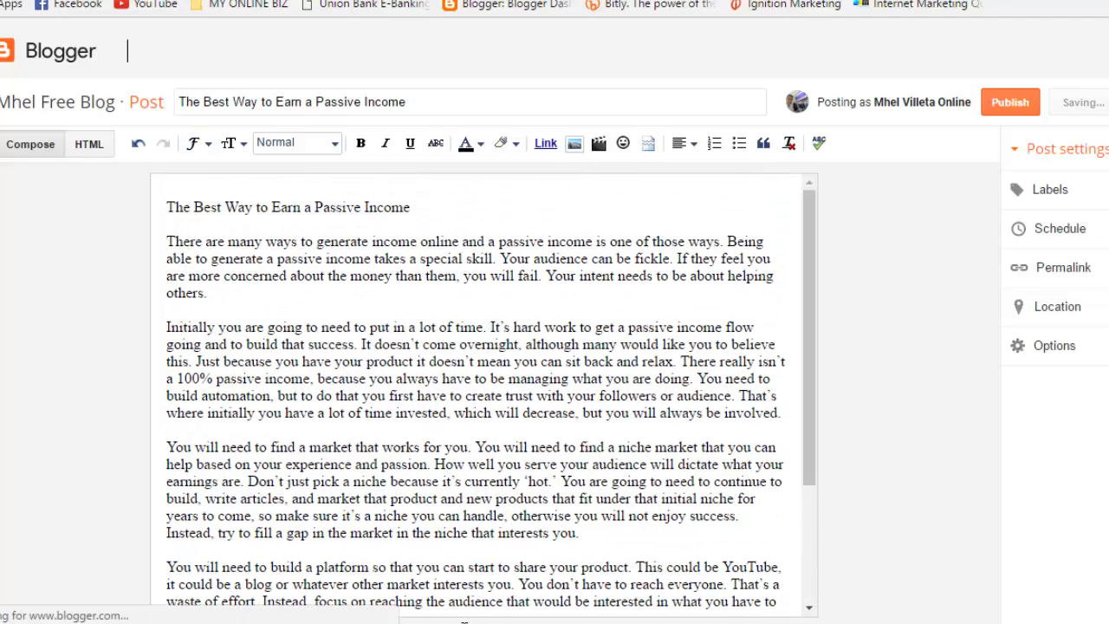
{"action": "left_click", "coordinate": [685, 143]}
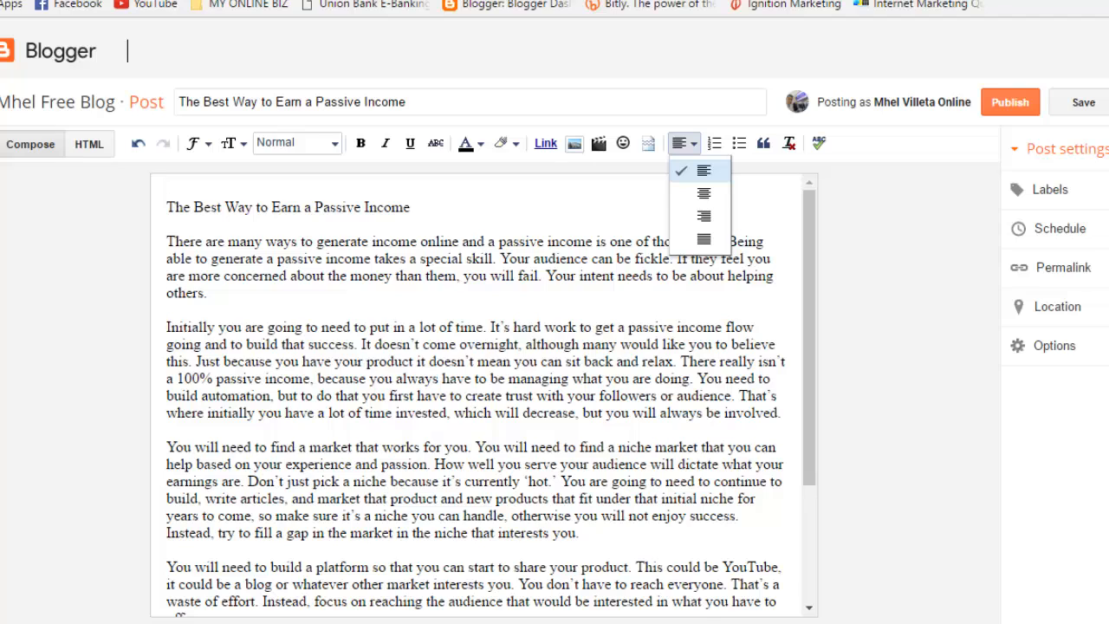
{"action": "left_click", "coordinate": [703, 194]}
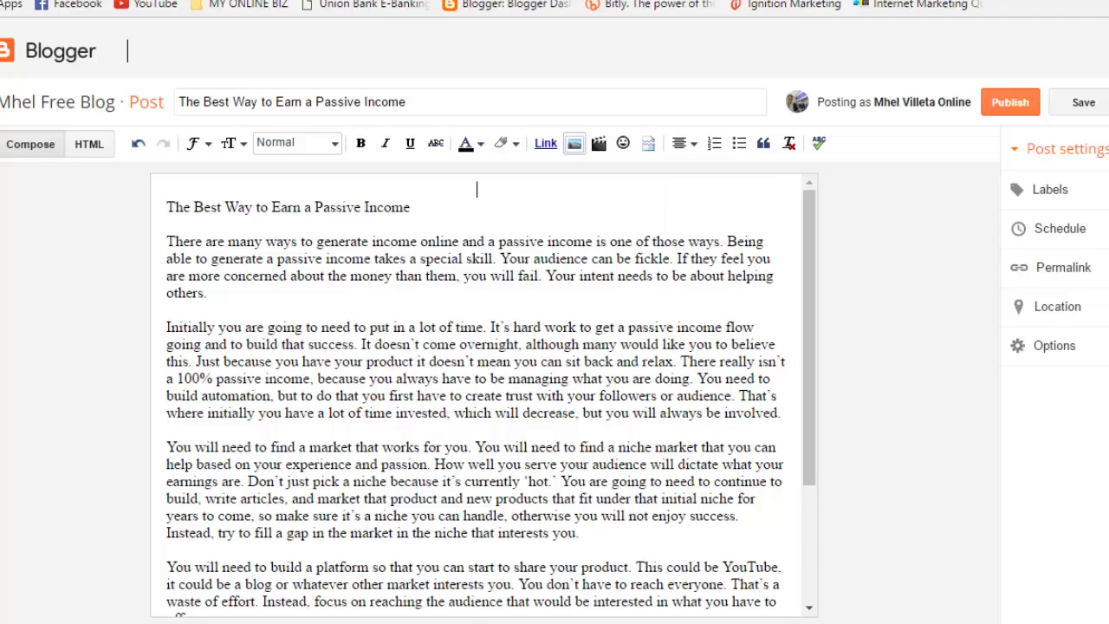
{"action": "left_click", "coordinate": [574, 143]}
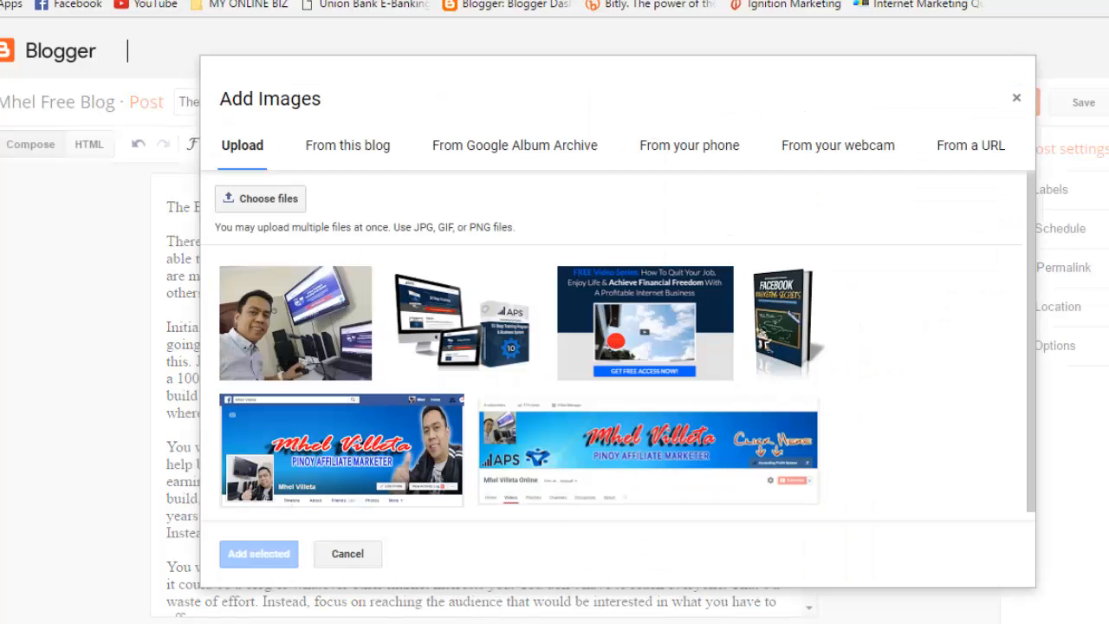
Step: Upload the Laptop-Lifestyle-Trading beach image and insert it at the top of the post
{"action": "left_click", "coordinate": [260, 197]}
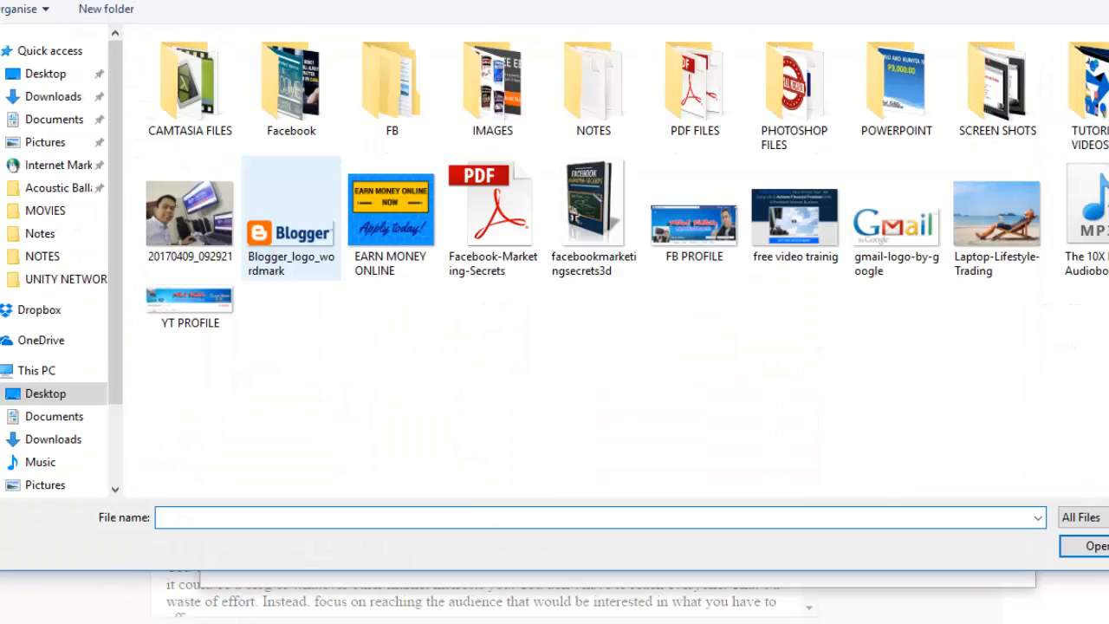
{"action": "left_click", "coordinate": [998, 218]}
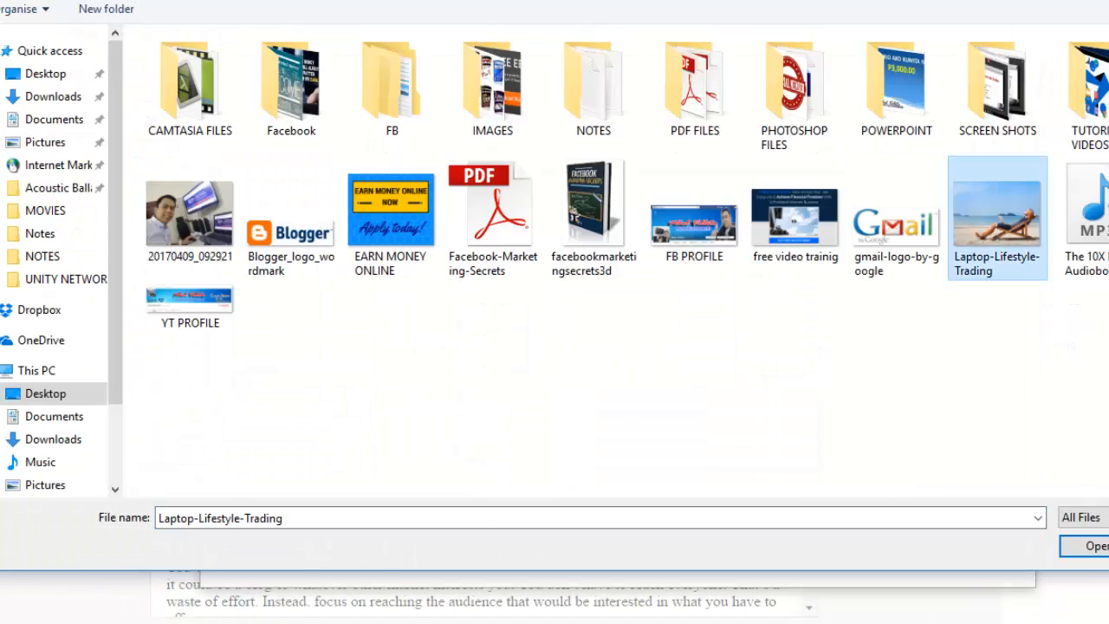
{"action": "left_click", "coordinate": [1093, 546]}
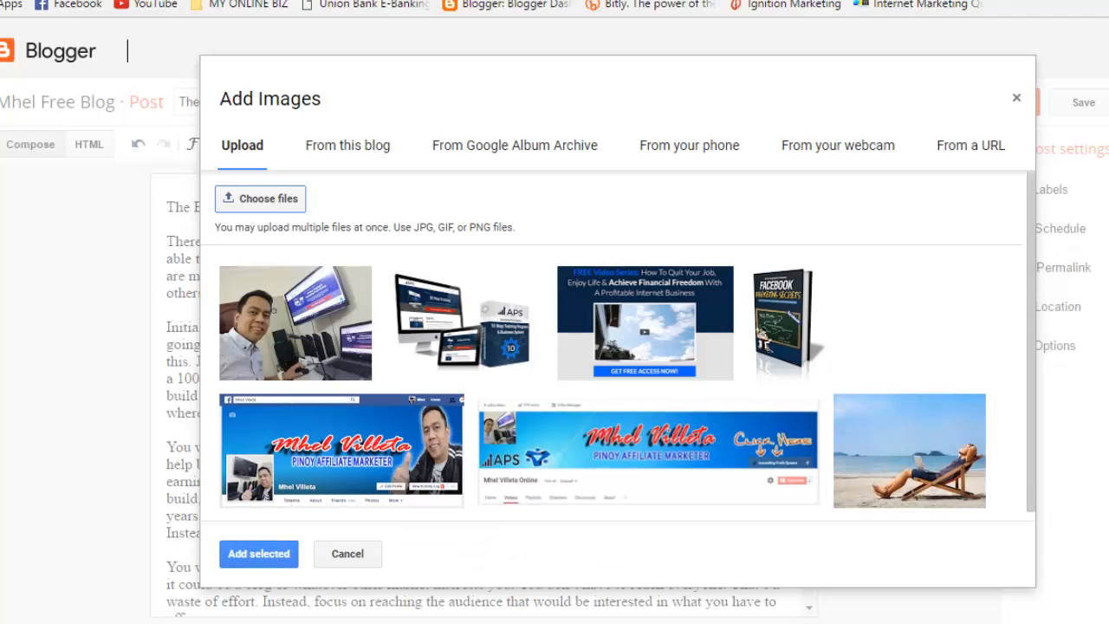
{"action": "left_click", "coordinate": [258, 553]}
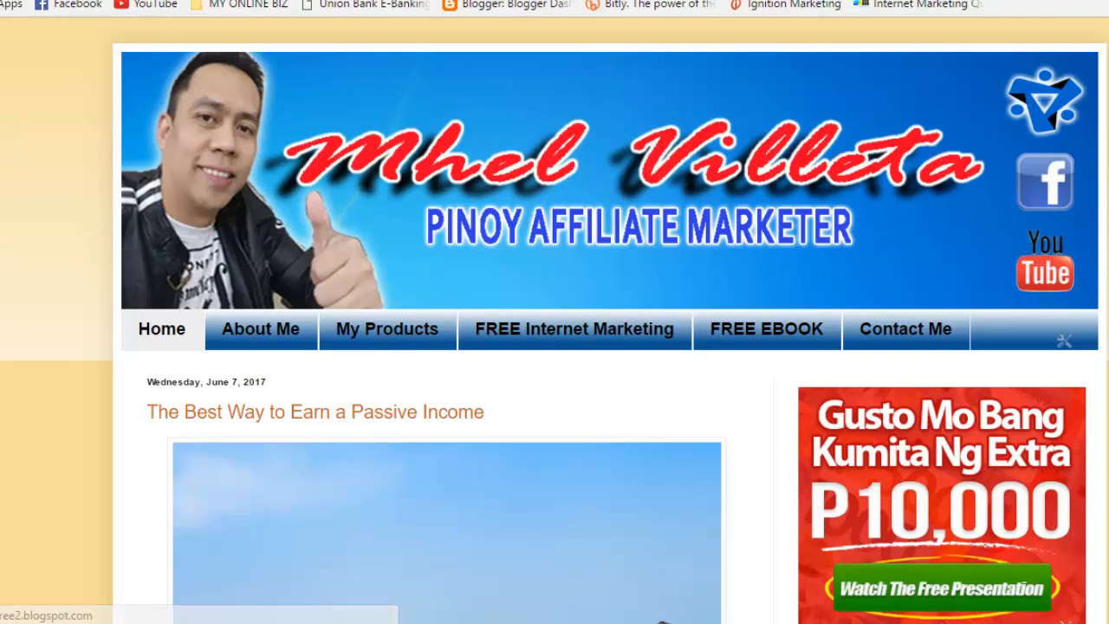
Step: Scroll through the published passive-income post and sidebar on the live blog
{"action": "scroll", "coordinate": [555, 347], "scroll_direction": "down", "scroll_amount": 3}
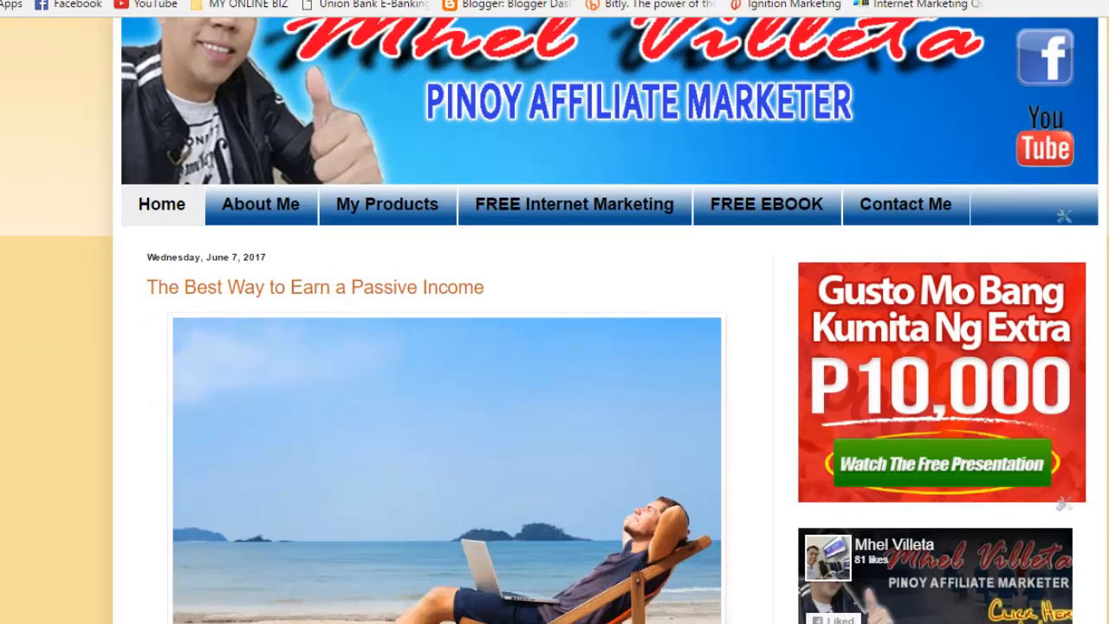
{"action": "scroll", "coordinate": [554, 347], "scroll_direction": "down", "scroll_amount": 2}
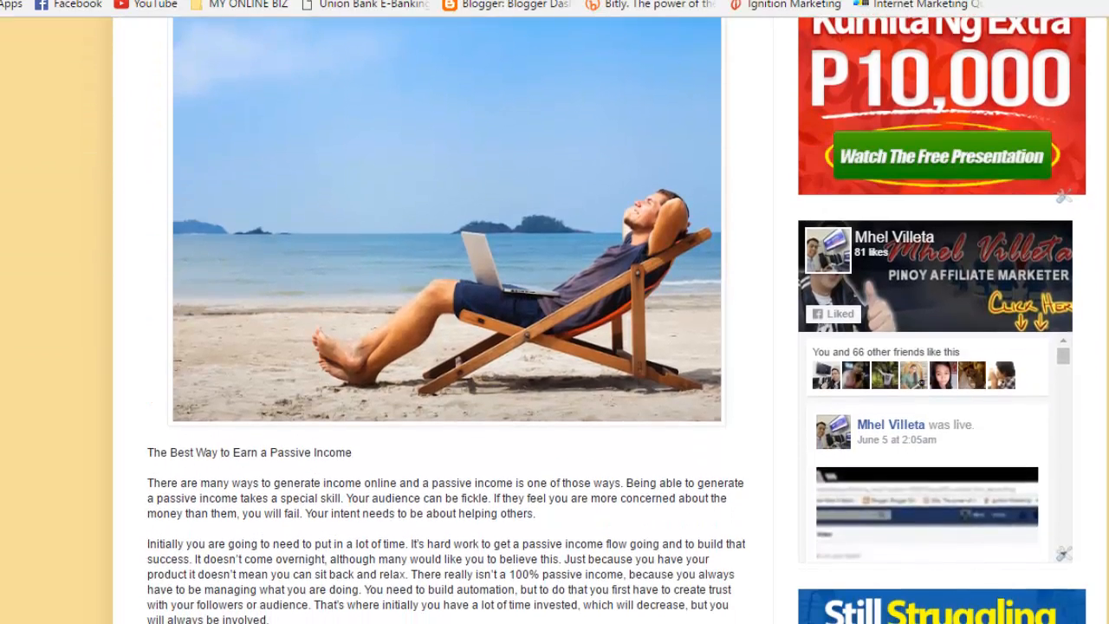
{"action": "scroll", "coordinate": [554, 346], "scroll_direction": "down", "scroll_amount": 3}
{"action": "scroll", "coordinate": [555, 347], "scroll_direction": "down", "scroll_amount": 3}
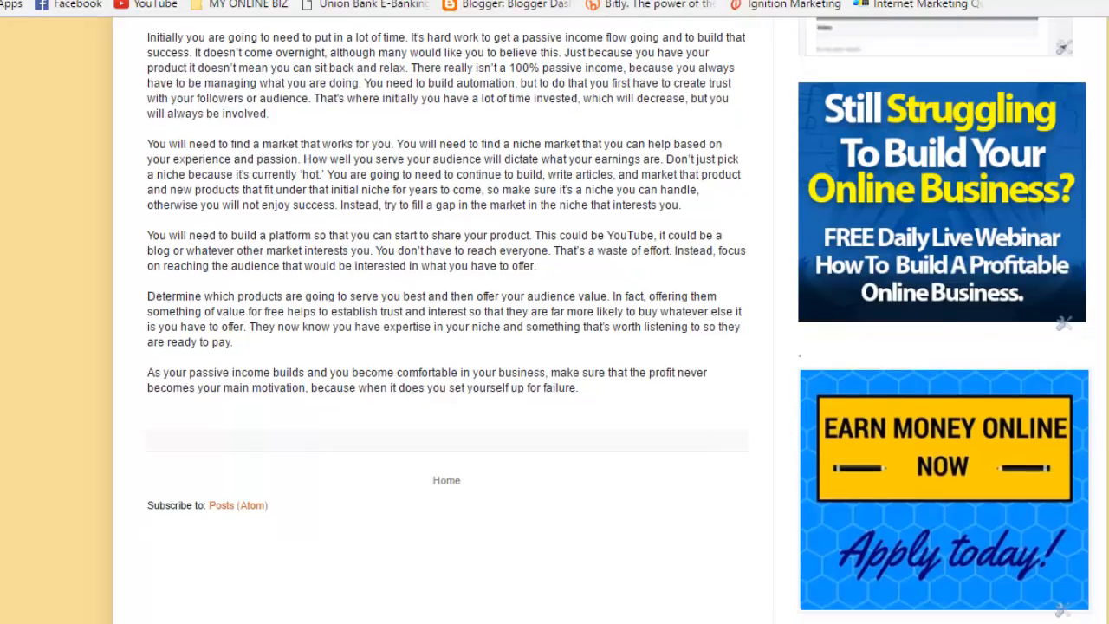
{"action": "scroll", "coordinate": [554, 347], "scroll_direction": "up", "scroll_amount": 3}
{"action": "scroll", "coordinate": [555, 347], "scroll_direction": "down", "scroll_amount": 5}
{"action": "scroll", "coordinate": [554, 346], "scroll_direction": "up", "scroll_amount": 16}
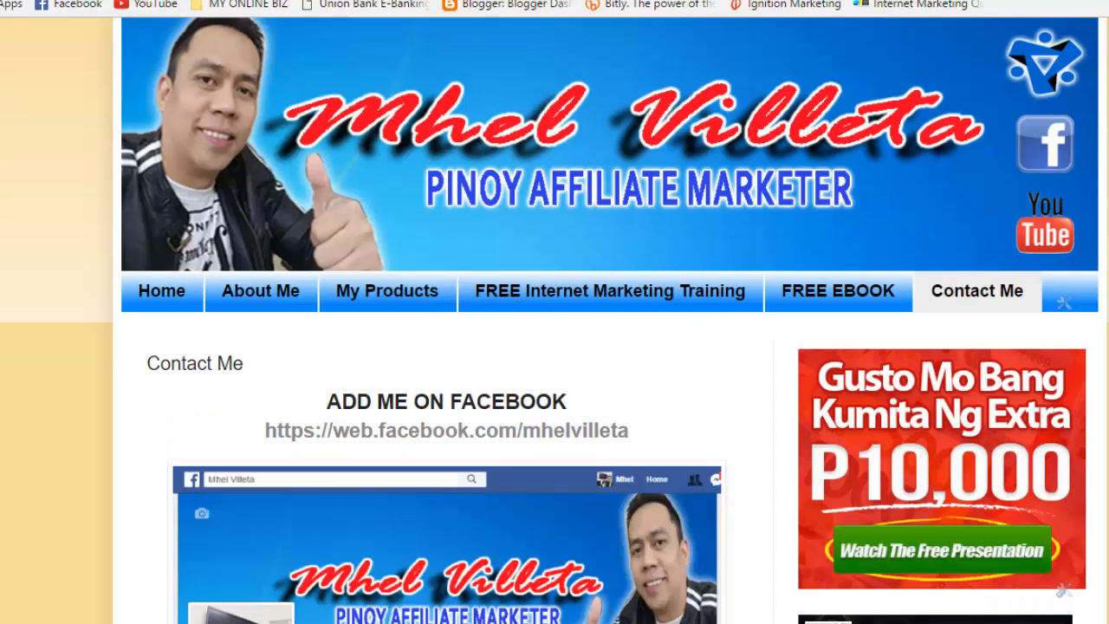
{"action": "scroll", "coordinate": [555, 347], "scroll_direction": "down", "scroll_amount": 15}
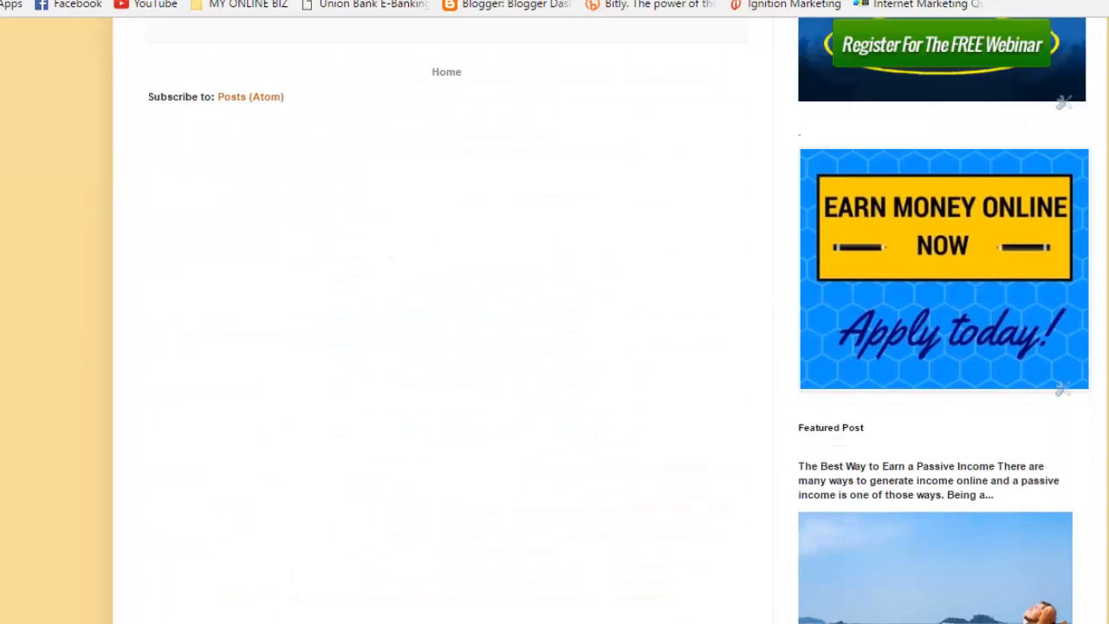
{"action": "scroll", "coordinate": [555, 347], "scroll_direction": "down", "scroll_amount": 1}
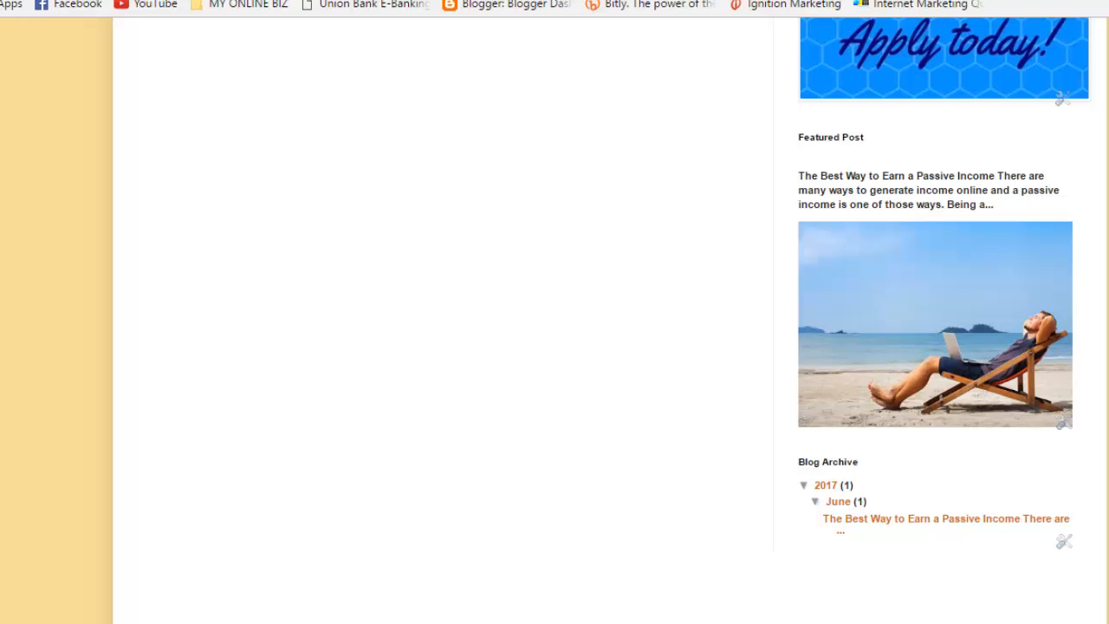
{"action": "scroll", "coordinate": [554, 347], "scroll_direction": "up", "scroll_amount": 4}
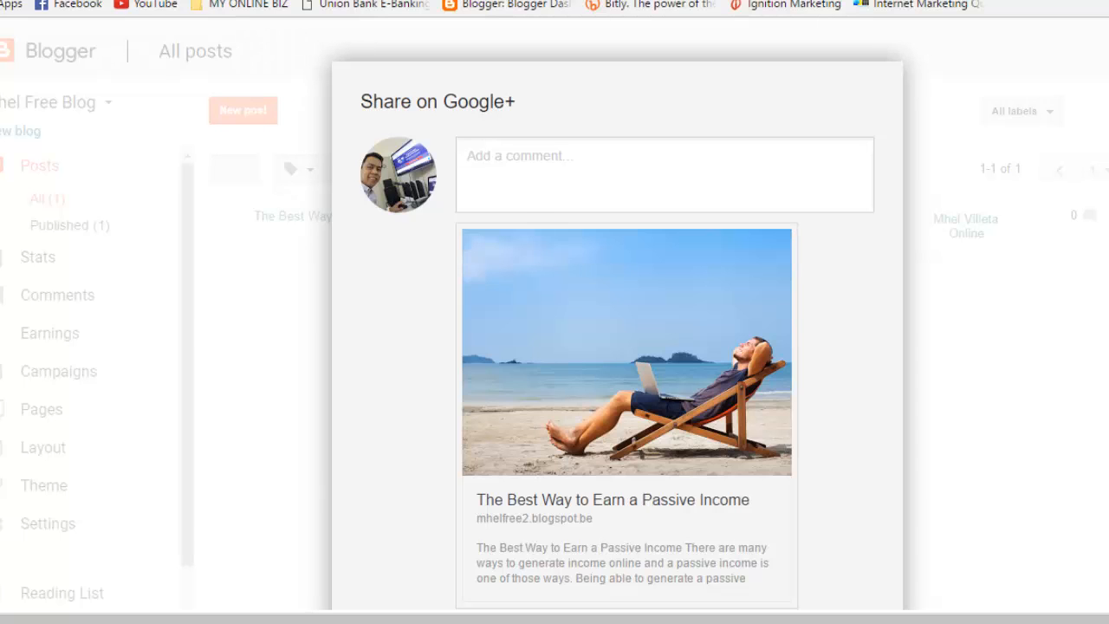
Step: Cancel the Google+ share prompt and scroll the Layout page to sidebar-right-1
{"action": "scroll", "coordinate": [617, 346], "scroll_direction": "down", "scroll_amount": 3}
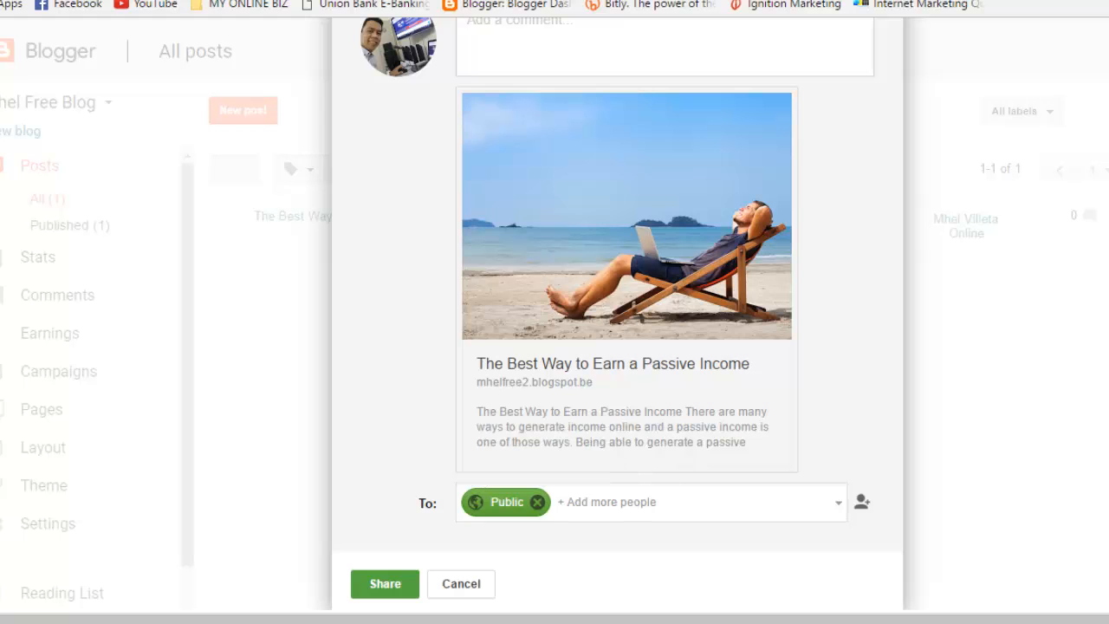
{"action": "left_click", "coordinate": [461, 583]}
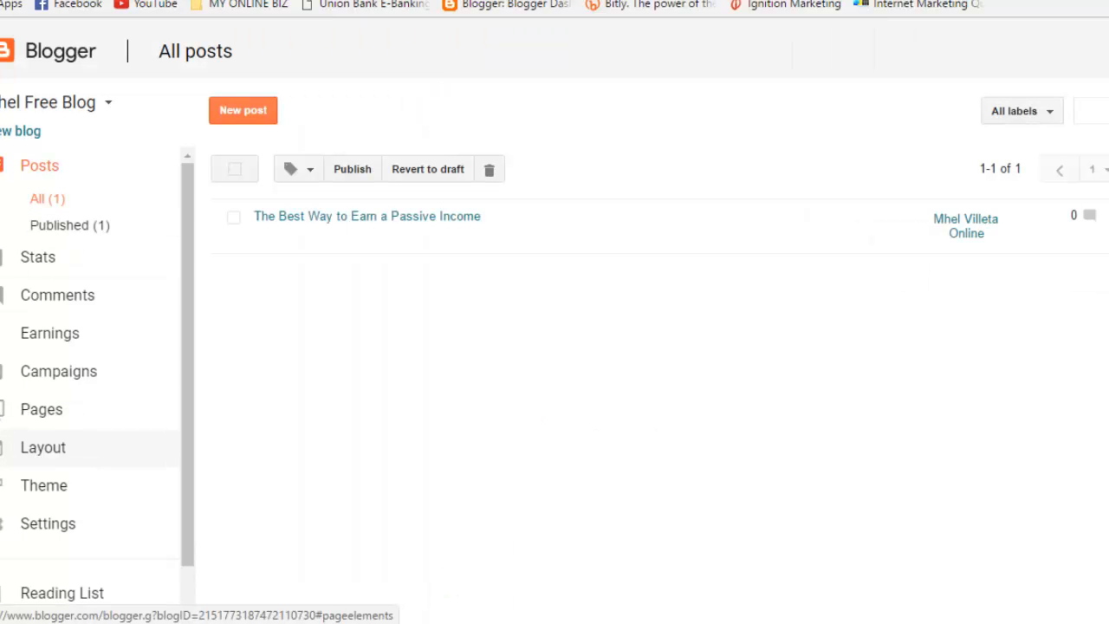
{"action": "left_click", "coordinate": [83, 383]}
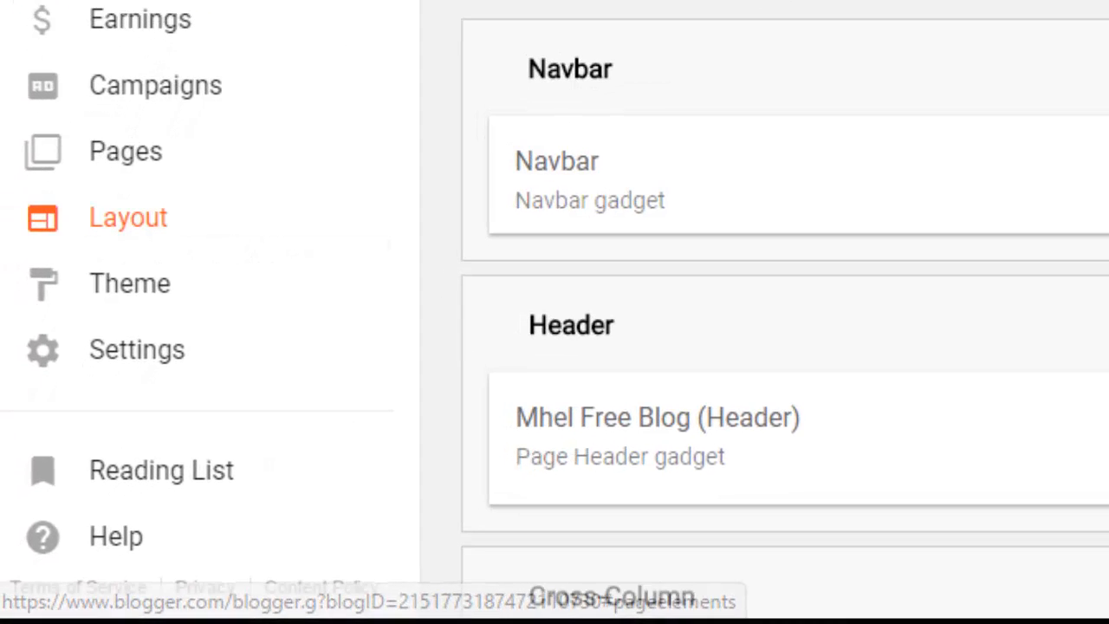
{"action": "scroll", "coordinate": [676, 347], "scroll_direction": "down", "scroll_amount": 8}
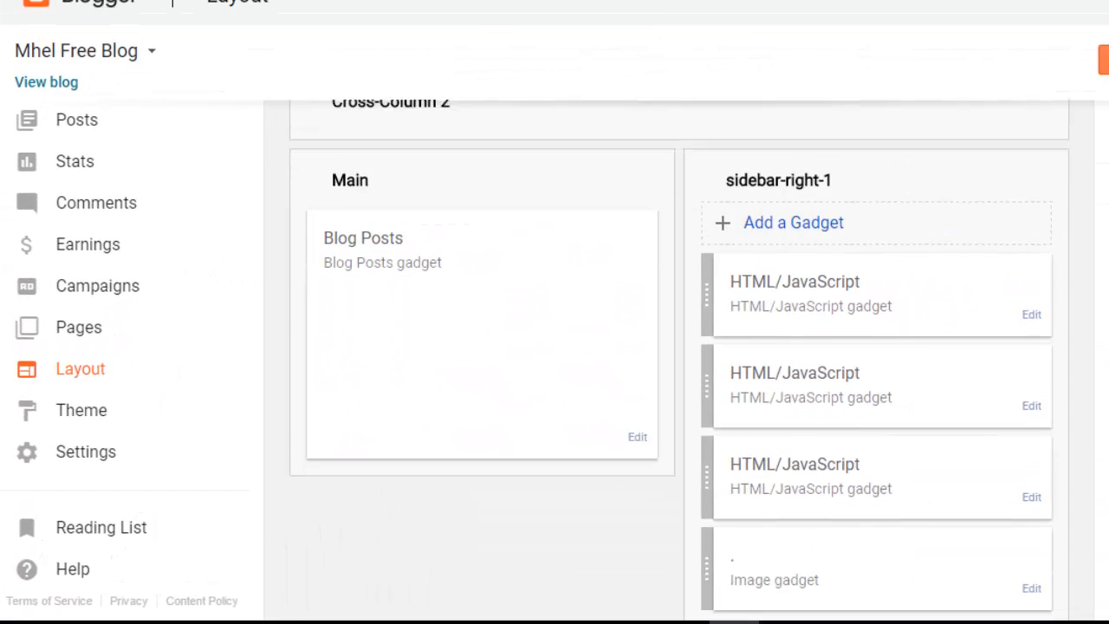
{"action": "scroll", "coordinate": [679, 361], "scroll_direction": "down", "scroll_amount": 2}
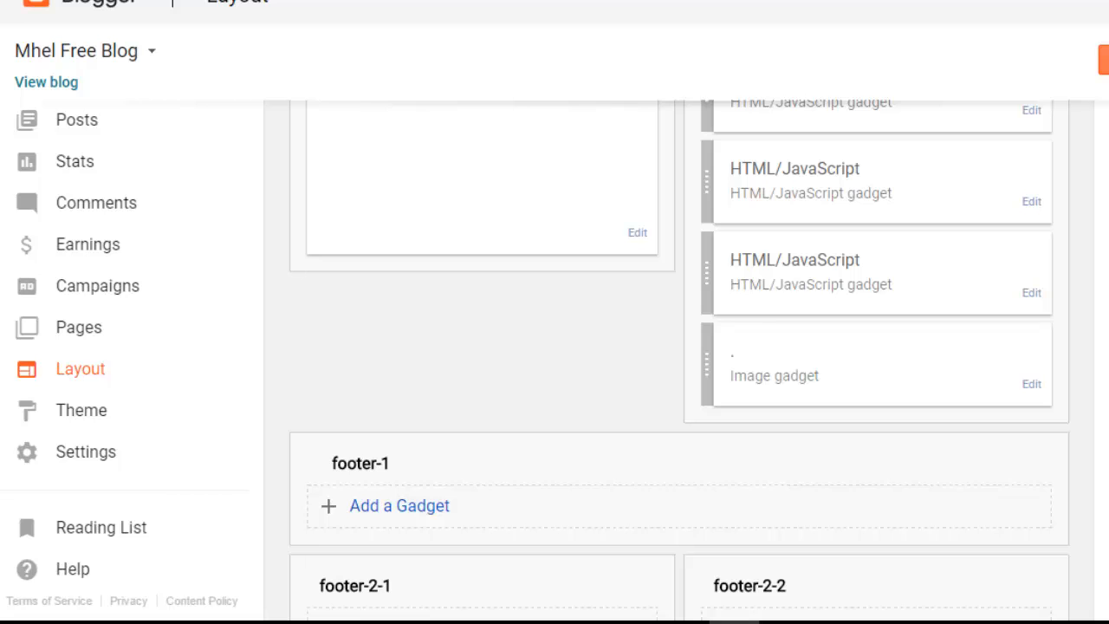
{"action": "scroll", "coordinate": [680, 361], "scroll_direction": "up", "scroll_amount": 4}
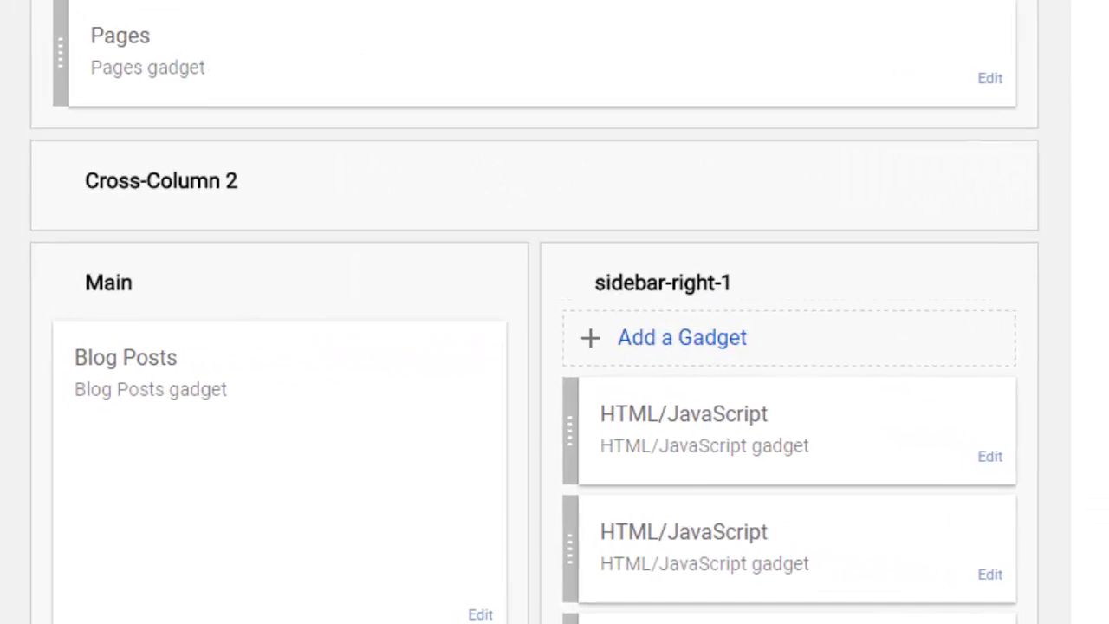
Step: Add a Featured Post gadget to sidebar-right-1
{"action": "left_click", "coordinate": [793, 391]}
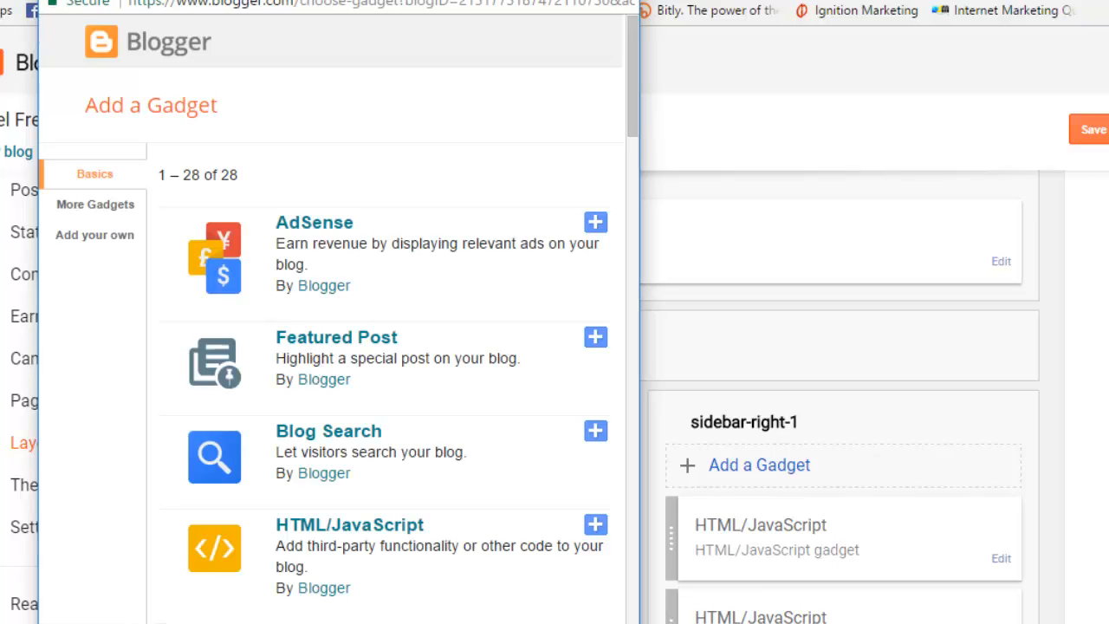
{"action": "scroll", "coordinate": [330, 347], "scroll_direction": "down", "scroll_amount": 2}
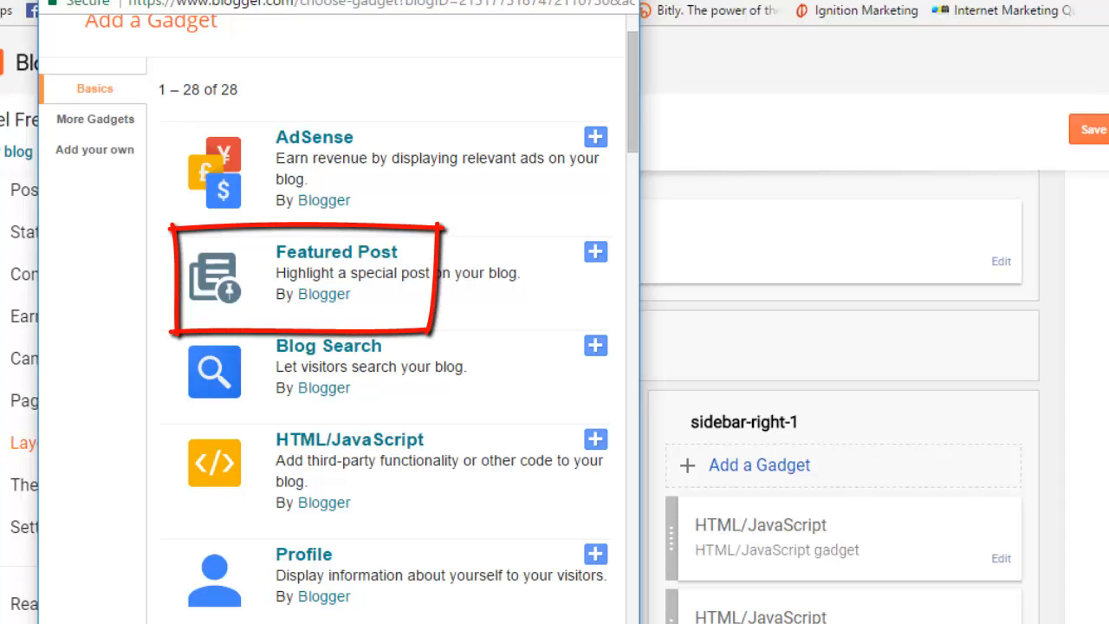
{"action": "left_click", "coordinate": [595, 252]}
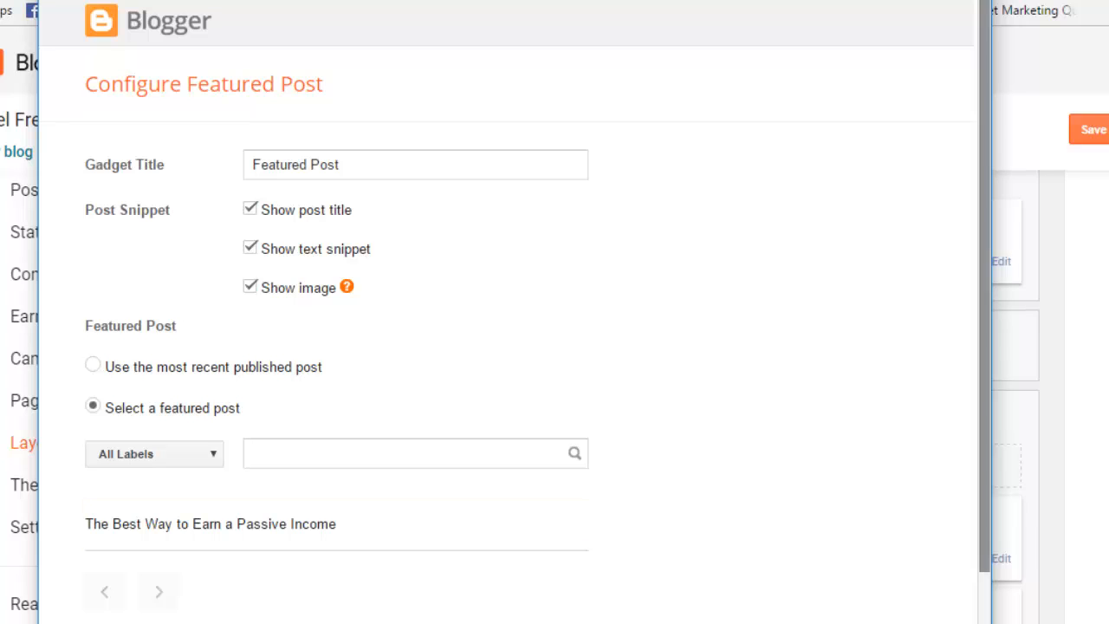
{"action": "scroll", "coordinate": [512, 329], "scroll_direction": "down", "scroll_amount": 3}
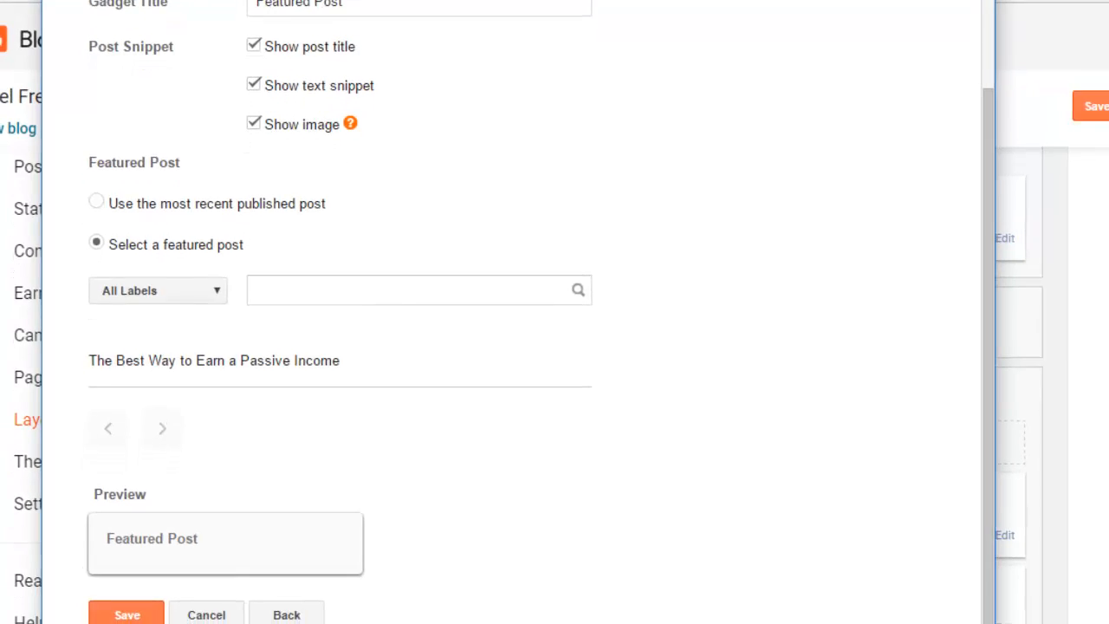
{"action": "left_click", "coordinate": [133, 580]}
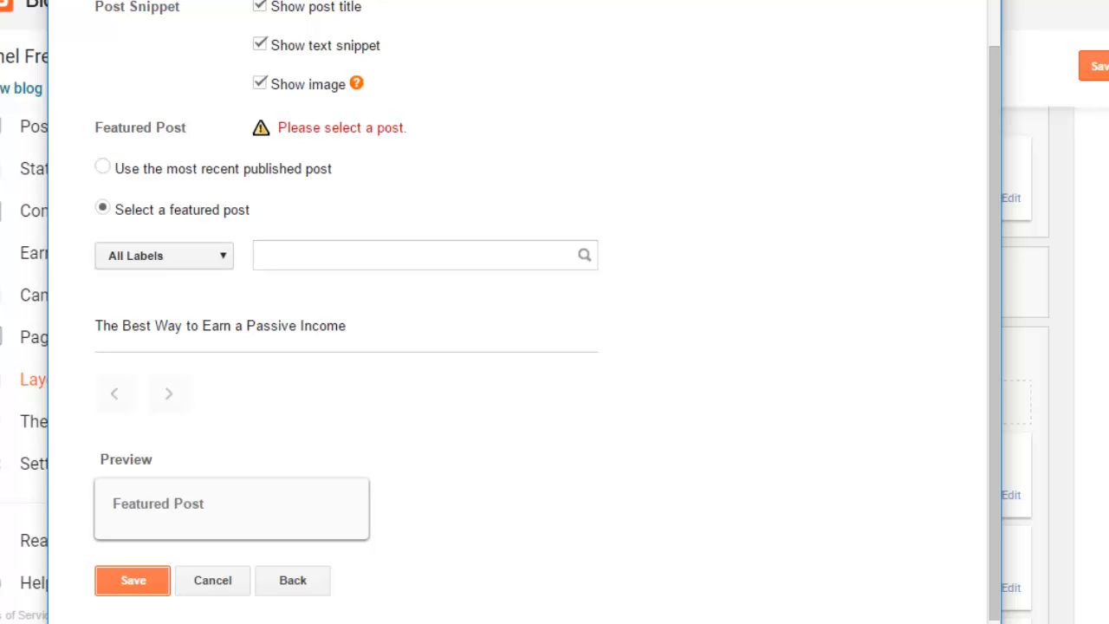
Step: Feature the most recent published post with title, snippet and image, and save the gadget
{"action": "left_click", "coordinate": [164, 256]}
{"action": "left_click", "coordinate": [164, 257]}
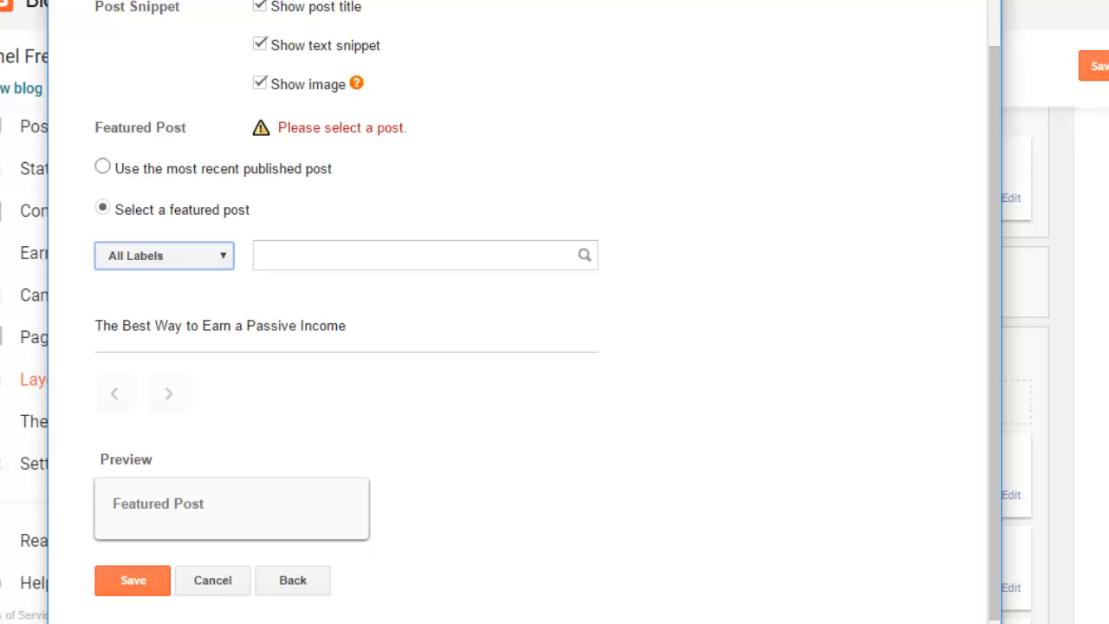
{"action": "left_click", "coordinate": [102, 166]}
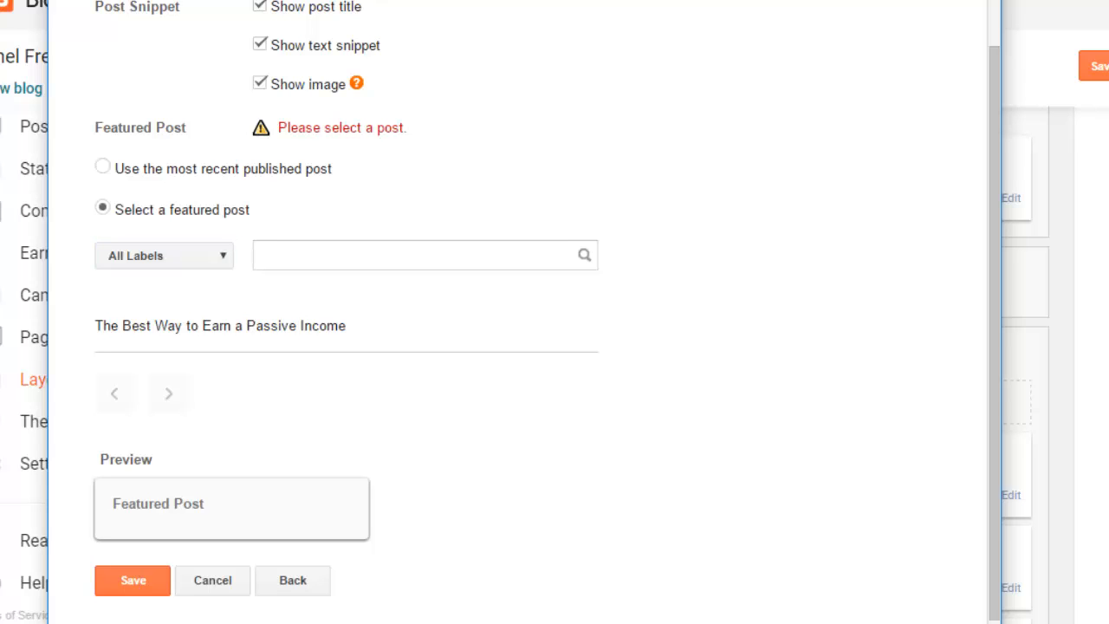
{"action": "left_click", "coordinate": [103, 167]}
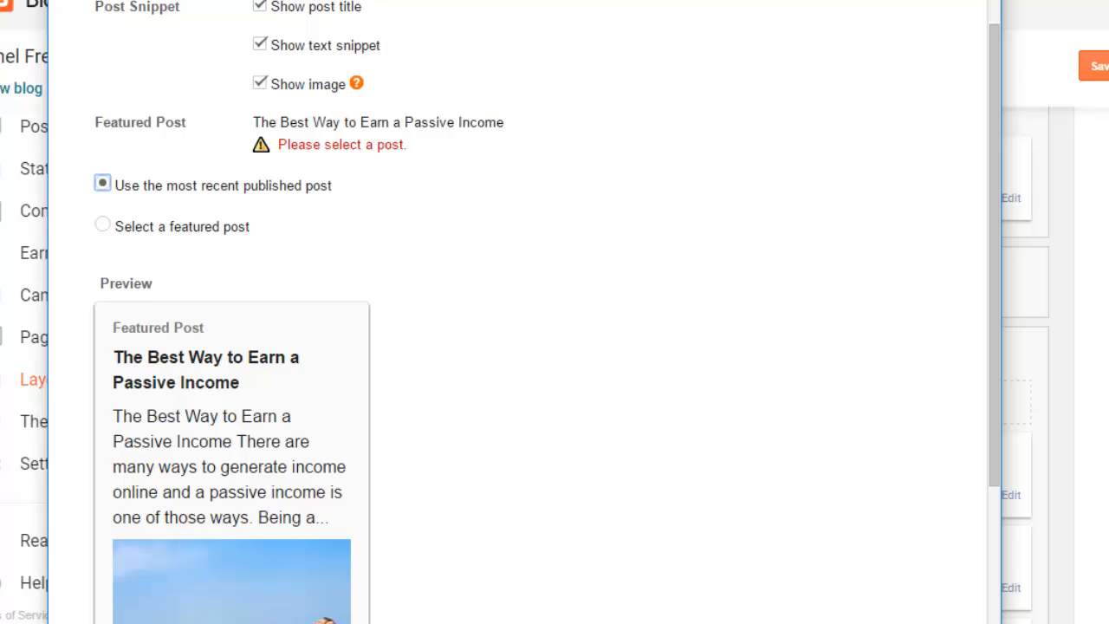
{"action": "scroll", "coordinate": [994, 260], "scroll_direction": "down", "scroll_amount": 3}
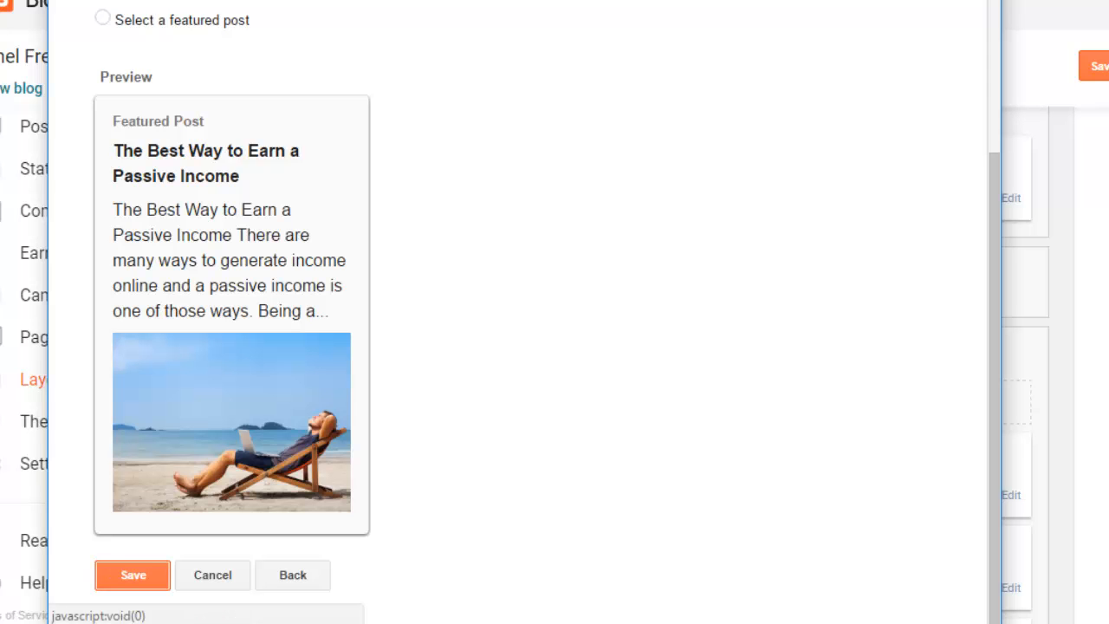
{"action": "left_click", "coordinate": [133, 575]}
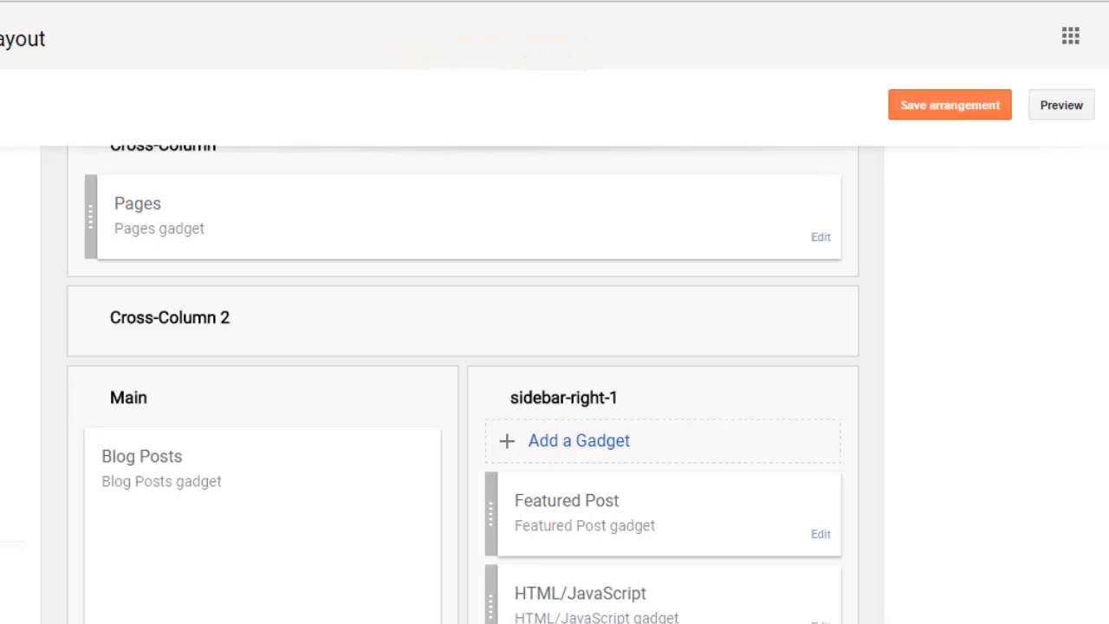
Step: Drag the Featured Post gadget below the Image gadget and save the arrangement
{"action": "scroll", "coordinate": [462, 382], "scroll_direction": "down", "scroll_amount": 3}
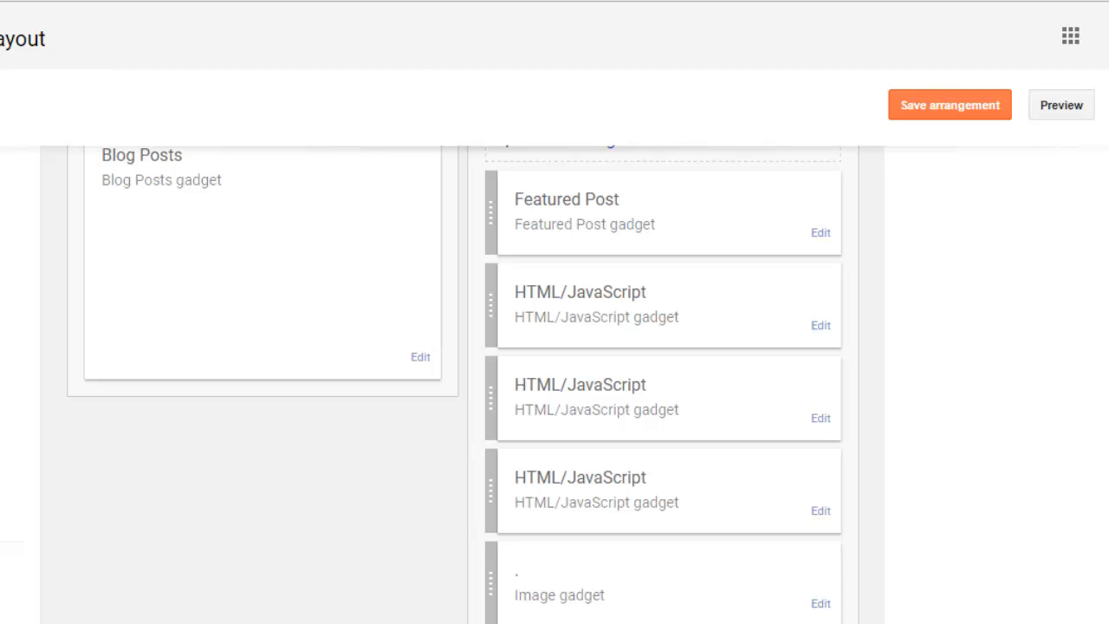
{"action": "left_click_drag", "start_coordinate": [491, 213], "coordinate": [507, 598]}
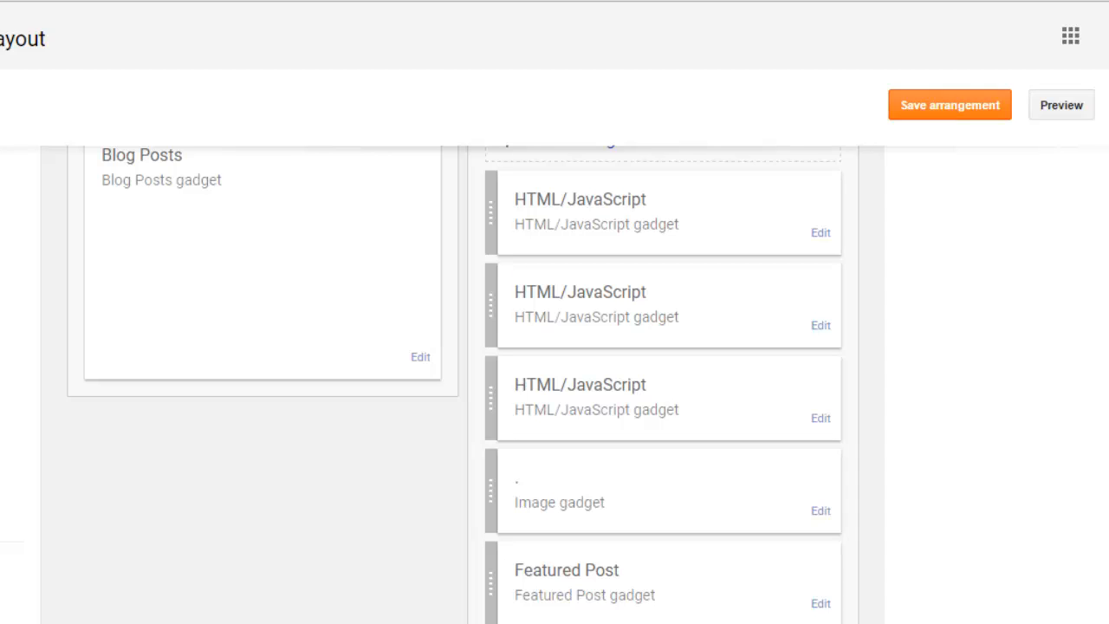
{"action": "left_click", "coordinate": [950, 104]}
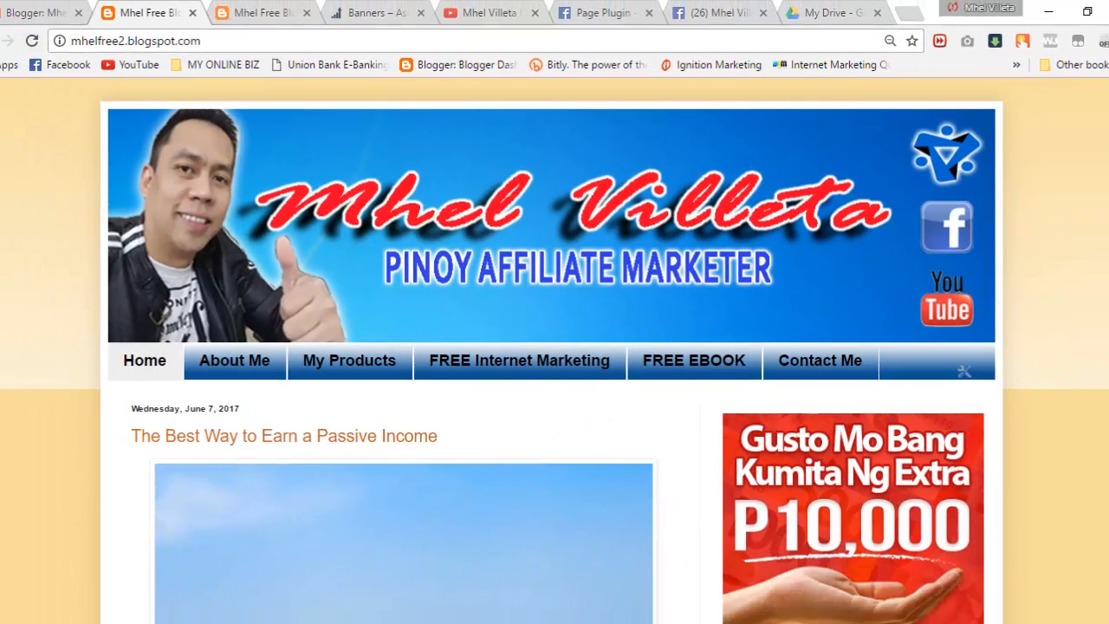
Step: Reload the live blog, check its Featured Post, and view the About Me page
{"action": "left_click", "coordinate": [31, 40]}
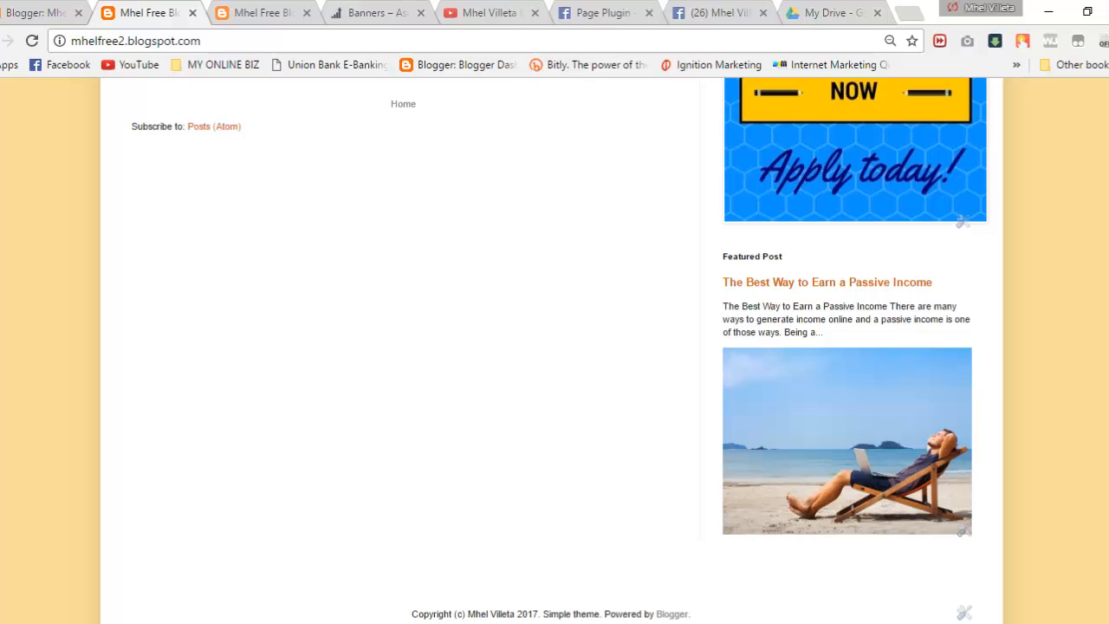
{"action": "scroll", "coordinate": [554, 350], "scroll_direction": "up", "scroll_amount": 12}
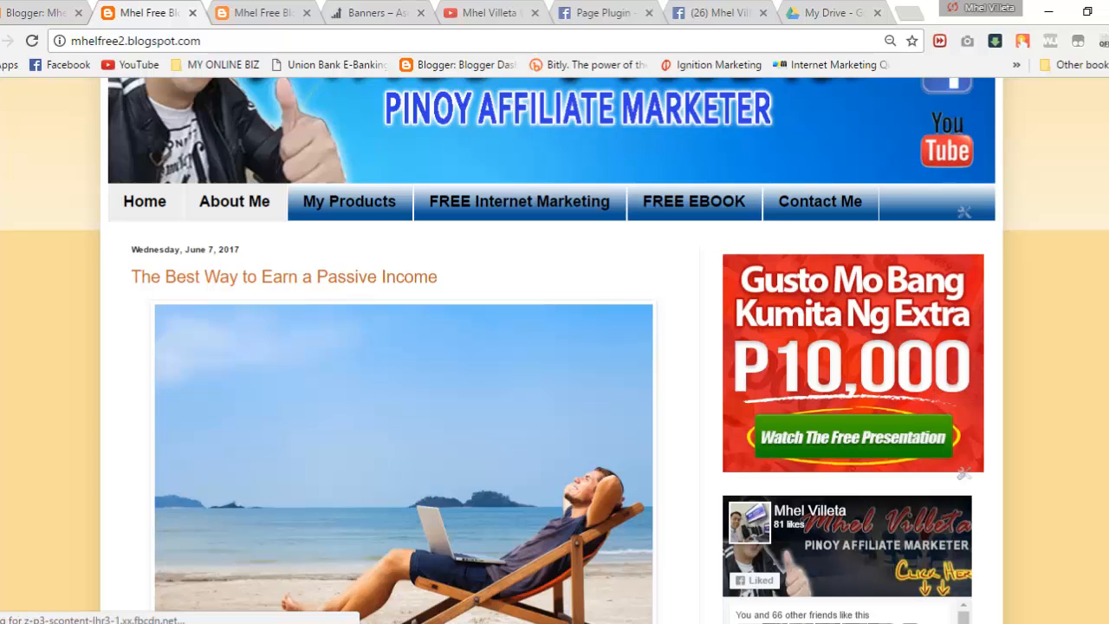
{"action": "left_click", "coordinate": [234, 201]}
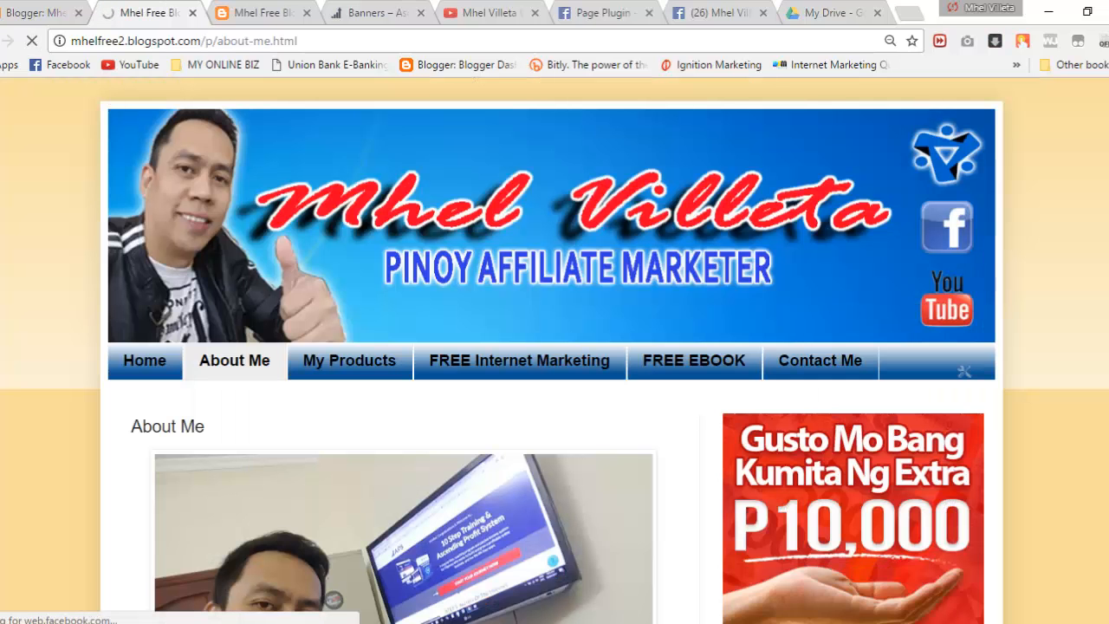
{"action": "scroll", "coordinate": [554, 347], "scroll_direction": "down", "scroll_amount": 2}
{"action": "scroll", "coordinate": [555, 346], "scroll_direction": "up", "scroll_amount": 1}
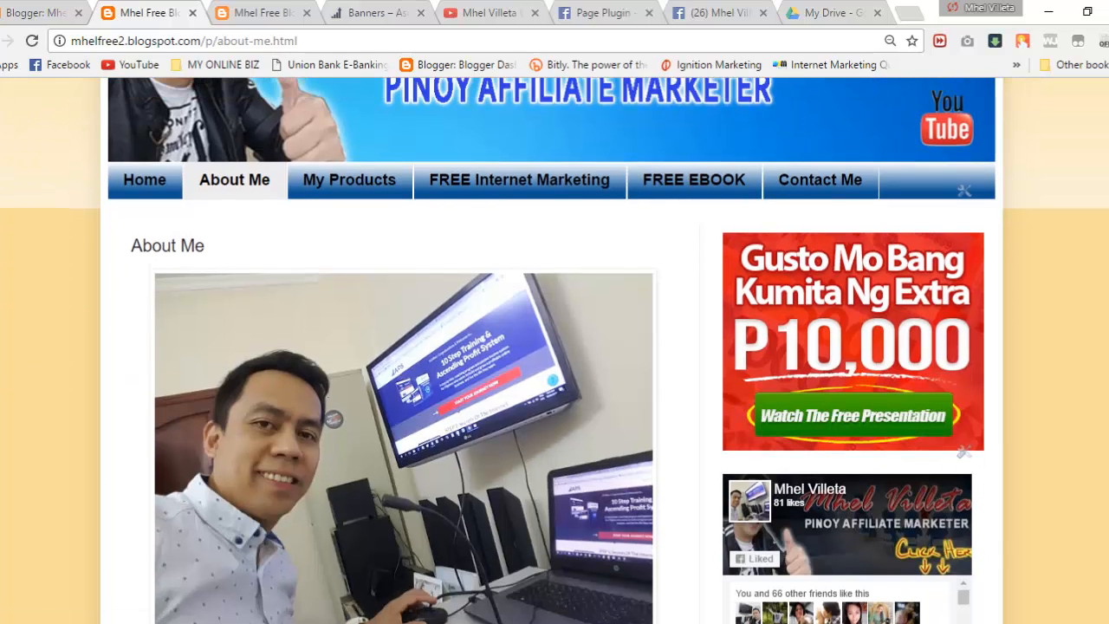
Step: Review the My Products page, then the FREE EBOOK page offering Facebook Marketing Secrets
{"action": "left_click", "coordinate": [349, 180]}
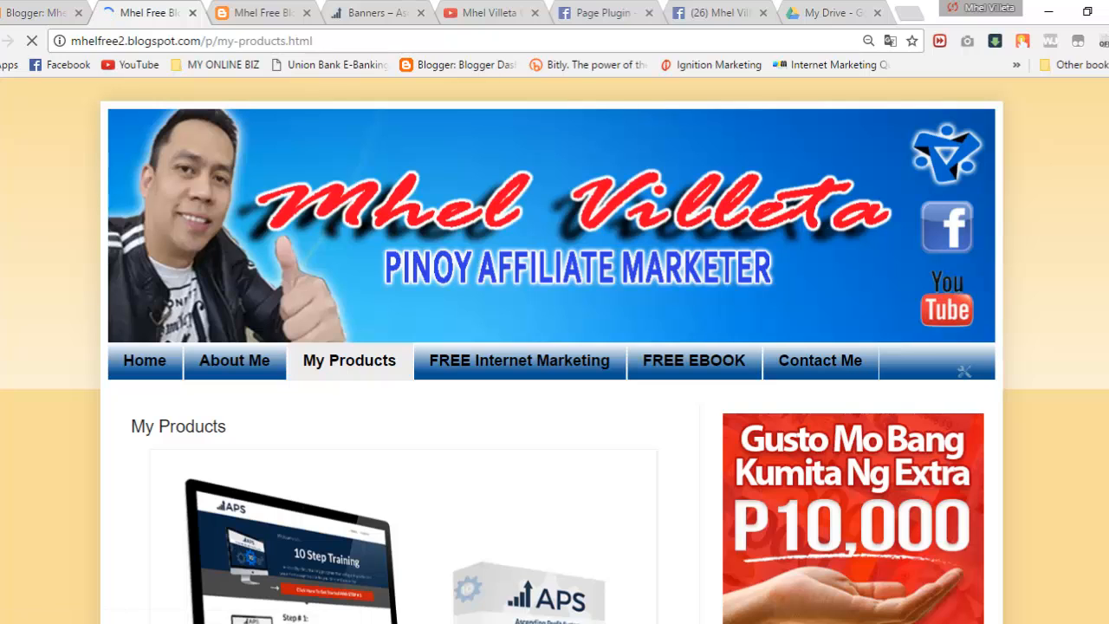
{"action": "scroll", "coordinate": [555, 346], "scroll_direction": "down", "scroll_amount": 2}
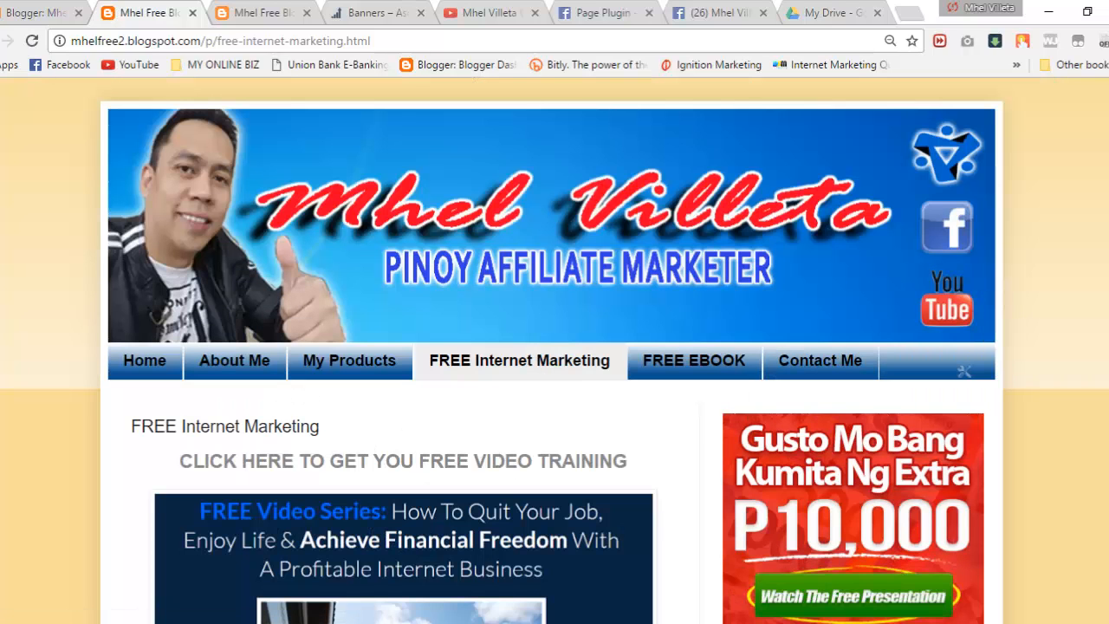
{"action": "scroll", "coordinate": [554, 347], "scroll_direction": "down", "scroll_amount": 2}
{"action": "scroll", "coordinate": [555, 346], "scroll_direction": "down", "scroll_amount": 1}
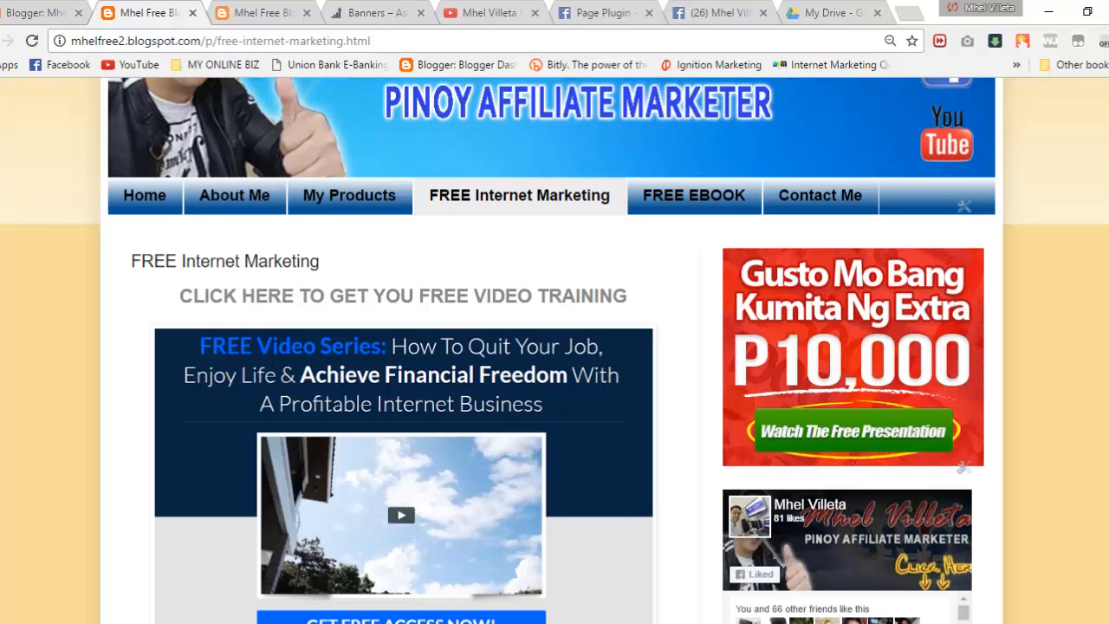
{"action": "left_click", "coordinate": [695, 195]}
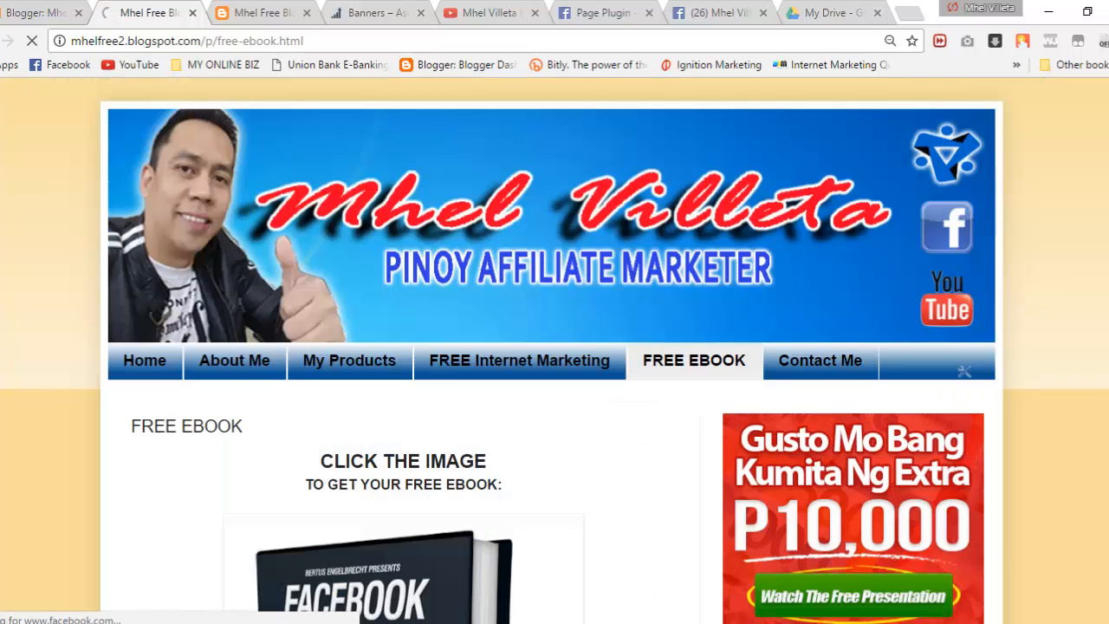
{"action": "scroll", "coordinate": [554, 347], "scroll_direction": "down", "scroll_amount": 2}
{"action": "scroll", "coordinate": [555, 347], "scroll_direction": "down", "scroll_amount": 2}
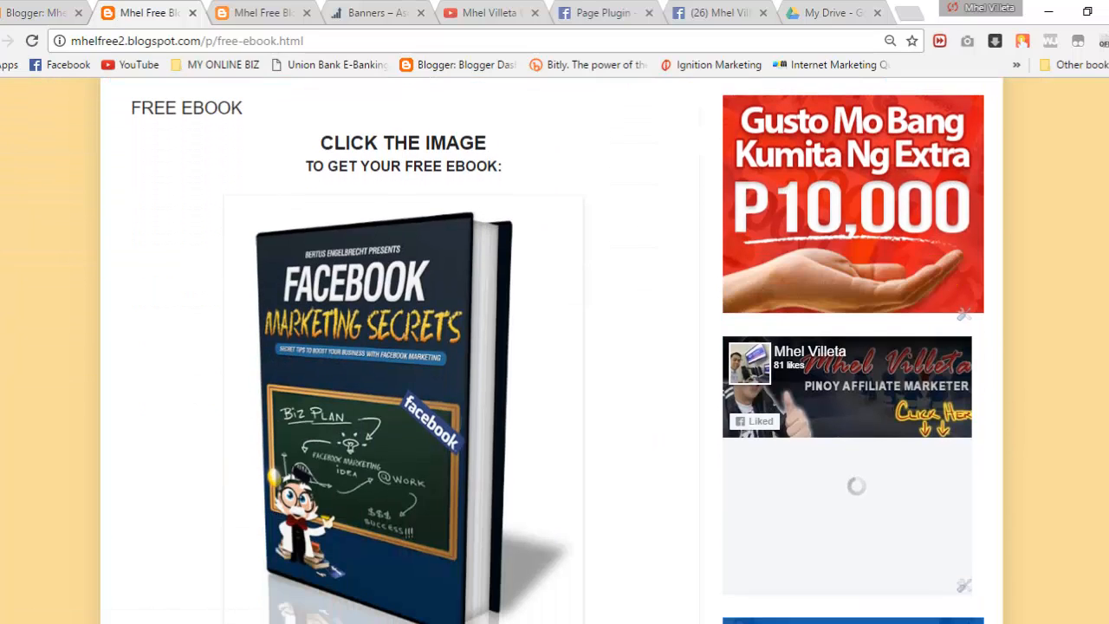
{"action": "scroll", "coordinate": [554, 347], "scroll_direction": "up", "scroll_amount": 4}
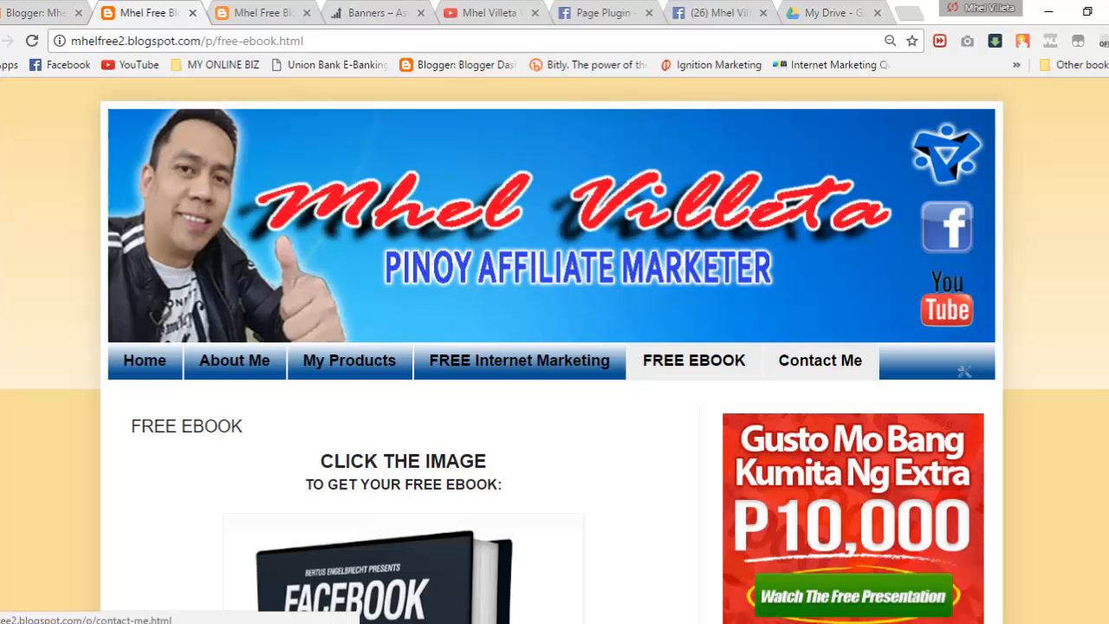
Step: Scroll the Contact Me page down to the passive-income Featured Post, then back up
{"action": "left_click", "coordinate": [820, 361]}
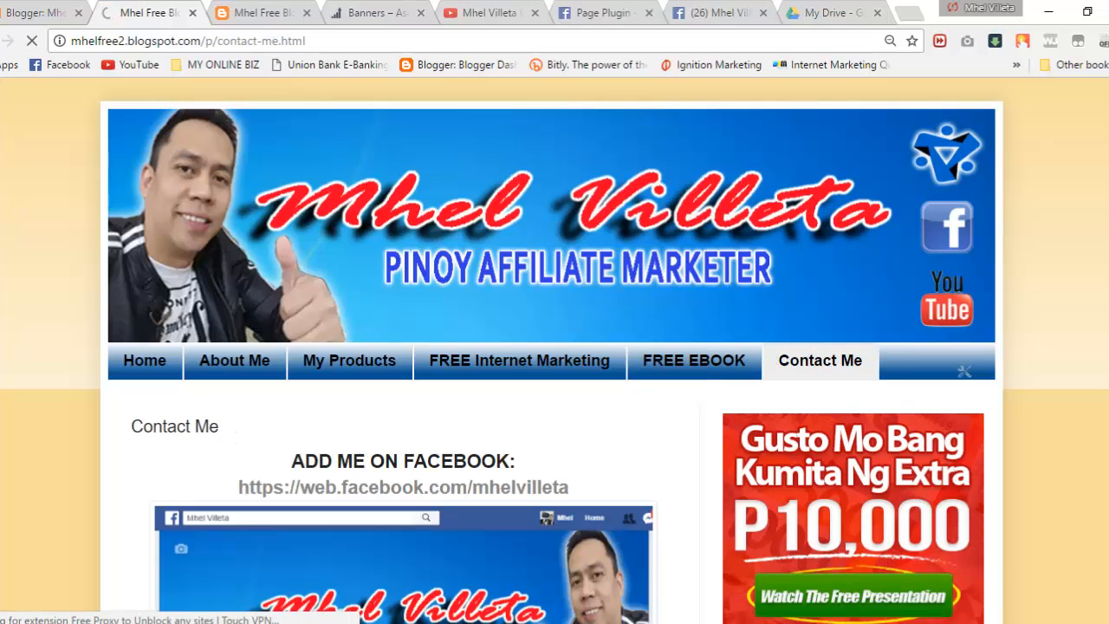
{"action": "scroll", "coordinate": [554, 347], "scroll_direction": "down", "scroll_amount": 5}
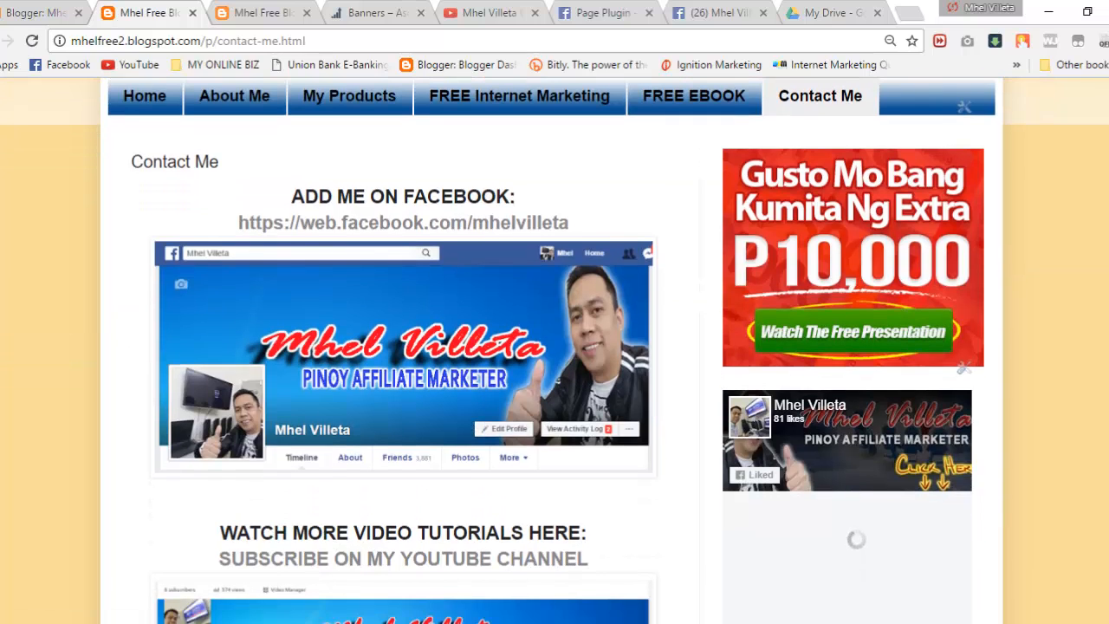
{"action": "scroll", "coordinate": [555, 347], "scroll_direction": "up", "scroll_amount": 2}
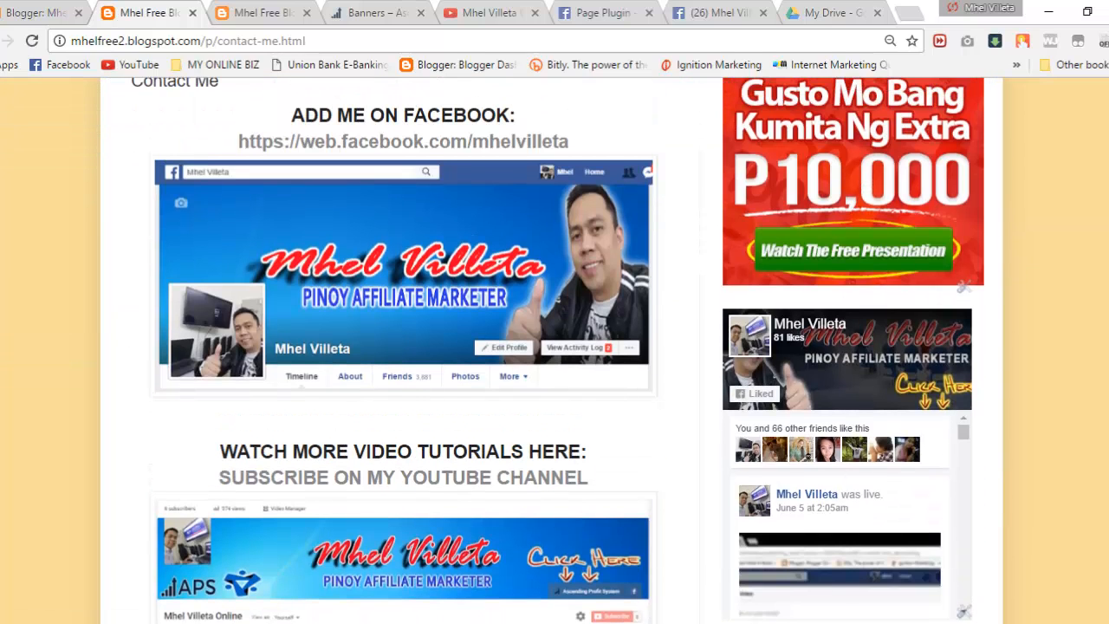
{"action": "scroll", "coordinate": [555, 347], "scroll_direction": "down", "scroll_amount": 1}
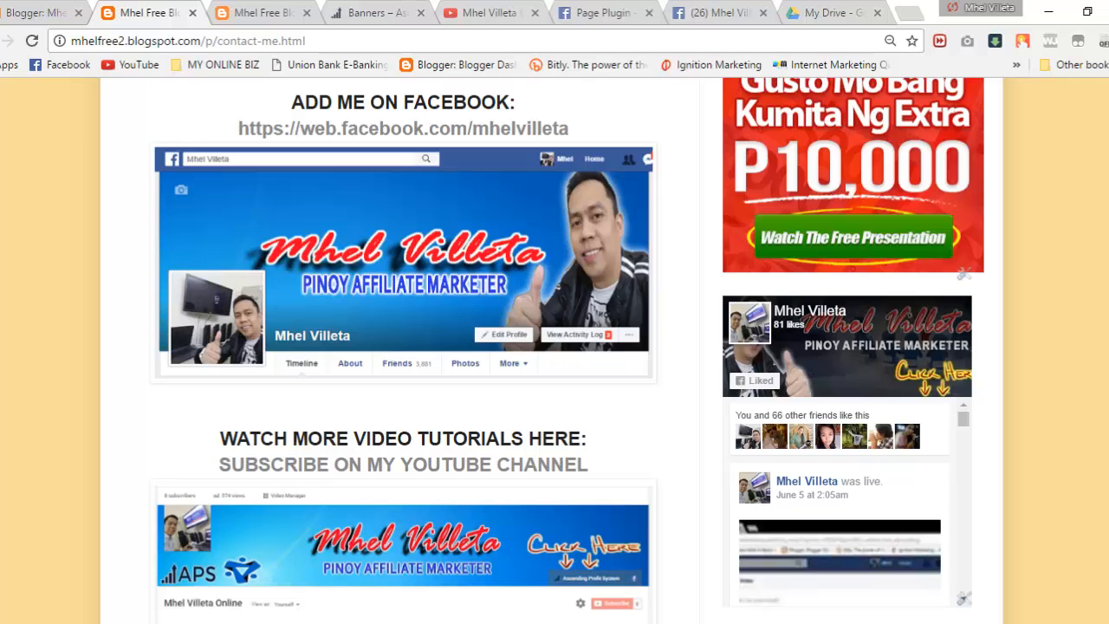
{"action": "scroll", "coordinate": [554, 347], "scroll_direction": "up", "scroll_amount": 2}
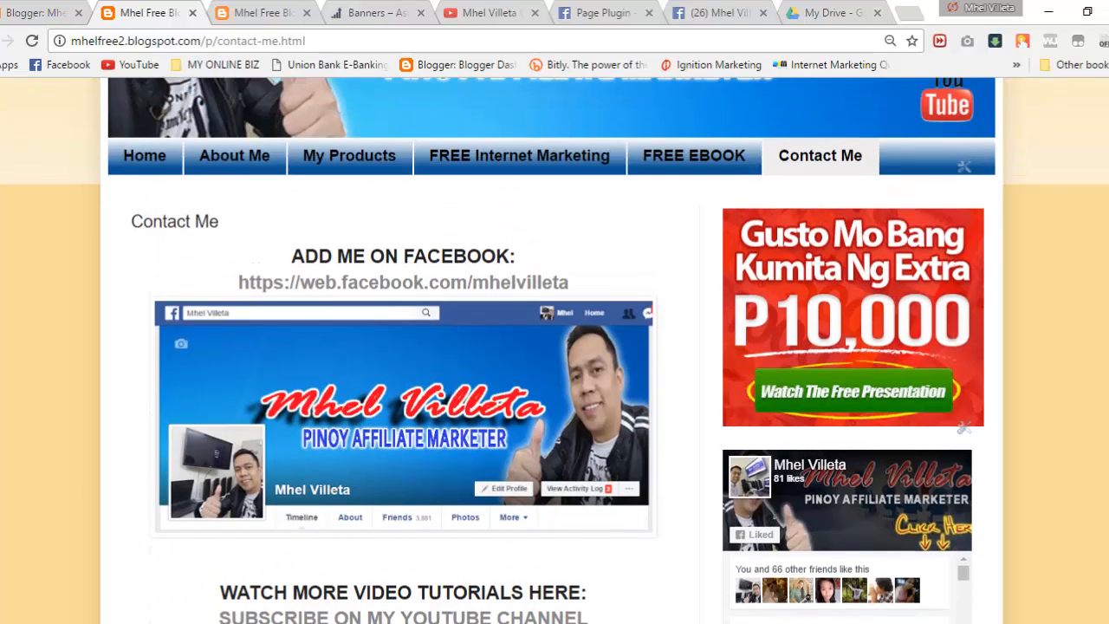
{"action": "scroll", "coordinate": [555, 347], "scroll_direction": "down", "scroll_amount": 3}
{"action": "scroll", "coordinate": [554, 346], "scroll_direction": "up", "scroll_amount": 3}
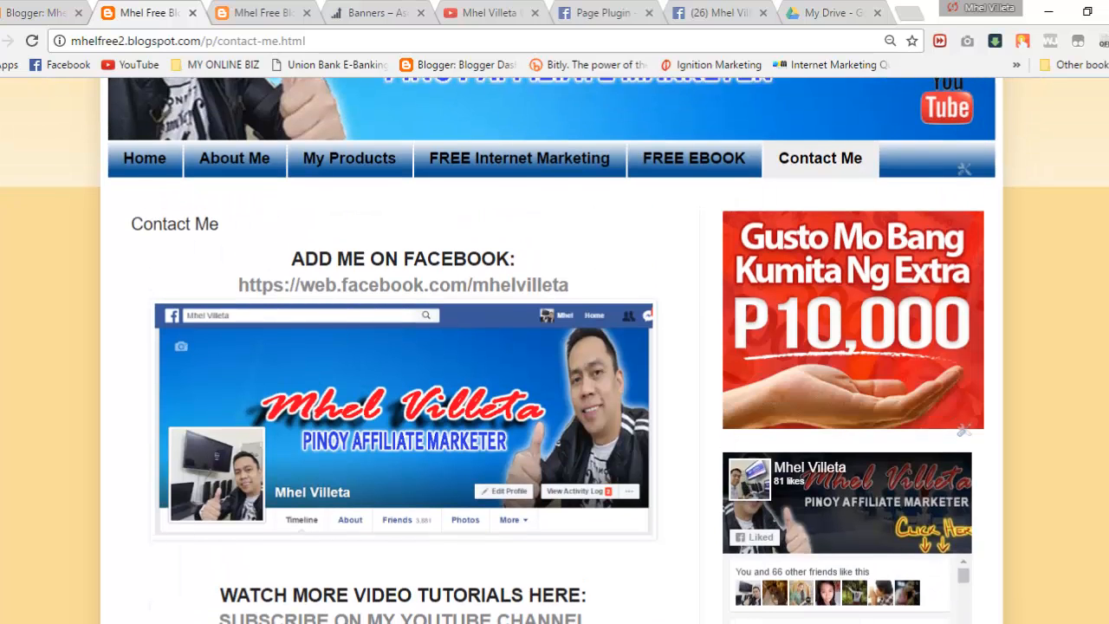
{"action": "scroll", "coordinate": [555, 347], "scroll_direction": "down", "scroll_amount": 1}
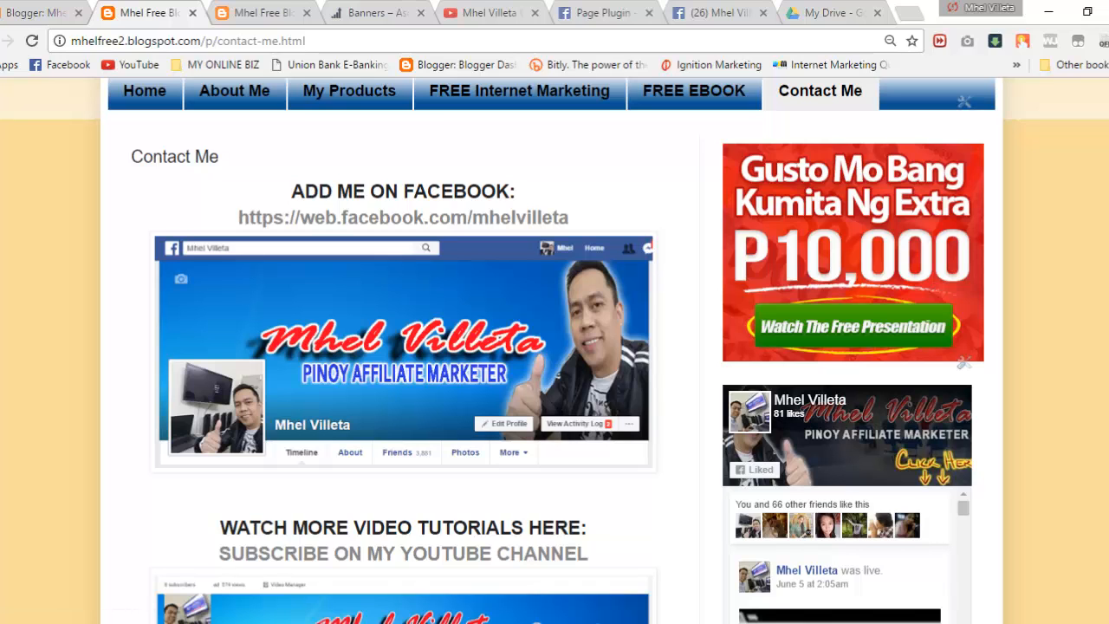
{"action": "scroll", "coordinate": [555, 347], "scroll_direction": "down", "scroll_amount": 2}
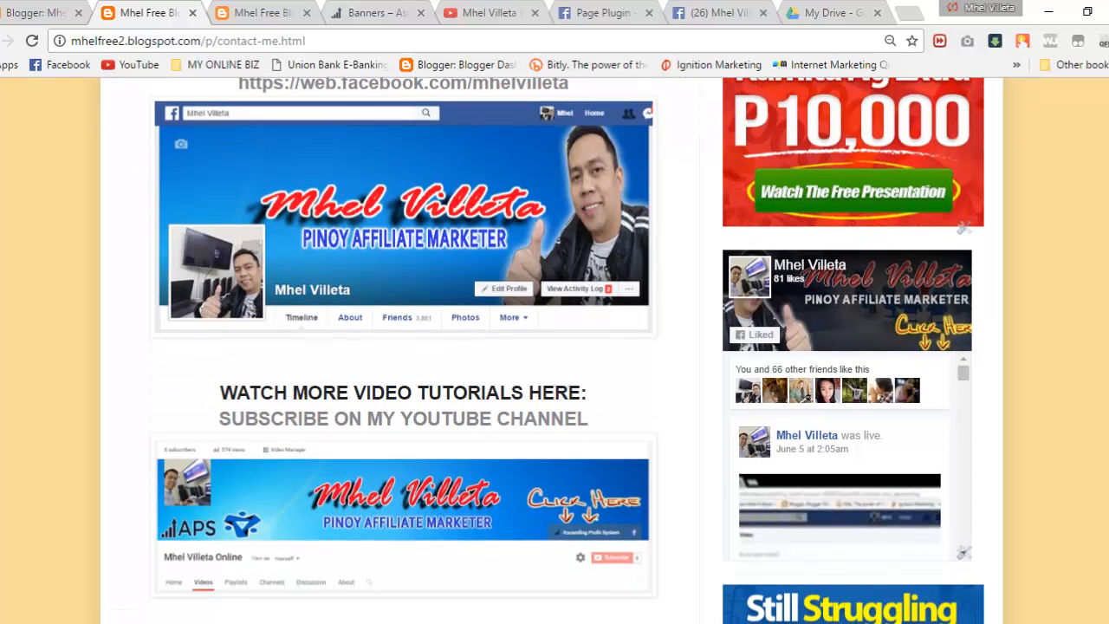
{"action": "scroll", "coordinate": [555, 347], "scroll_direction": "down", "scroll_amount": 3}
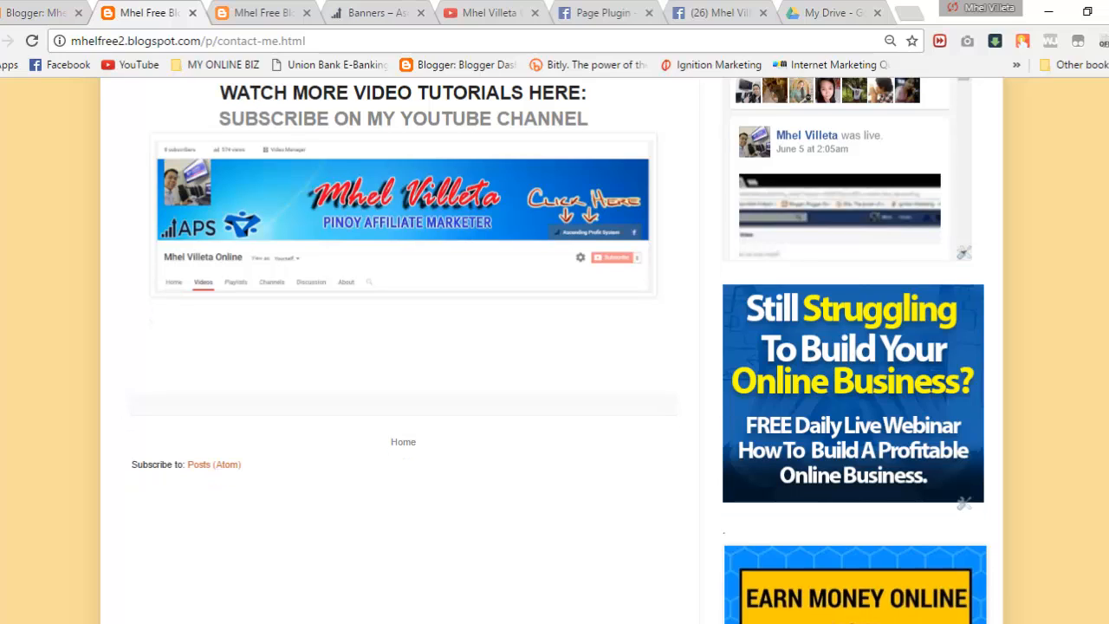
{"action": "scroll", "coordinate": [554, 347], "scroll_direction": "down", "scroll_amount": 3}
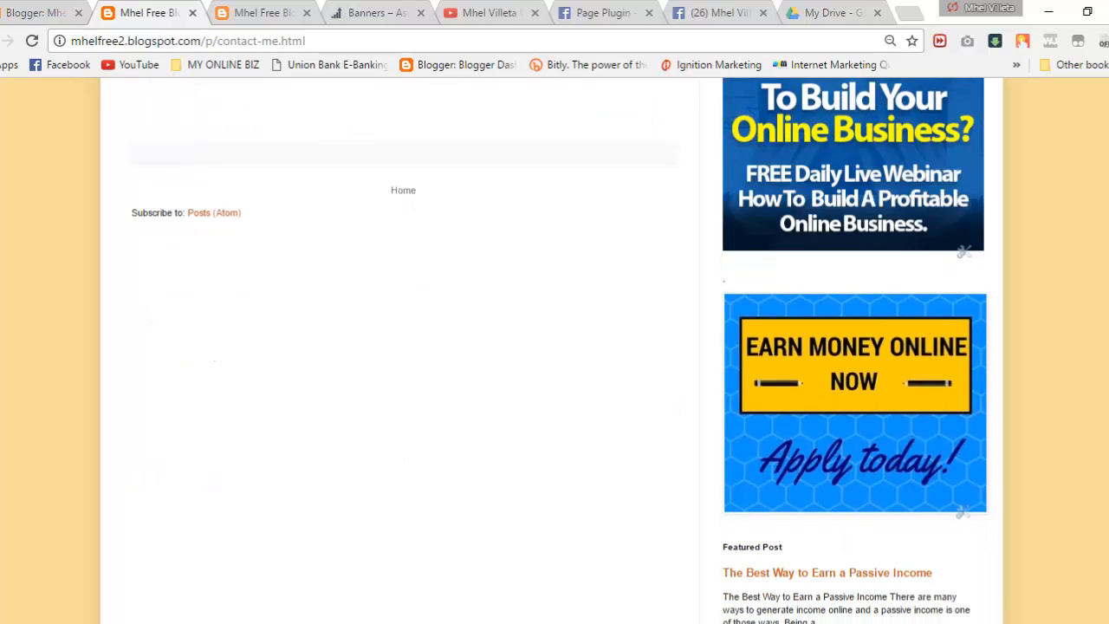
{"action": "scroll", "coordinate": [555, 346], "scroll_direction": "up", "scroll_amount": 10}
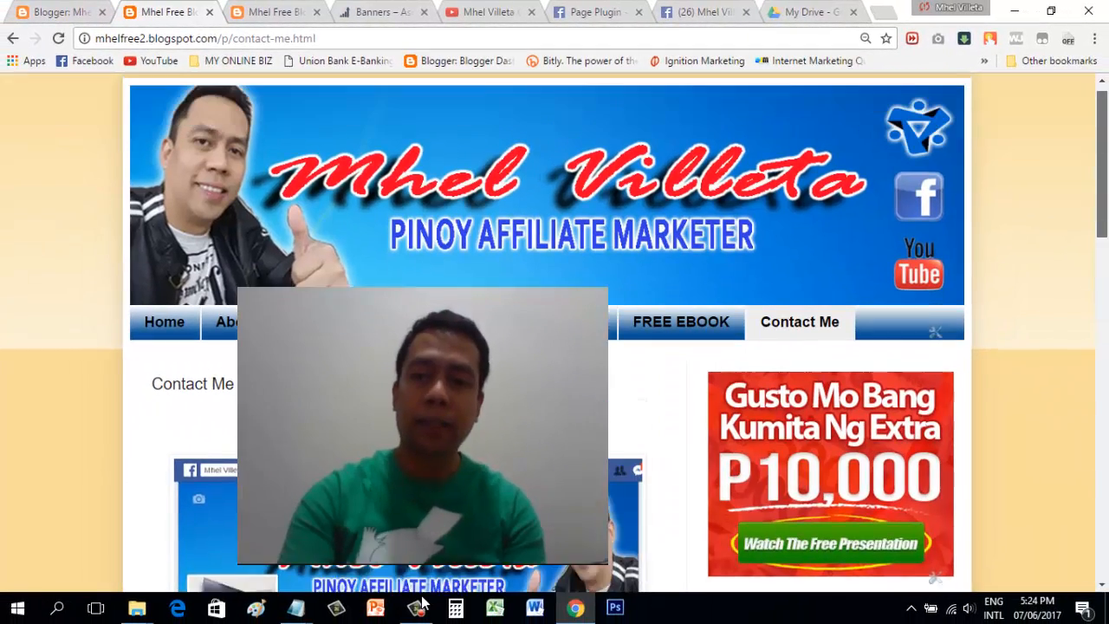